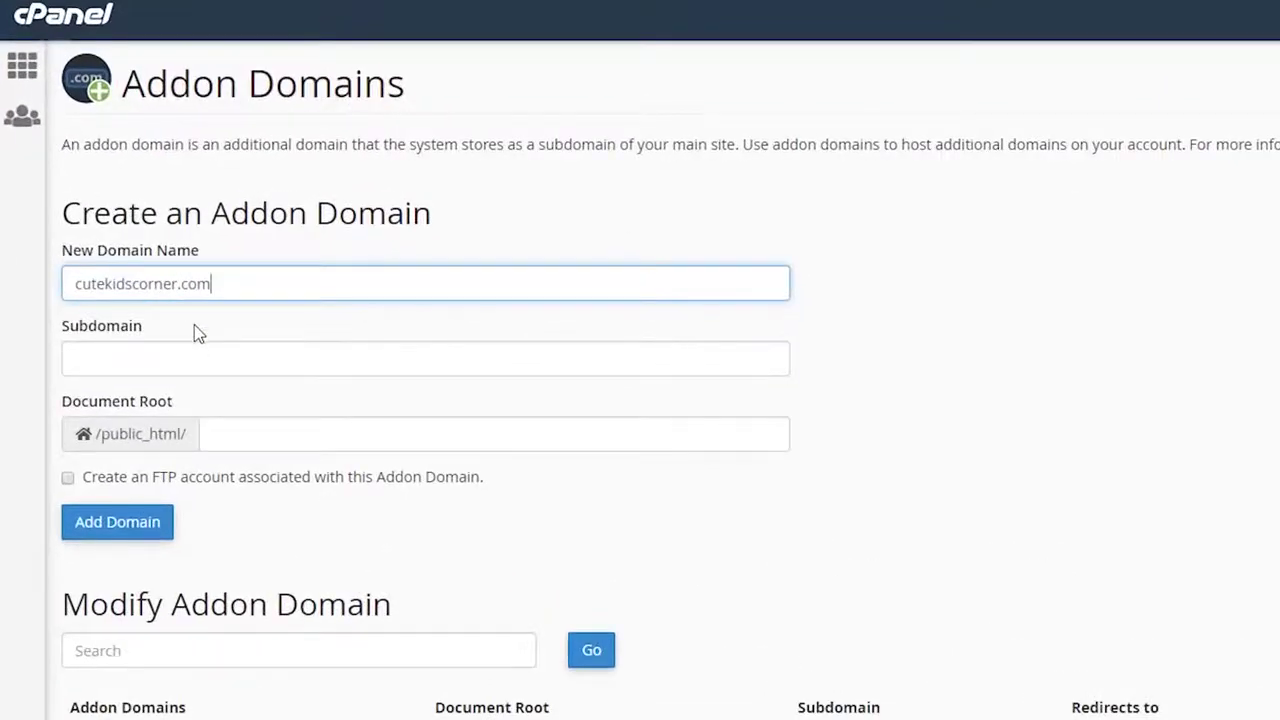
Step: Add cutekidscorner.com as an addon domain with auto-filled subdomain and document root, then return to cPanel home
click(195, 326)
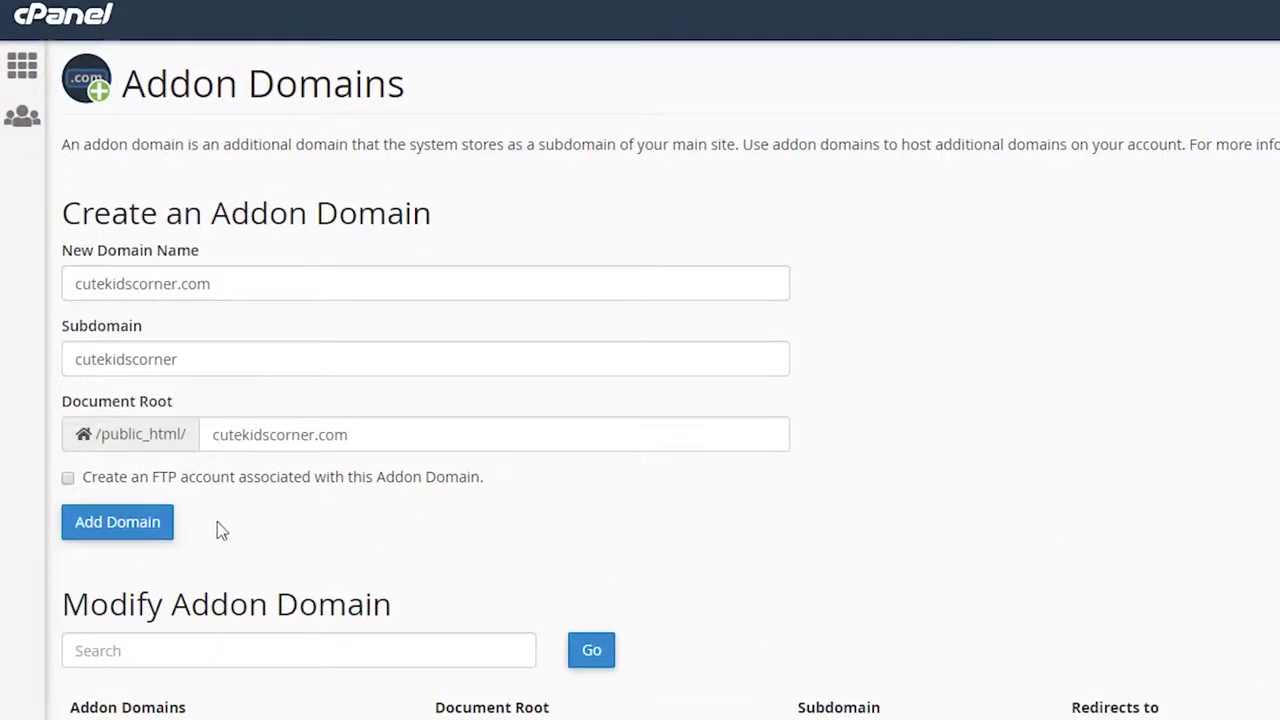
click(110, 535)
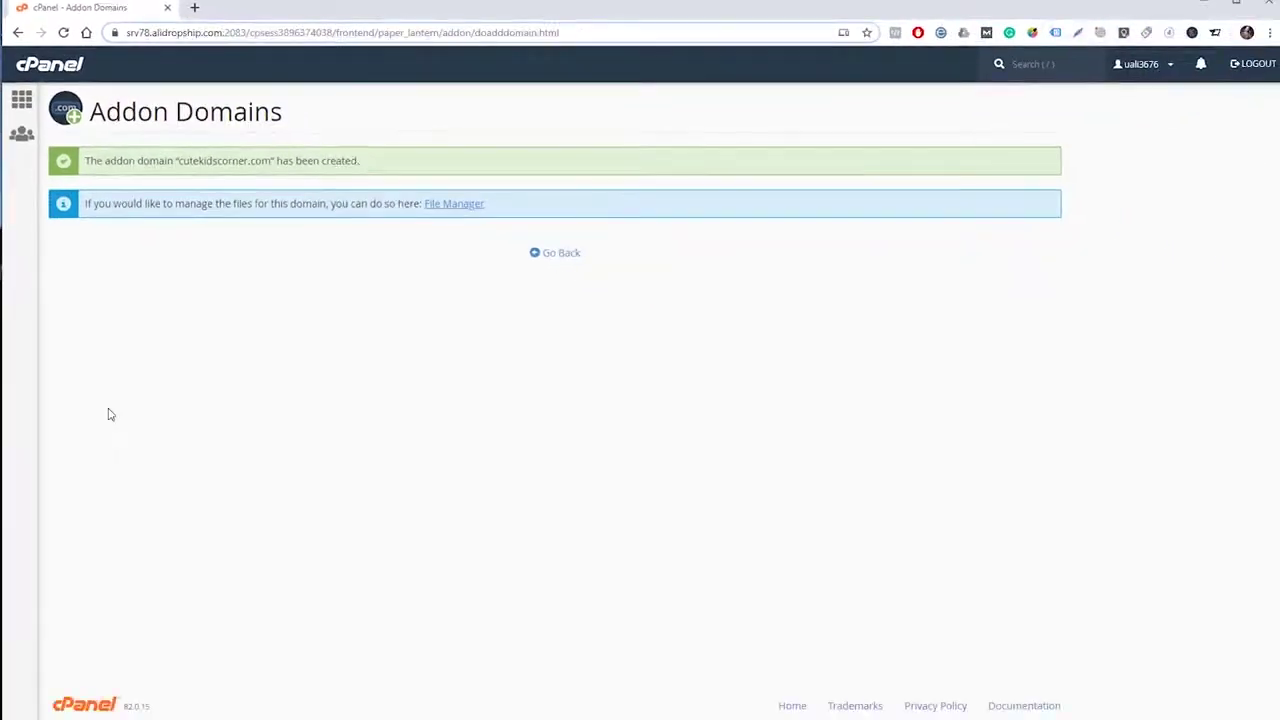
key(alt+Left)
key(alt+Left)
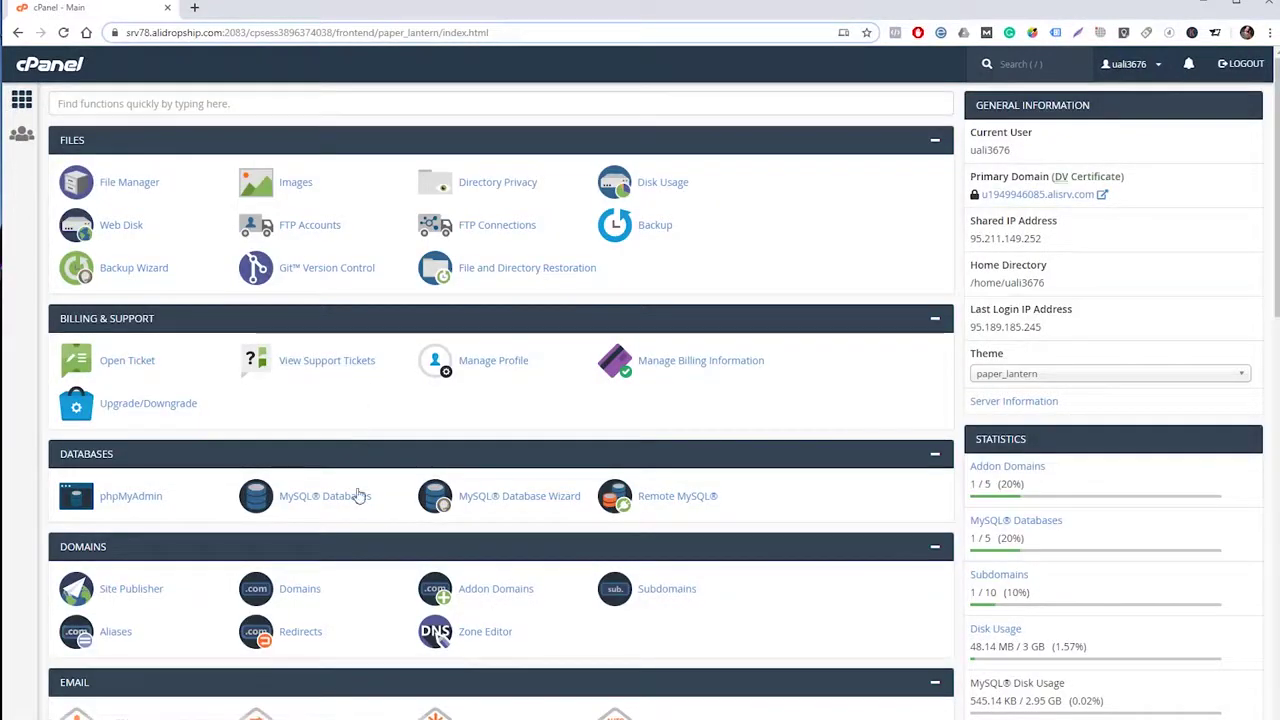
scroll(360, 491, down, 3)
Step: Start a new WordPress installation from cPanel Site Software targeting cutekidscorner.com
scroll(400, 566, down, 4)
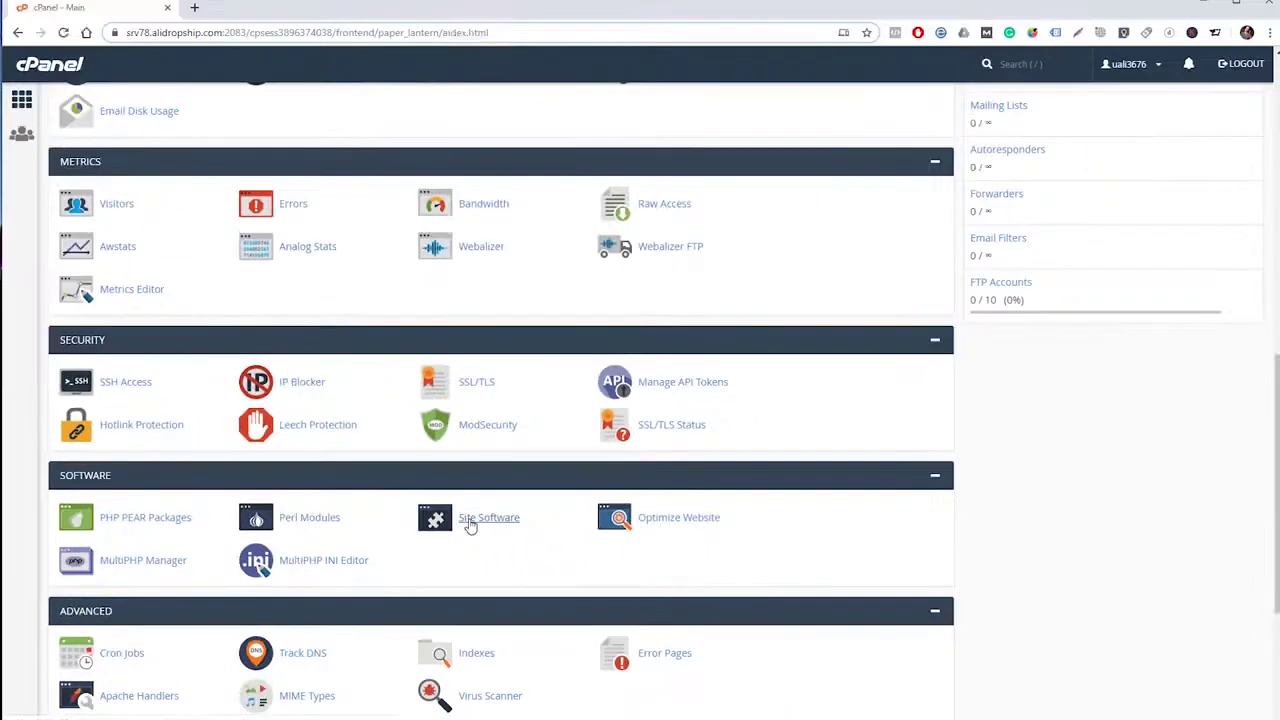
click(720, 505)
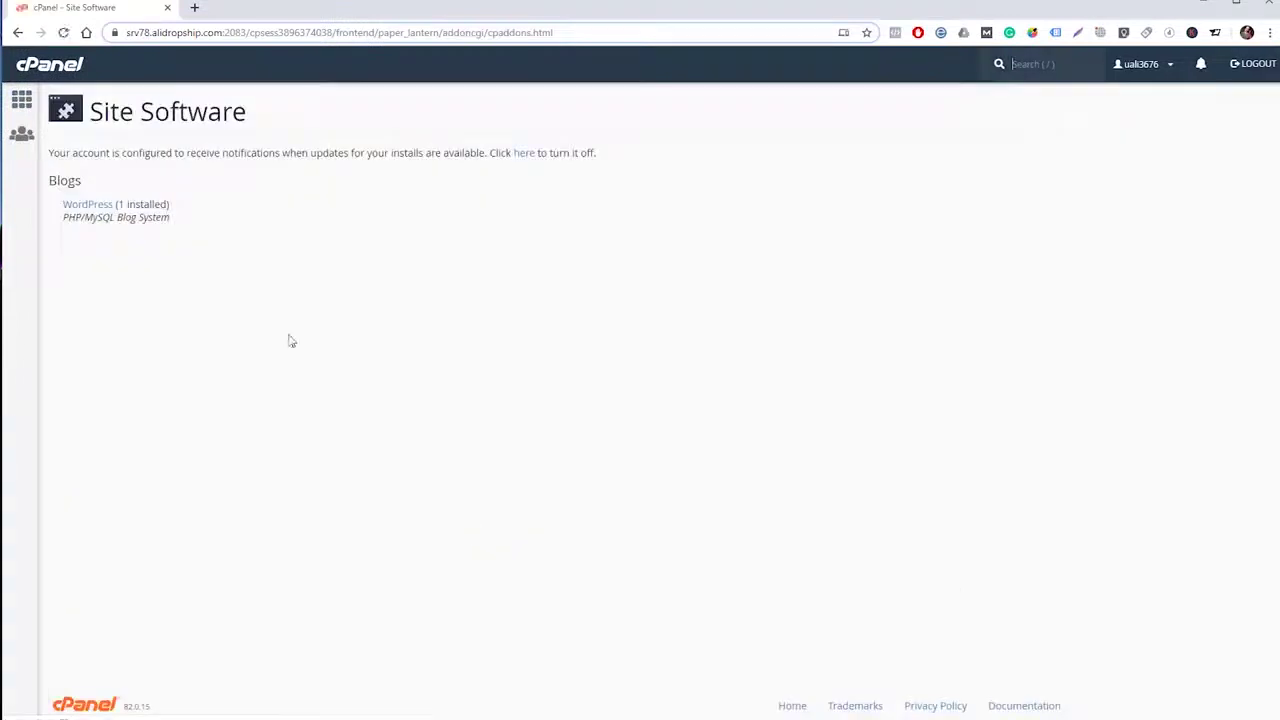
click(114, 214)
click(117, 268)
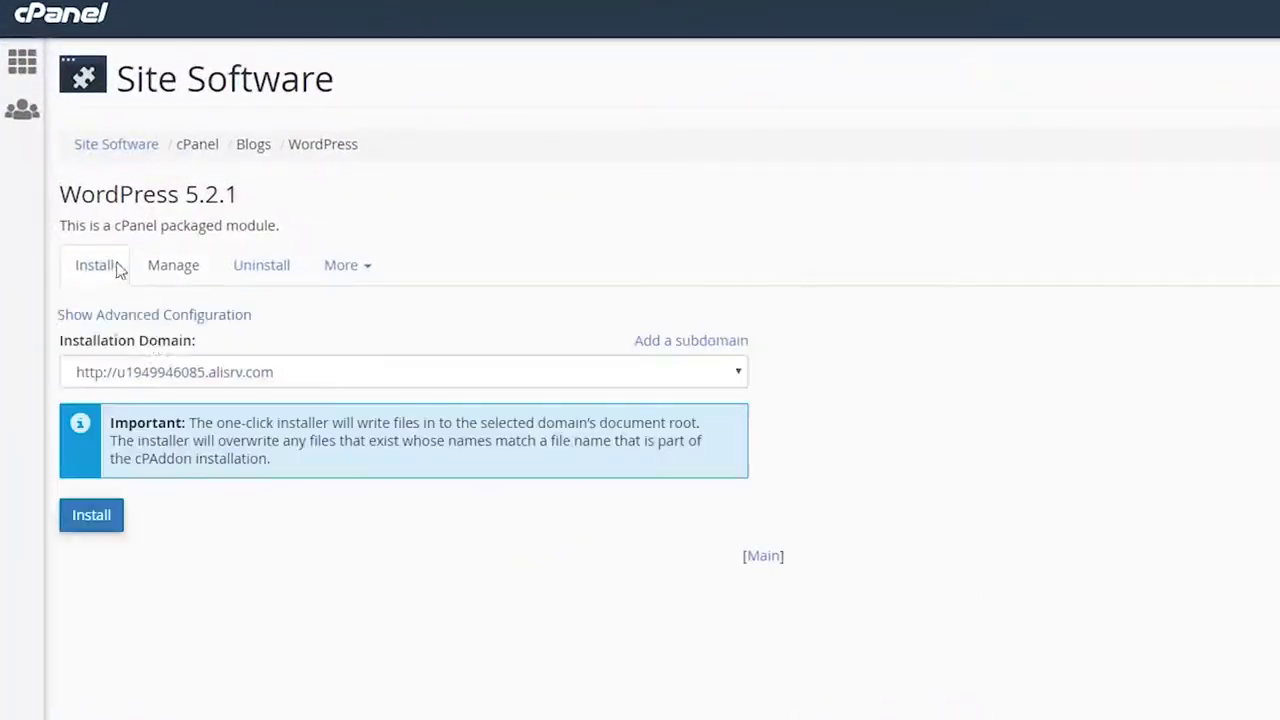
click(185, 372)
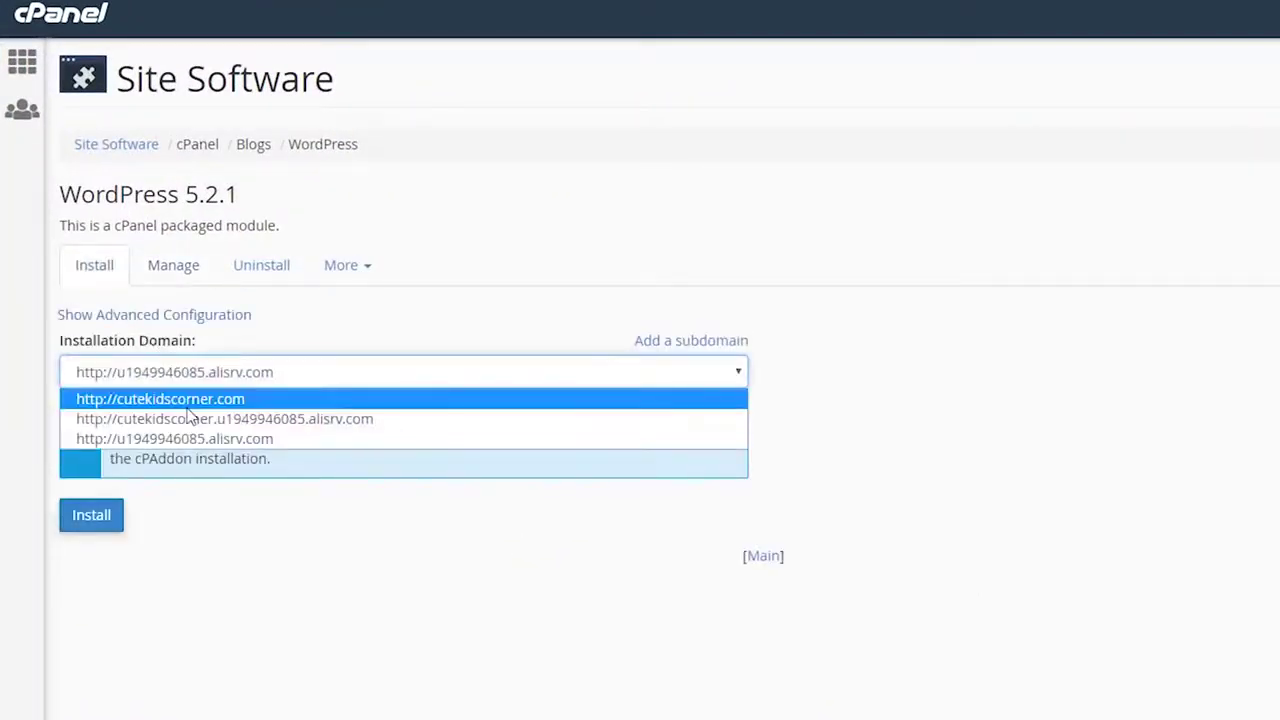
click(185, 400)
Step: Clear the wordpress folder path so it installs at the domain root, then open the new site
double_click(590, 540)
key(BackSpace)
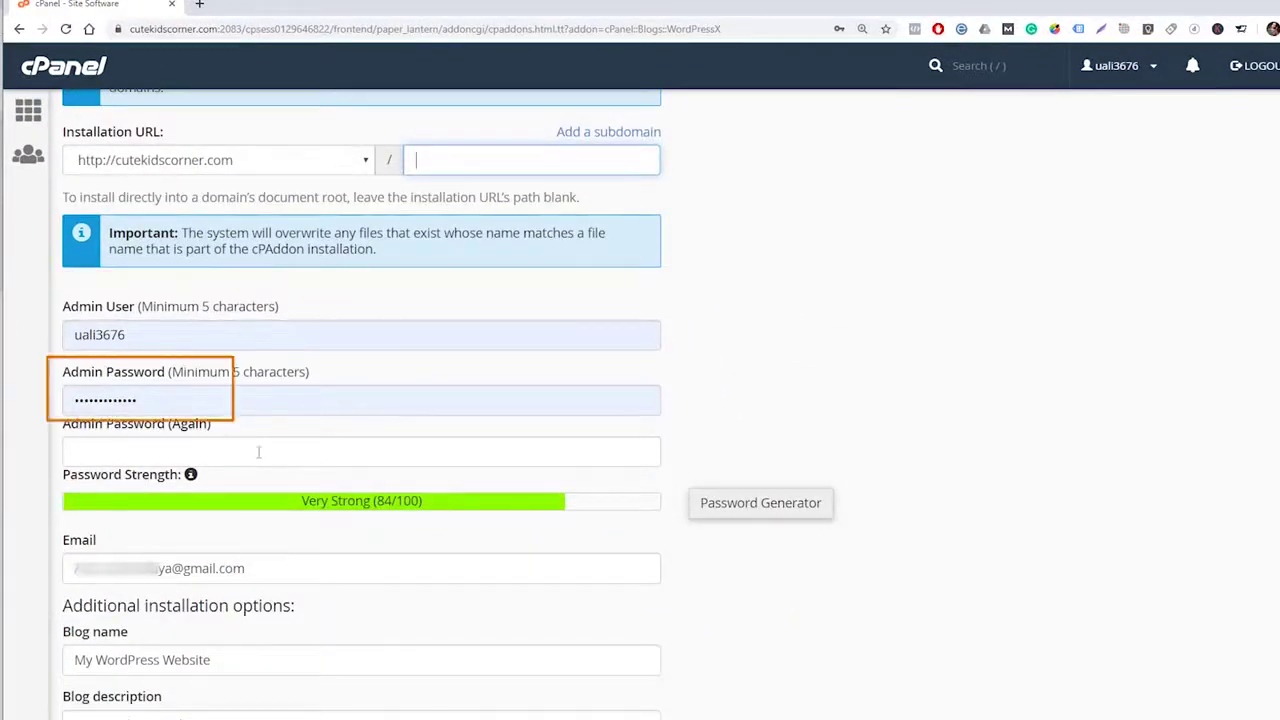
scroll(258, 452, down, 3)
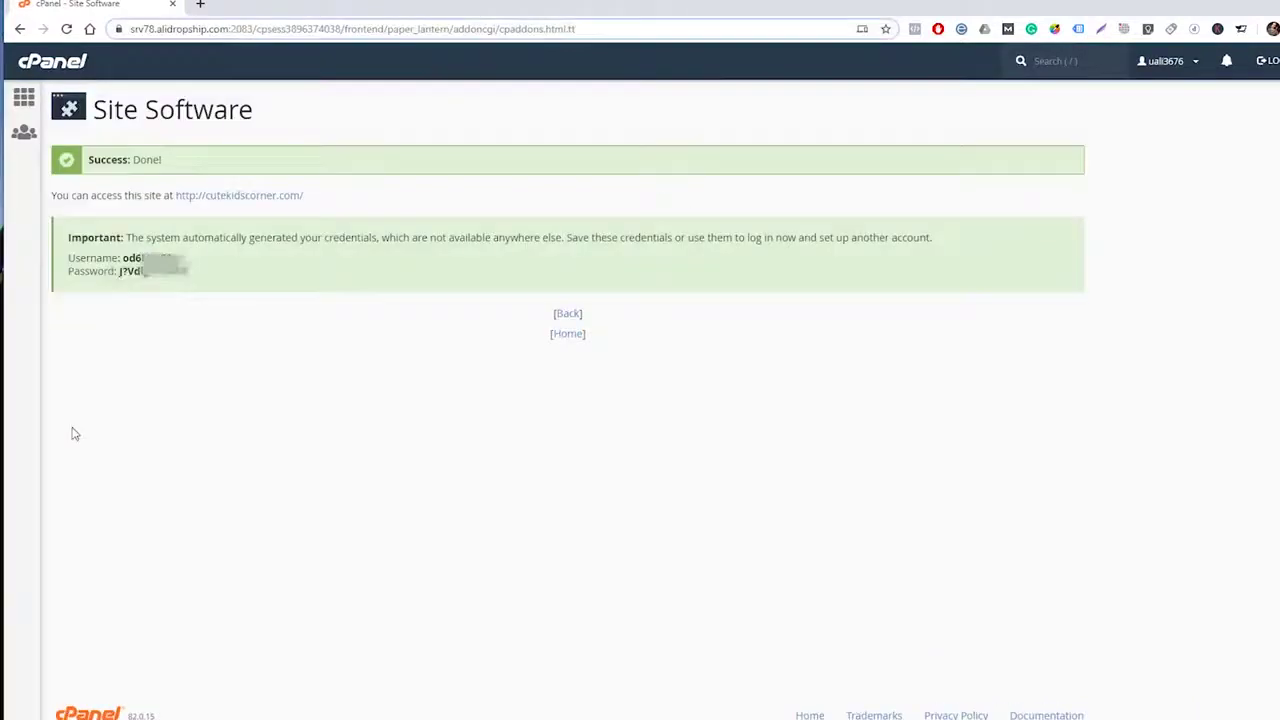
click(200, 196)
click(258, 8)
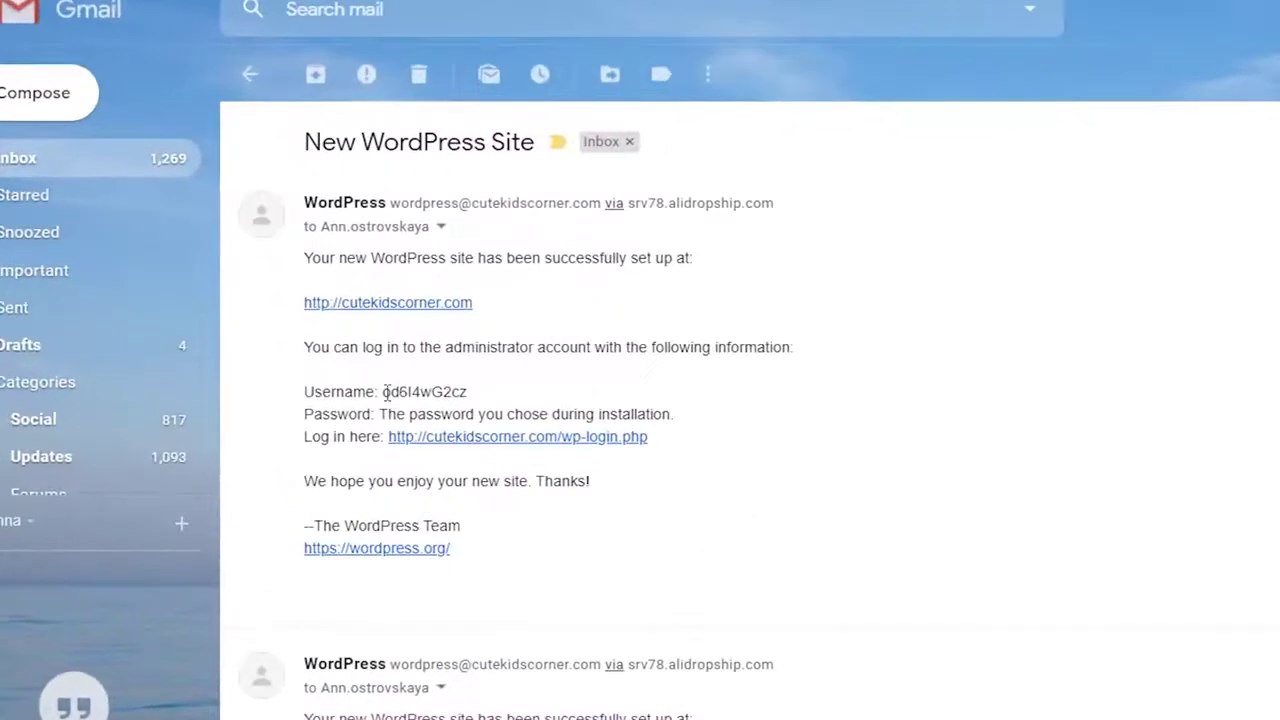
Step: Log in to the cutekidscorner.com admin with the emailed admin username and password, then open Plugins > Add New
drag(383, 391, 480, 396)
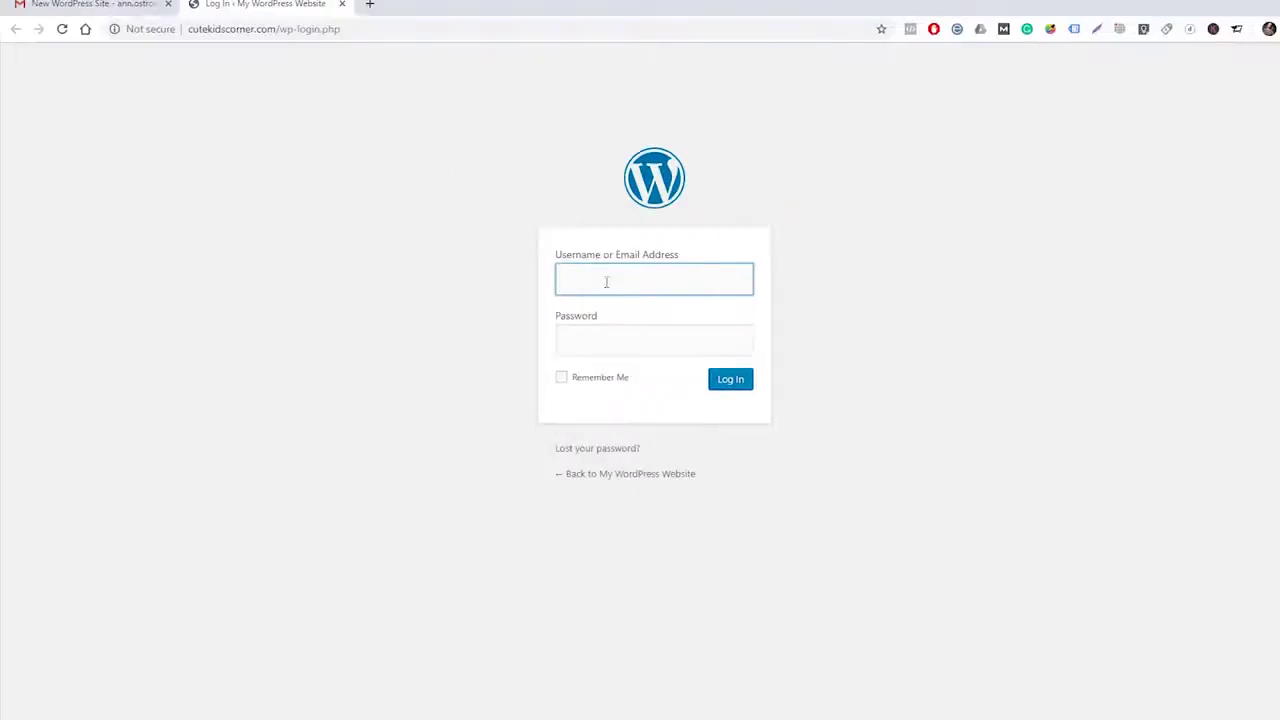
key(ctrl+v)
click(606, 338)
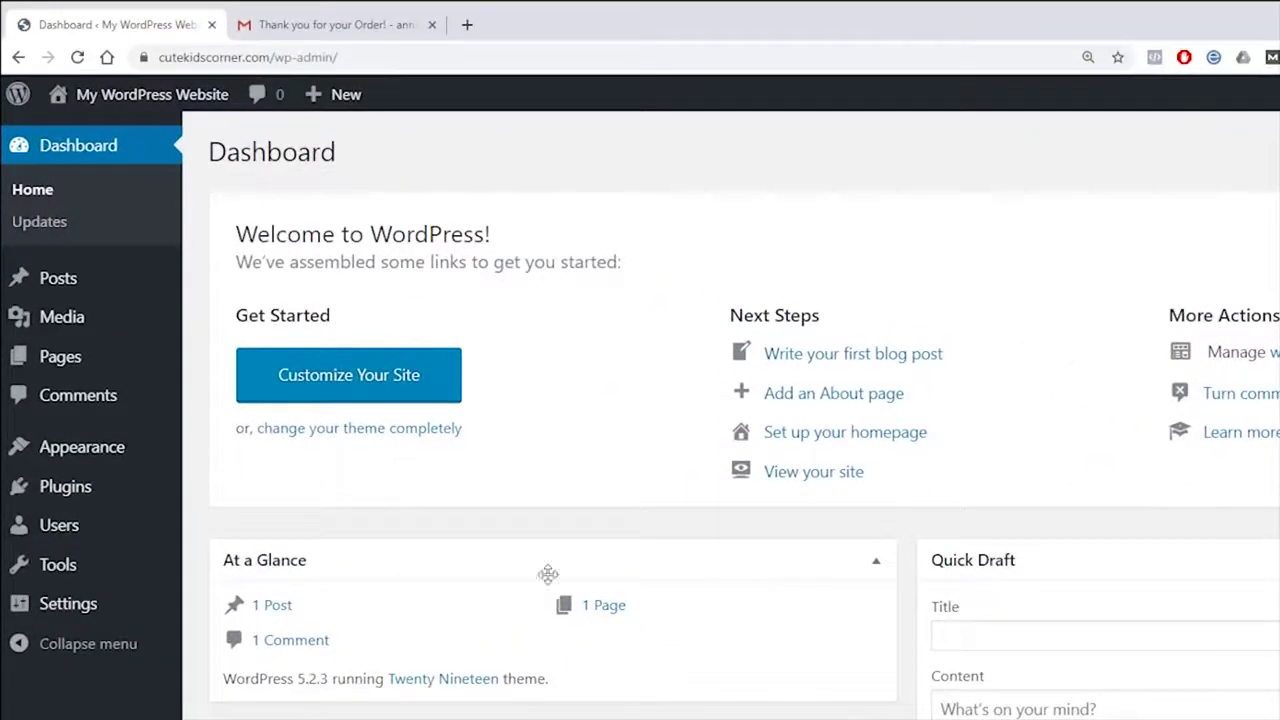
click(16, 490)
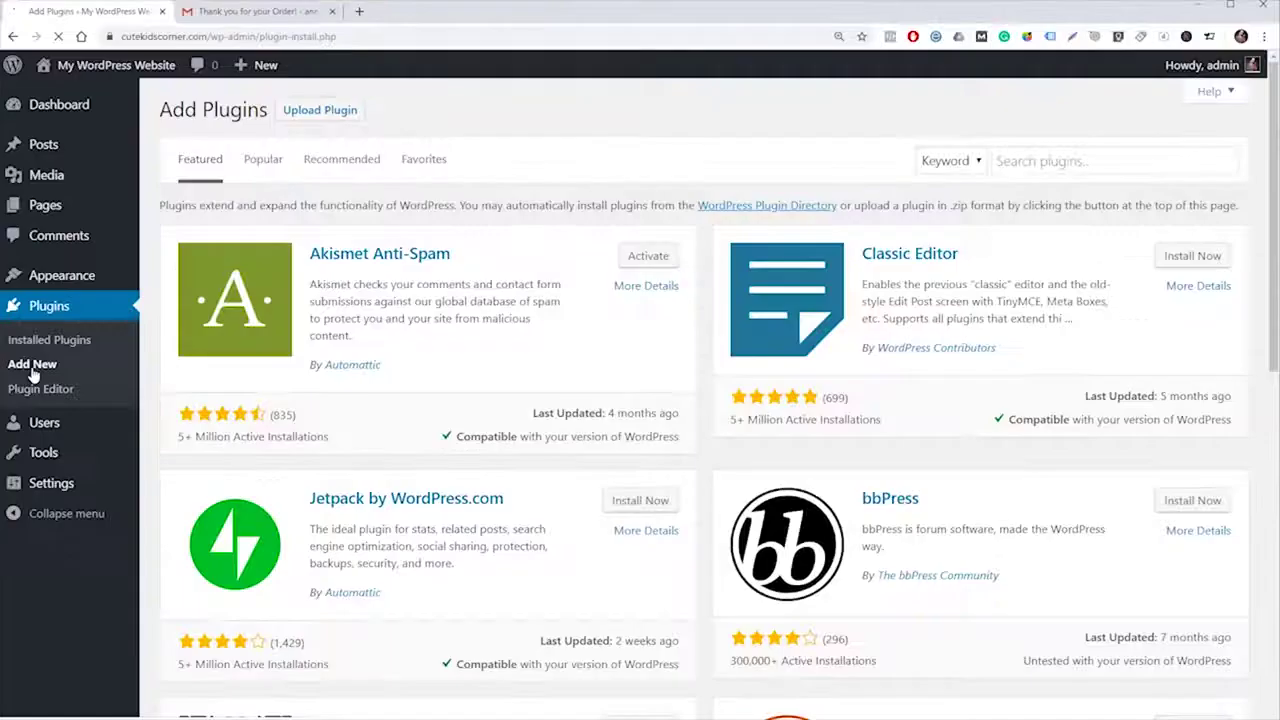
Step: Search for woocommerce, install and activate it, and skip the setup wizard with Not right now
text(woocommerce)
click(632, 258)
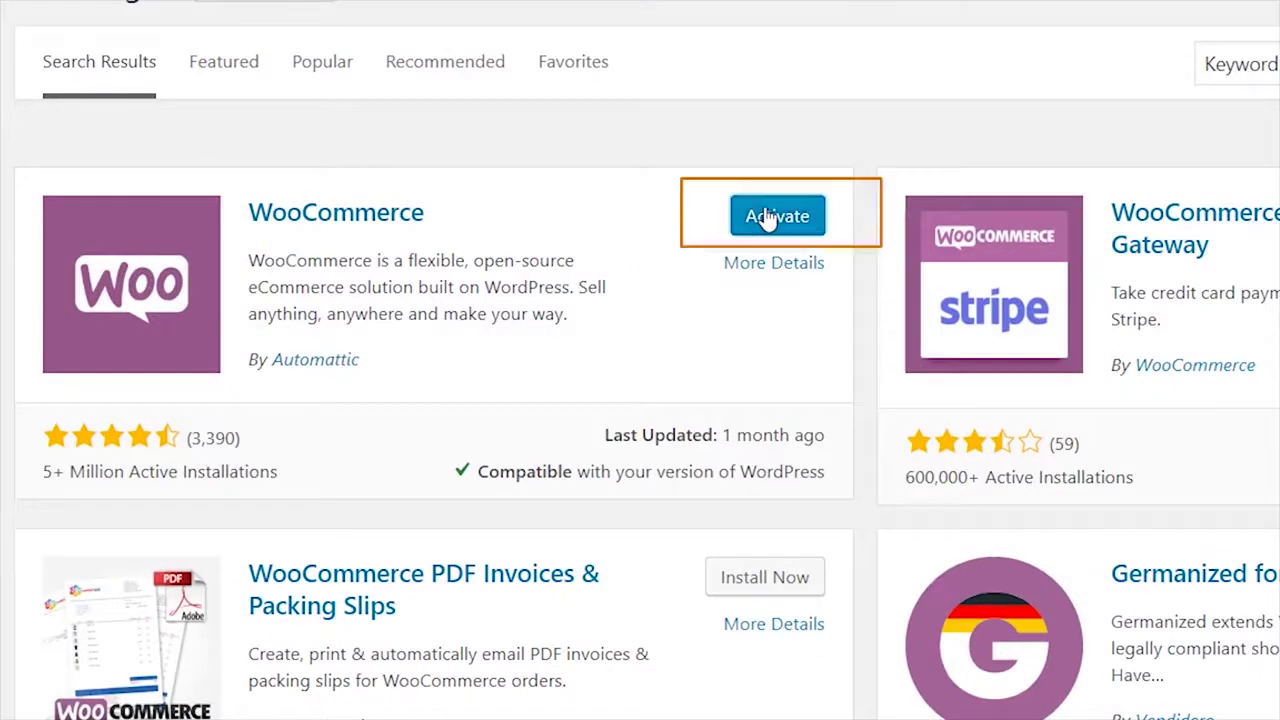
click(766, 217)
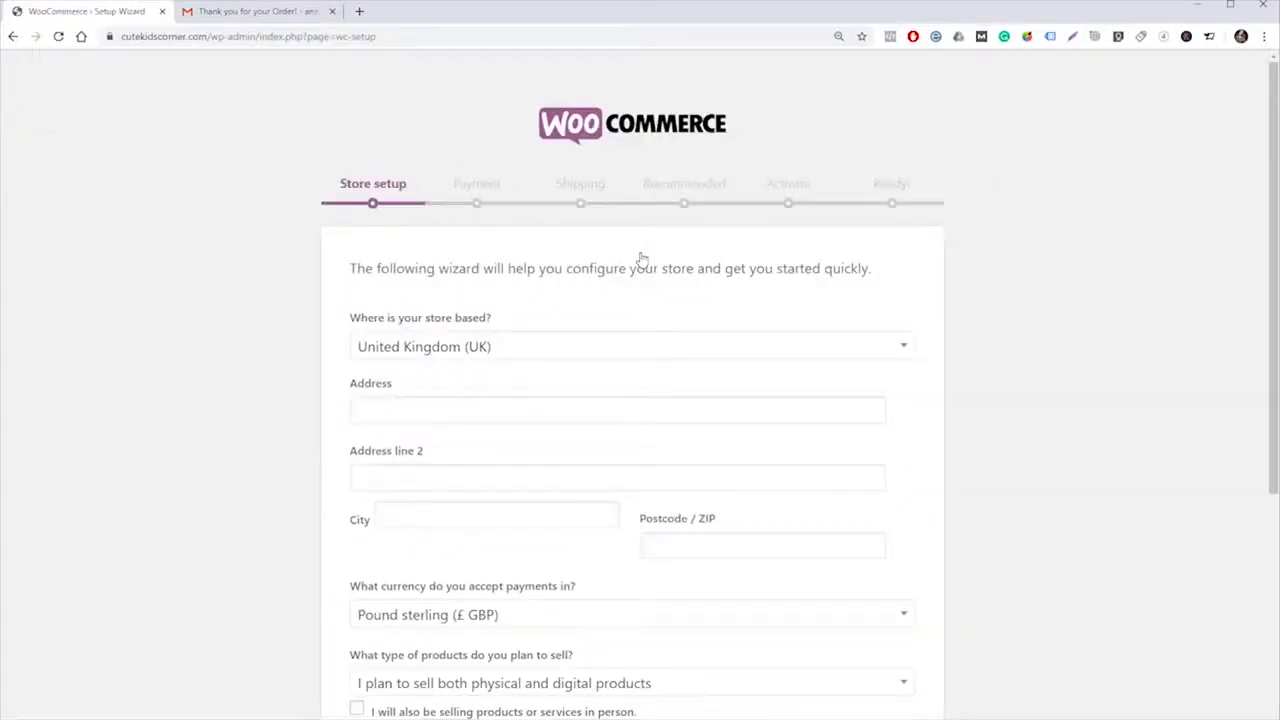
scroll(642, 259, down, 4)
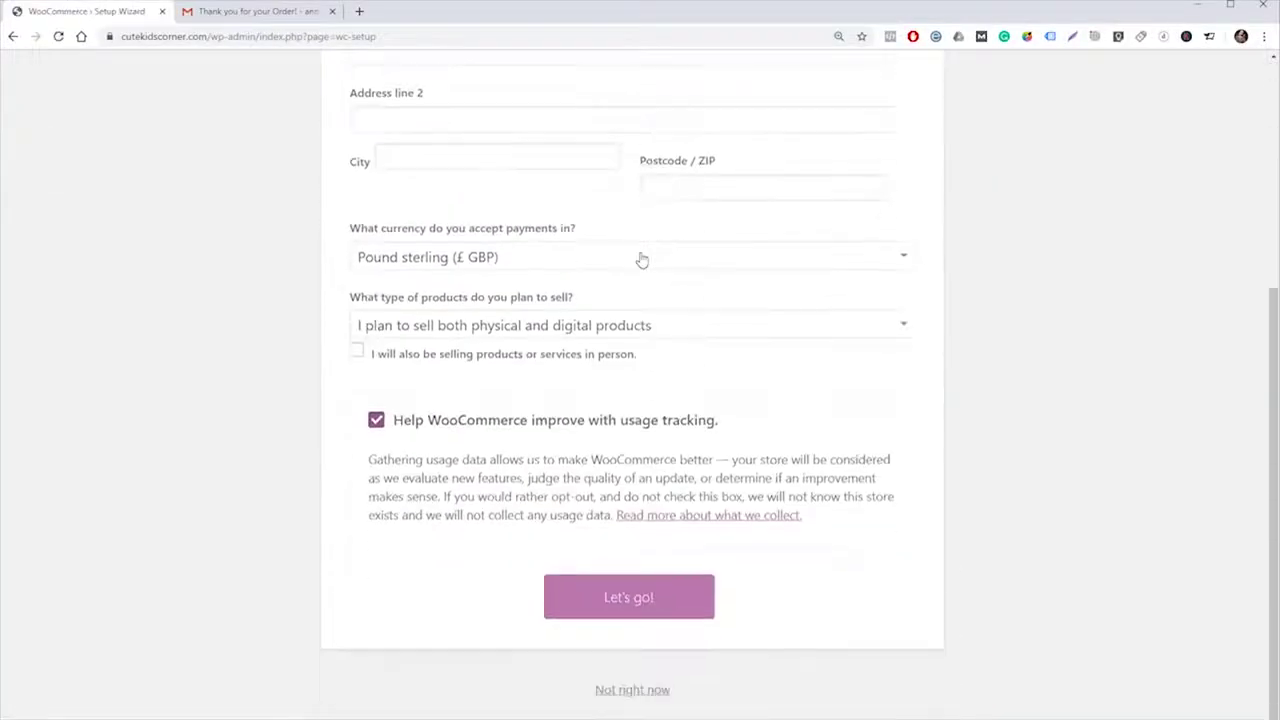
click(607, 690)
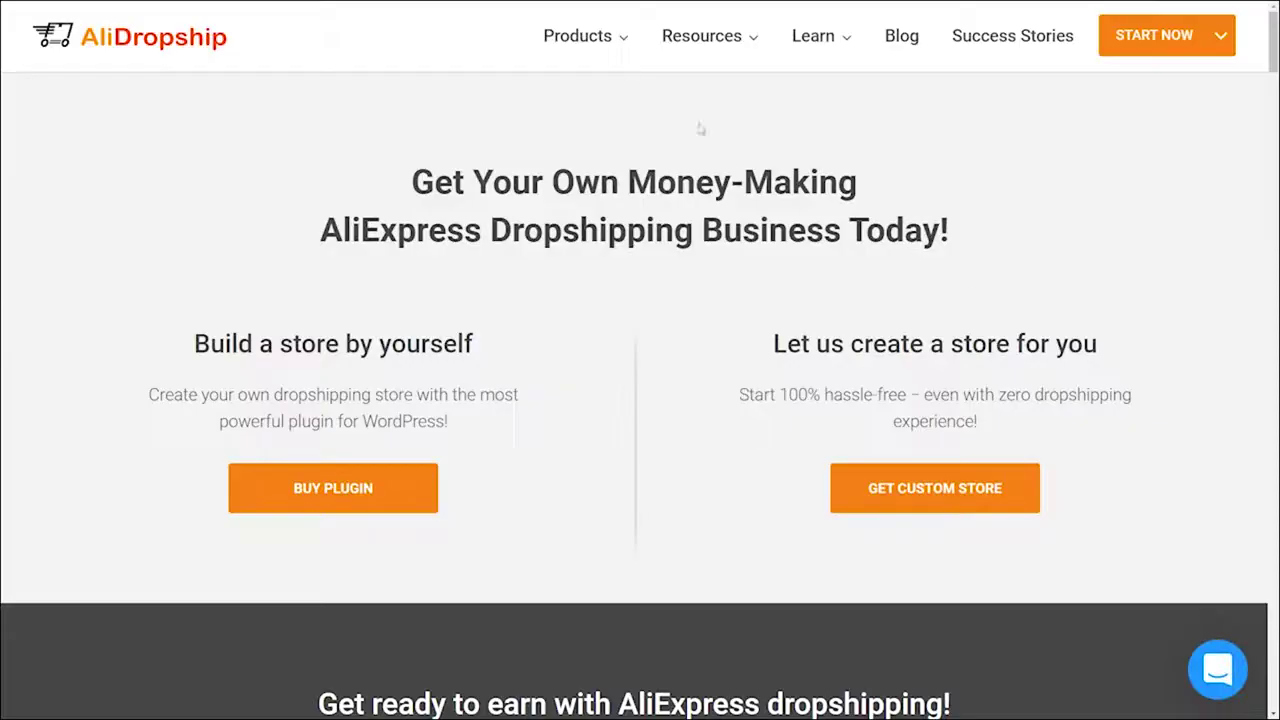
Step: Open the AliDropship Woo Plugin page from the Products menu and scroll through its features
mouse_move(586, 37)
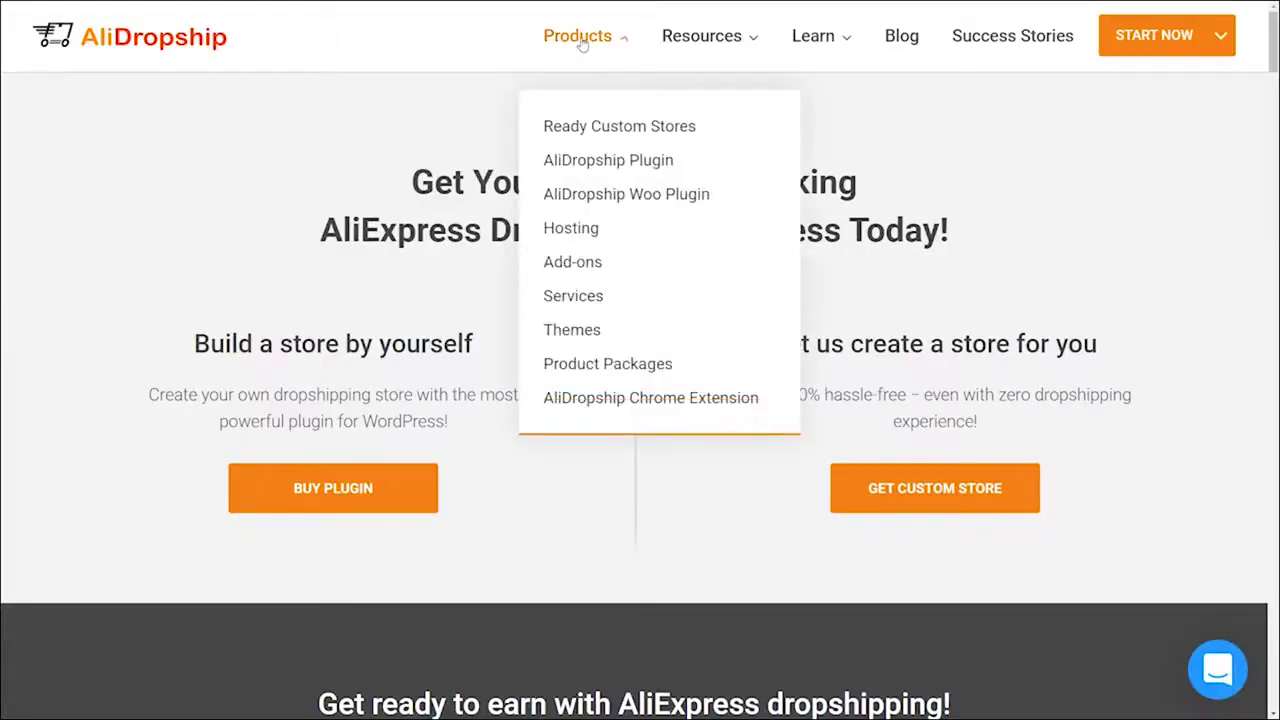
click(606, 198)
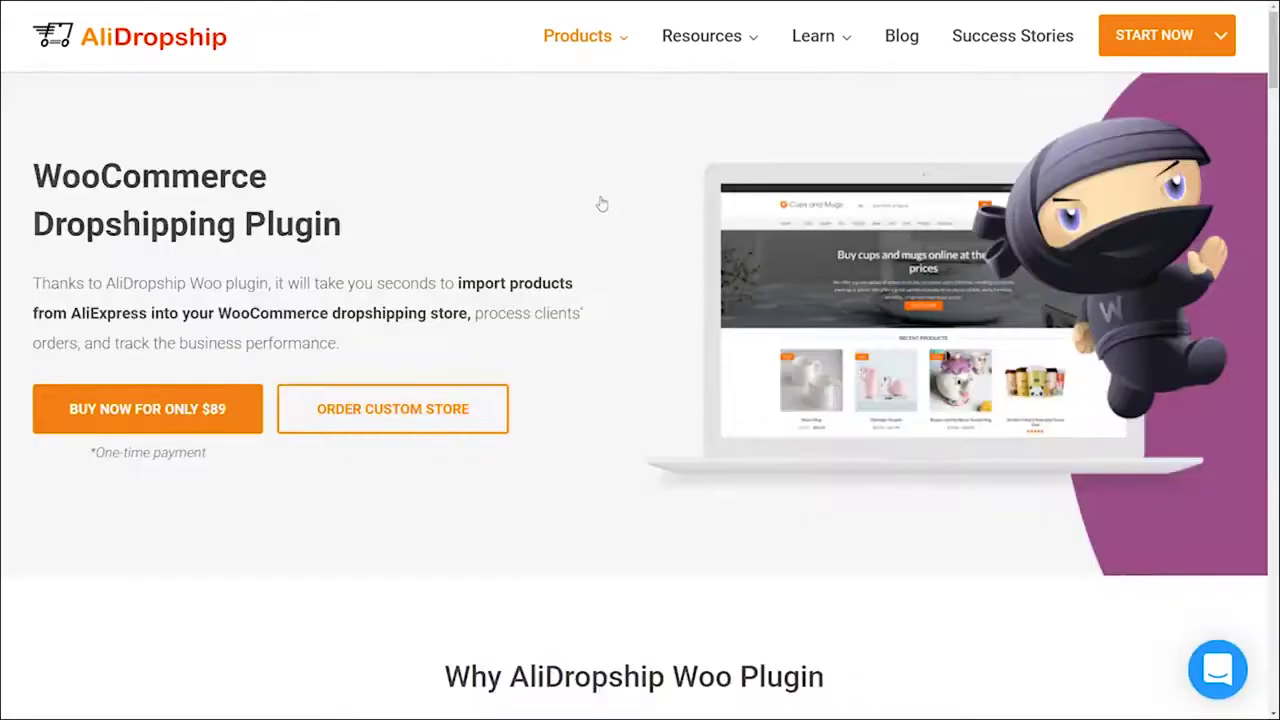
scroll(573, 244, down, 10)
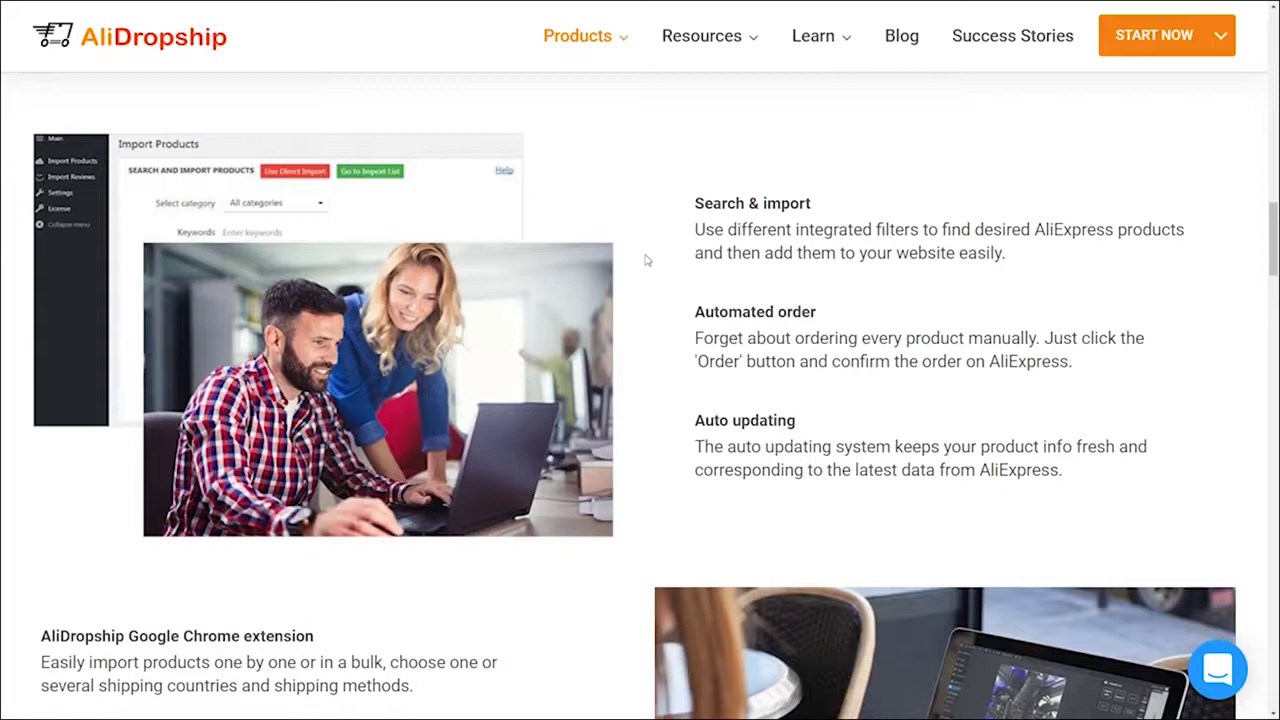
scroll(646, 260, down, 5)
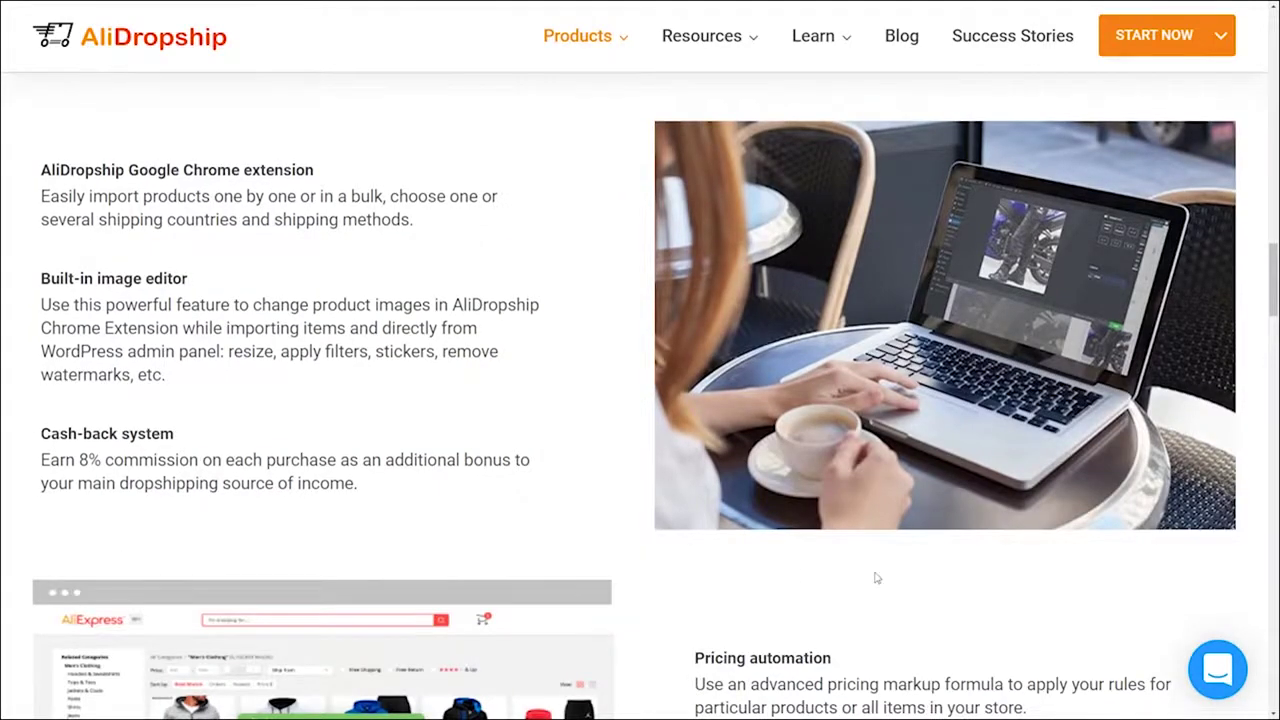
scroll(877, 577, down, 5)
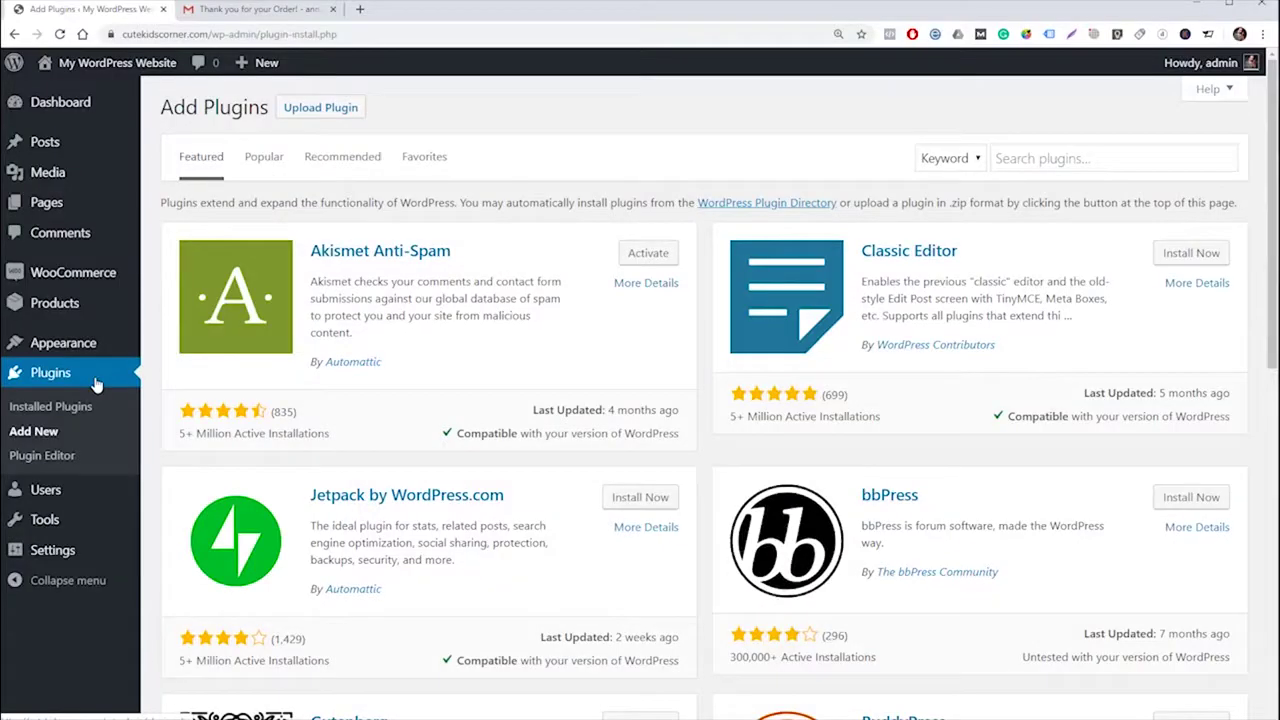
Step: Upload, install and activate the alidswoo_ion72.zip AliDropship Woo plugin
click(50, 406)
click(333, 109)
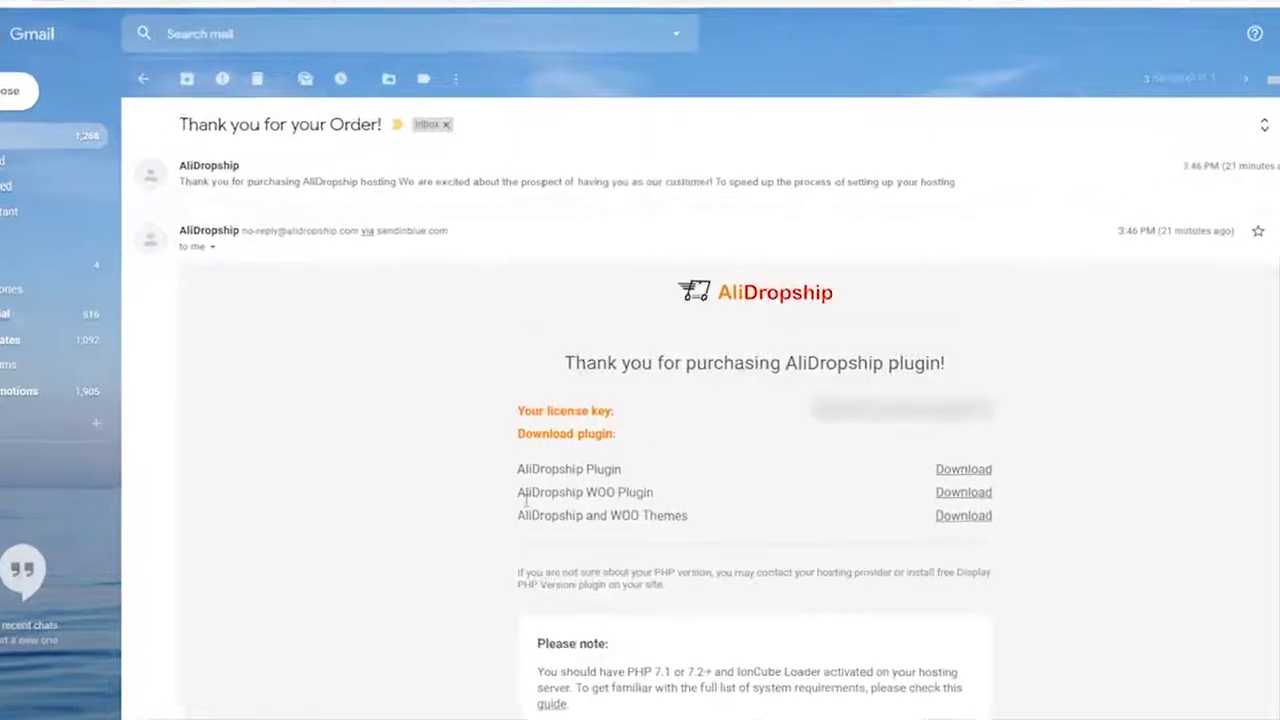
drag(530, 477, 655, 480)
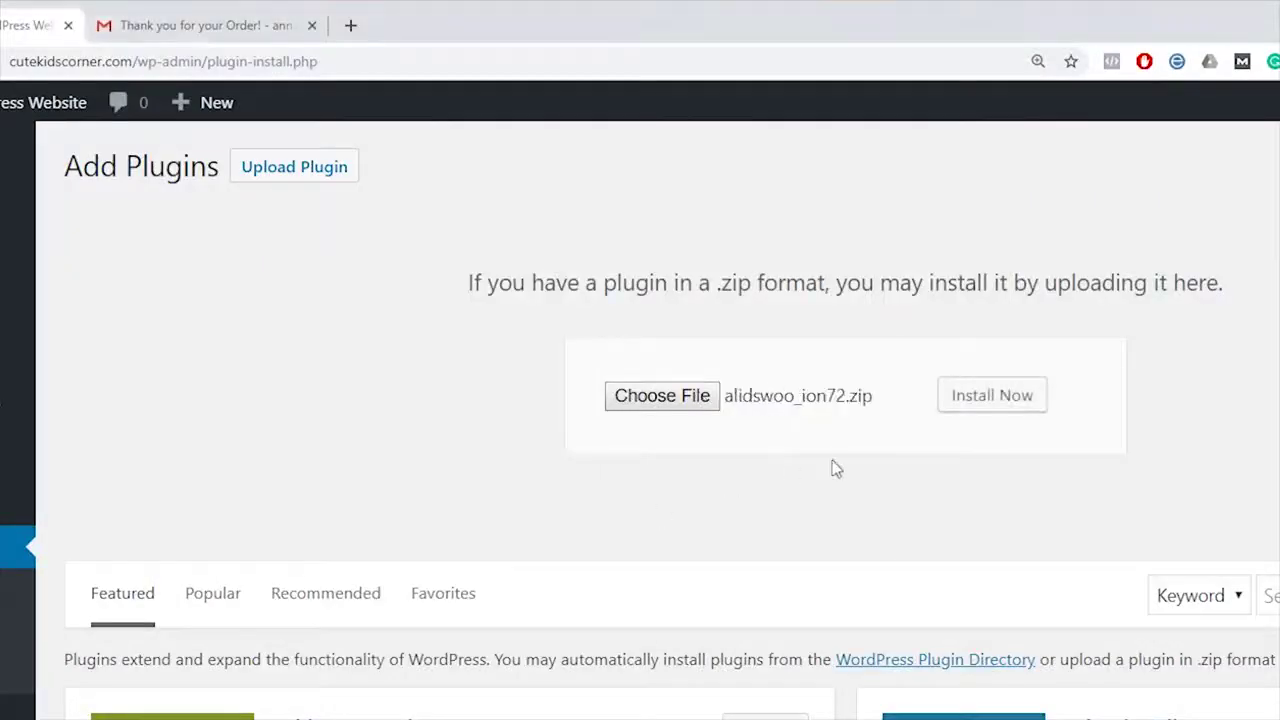
click(985, 396)
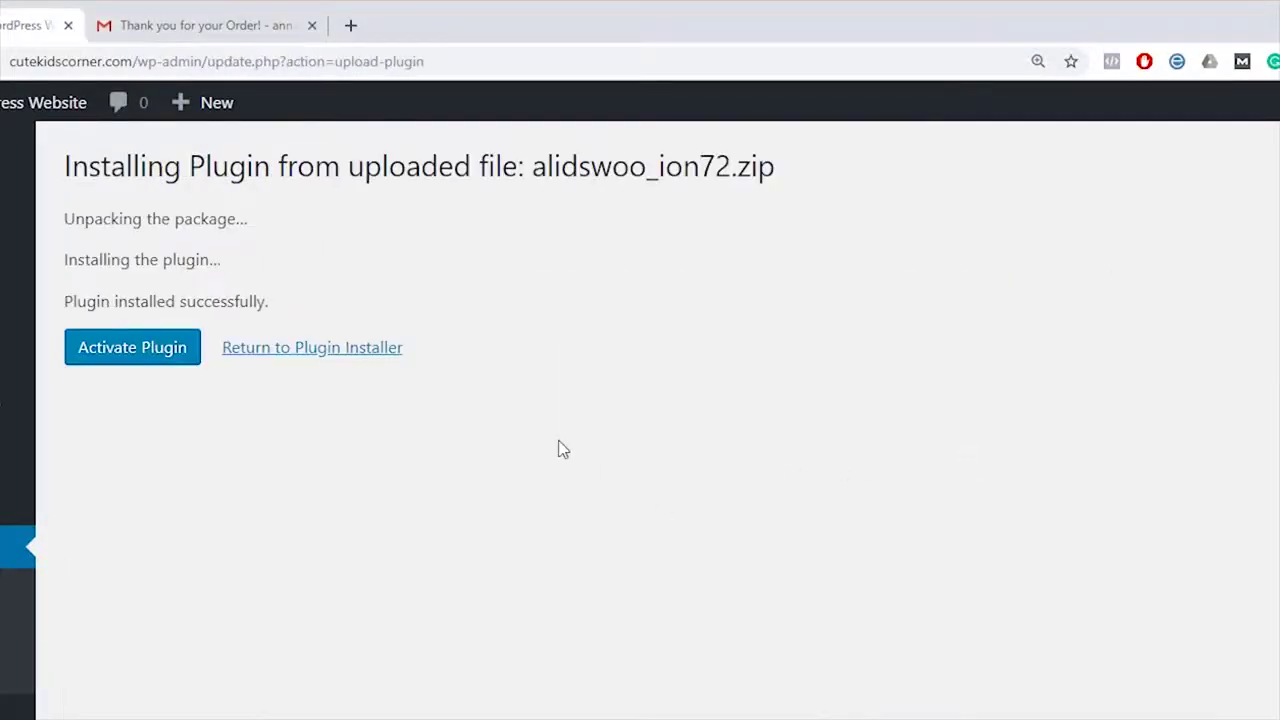
click(171, 360)
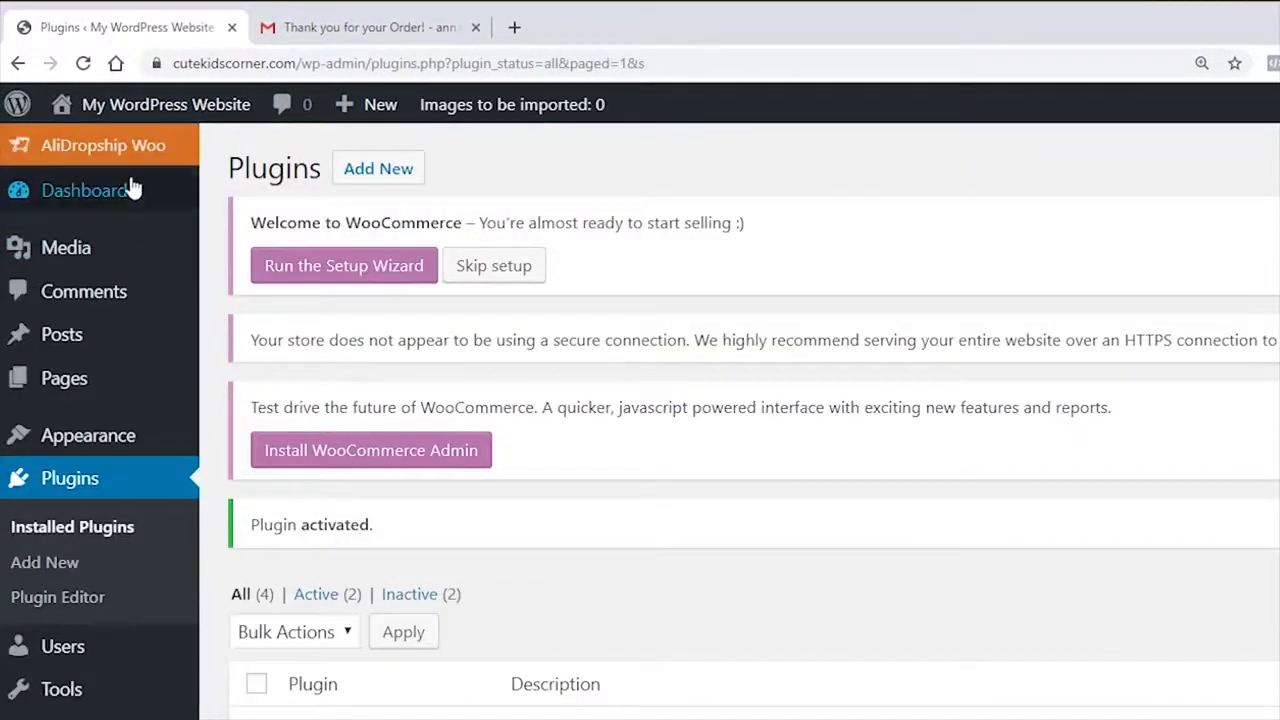
click(131, 152)
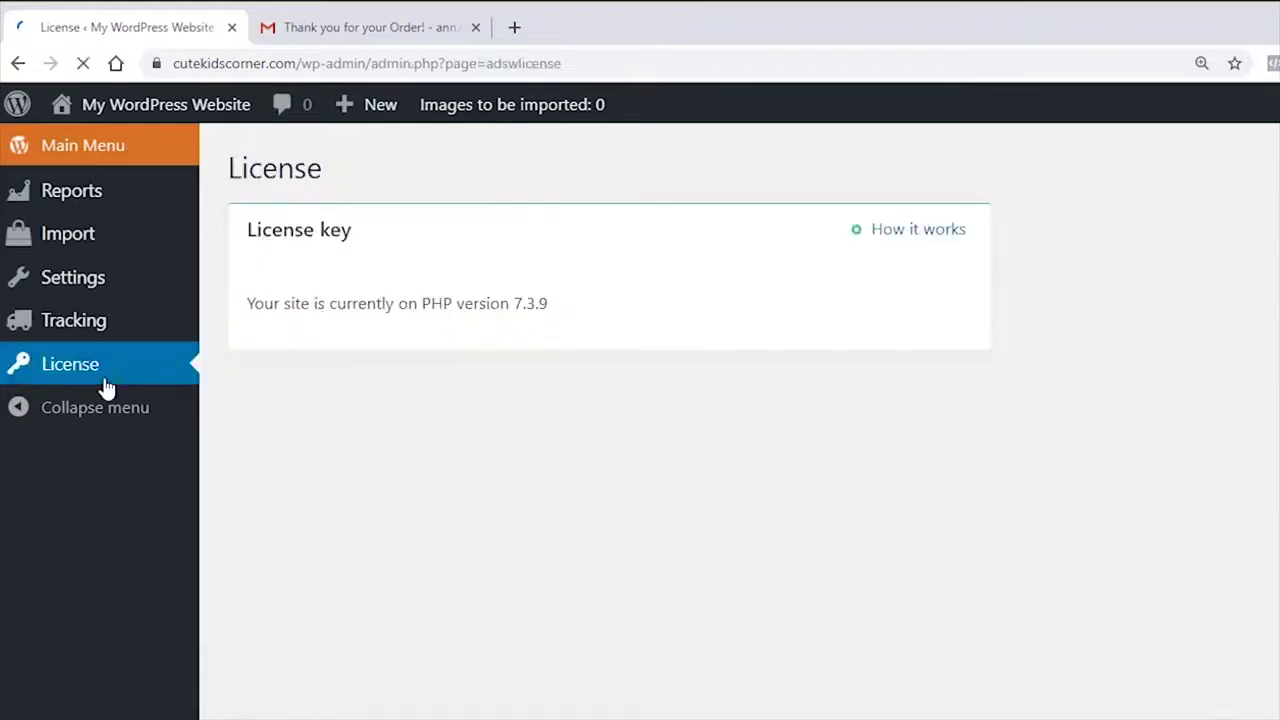
Step: Copy the license key from the order email, paste it into Your license key, and activate it
click(421, 41)
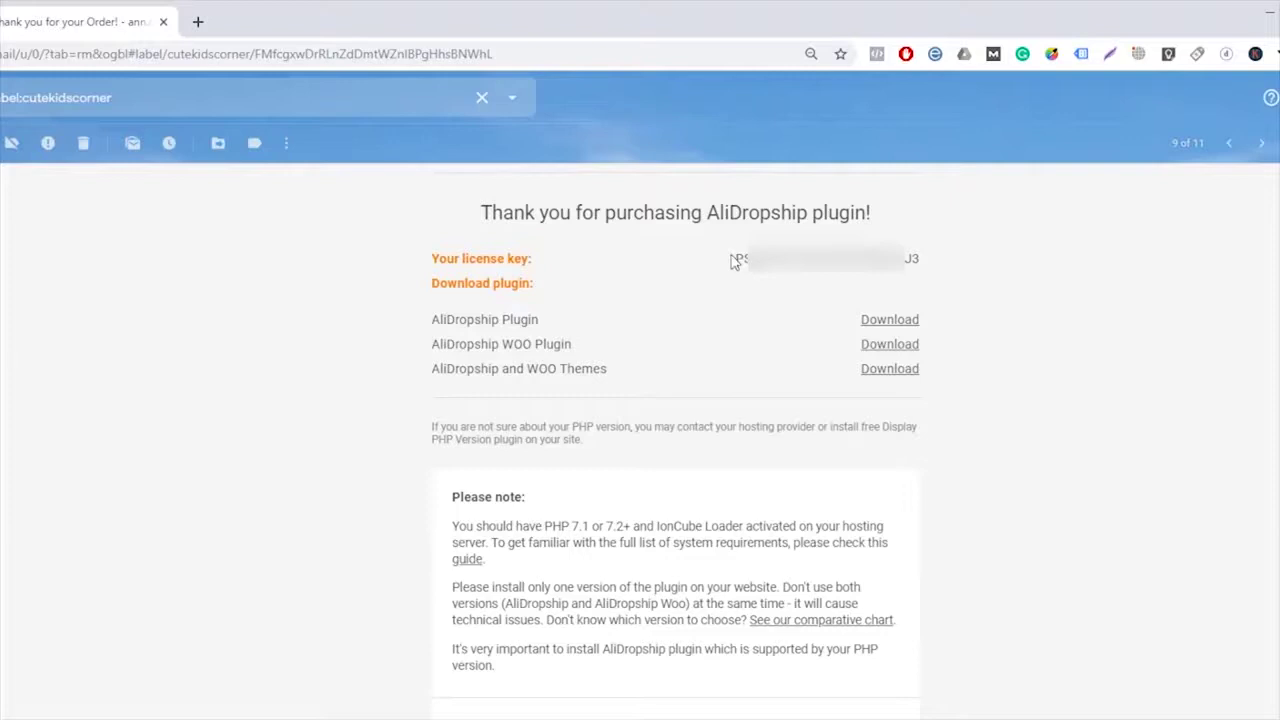
drag(735, 262, 918, 260)
right_click(914, 258)
click(930, 262)
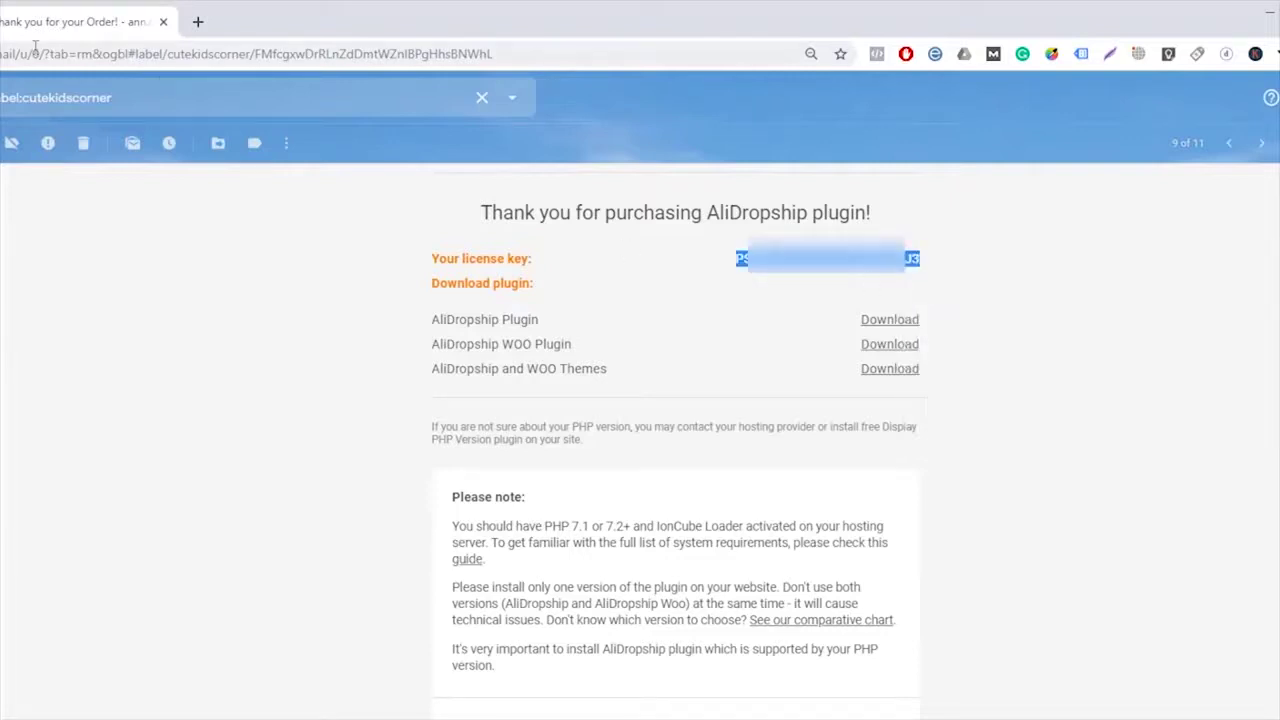
click(141, 27)
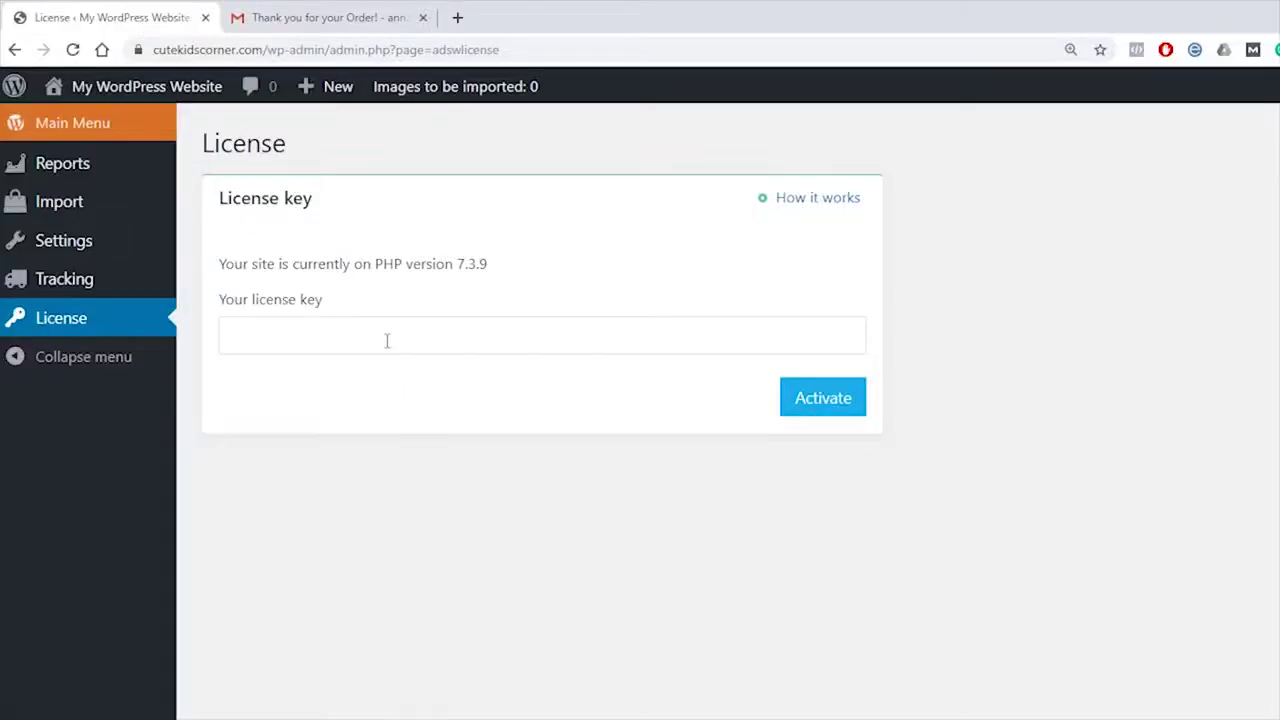
click(387, 341)
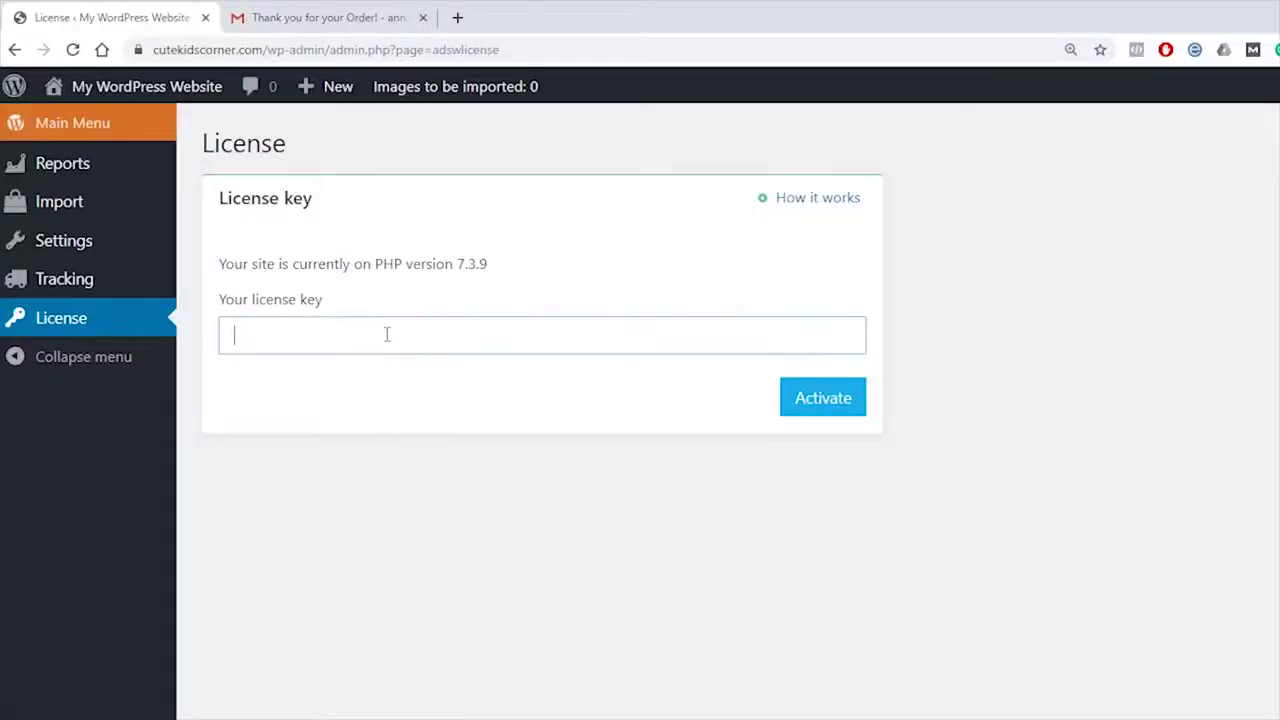
right_click(387, 336)
click(478, 474)
click(806, 406)
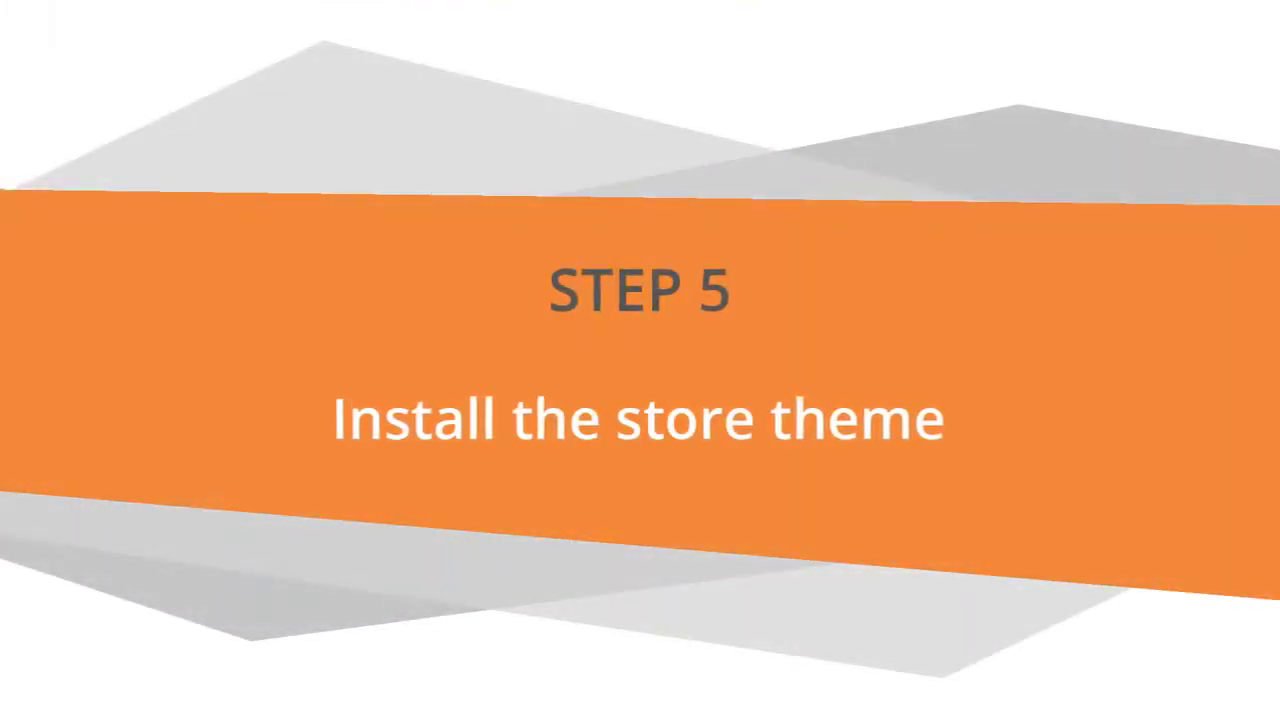
Step: Open the AliDropship Themes catalogue and filter it to AliDropship Woo Plugin themes
mouse_move(580, 57)
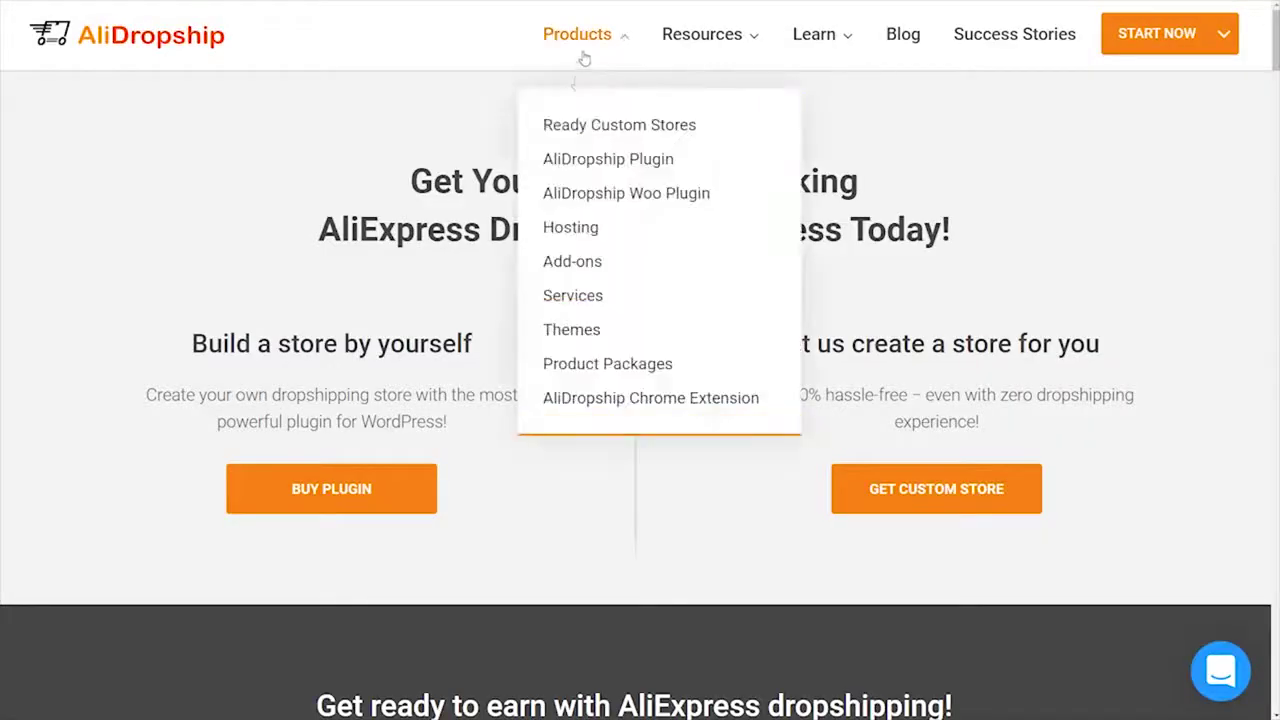
click(556, 330)
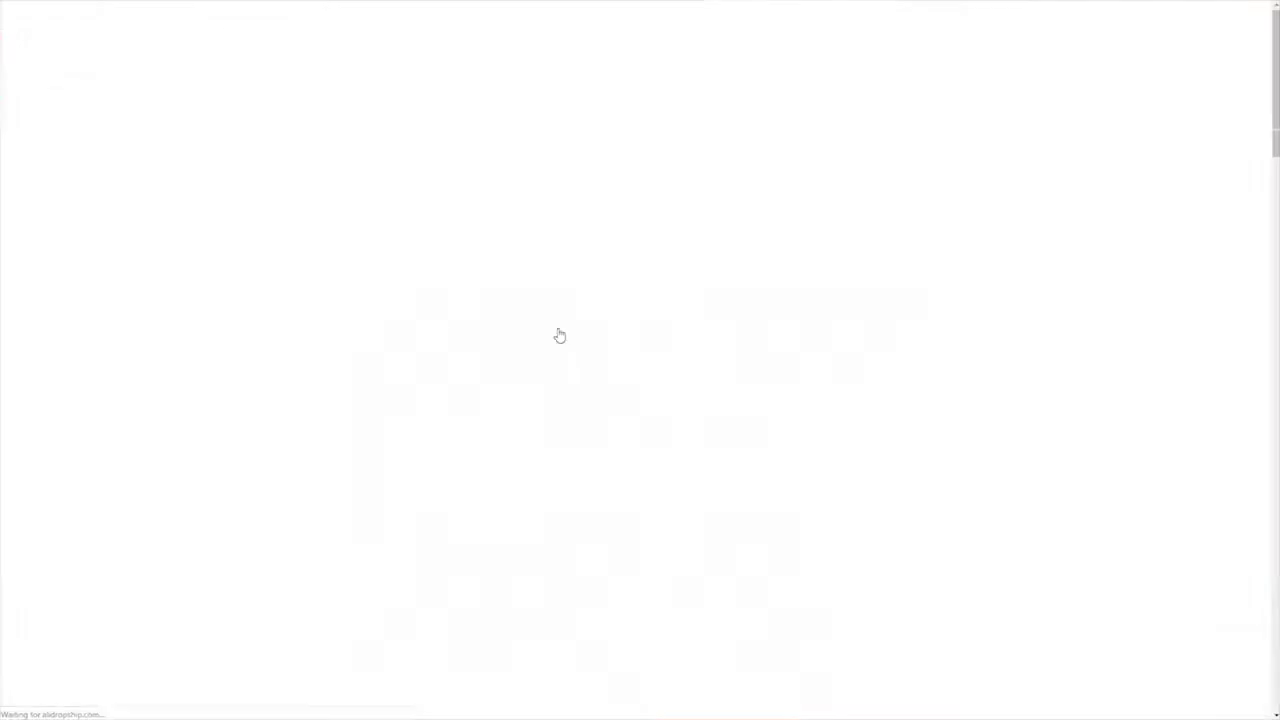
scroll(560, 335, down, 5)
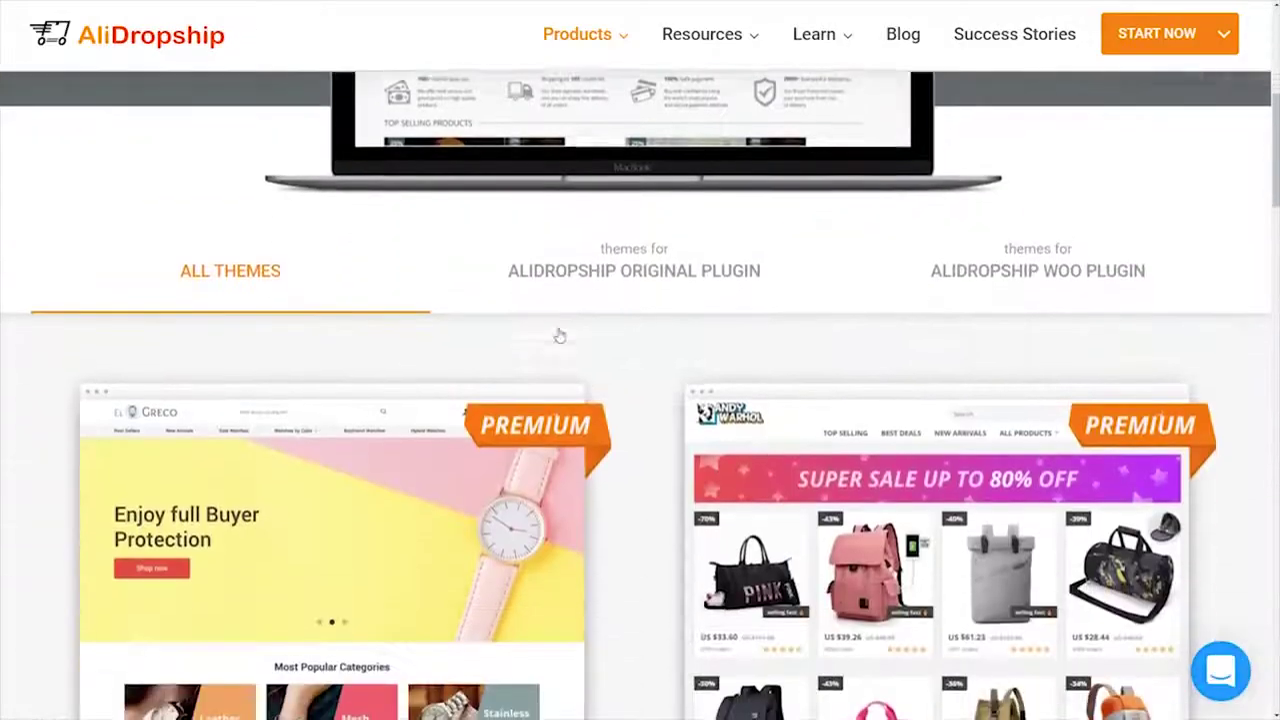
scroll(560, 335, down, 1)
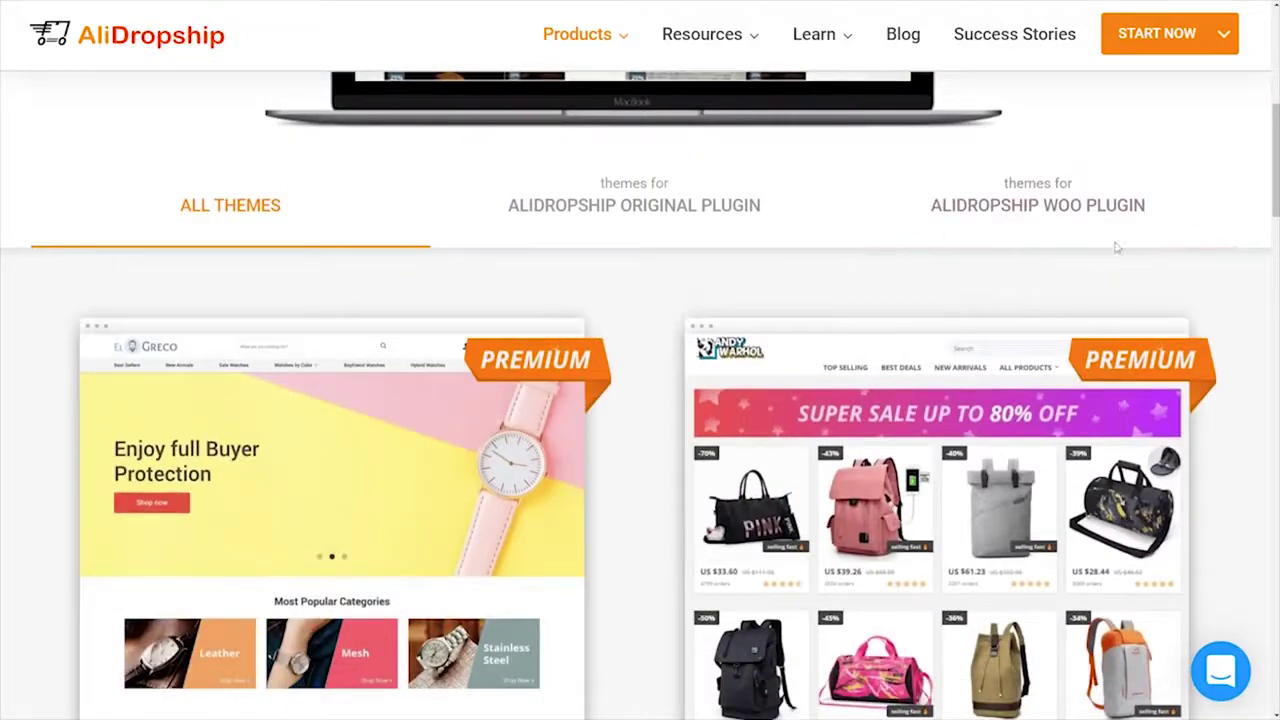
click(1055, 210)
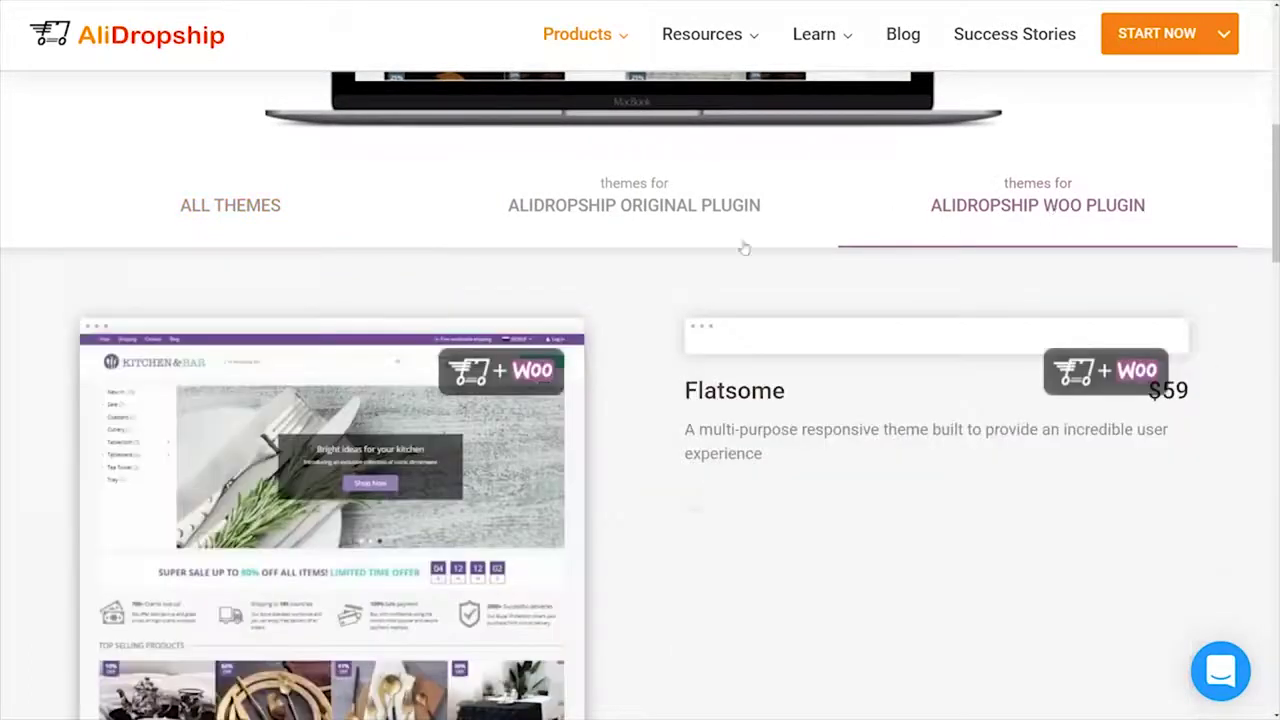
scroll(340, 230, down, 2)
scroll(347, 228, down, 3)
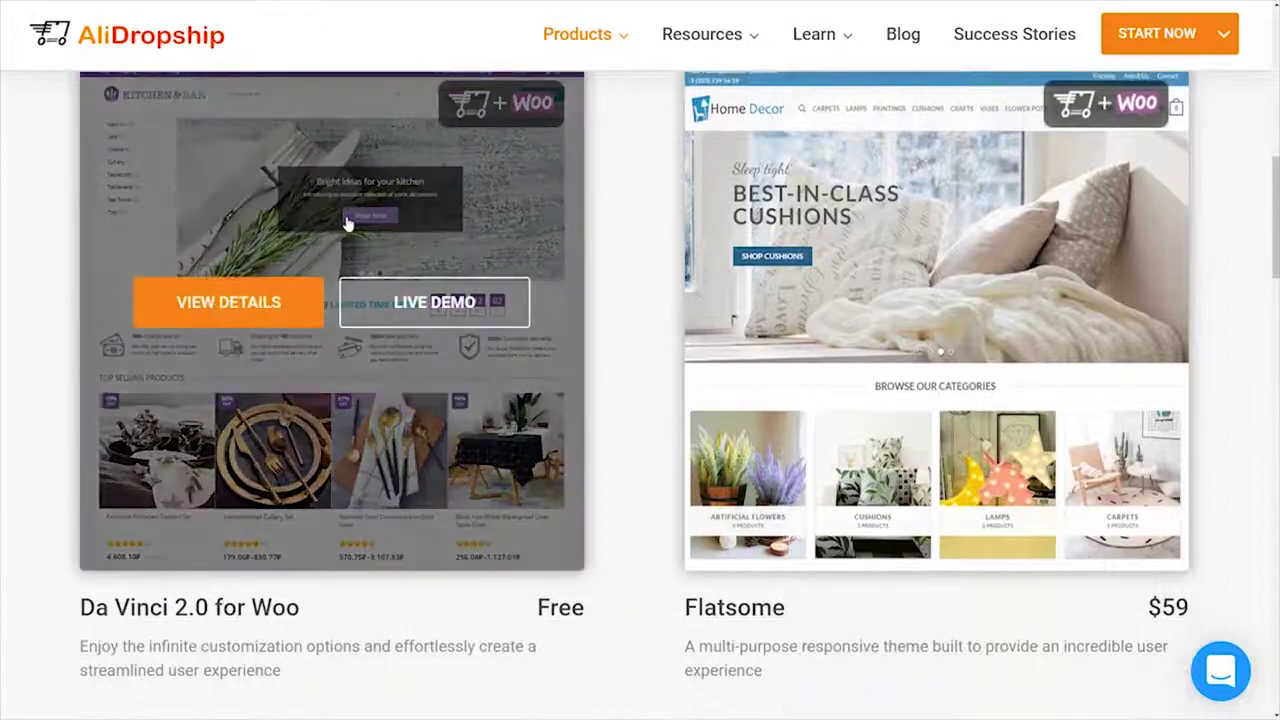
scroll(931, 250, down, 6)
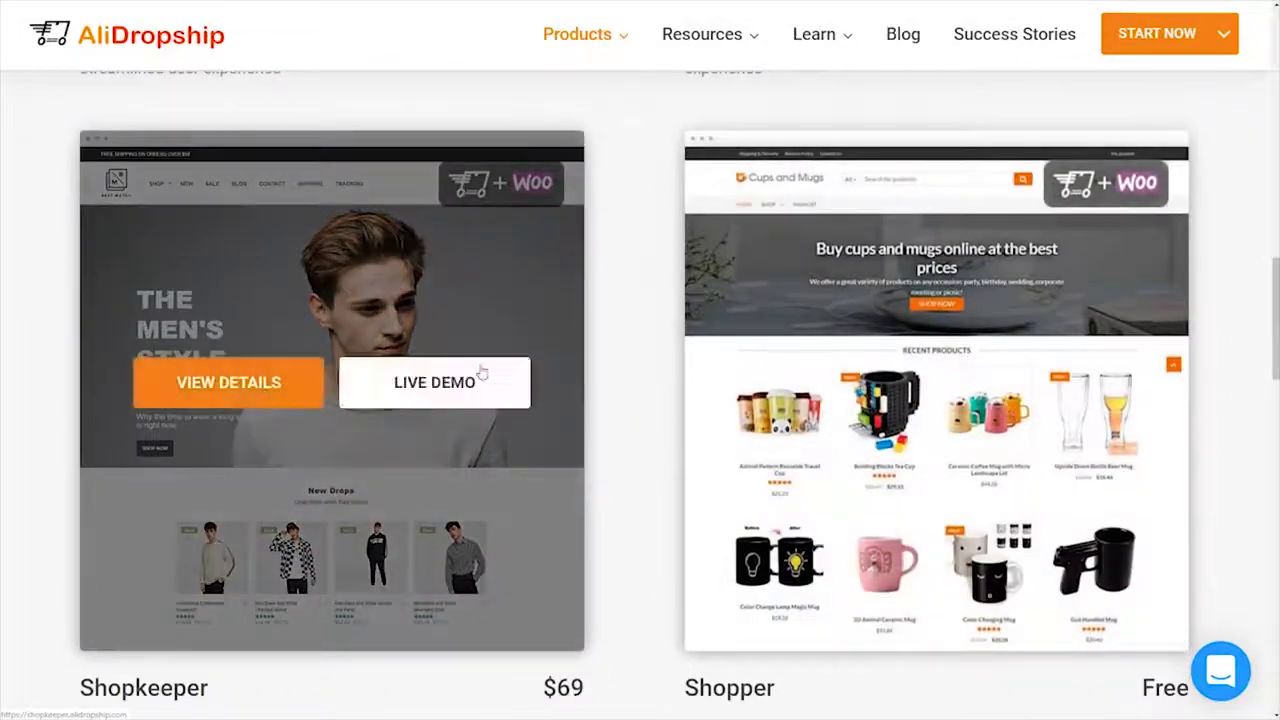
scroll(930, 337, down, 3)
scroll(930, 337, down, 3)
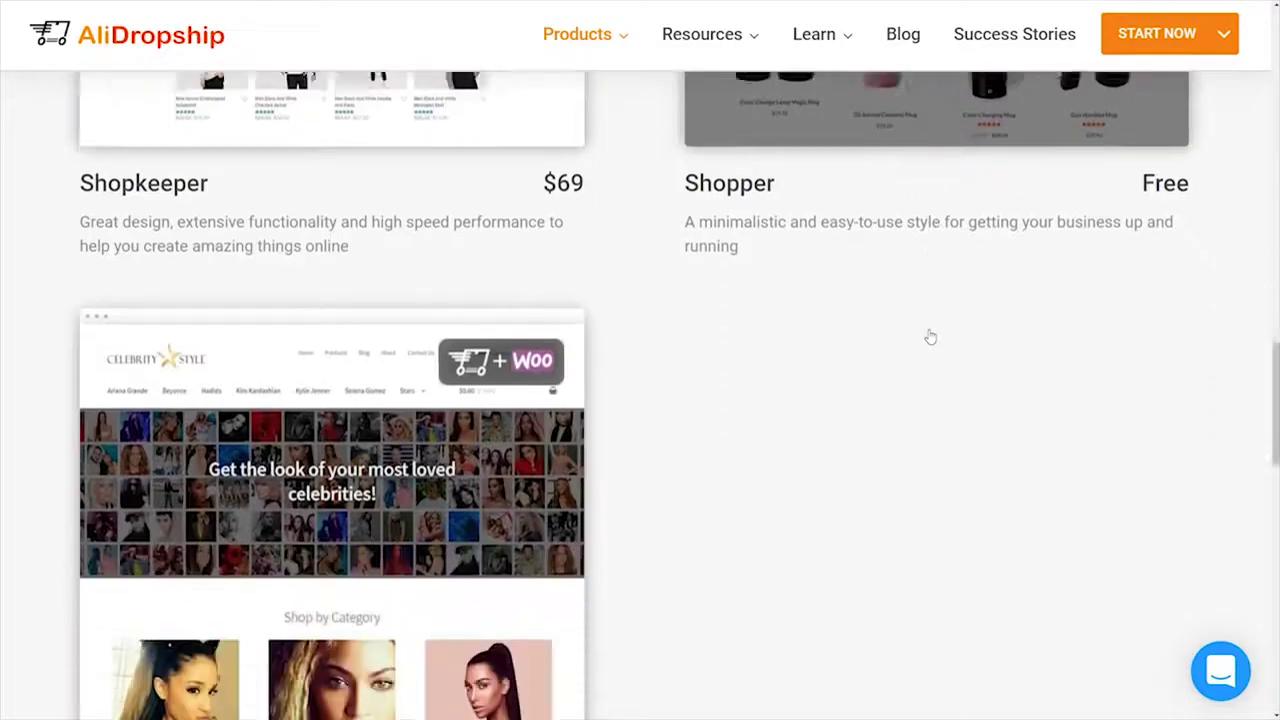
scroll(293, 434, down, 1)
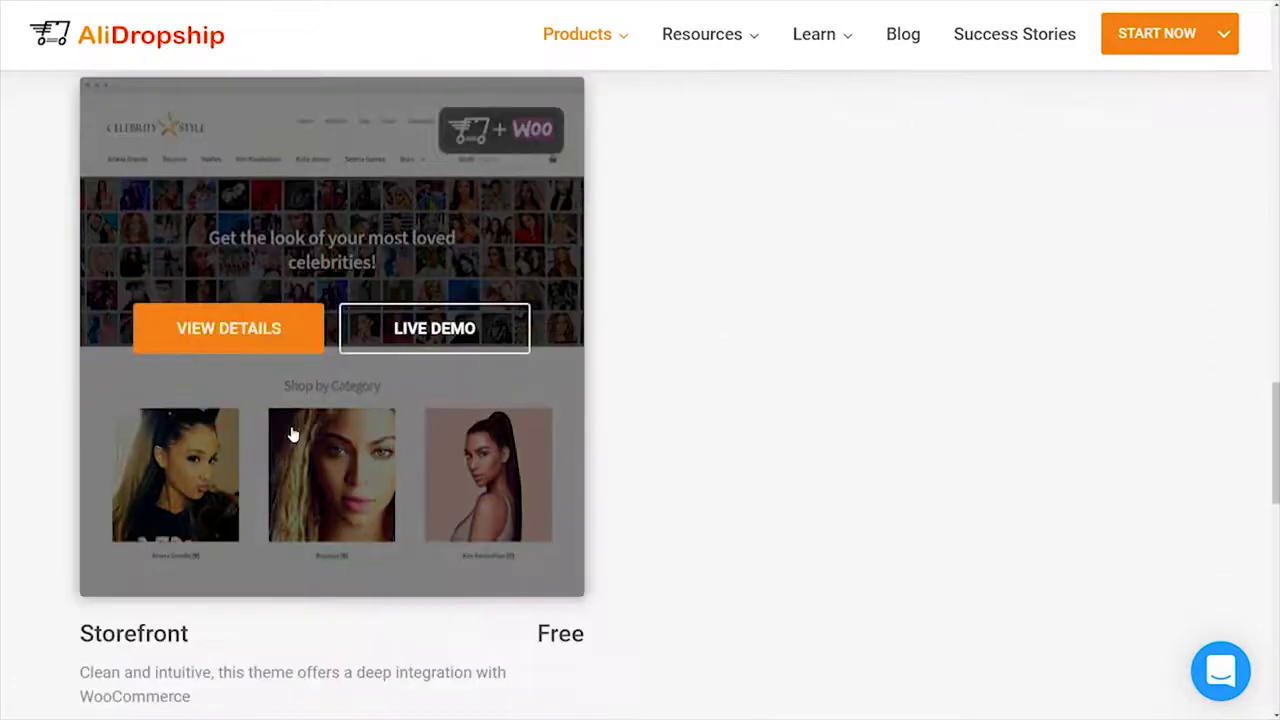
scroll(691, 357, up, 10)
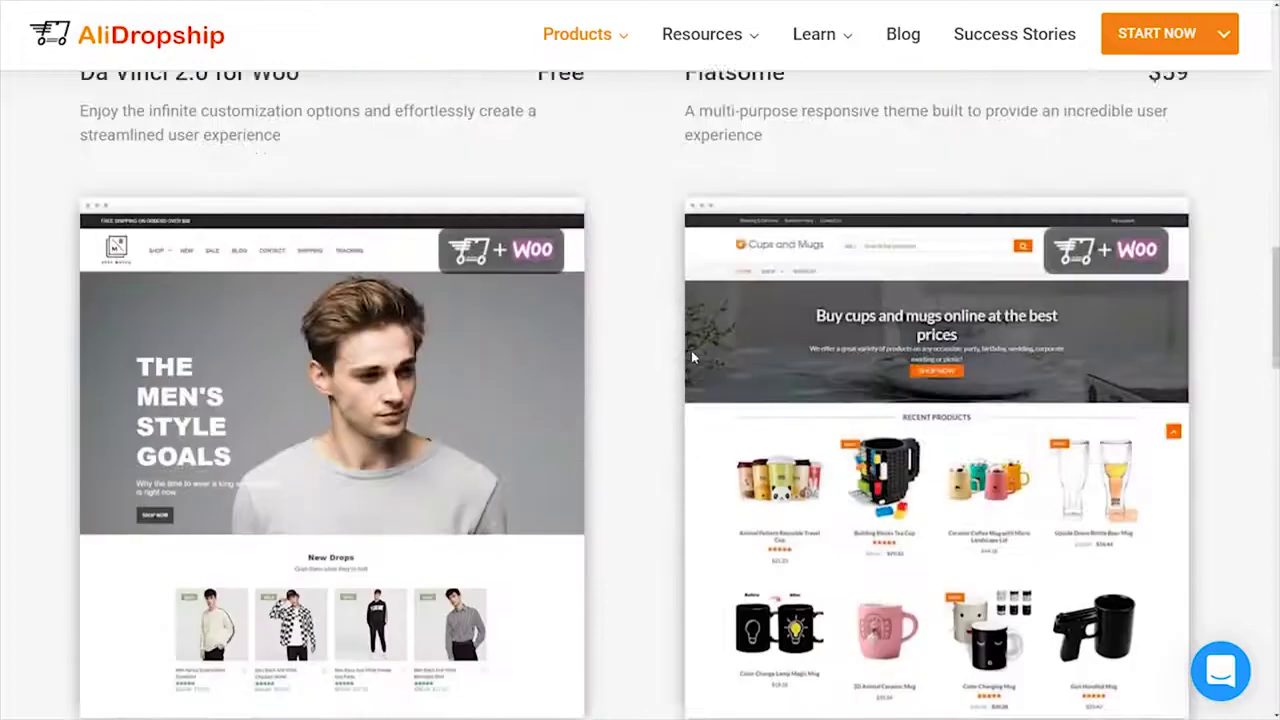
scroll(691, 357, up, 2)
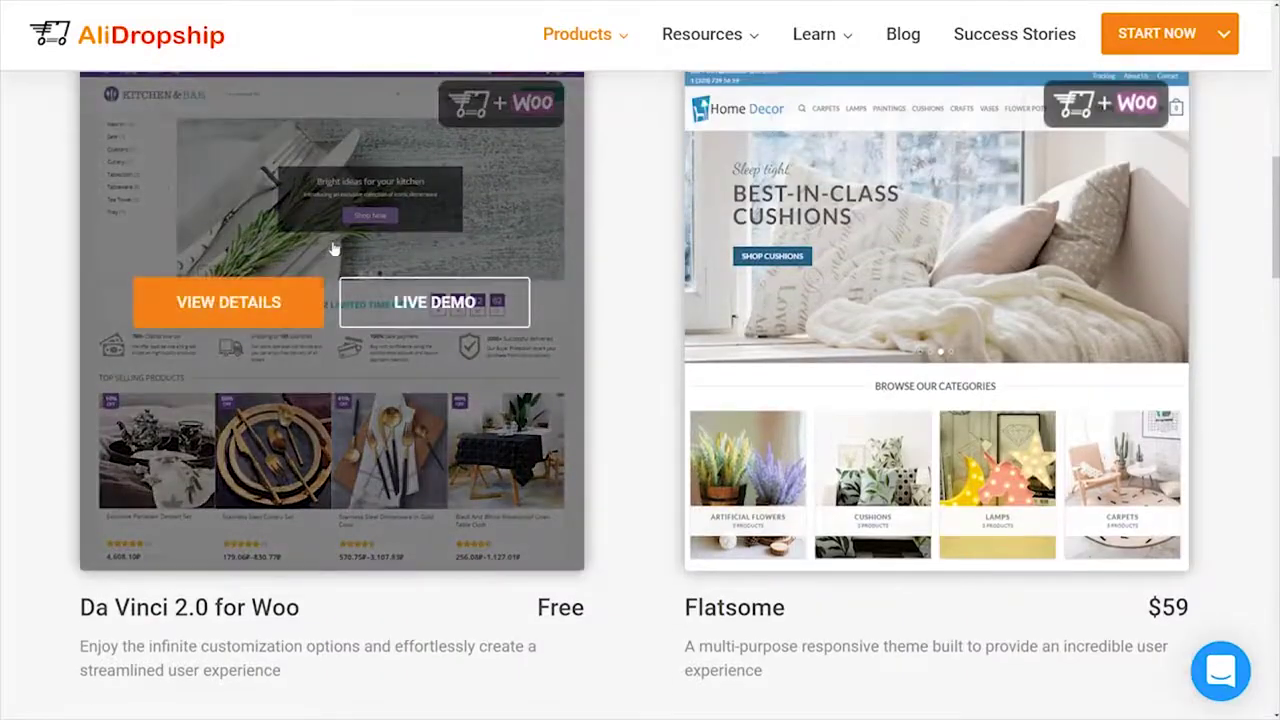
Step: Open Da Vinci 2.0 for Woo details, preview it on laptop, tablet and phone, then download it
click(210, 312)
scroll(421, 207, down, 1)
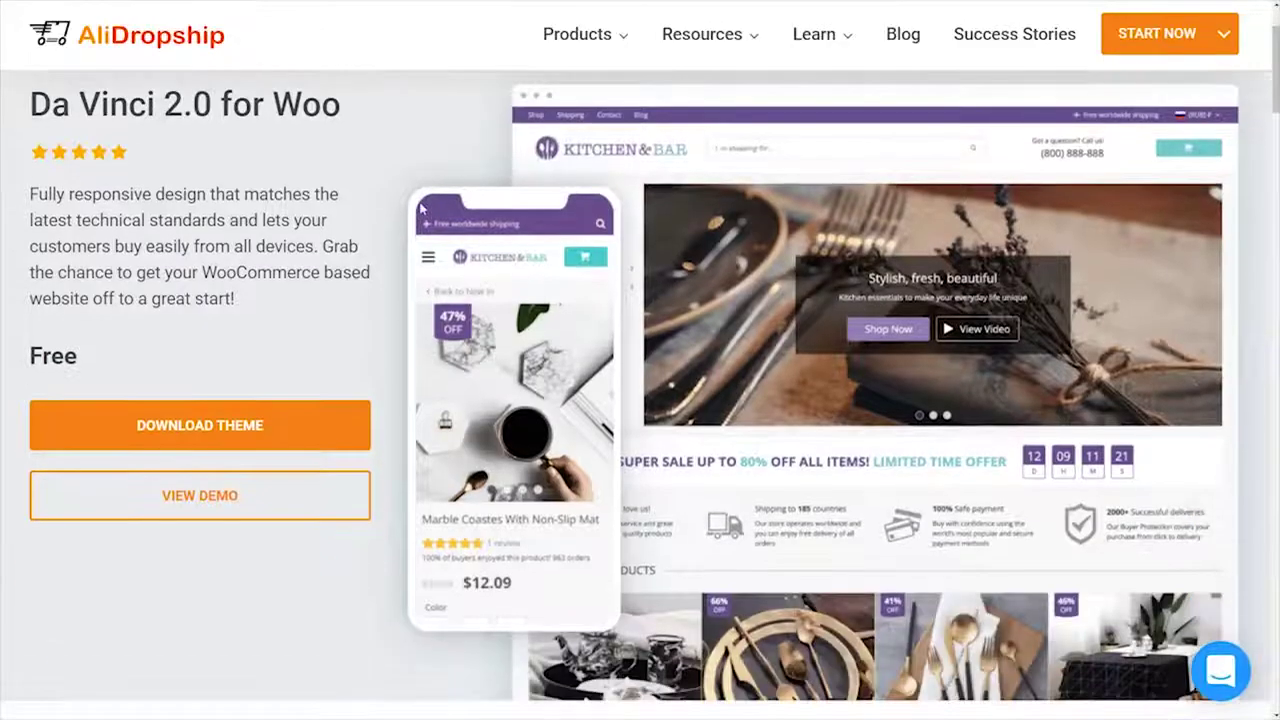
scroll(421, 207, down, 12)
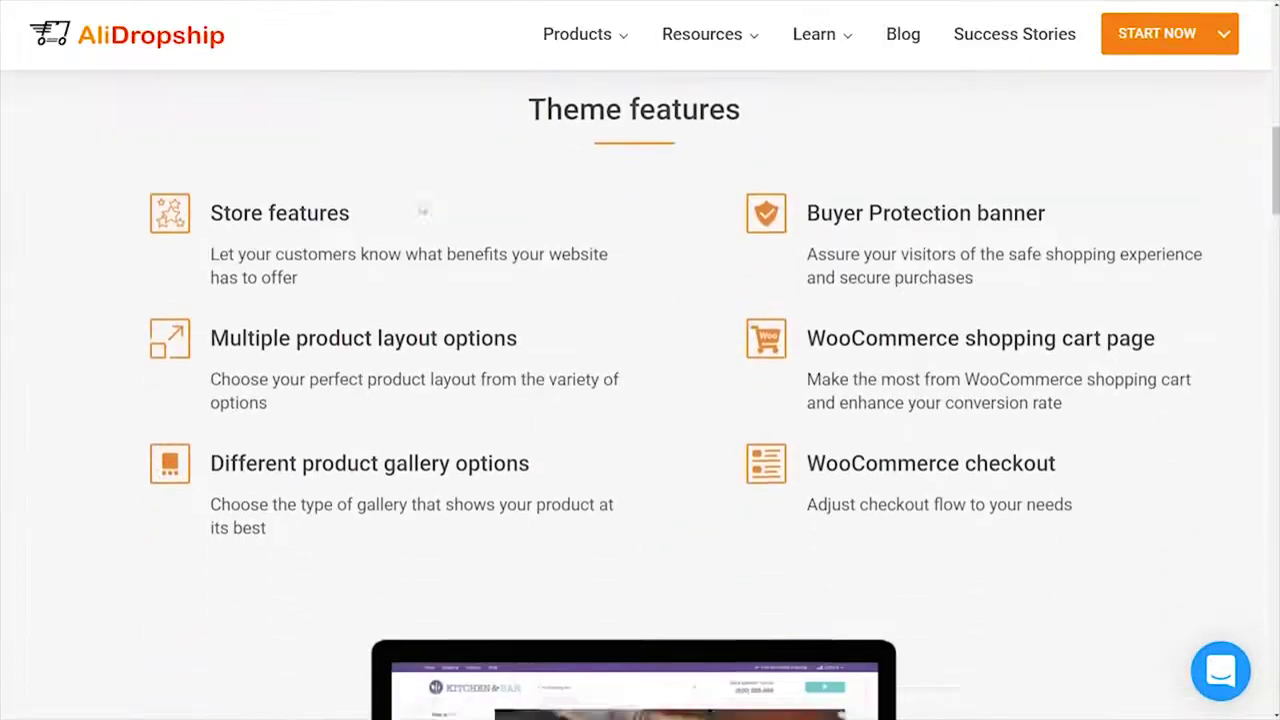
scroll(422, 209, down, 2)
click(1214, 279)
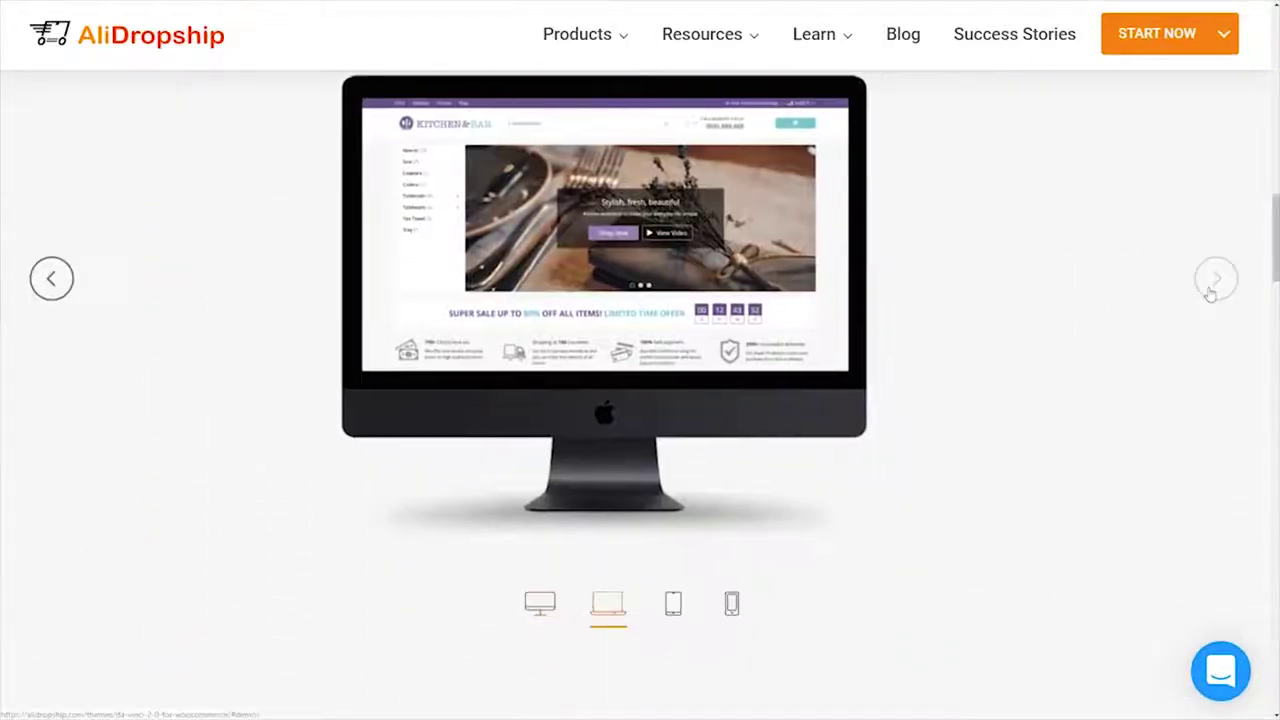
scroll(1210, 293, up, 1)
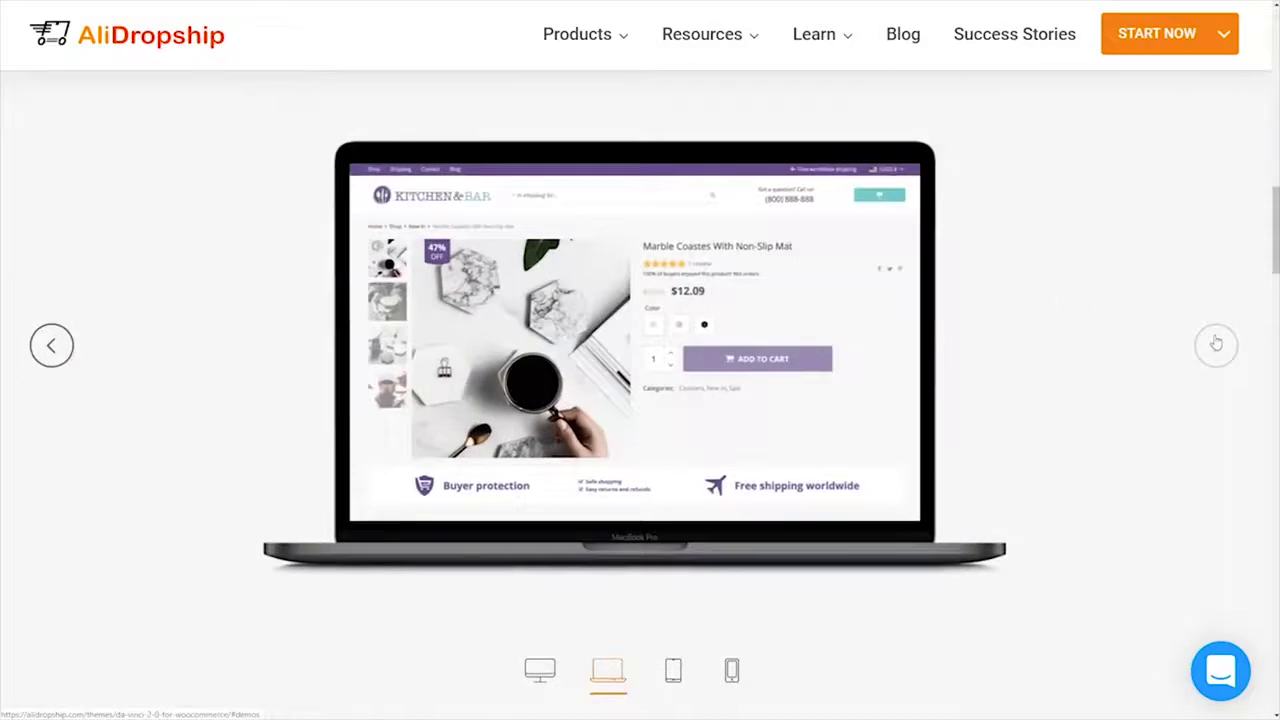
click(1216, 343)
click(1216, 343)
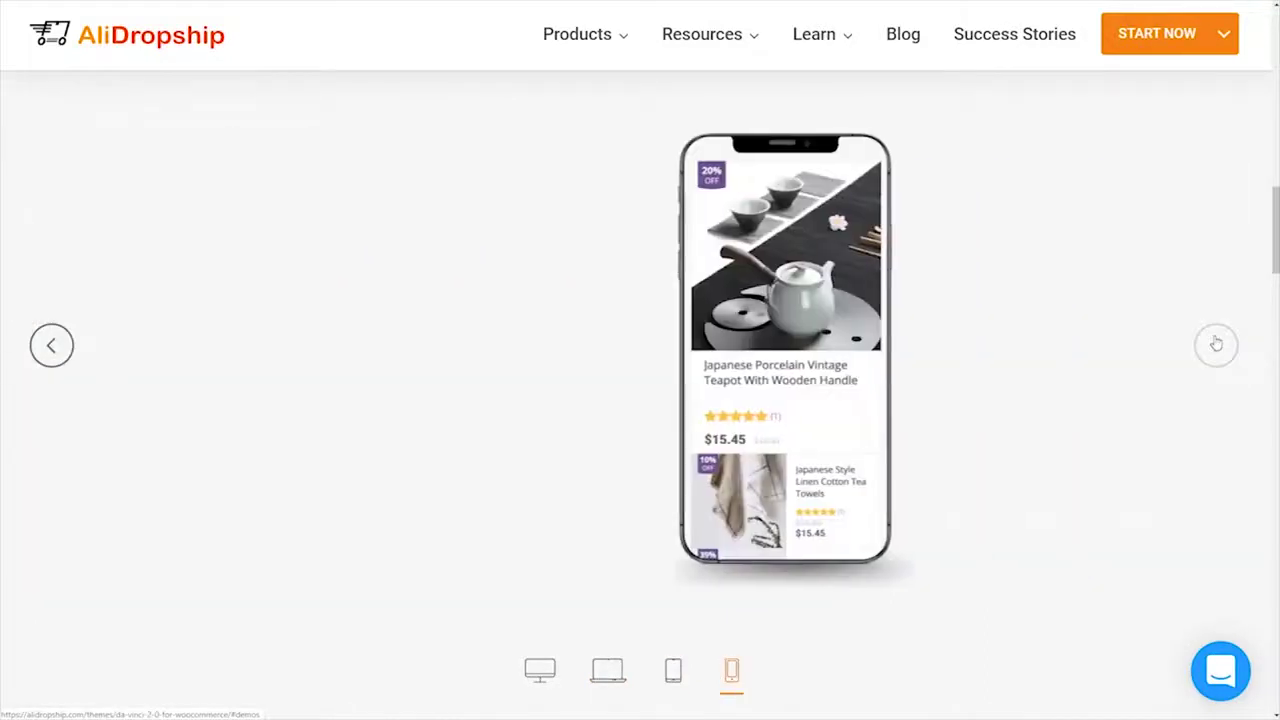
click(1216, 343)
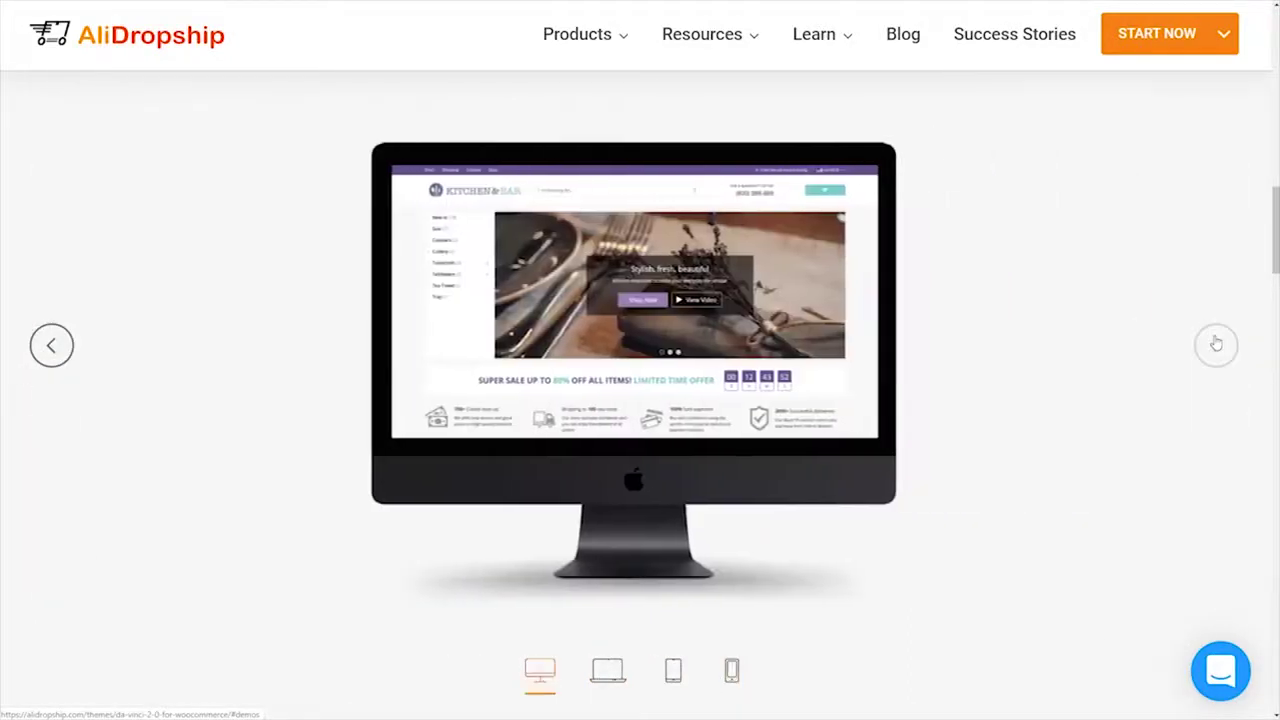
scroll(697, 380, up, 4)
scroll(697, 380, up, 10)
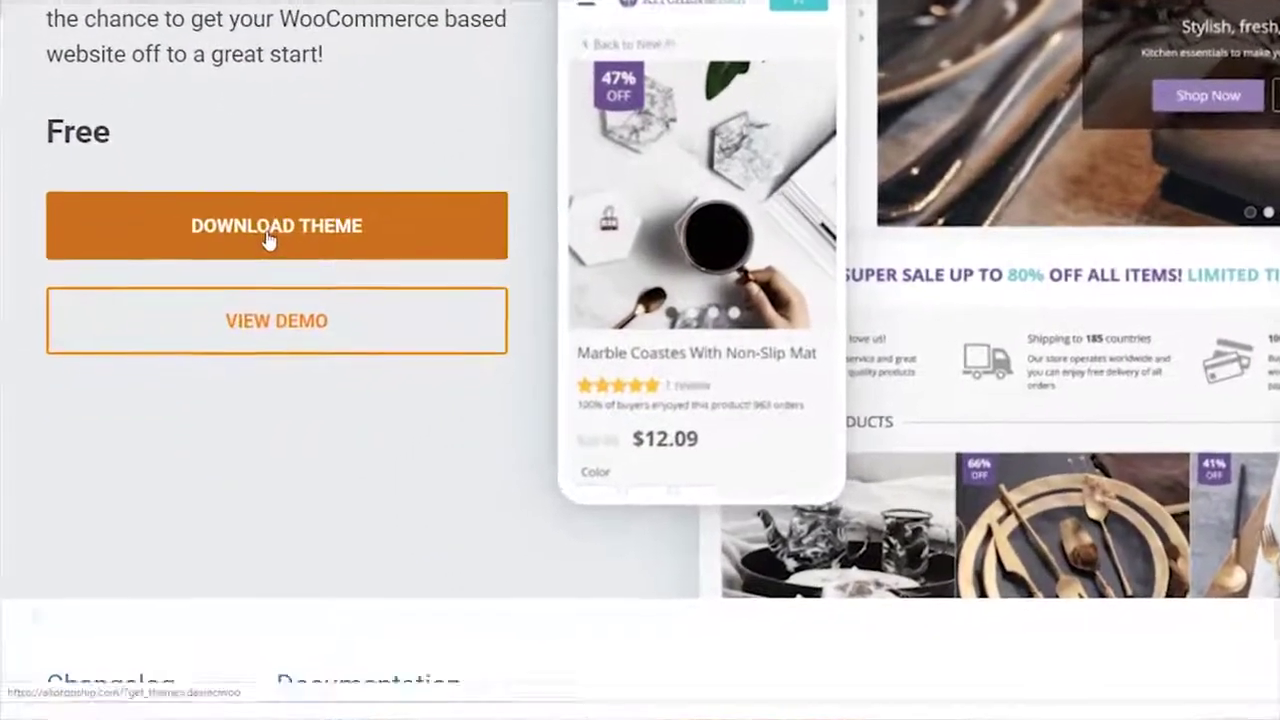
click(214, 328)
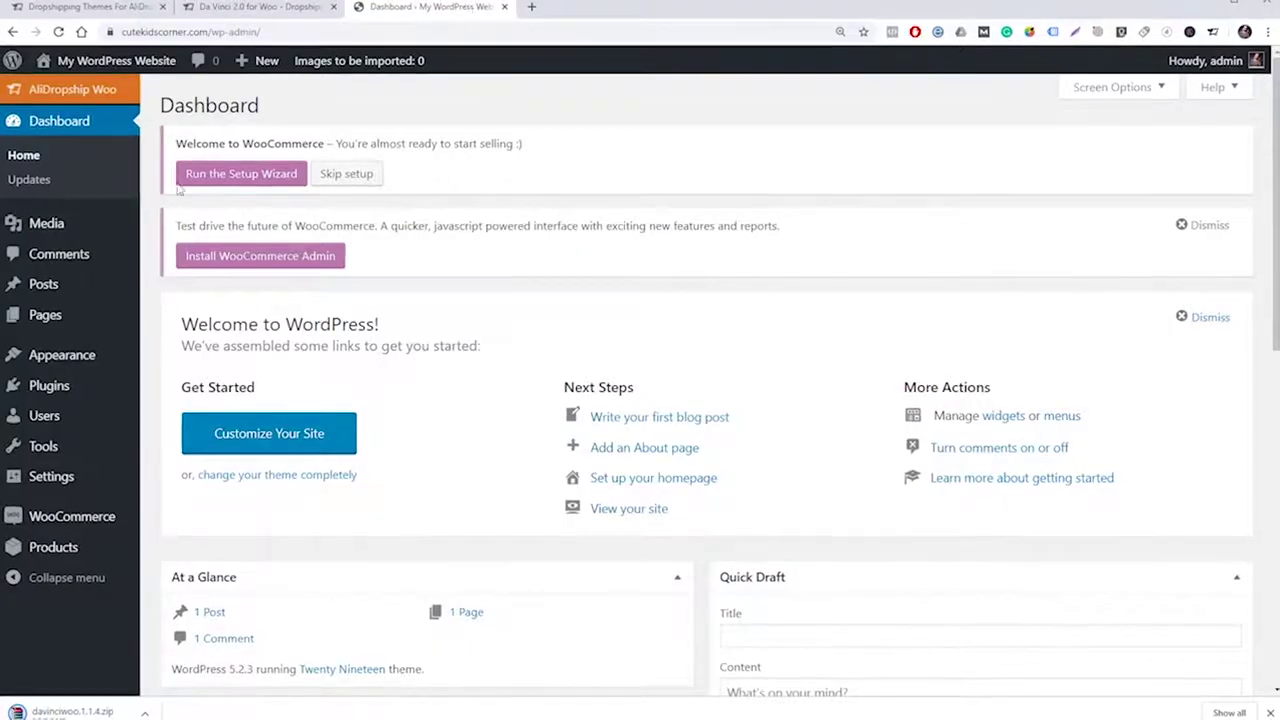
Step: Upload davinciwoo.1.1.4.zip as a new theme, install it and activate it
mouse_move(88, 367)
click(158, 366)
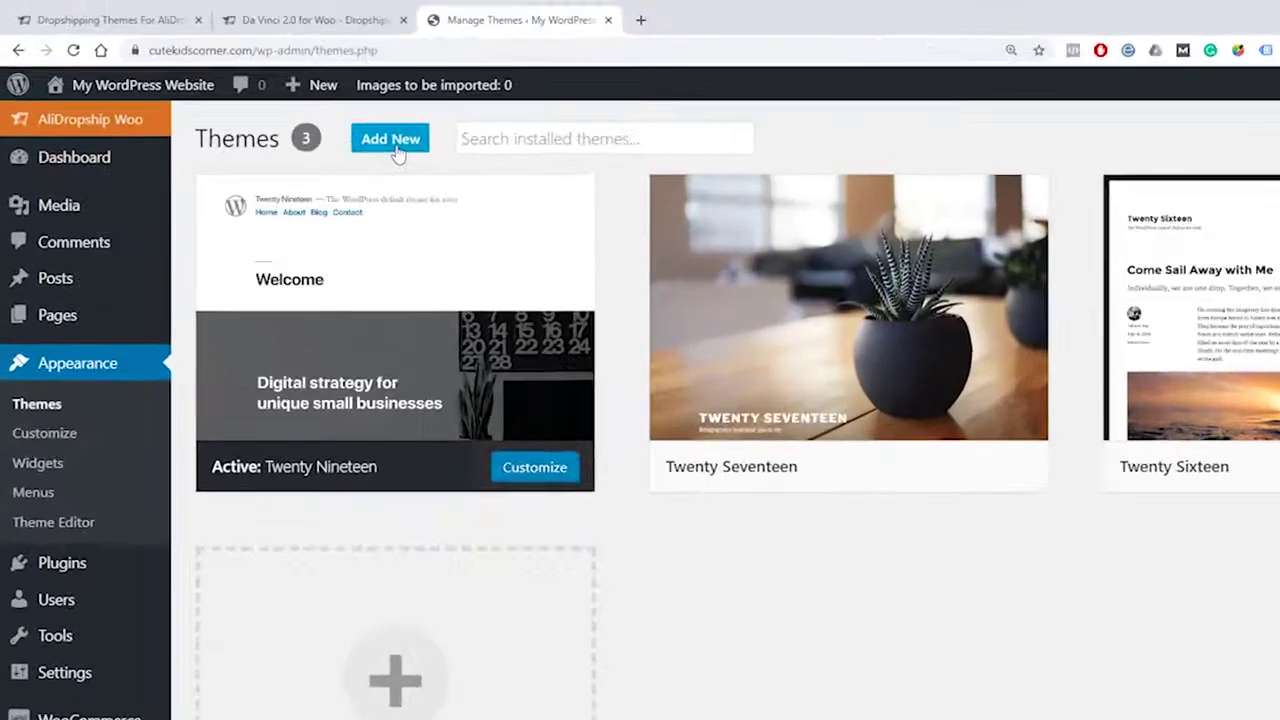
click(323, 107)
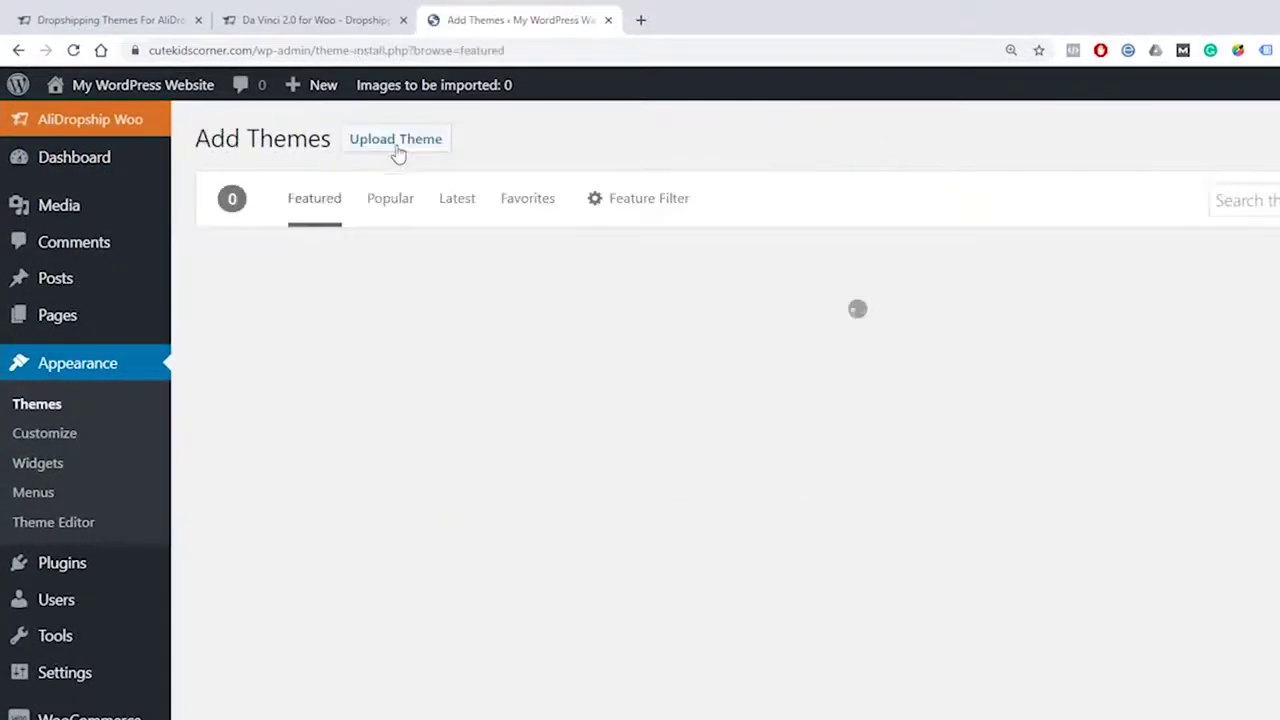
click(396, 140)
click(665, 332)
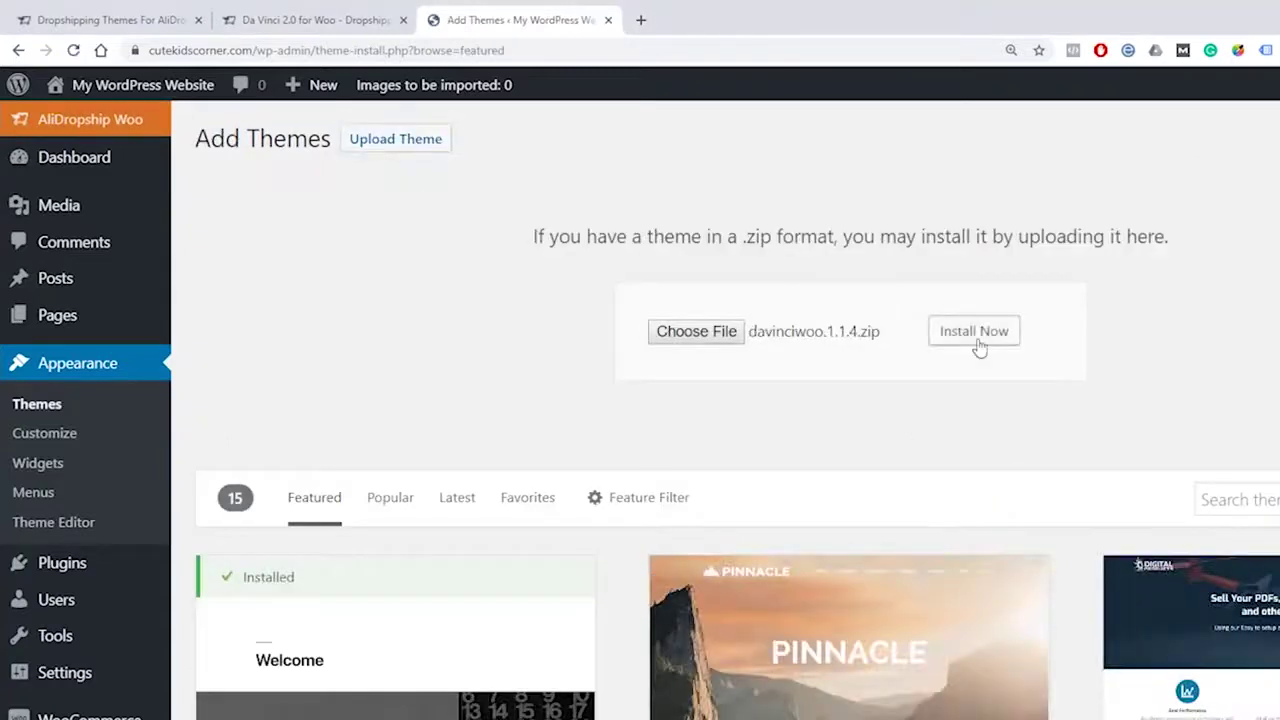
click(974, 332)
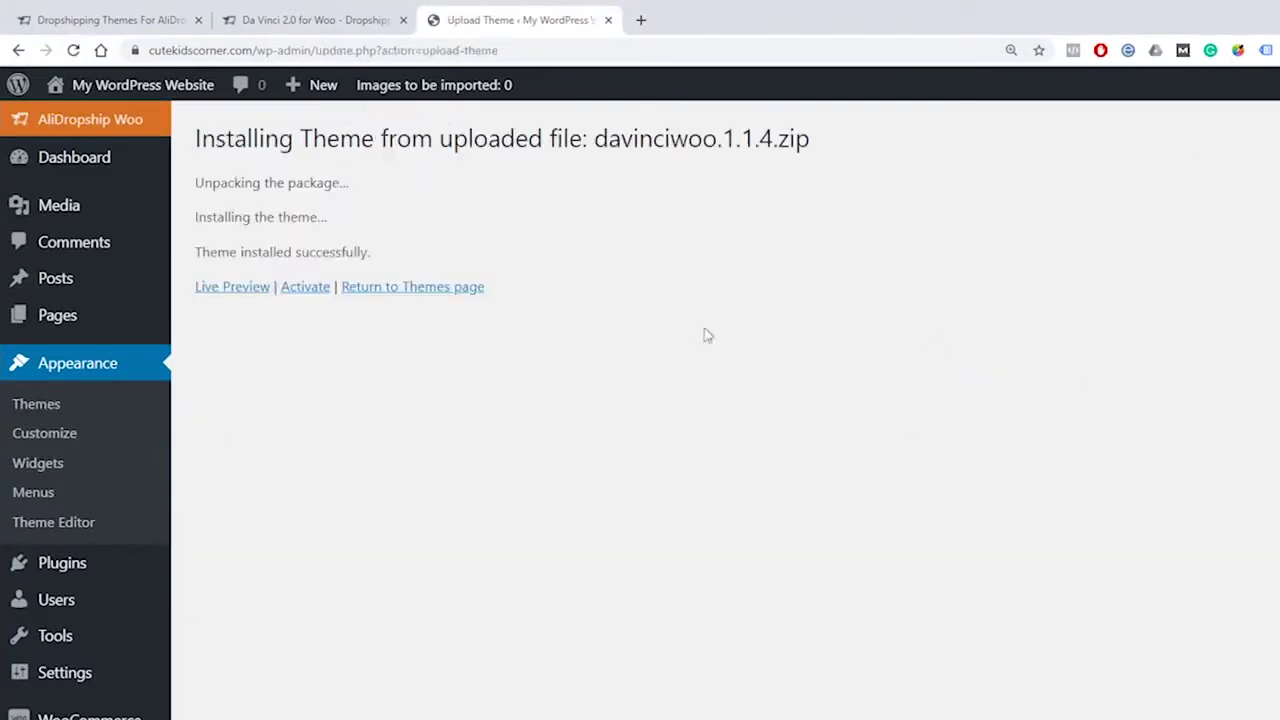
click(303, 288)
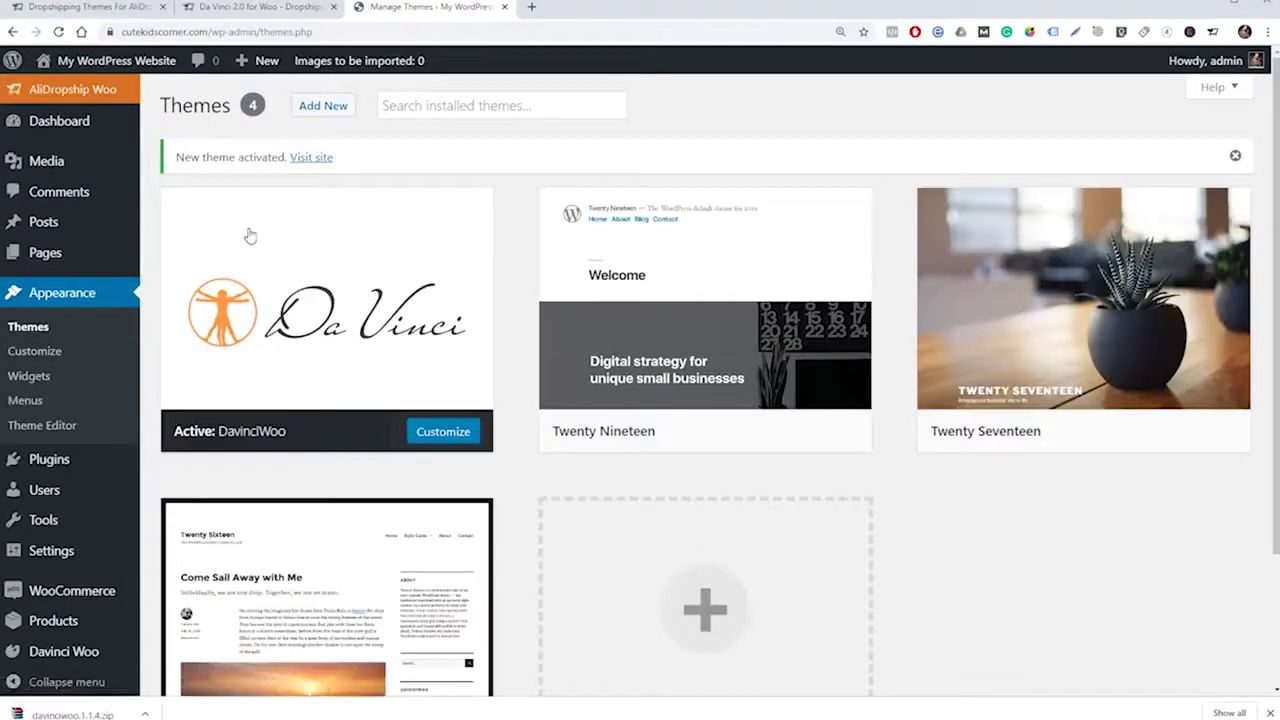
Step: Visit the storefront and view the Uncategorized category to check the Da Vinci look
mouse_move(110, 60)
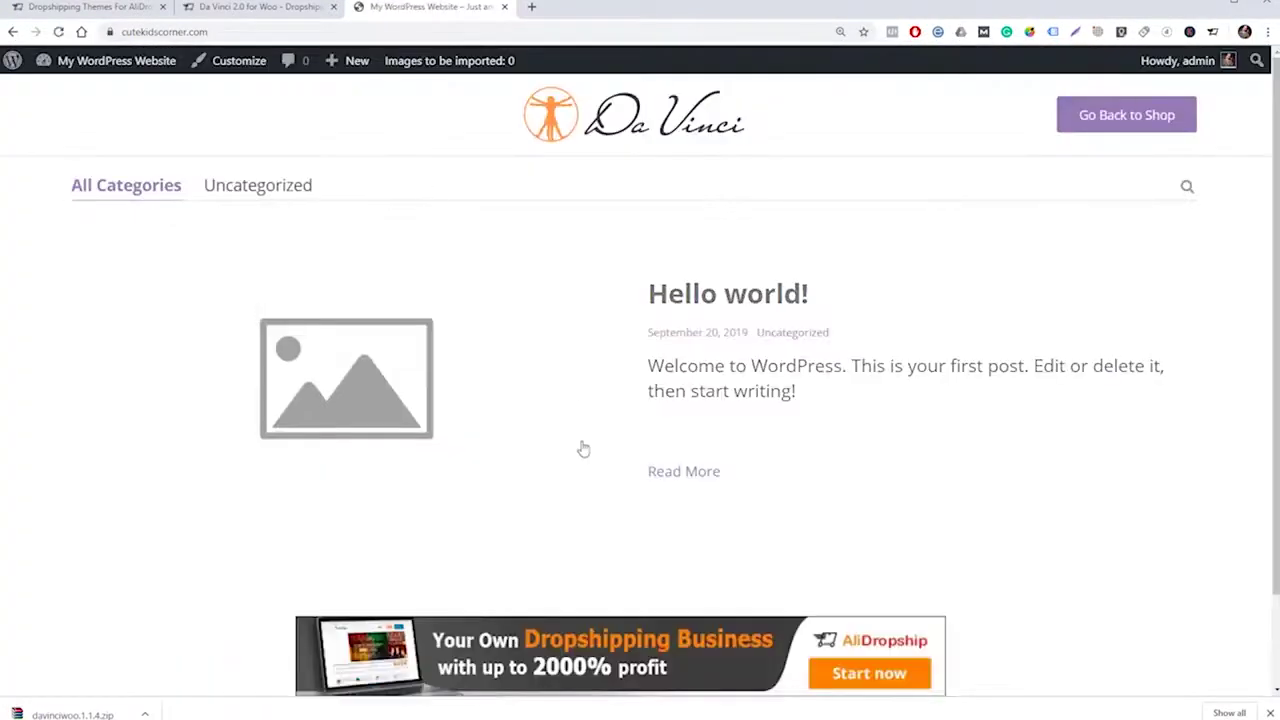
scroll(583, 449, down, 2)
scroll(454, 246, up, 2)
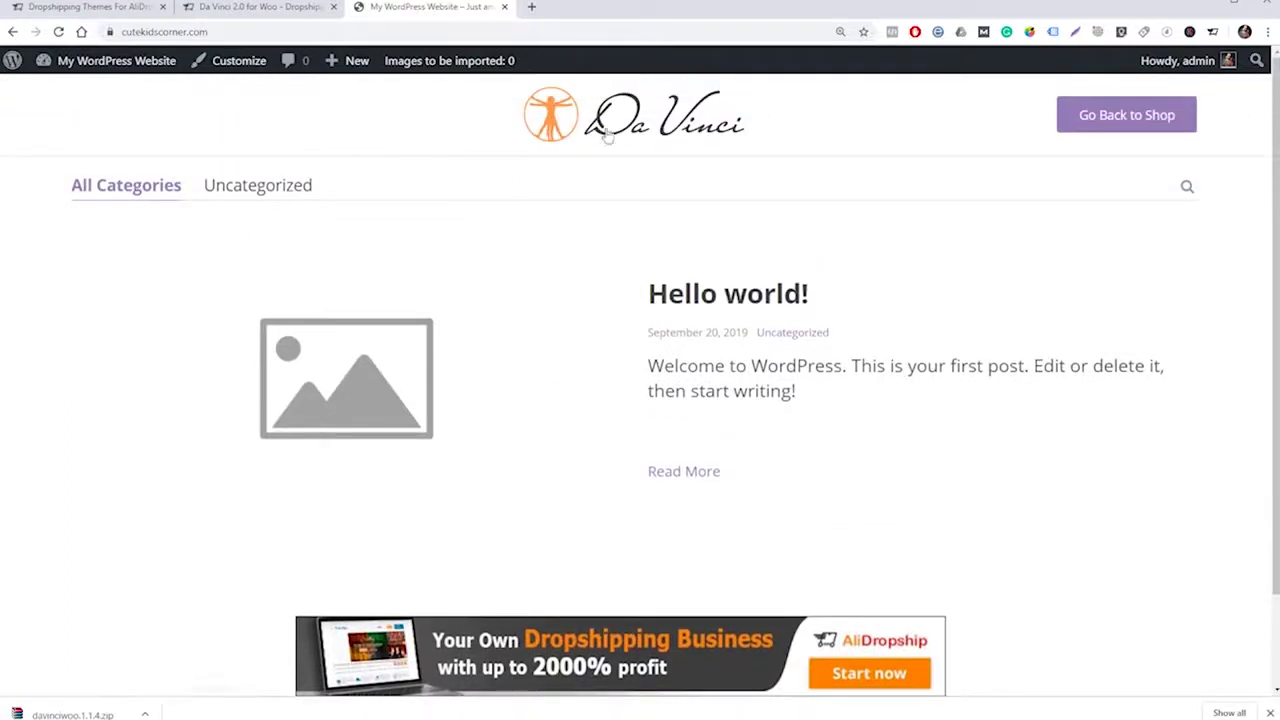
click(240, 190)
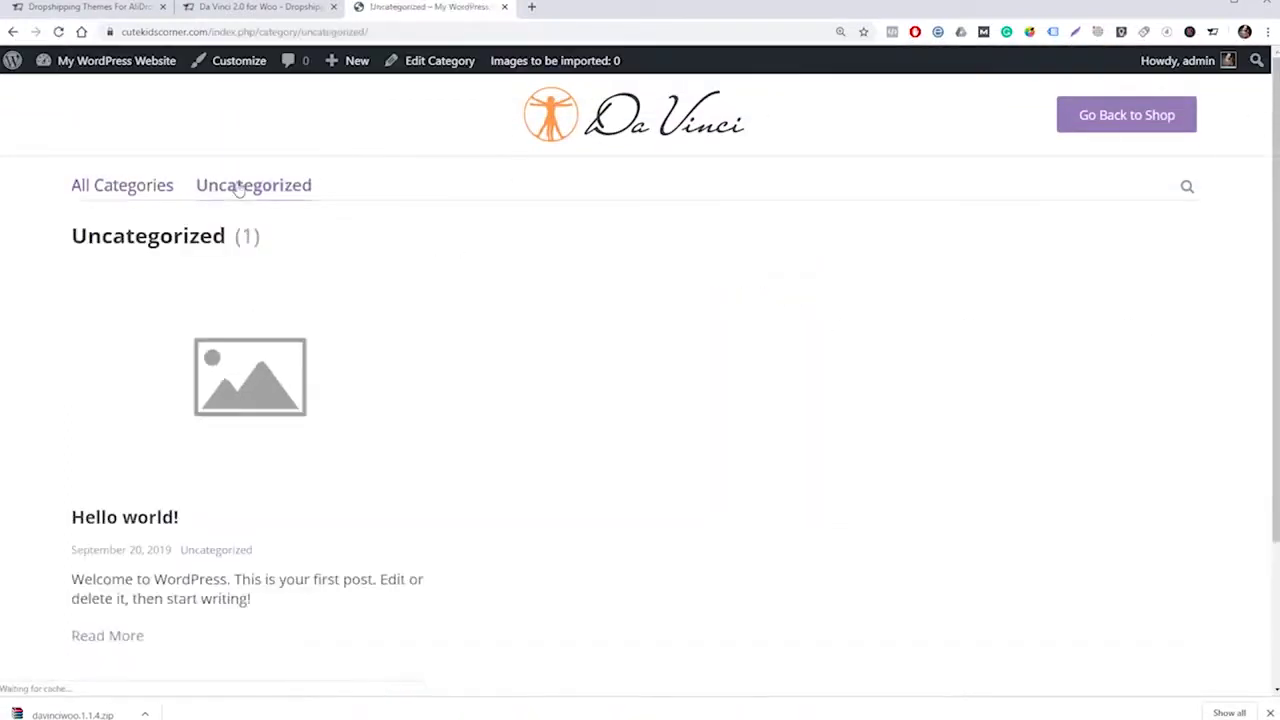
scroll(278, 390, down, 2)
scroll(278, 390, up, 3)
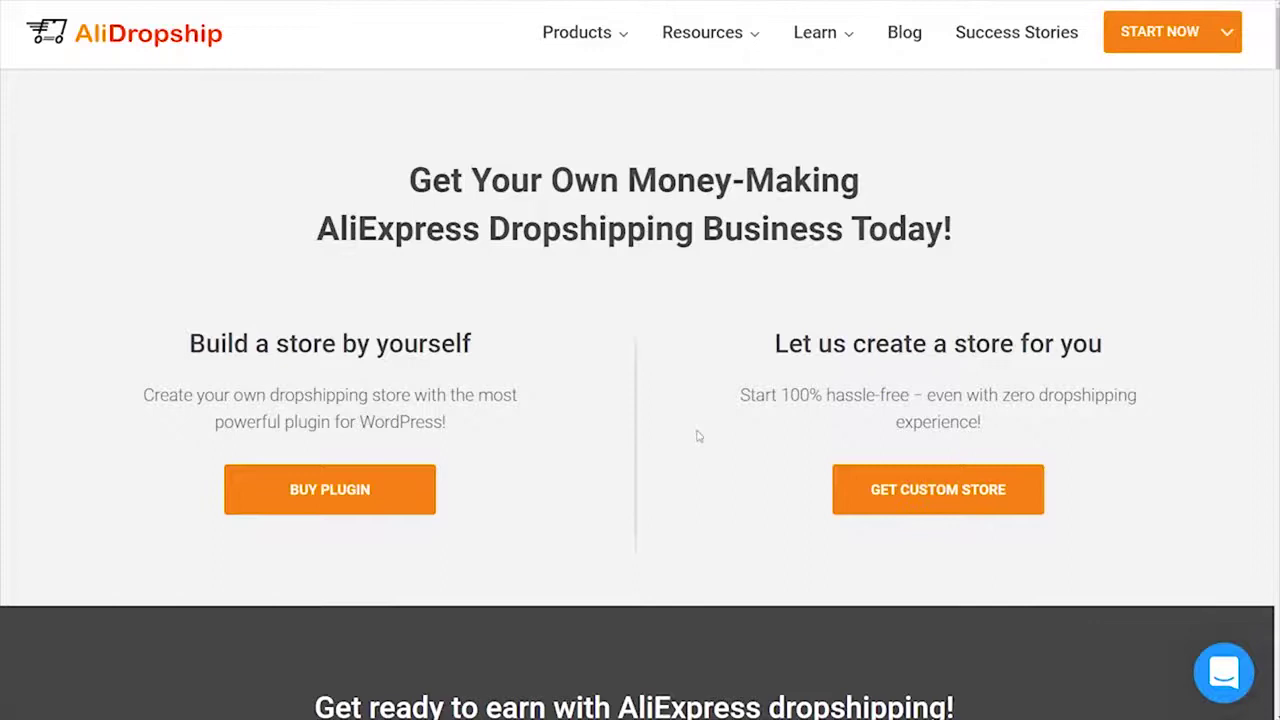
Step: Open Services from the Products menu and scroll to Marketing services like SEO Starter Pack
mouse_move(577, 32)
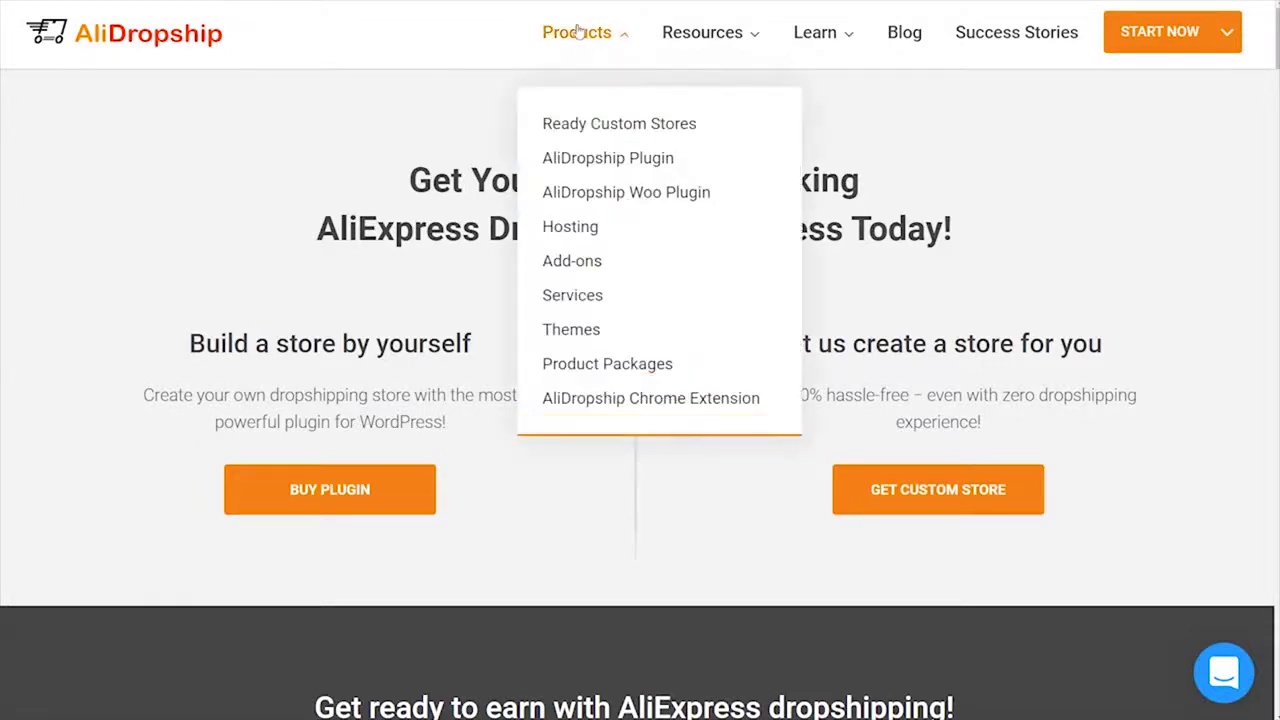
click(604, 300)
scroll(30, 400, down, 5)
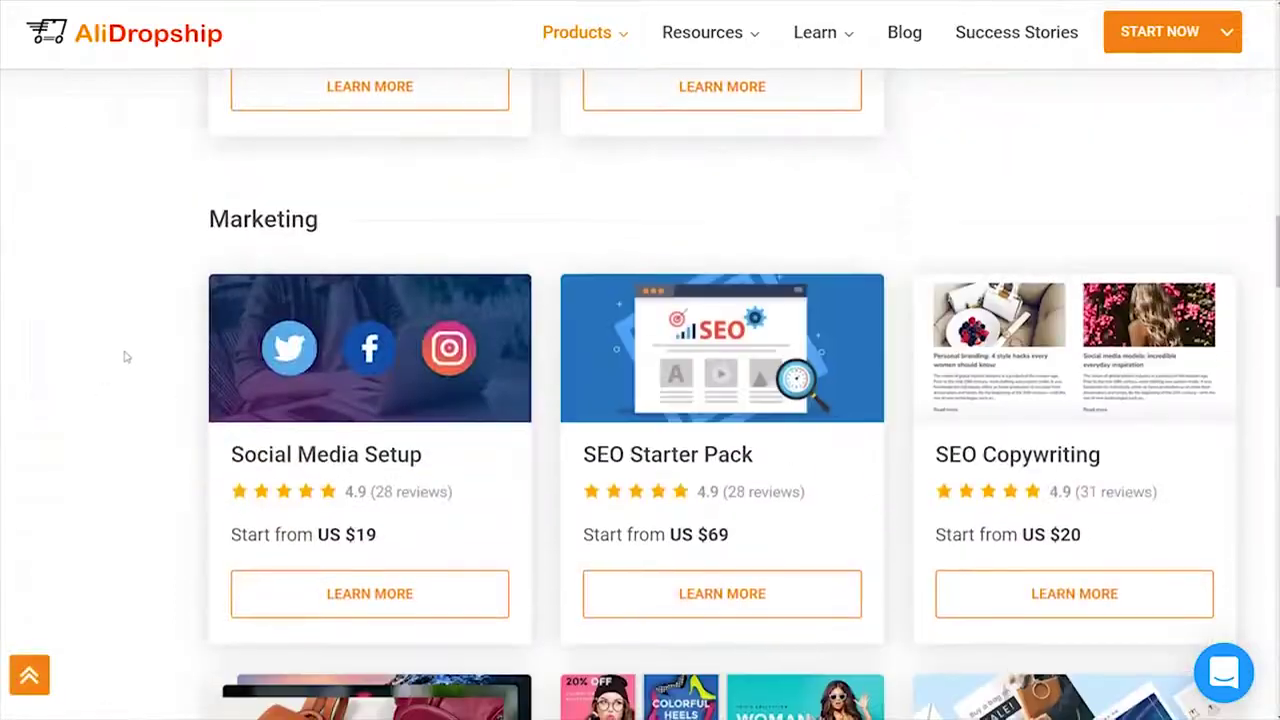
scroll(125, 357, down, 5)
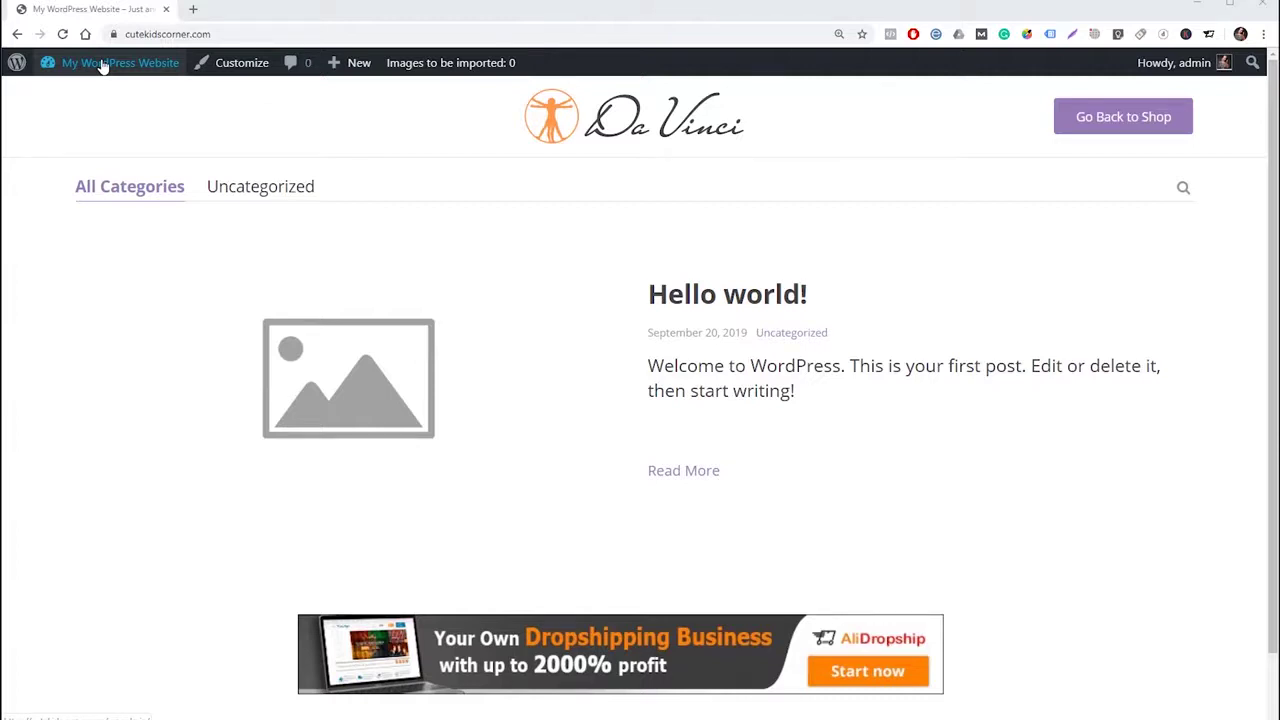
Step: In Davinci Woo General settings, select Yoast SEO and Pepipost and install the selected plugins
mouse_move(103, 66)
click(88, 93)
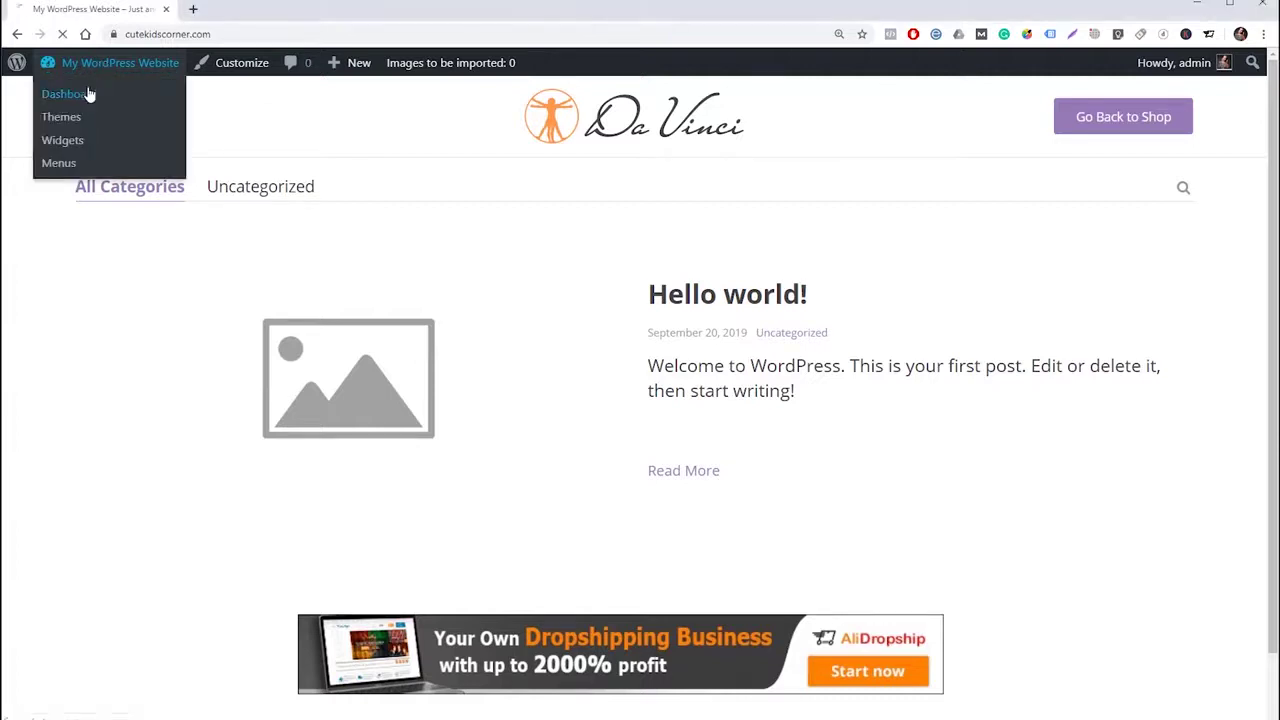
mouse_move(46, 580)
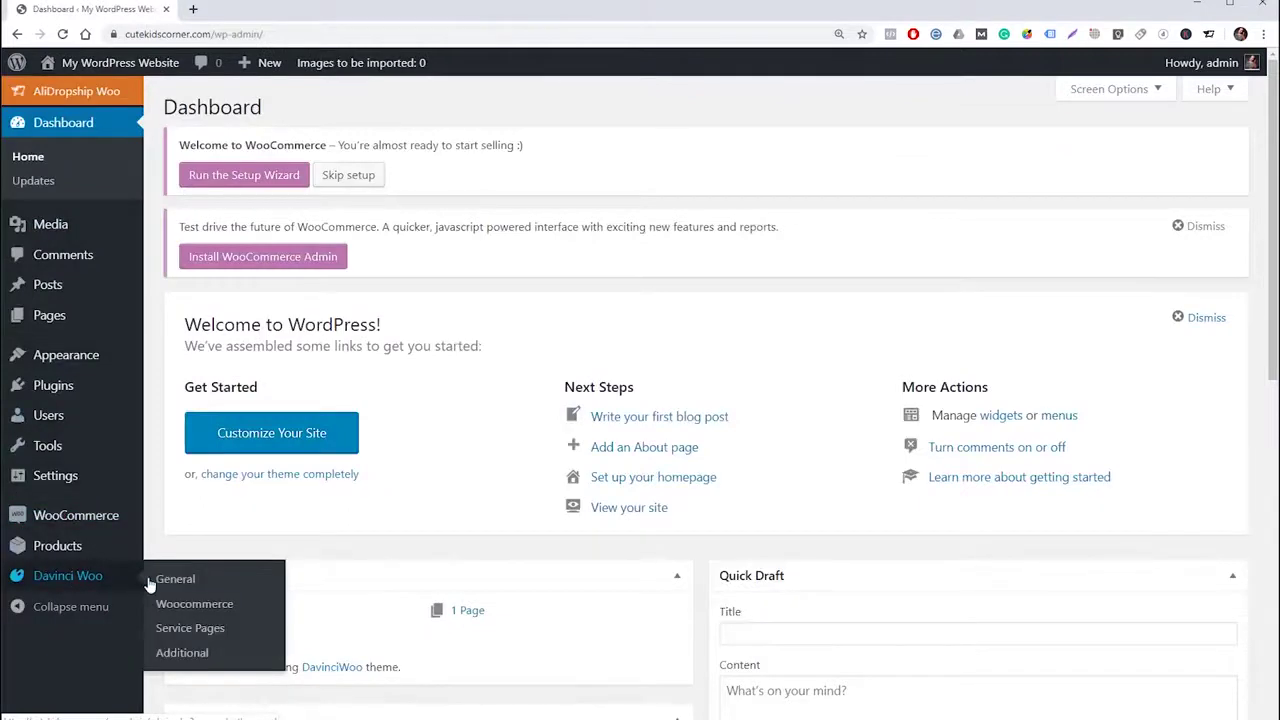
click(168, 579)
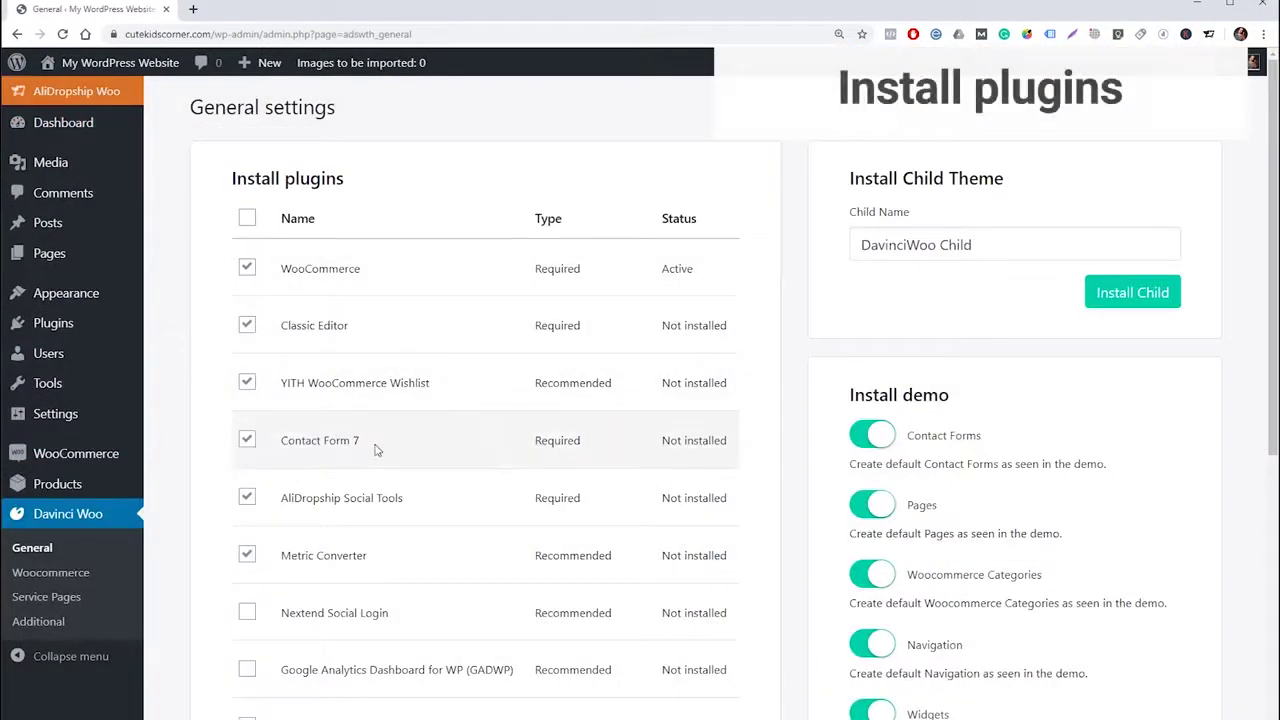
scroll(360, 505, down, 1)
scroll(360, 510, down, 1)
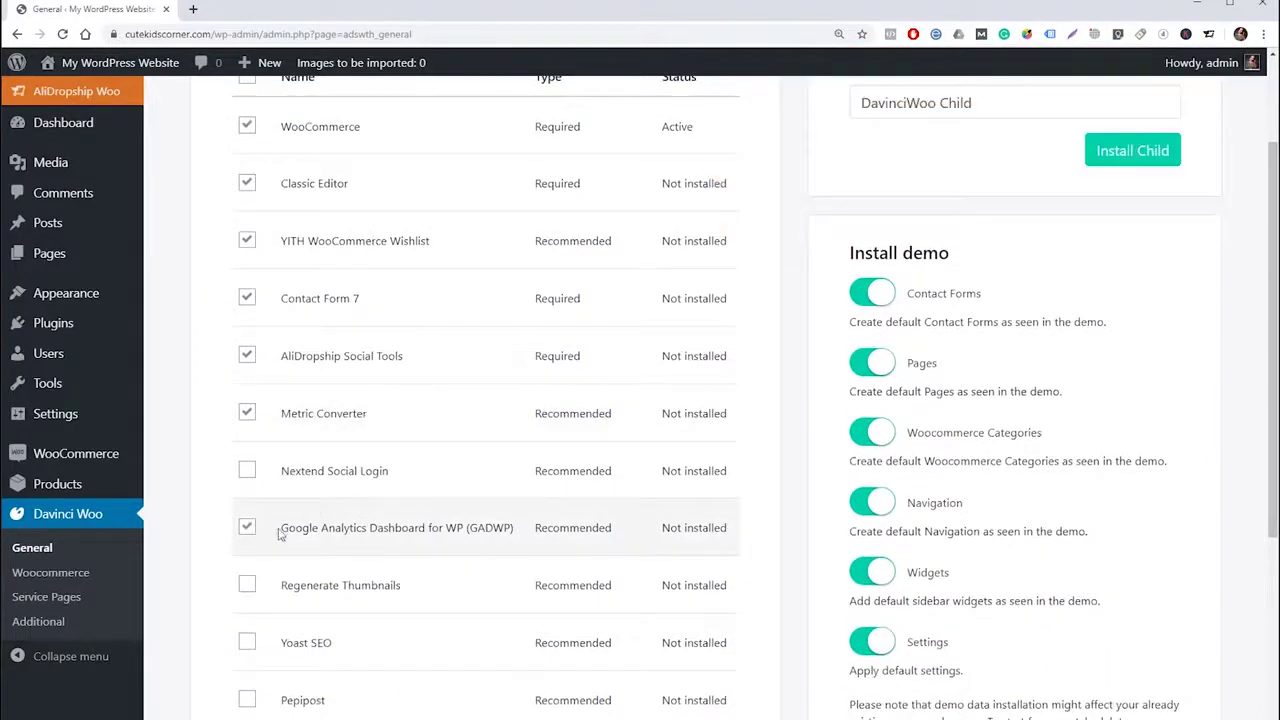
scroll(280, 535, down, 2)
click(248, 499)
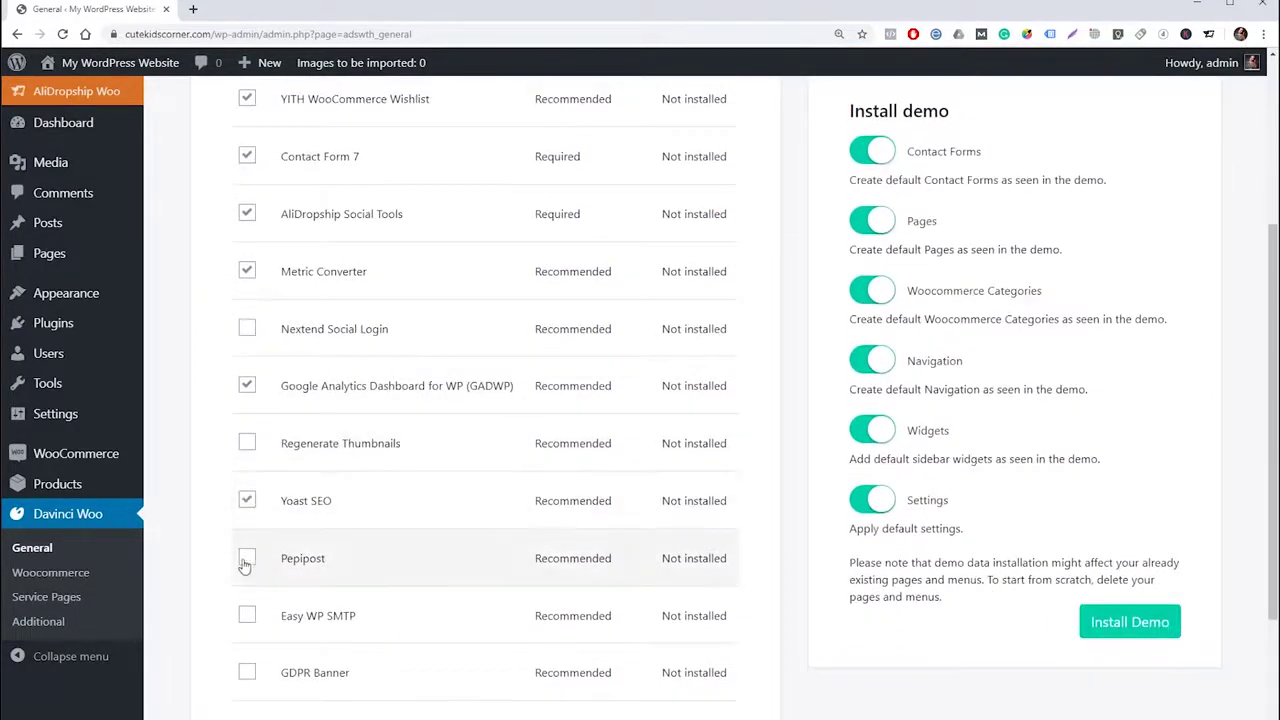
click(247, 560)
scroll(250, 570, down, 1)
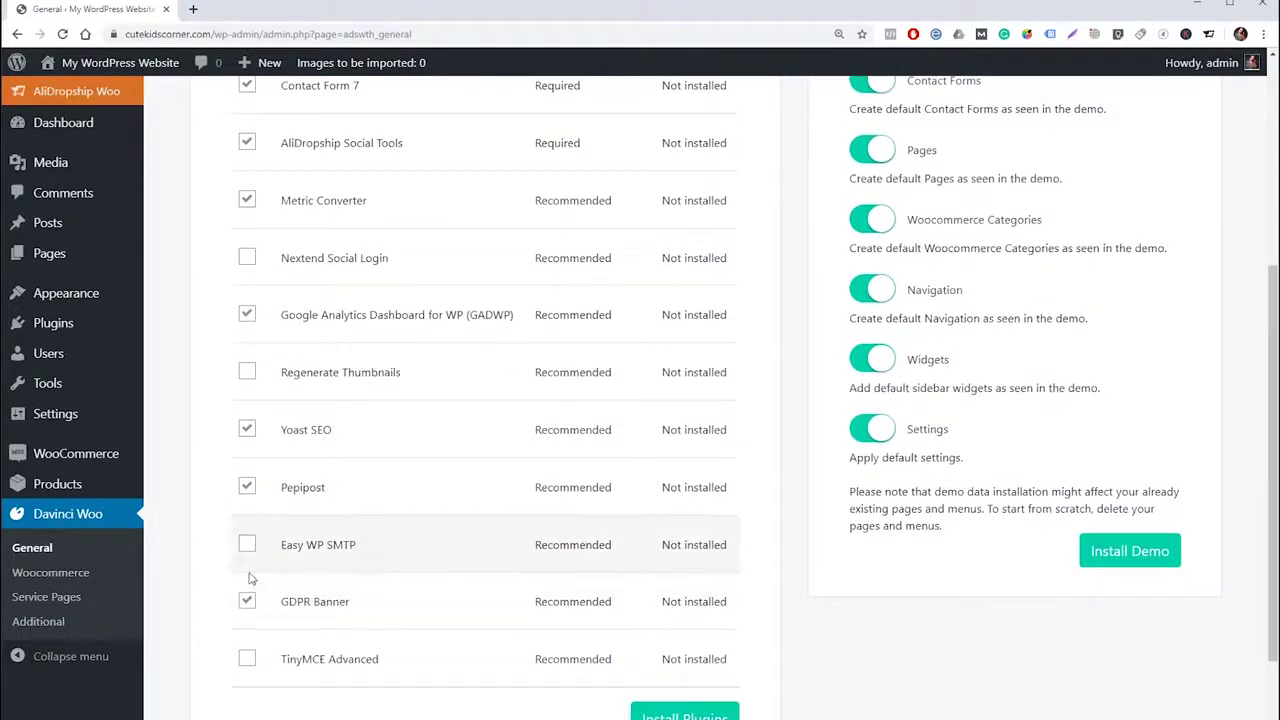
scroll(251, 553, up, 4)
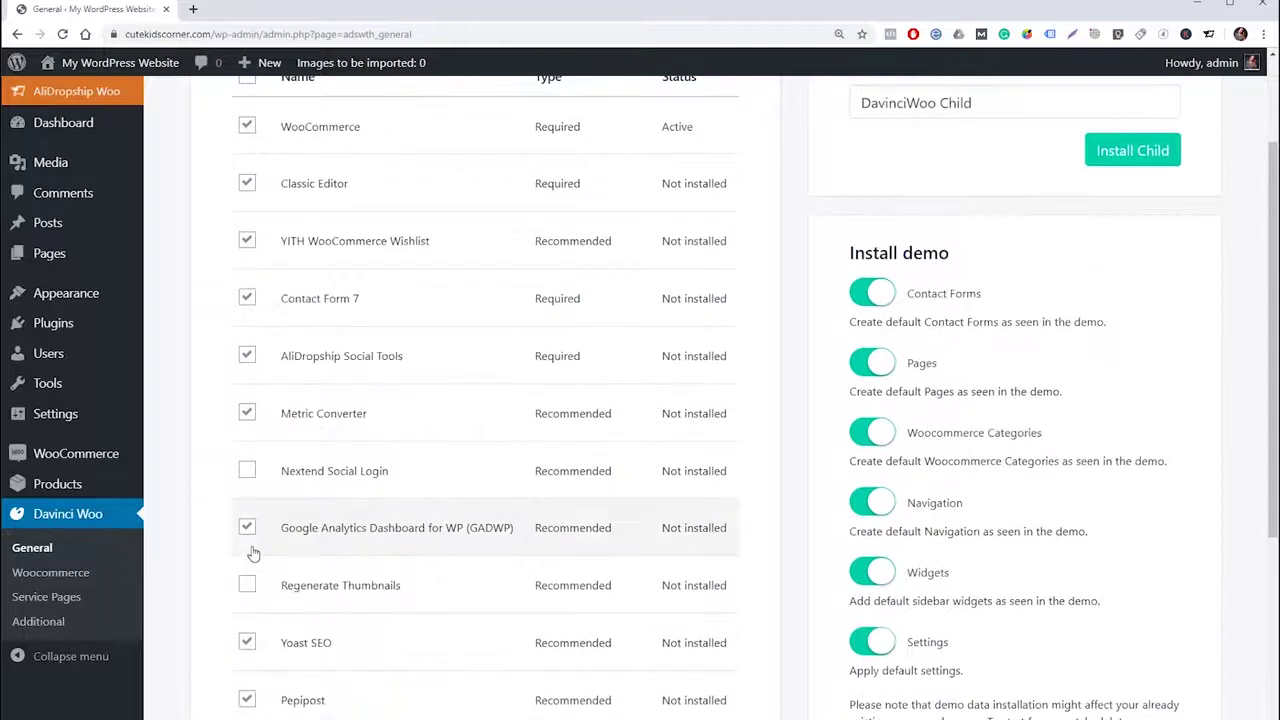
scroll(252, 510, down, 5)
click(1130, 480)
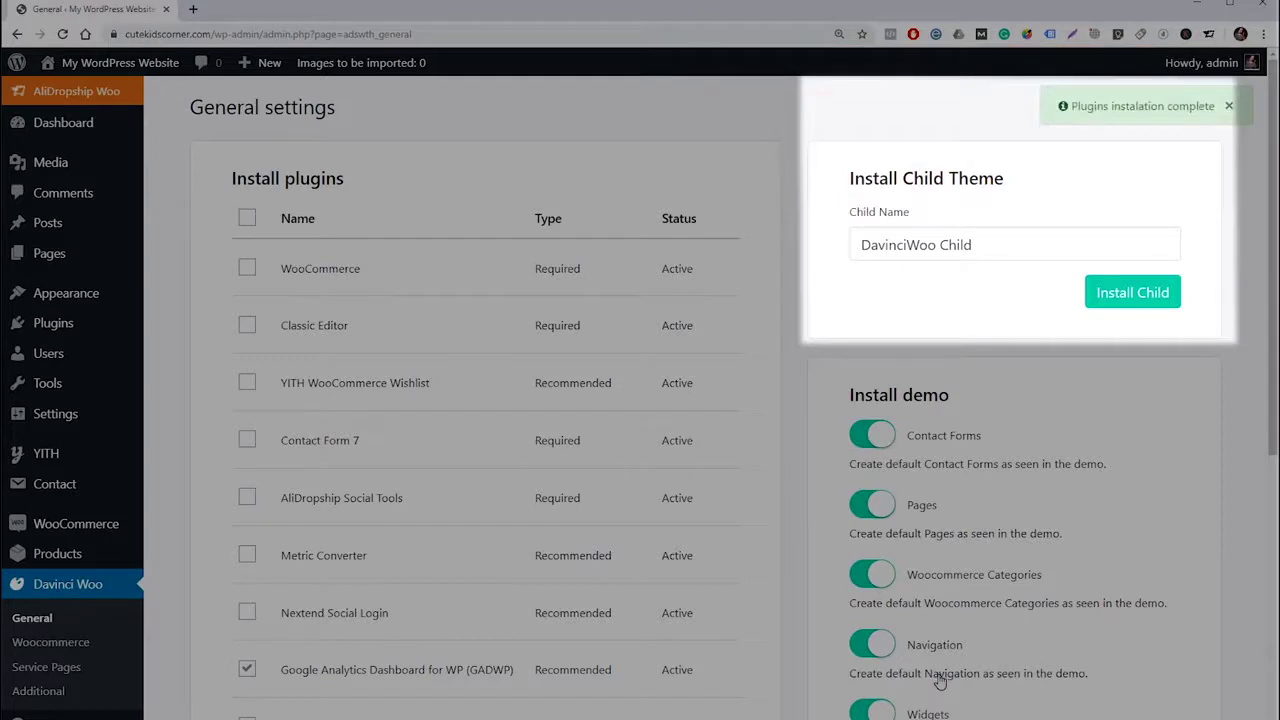
Step: Create and activate the DavinciWoo Child theme and import the demo content
click(1128, 292)
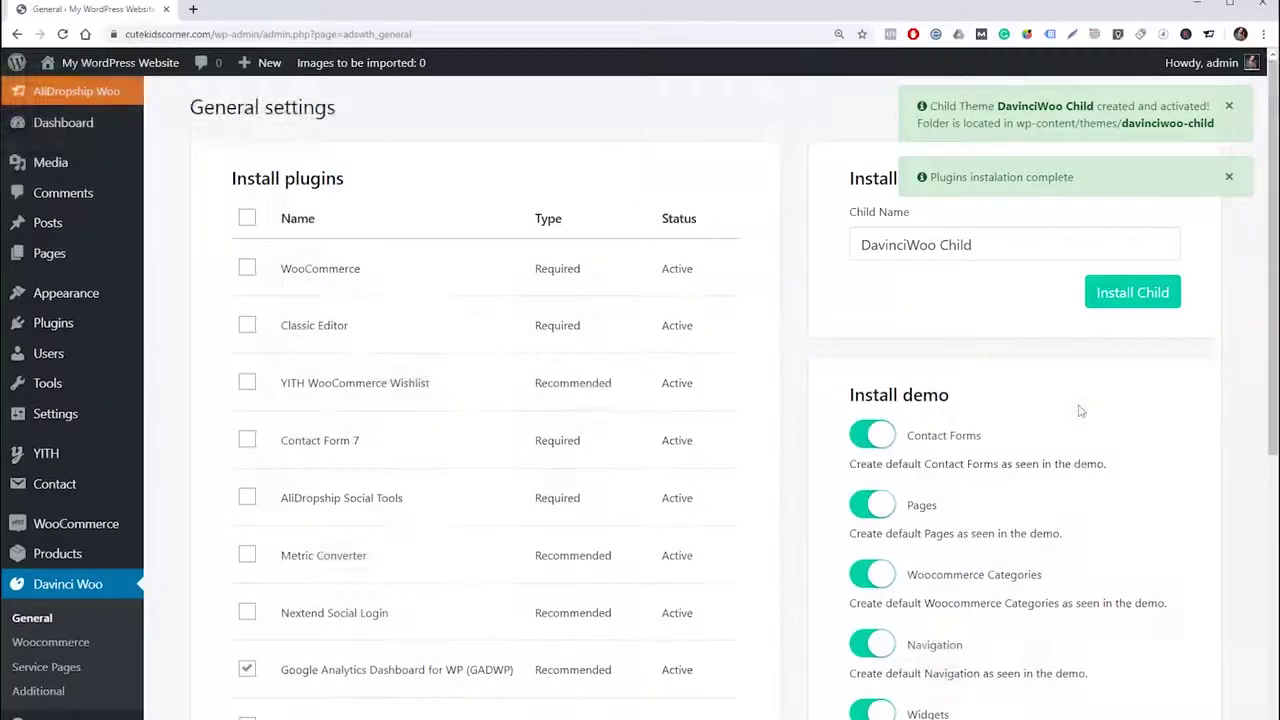
scroll(1080, 450, down, 4)
click(1130, 549)
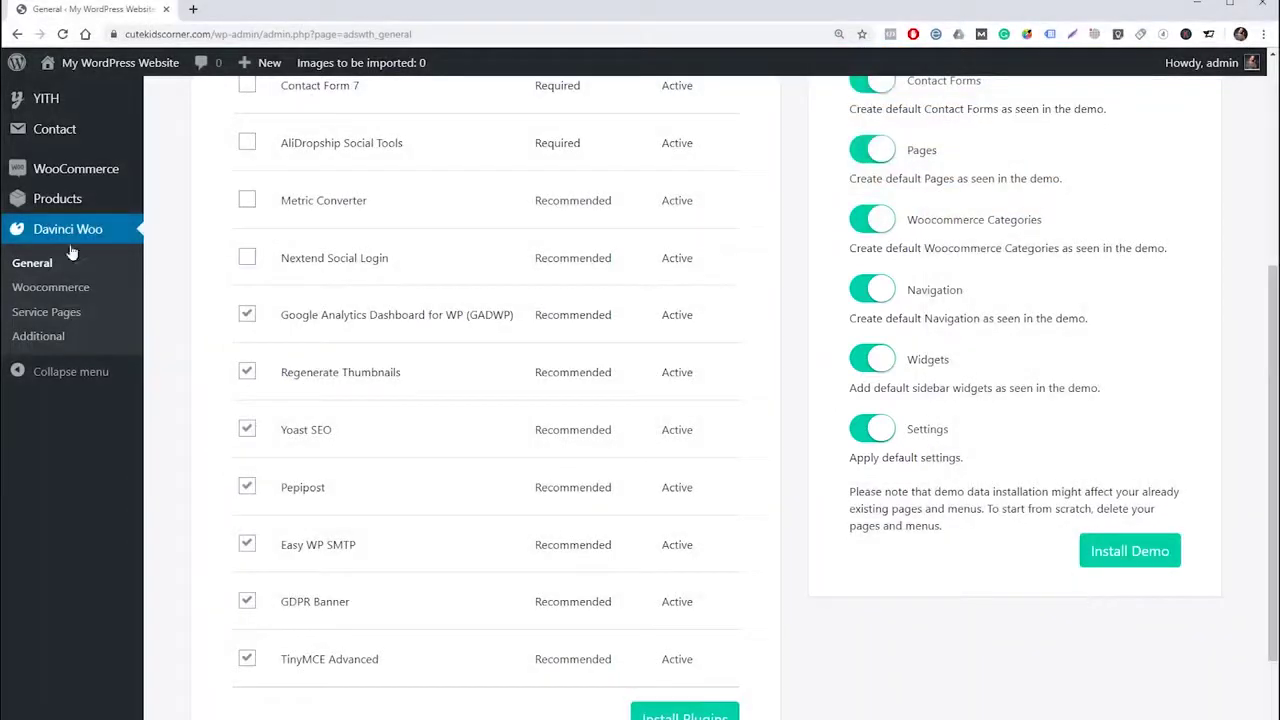
click(62, 287)
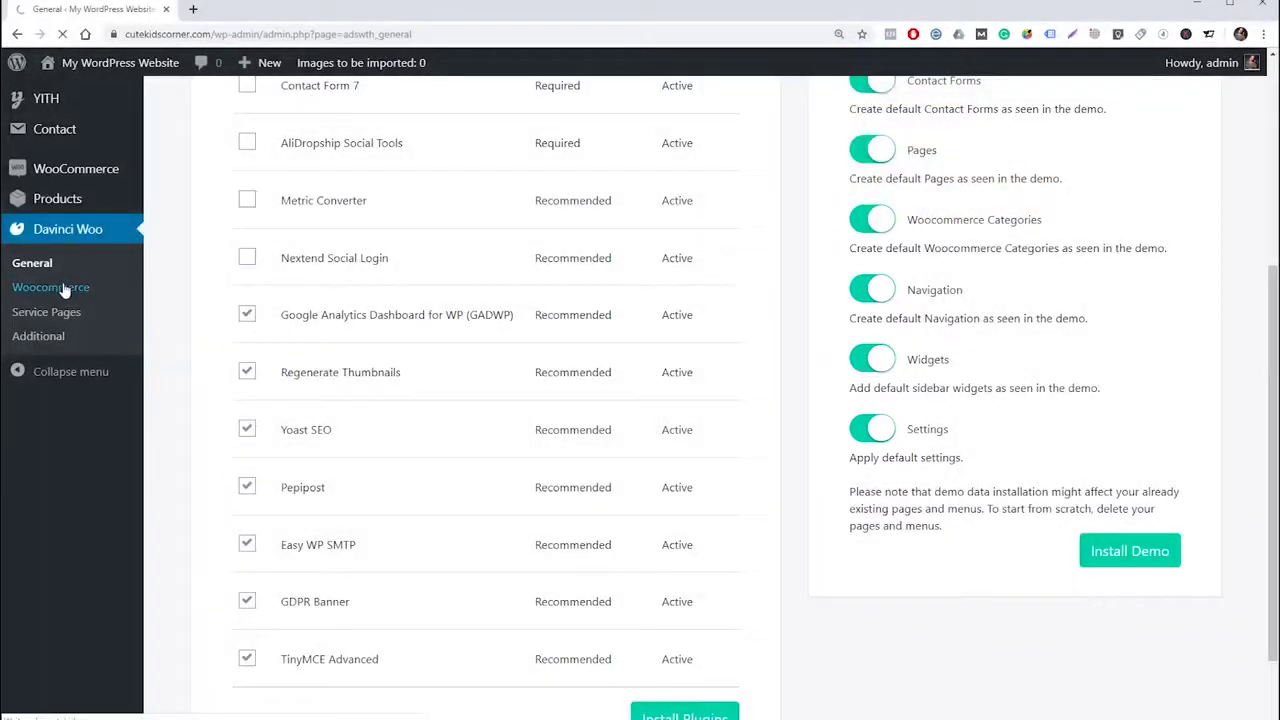
Step: Save the side shopping cart toggle, enable Use WooCommerce default gallery, then go to Service Pages
scroll(733, 333, down, 6)
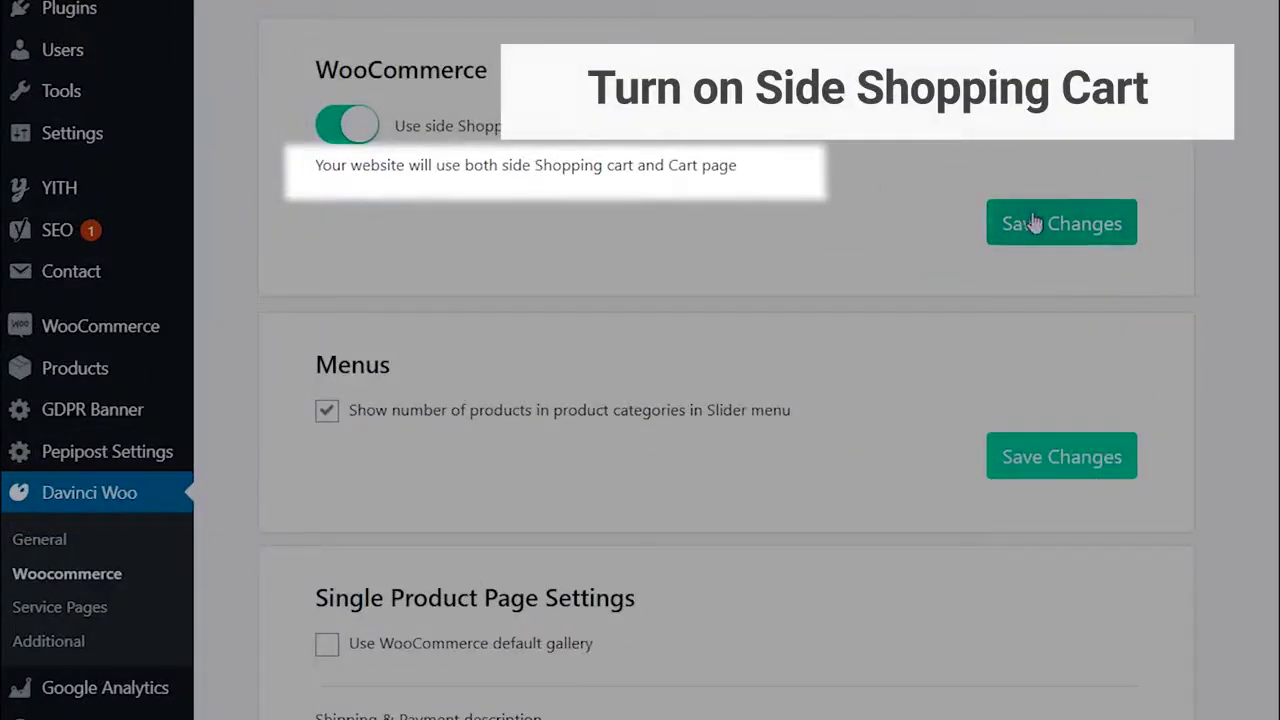
click(1035, 222)
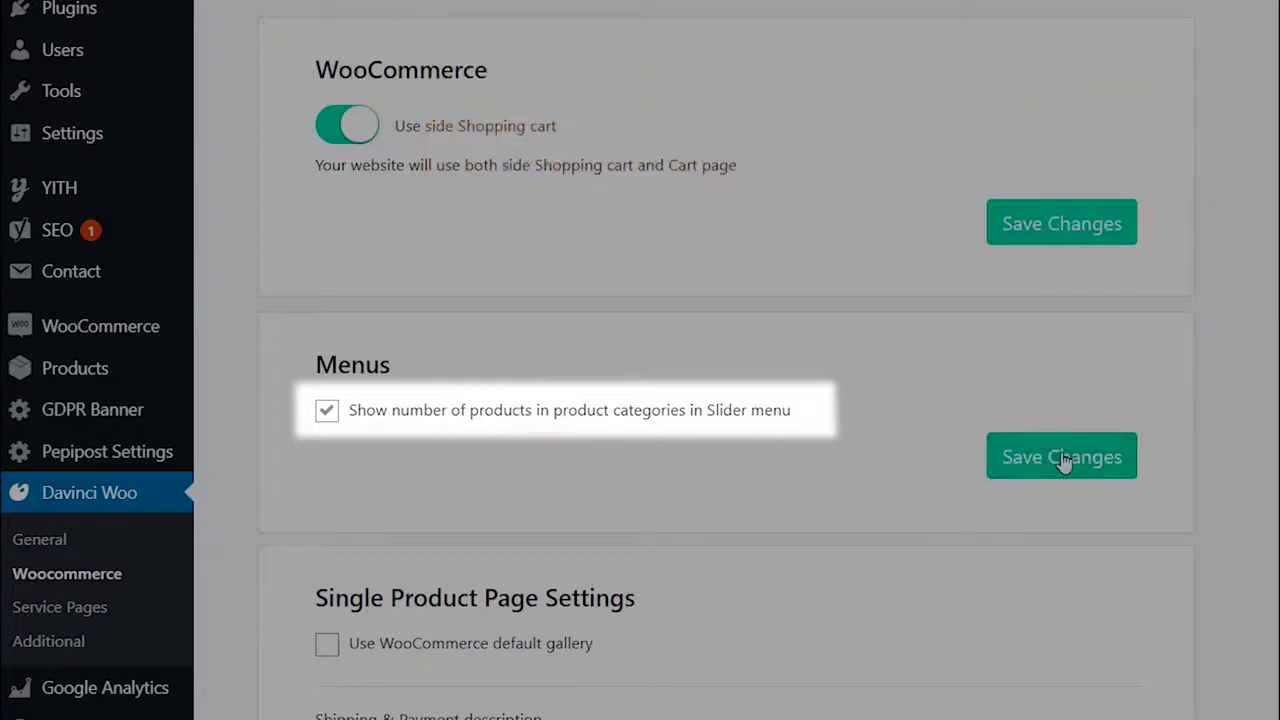
scroll(1060, 458, down, 3)
scroll(1063, 453, down, 2)
scroll(1066, 453, up, 2)
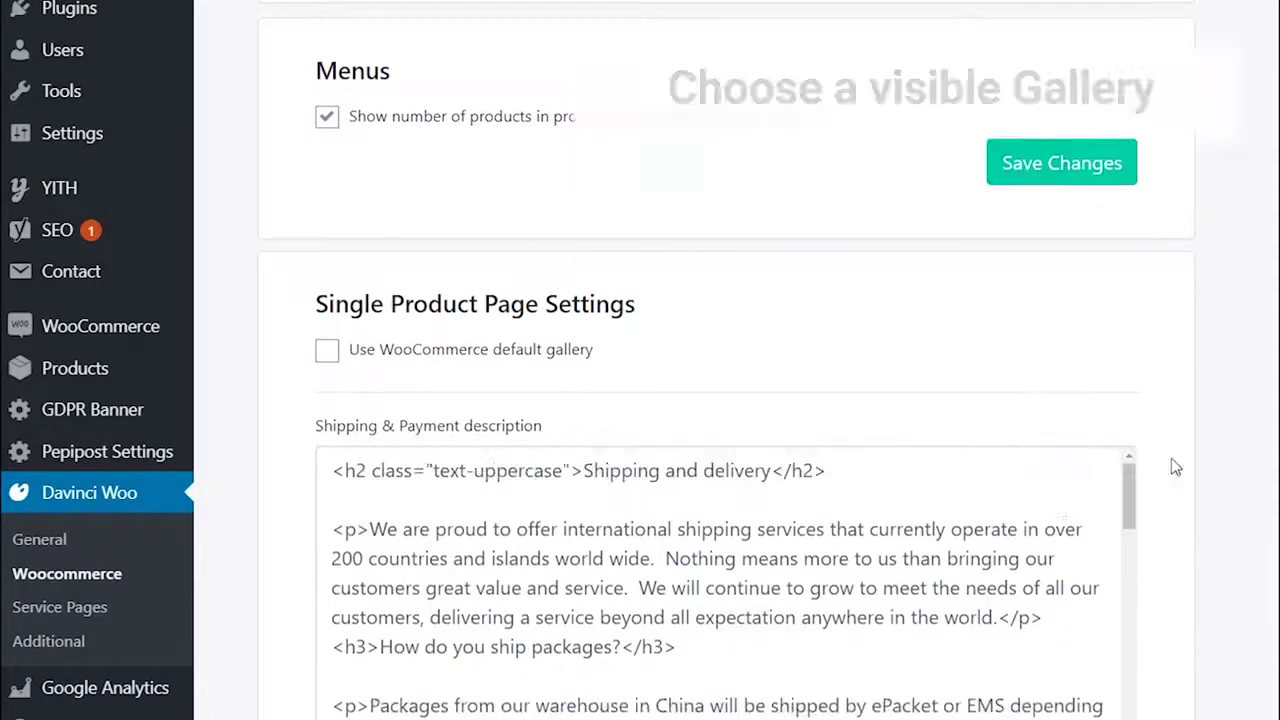
scroll(1215, 458, down, 3)
scroll(1214, 520, up, 1)
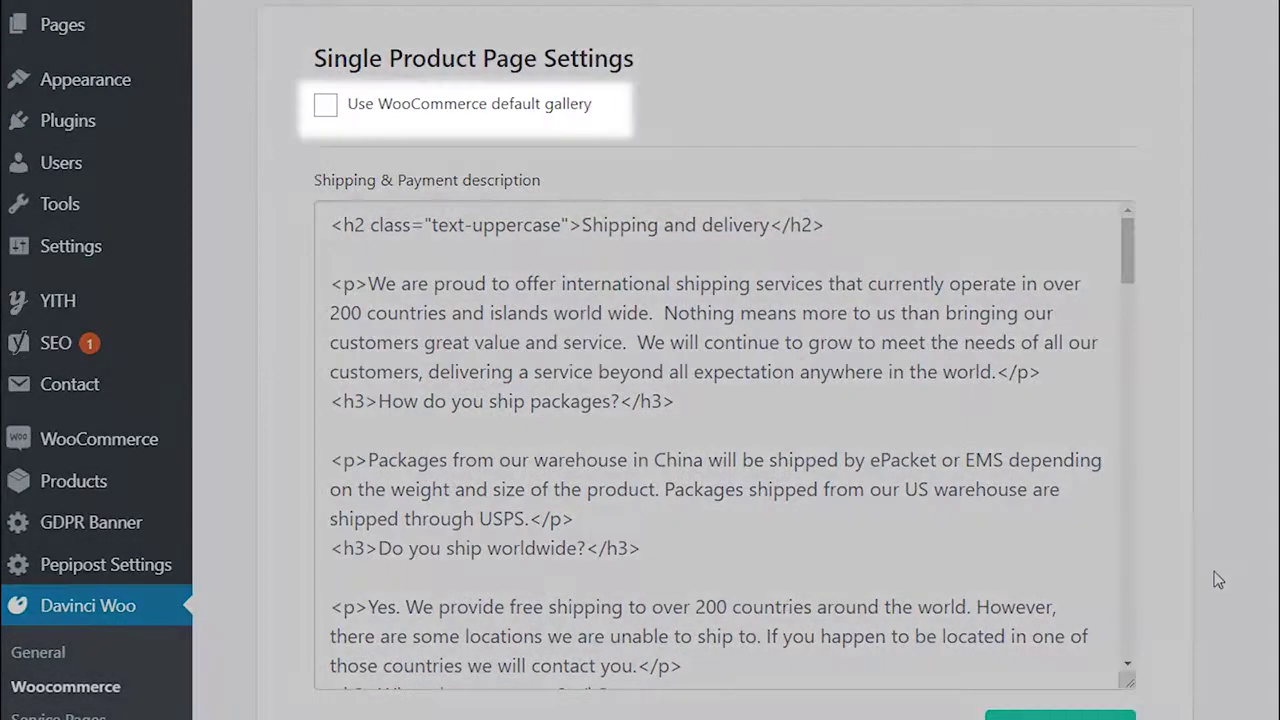
click(325, 105)
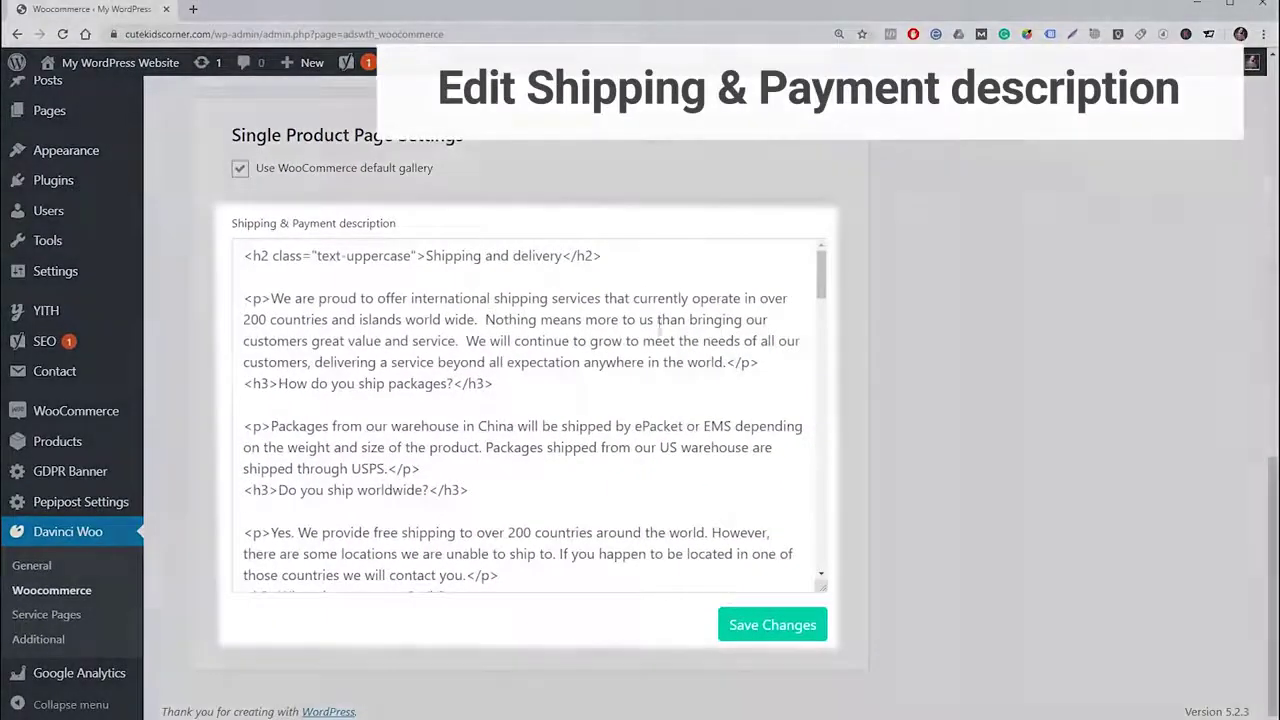
scroll(533, 570, down, 15)
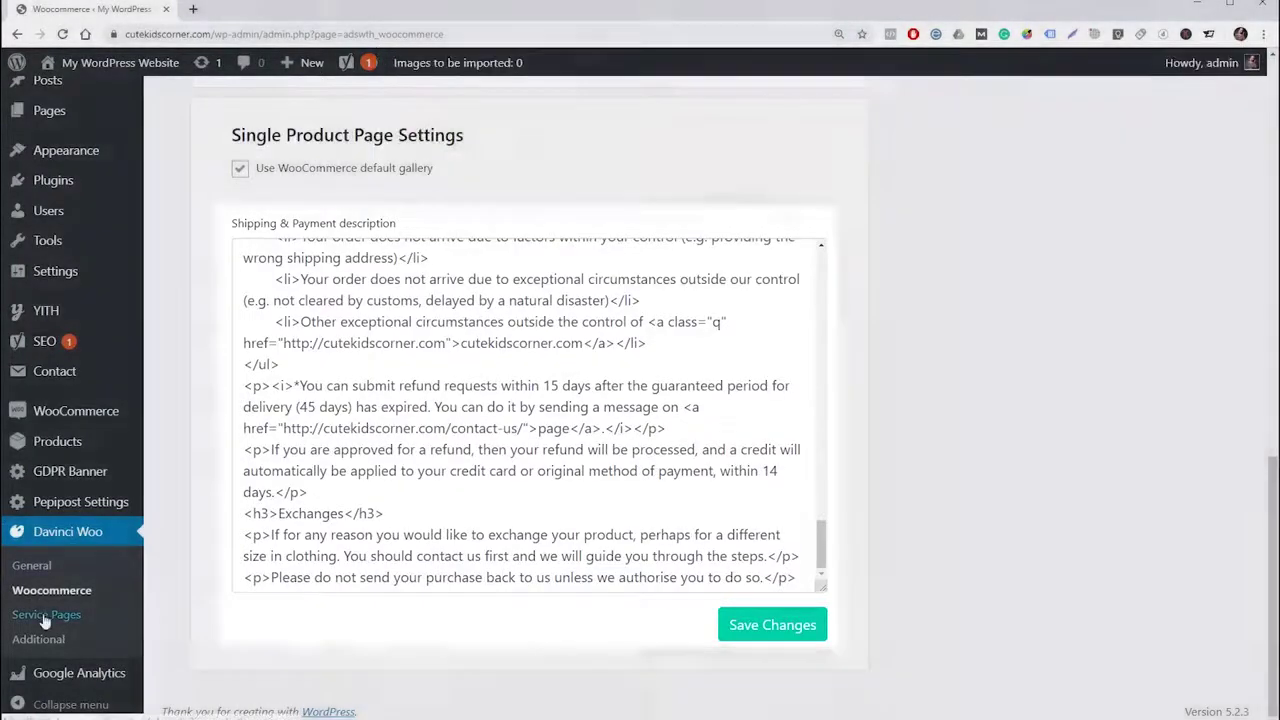
click(45, 620)
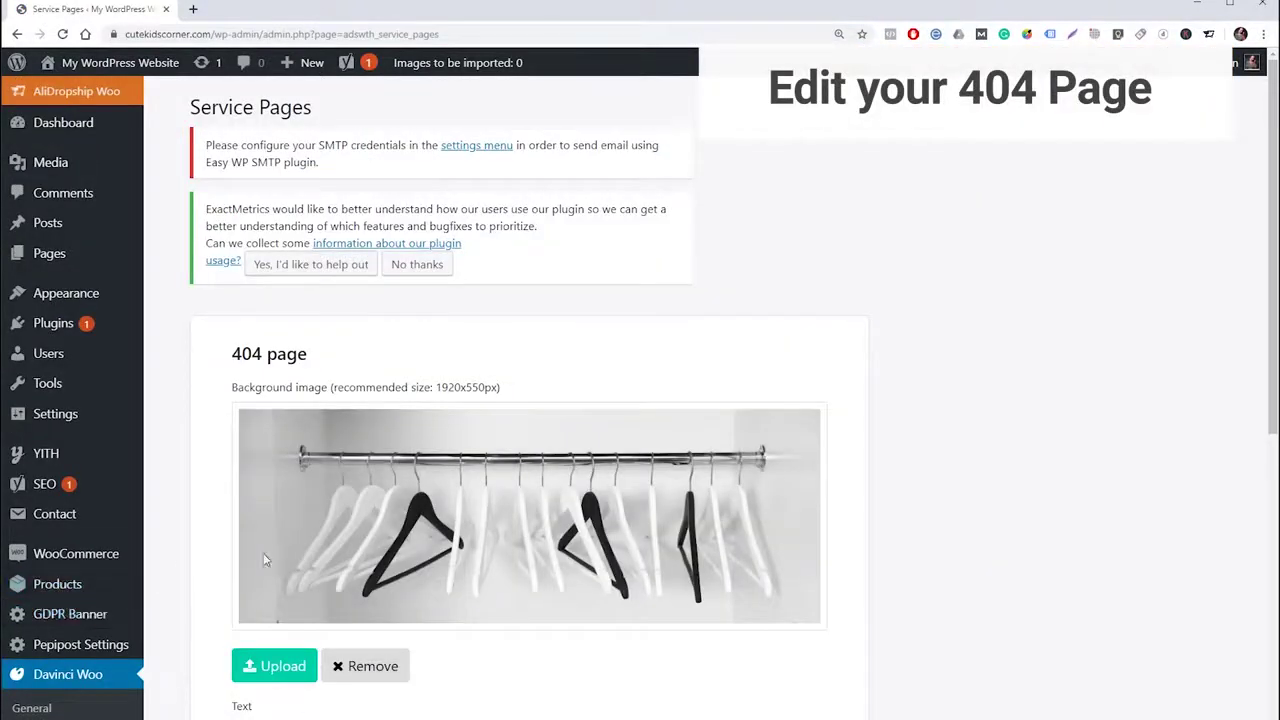
Step: Review the 404 page background image and text, then head to AliDropship Woo License
scroll(571, 618, down, 3)
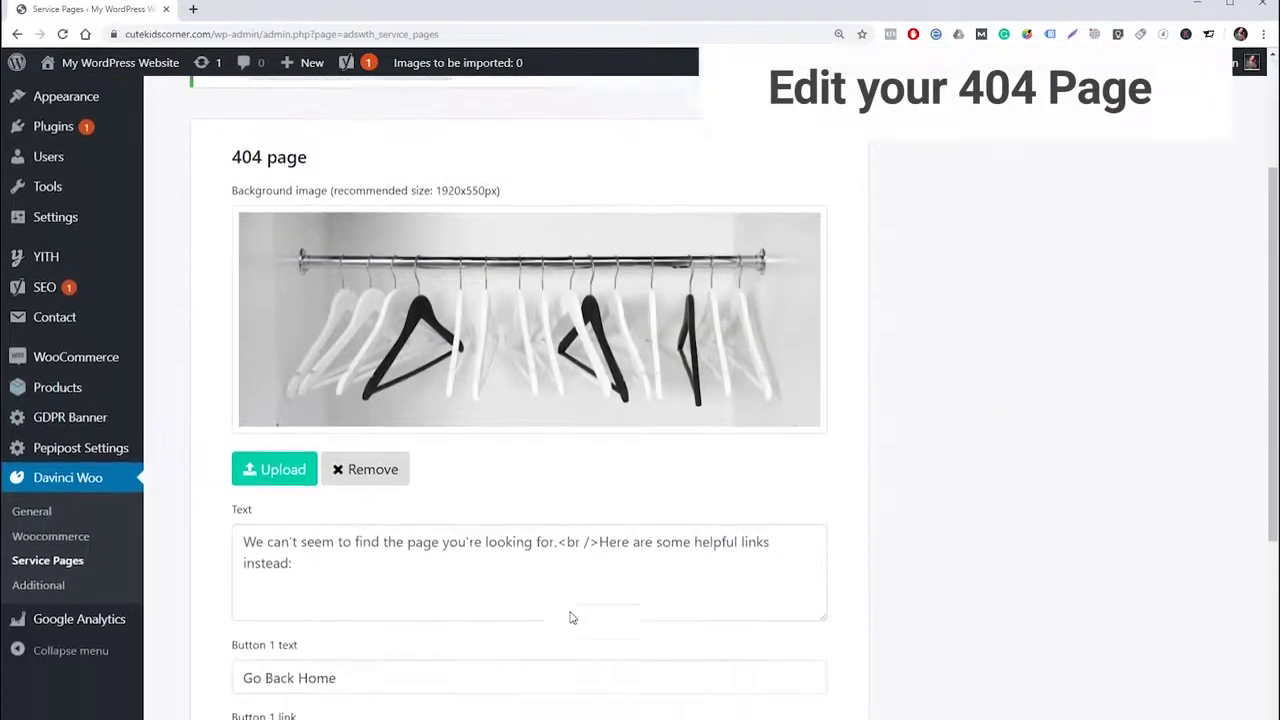
scroll(498, 403, up, 3)
mouse_move(57, 592)
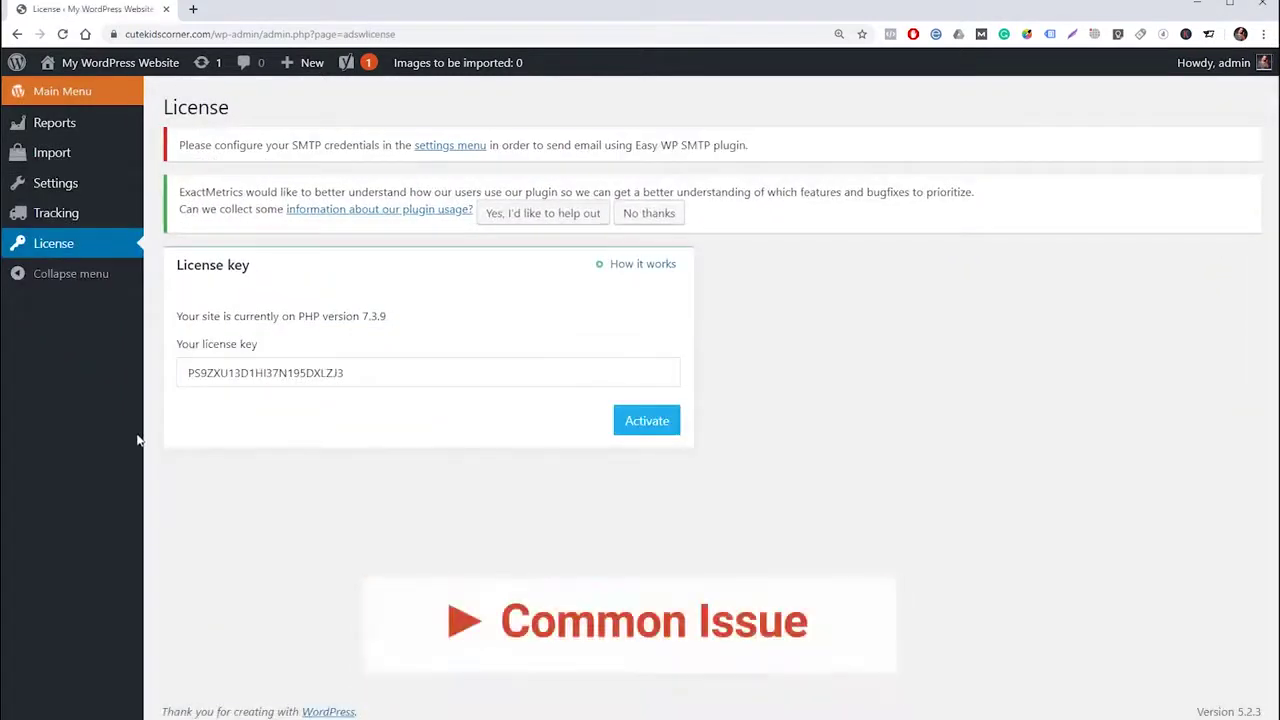
Step: Activate the AliDropship license key and look over the permalink settings
click(643, 418)
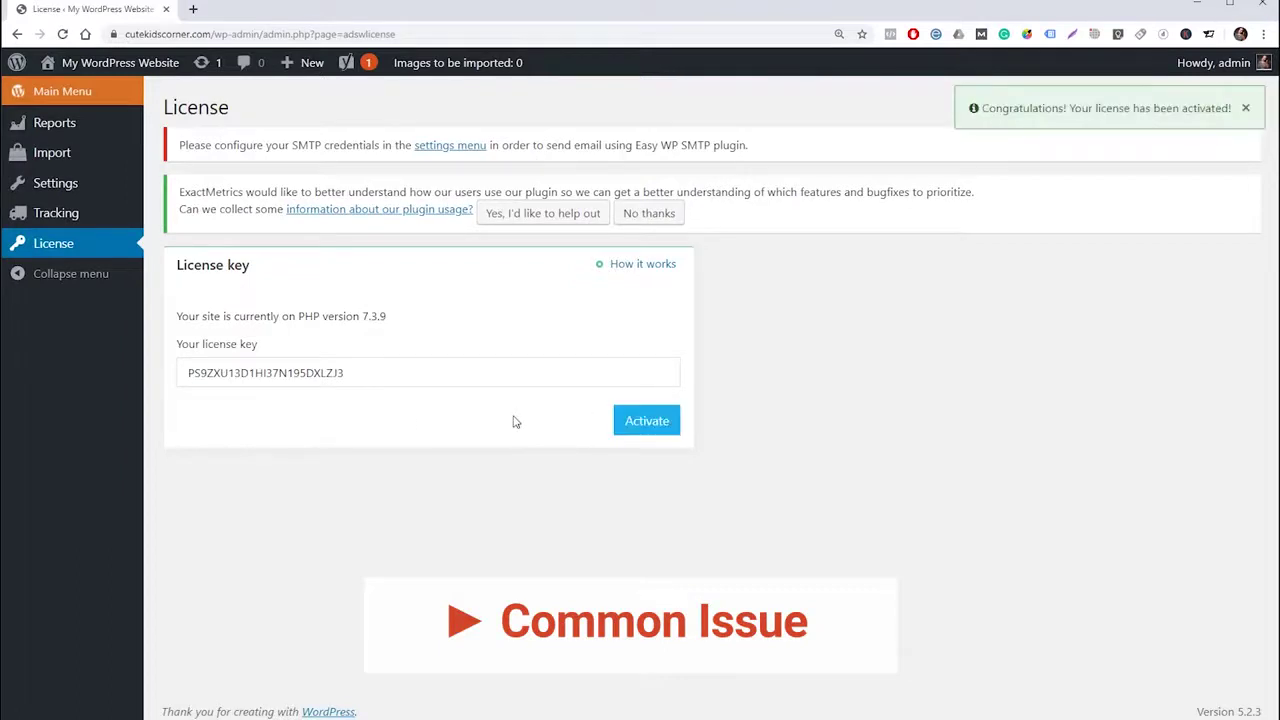
click(62, 91)
mouse_move(63, 602)
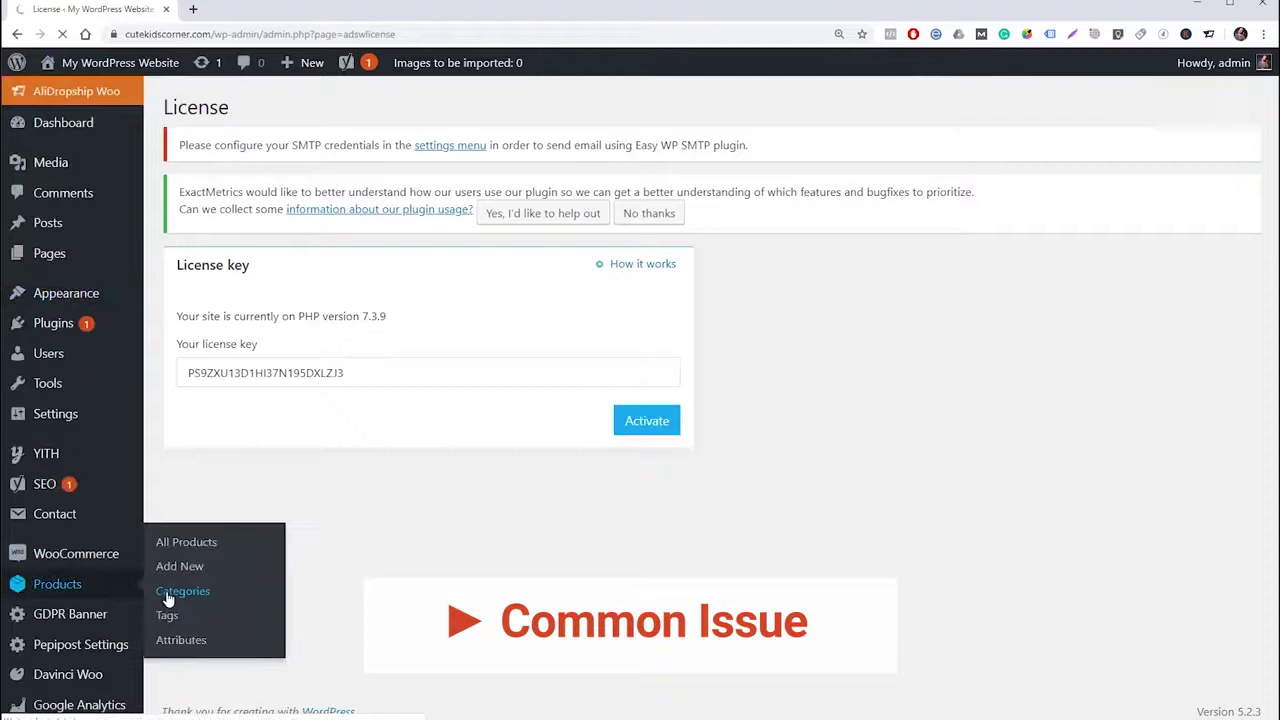
click(626, 424)
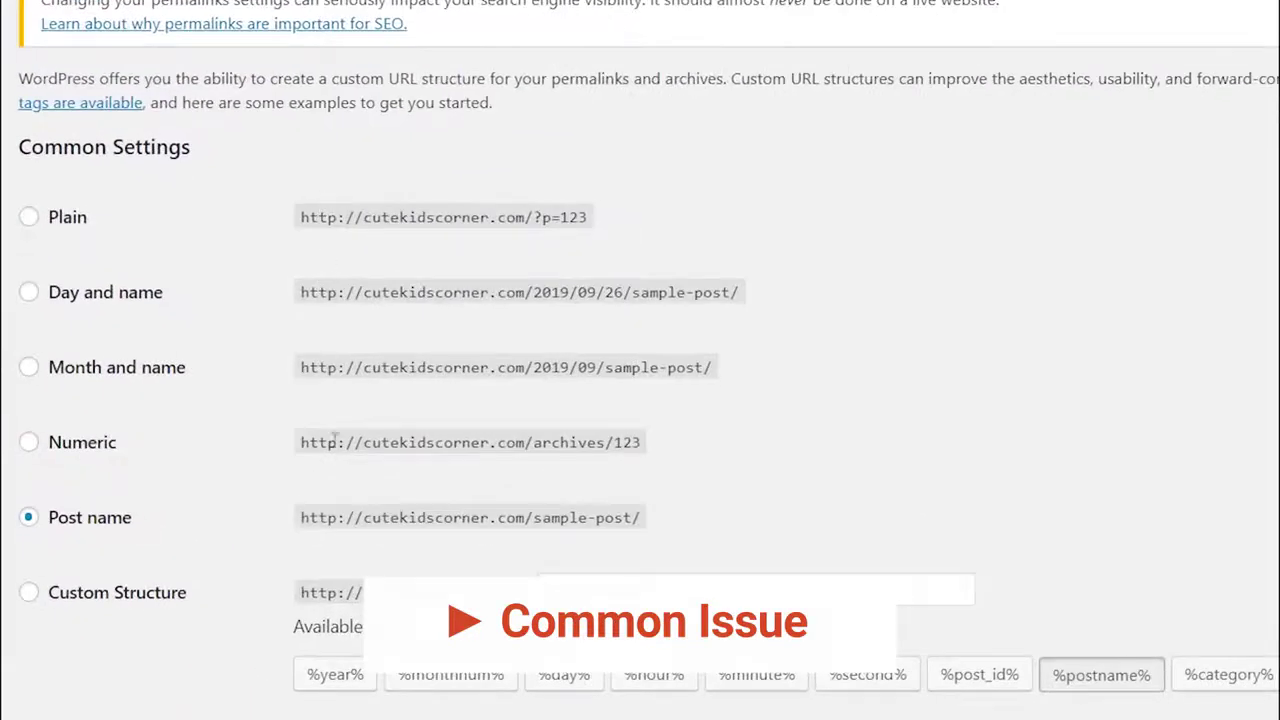
scroll(446, 541, down, 8)
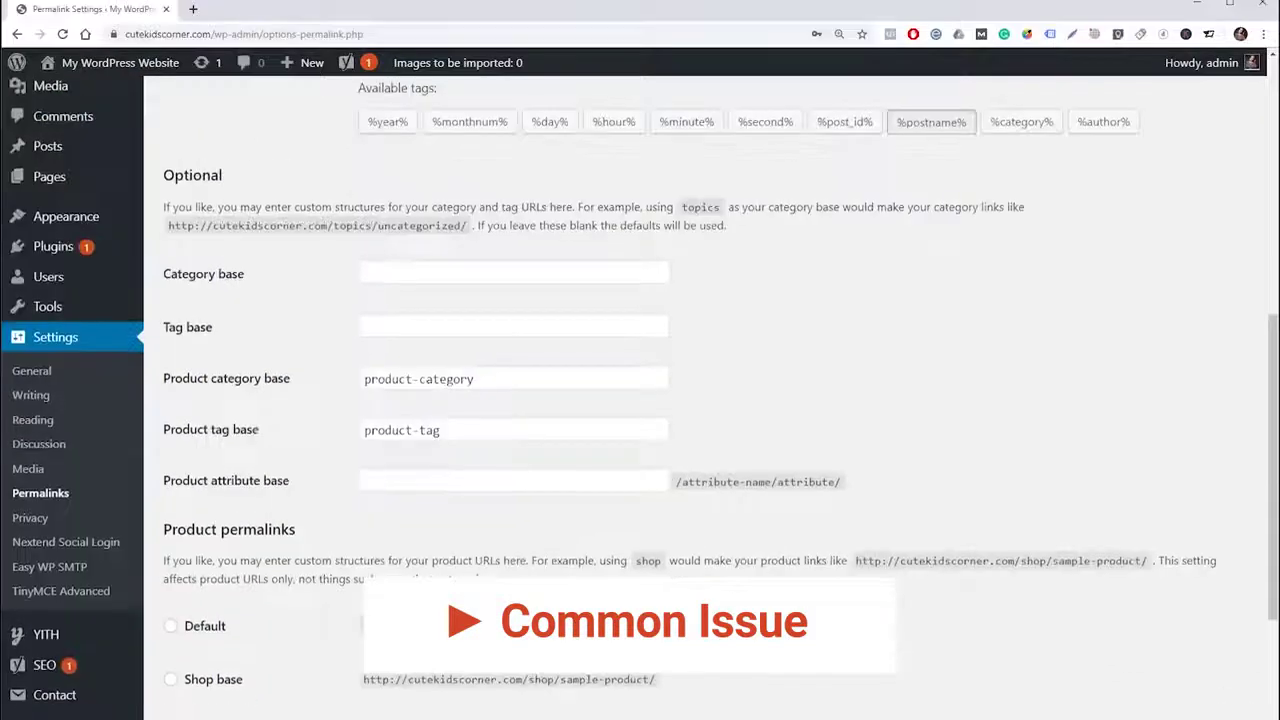
scroll(401, 448, up, 5)
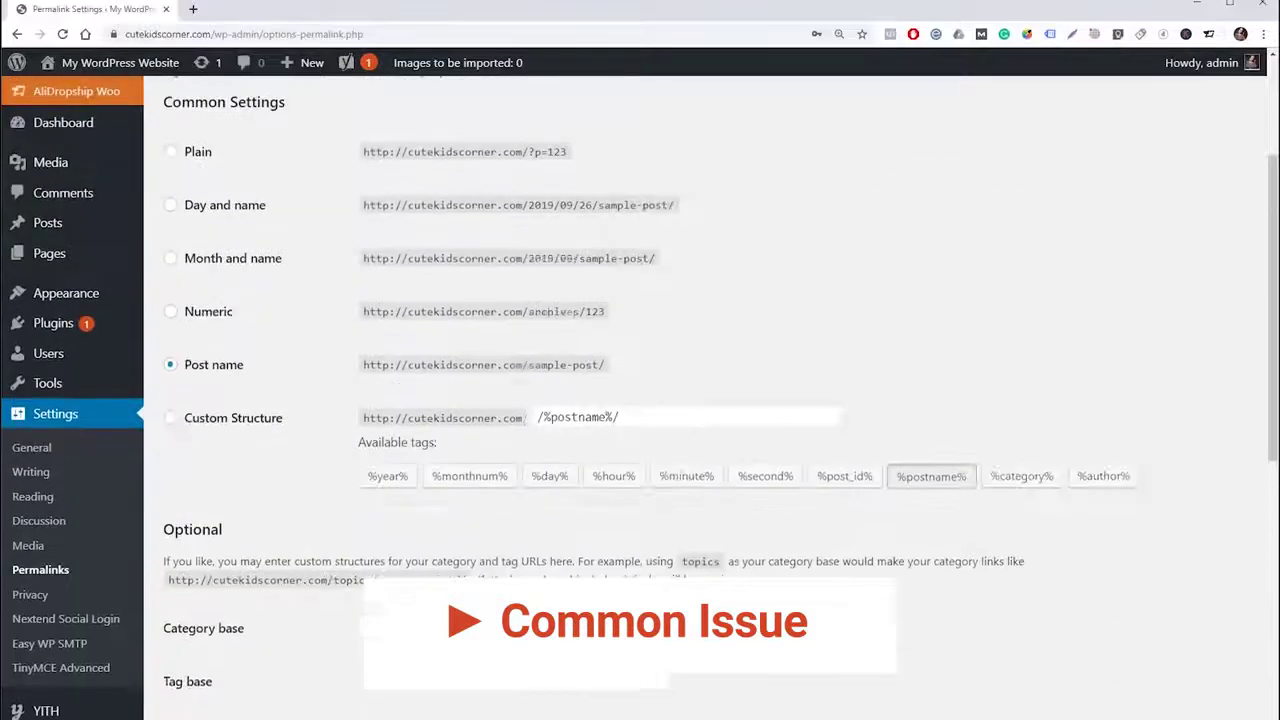
scroll(169, 455, up, 4)
Step: Change the WordPress Address and Site Address to https in General settings
click(31, 447)
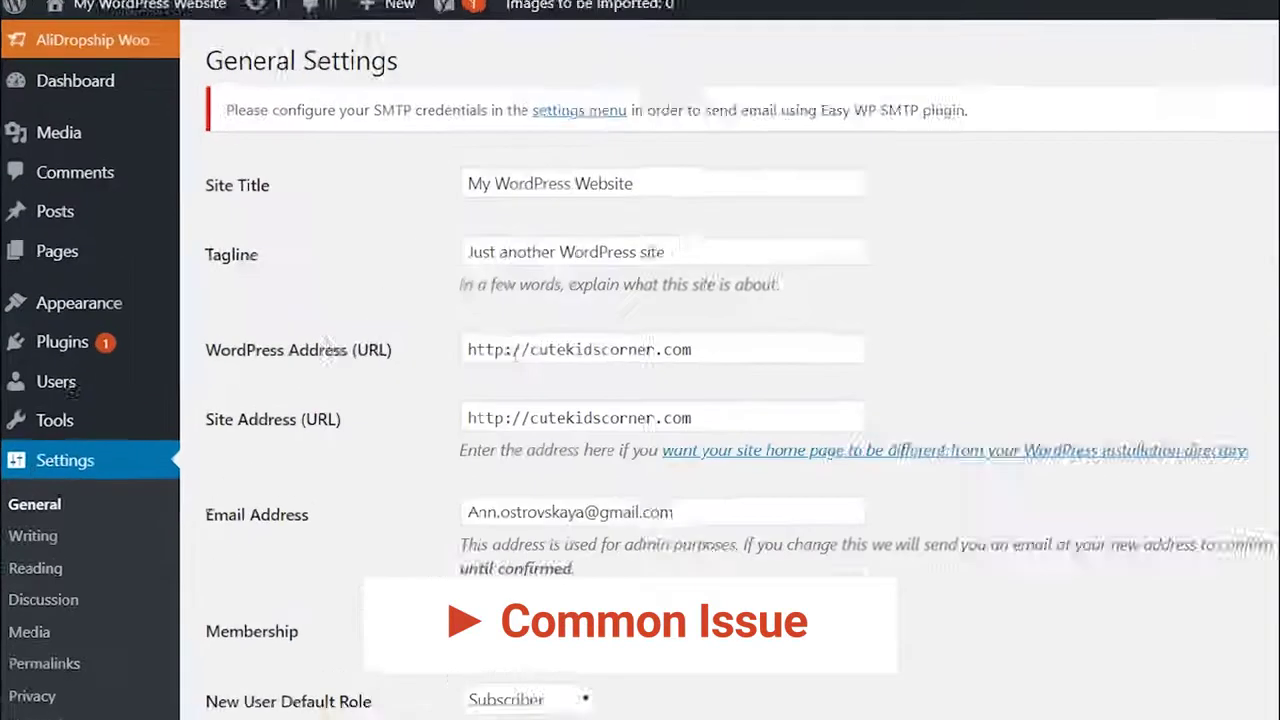
click(506, 350)
text(s)
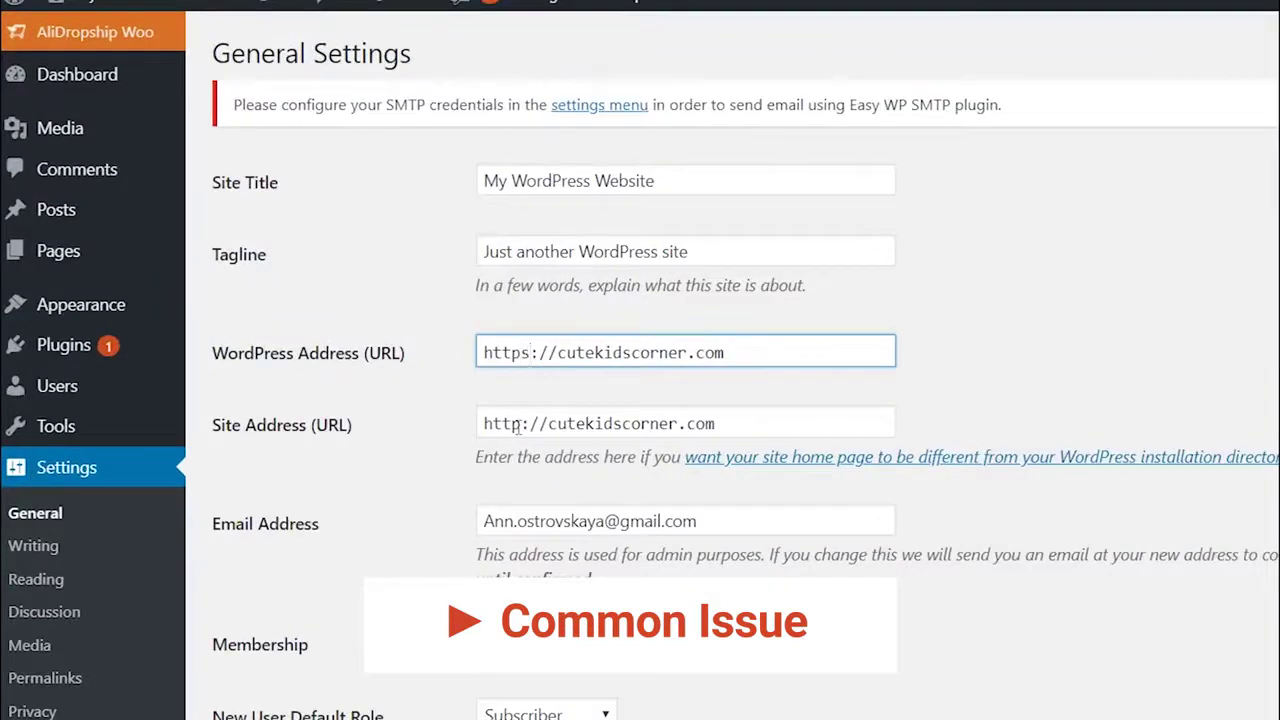
click(519, 427)
text(s)
Step: Set the site title to 'Cute Kids Corner' and tagline 'All you need to make your kids corner cute!'
triple_click(540, 181)
text(Cu)
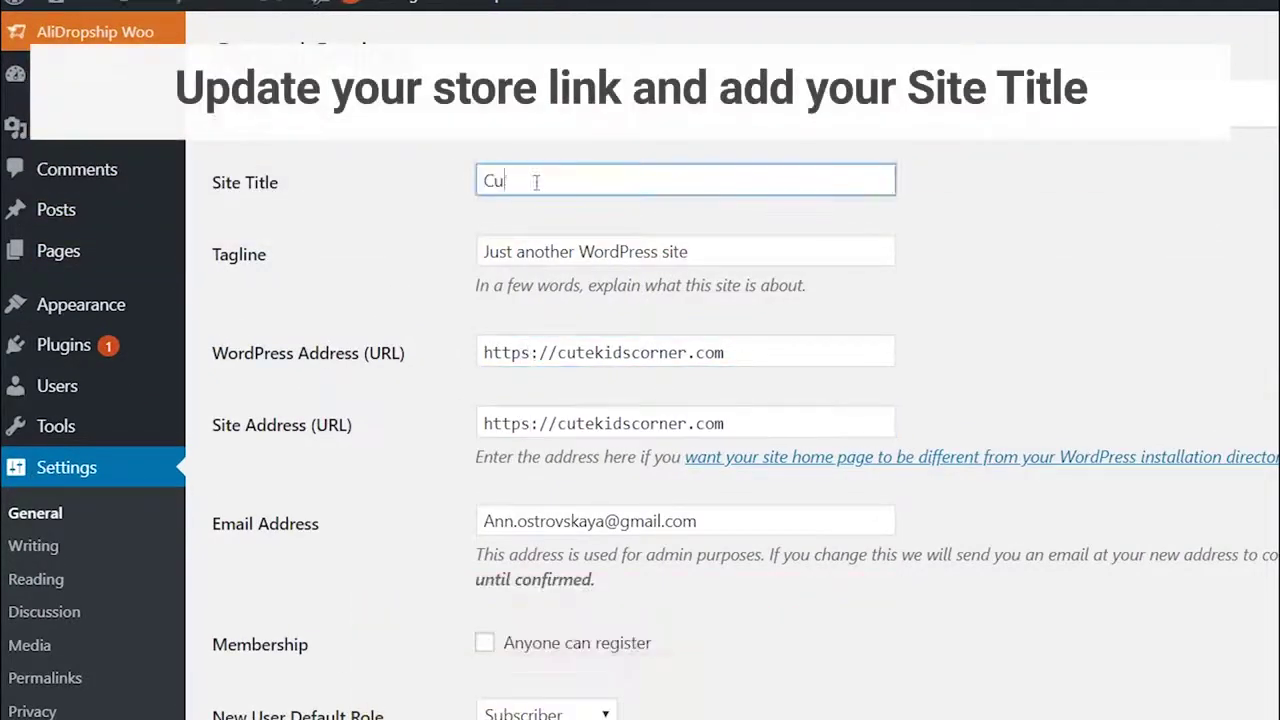
text(te Kids Corner)
triple_click(564, 251)
text(All you need to make your)
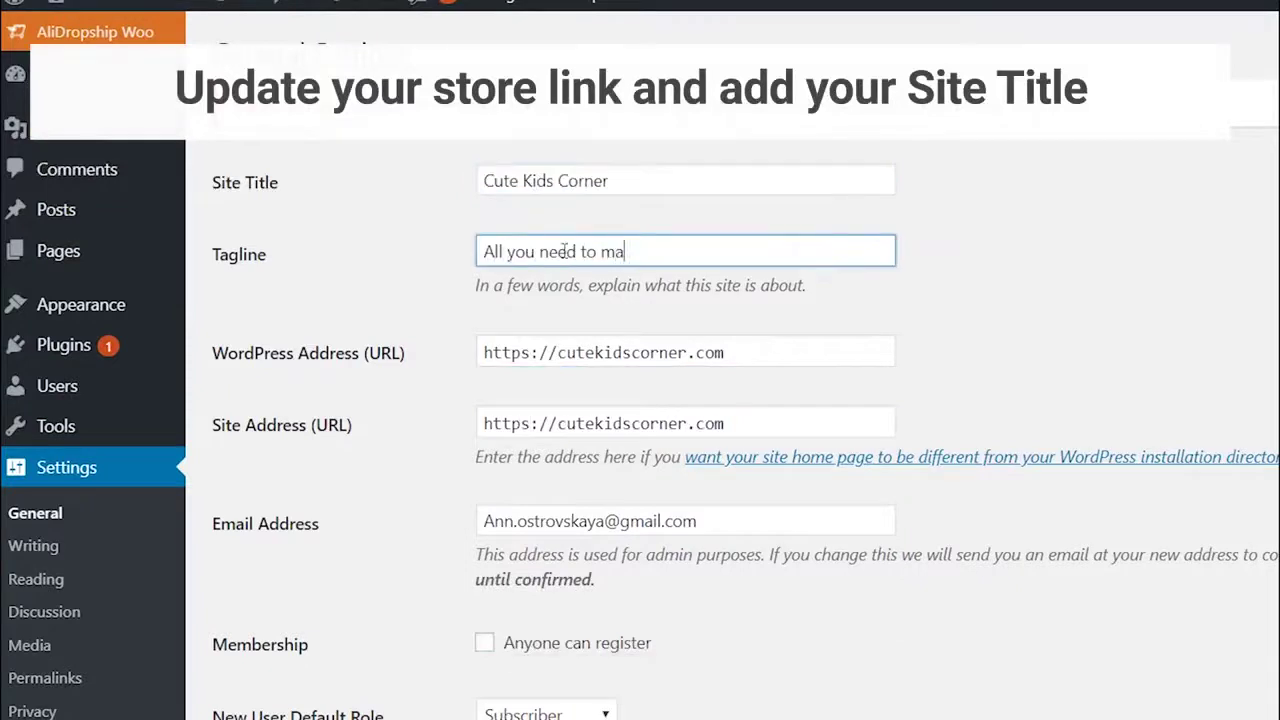
text( kids corner cute!)
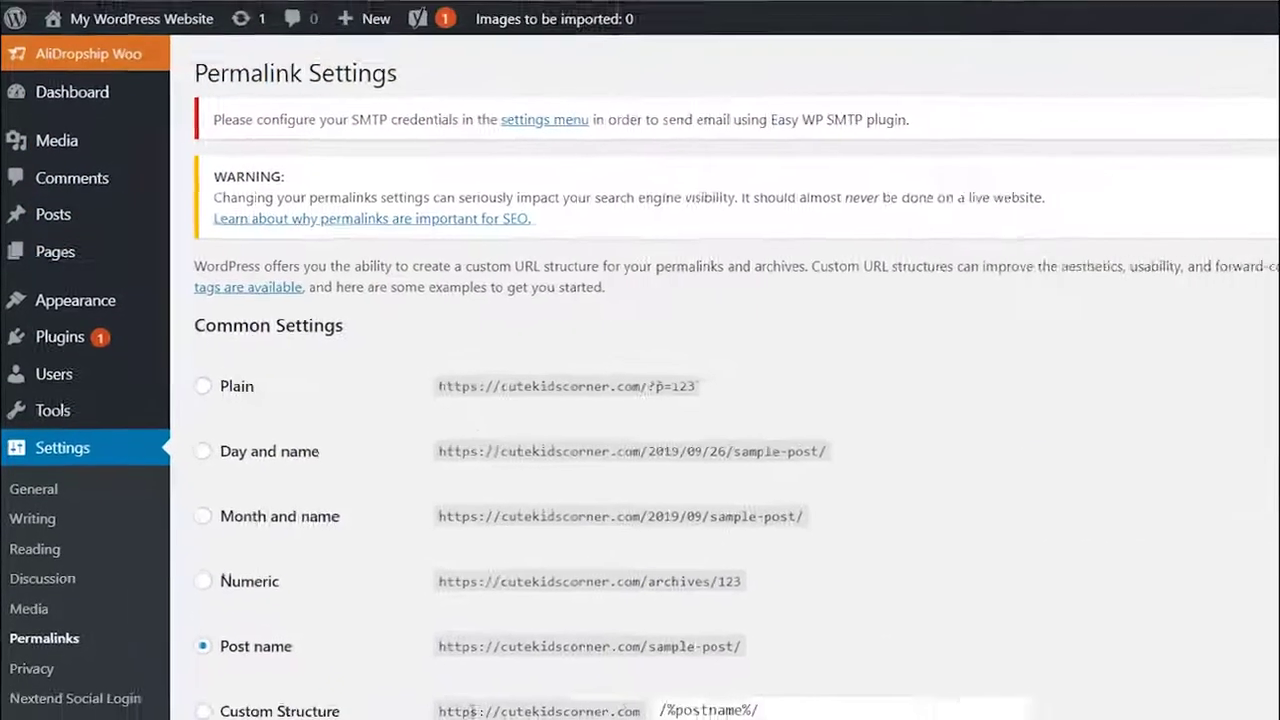
scroll(551, 640, down, 3)
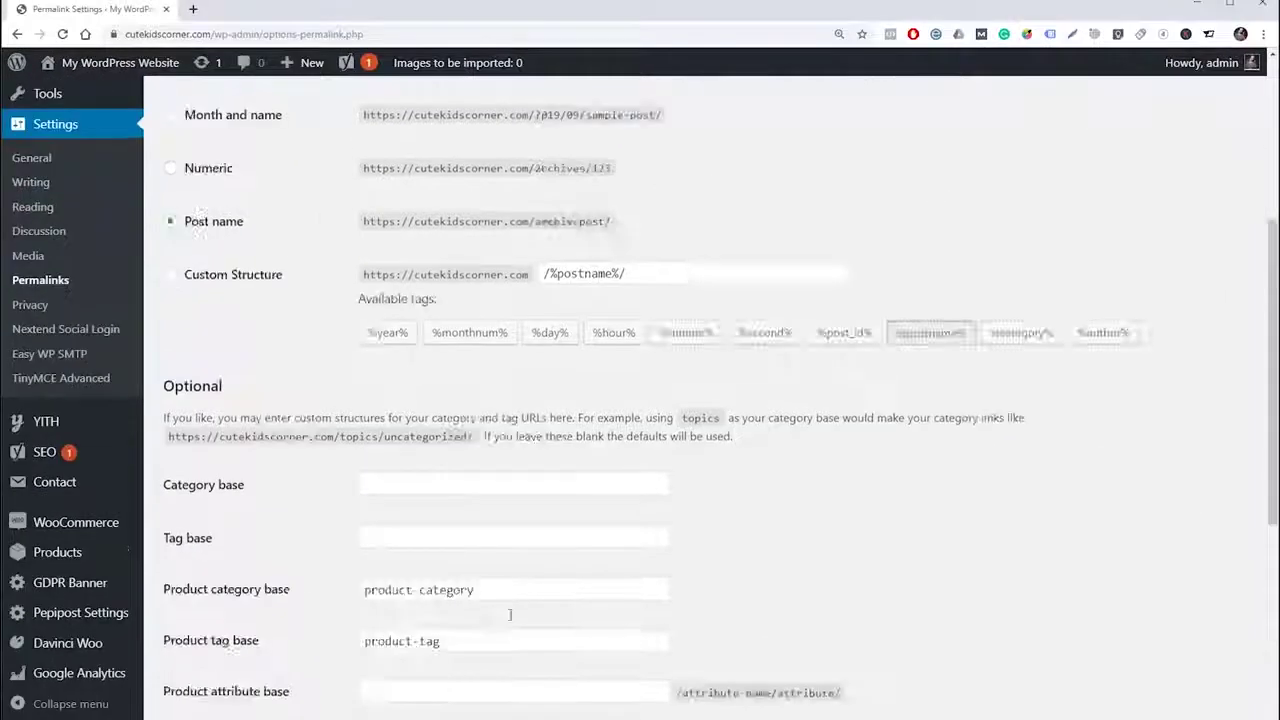
scroll(510, 615, down, 4)
mouse_move(60, 552)
click(180, 593)
Step: Add the Play Mats product category with slug 'playmats'
text(Play Mats)
click(258, 515)
text(playmats)
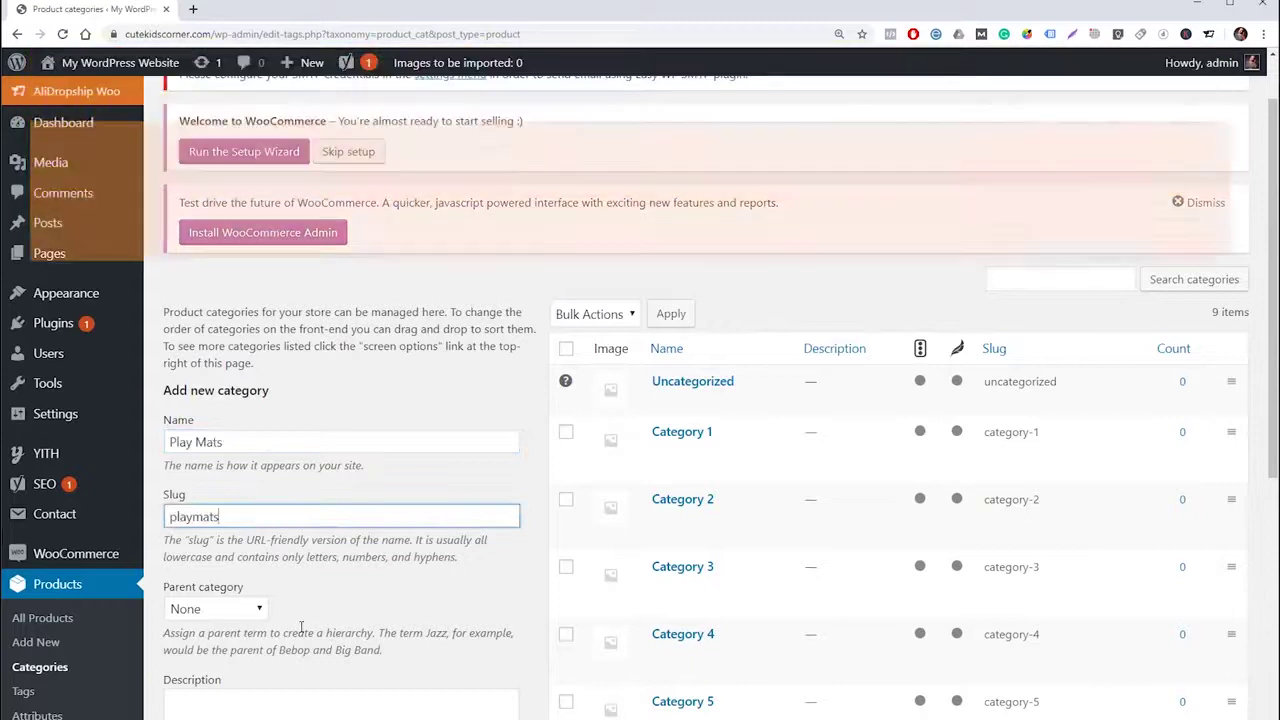
scroll(300, 500, down, 4)
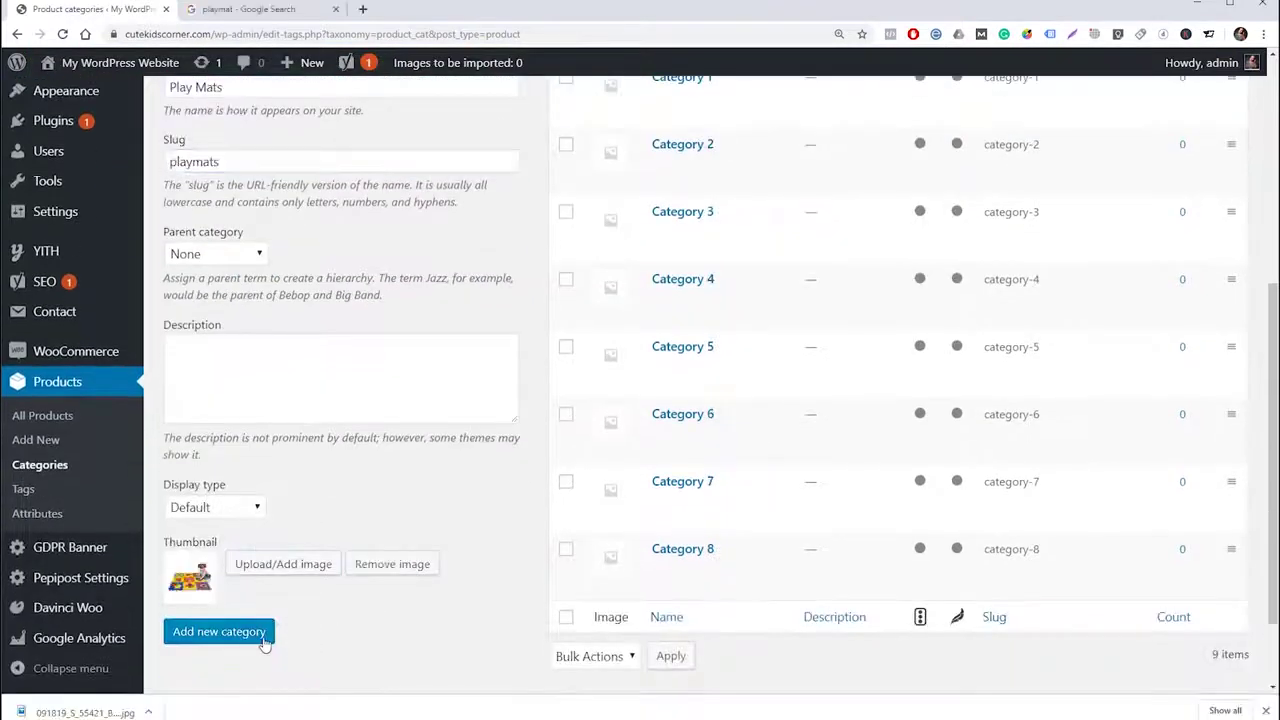
click(263, 640)
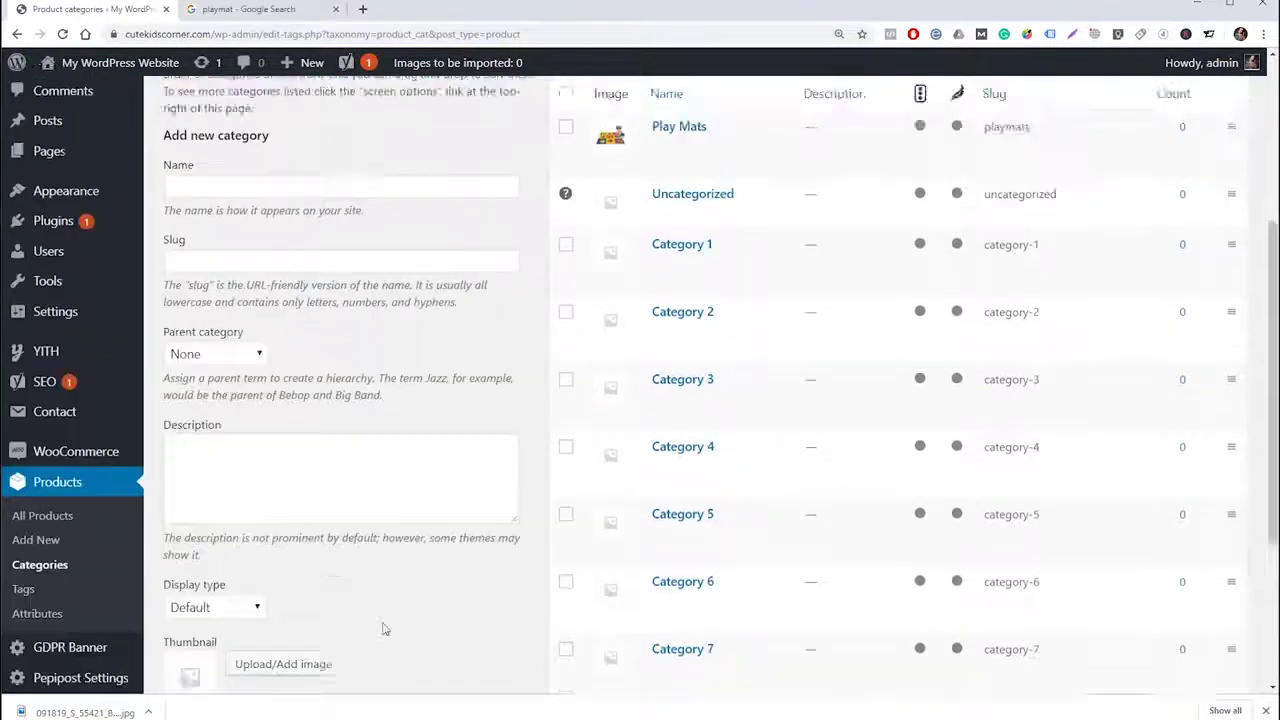
Step: Add the Wall Stickers (slug 'wall') and Storage Holders & Racks (slug 'storageholders') categories
scroll(333, 376, up, 2)
click(333, 376)
click(313, 444)
text(wall)
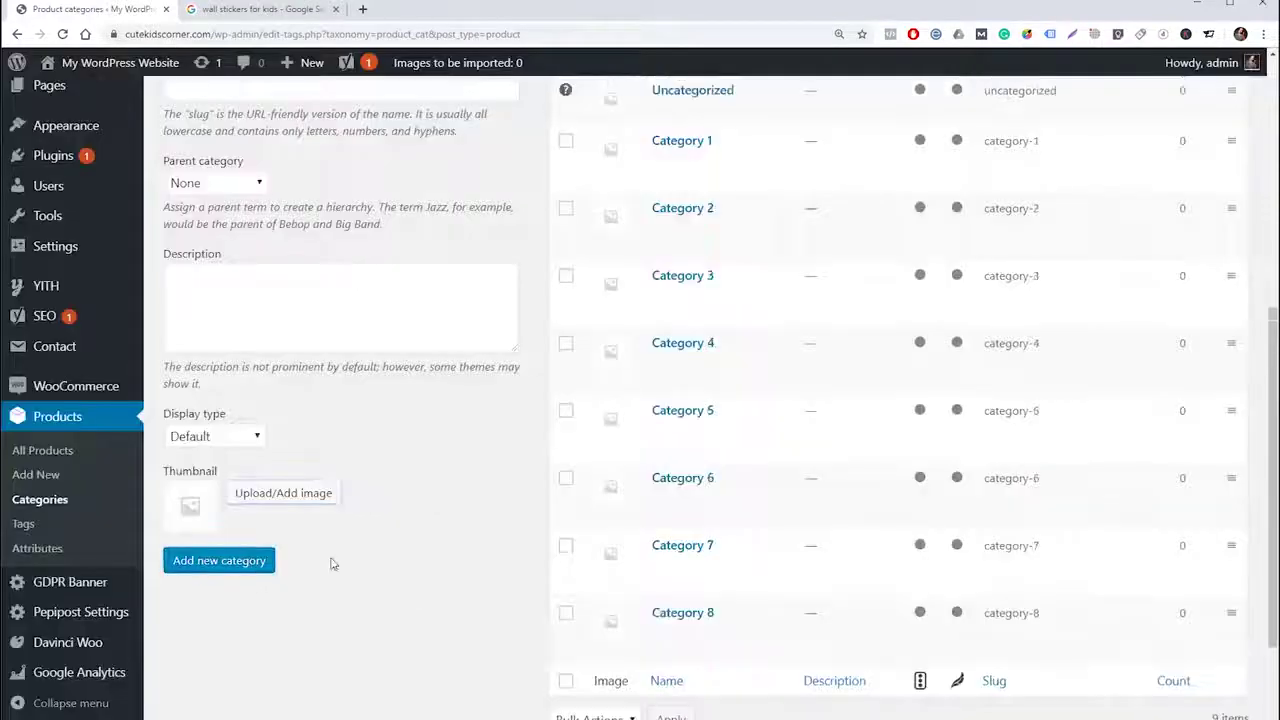
scroll(355, 347, up, 3)
click(301, 300)
text(Storage Holders & Racks)
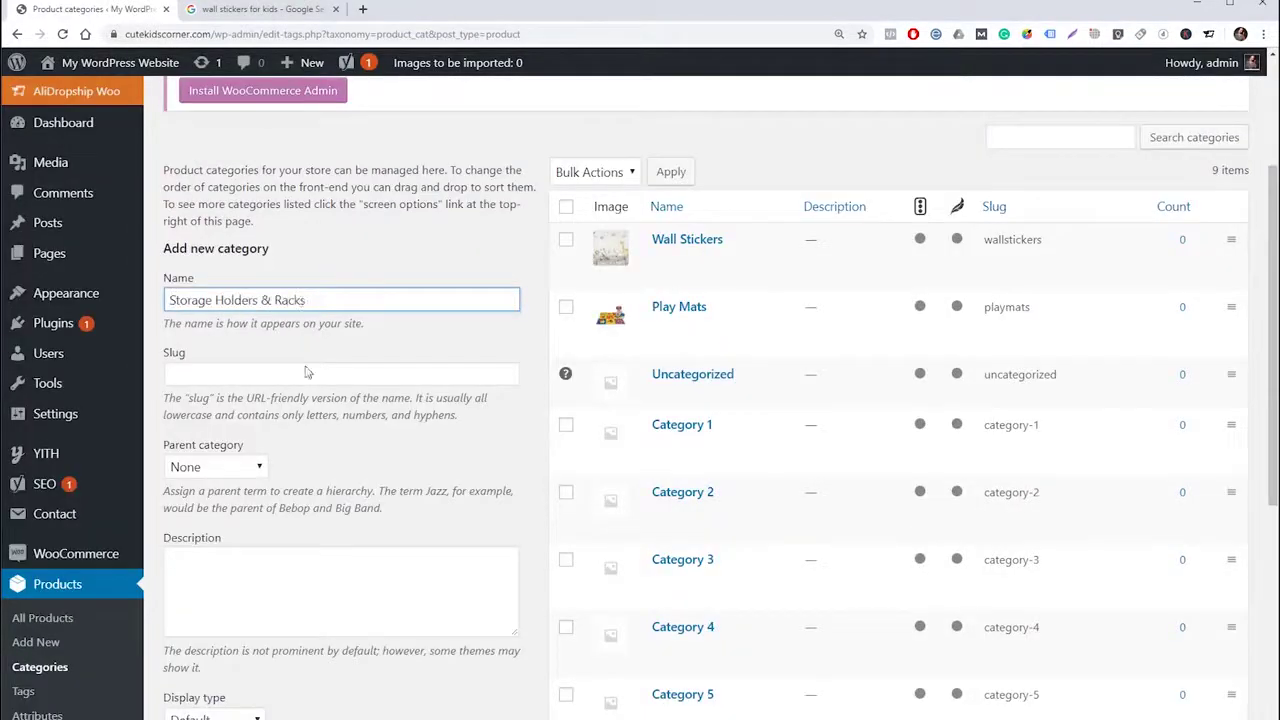
click(307, 372)
text(storageholders)
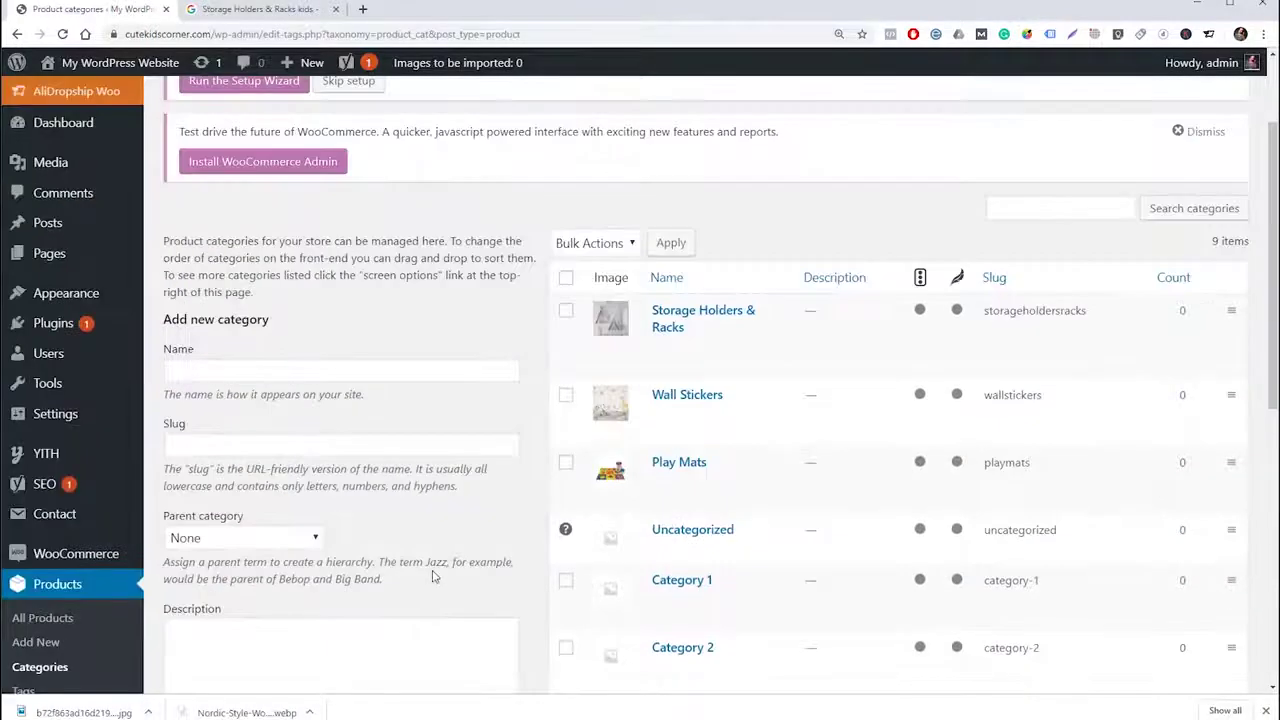
Step: Add Shelves (slug 'shelves') under Storage Holders & Racks, displaying subcategories
click(353, 367)
text(Shelves)
click(343, 446)
text(s)
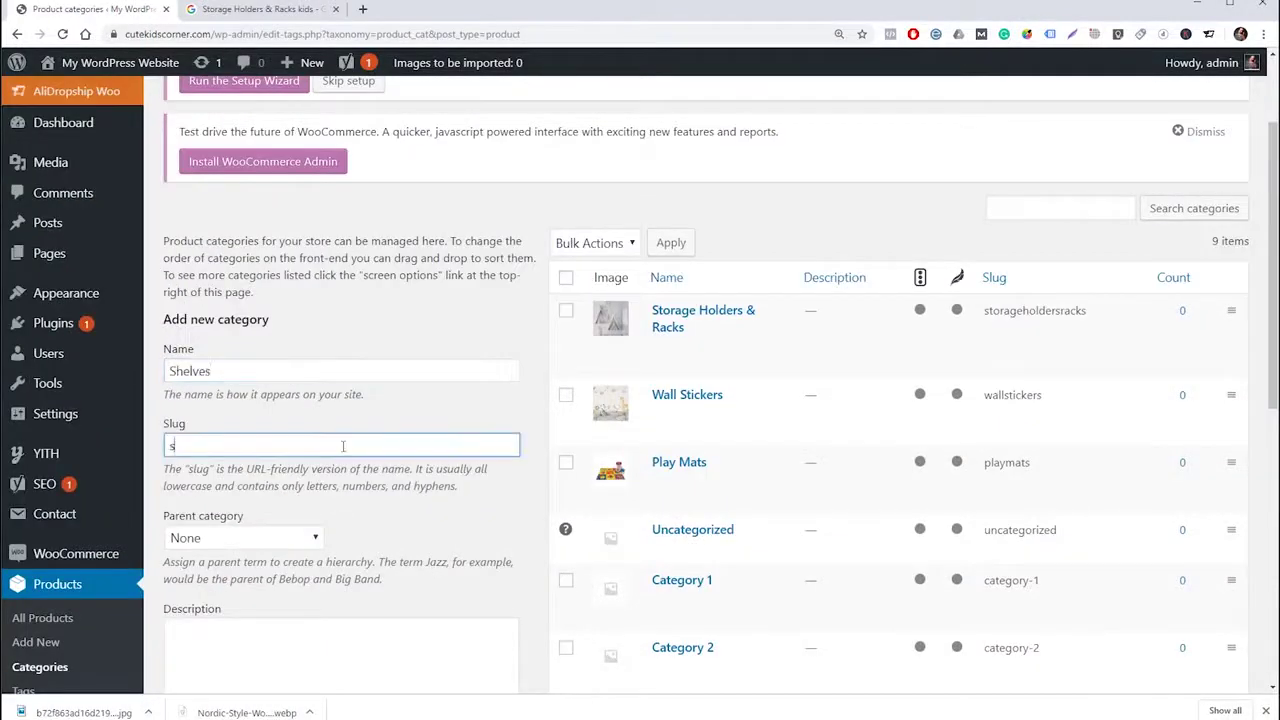
text(helves)
click(300, 537)
click(243, 317)
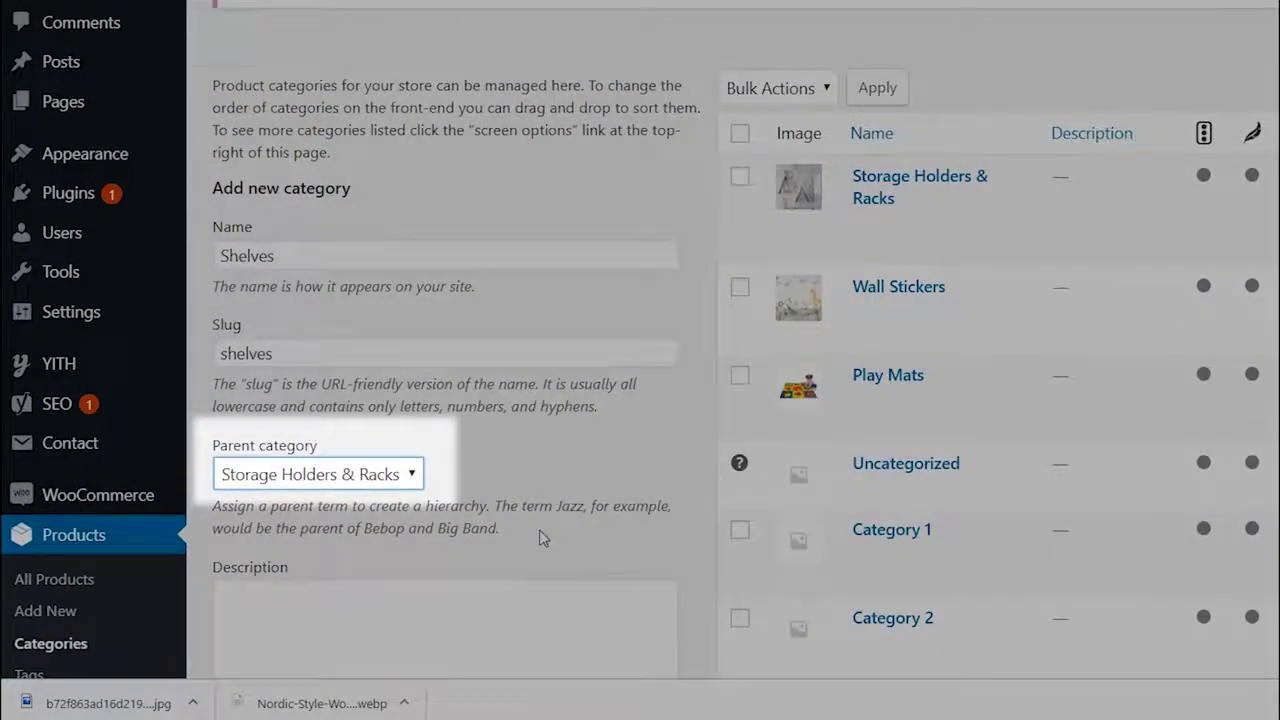
scroll(540, 538, down, 3)
click(235, 436)
click(233, 497)
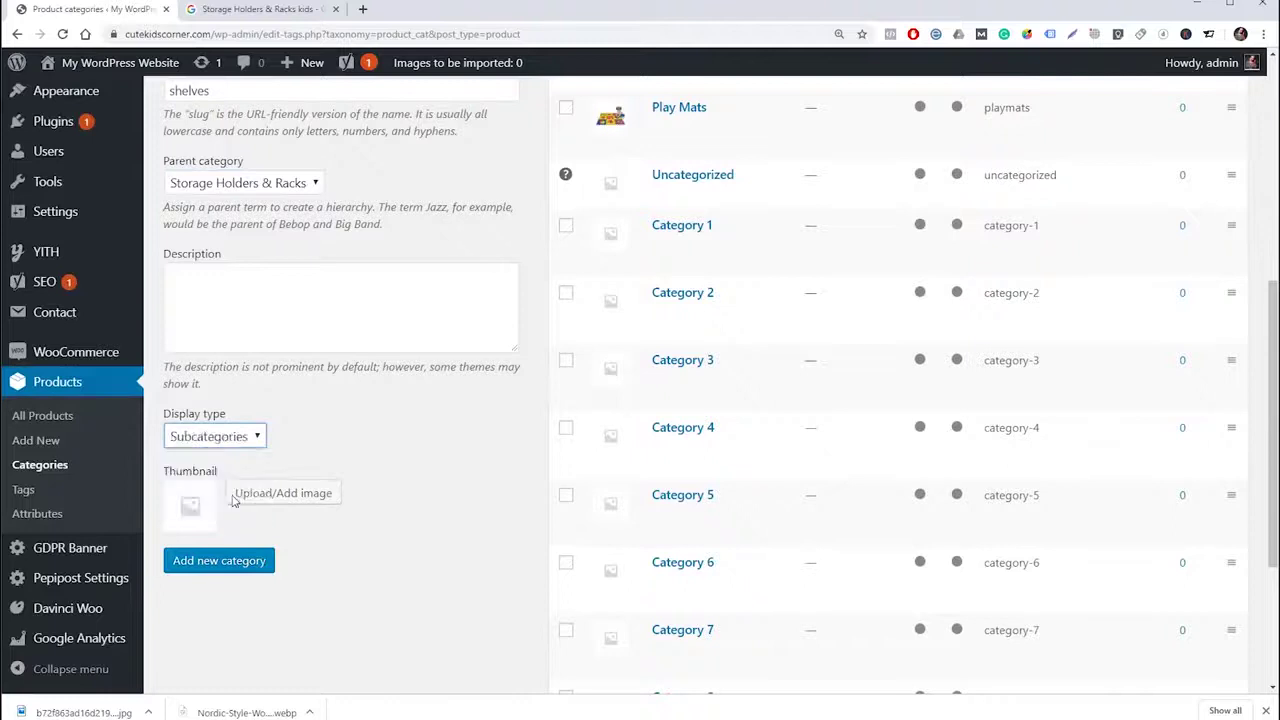
click(219, 561)
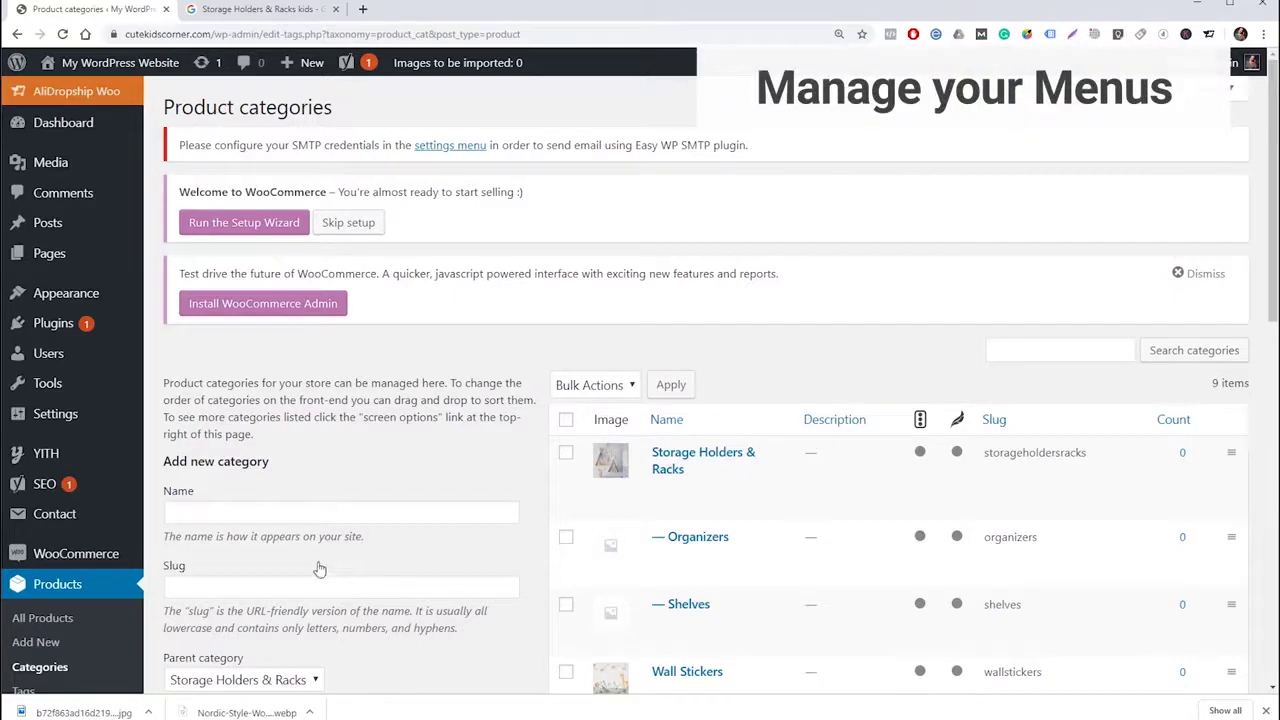
Step: In the menu editor, load the Mobile menu for editing
mouse_move(84, 294)
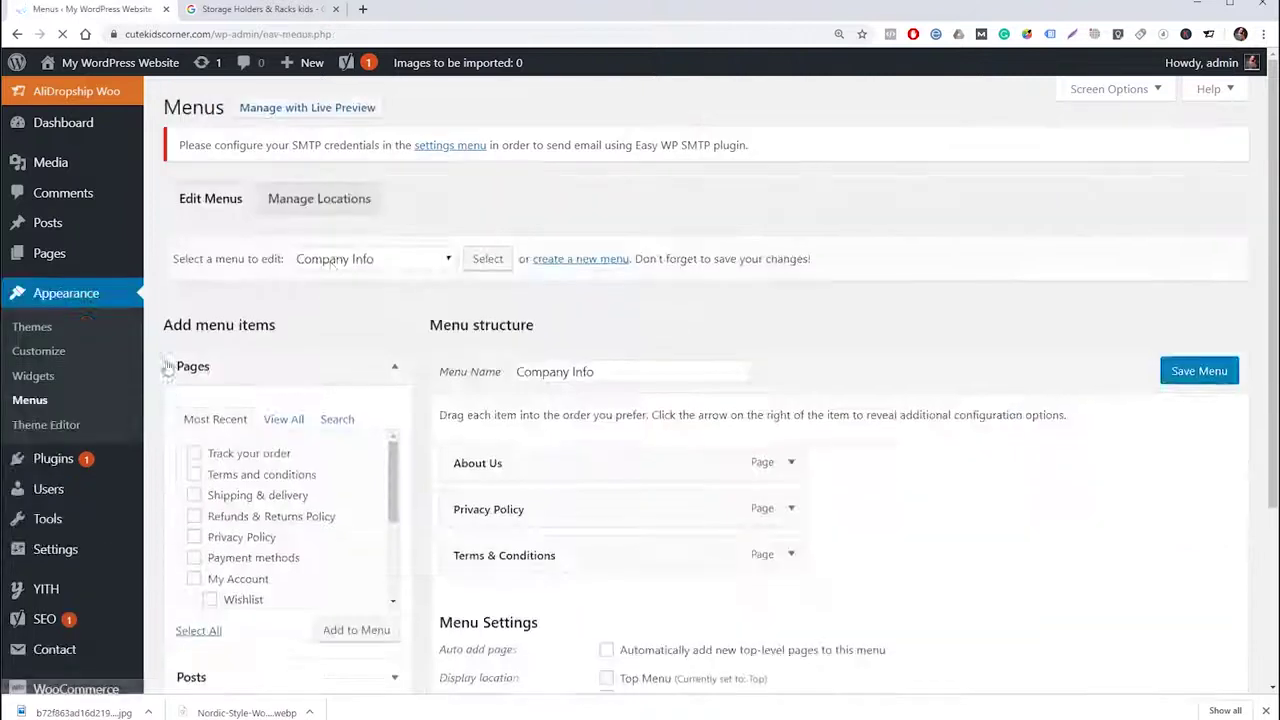
click(372, 259)
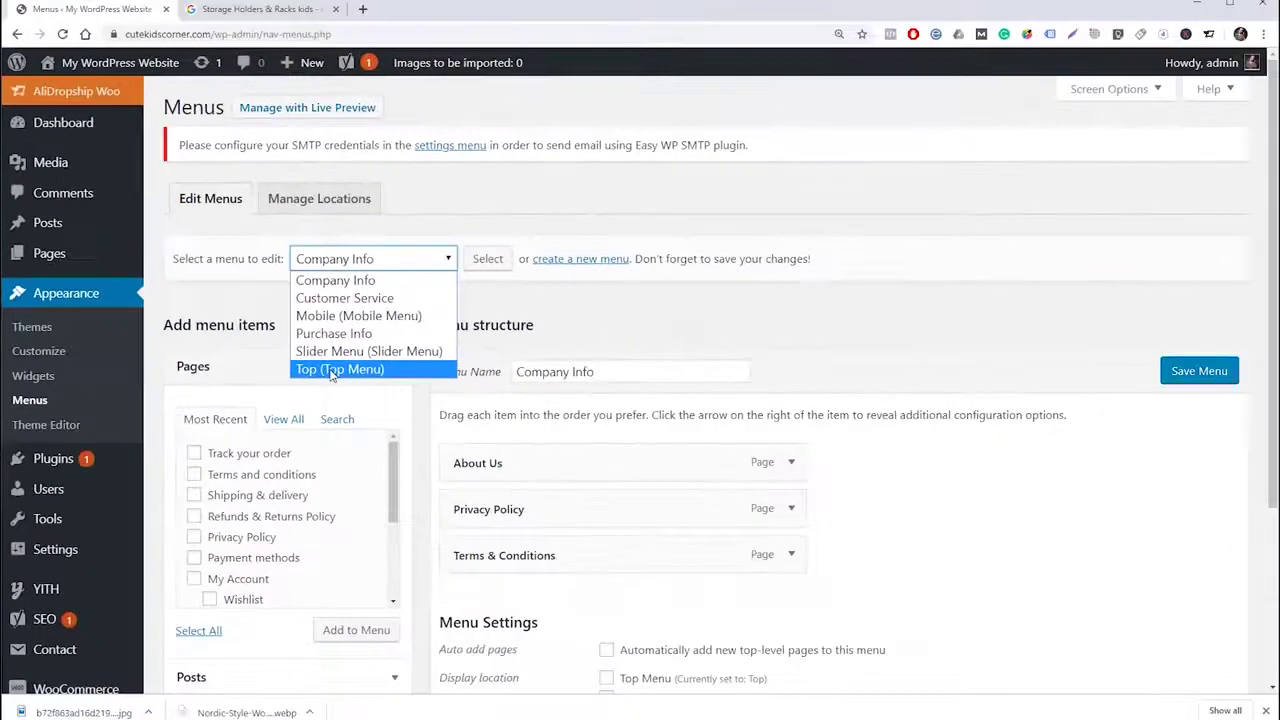
click(399, 331)
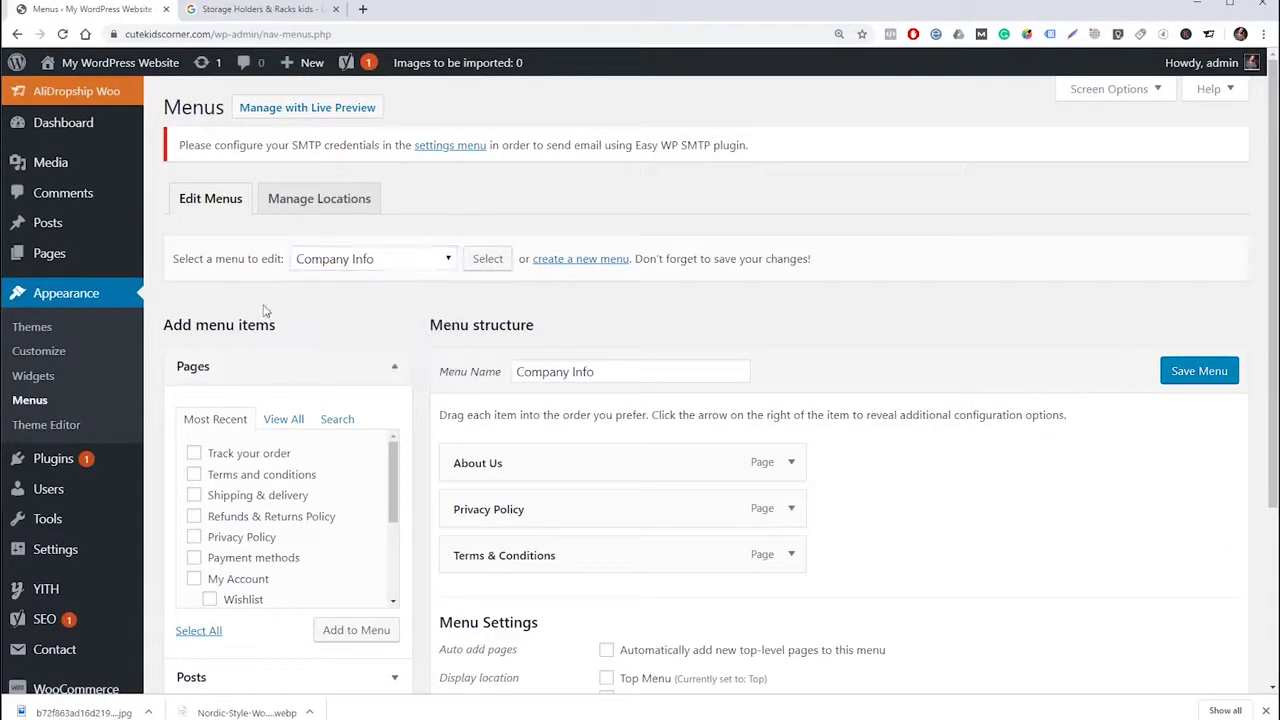
scroll(347, 326, down, 1)
click(372, 187)
click(334, 224)
click(480, 190)
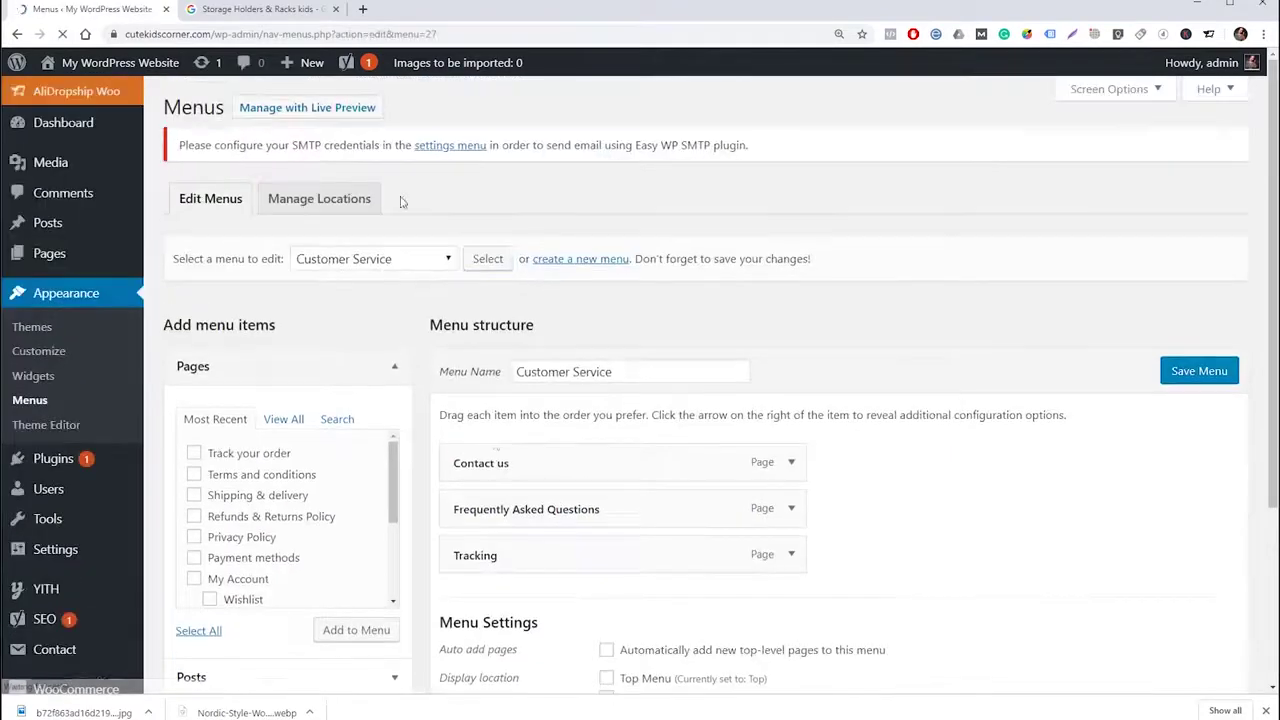
click(403, 259)
click(383, 314)
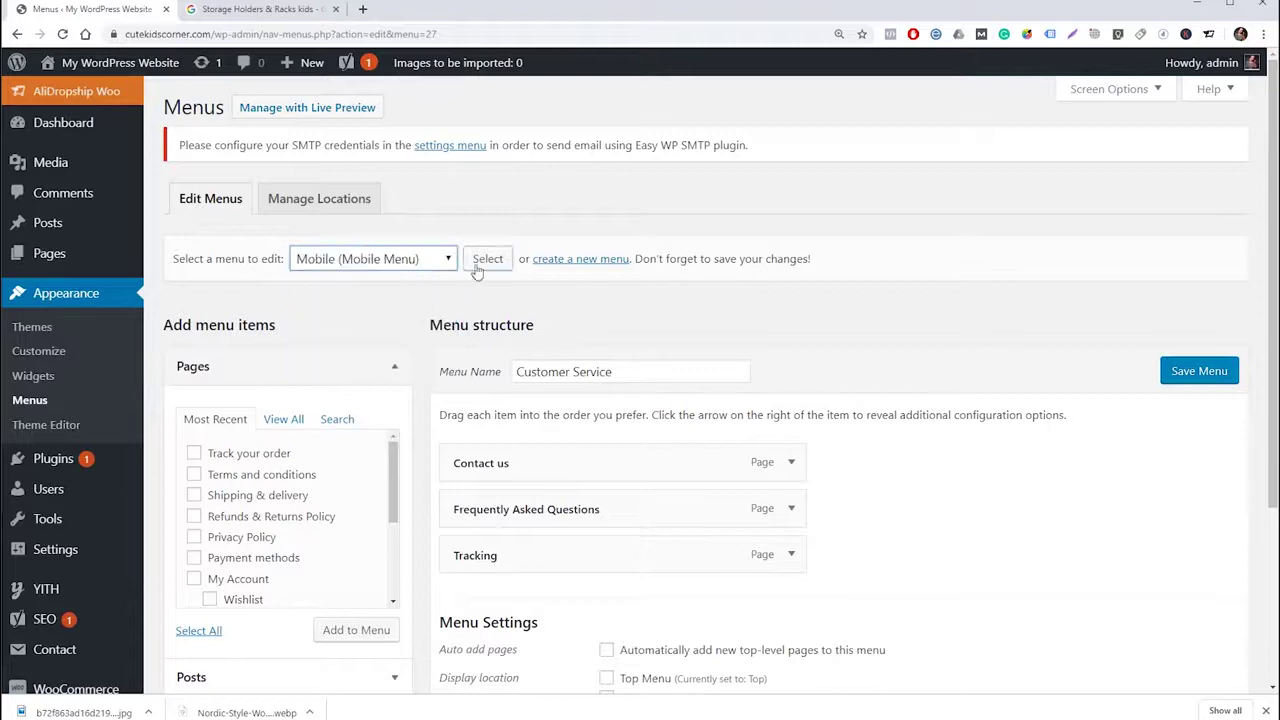
click(485, 259)
Step: Browse all pages available to add to the Mobile menu
scroll(449, 454, down, 3)
scroll(377, 313, down, 1)
scroll(376, 313, down, 1)
scroll(376, 313, up, 2)
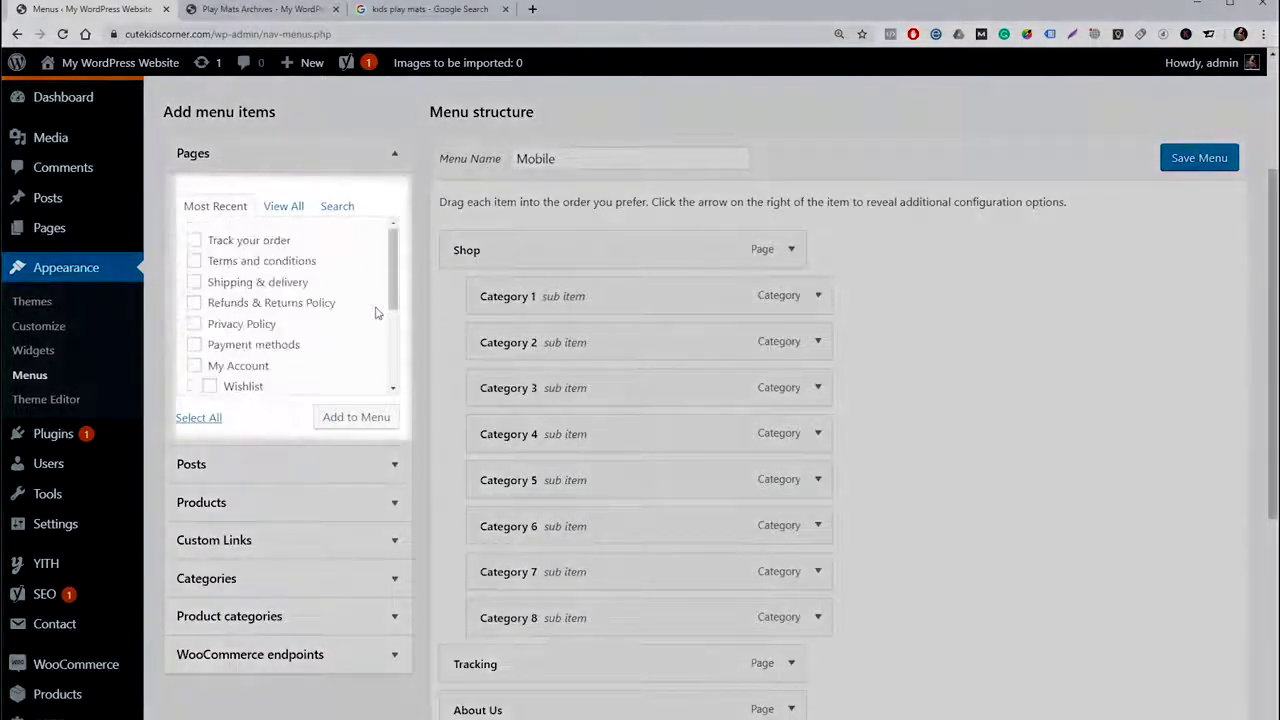
click(272, 207)
scroll(311, 291, down, 6)
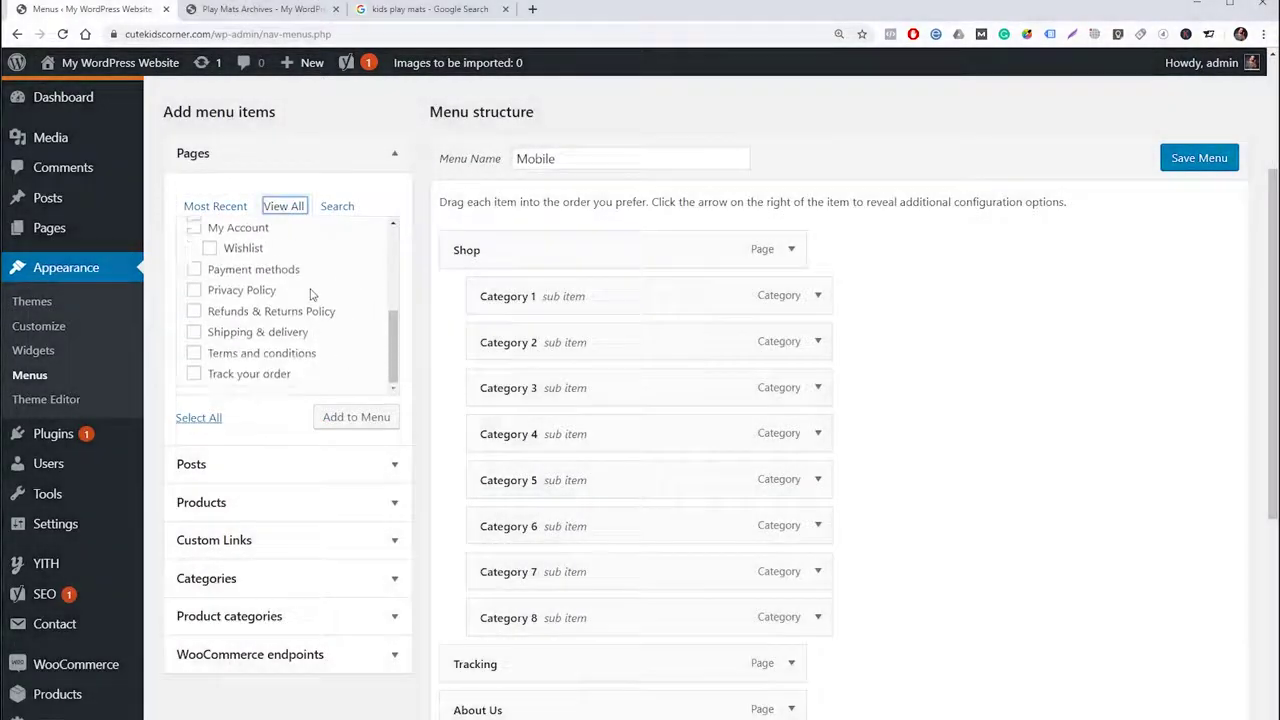
scroll(311, 295, up, 2)
scroll(310, 295, up, 3)
scroll(311, 293, down, 5)
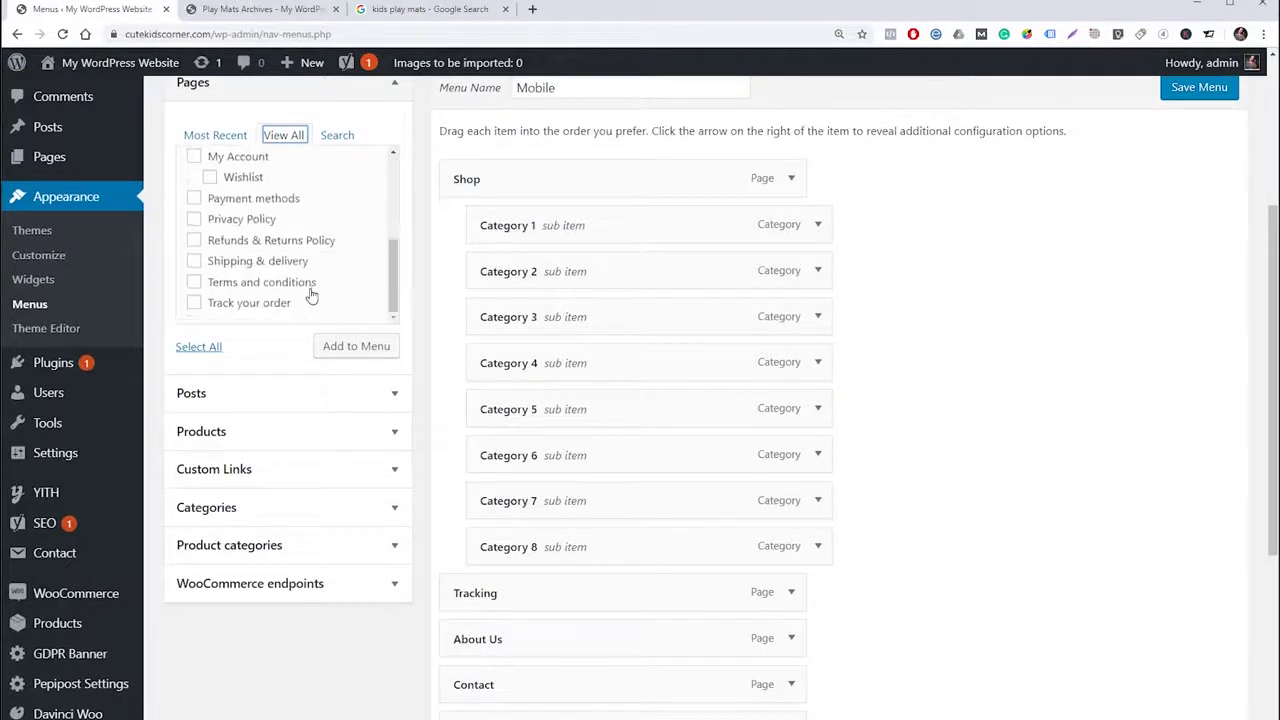
Step: Add Organizers and Shelves from Product Categories to the Mobile menu
click(311, 405)
click(311, 262)
click(308, 363)
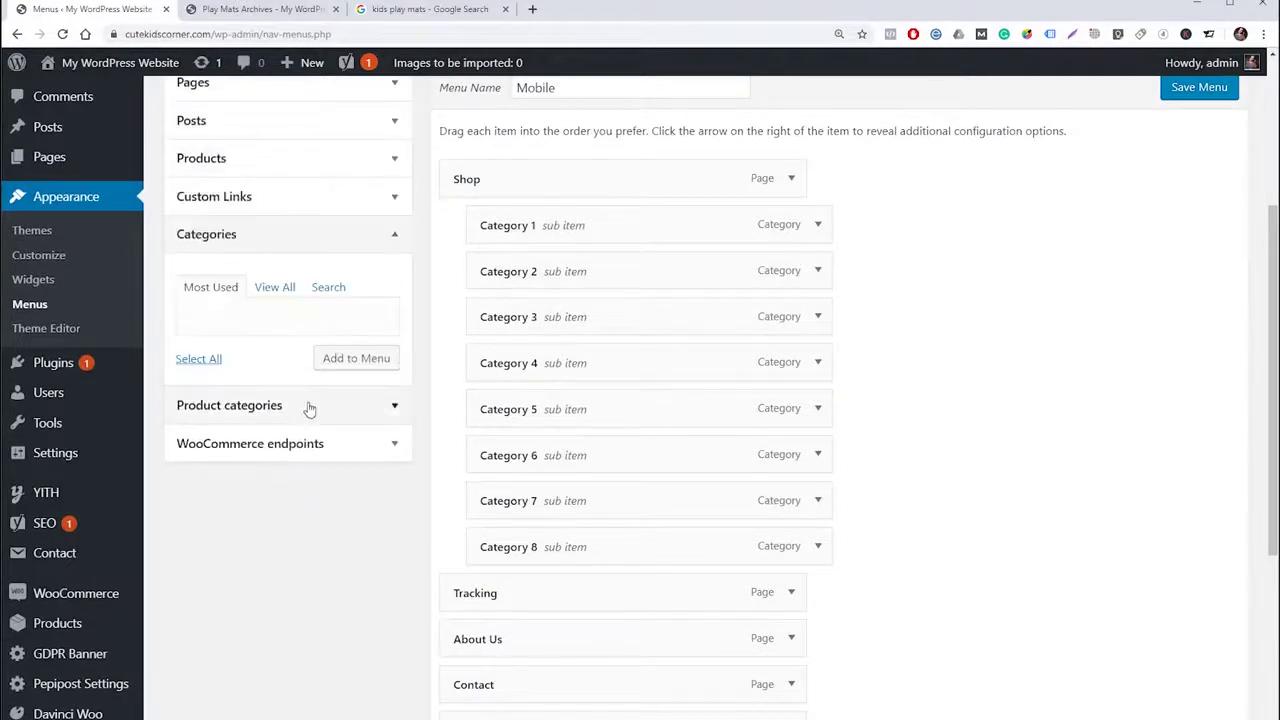
click(306, 406)
click(282, 327)
scroll(265, 398, down, 4)
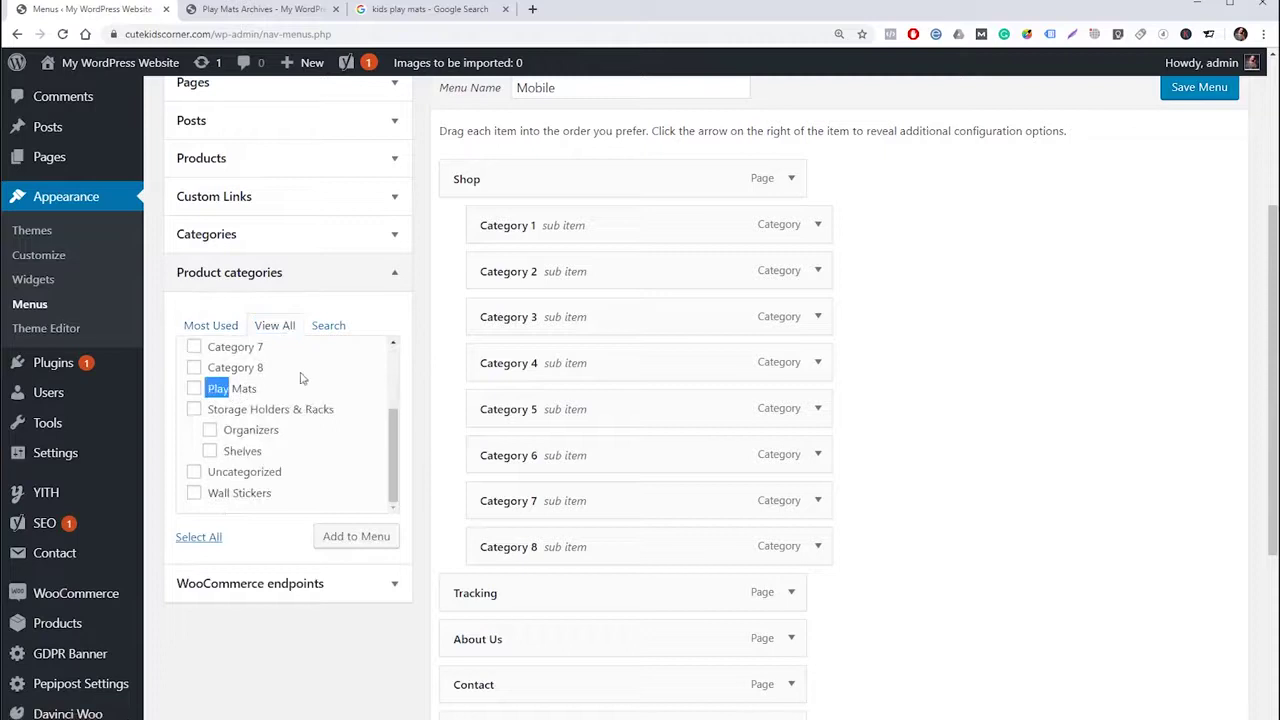
click(209, 430)
click(209, 451)
scroll(238, 440, down, 1)
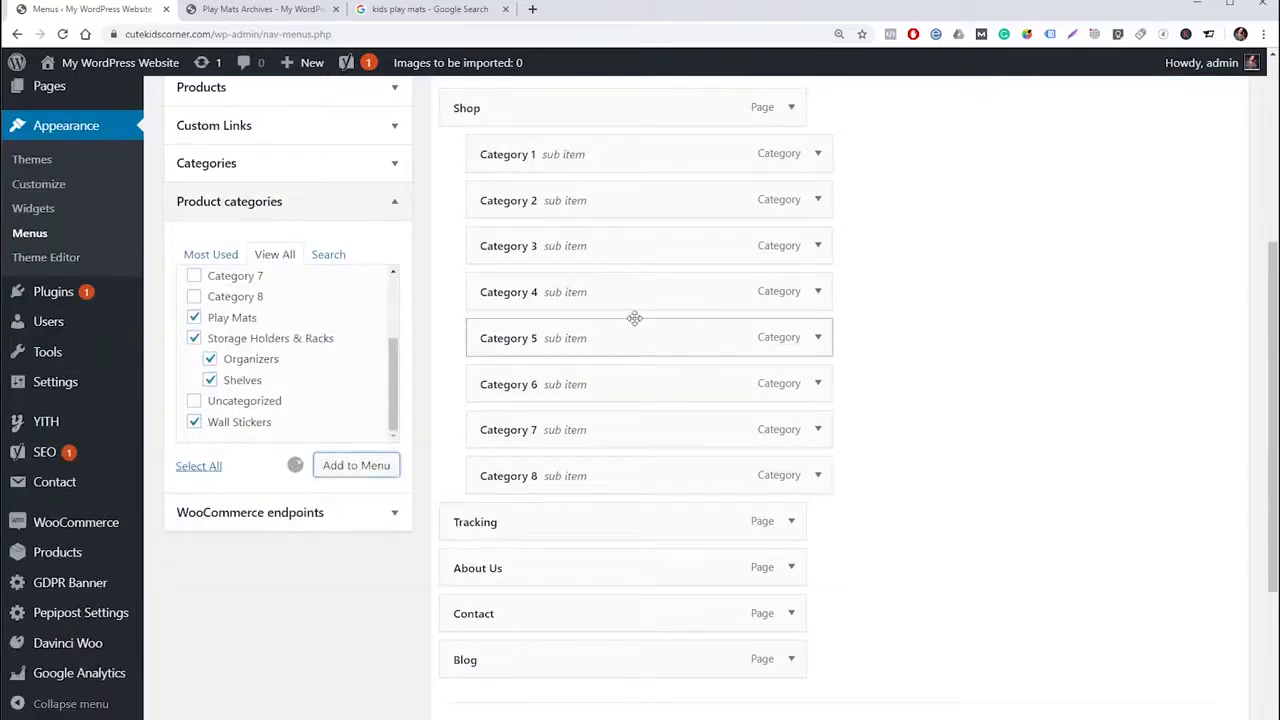
Step: Nest Play Mats under Shop and remove the placeholder Category entries, including Categories 7 and 8
drag(526, 403, 546, 520)
click(820, 158)
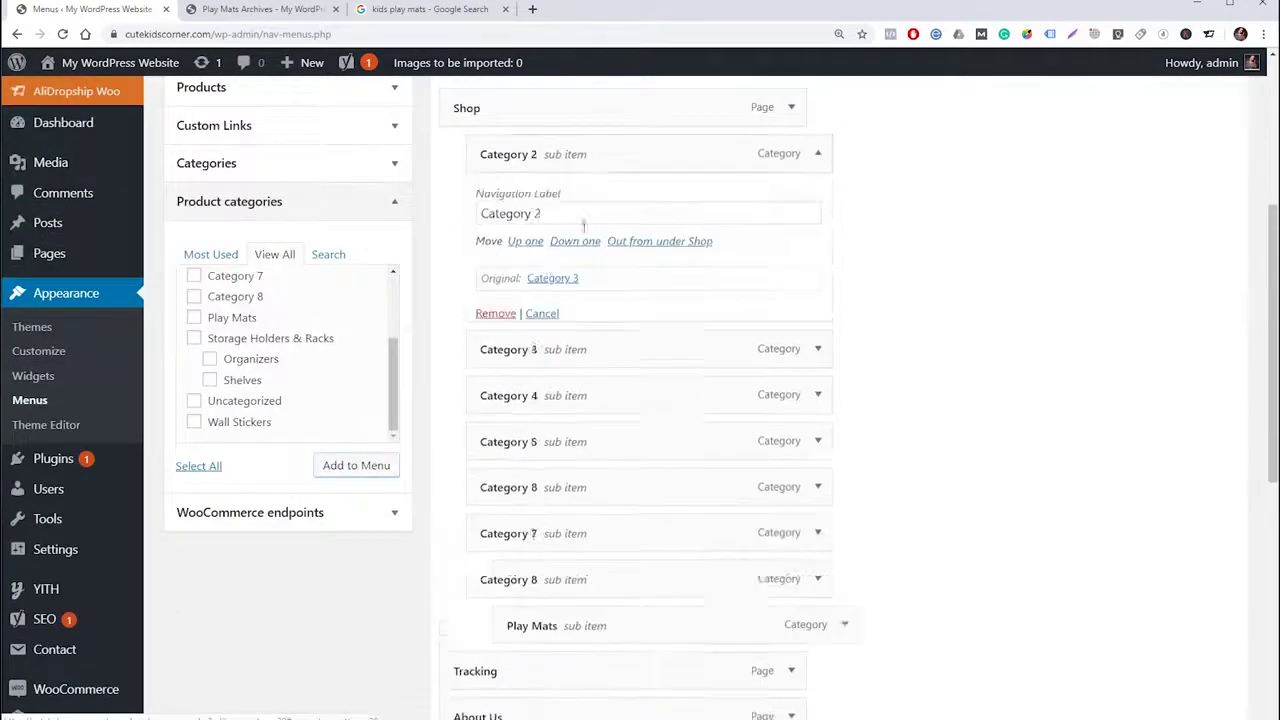
click(495, 313)
click(495, 313)
click(495, 313)
click(495, 314)
click(495, 314)
click(492, 312)
Step: Nest Storage Holders & Racks under Shop, with Shelves above Organizers beneath it
drag(500, 609, 530, 272)
scroll(470, 432, down, 1)
drag(470, 430, 530, 246)
drag(472, 476, 580, 240)
drag(646, 283, 675, 290)
drag(560, 521, 596, 332)
scroll(700, 400, up, 2)
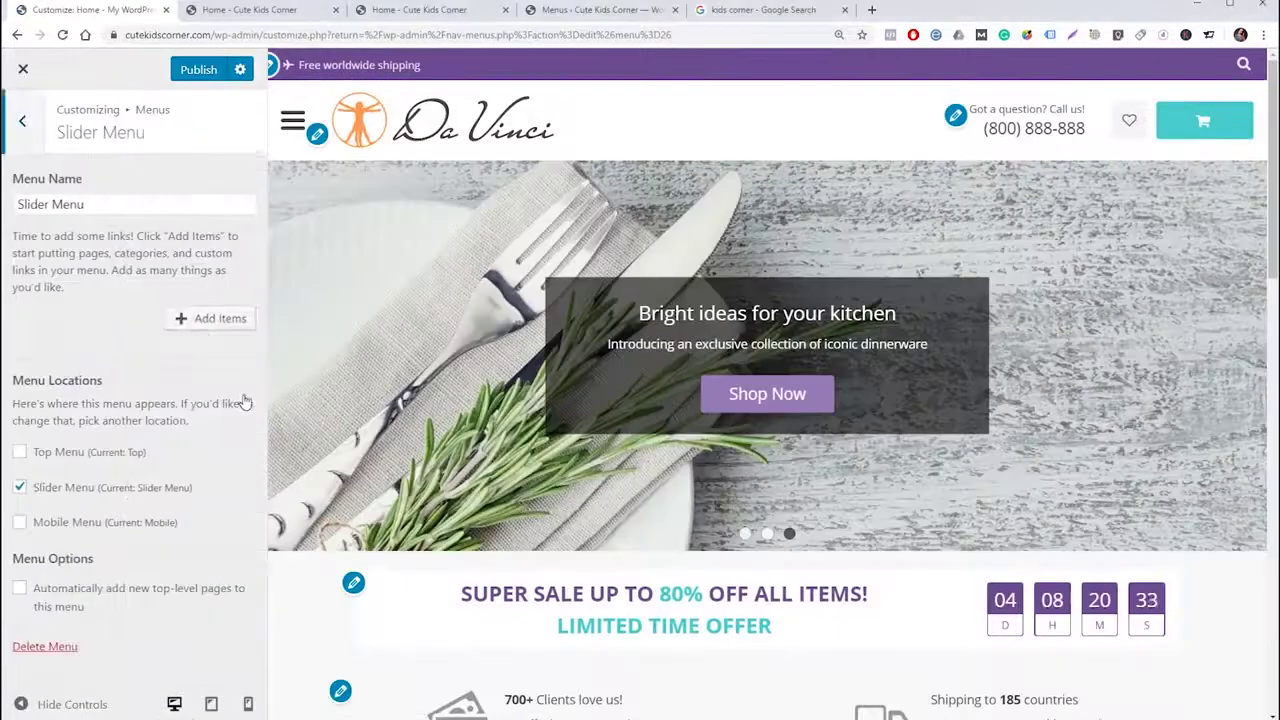
Step: Add the five product categories to the Slider Menu, nesting Shelves and Organizers under Storage Holders & Racks
click(205, 330)
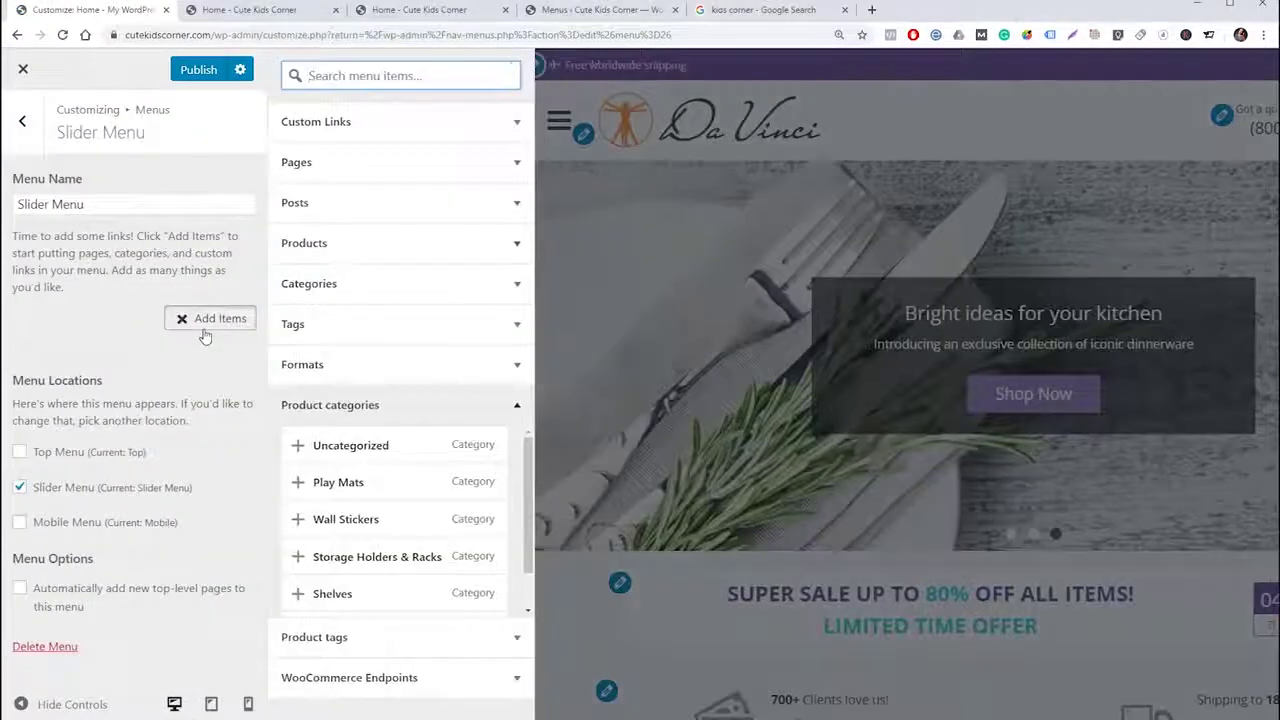
click(297, 482)
click(297, 519)
click(296, 556)
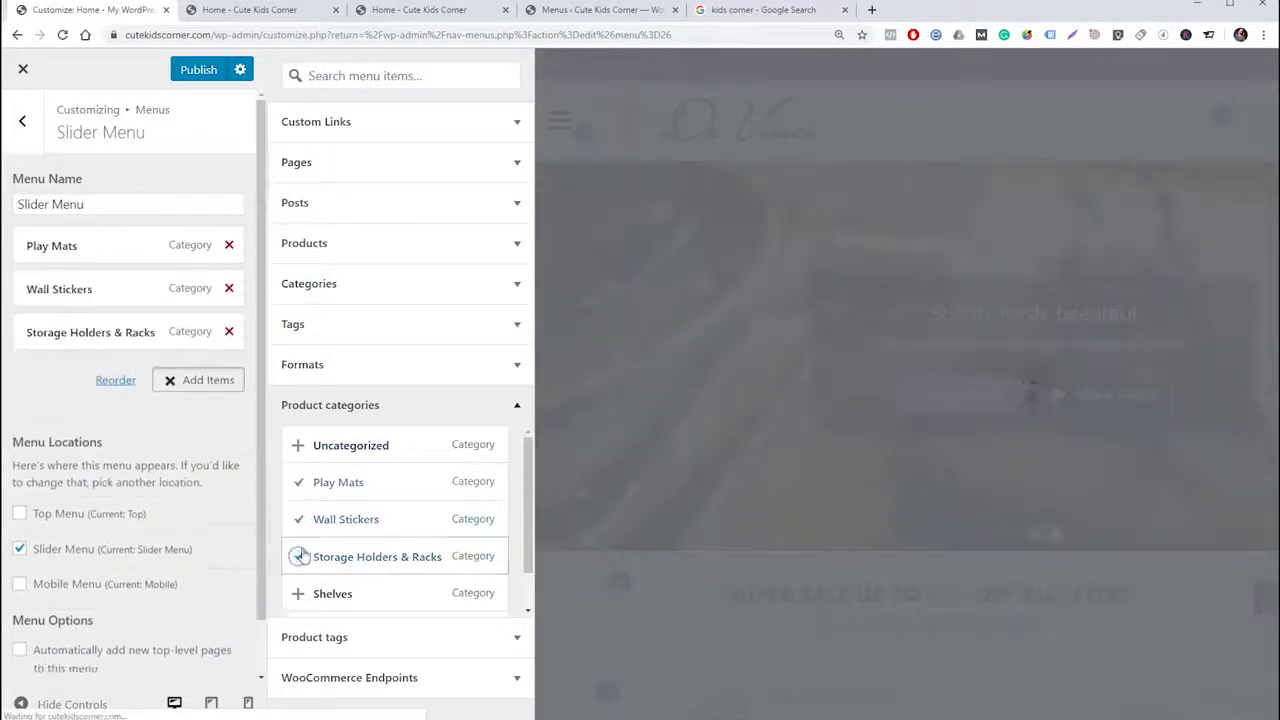
scroll(299, 552, down, 1)
click(300, 548)
click(298, 585)
drag(70, 375, 95, 377)
drag(137, 414, 160, 418)
Step: Publish the Slider Menu and check the live storefront before returning to the customizer
click(198, 69)
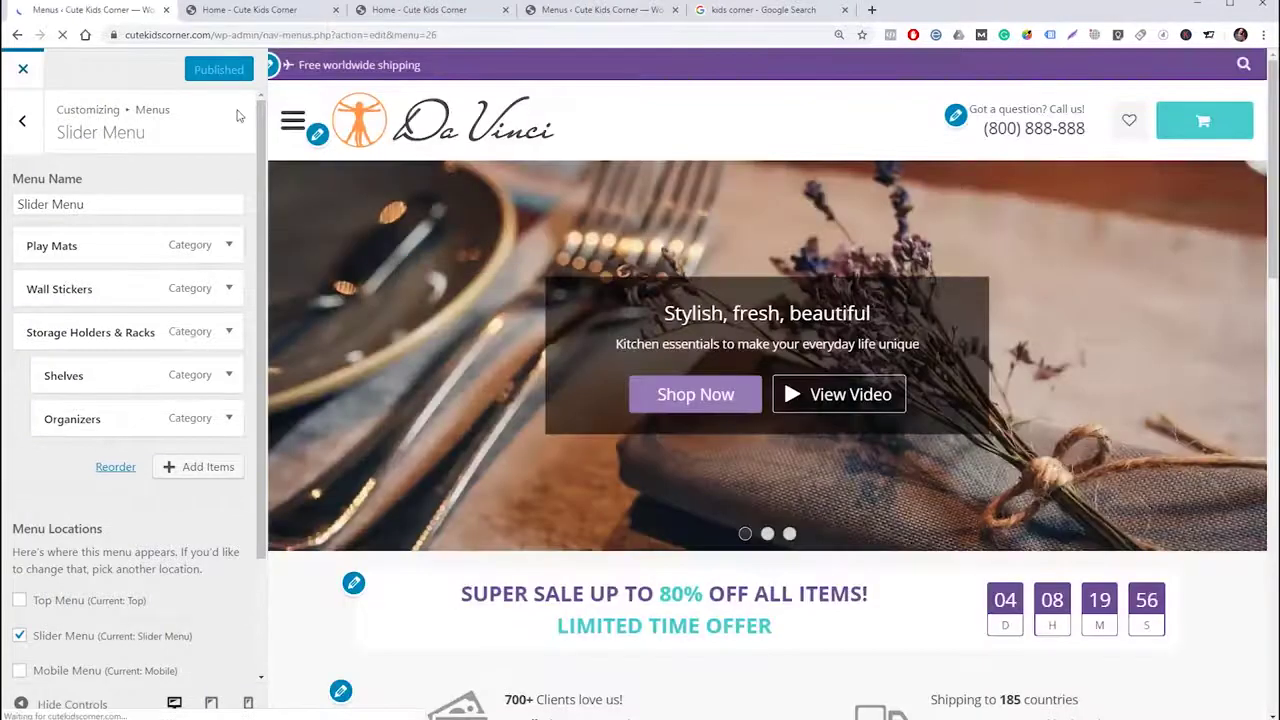
click(23, 68)
click(51, 88)
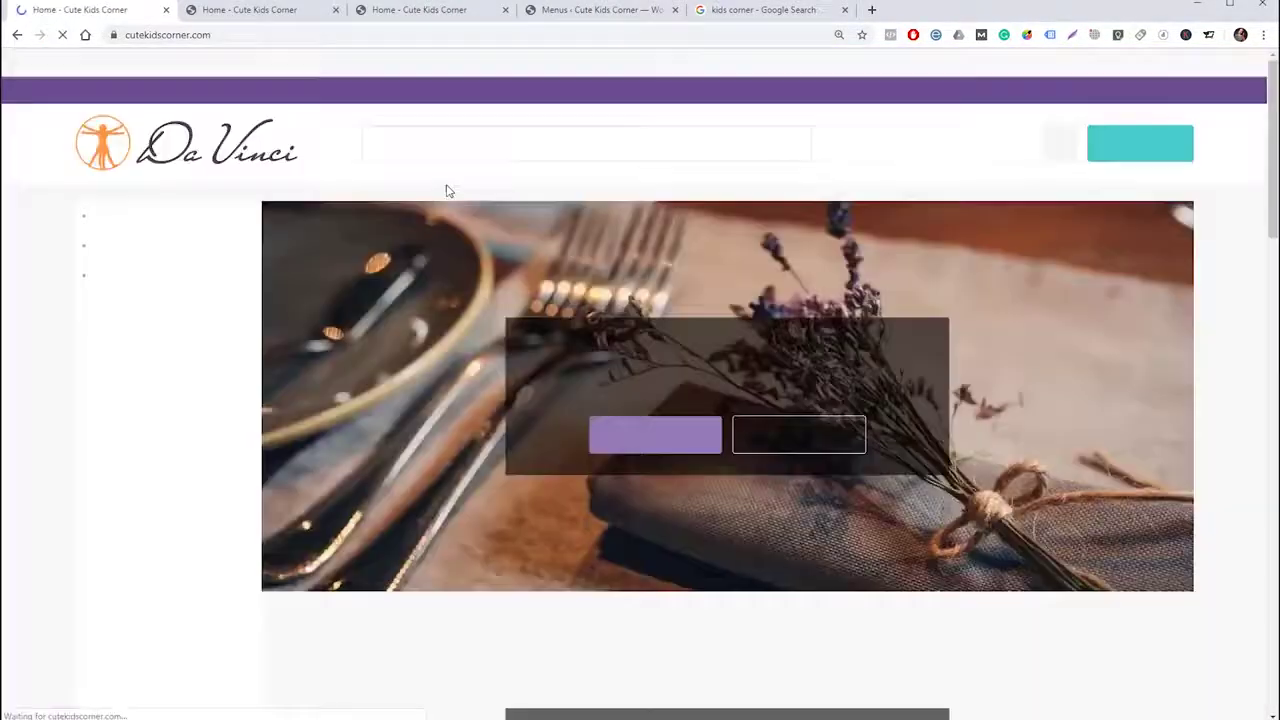
mouse_move(240, 276)
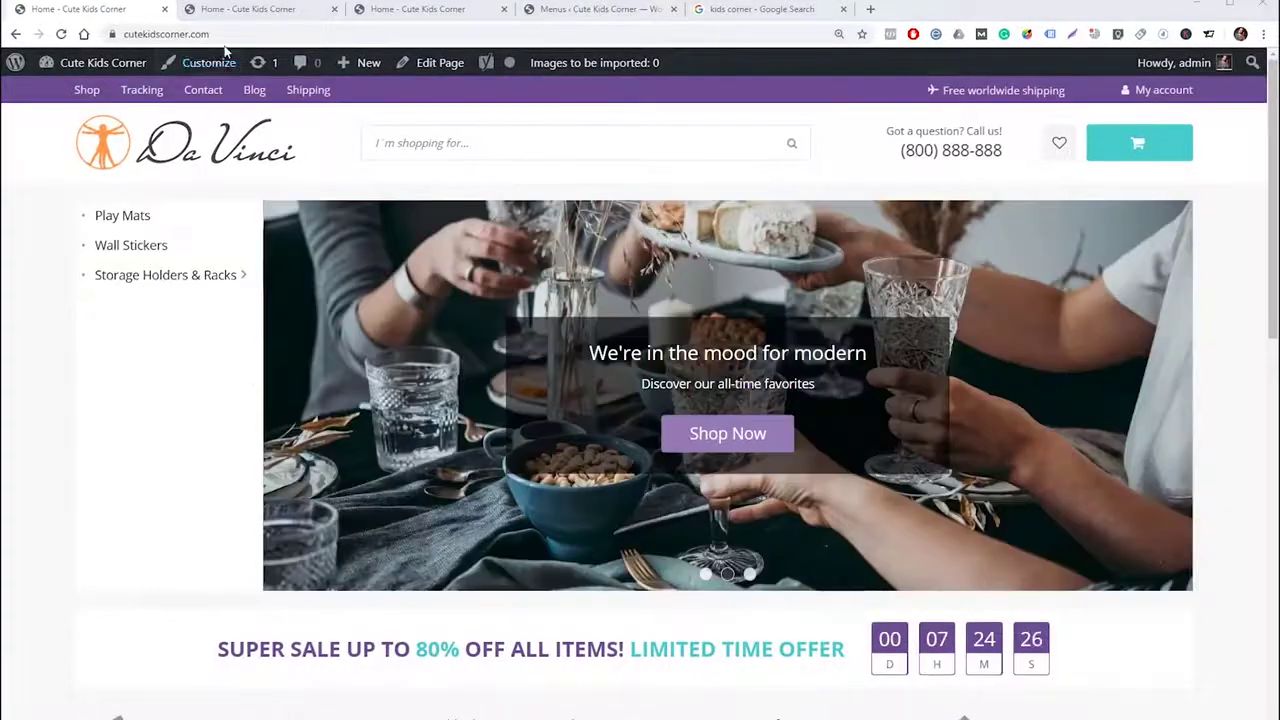
click(212, 62)
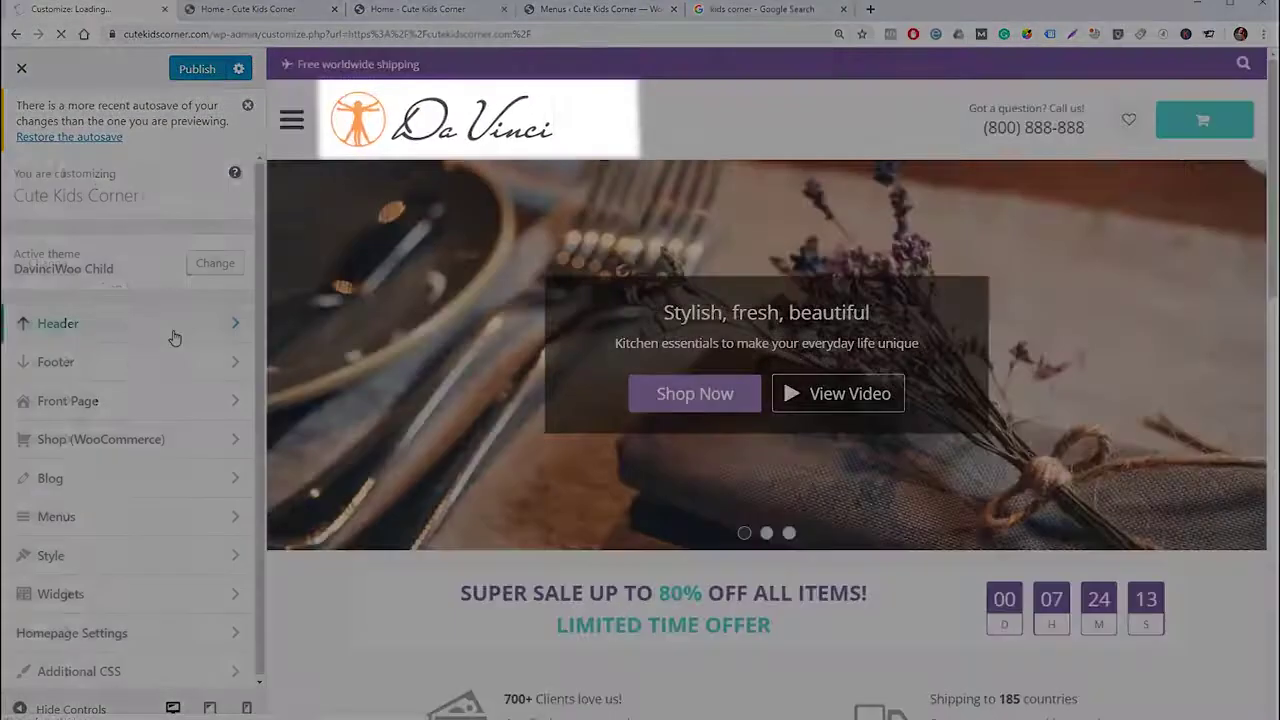
click(171, 328)
Step: Pick the Cute Kids Corner logo and crop the elephant image as the site icon
click(196, 252)
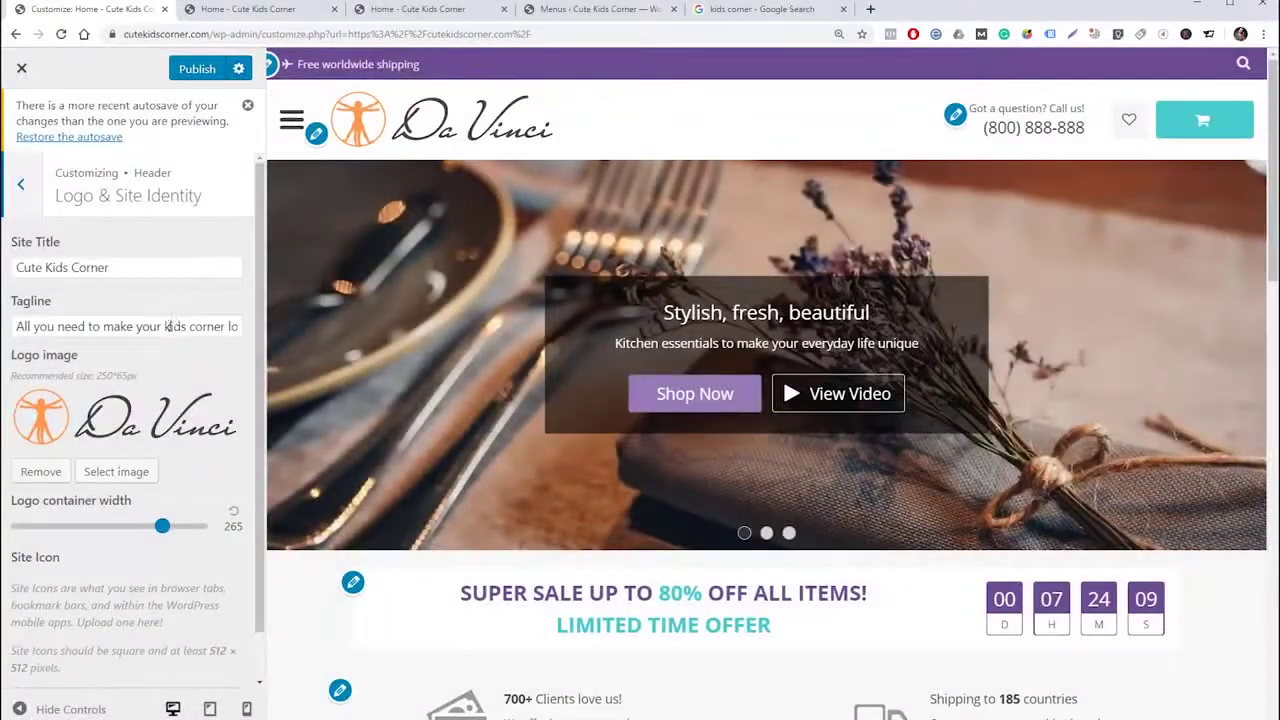
click(90, 474)
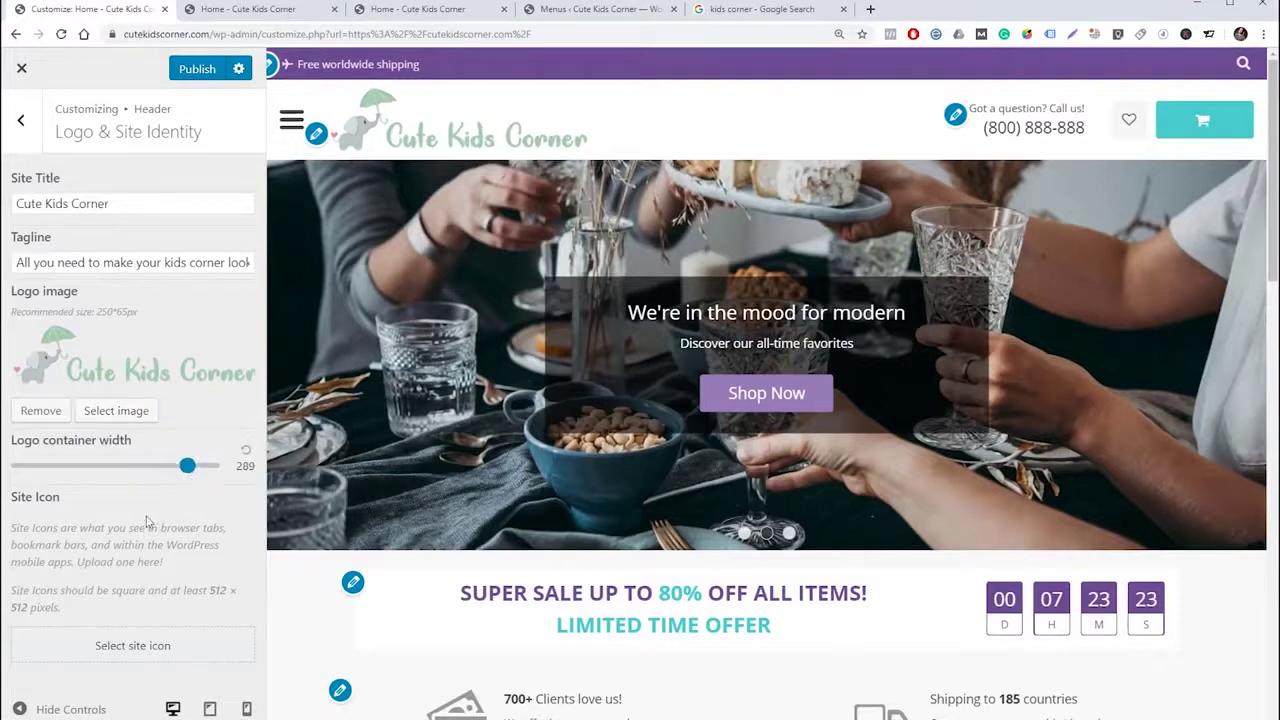
click(141, 646)
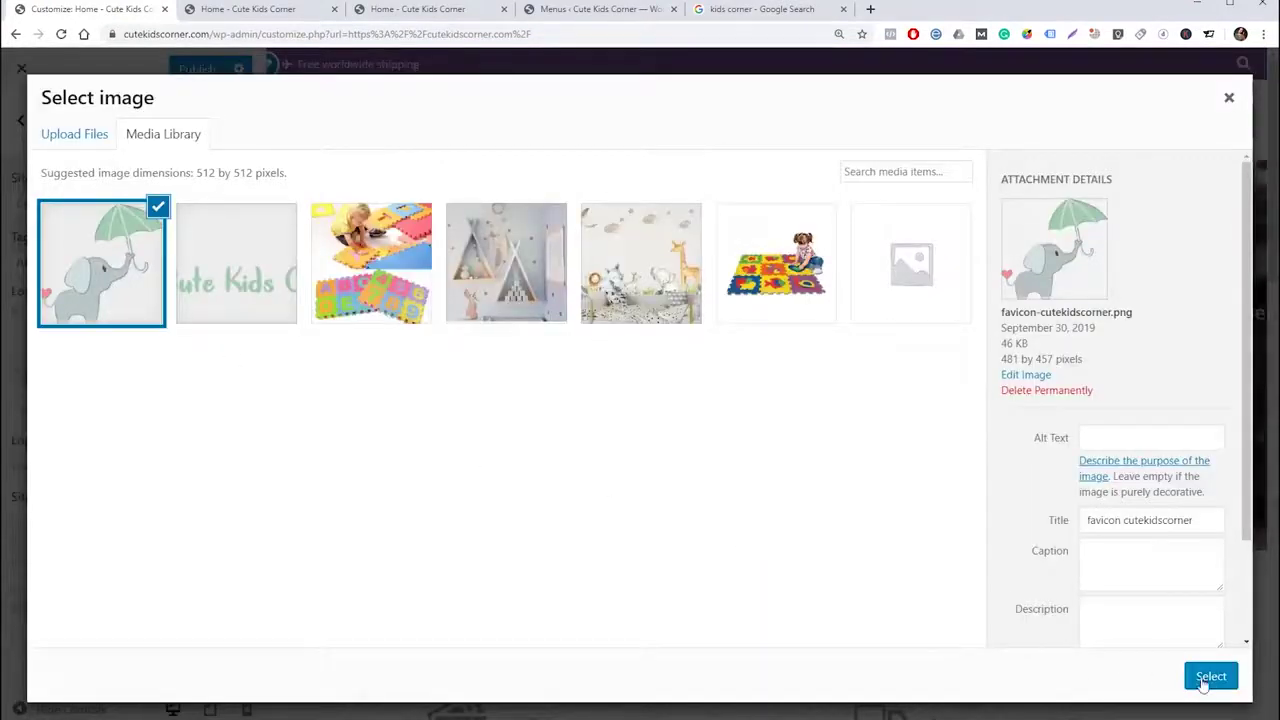
click(1208, 678)
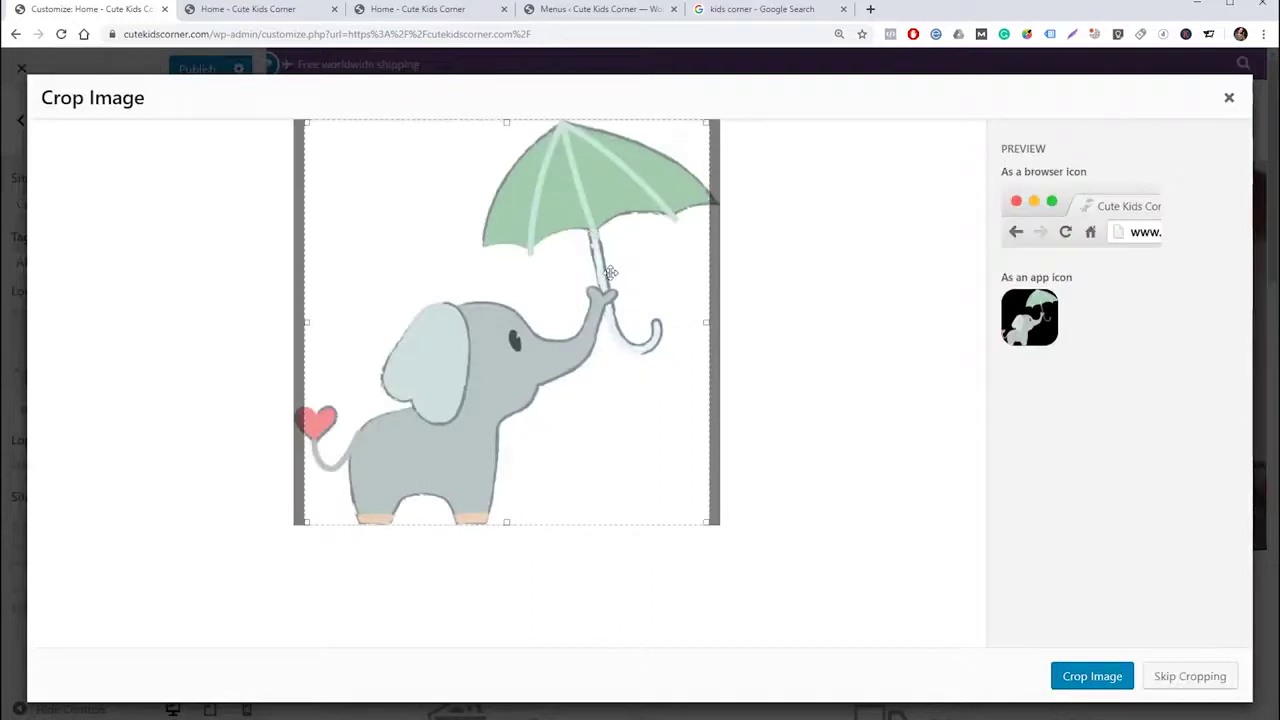
drag(610, 272, 598, 272)
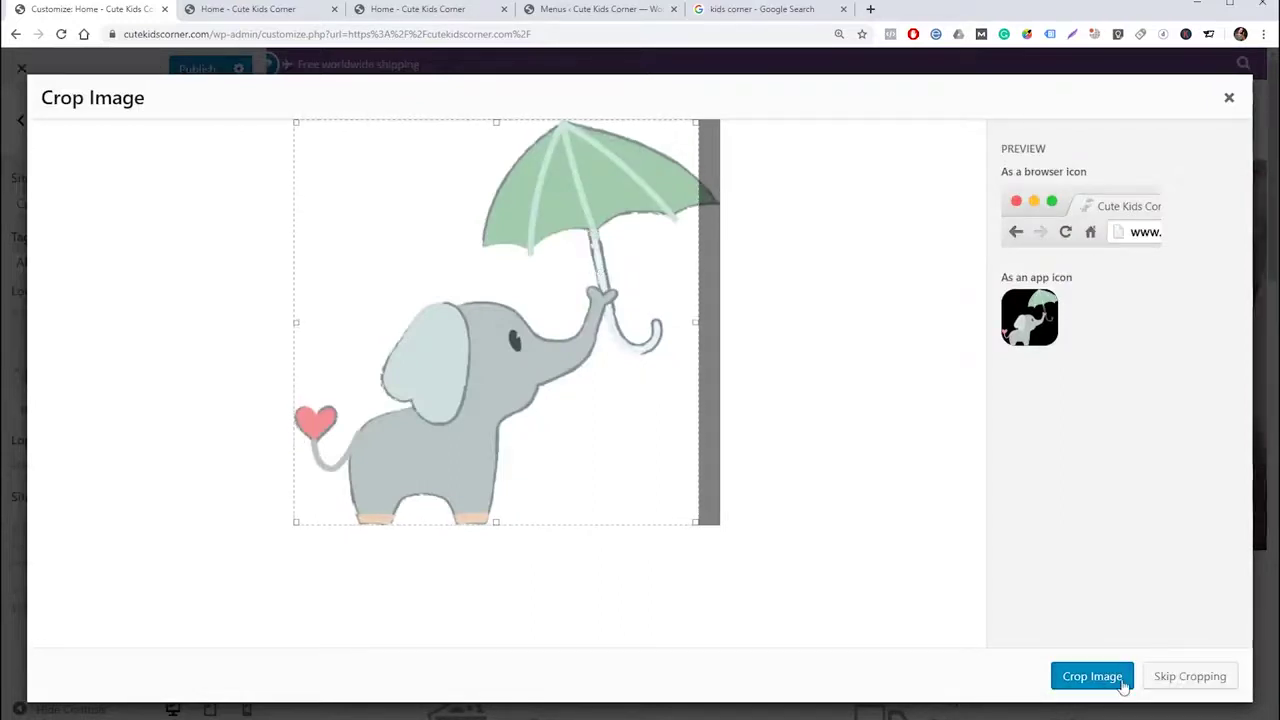
click(1092, 676)
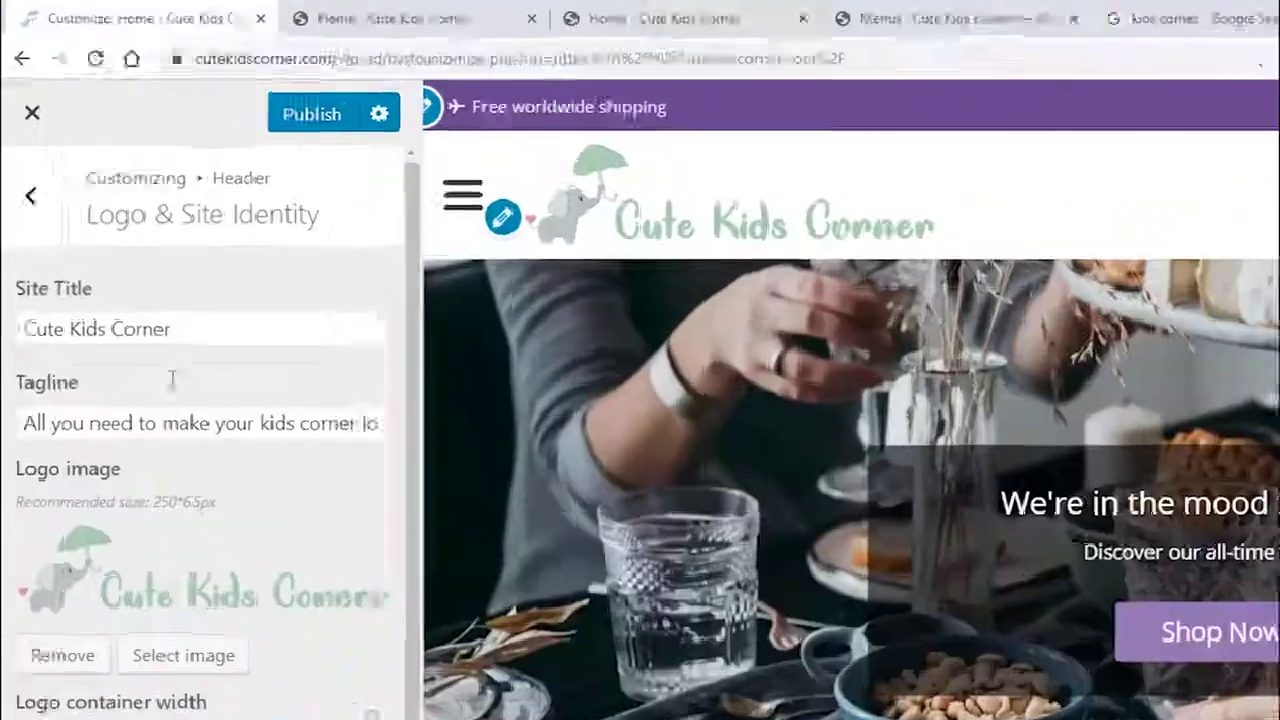
Step: Preview the site at tablet, mobile and desktop widths, then return to header settings
scroll(176, 422, down, 1)
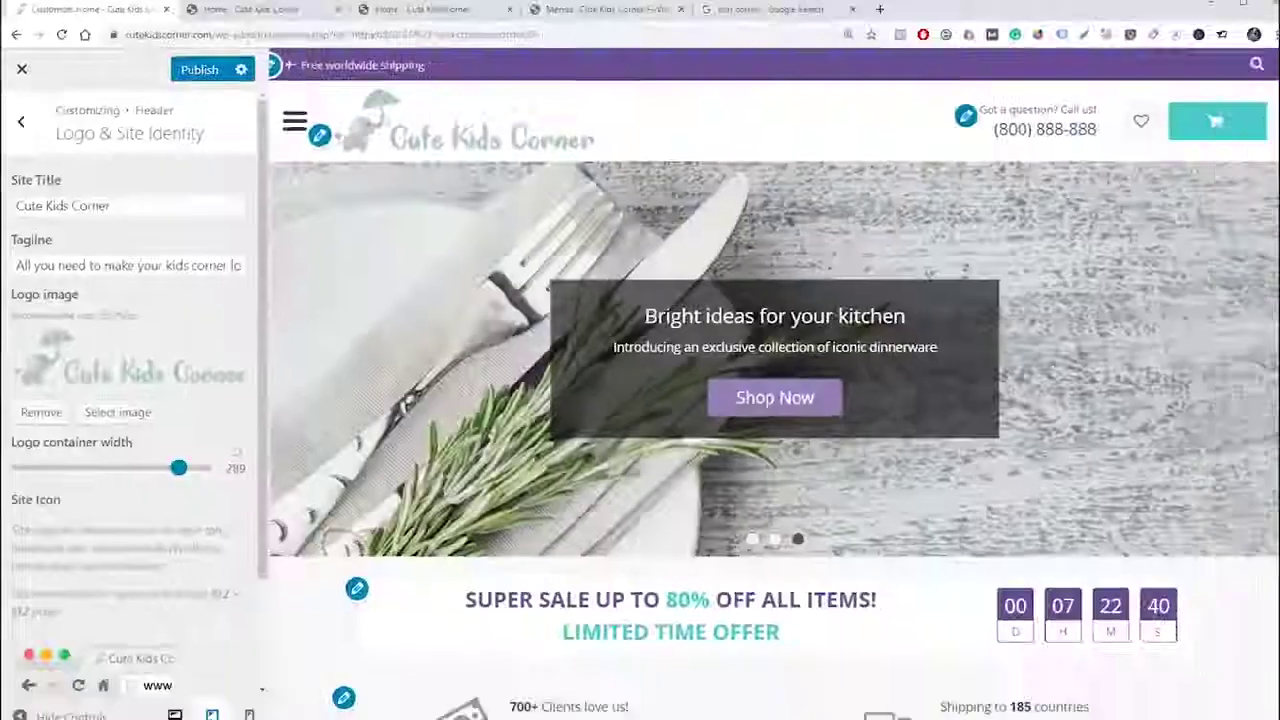
click(209, 709)
click(246, 709)
click(172, 709)
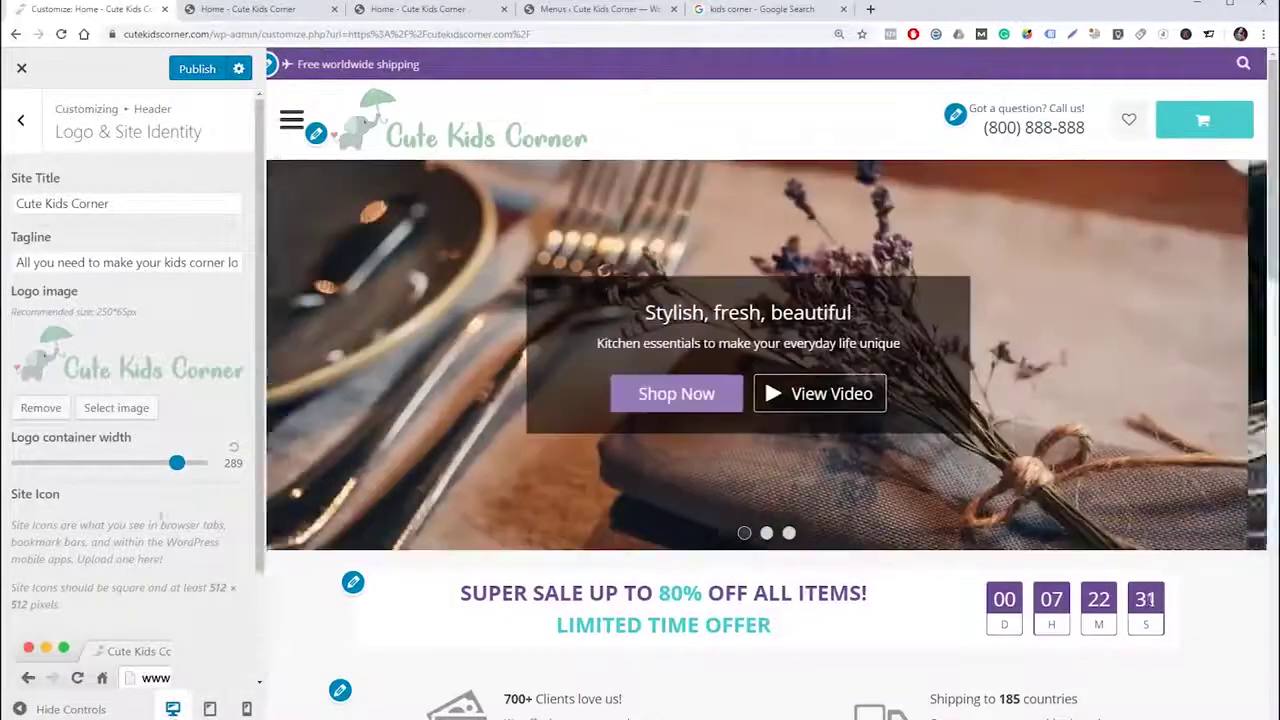
click(20, 120)
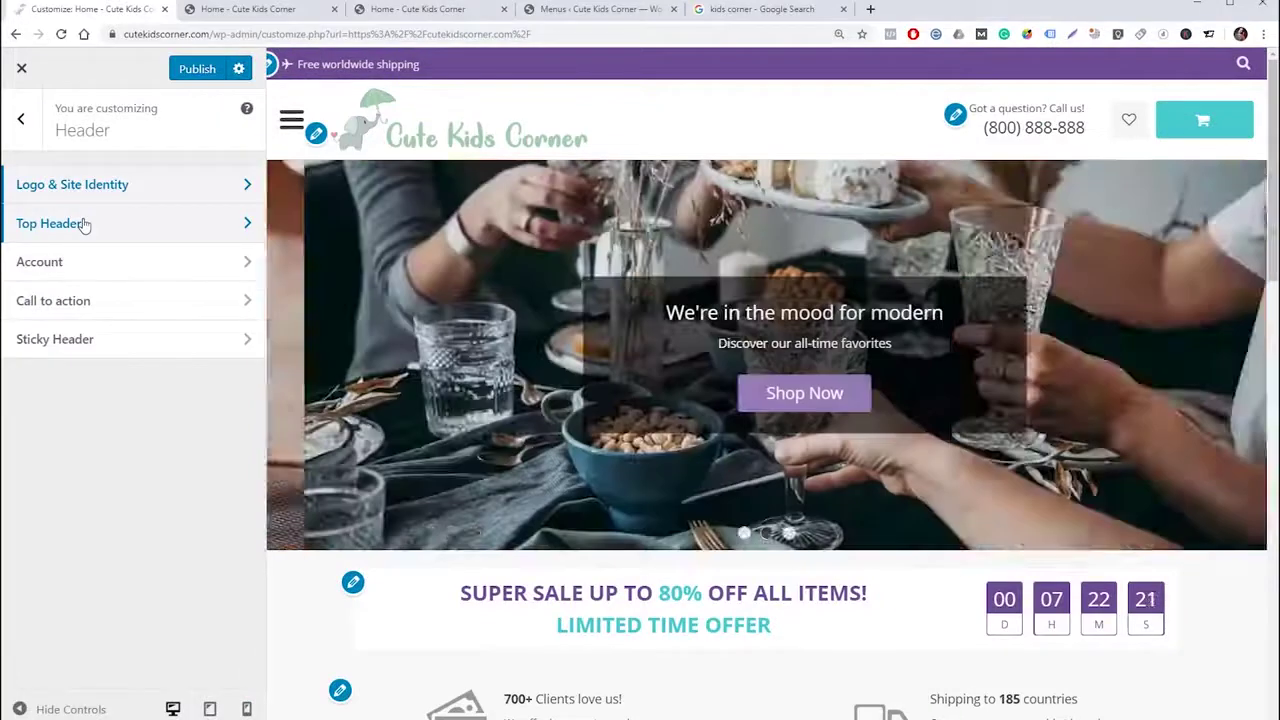
click(85, 224)
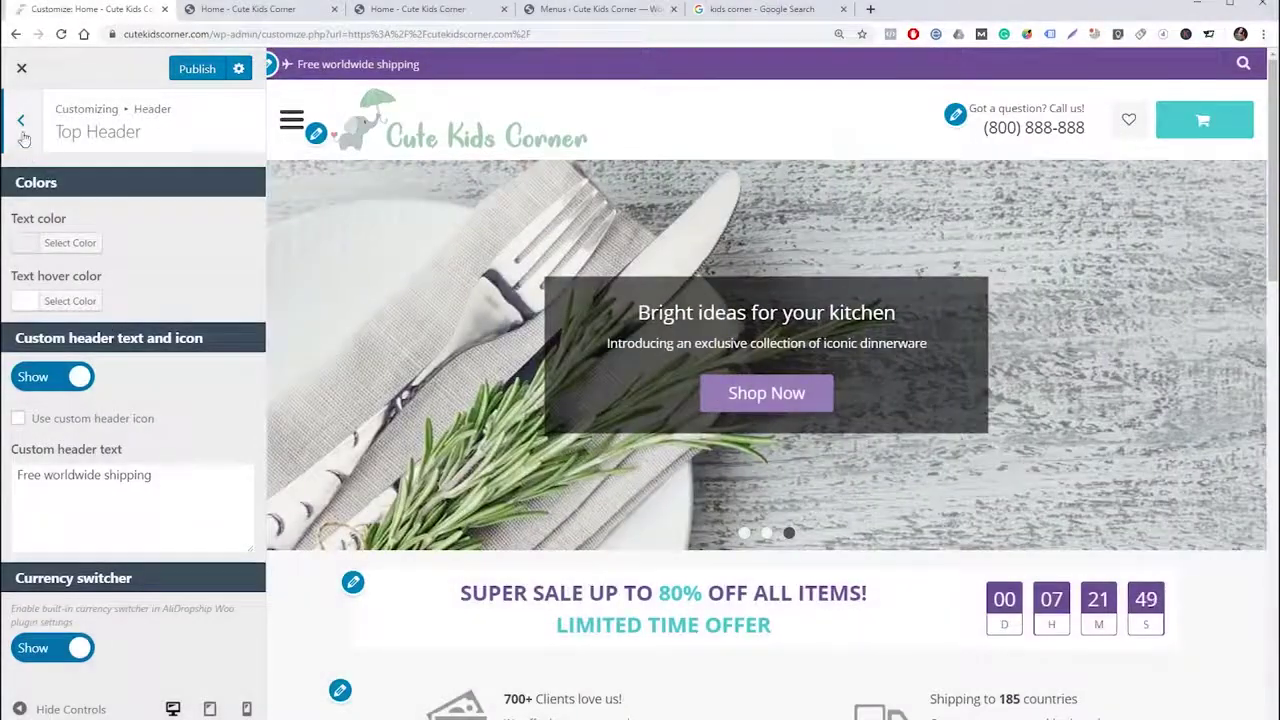
Step: Look through the top header, custom icon and account settings without changing anything
click(21, 121)
click(100, 225)
click(20, 414)
click(20, 414)
click(21, 121)
click(60, 262)
click(21, 121)
Step: Change the call-to-action text to 'Got a question? Text us!' and replace the phone number with the store's support e-mail
click(53, 300)
drag(105, 203, 152, 203)
text(Text us!)
triple_click(110, 259)
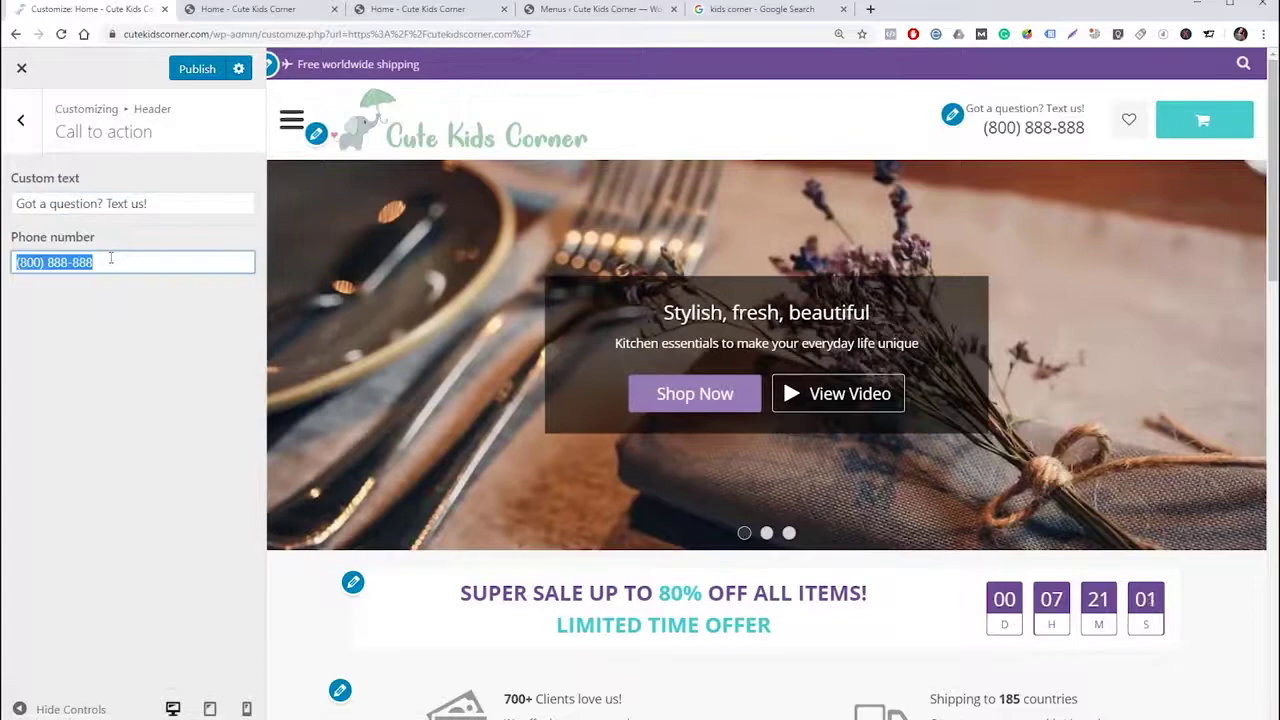
click(21, 121)
click(85, 241)
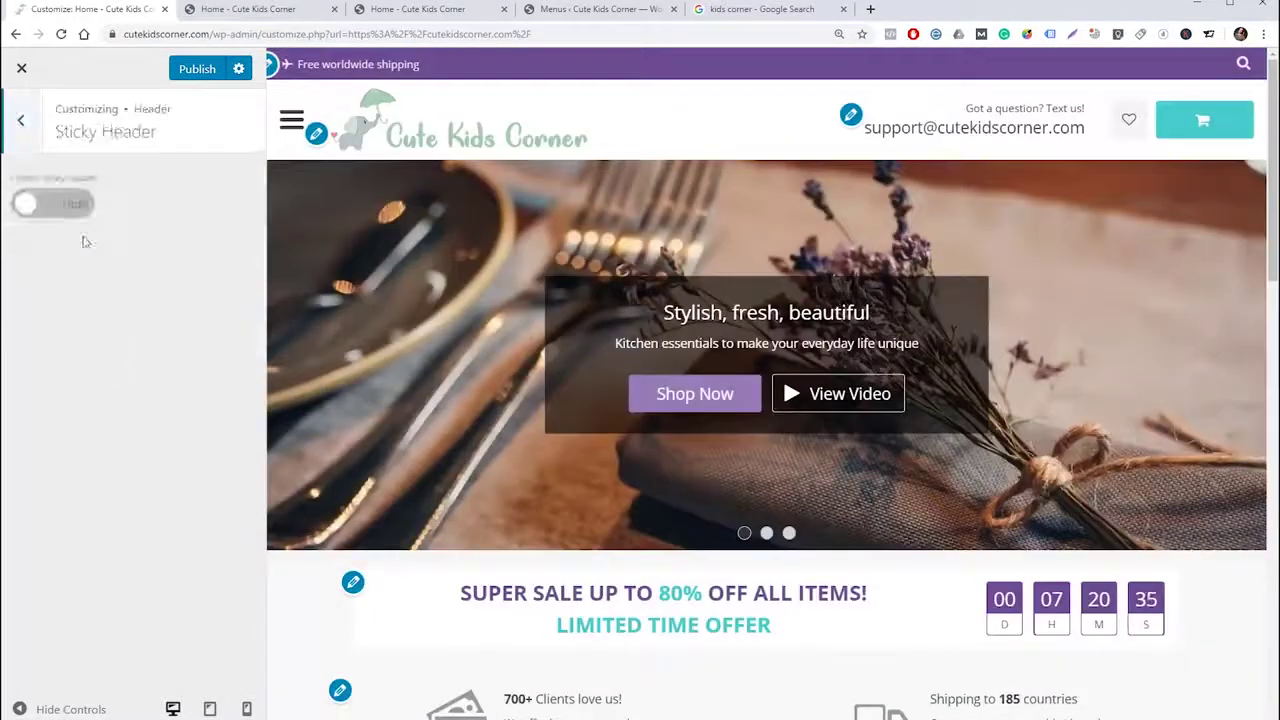
click(21, 121)
click(21, 121)
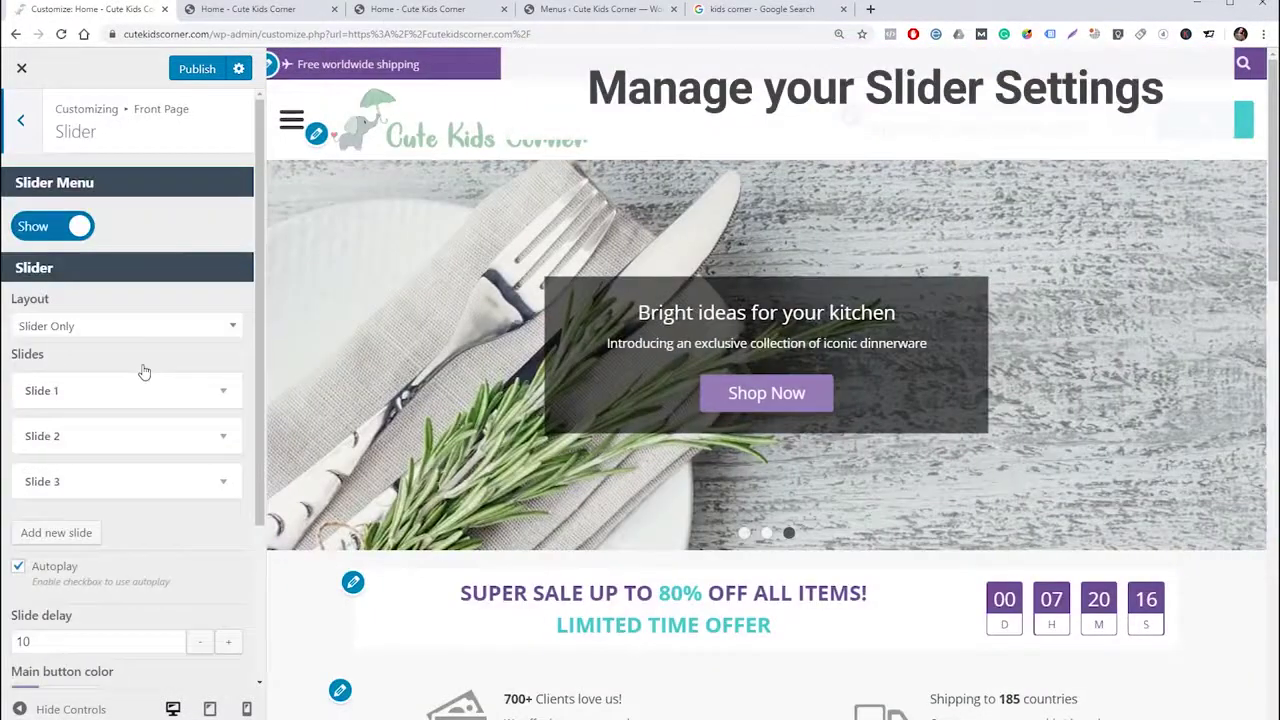
Step: Set the main slider button colour to light green #d1ddc8 and its hover colour to pink
scroll(143, 369, down, 3)
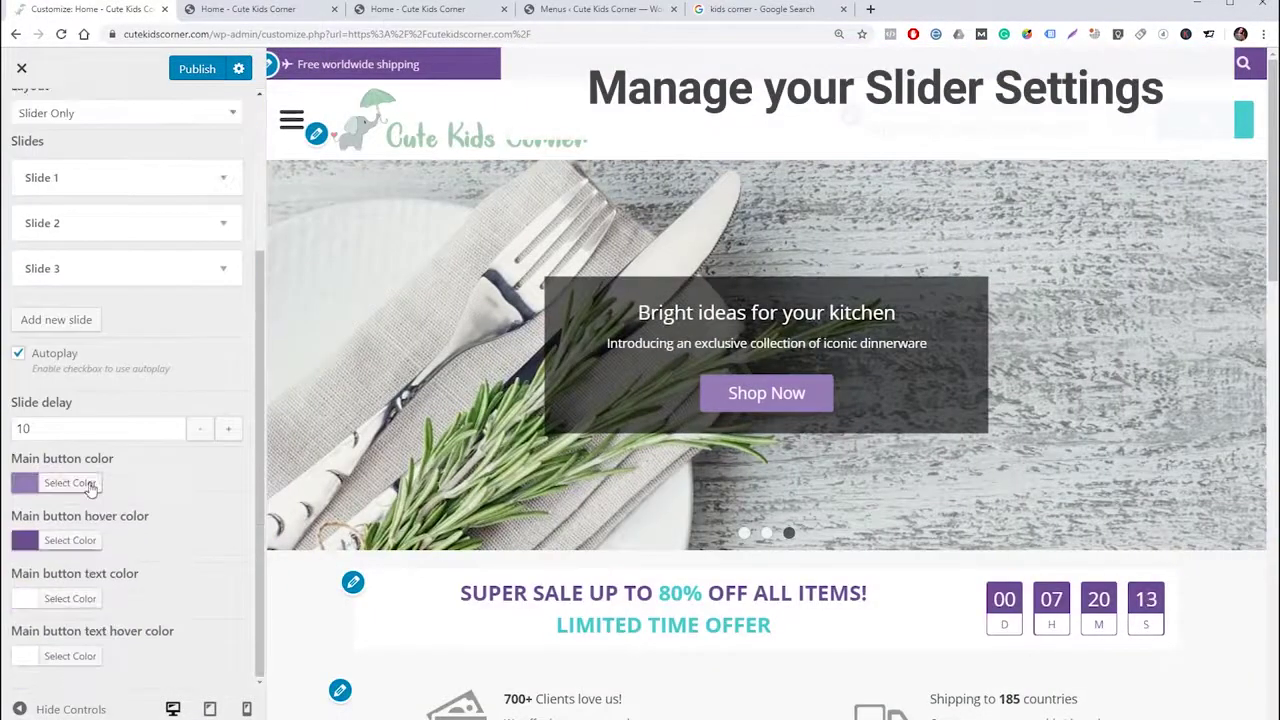
click(88, 484)
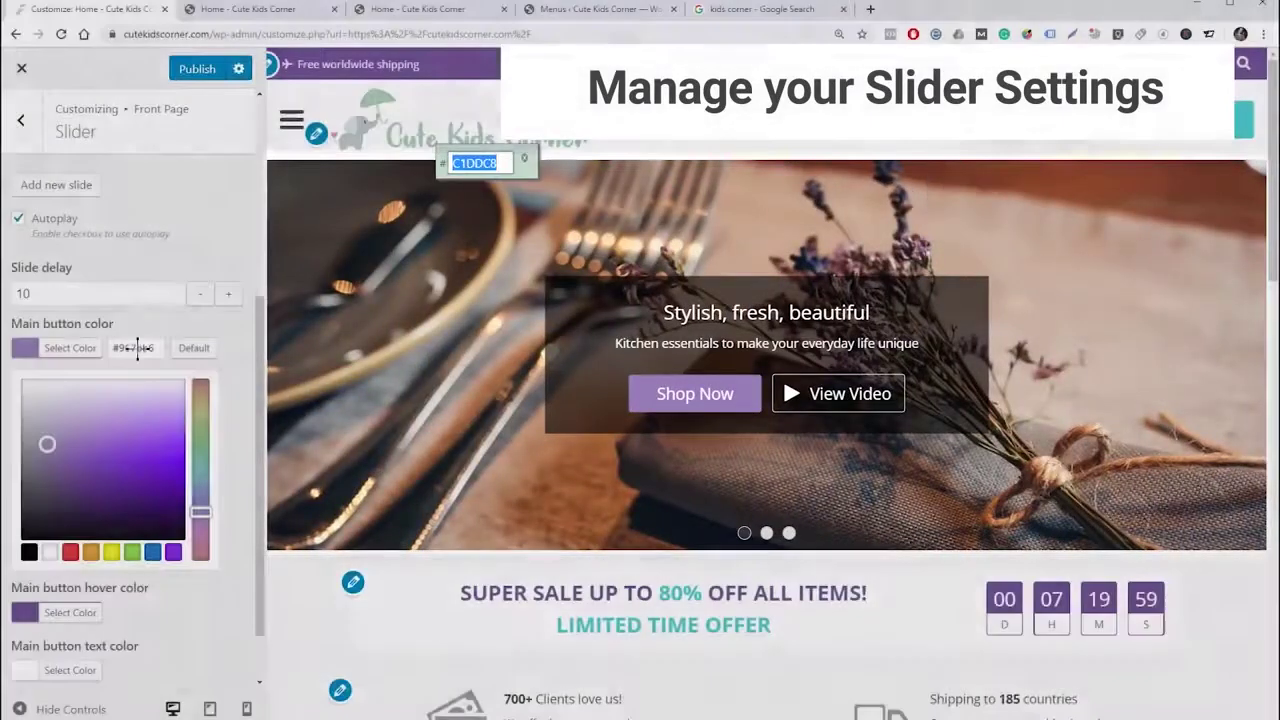
click(137, 343)
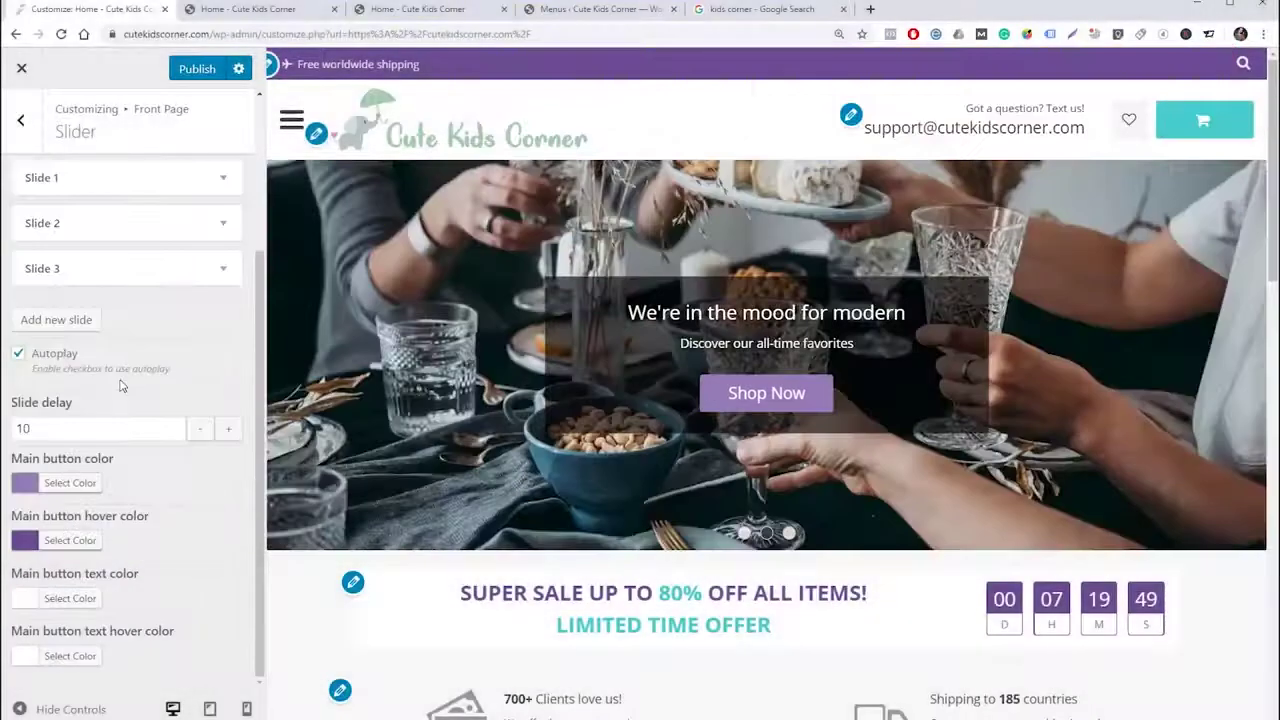
click(70, 482)
click(121, 347)
text(#d1ddc8)
click(70, 612)
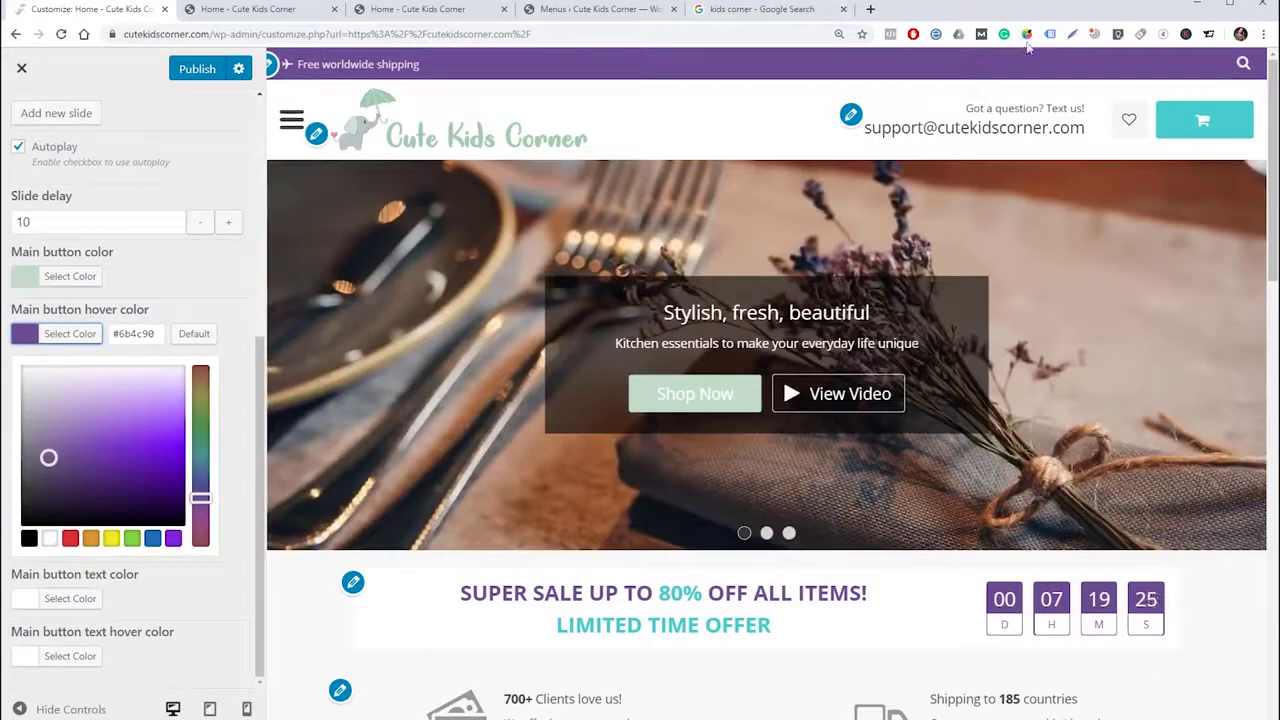
click(1027, 34)
click(985, 62)
click(126, 535)
key(ctrl+v)
click(166, 503)
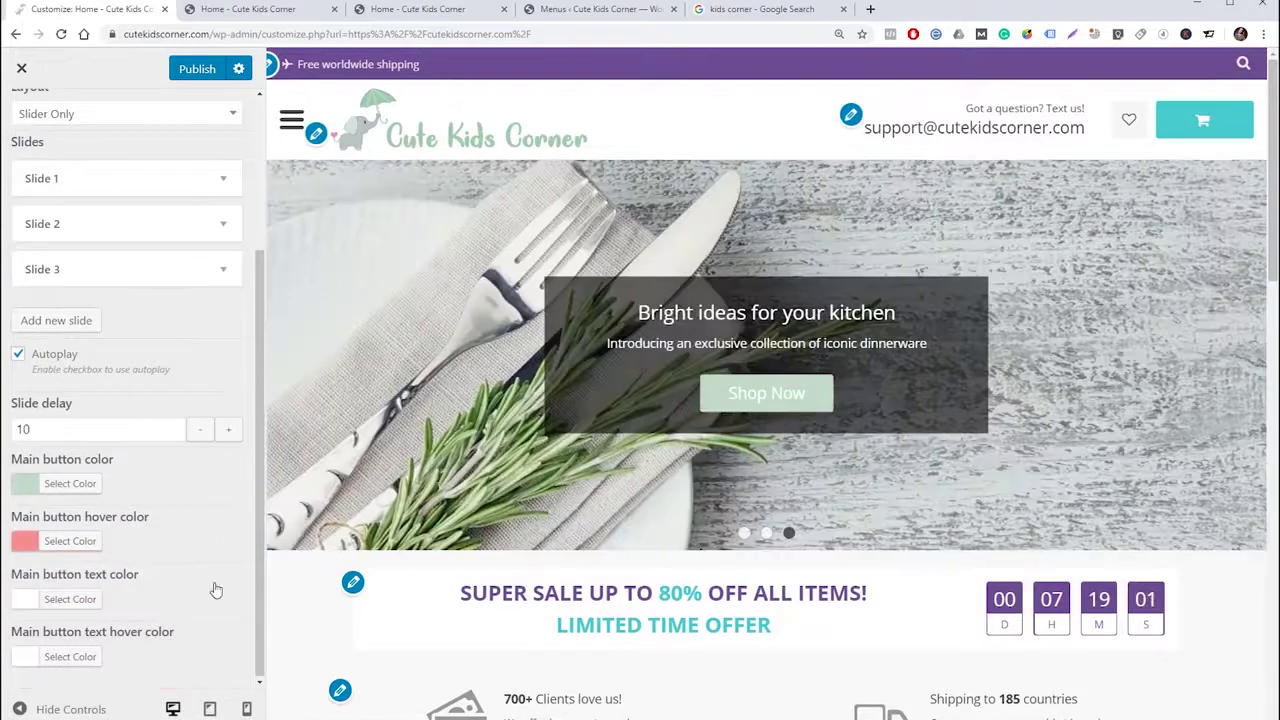
Step: Switch the homepage slider layout to Slider + 2 banners
scroll(260, 600, up, 5)
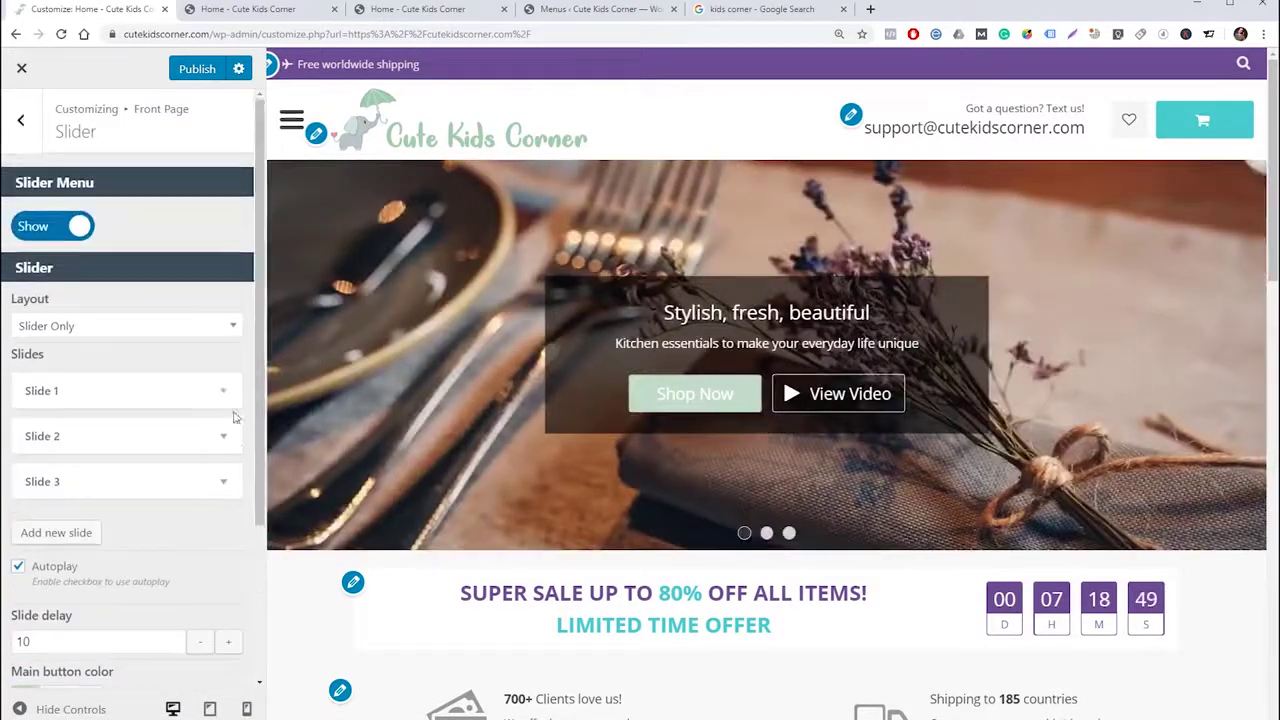
click(200, 326)
click(210, 436)
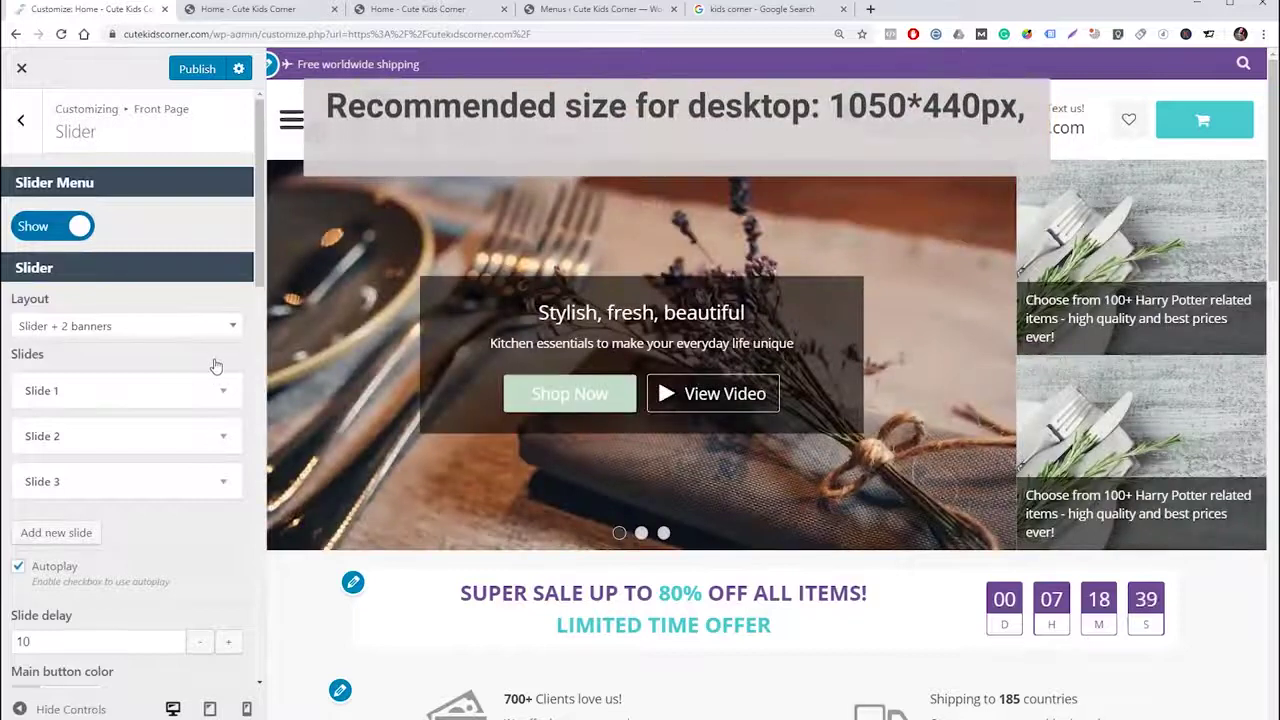
Step: Use the zebra, giraffe and koala picture as Slide 1's desktop and mobile image
click(215, 390)
click(190, 521)
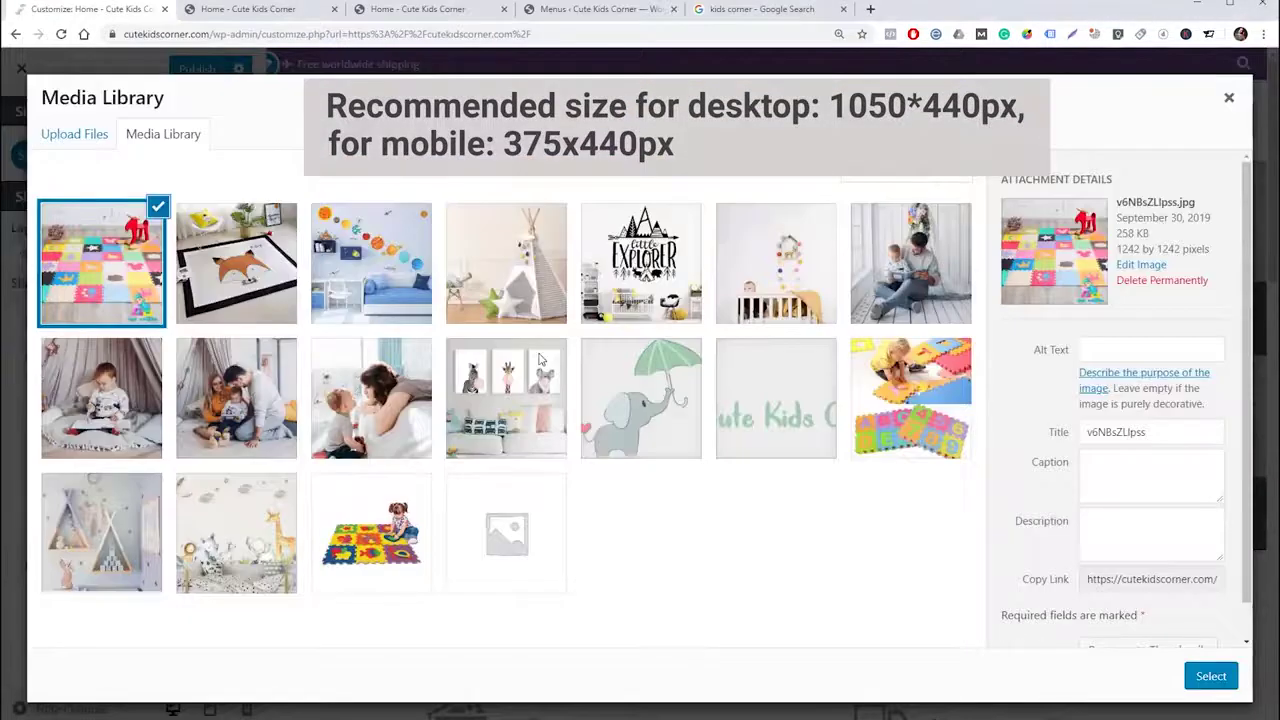
click(538, 360)
click(1211, 676)
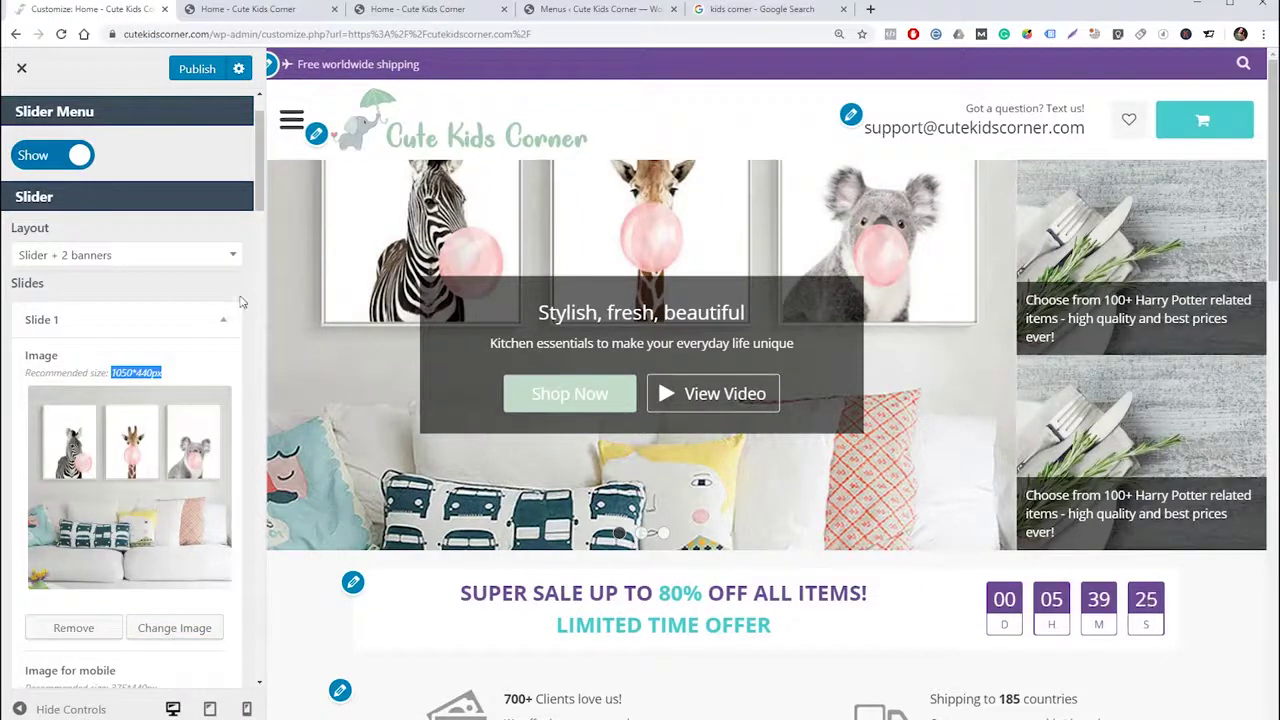
scroll(240, 302, down, 3)
click(165, 540)
click(505, 420)
click(1211, 676)
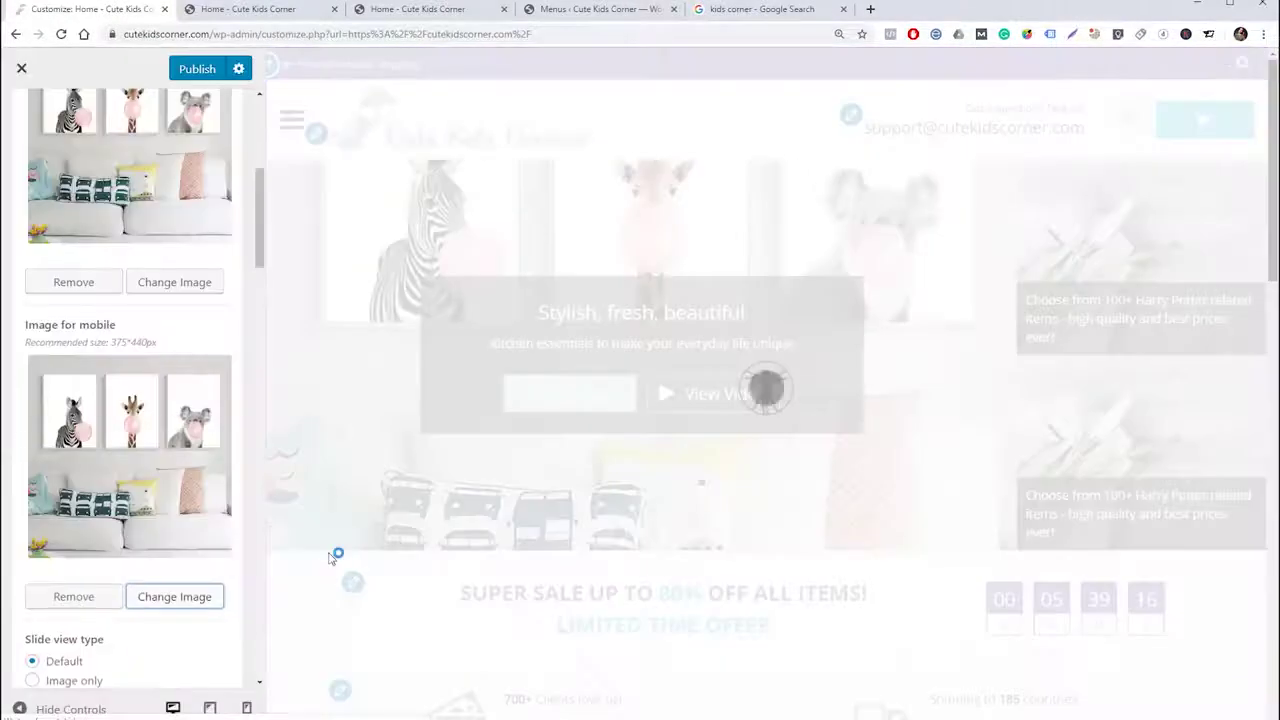
Step: Title Slide 1 'Cute kids room decor' and remove its second button and that button's URL
scroll(262, 327, down, 4)
drag(172, 392, 18, 418)
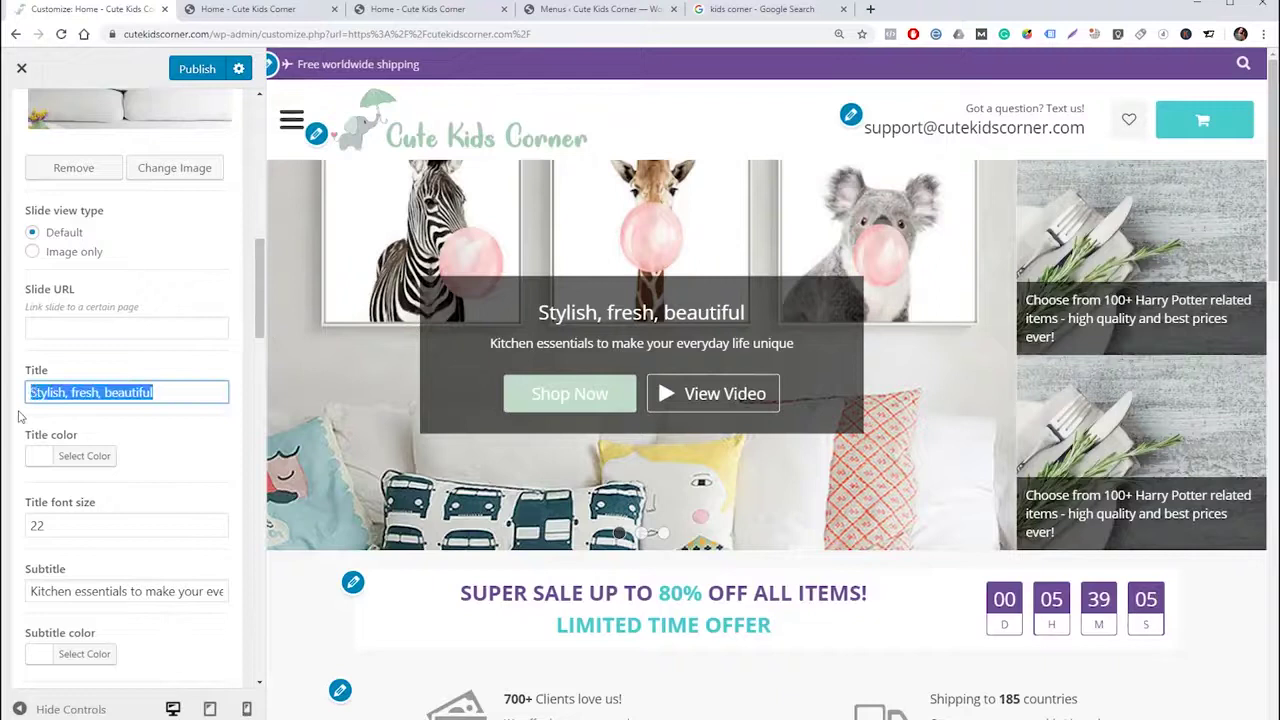
text(Cute kids room decor)
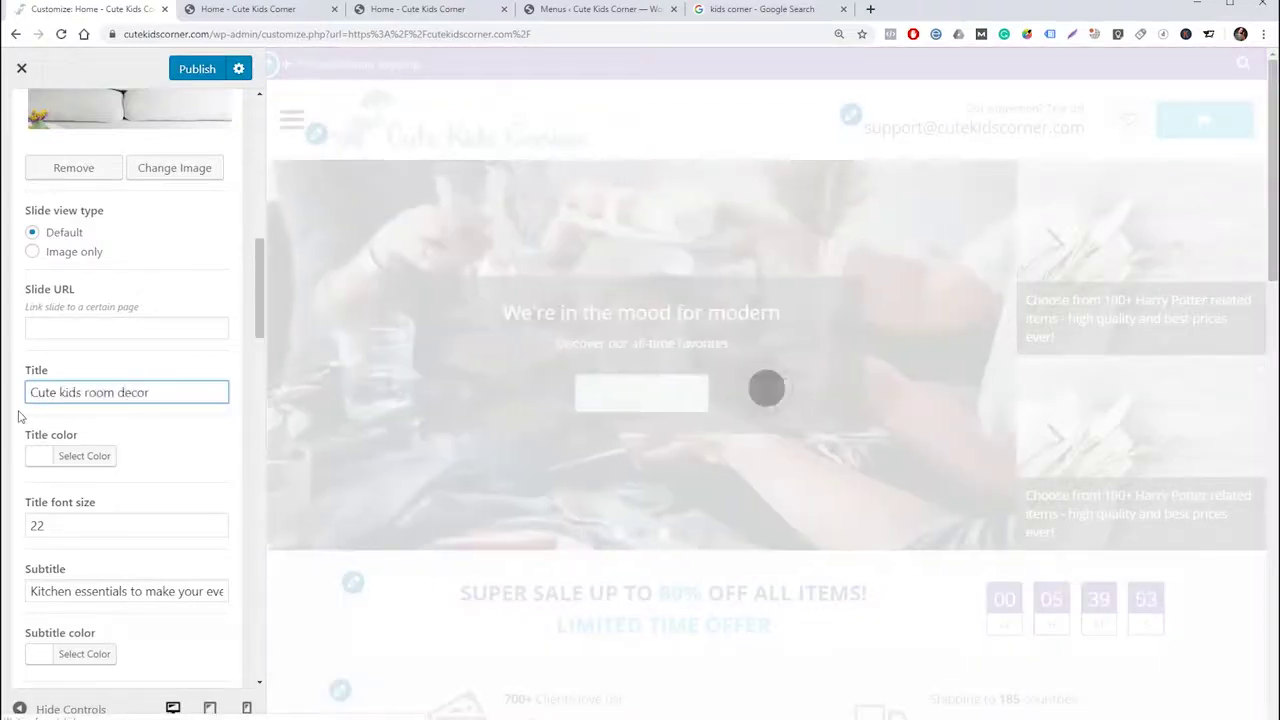
scroll(75, 591, down, 6)
click(32, 337)
triple_click(190, 497)
key(BackSpace)
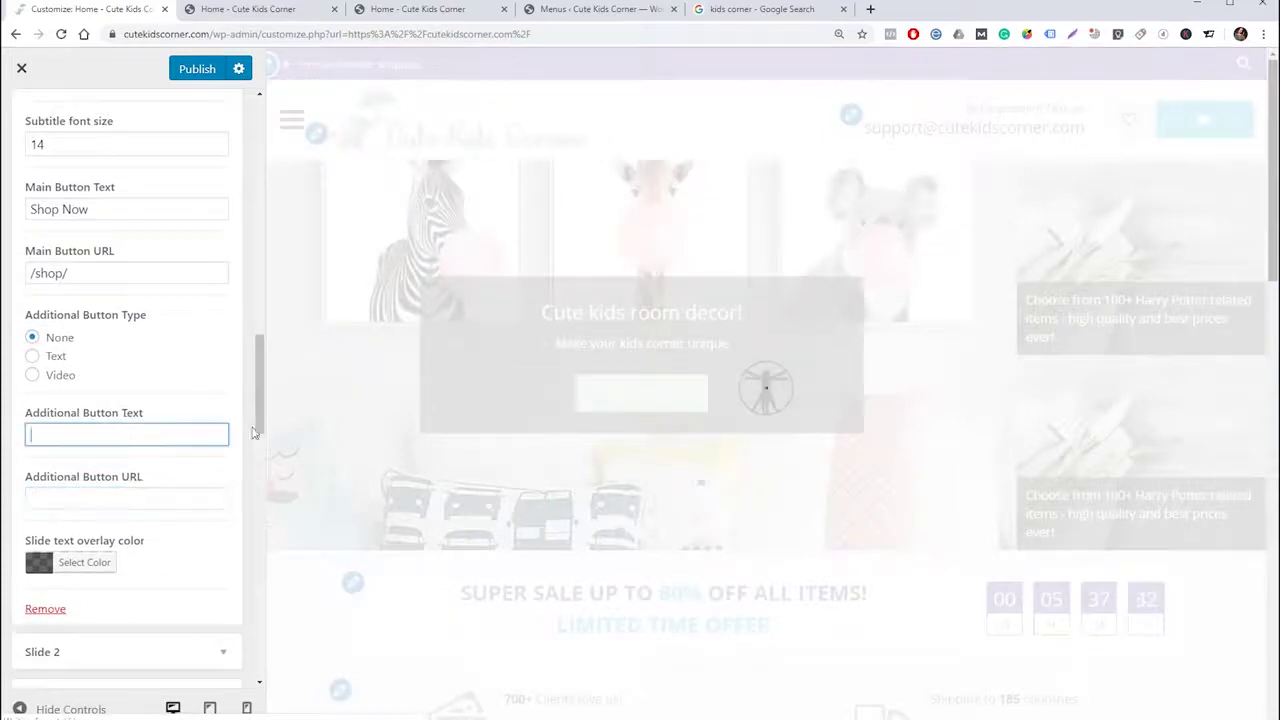
scroll(253, 432, down, 4)
Step: Set the teepee photo as Slide 2's image and bring up the Super Sale Banner settings
click(130, 433)
click(158, 645)
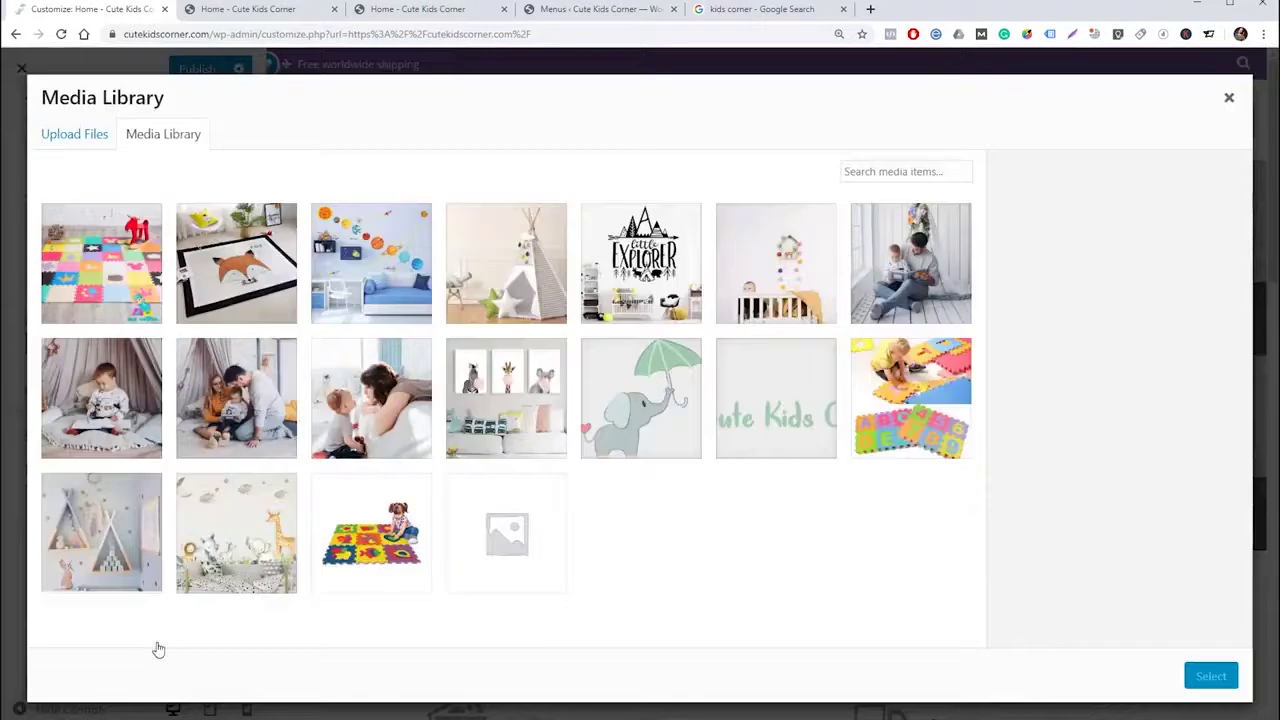
click(561, 289)
click(1211, 676)
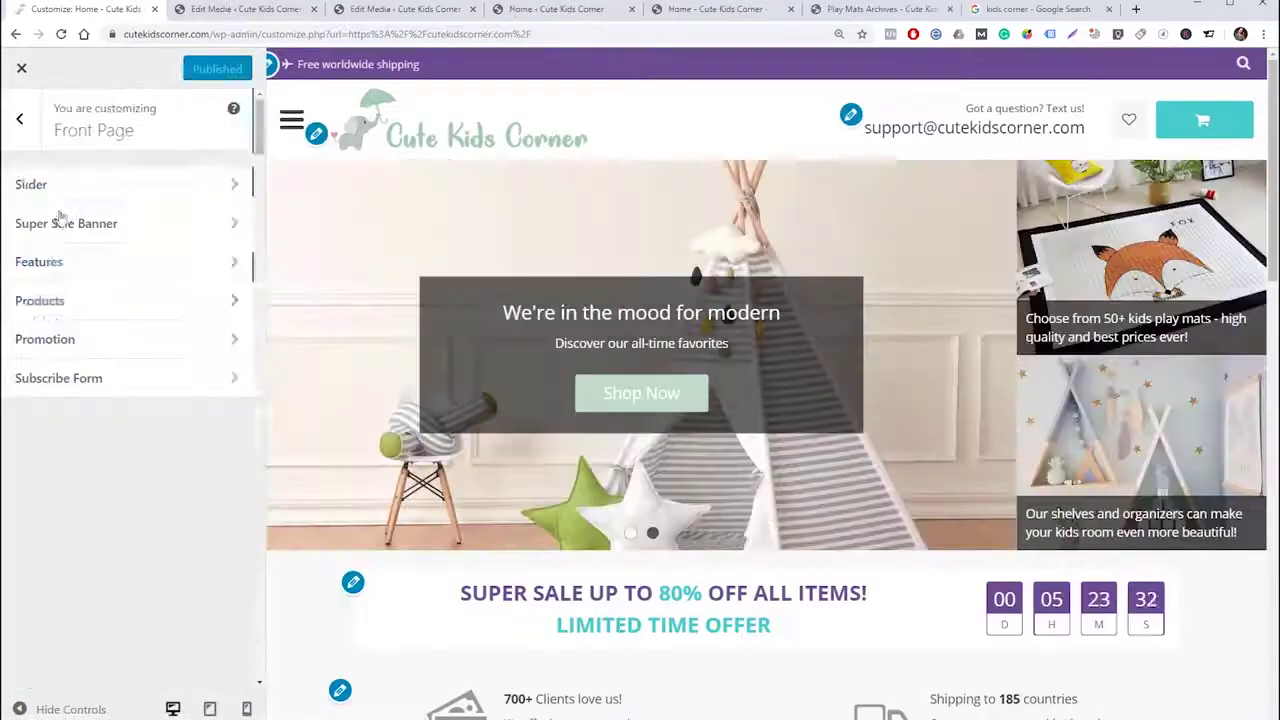
click(55, 217)
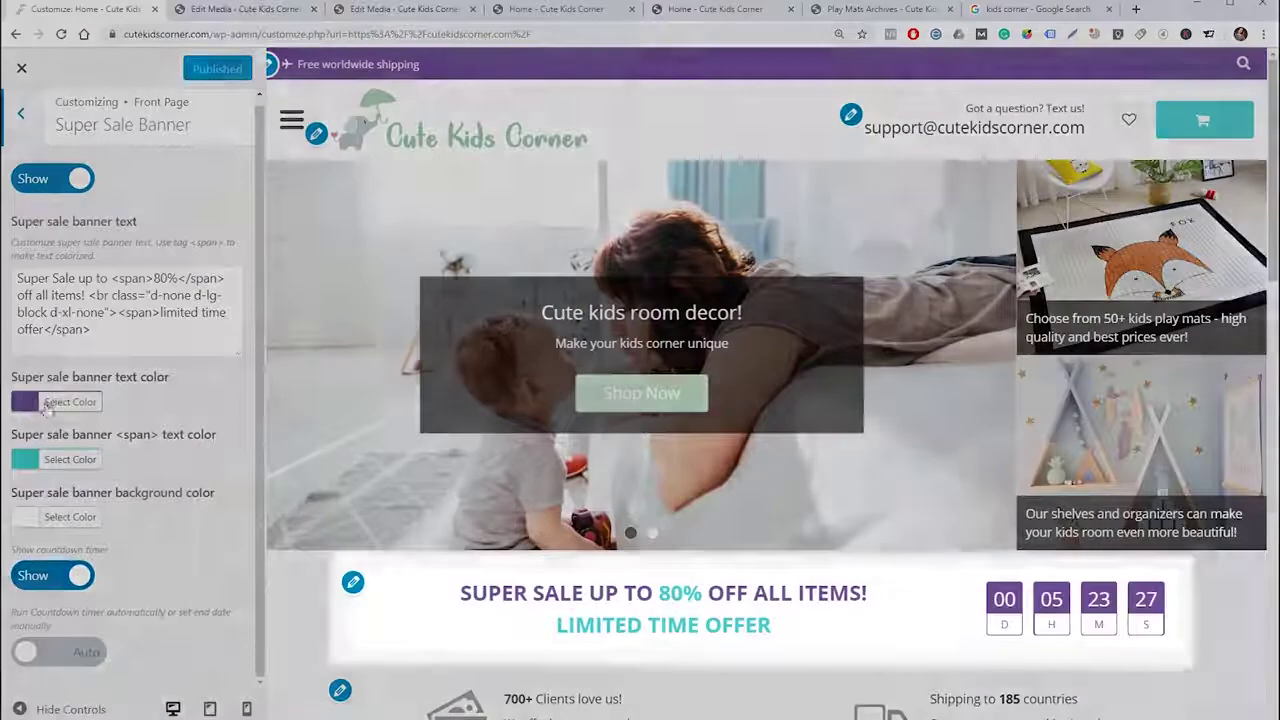
click(55, 408)
Step: Set the banner text colour to #4b748f and the span text to #46cccc, then publish
drag(200, 563, 200, 535)
scroll(130, 450, down, 2)
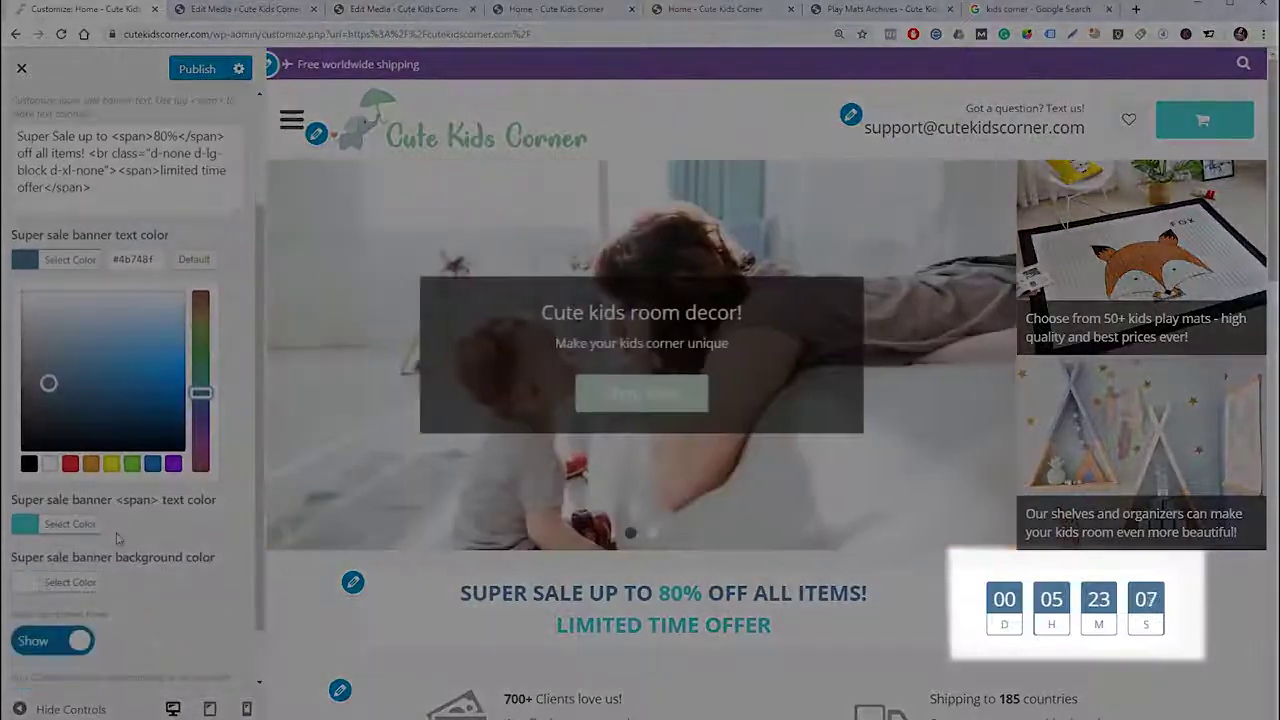
click(70, 451)
drag(201, 378, 202, 383)
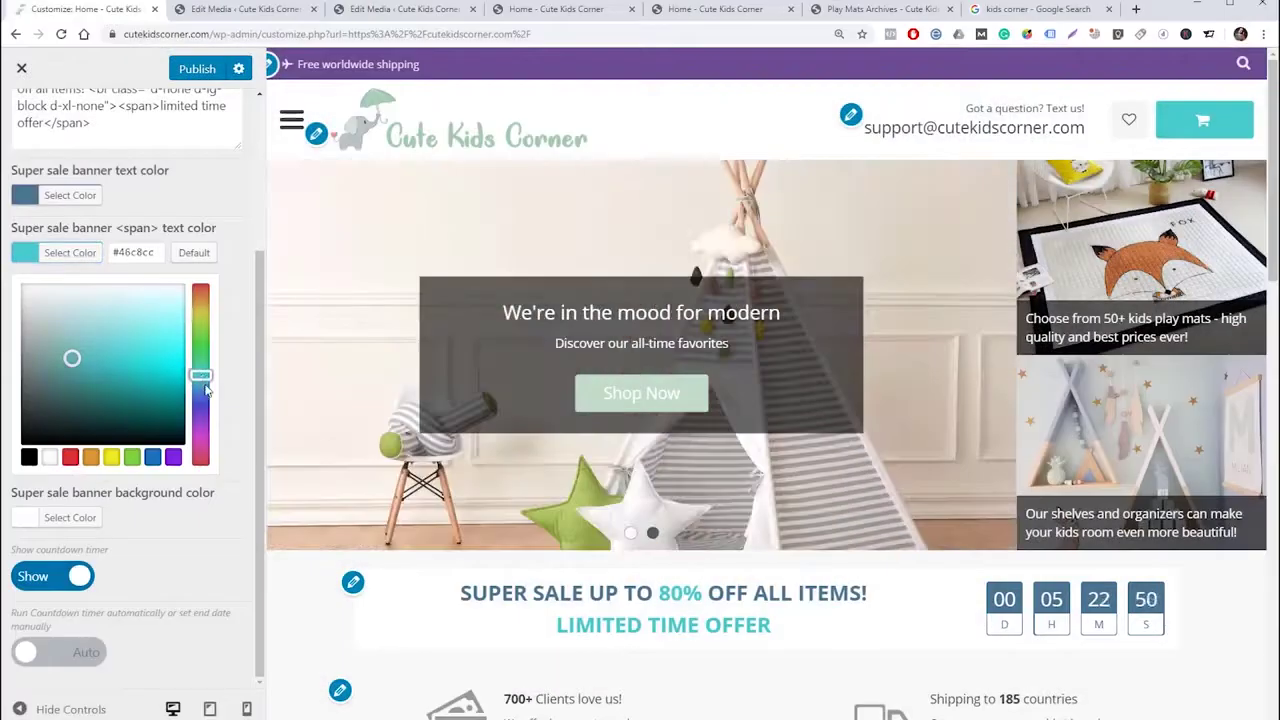
click(155, 611)
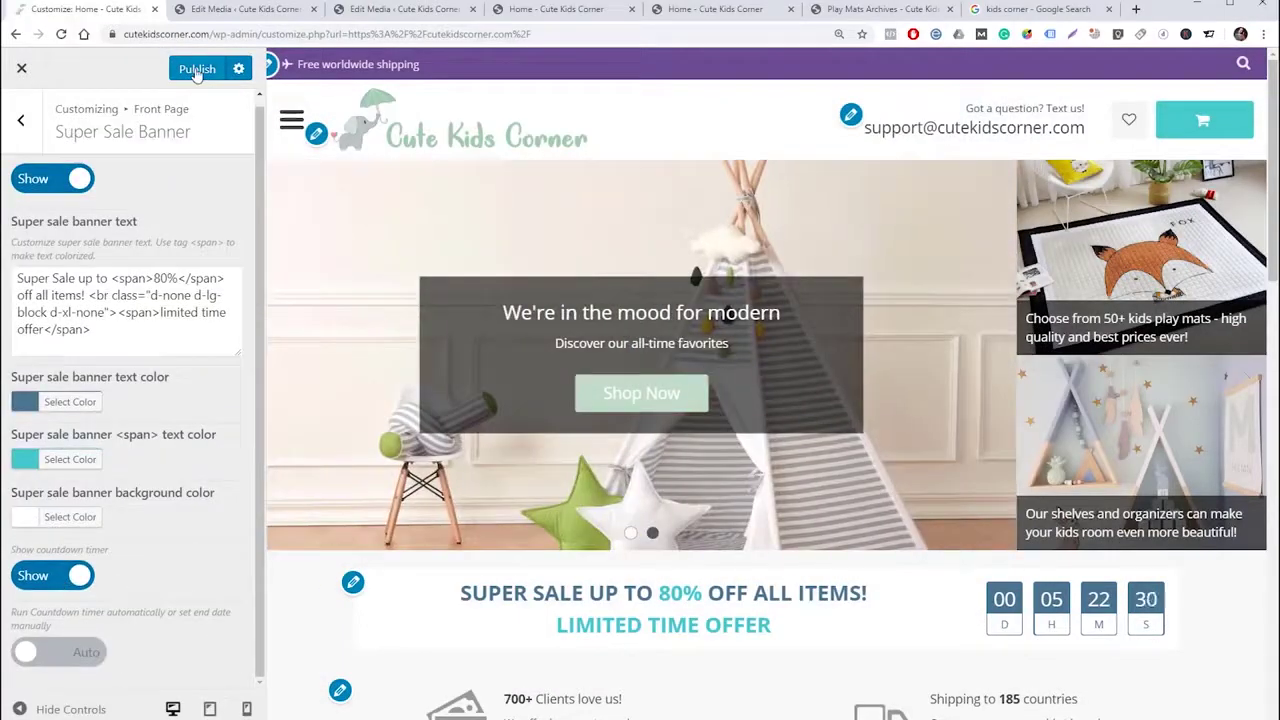
click(197, 70)
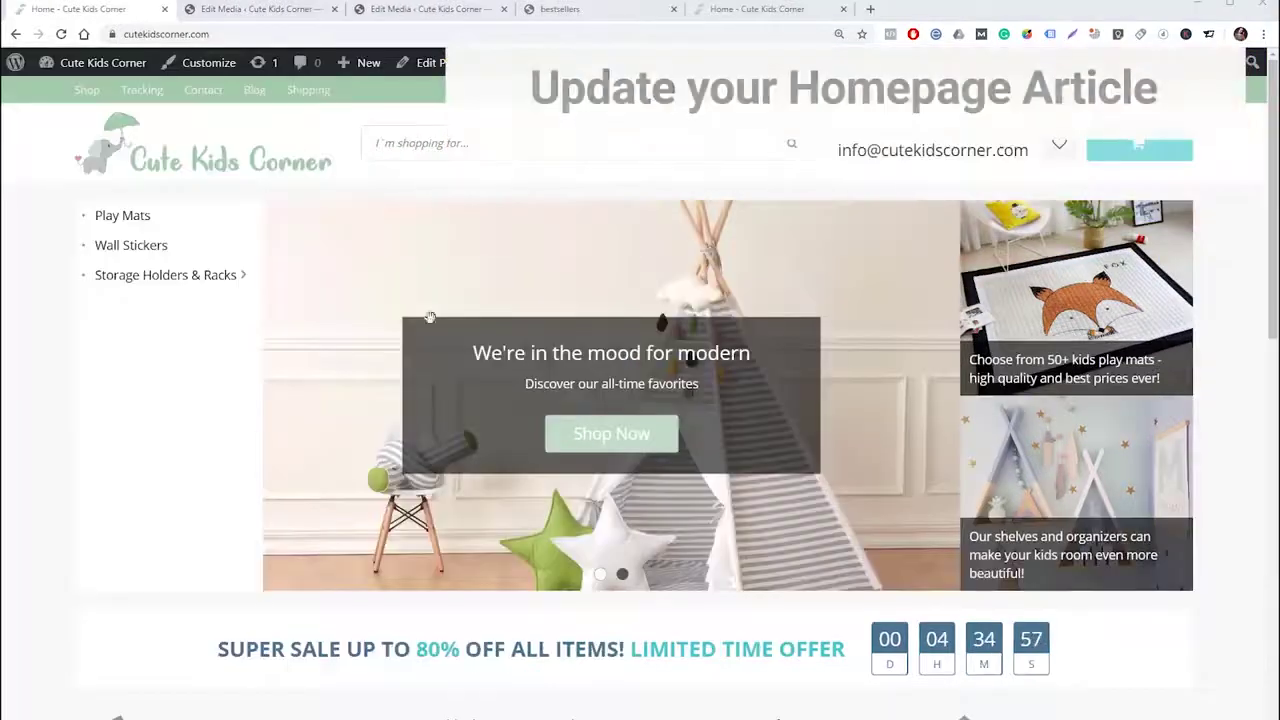
Step: Replace the Home page article with the 'Welcome to the Cute Kids' Corner Shop!' text and update the page
scroll(430, 317, down, 10)
scroll(1207, 246, up, 6)
scroll(1207, 246, up, 3)
scroll(640, 400, down, 10)
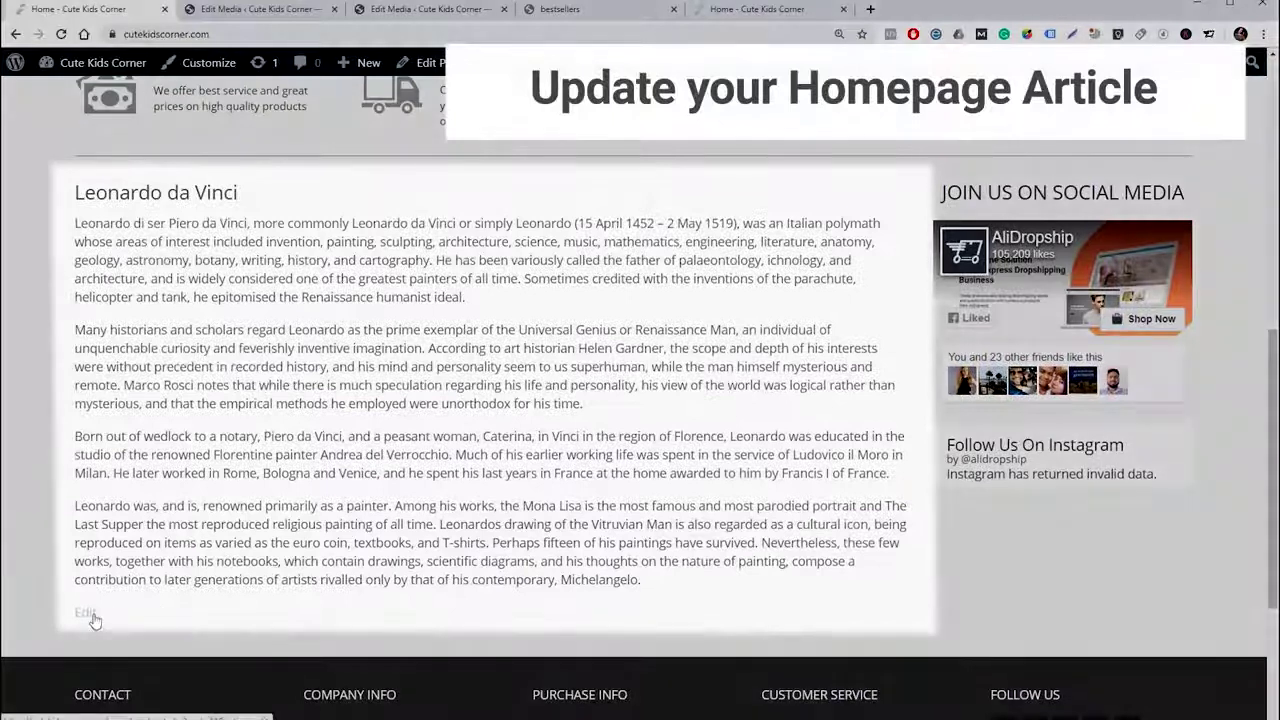
click(88, 614)
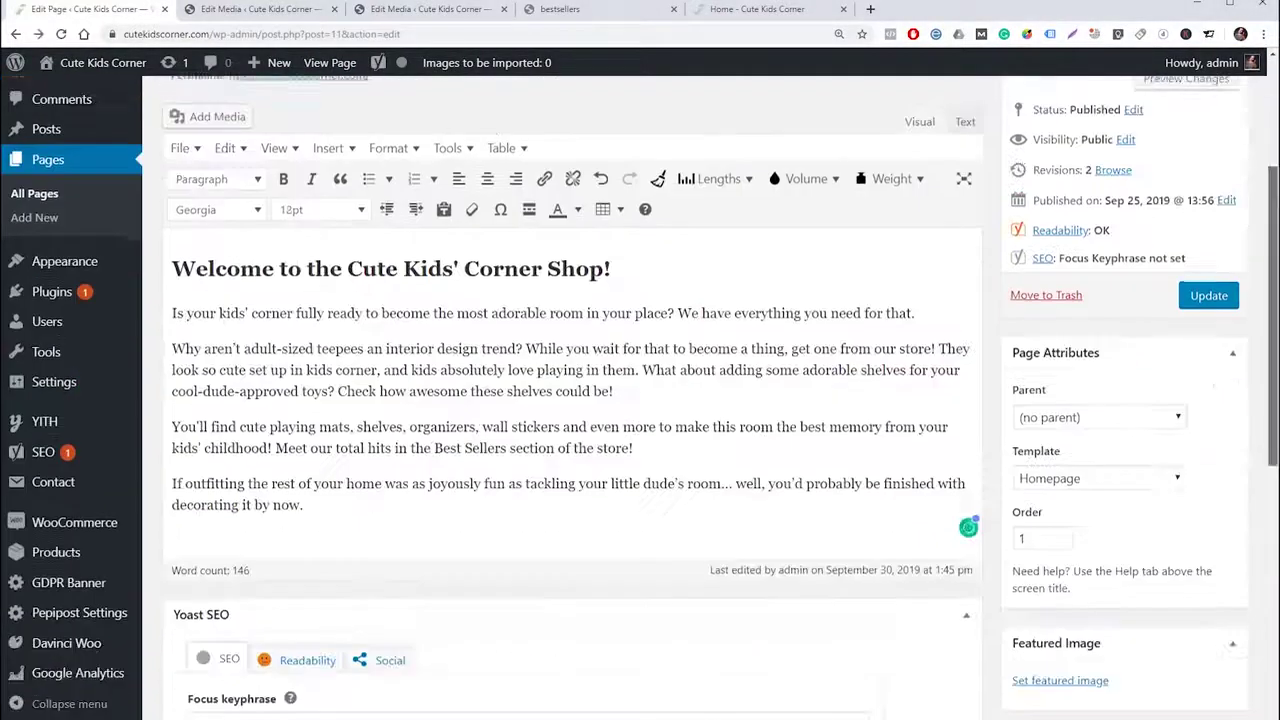
click(1212, 291)
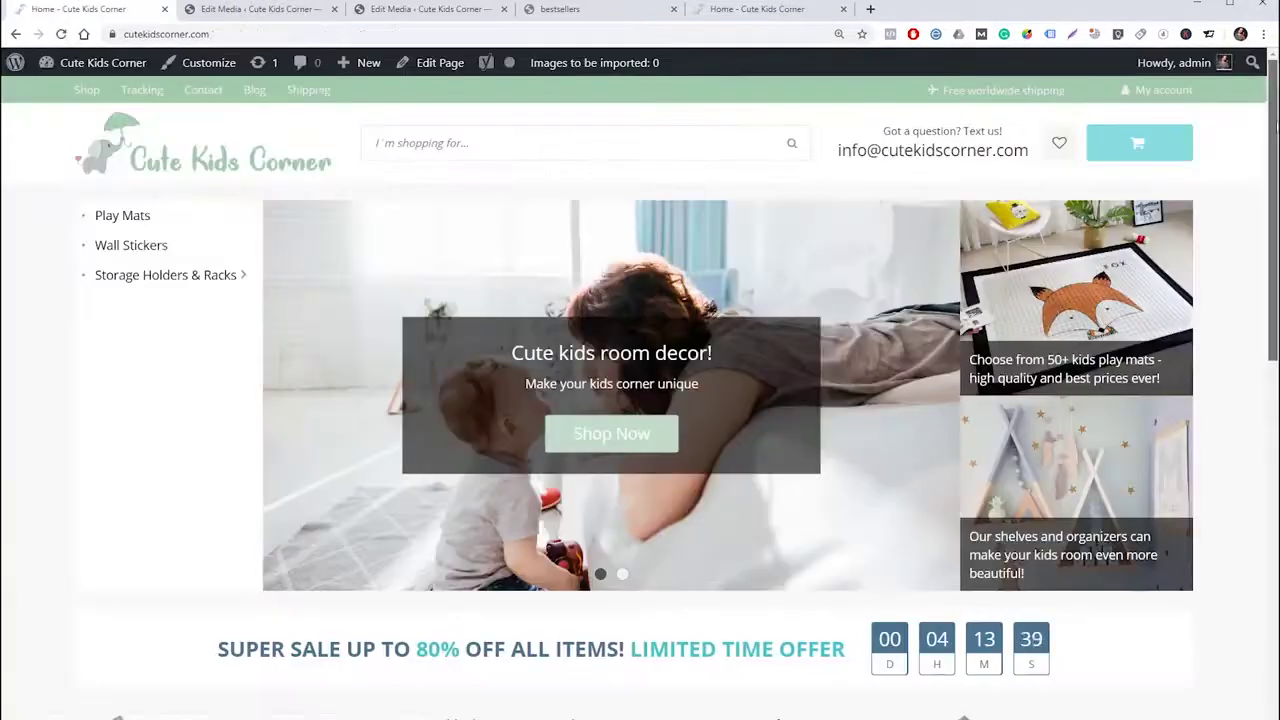
scroll(207, 72, down, 7)
click(207, 64)
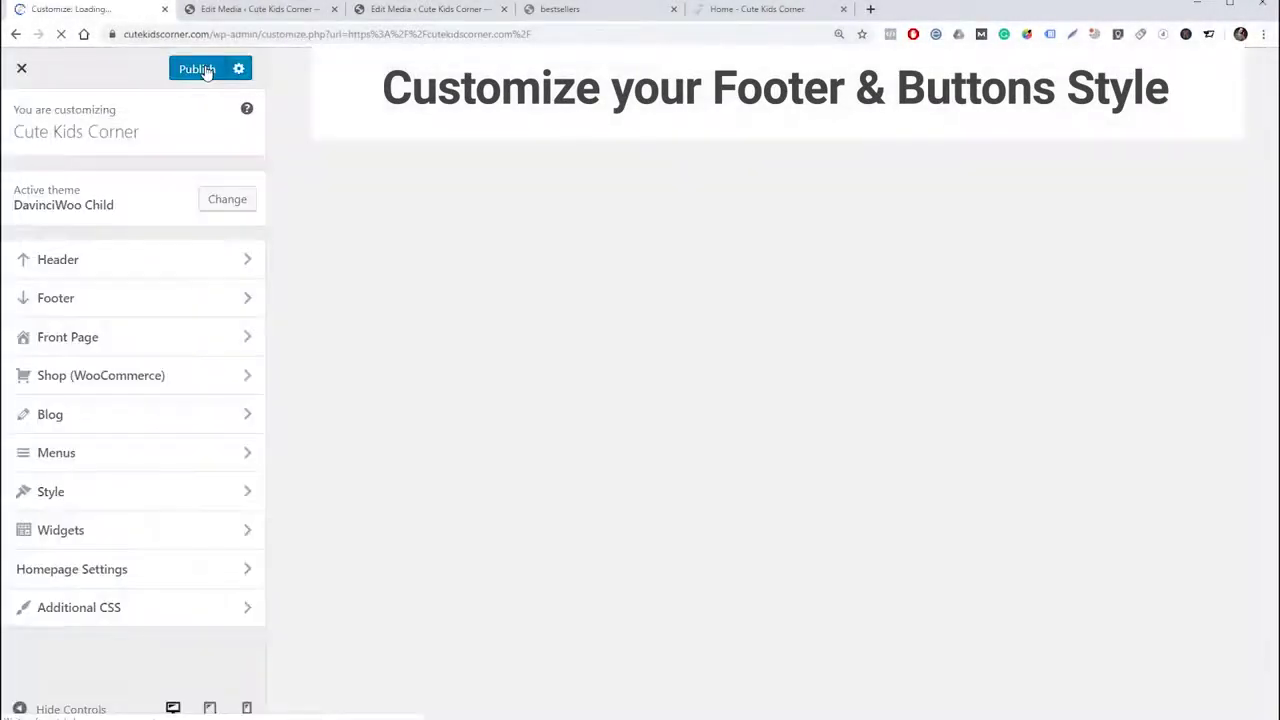
Step: Review the Customizer footer settings, then exit the Customizer without saving
click(207, 298)
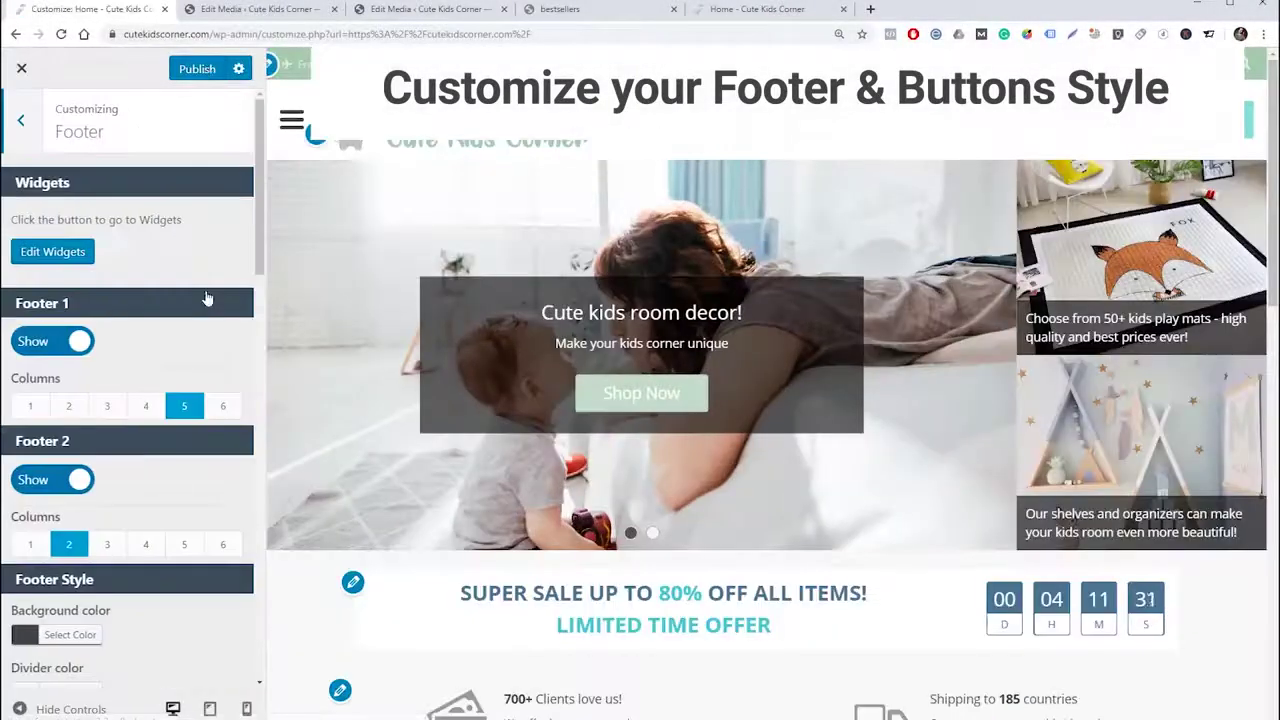
drag(262, 232, 276, 680)
scroll(130, 400, up, 10)
click(16, 125)
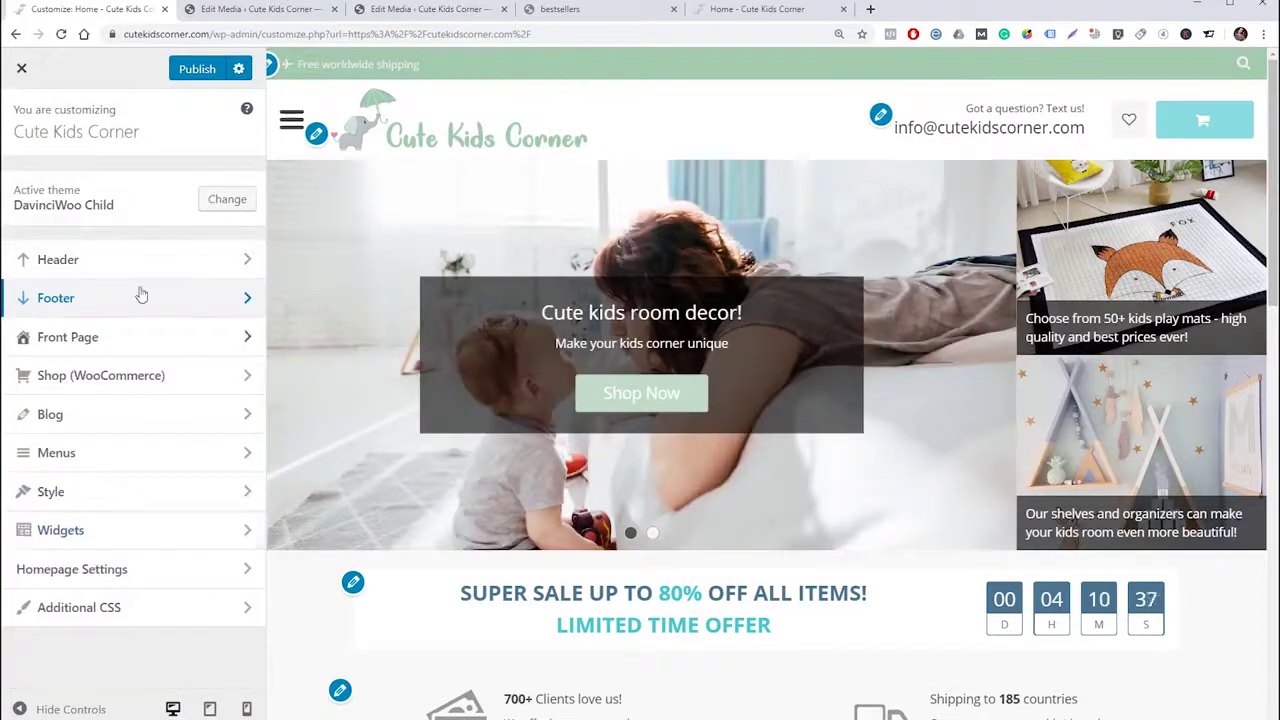
click(21, 68)
click(705, 132)
Step: Go to the admin Dashboard and browse the site's Pages list
mouse_move(90, 58)
click(70, 92)
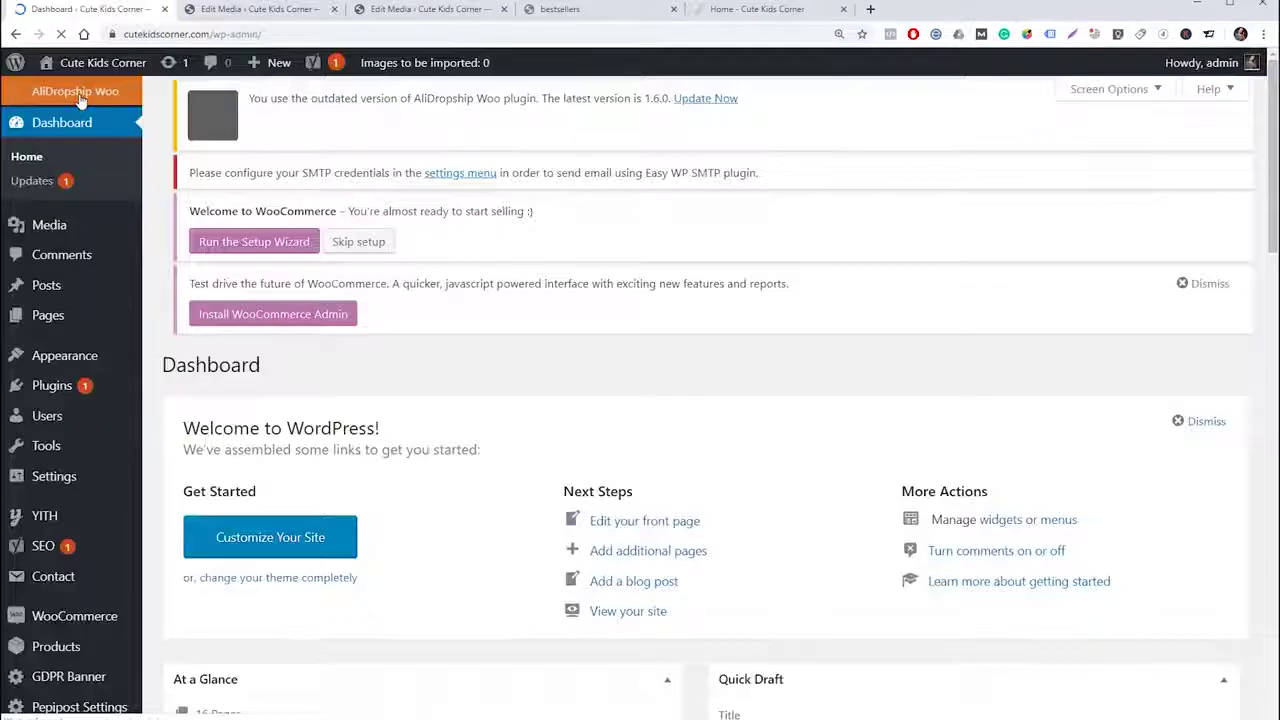
click(80, 322)
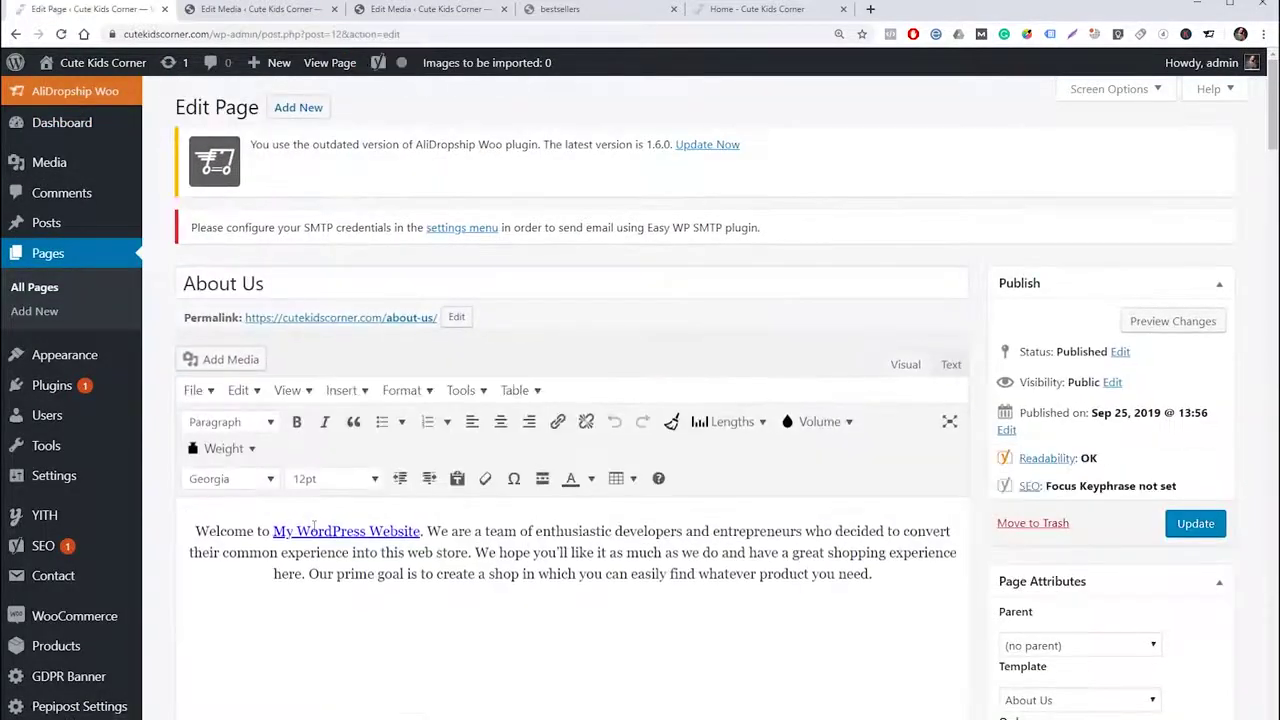
drag(276, 535, 420, 533)
click(527, 519)
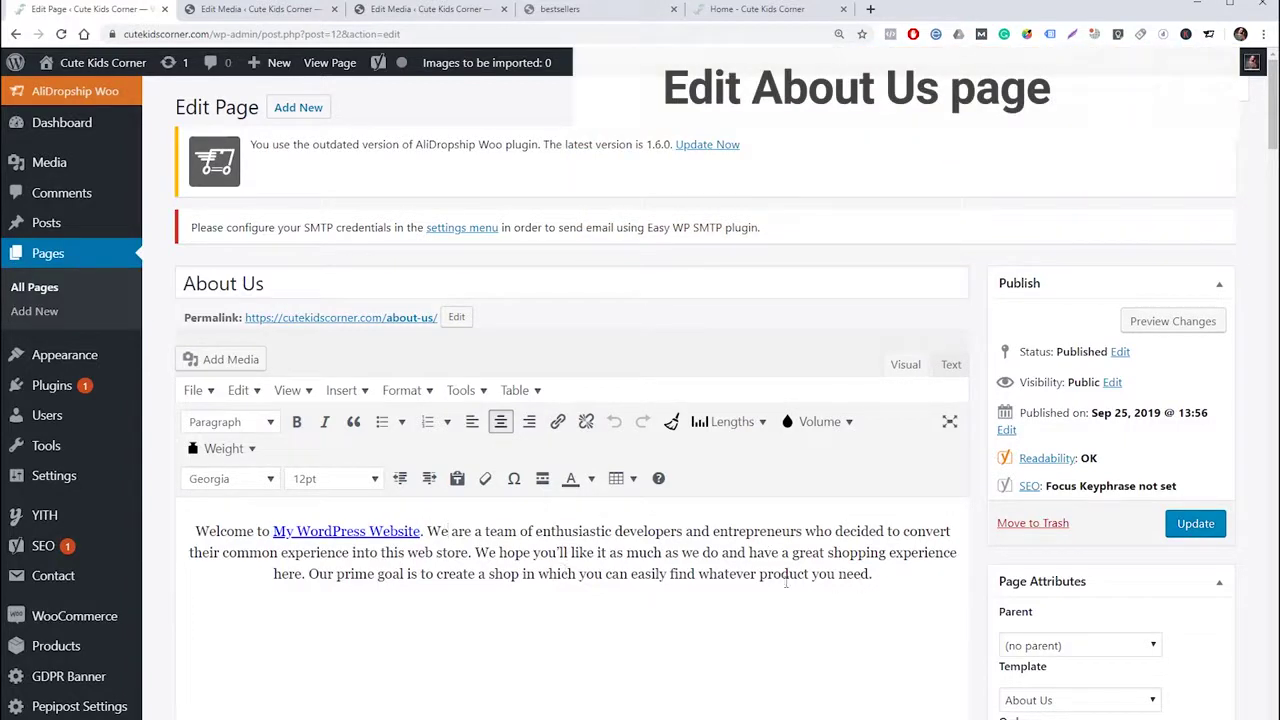
drag(1270, 143, 1271, 600)
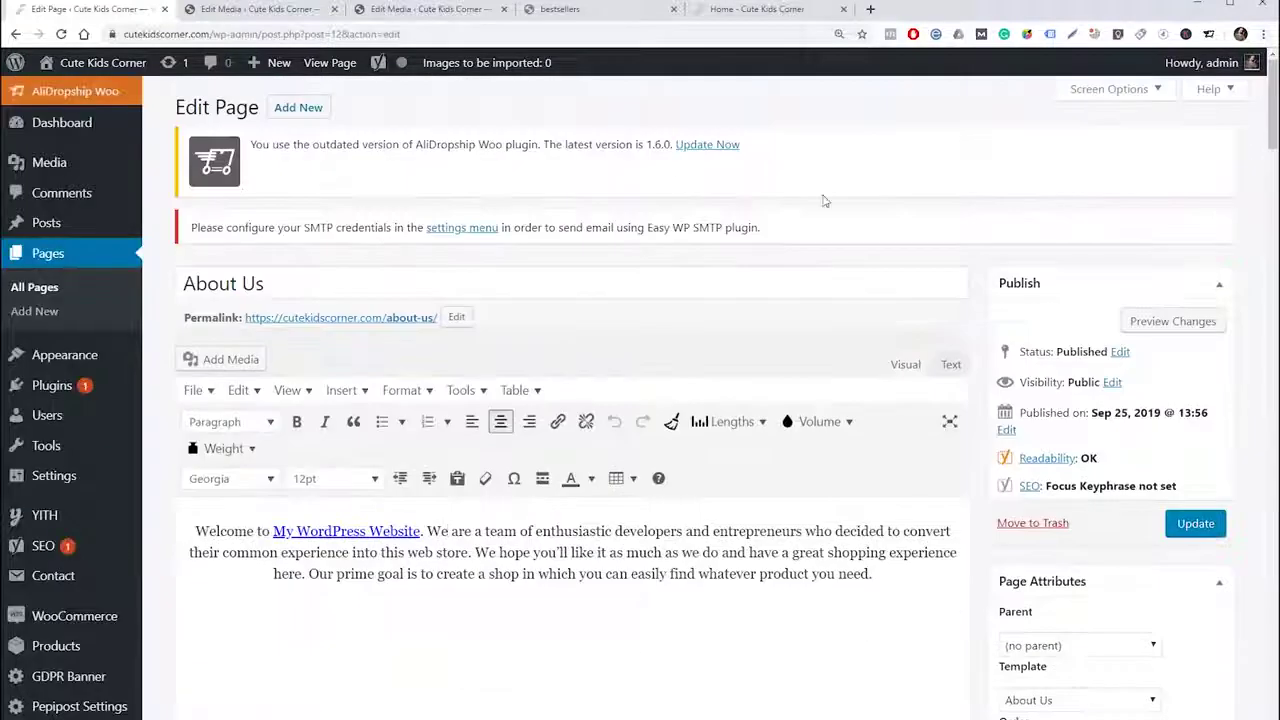
Step: View the live store site and read the Built-in currency switcher help article
mouse_move(125, 78)
click(105, 99)
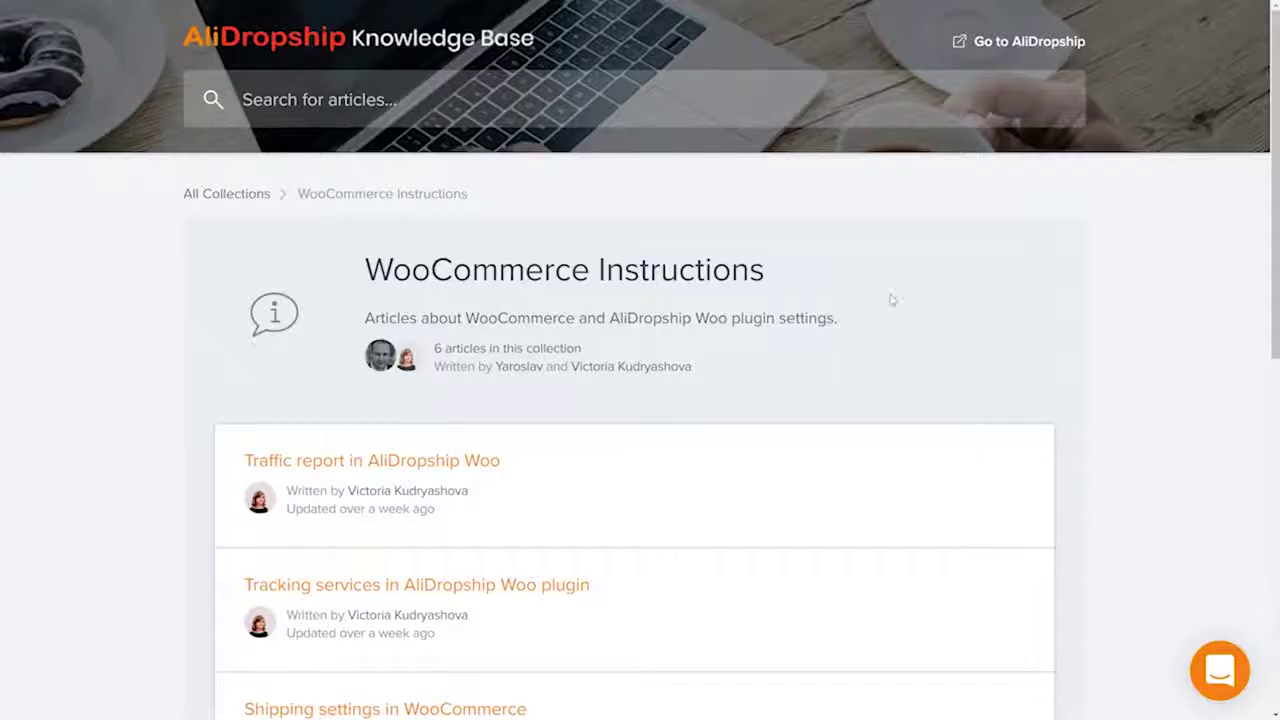
scroll(694, 280, down, 7)
click(874, 280)
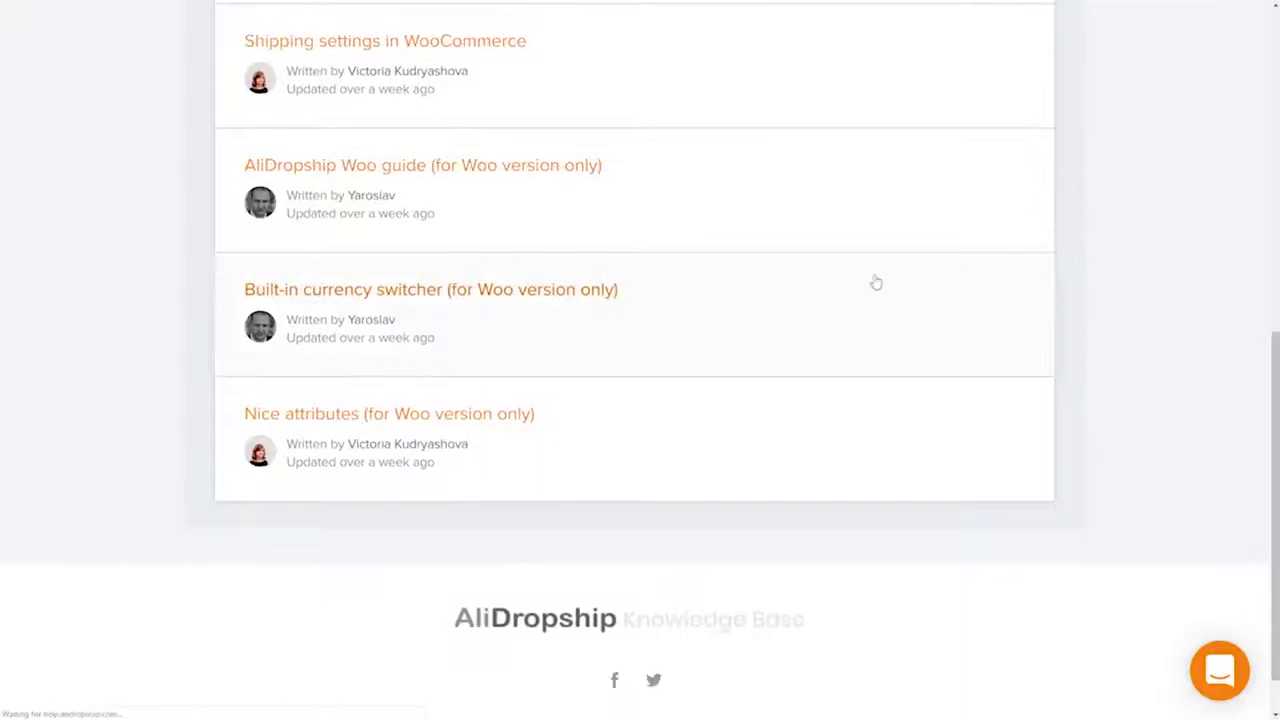
scroll(955, 290, down, 2)
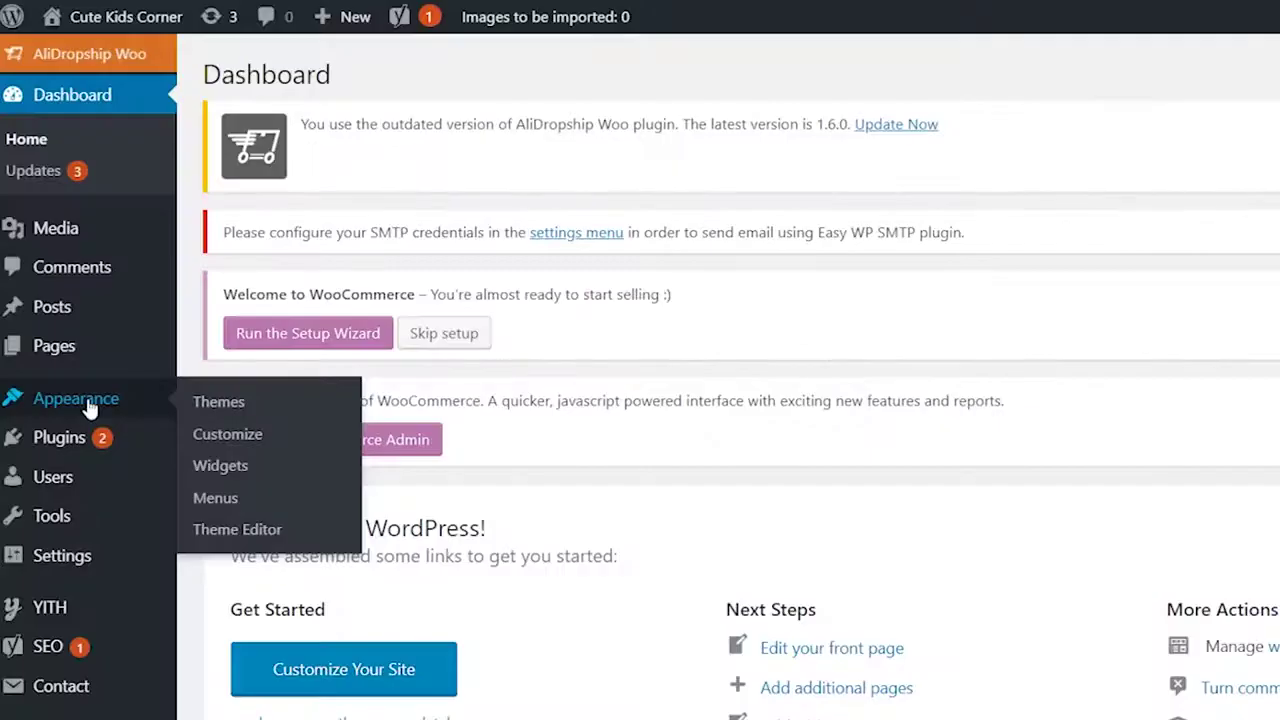
Step: Add the AliDropship currency switcher widget to Front Page Sidebar titled 'Choose Your Currency'
click(71, 323)
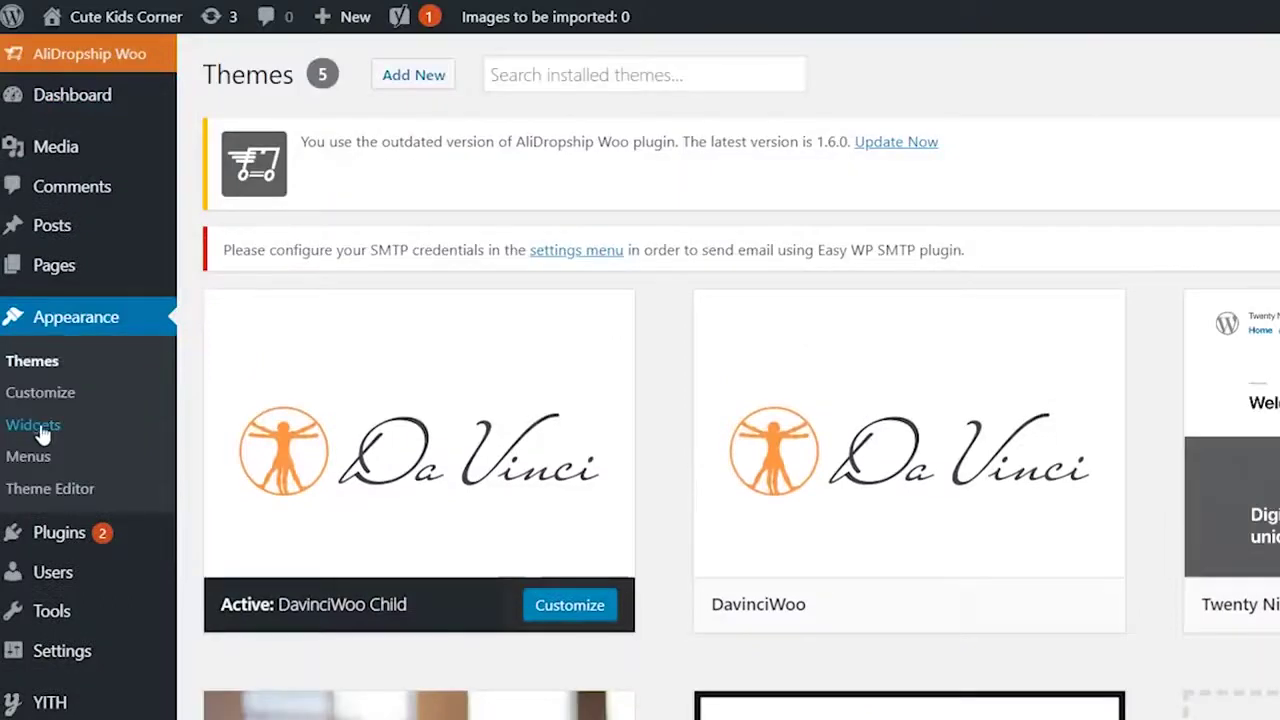
click(40, 428)
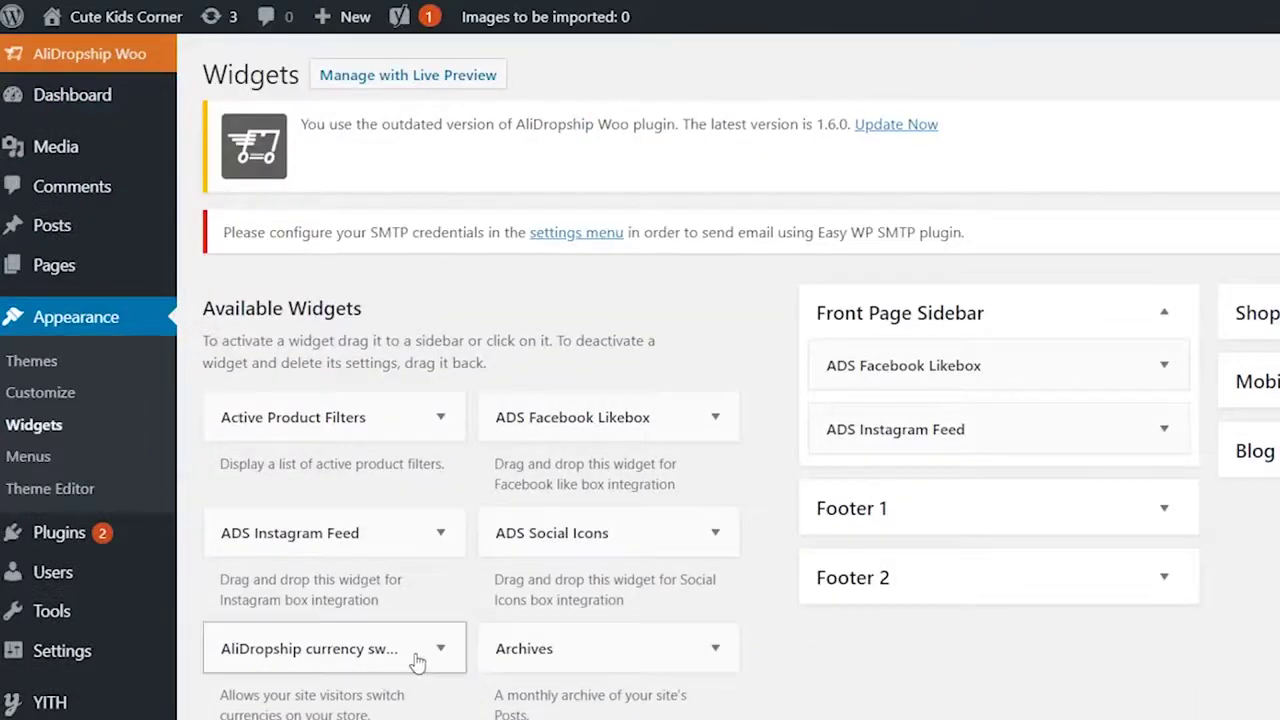
click(418, 655)
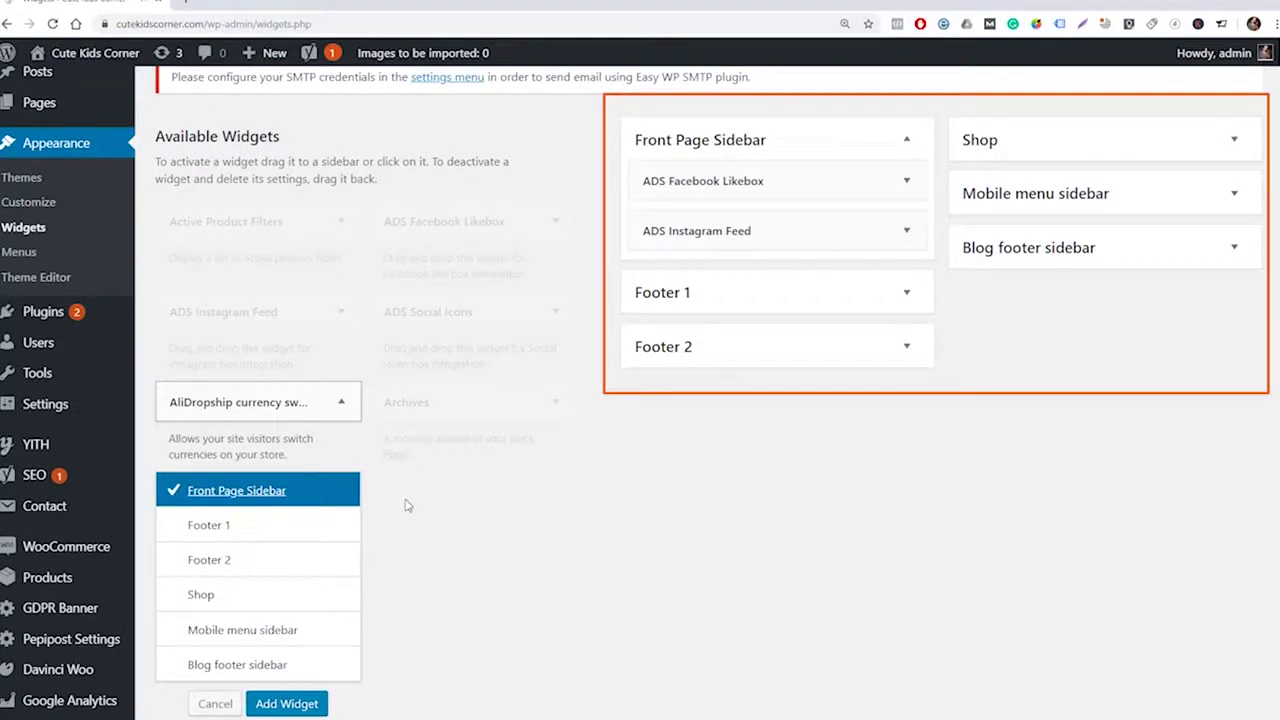
click(287, 703)
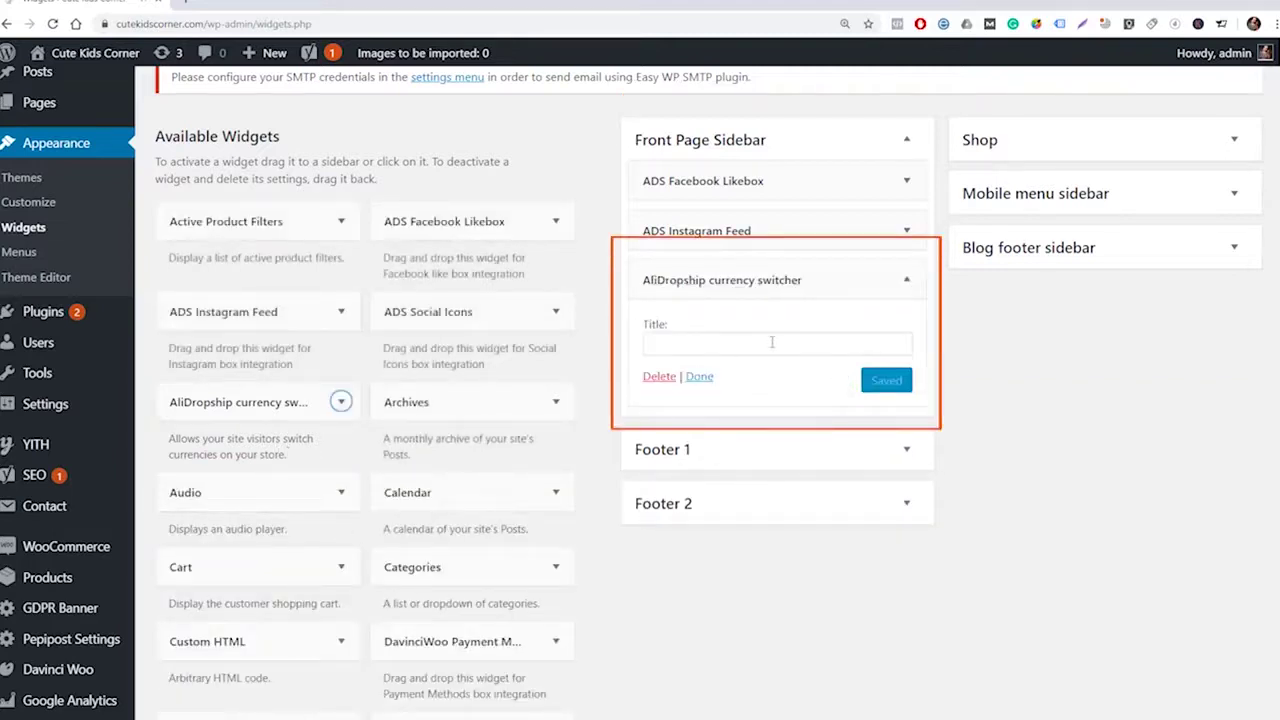
scroll(770, 345, down, 1)
scroll(770, 345, up, 1)
click(813, 343)
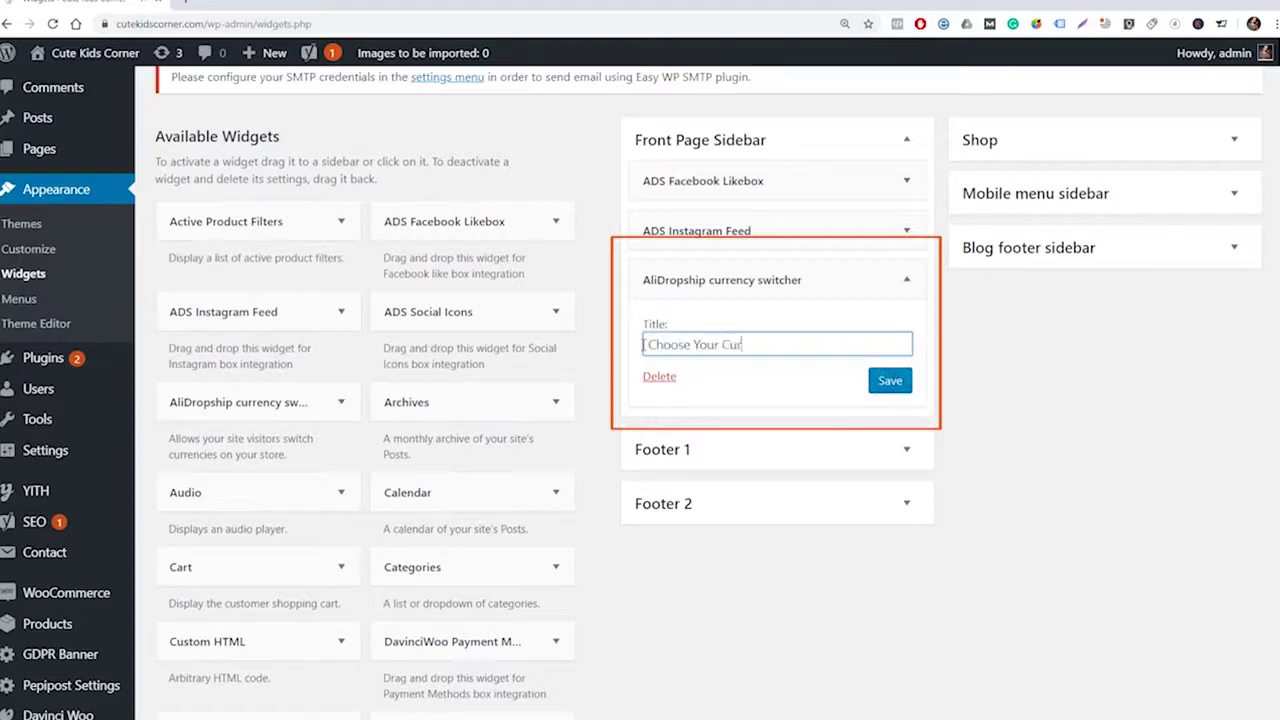
click(885, 383)
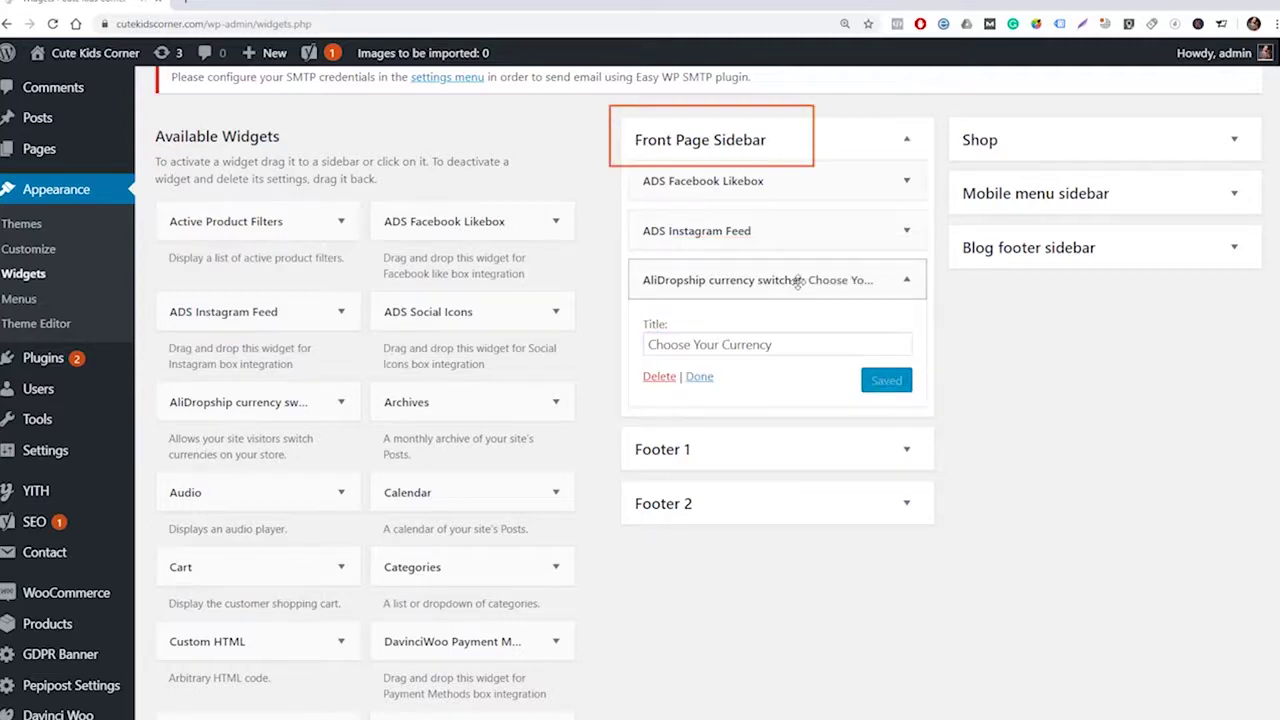
Step: Add a second currency switcher widget to Mobile menu sidebar titled 'Currency'
click(1052, 200)
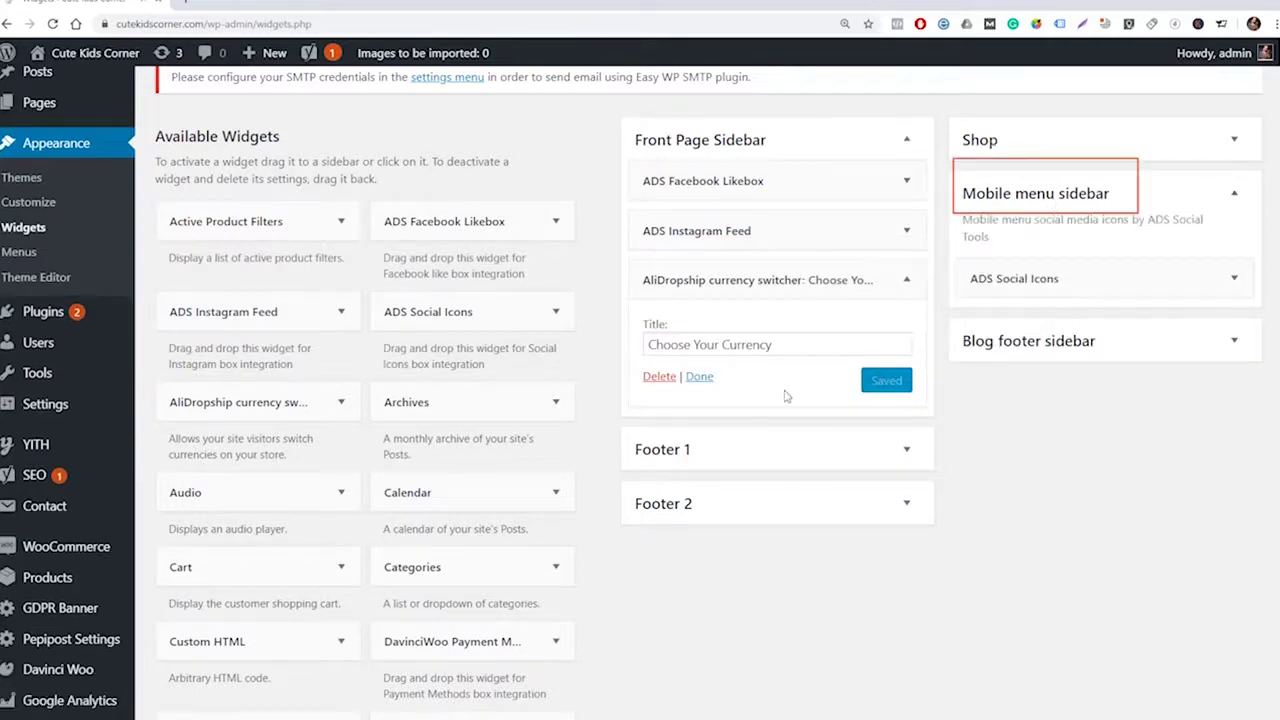
click(312, 402)
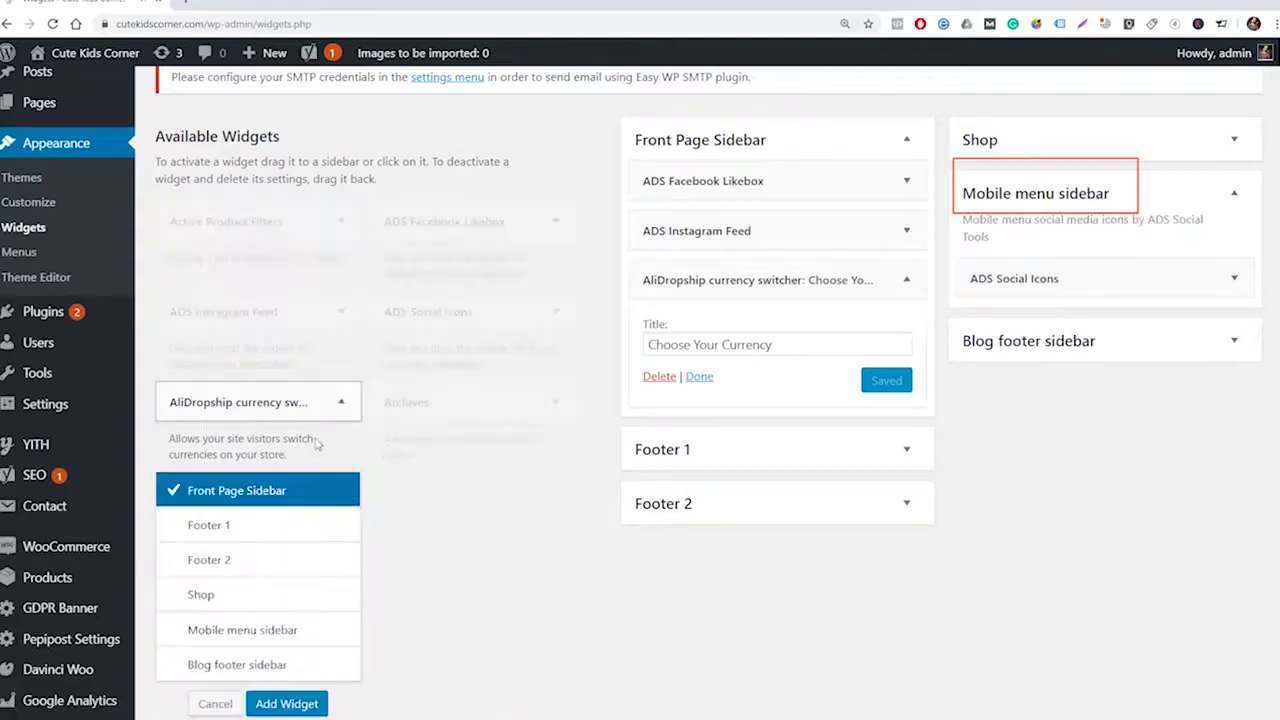
click(280, 630)
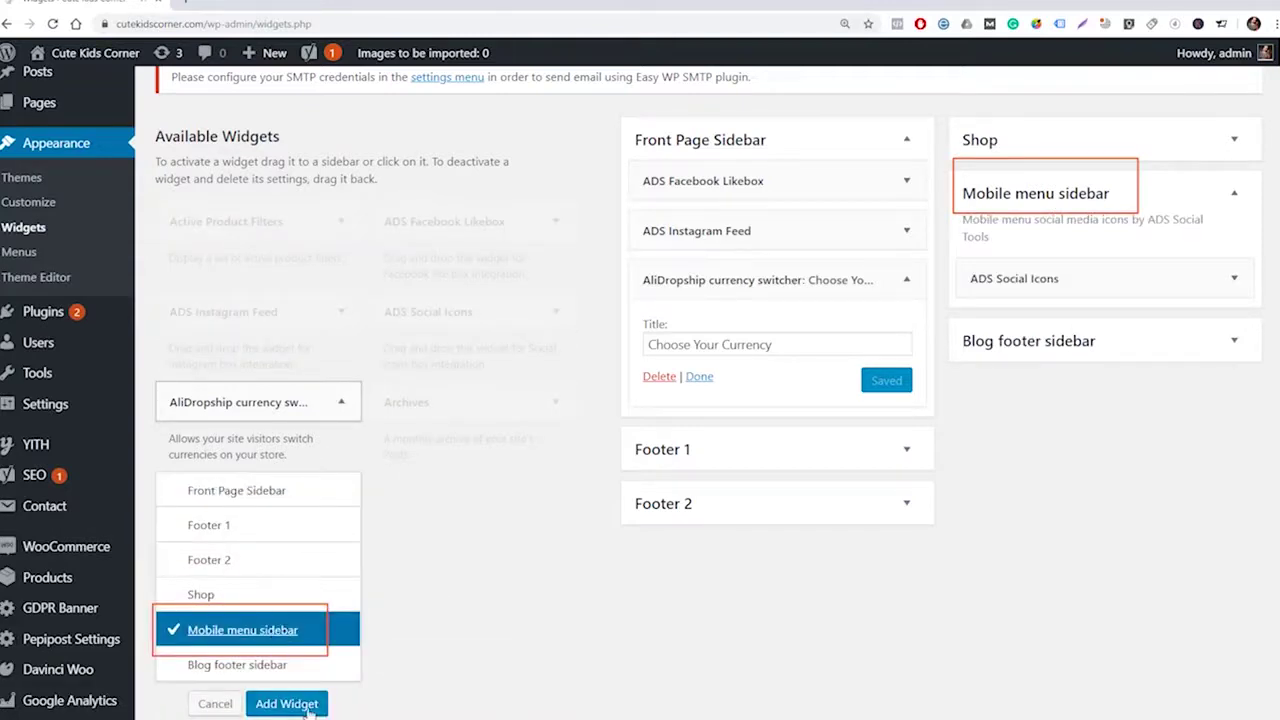
click(286, 704)
click(1038, 392)
text(Currency)
click(1217, 428)
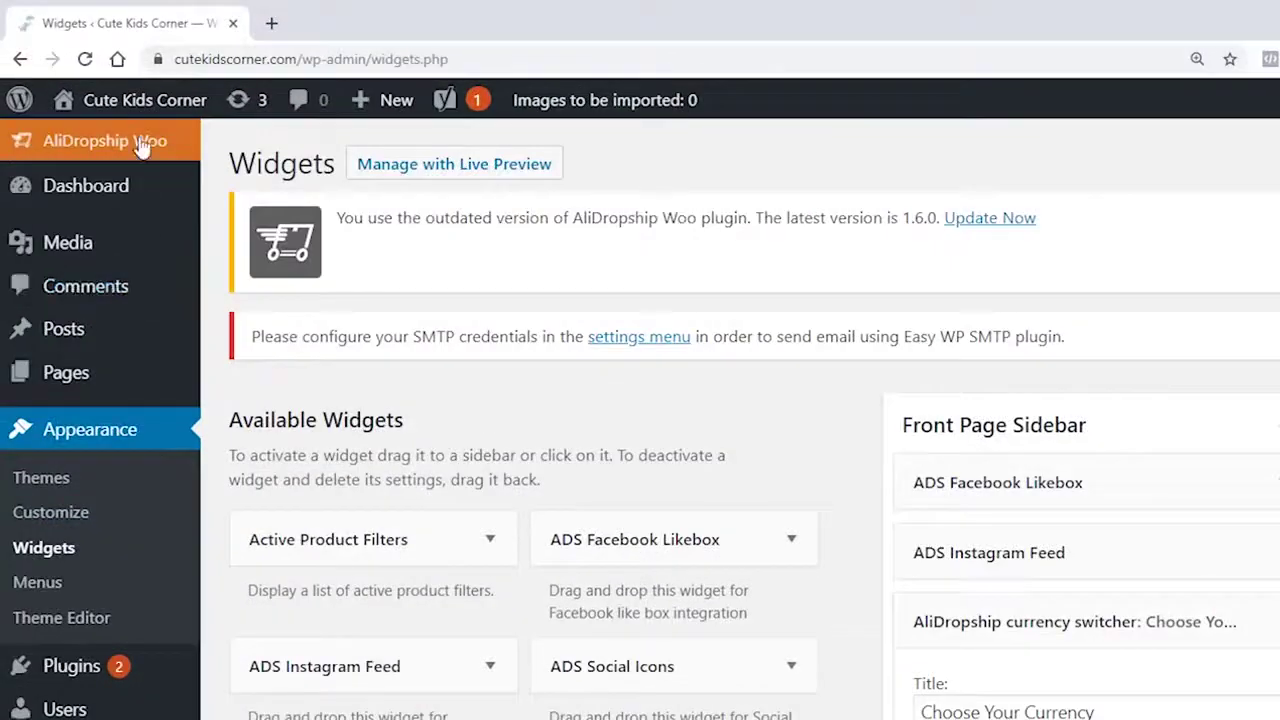
click(60, 134)
click(88, 278)
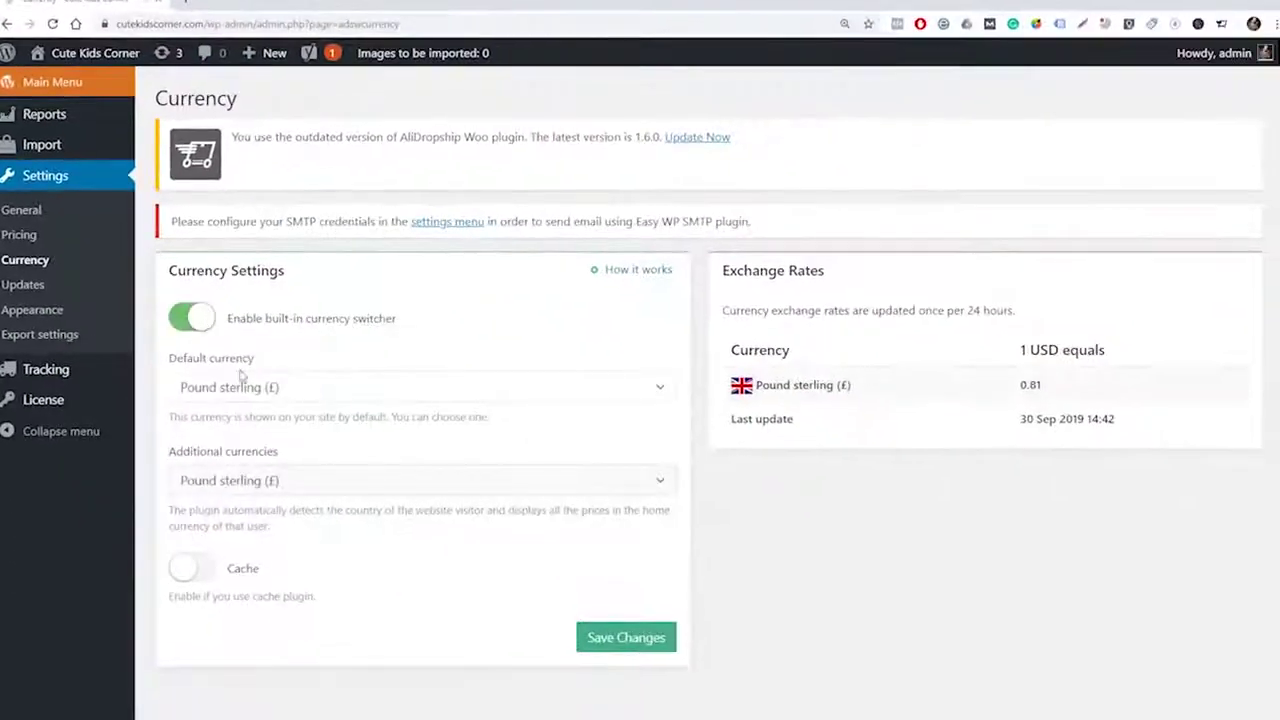
Step: Make US dollar the store's default currency
click(250, 397)
scroll(257, 363, down, 10)
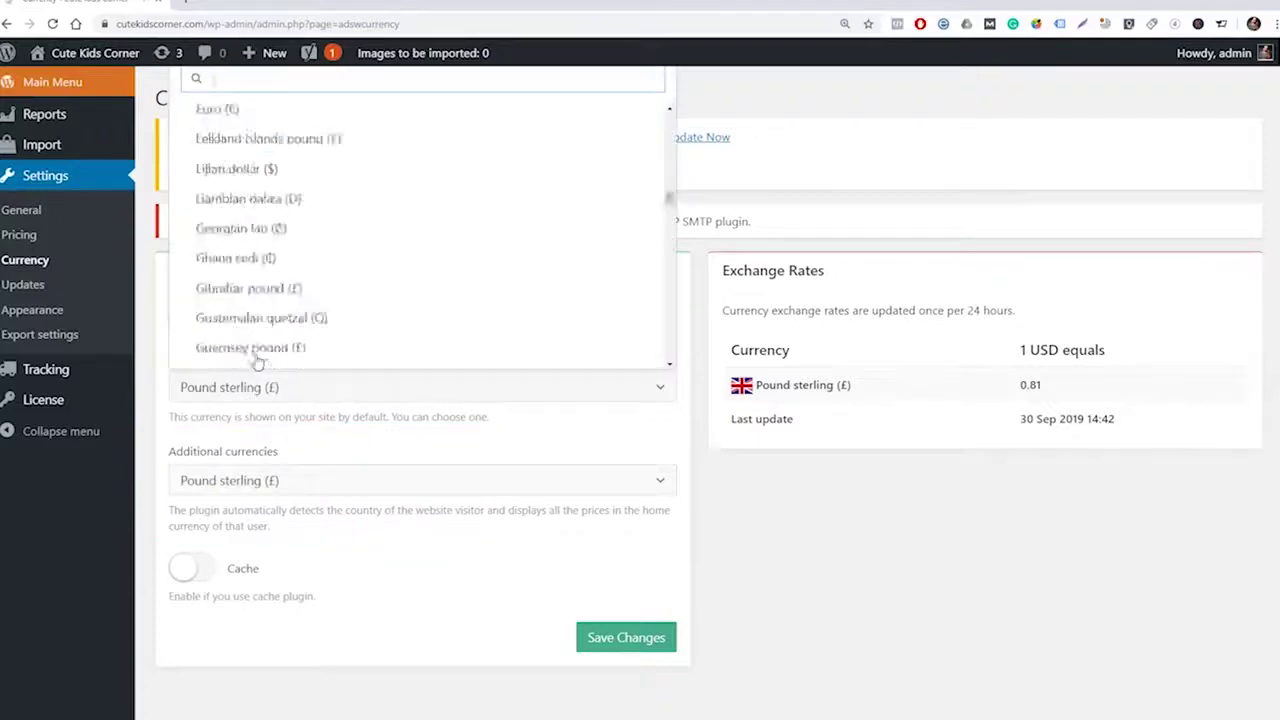
scroll(257, 363, down, 5)
click(250, 266)
Step: Add Canadian dollar and Euro as additional currencies, save, and check the storefront currency switcher
click(283, 481)
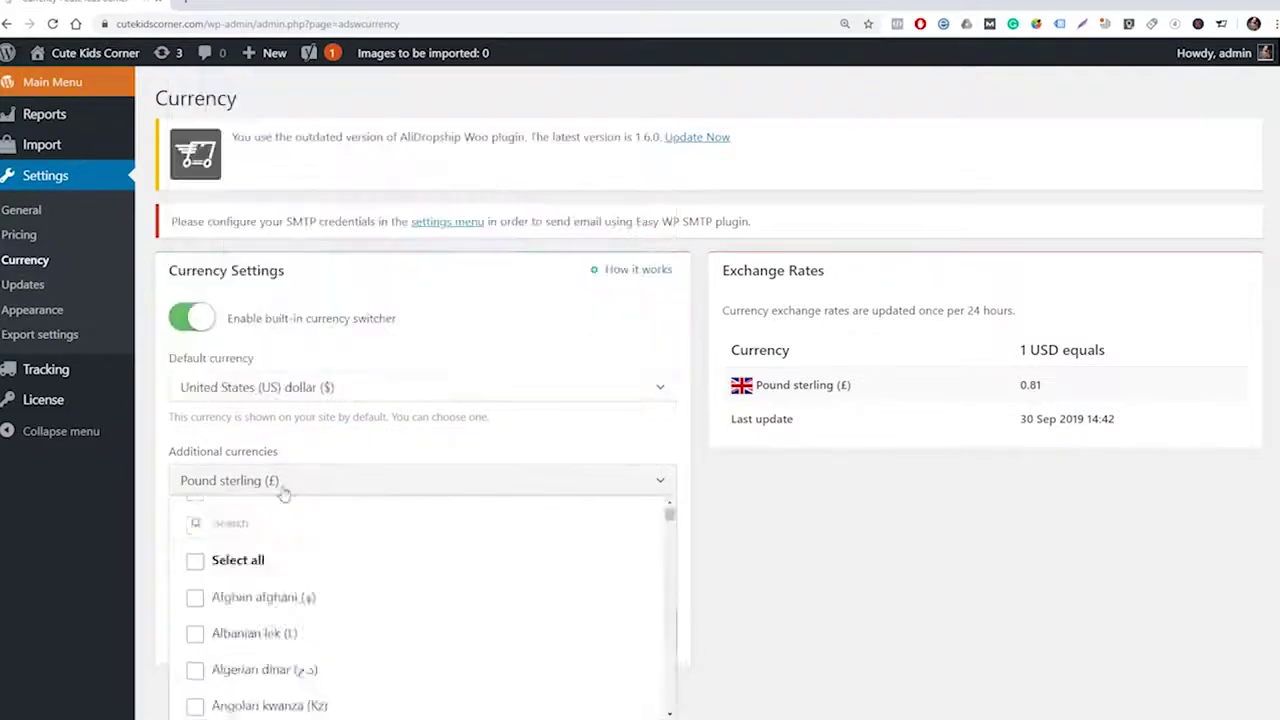
scroll(250, 540, down, 10)
click(197, 520)
scroll(310, 586, down, 5)
click(312, 632)
scroll(314, 640, down, 6)
scroll(316, 637, down, 20)
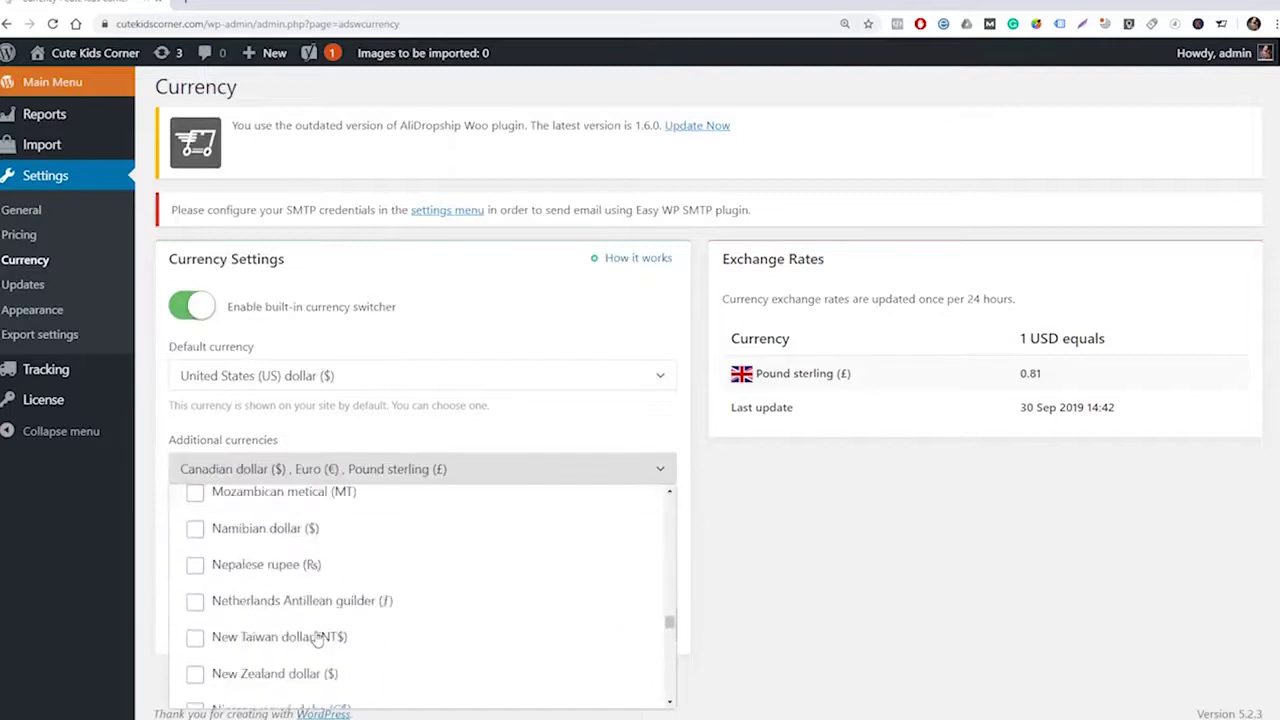
click(754, 586)
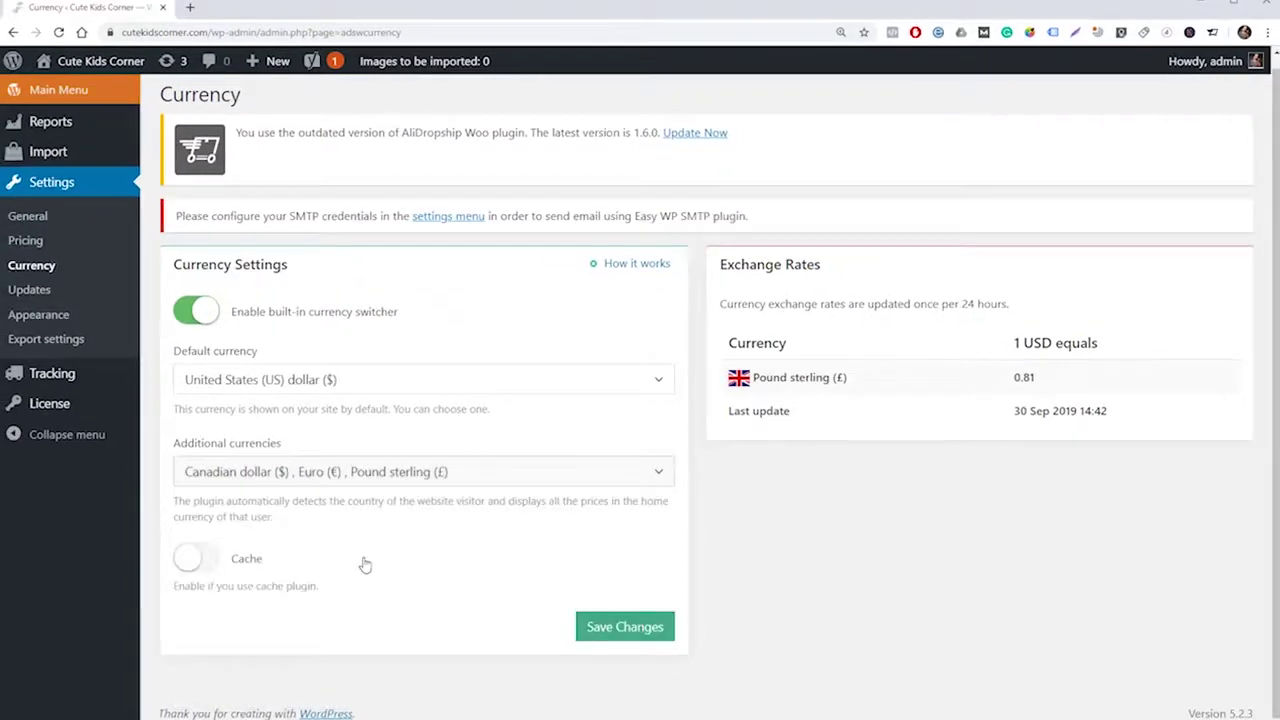
click(625, 626)
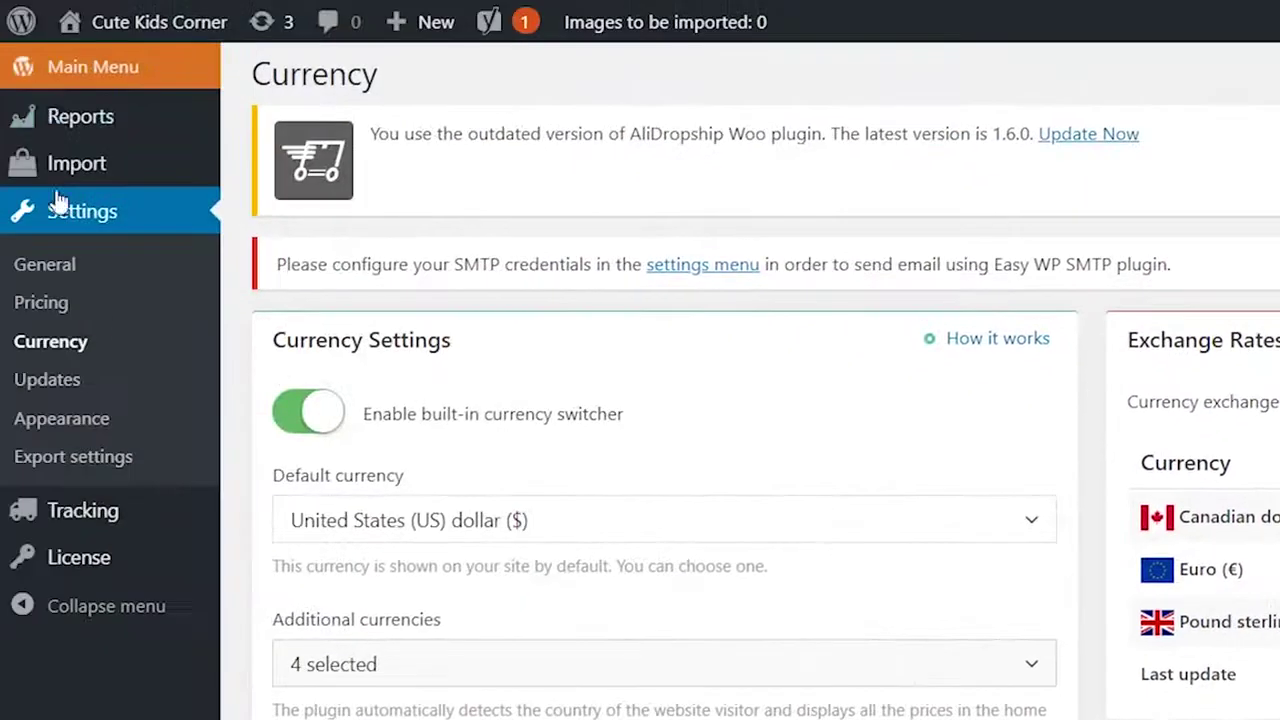
click(120, 69)
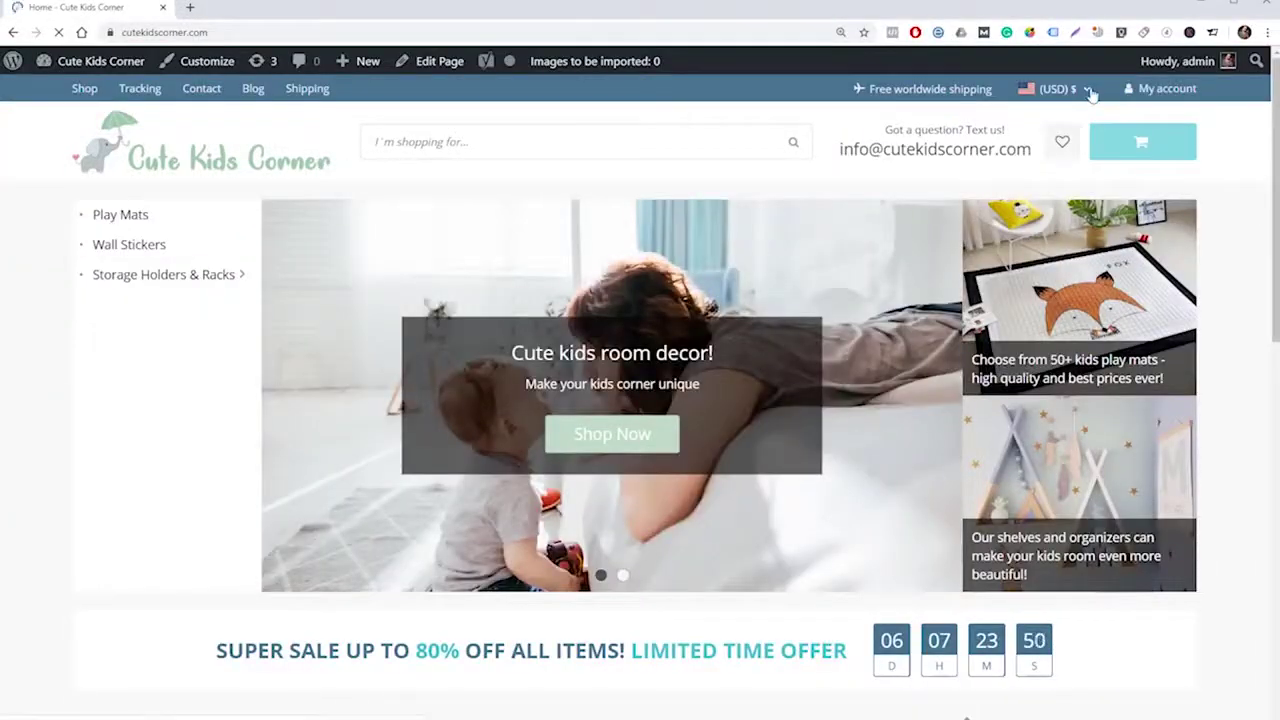
click(1087, 90)
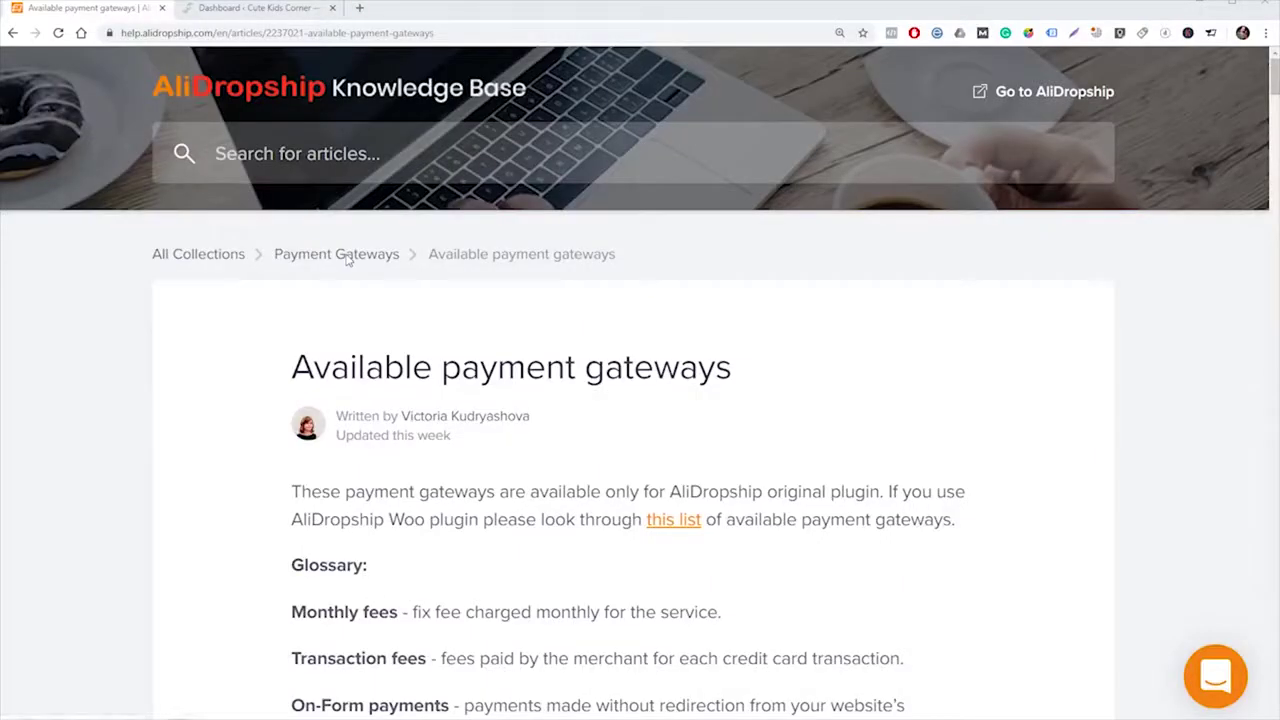
Step: Follow the article's link to WooCommerce.com's payment gateway extensions and scroll down to PayPal
mouse_move(1274, 78)
mouse_down()
mouse_move(1276, 112)
mouse_move(1274, 66)
mouse_up()
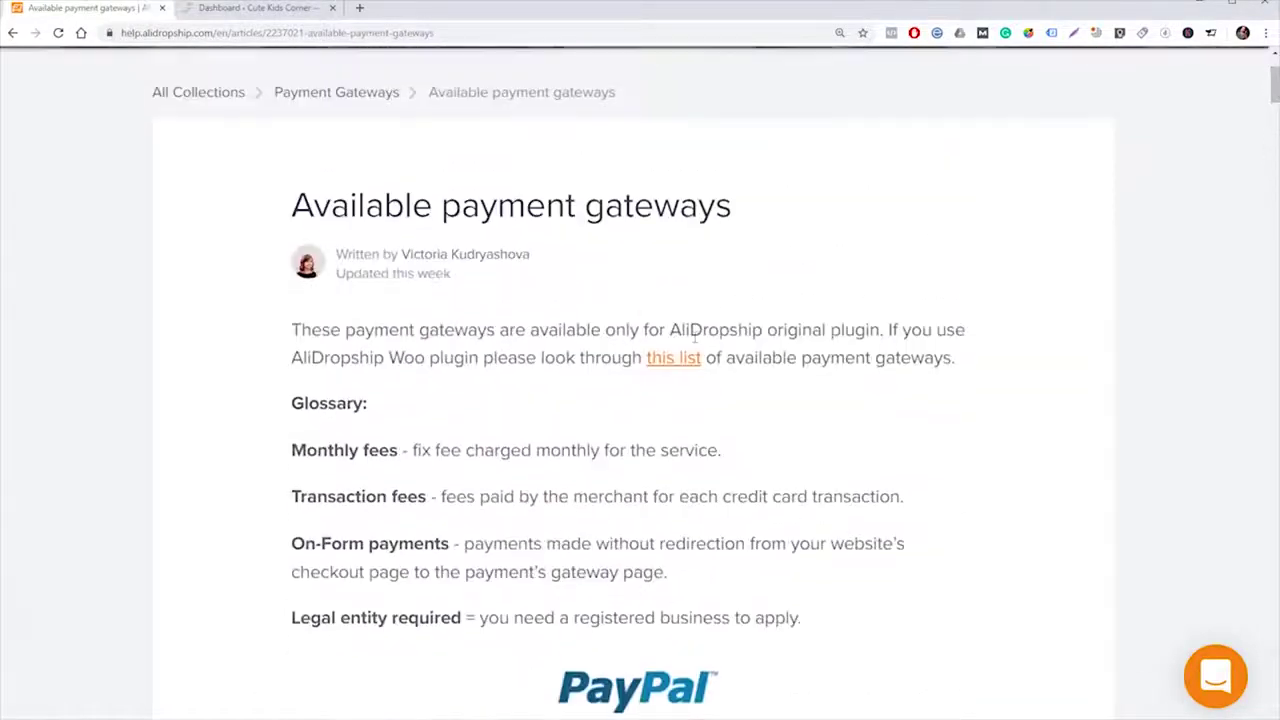
click(687, 360)
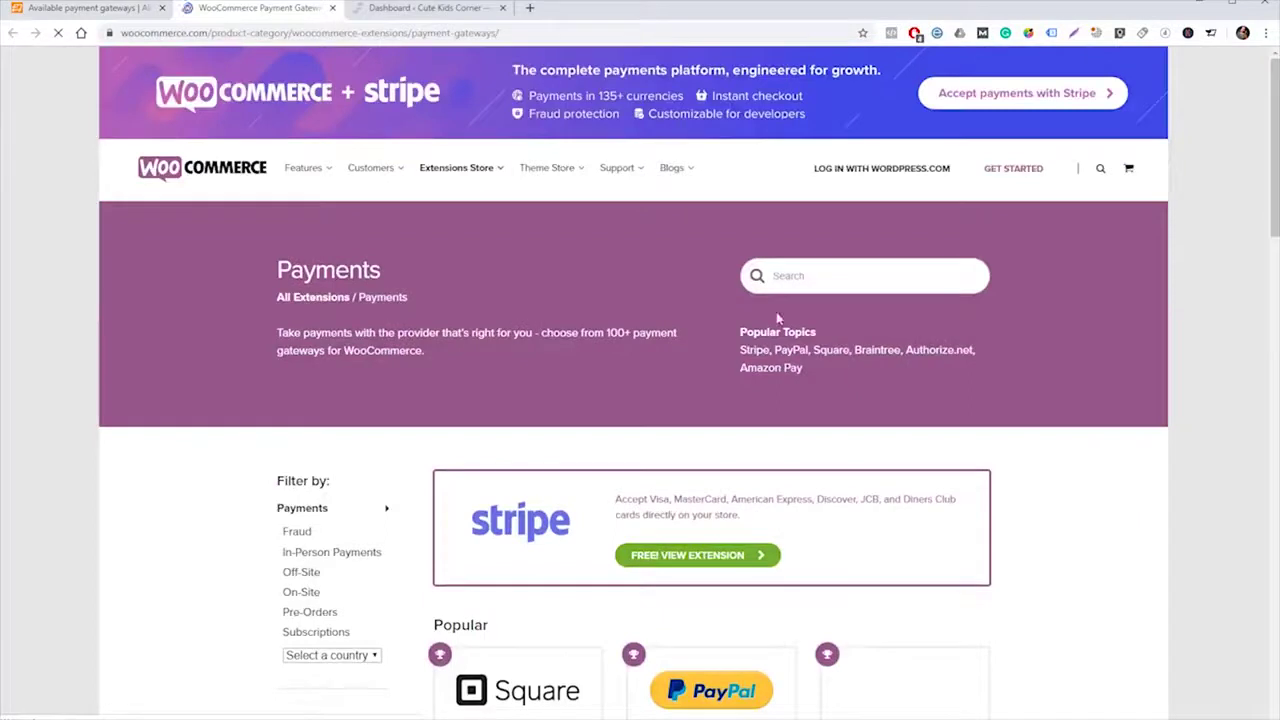
drag(1276, 138, 1276, 503)
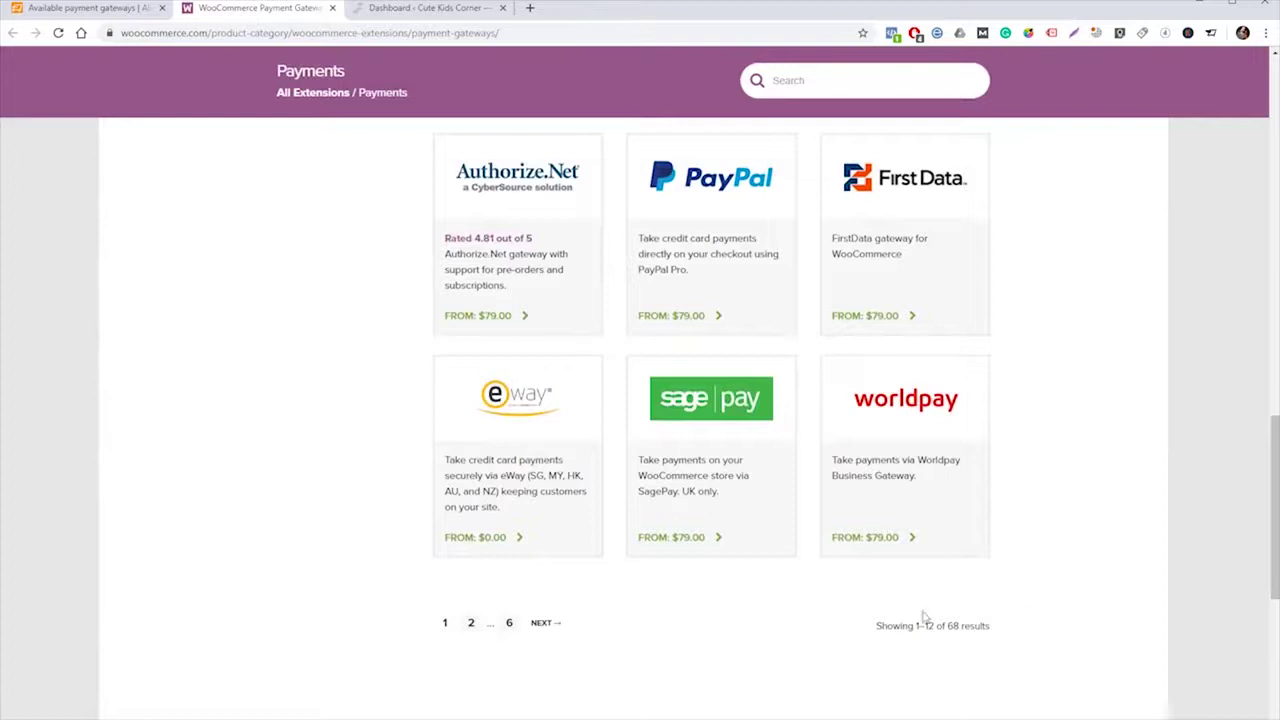
click(405, 17)
Step: Enable PayPal in WooCommerce Settings > Payments
mouse_move(92, 625)
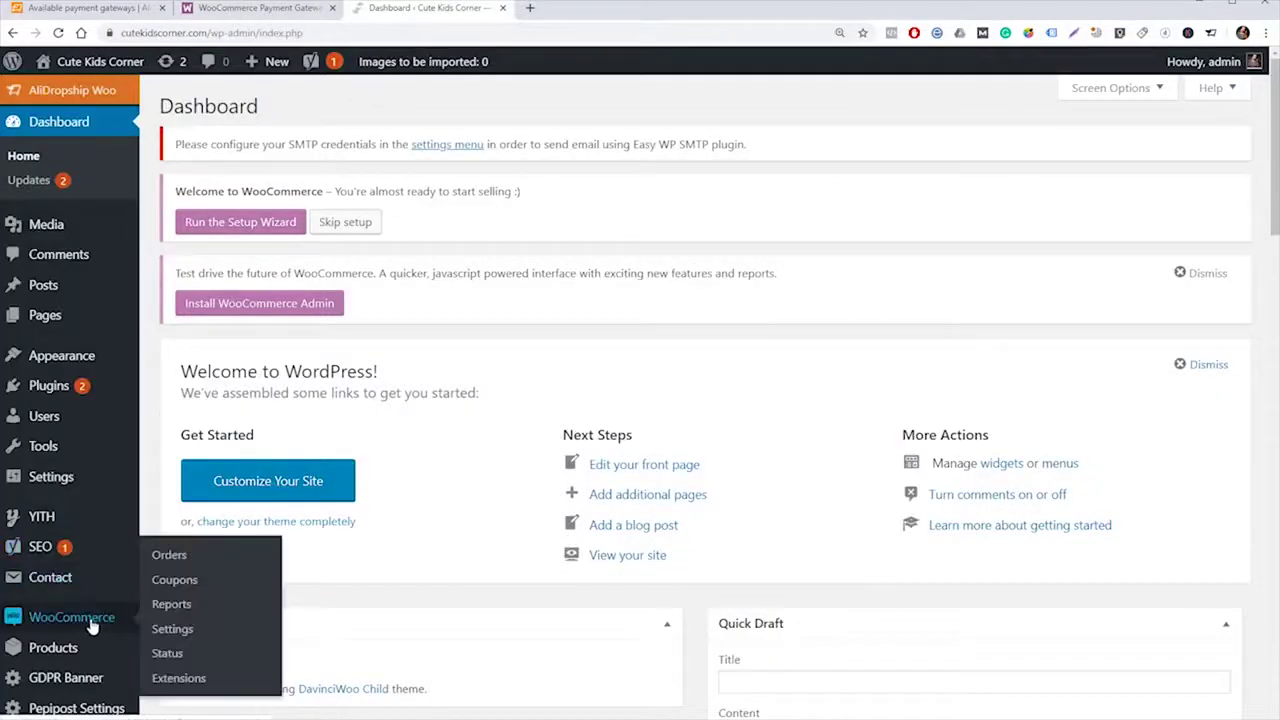
click(170, 630)
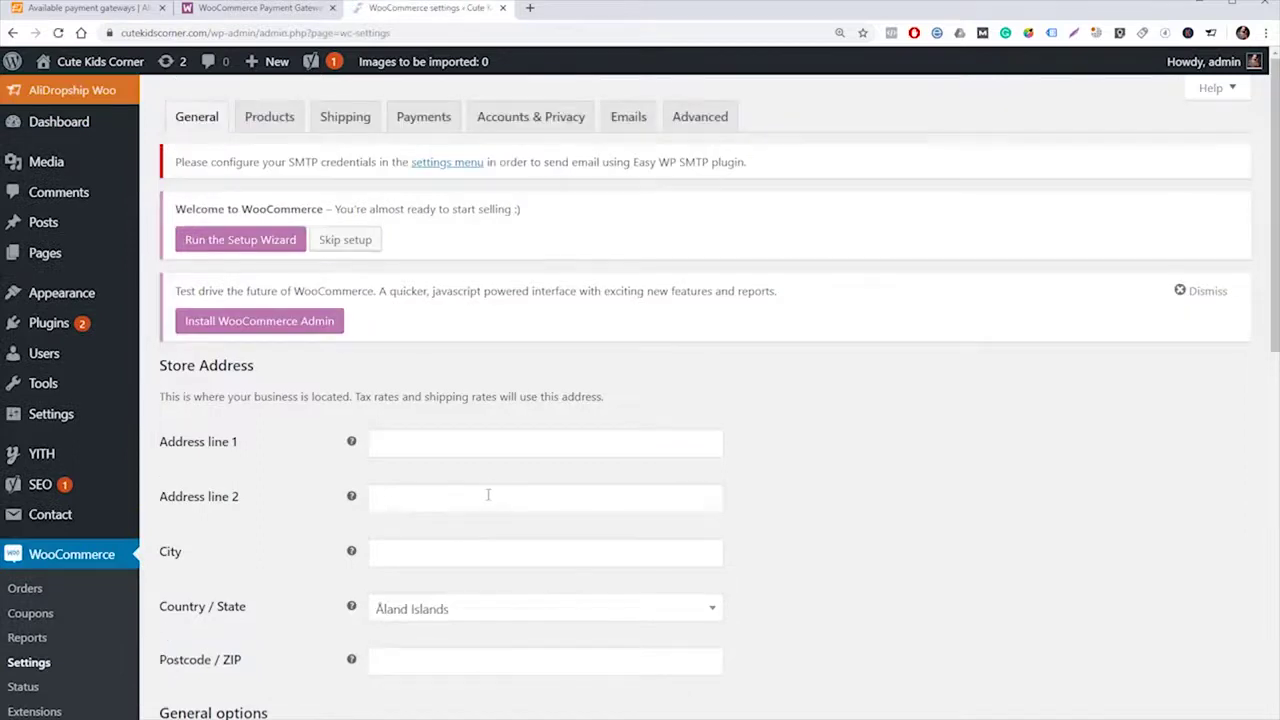
click(420, 117)
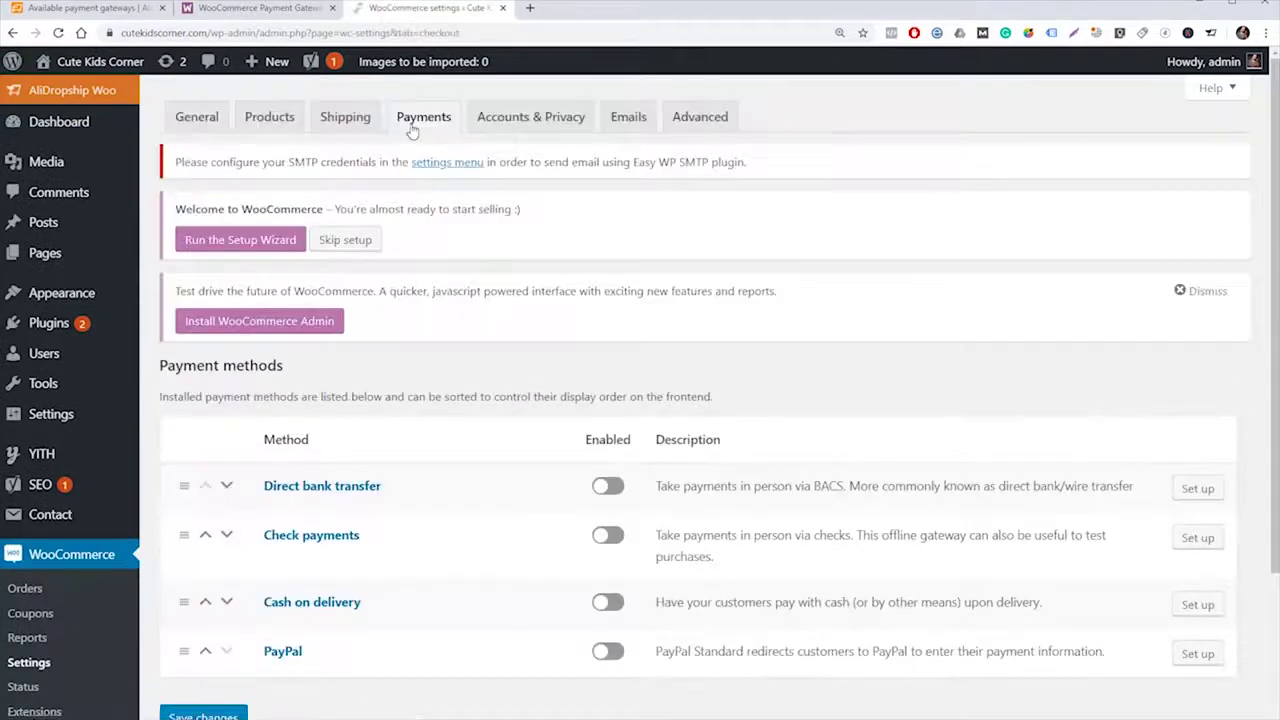
click(608, 652)
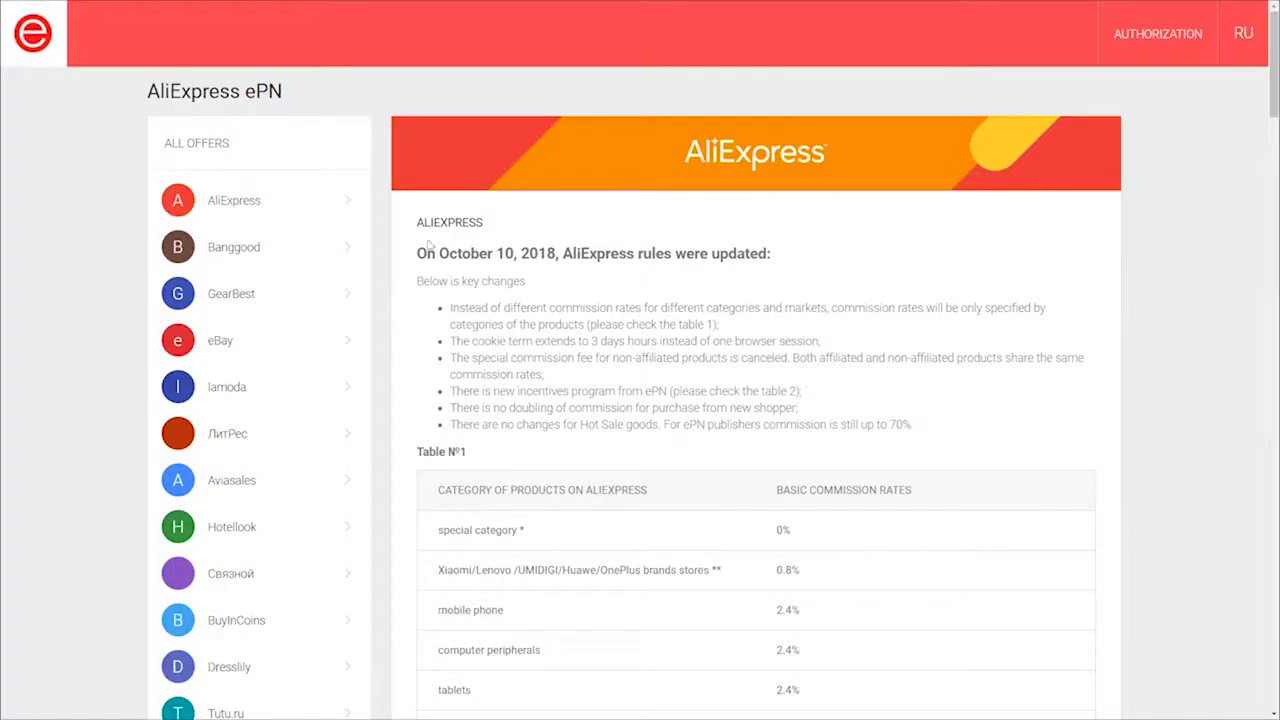
drag(416, 222, 499, 226)
click(541, 341)
scroll(1129, 285, down, 5)
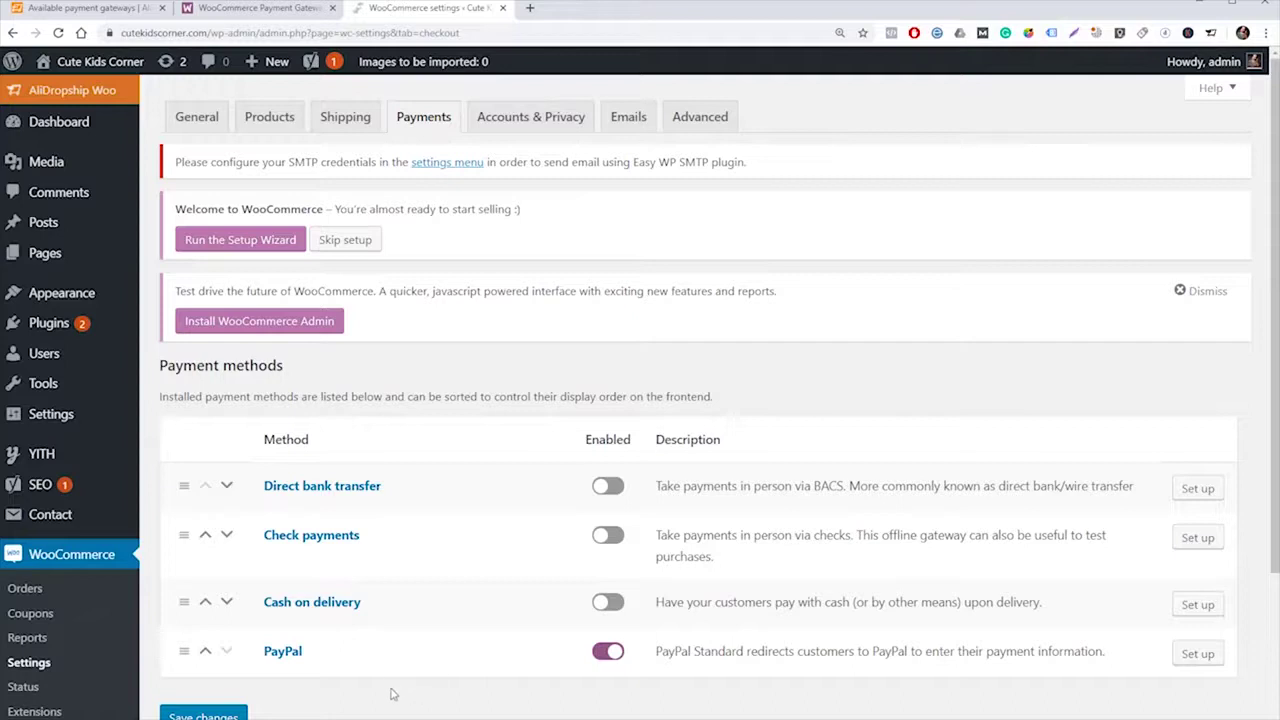
click(110, 92)
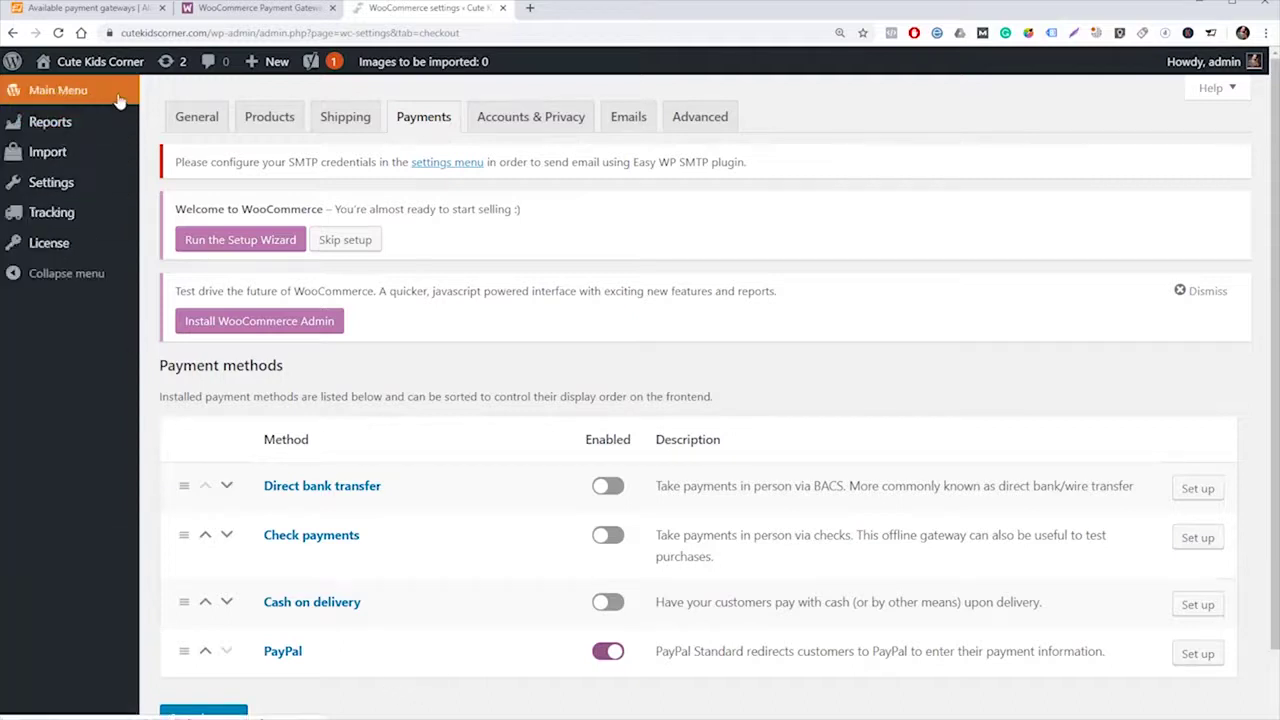
mouse_move(84, 182)
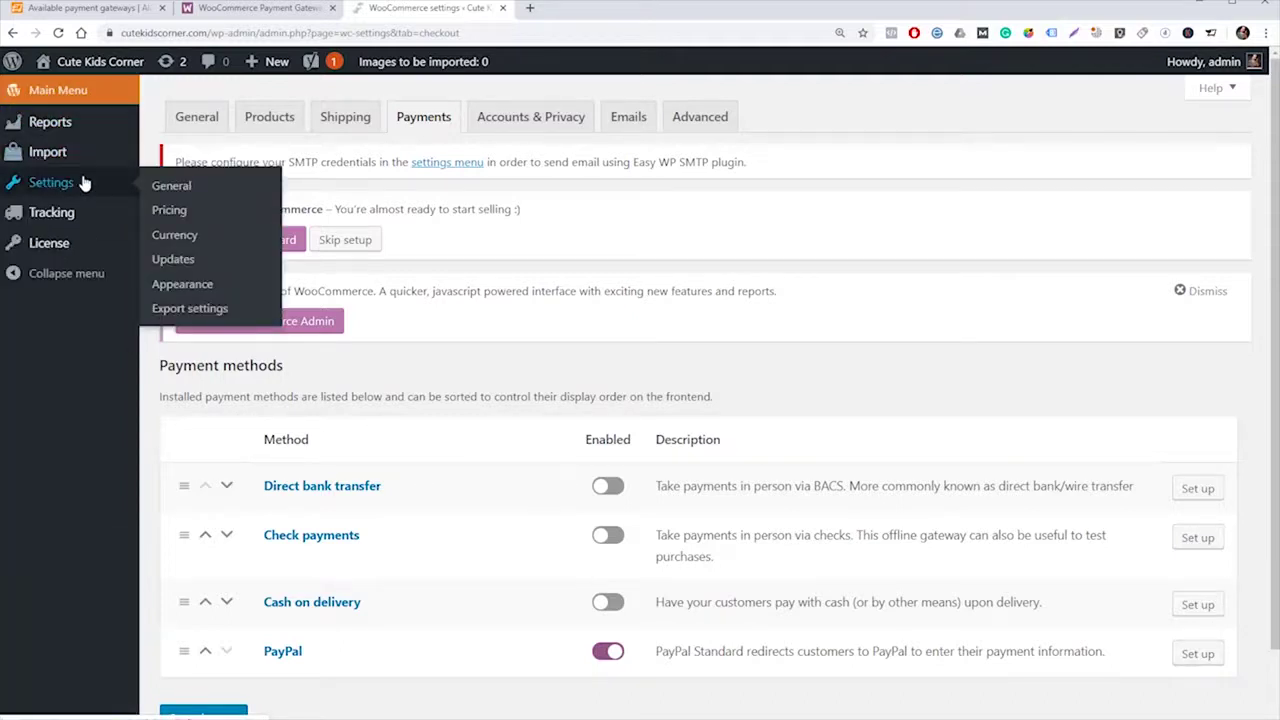
Step: Paste the AliExpress Cashback URL into AliDropship's General settings and save it
click(176, 194)
drag(1273, 233, 1273, 583)
click(626, 548)
key(ctrl+v)
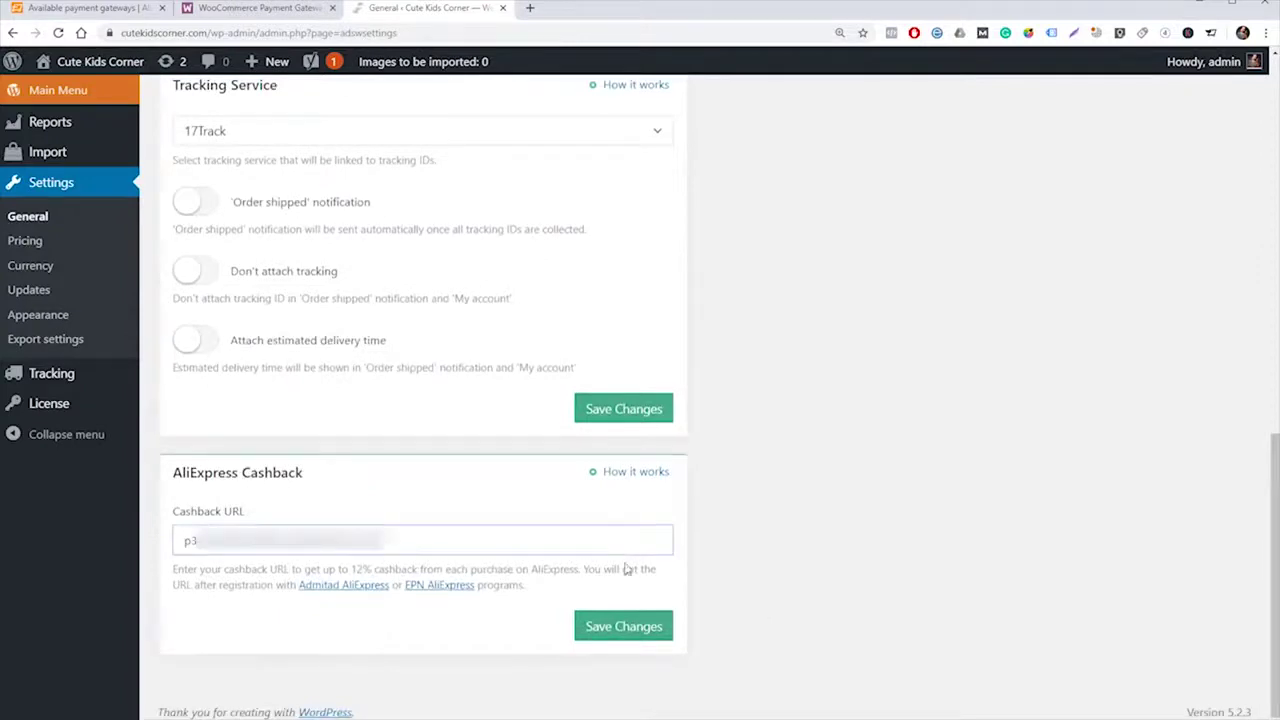
click(630, 630)
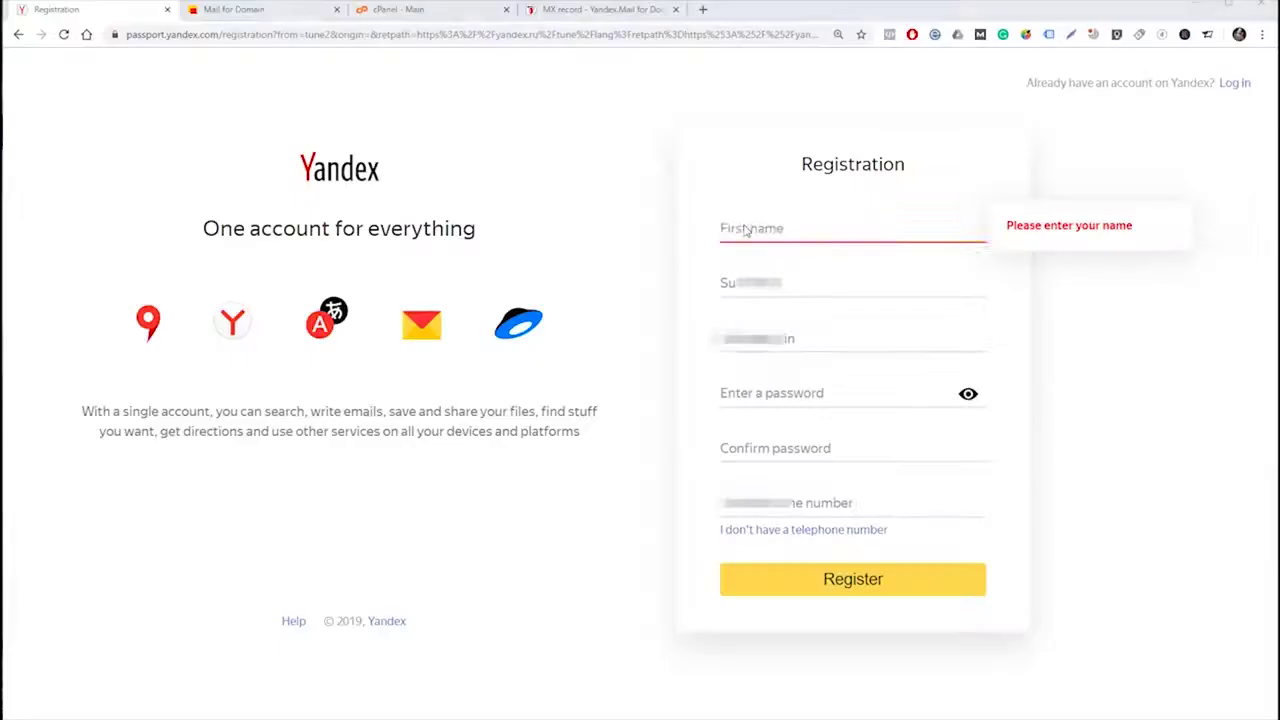
Step: Fill in the Yandex registration with first name, surname, login and the password twice
text(Anna)
click(791, 286)
text(Ve)
click(788, 339)
text(na)
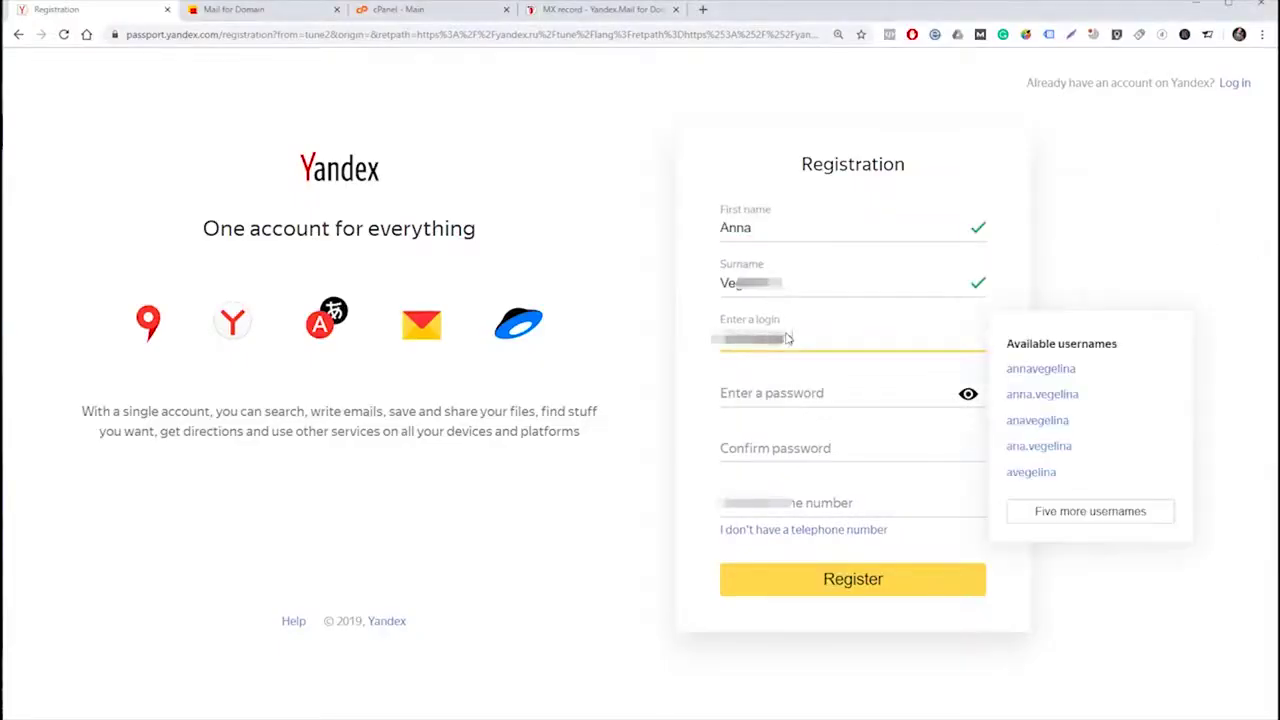
click(750, 392)
text(*****)
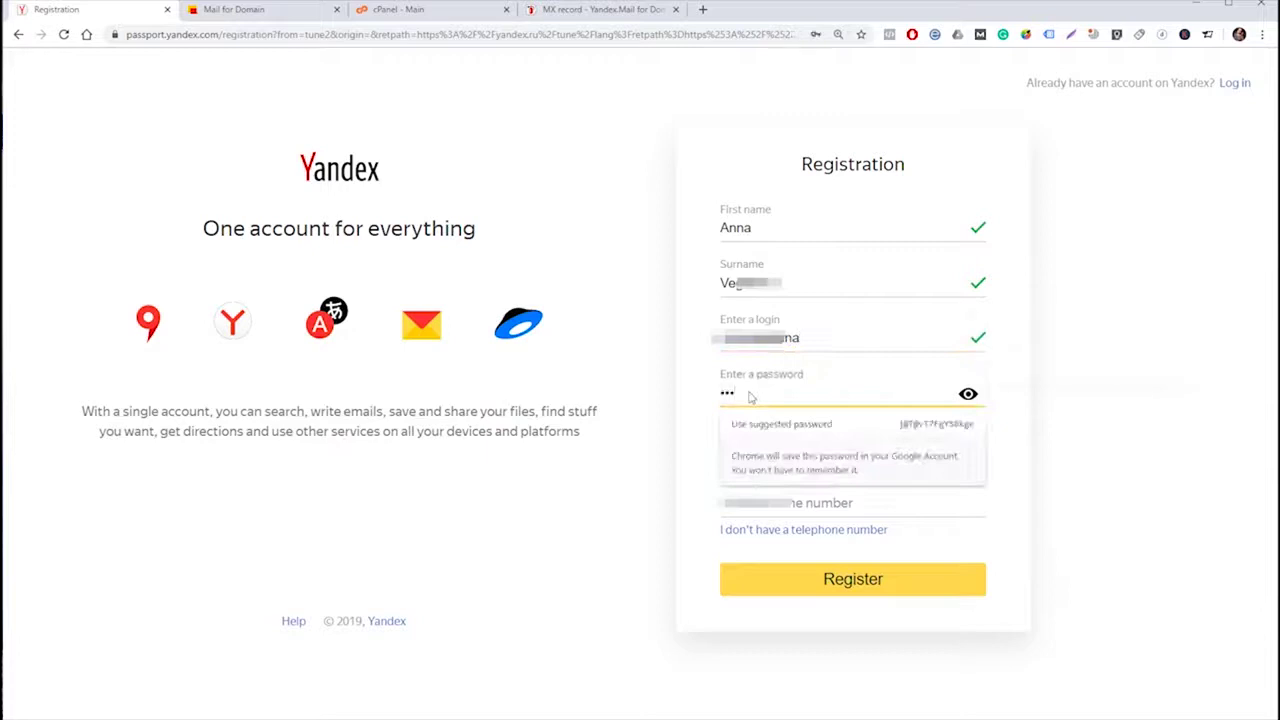
text(**)
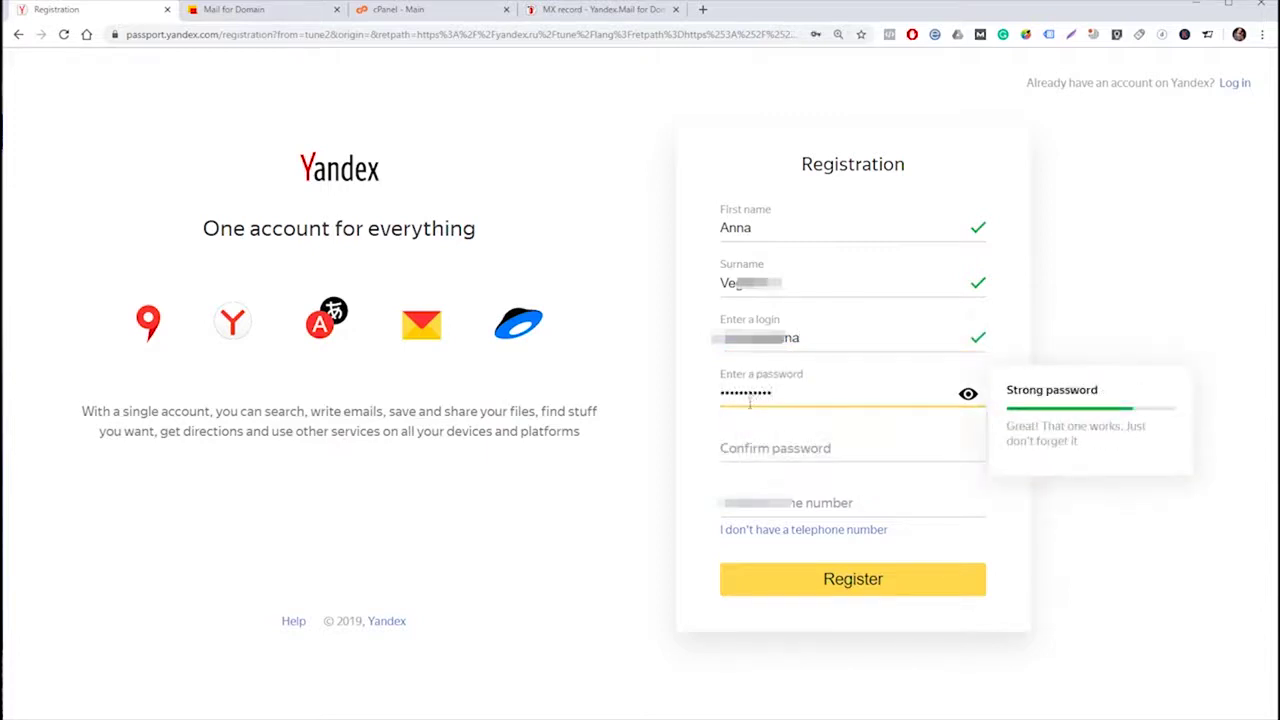
click(750, 449)
text(*****)
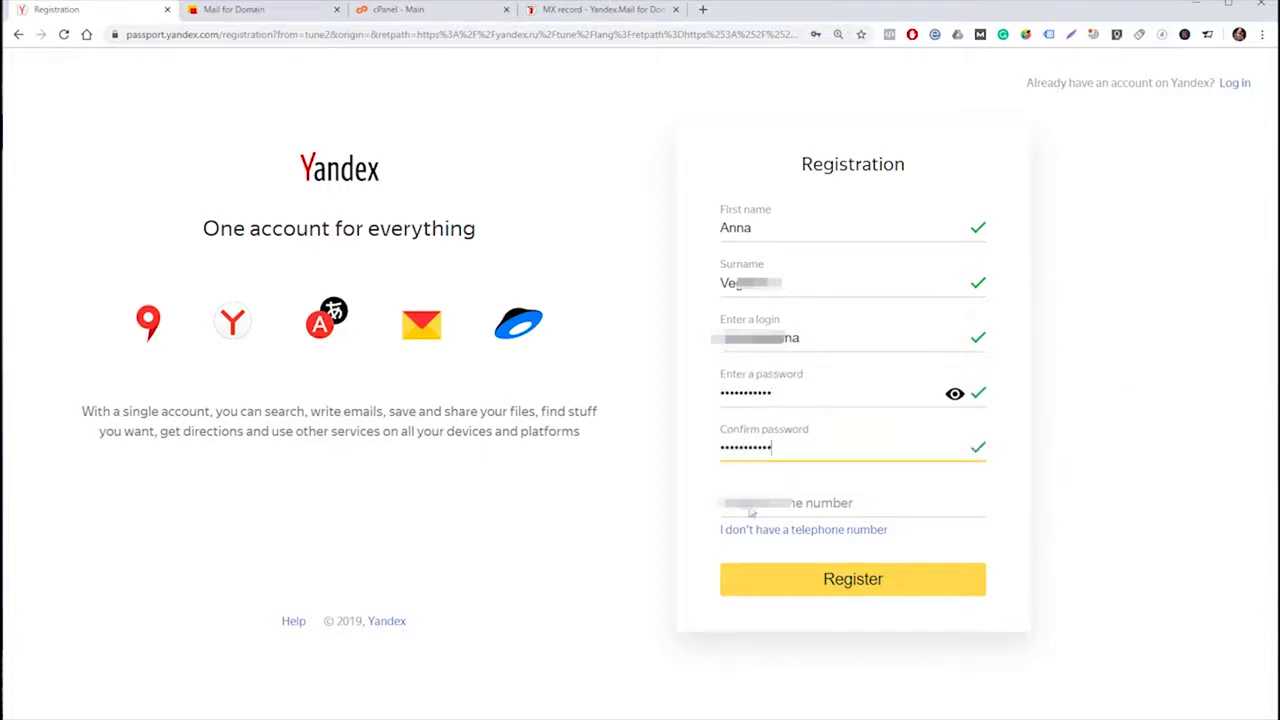
Step: Confirm the phone with the SMS code to register, then sign up cutekidscorner.com for free mail
click(790, 503)
click(814, 540)
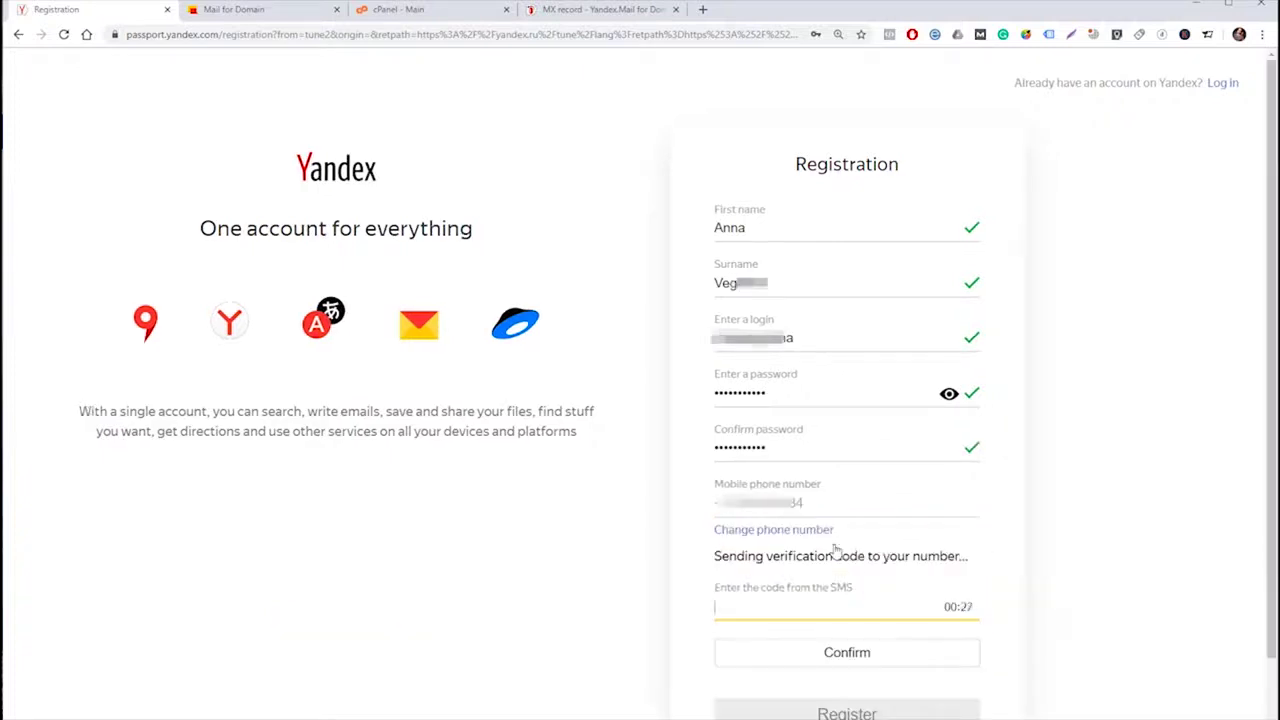
click(846, 651)
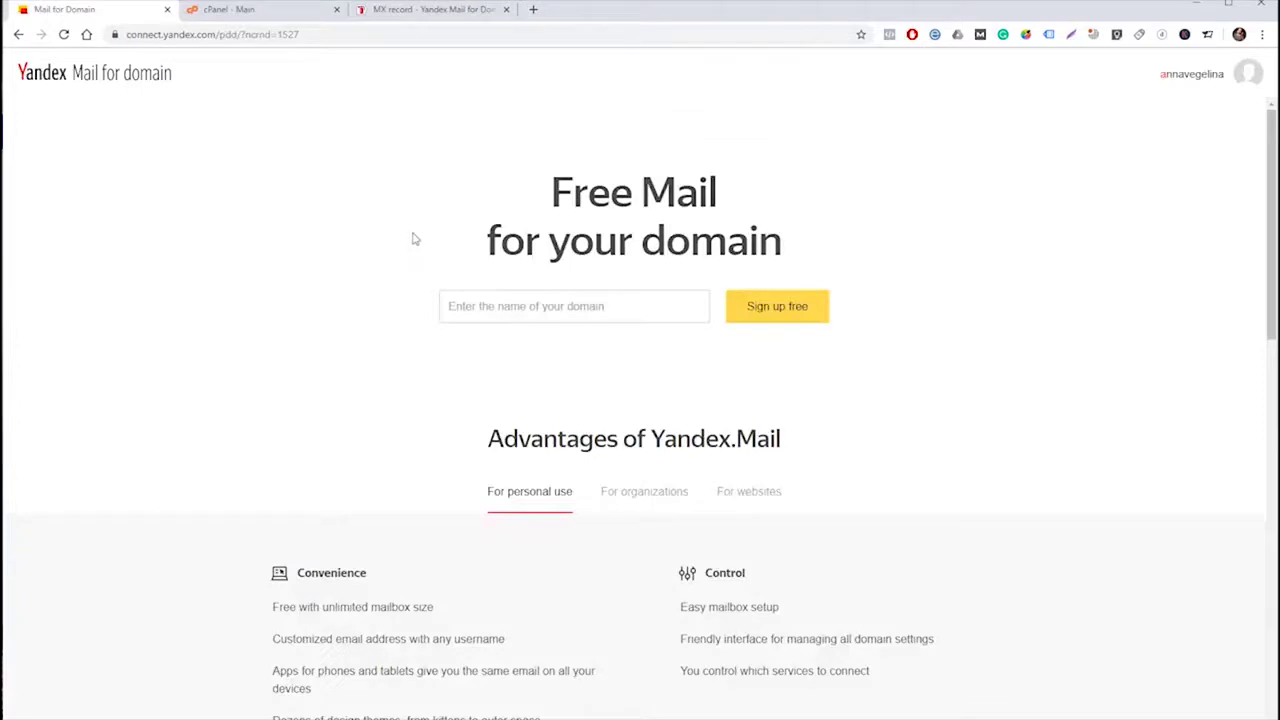
text(cutekidscorner)
text(.com)
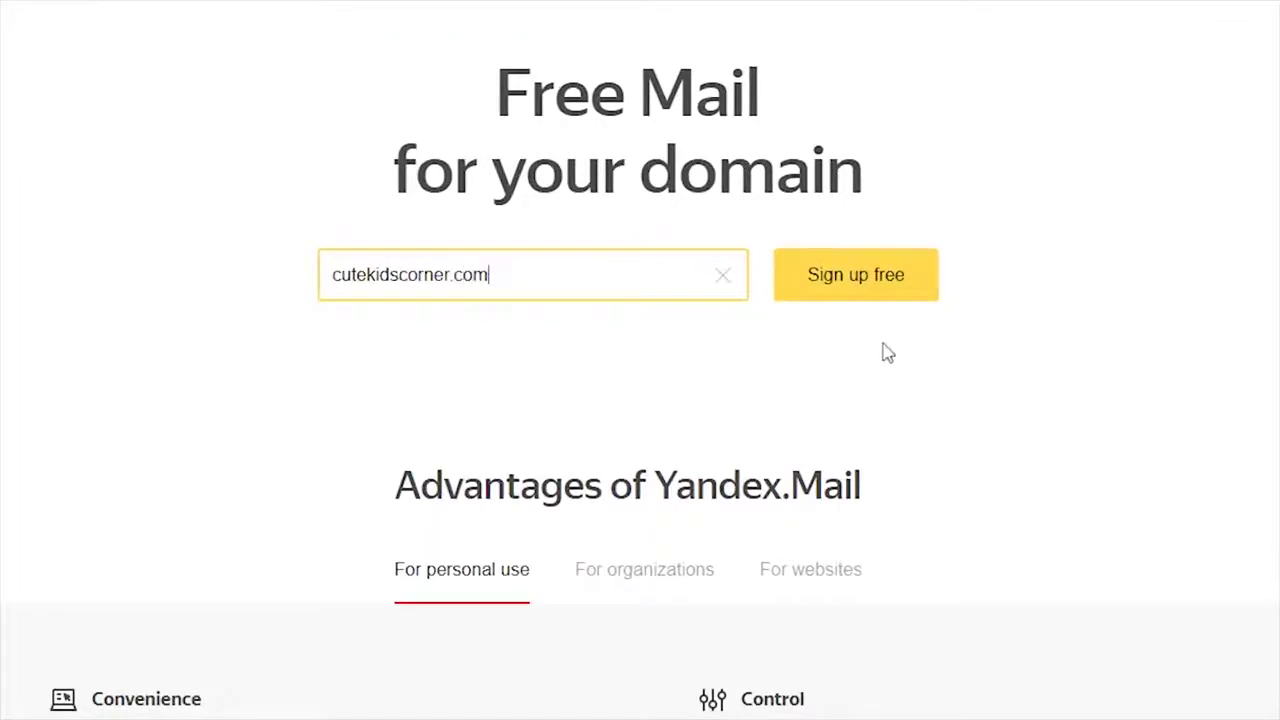
click(887, 287)
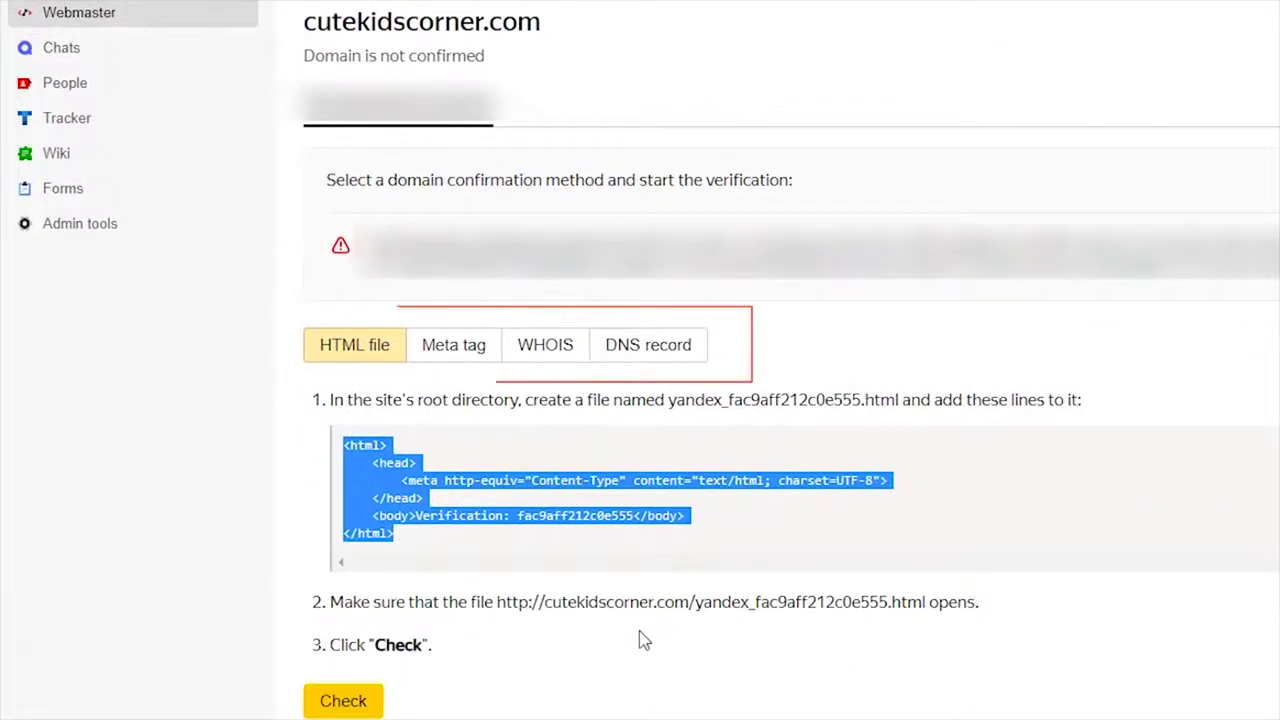
Step: Review the HTML-file verification address, then return to cPanel and open File Manager
click(584, 629)
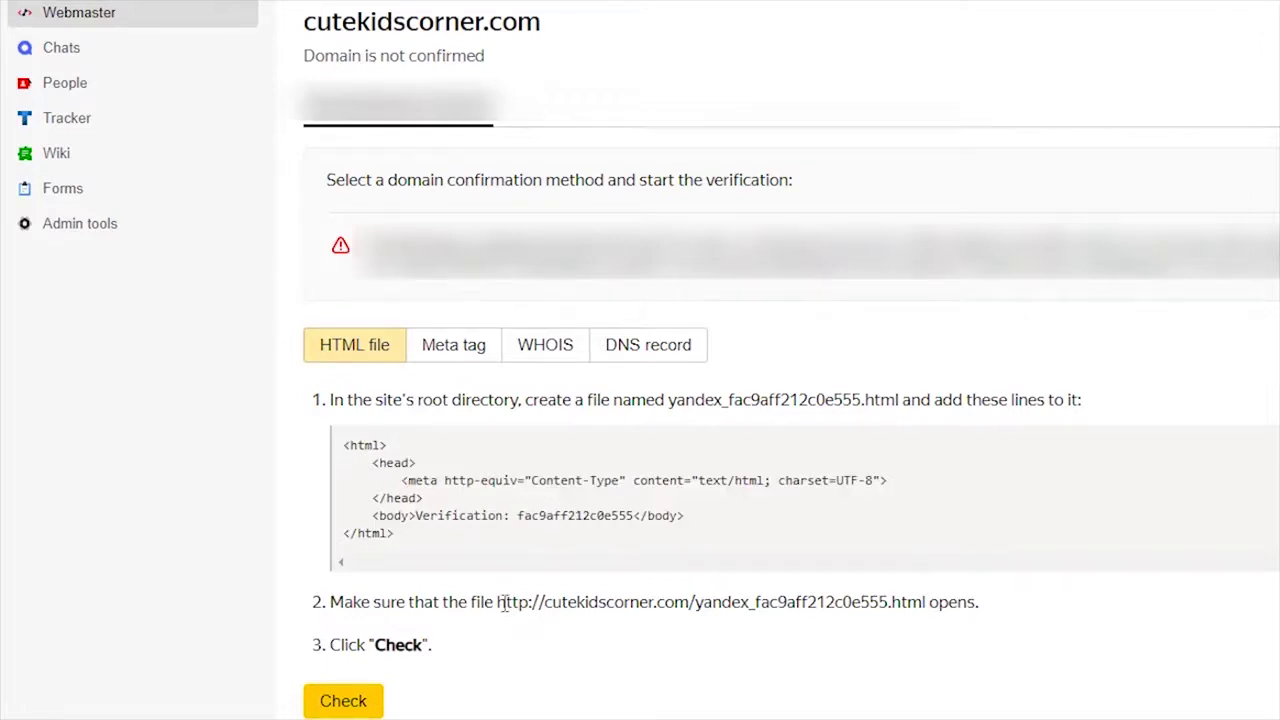
drag(500, 603, 931, 603)
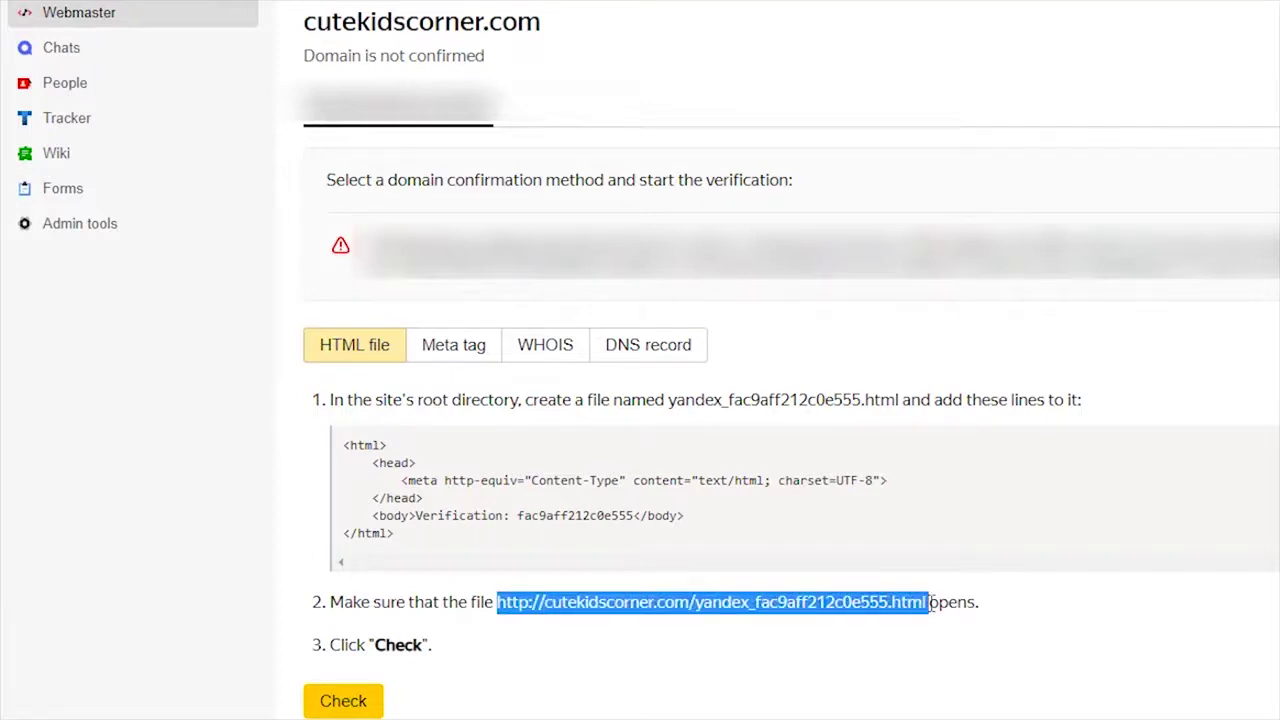
click(789, 592)
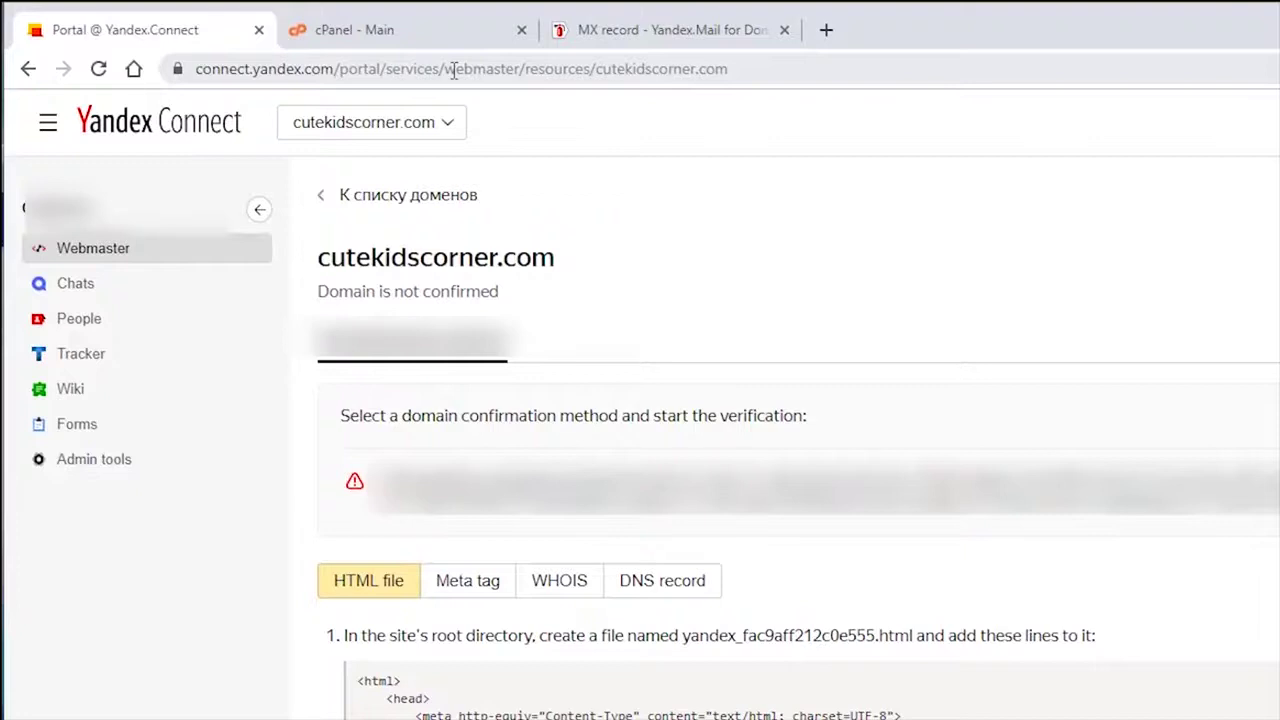
click(315, 30)
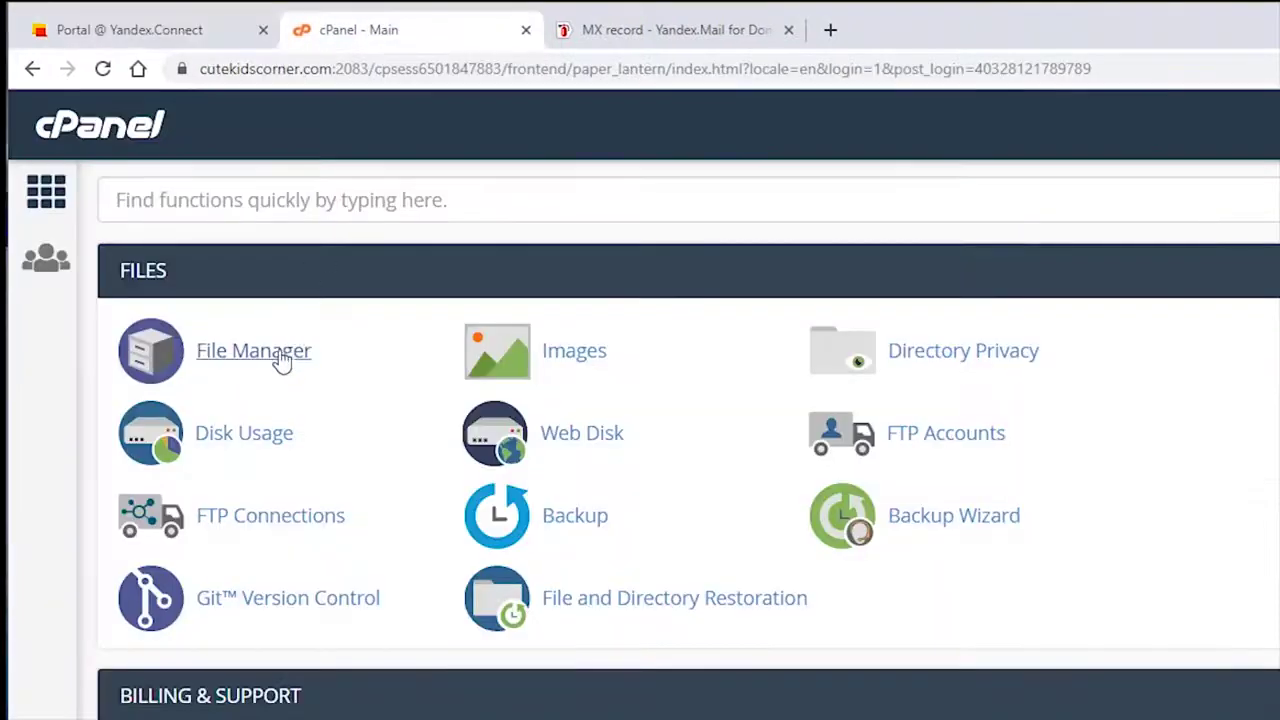
click(280, 355)
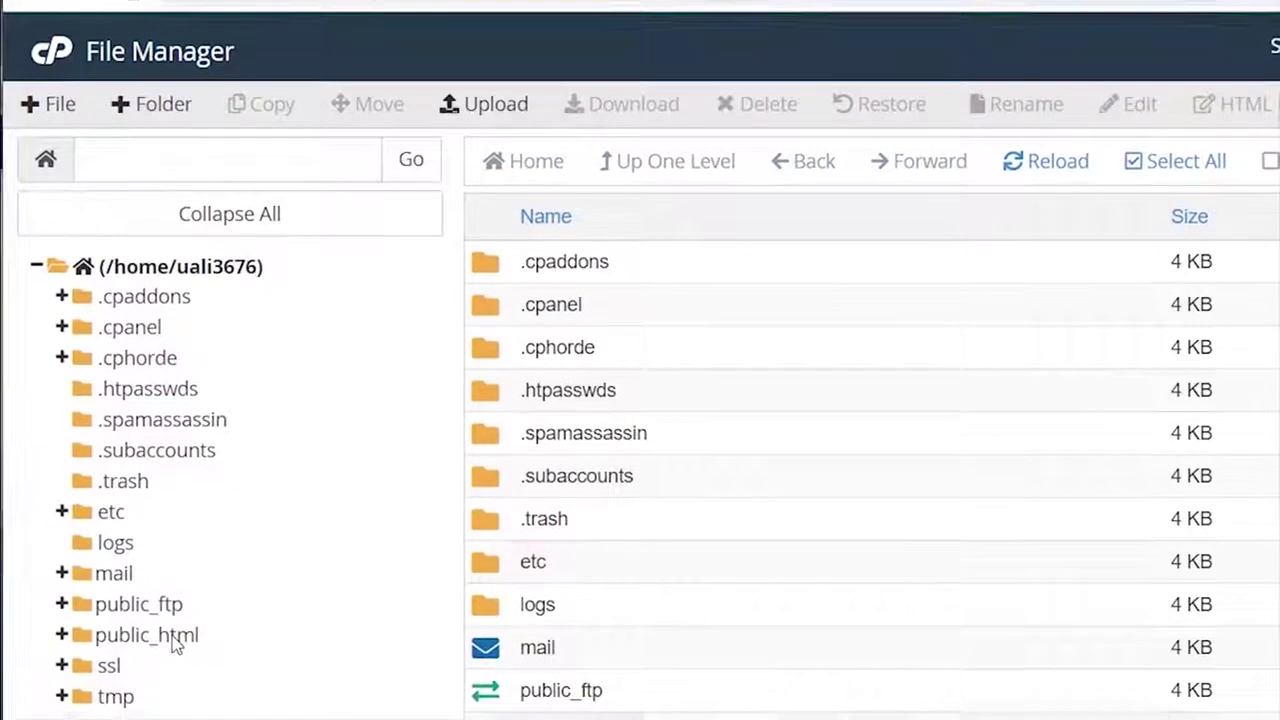
Step: Upload yandex_fac9aff212c0e555.html into public_html and run the Yandex domain ownership check
click(175, 645)
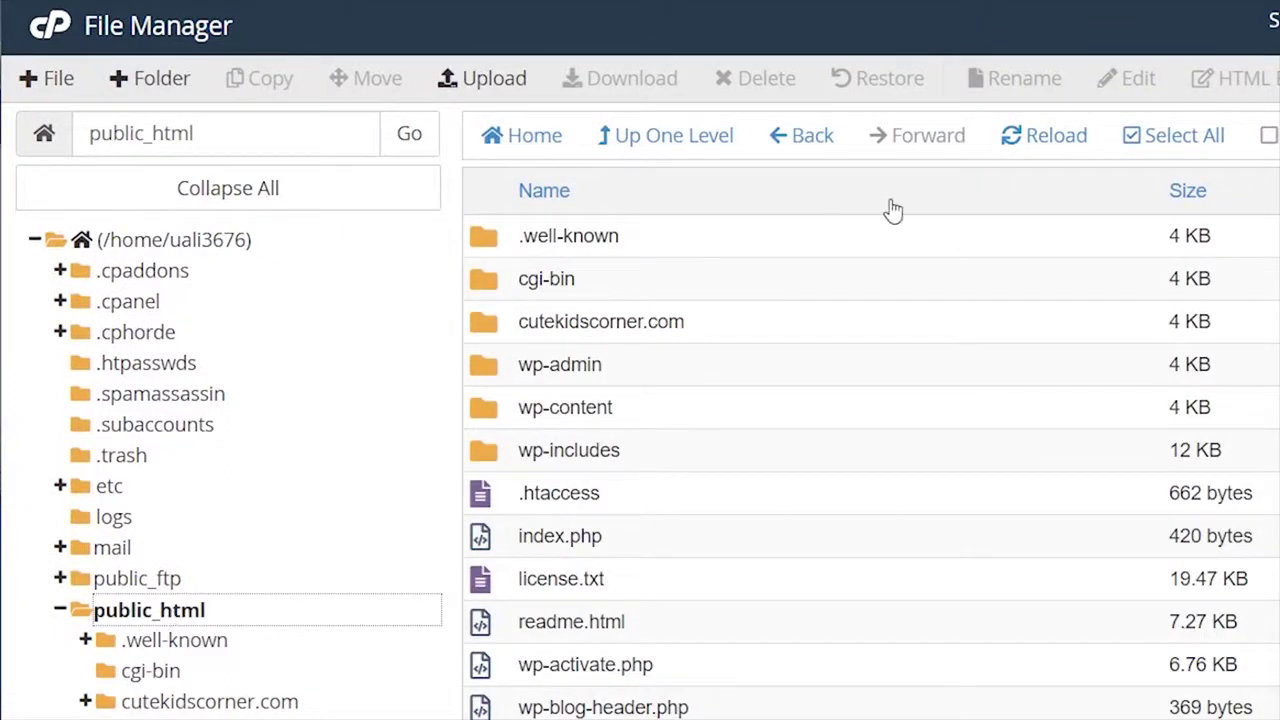
click(488, 88)
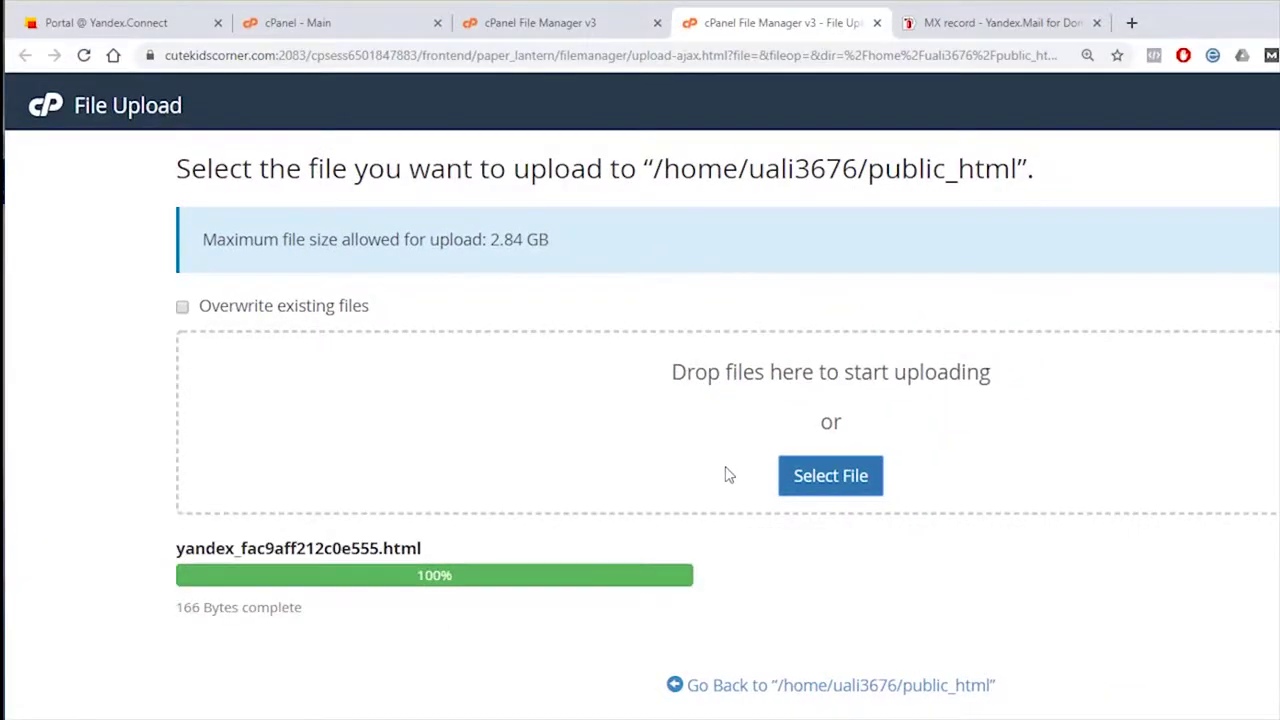
click(894, 688)
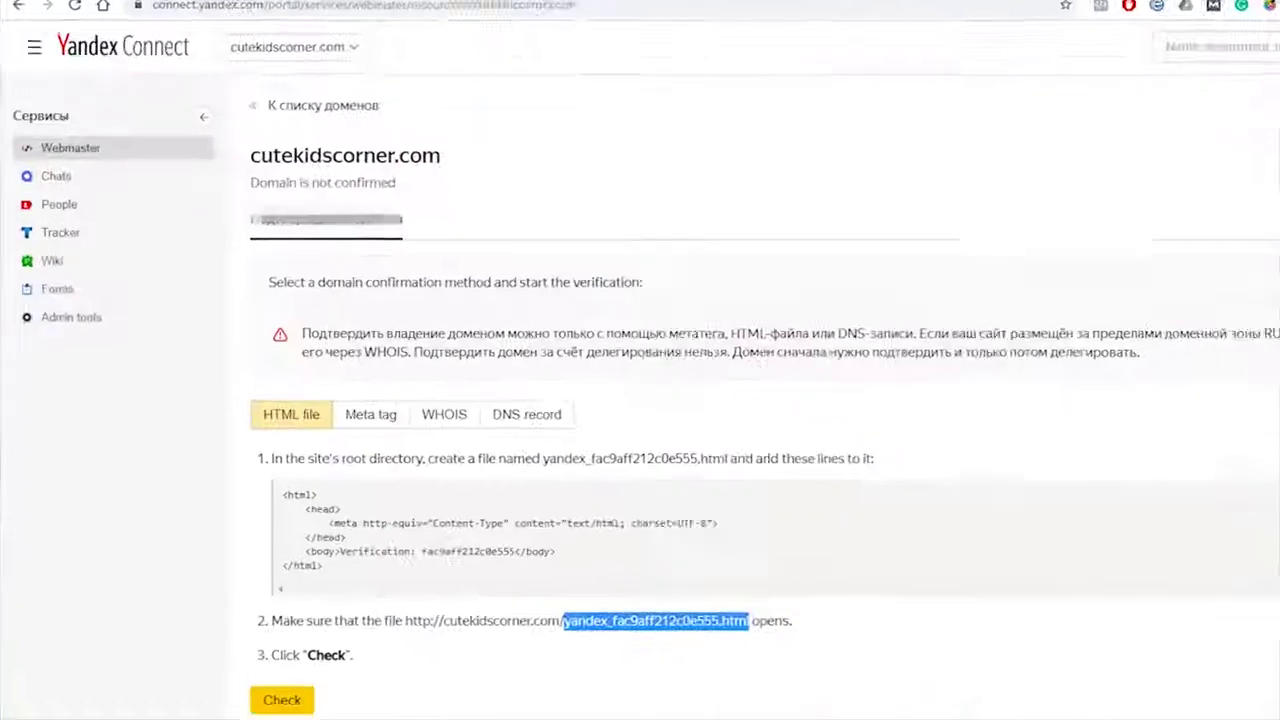
click(303, 705)
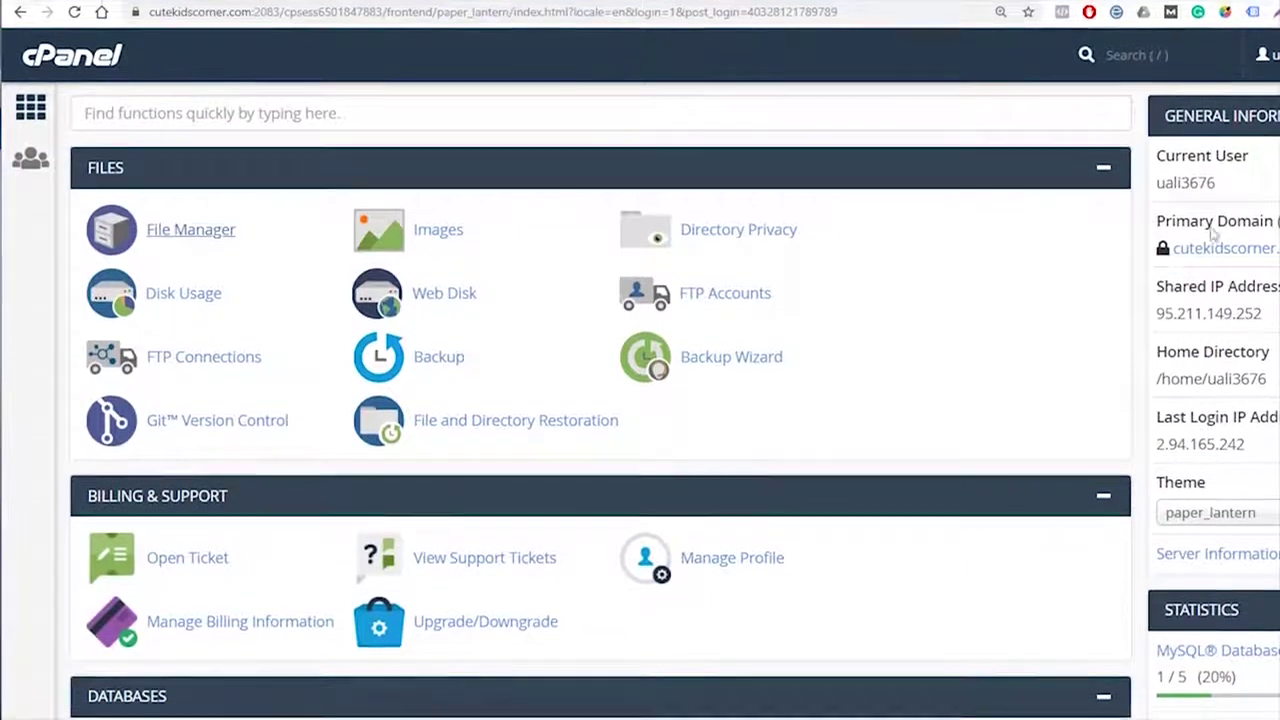
Step: Edit cutekidscorner.com's MX record to priority 10 with destination mx.yandex.net in Zone Editor
scroll(600, 420, down, 5)
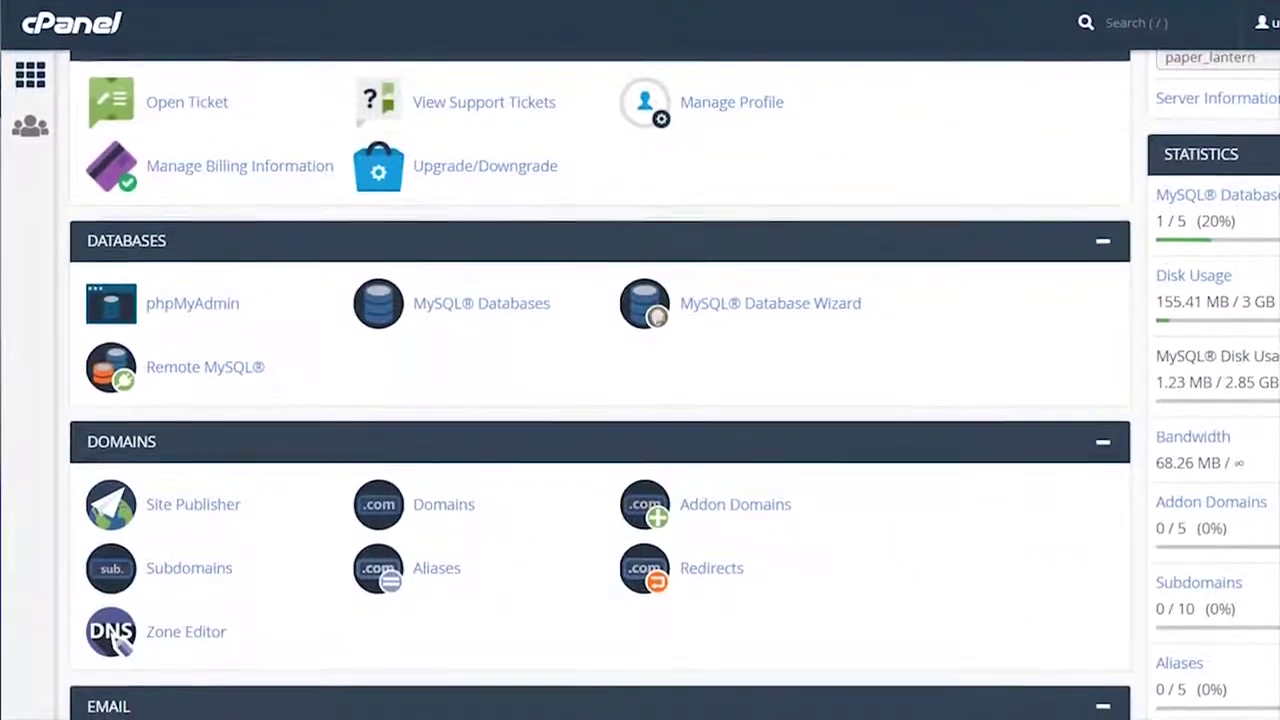
click(206, 607)
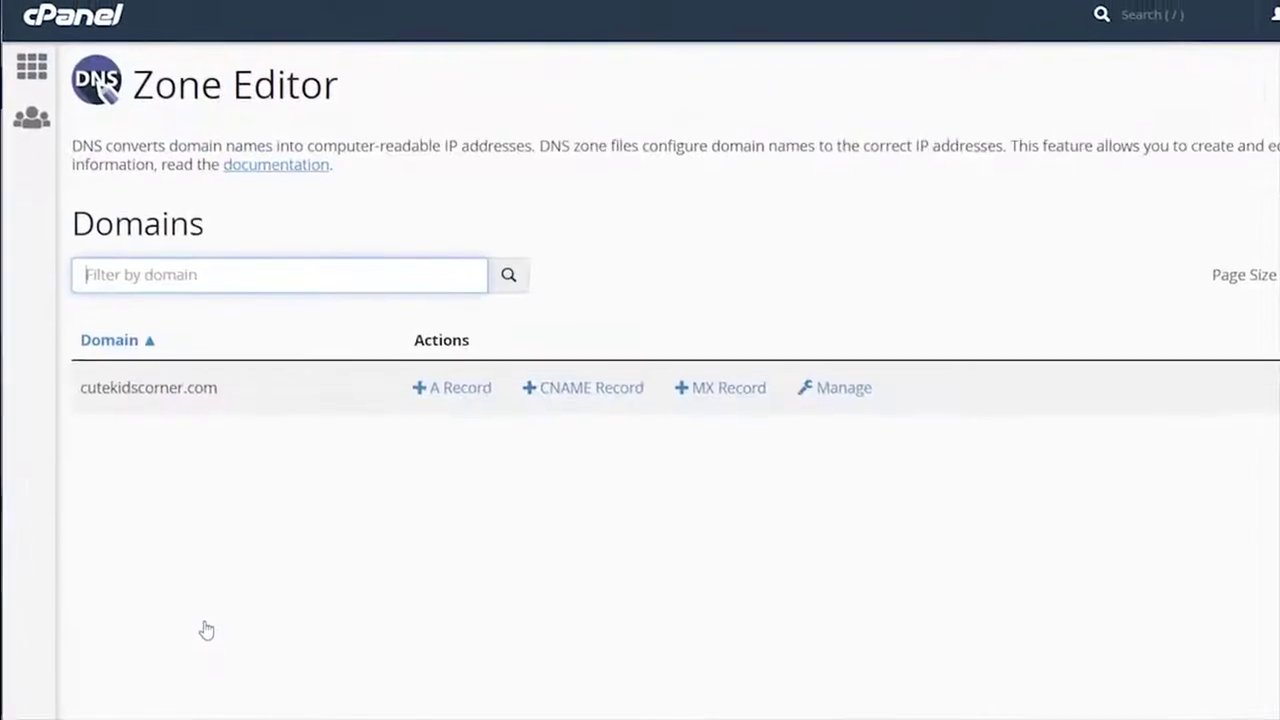
click(840, 381)
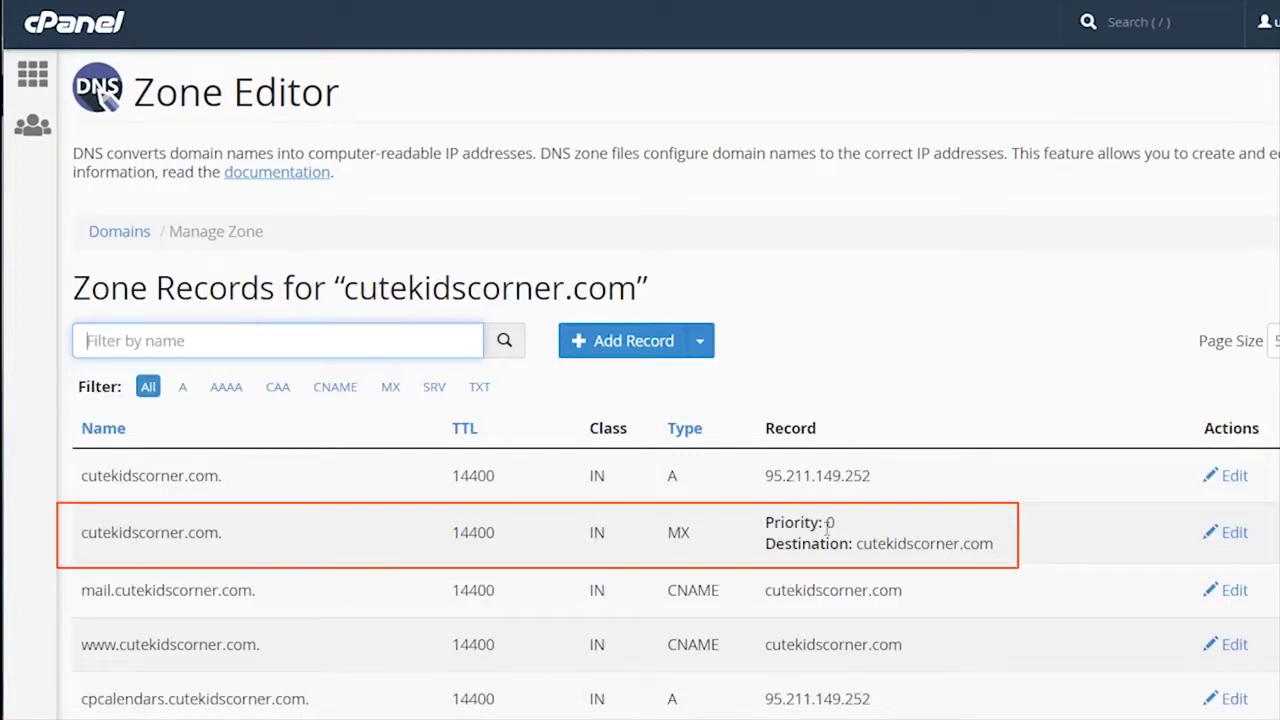
click(1222, 546)
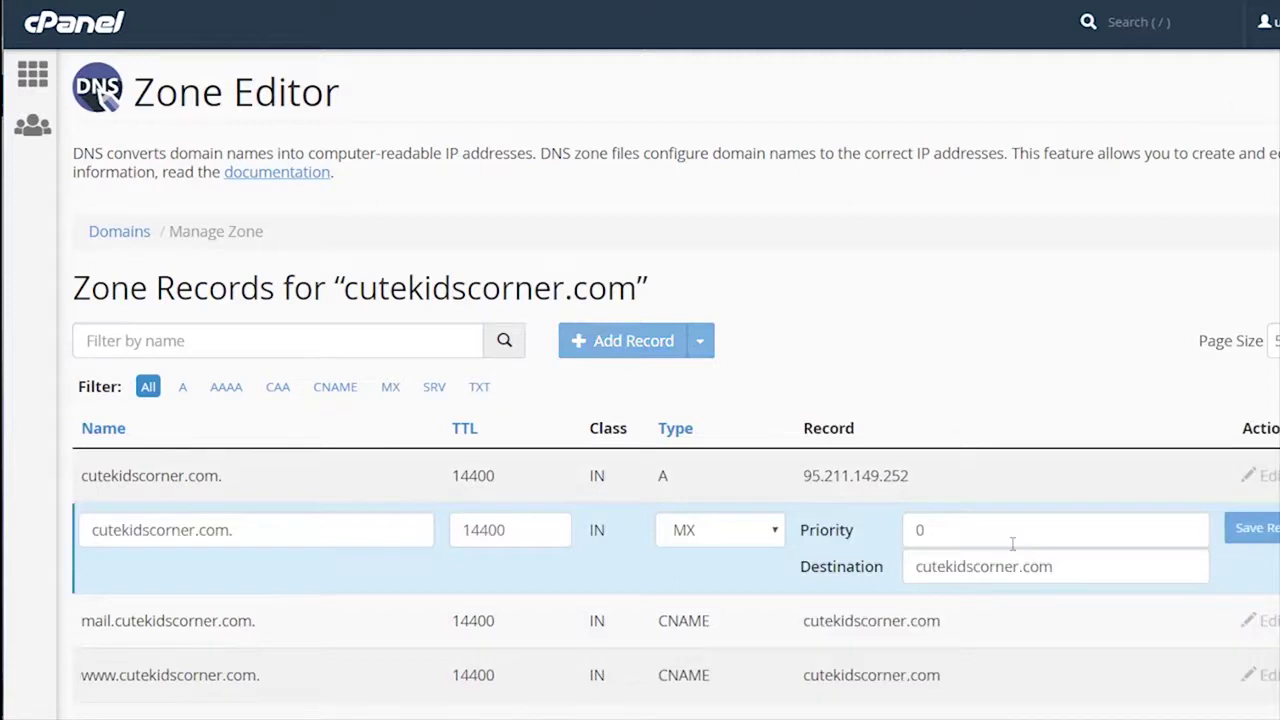
click(1012, 543)
text(10)
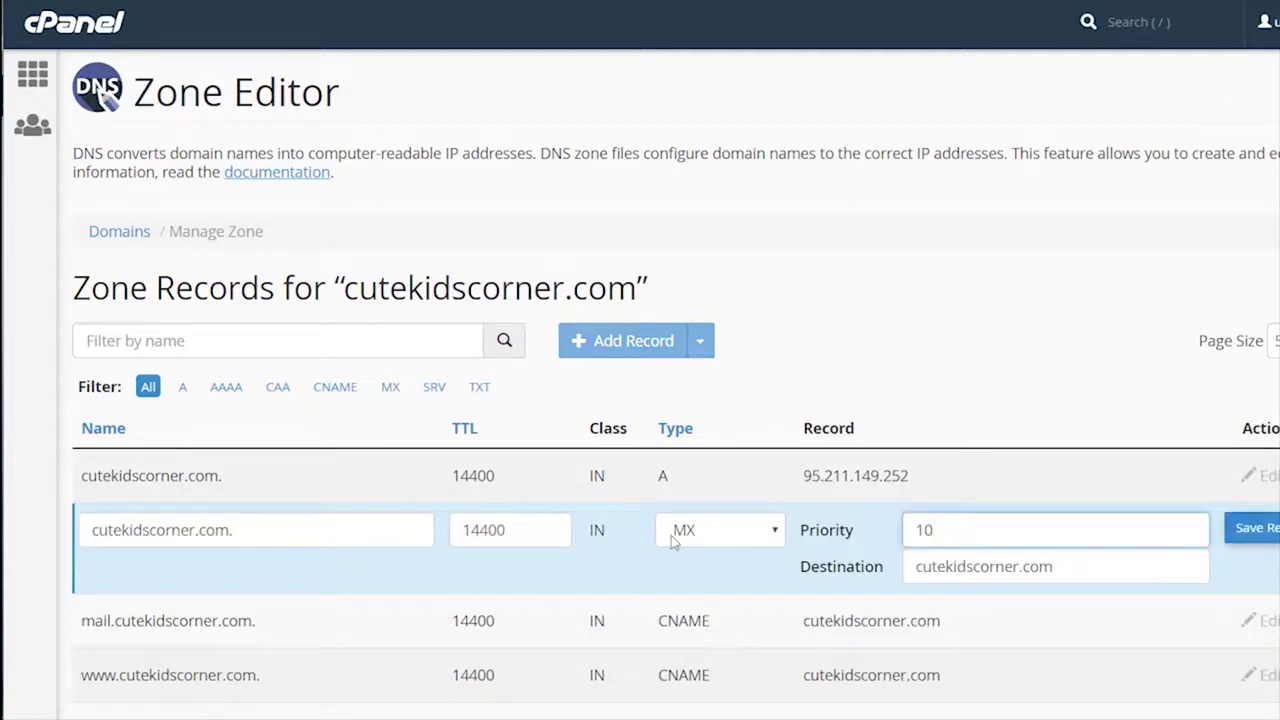
scroll(673, 540, down, 2)
drag(1064, 402, 925, 406)
text(mx.yandex.net)
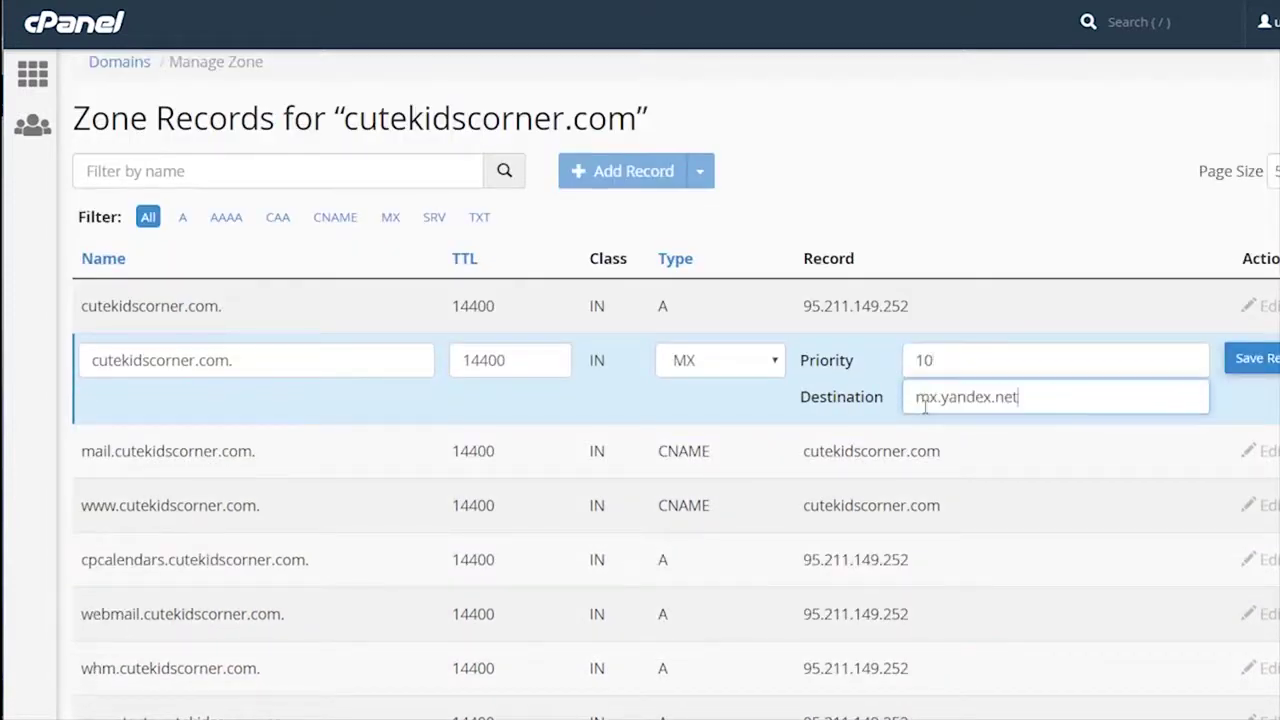
click(1245, 362)
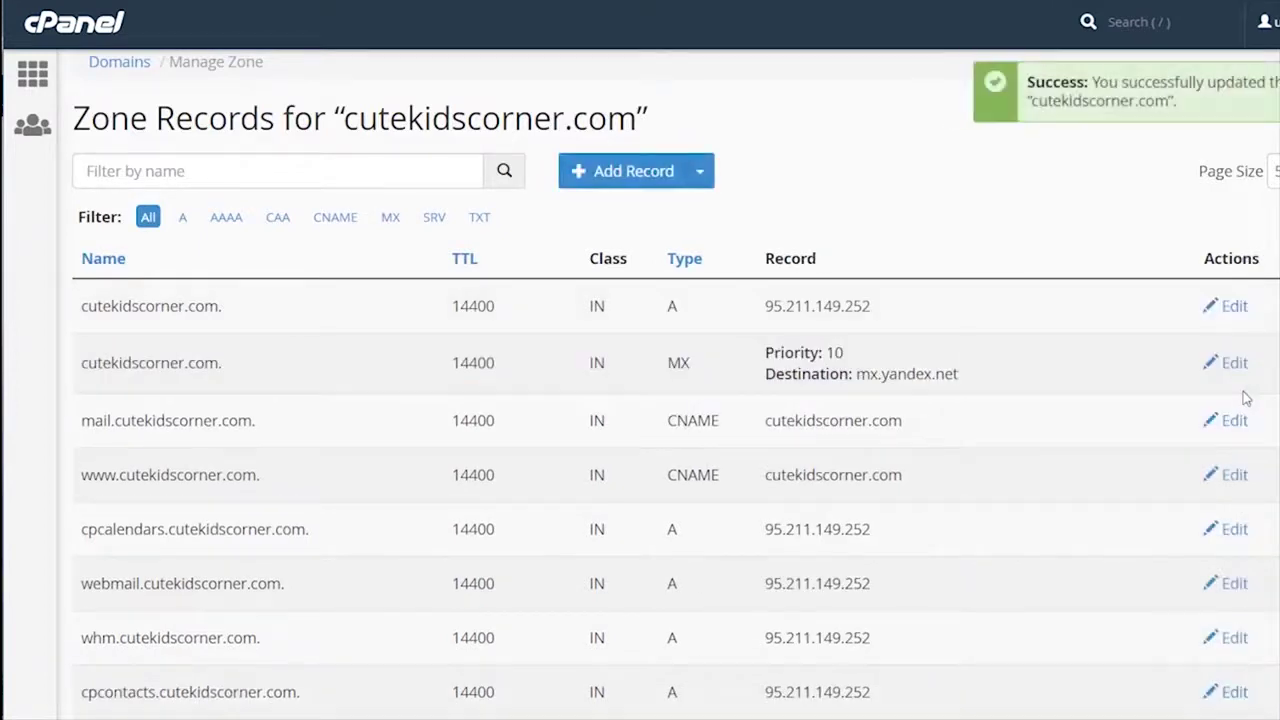
Step: Back in Yandex Connect, begin adding a new employee
scroll(1023, 438, down, 5)
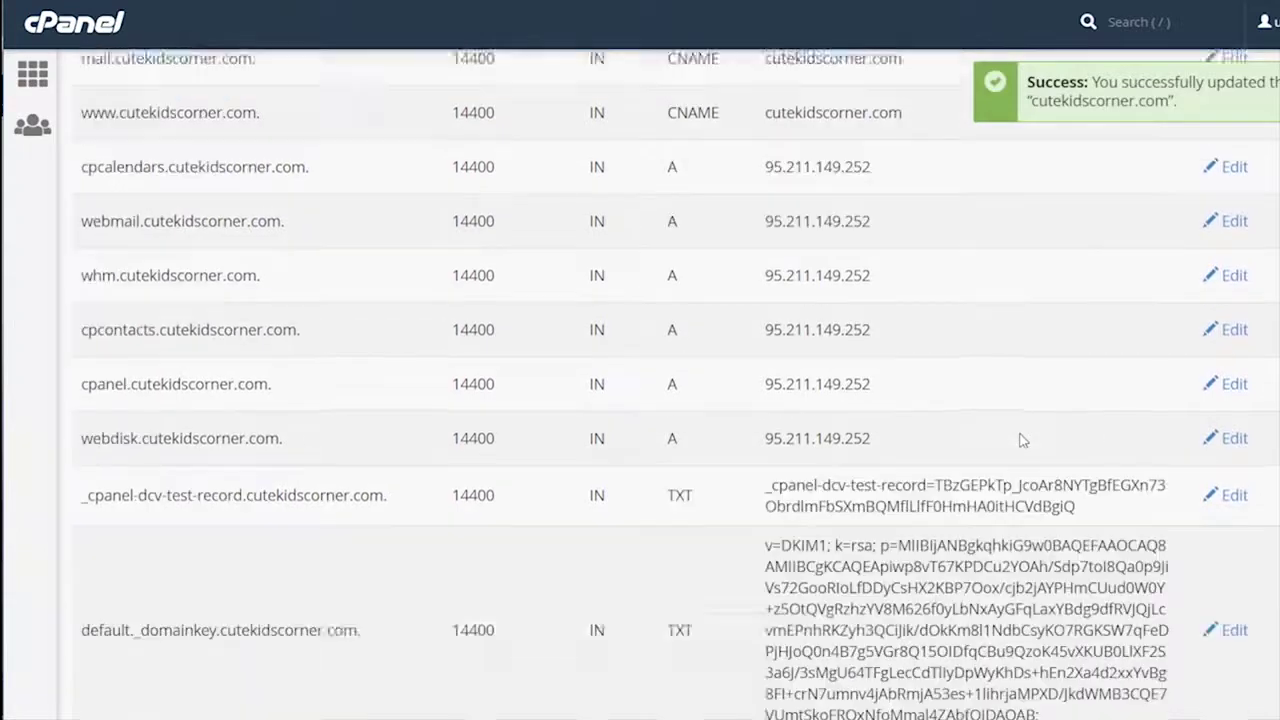
scroll(1023, 438, up, 6)
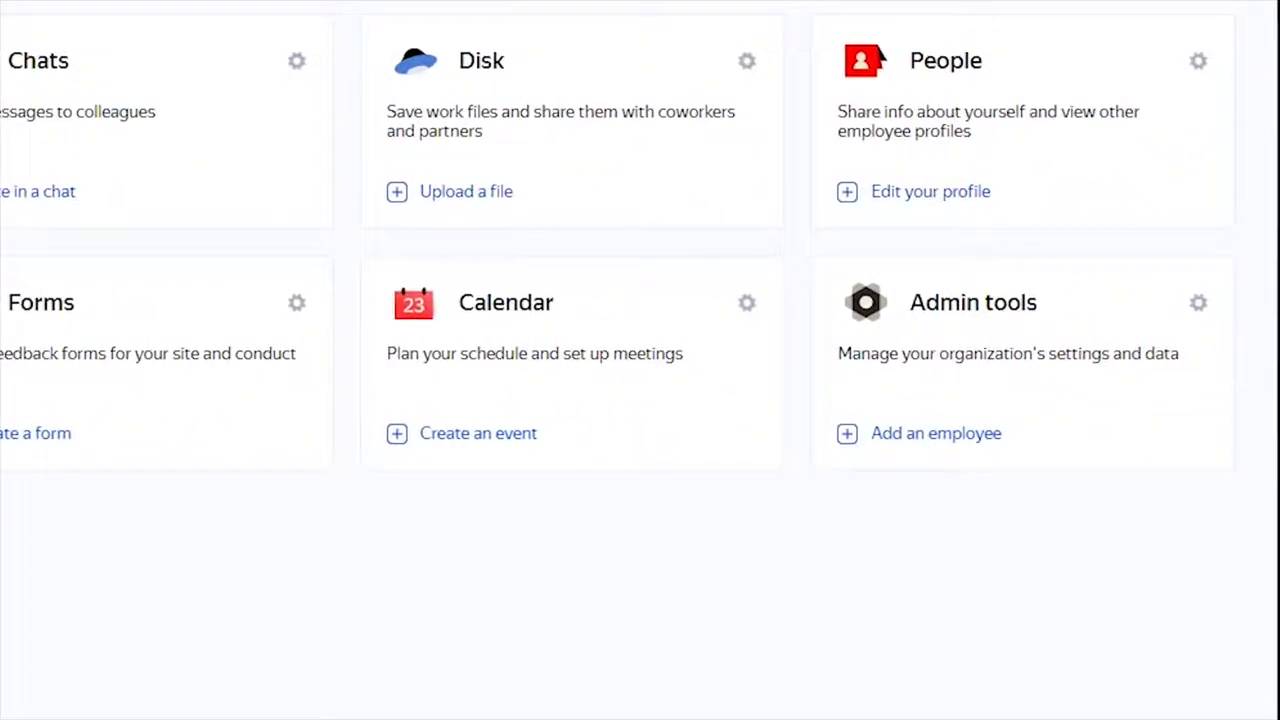
click(944, 436)
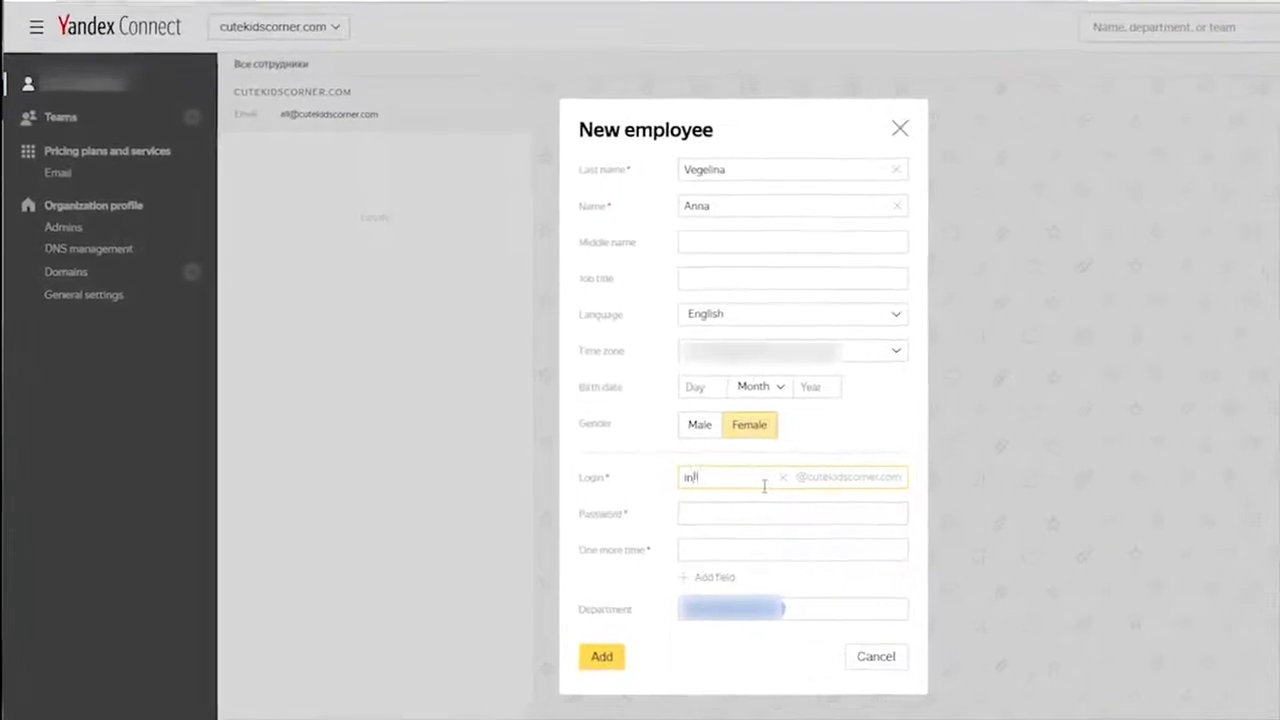
Step: Create the info employee mailbox with a confirmed password and save the password in the browser
text(fo)
click(785, 520)
text(••••••••••)
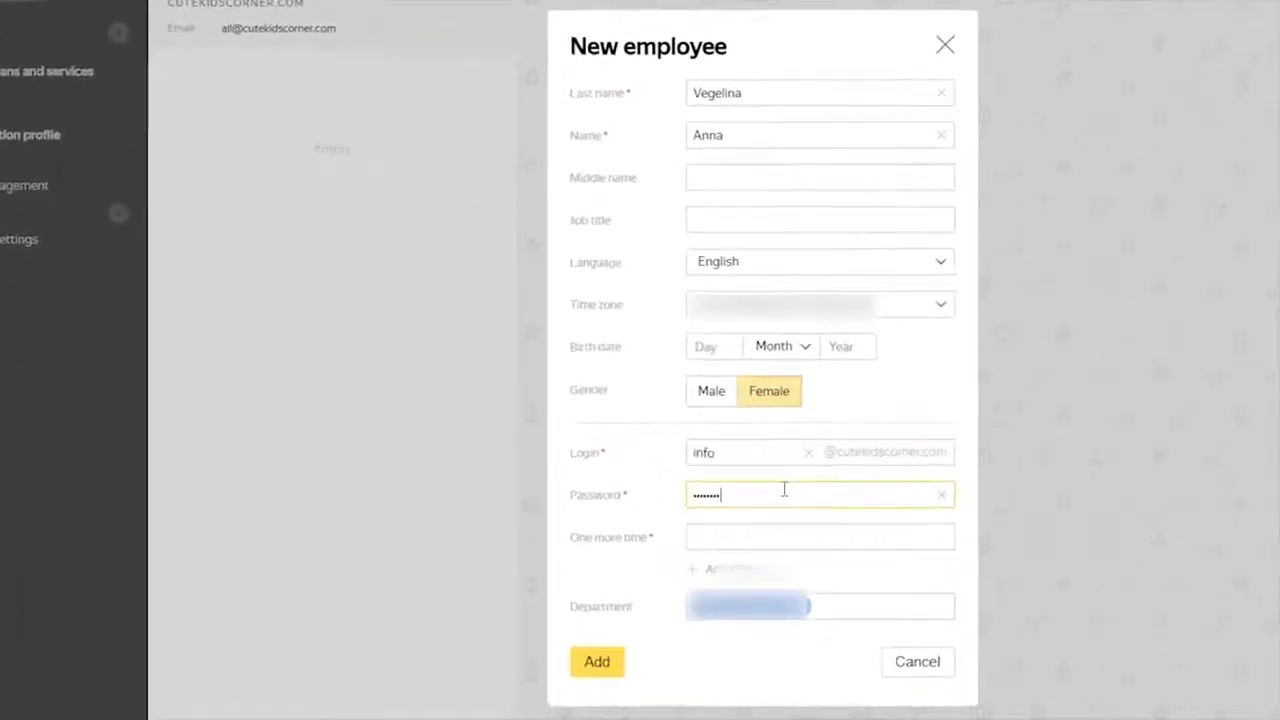
click(757, 531)
text(•••)
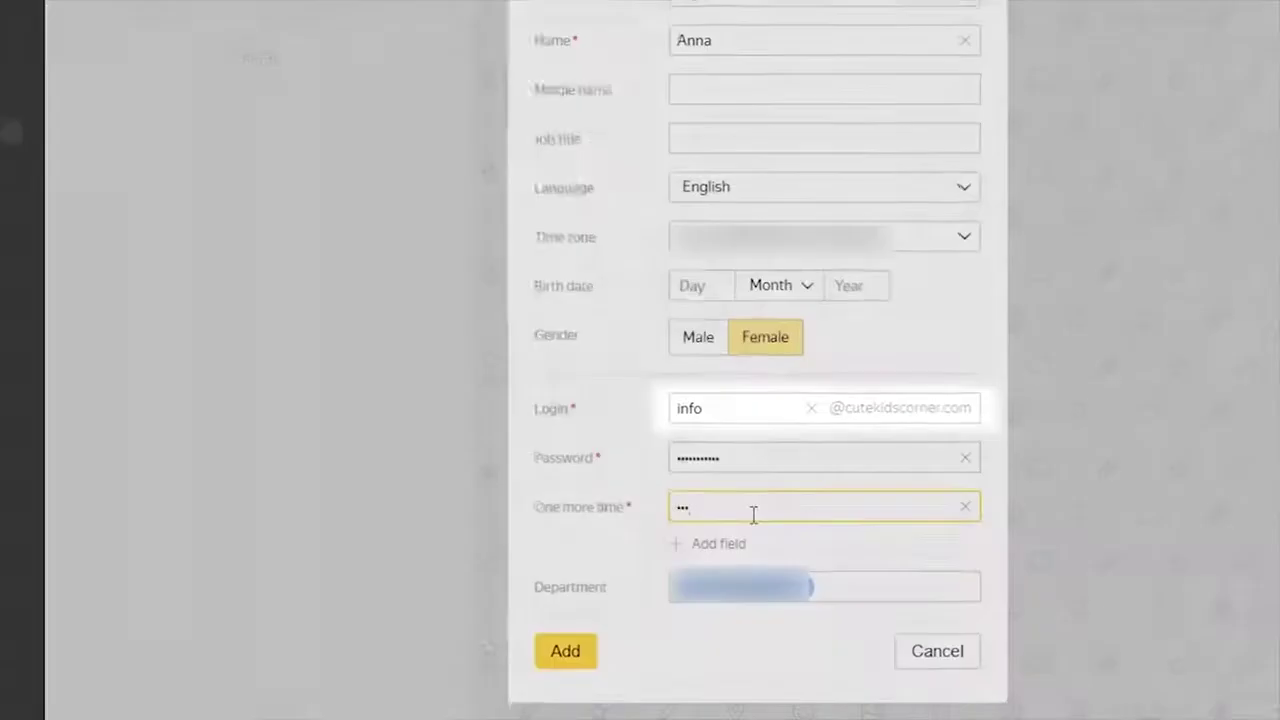
text(•••••••)
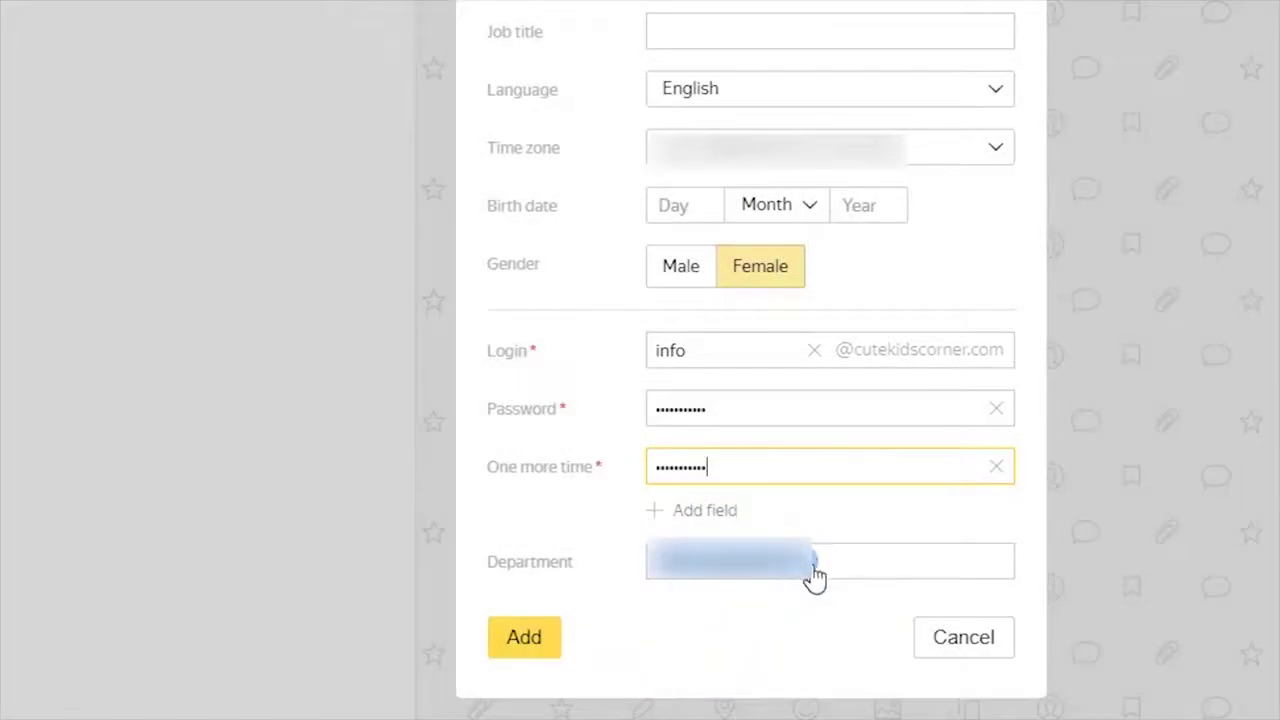
click(805, 578)
click(553, 638)
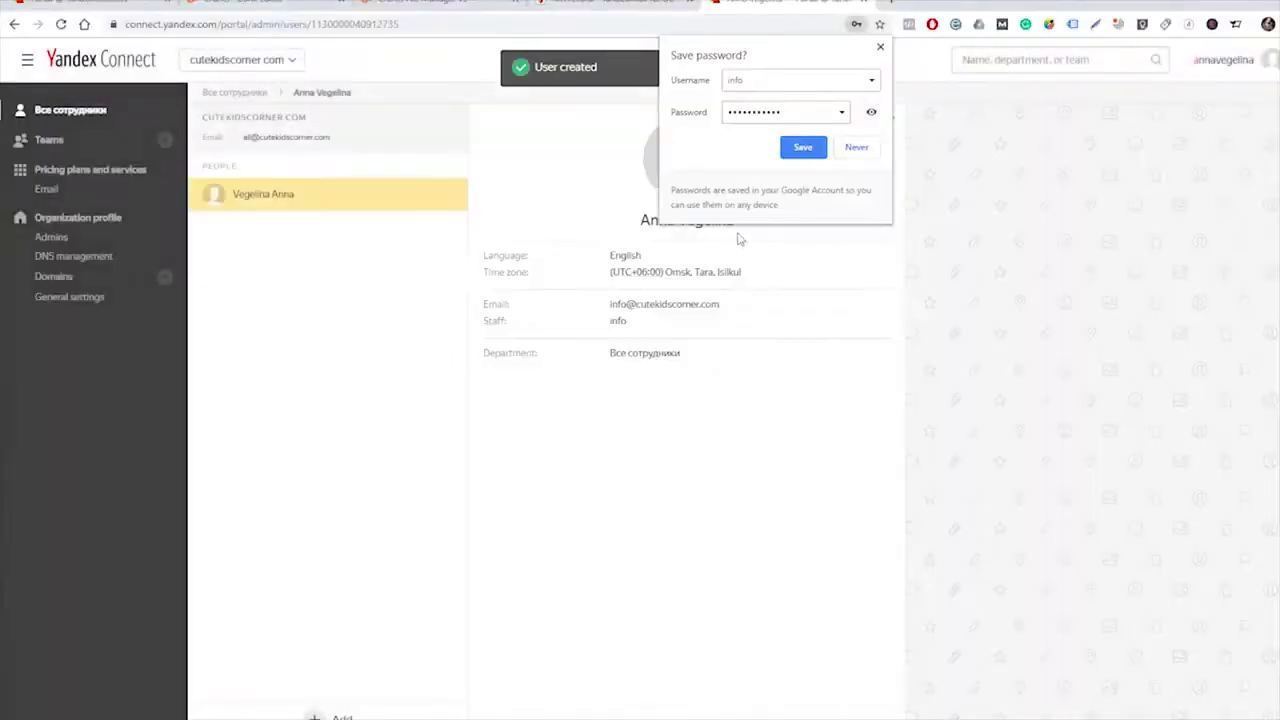
click(802, 150)
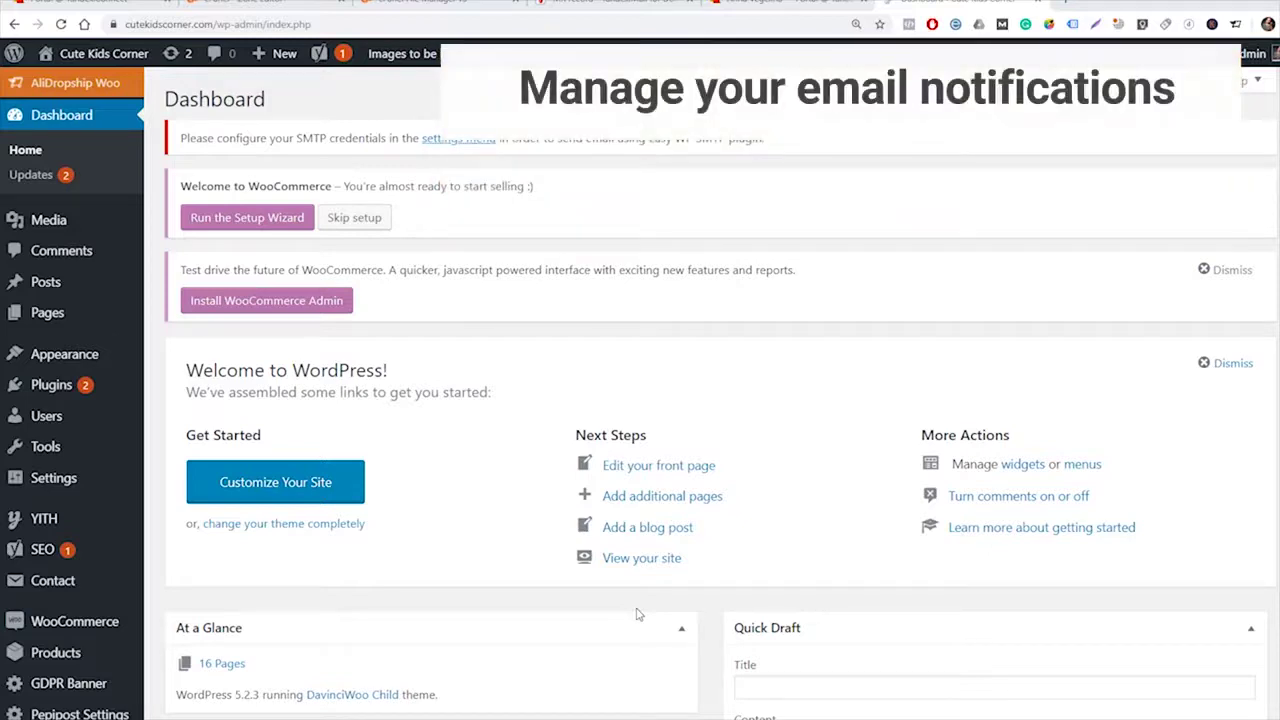
Step: Set the WooCommerce email From name to Cutekidscorner.com and From address to the domain mailbox
mouse_move(95, 624)
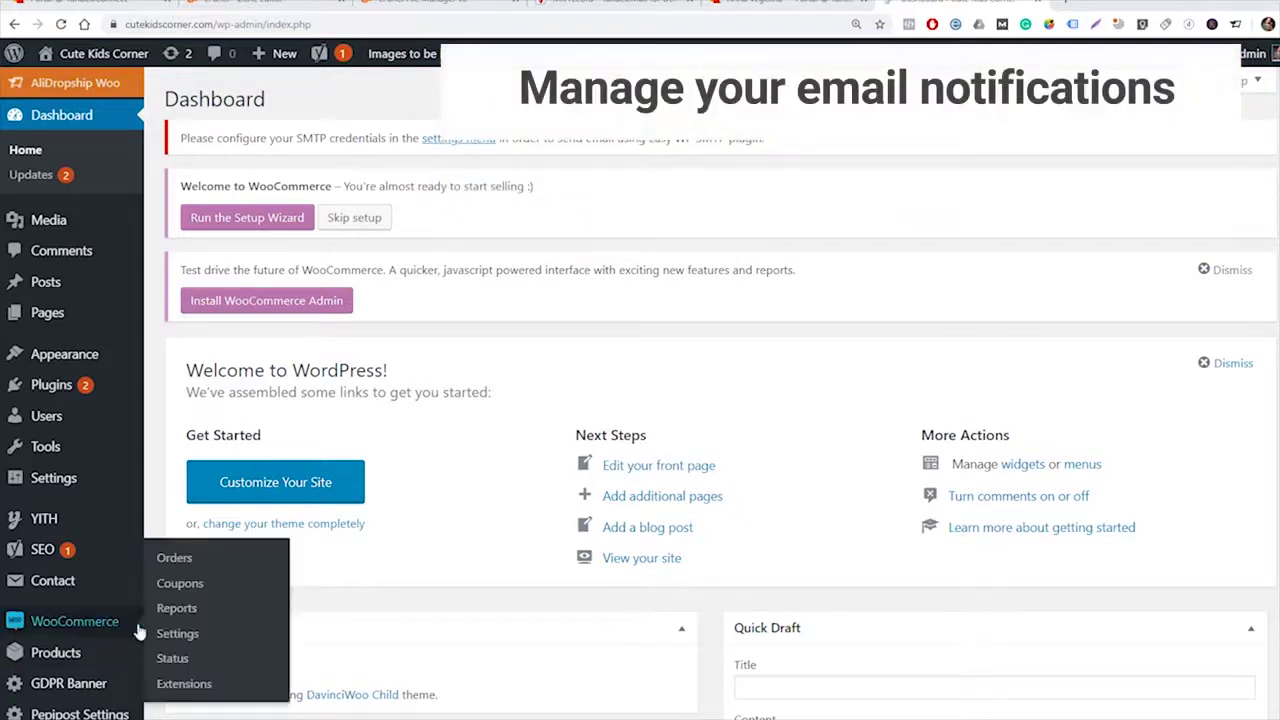
click(172, 632)
click(645, 110)
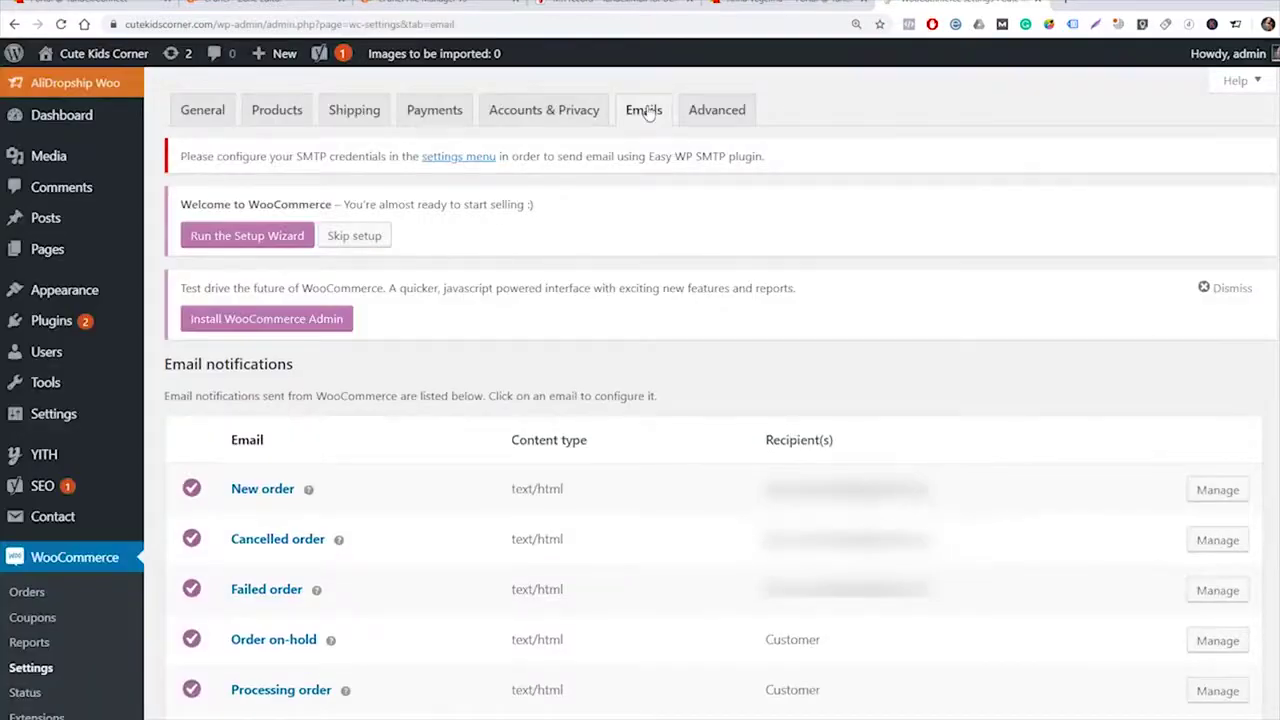
scroll(591, 294, down, 8)
triple_click(395, 418)
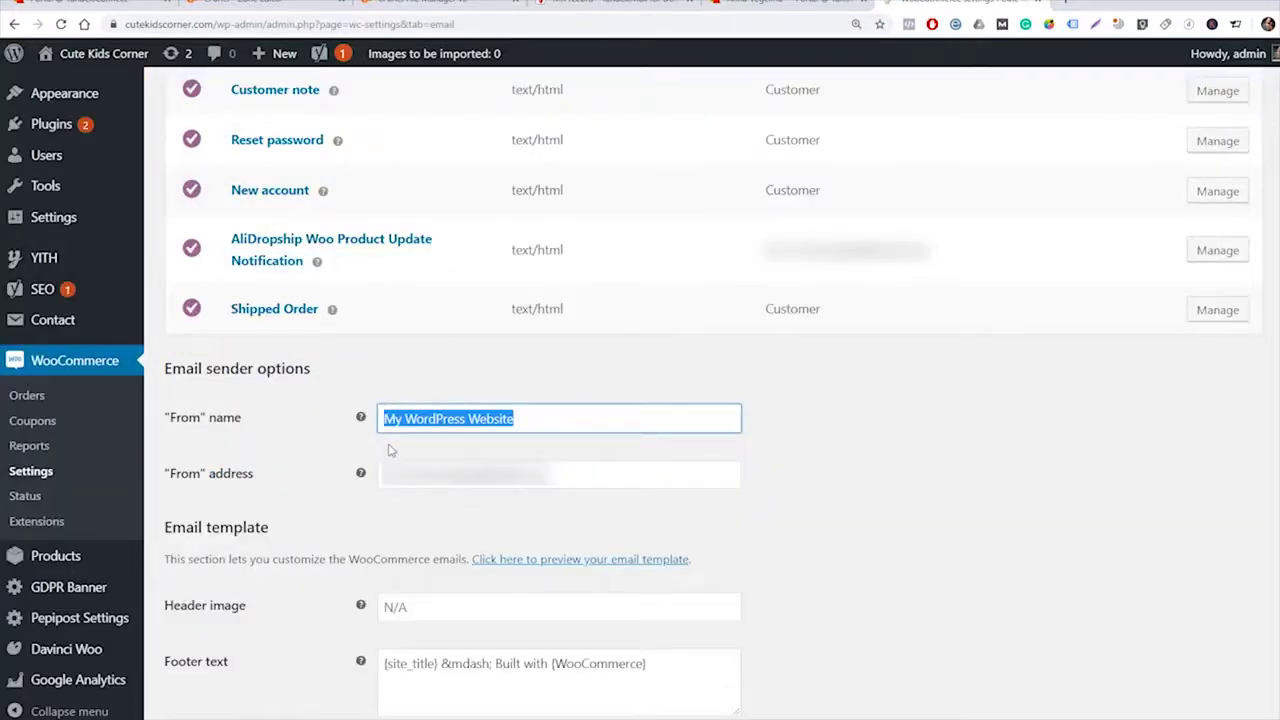
text(Cutekidscorner.com)
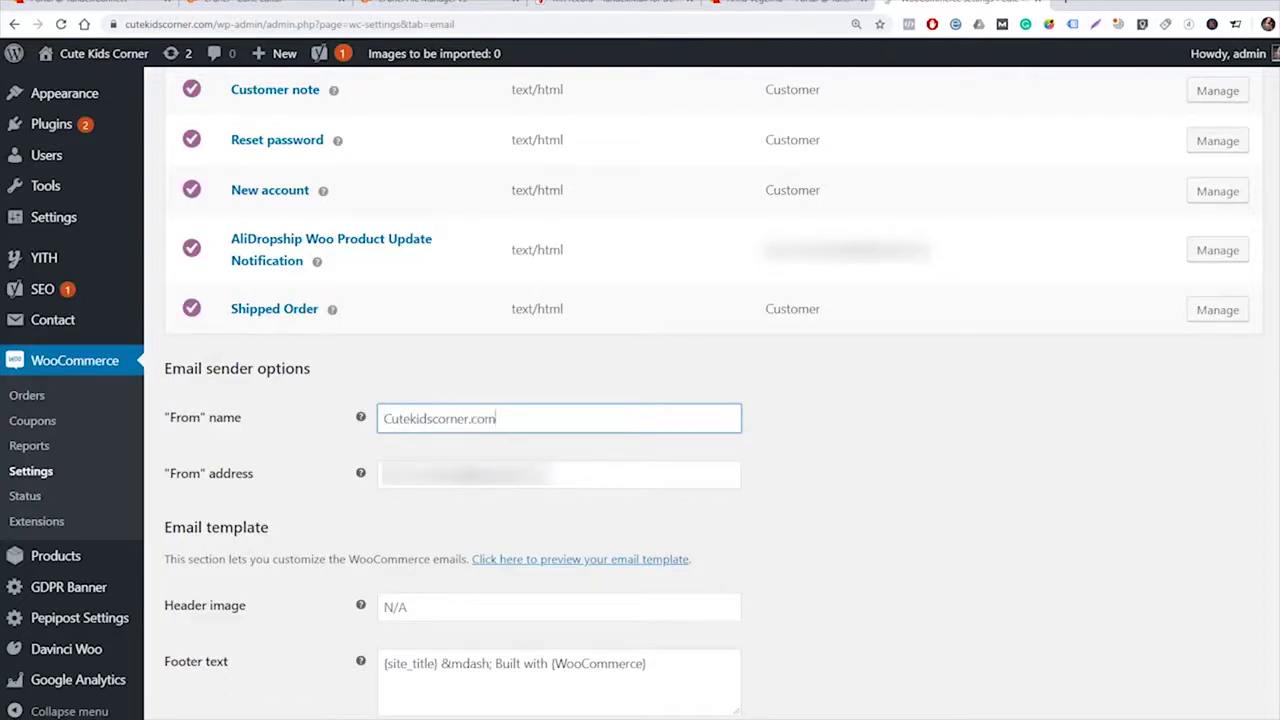
key(Tab)
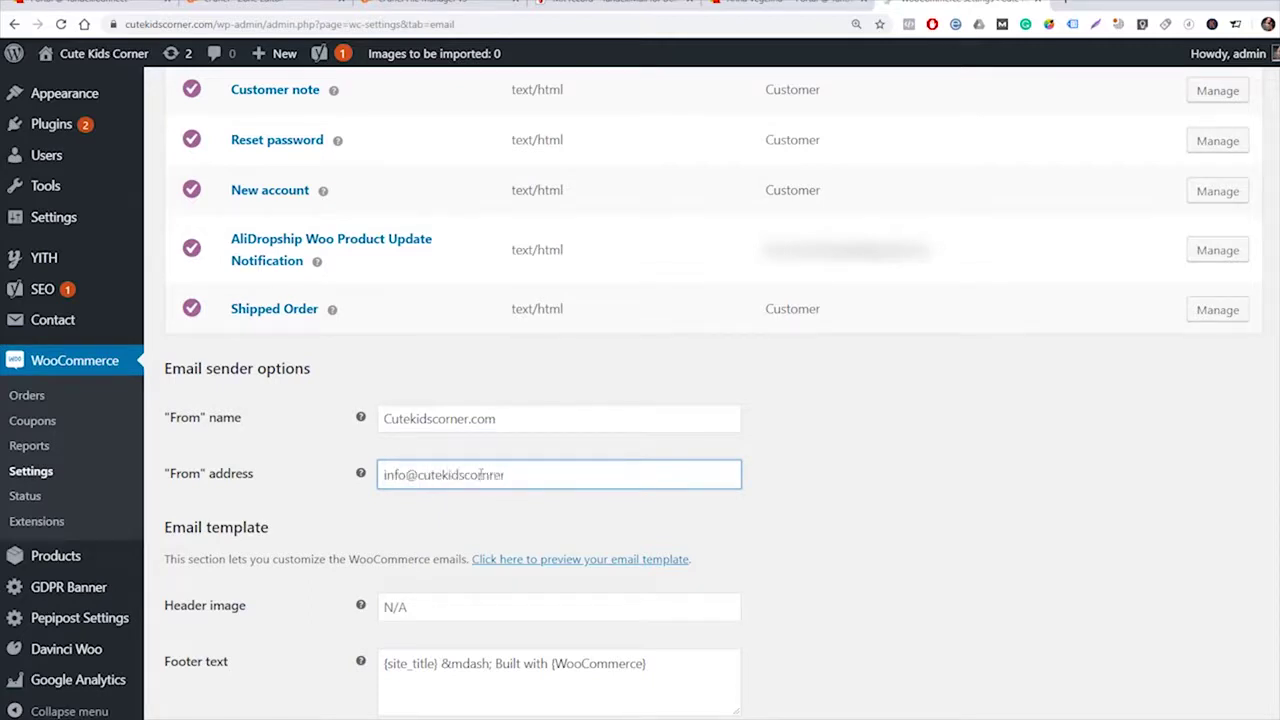
Step: Look over the email footer text without changing it
scroll(480, 600, down, 2)
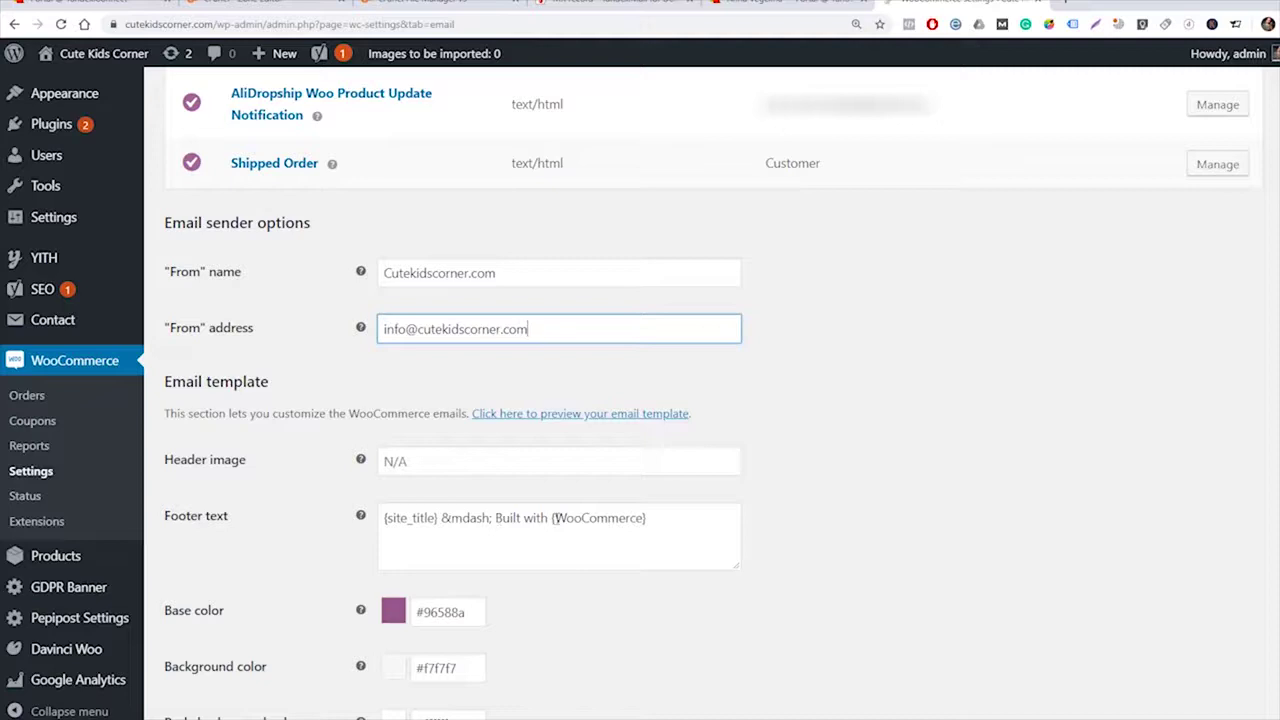
click(722, 552)
drag(554, 517, 646, 517)
click(551, 551)
scroll(548, 557, down, 2)
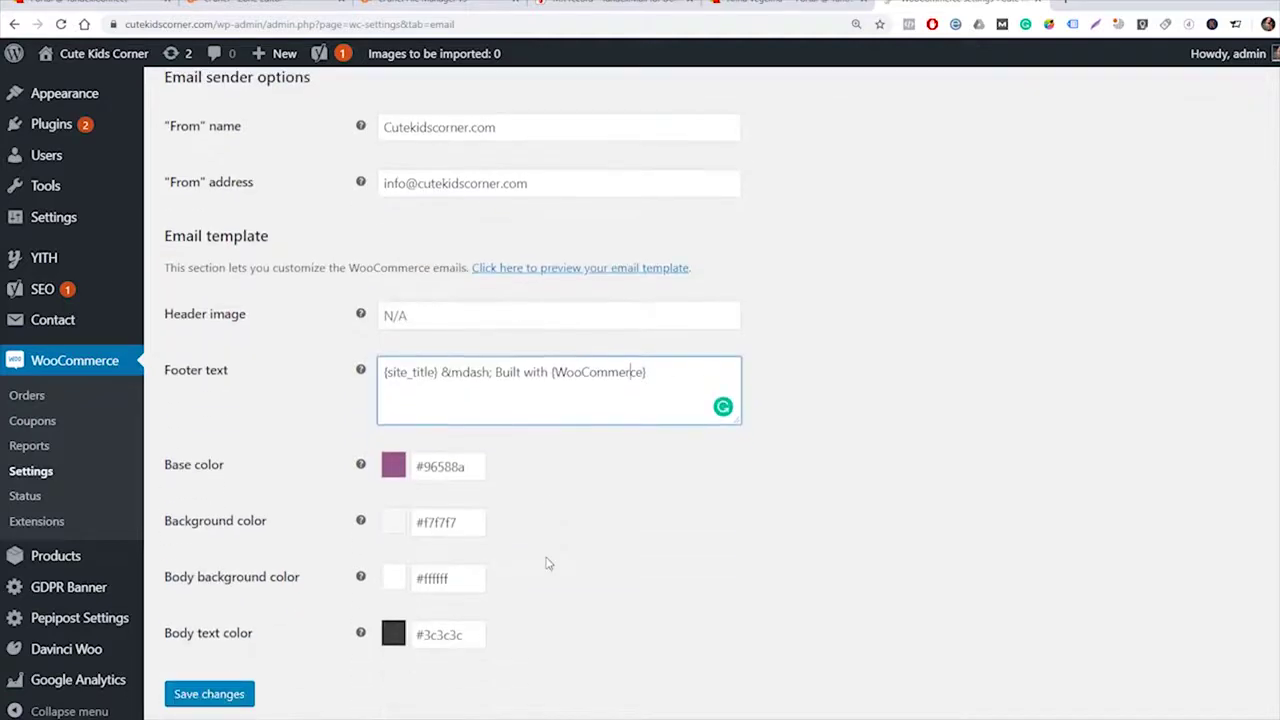
Step: Set the email base colour to the storefront nav bar blue #4b748f
mouse_move(100, 53)
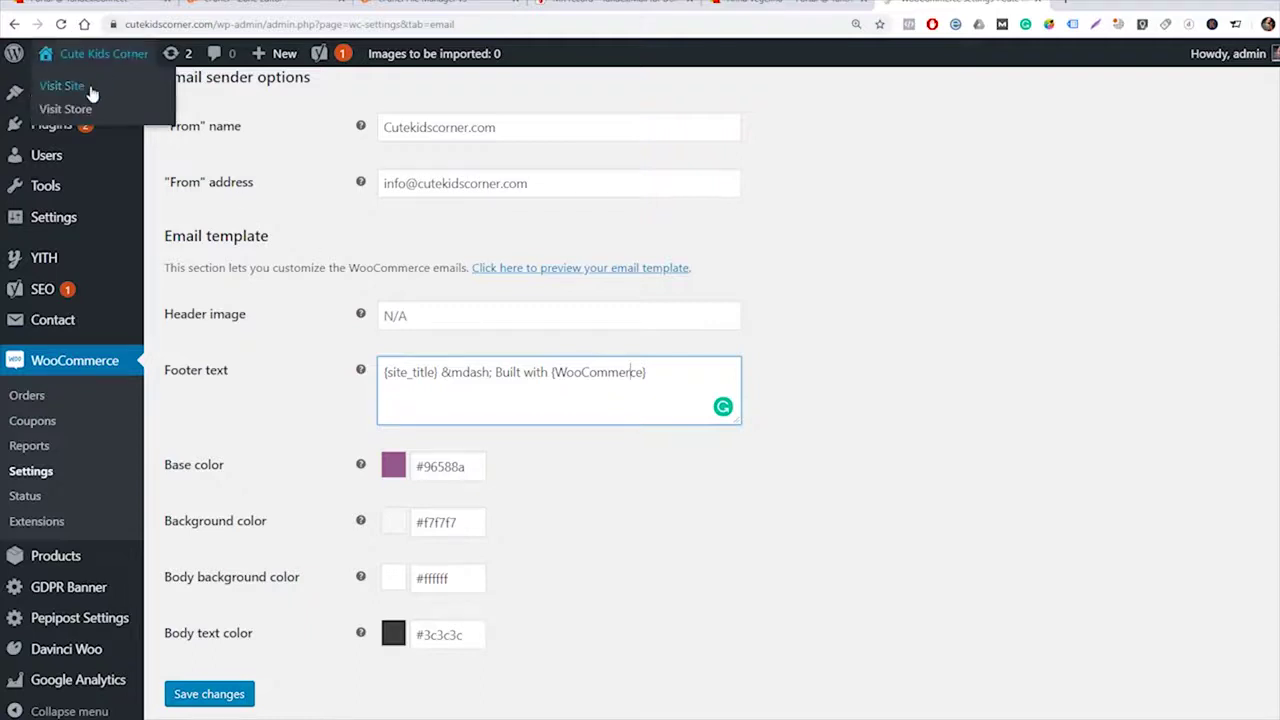
click(88, 89)
click(1048, 24)
click(595, 82)
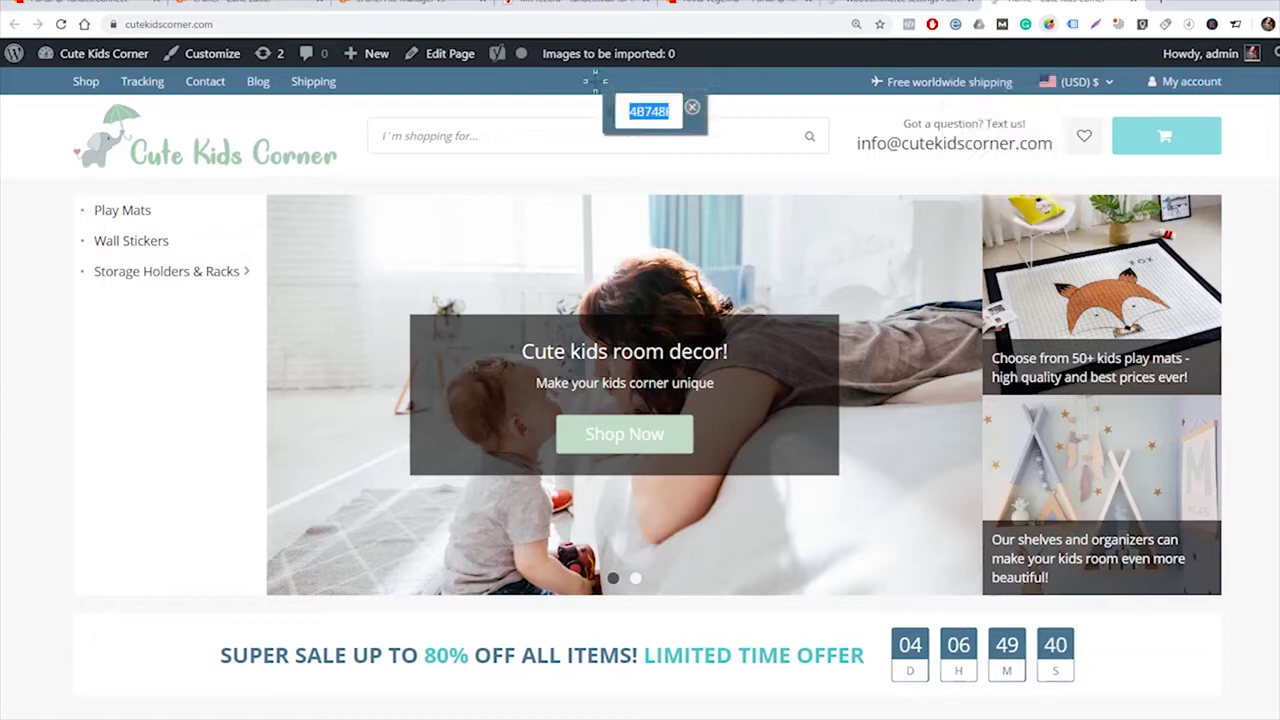
click(890, 6)
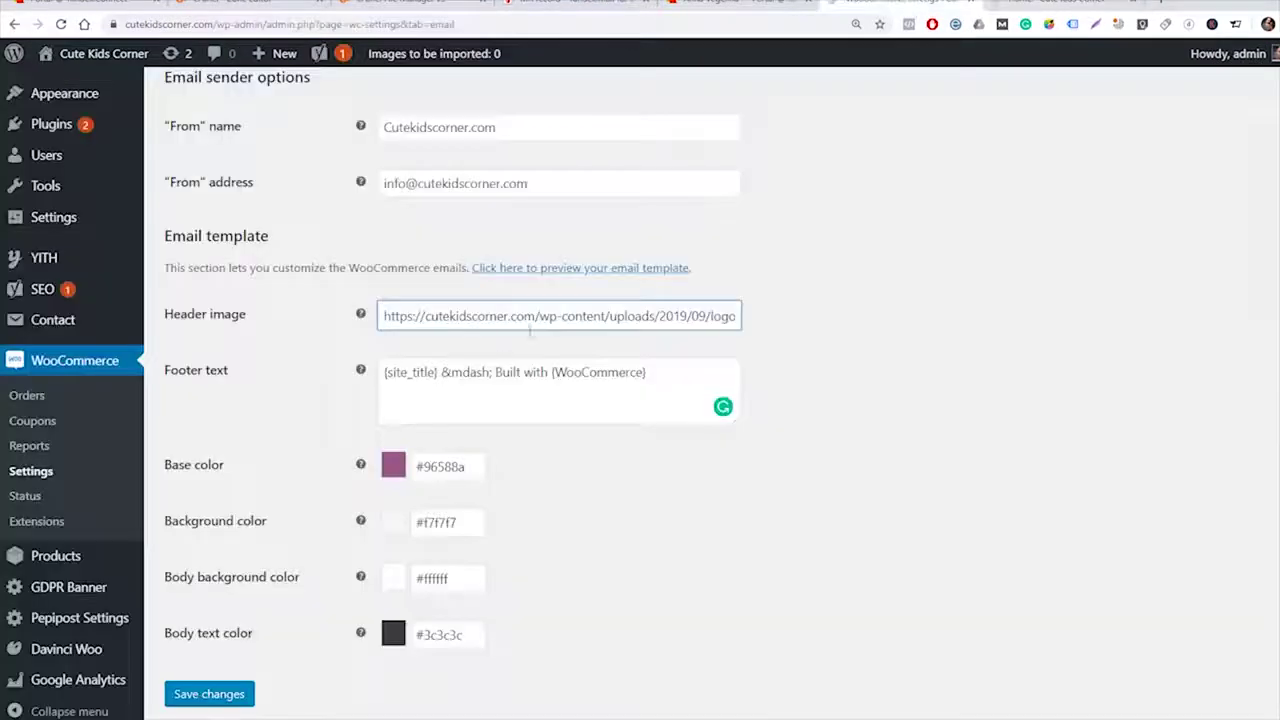
double_click(446, 466)
text(4B748F)
click(535, 467)
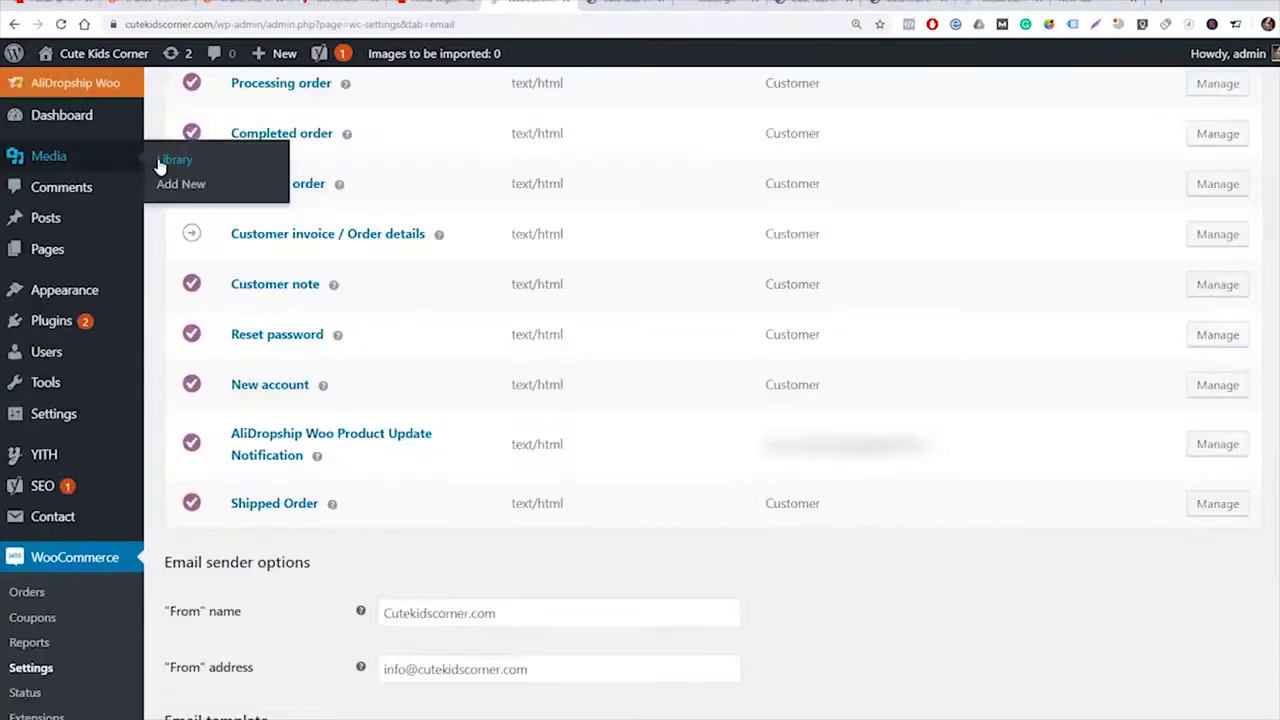
Step: Upload logo-mini-2.png to the Media Library, use its URL as header image, and save
click(78, 163)
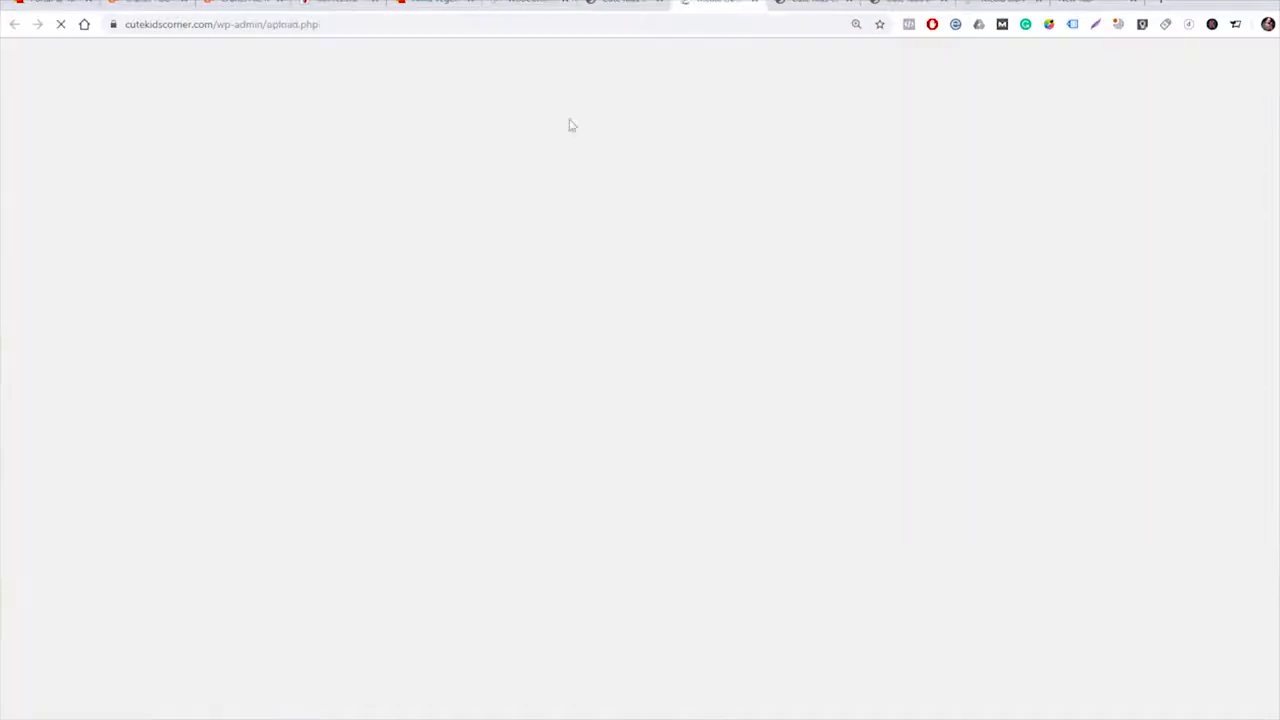
click(334, 101)
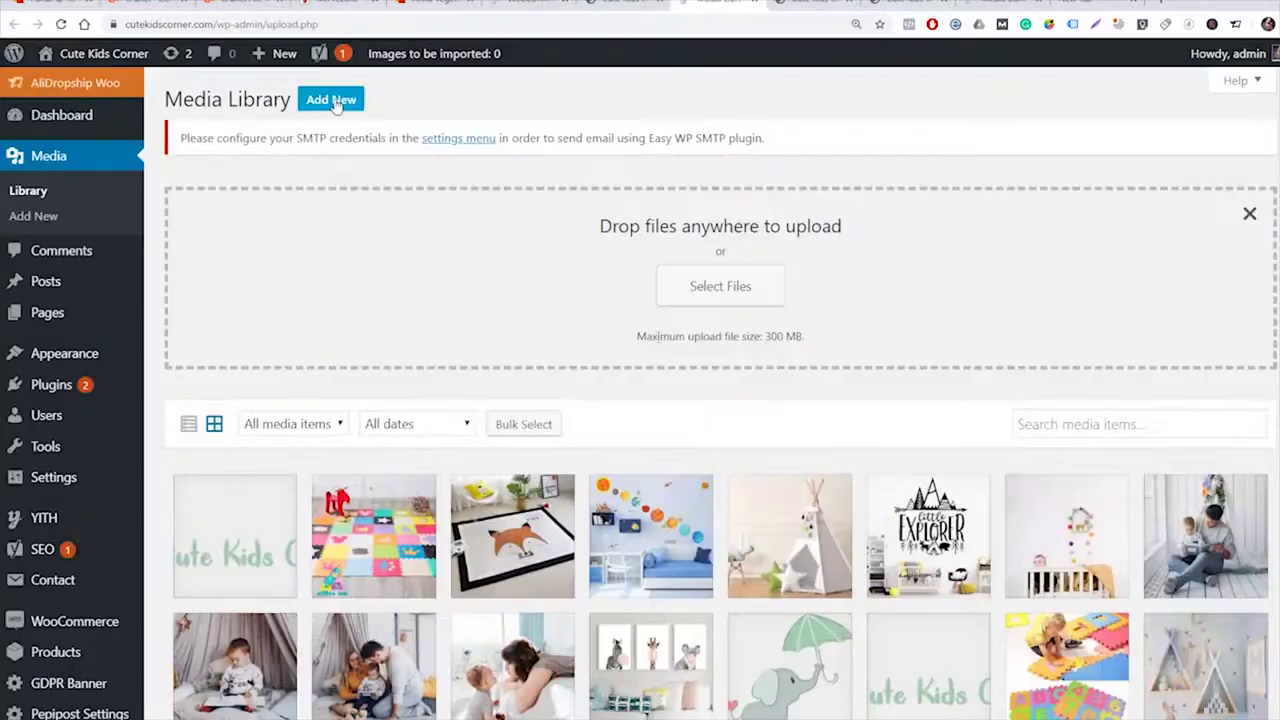
click(703, 294)
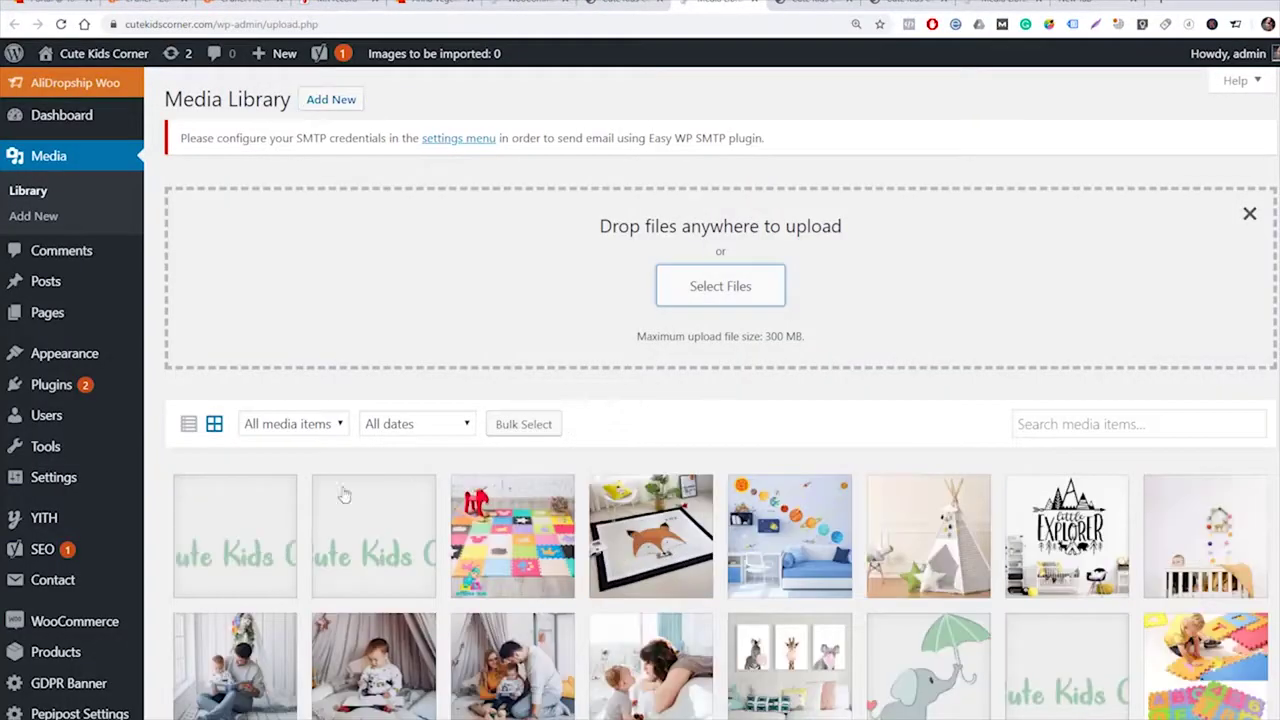
click(260, 513)
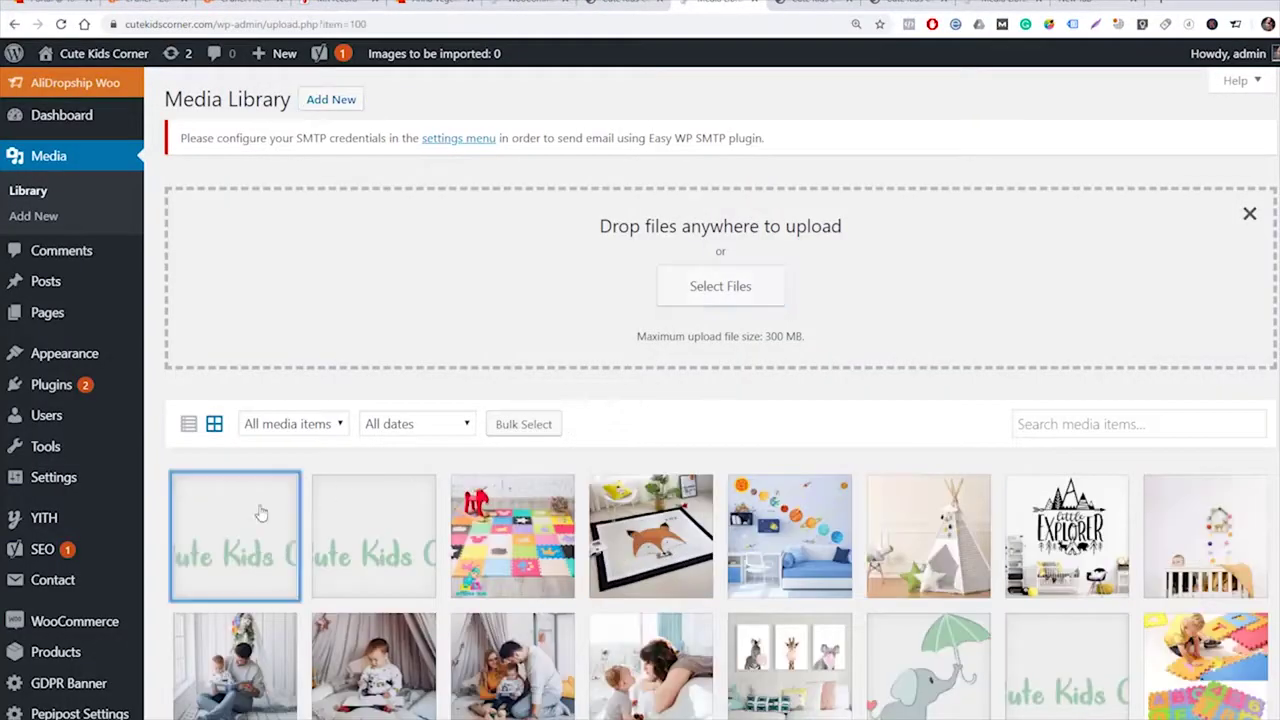
click(1039, 491)
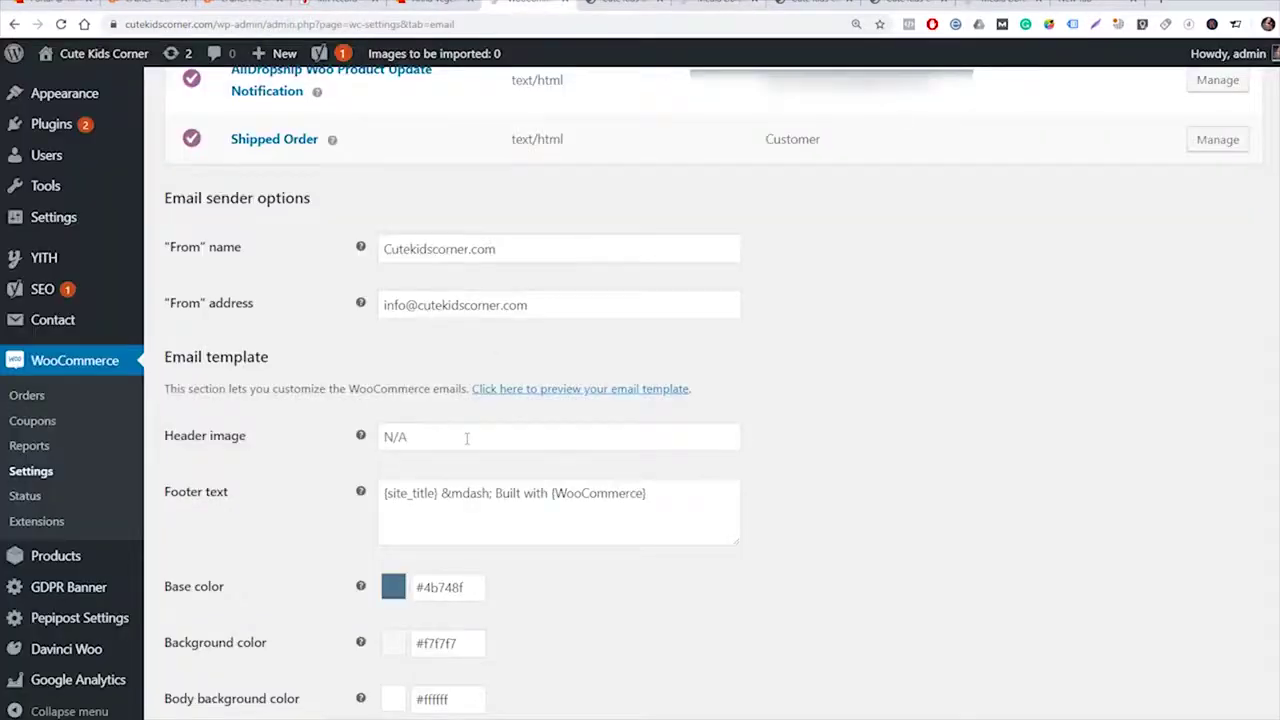
click(466, 438)
text(https://cutekidscorner.com/wp-content/uploads/2019/10/logo-mini-2.png)
click(846, 457)
scroll(789, 480, down, 2)
click(208, 643)
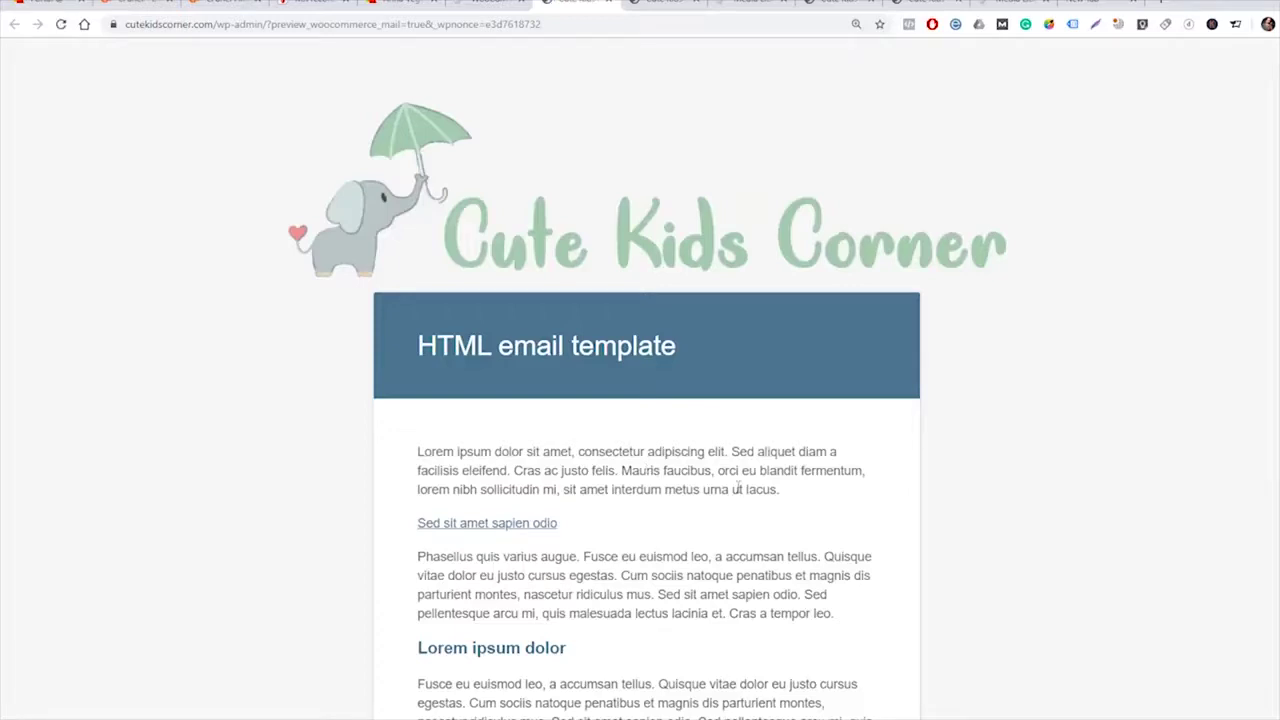
Step: Replace the New order email recipient with the store's domain mailbox and save
scroll(737, 487, down, 2)
scroll(737, 487, up, 2)
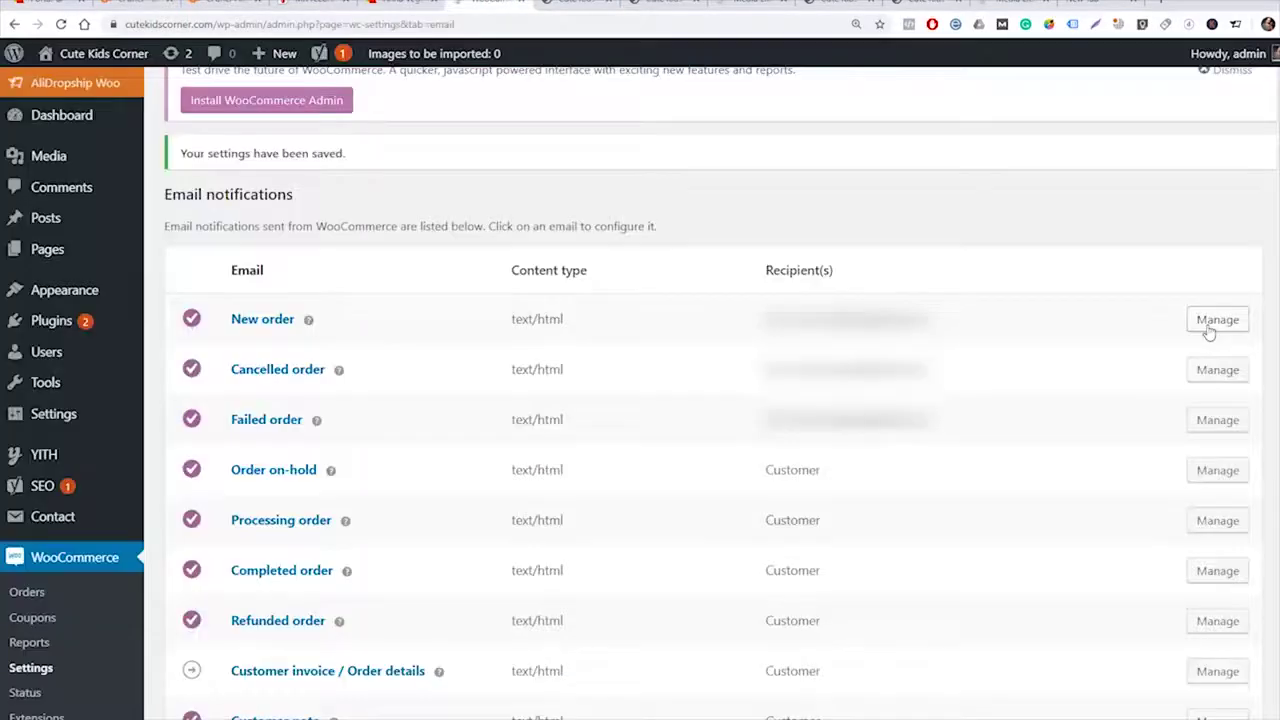
click(1208, 332)
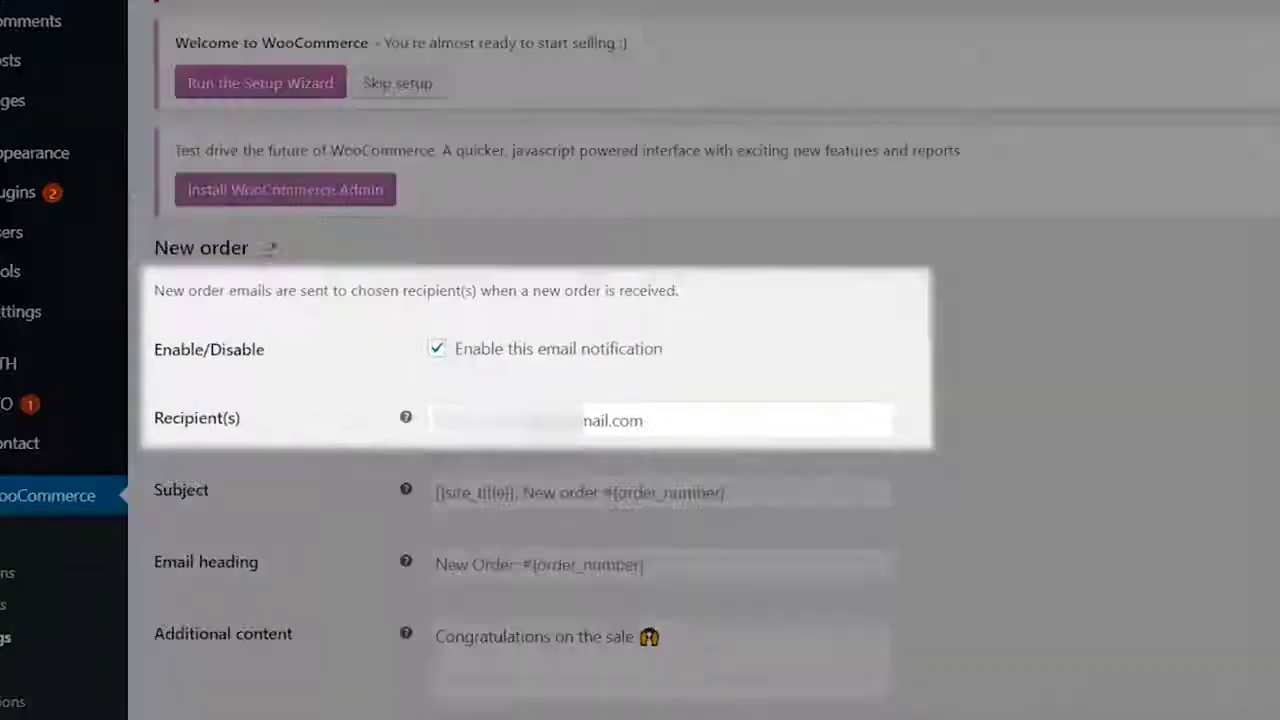
triple_click(520, 491)
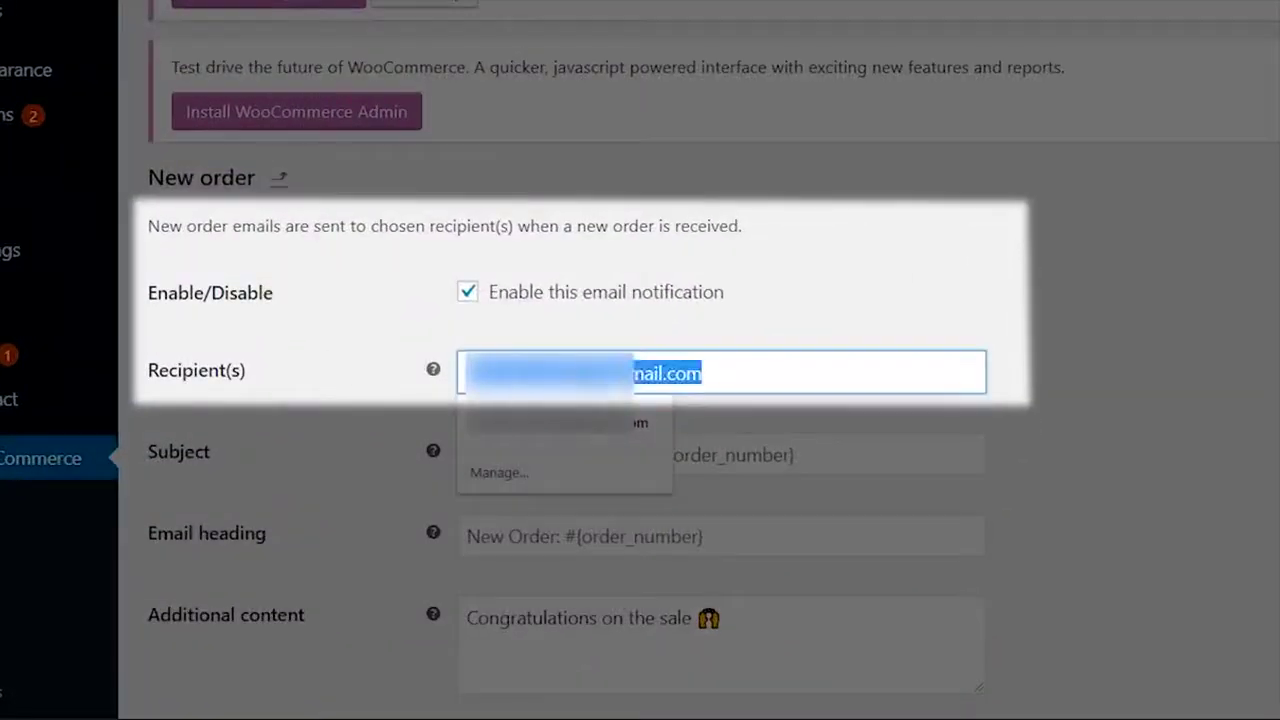
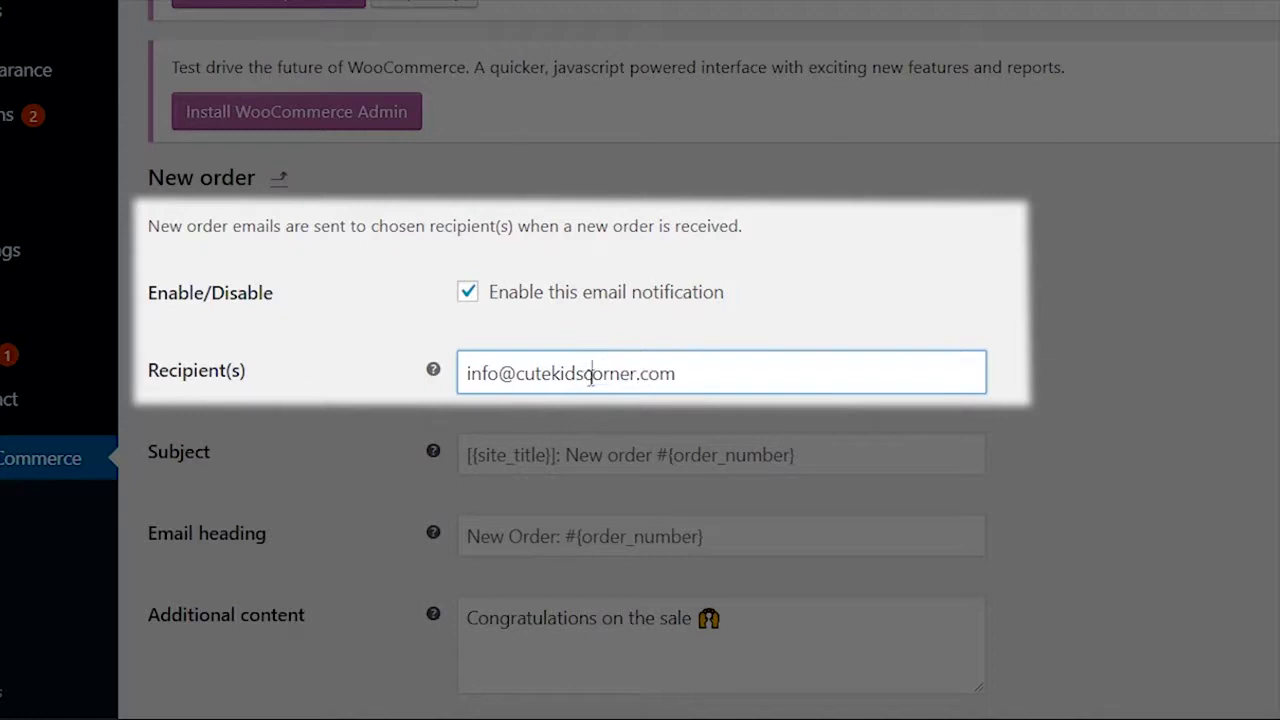
triple_click(590, 374)
click(566, 458)
scroll(566, 466, down, 4)
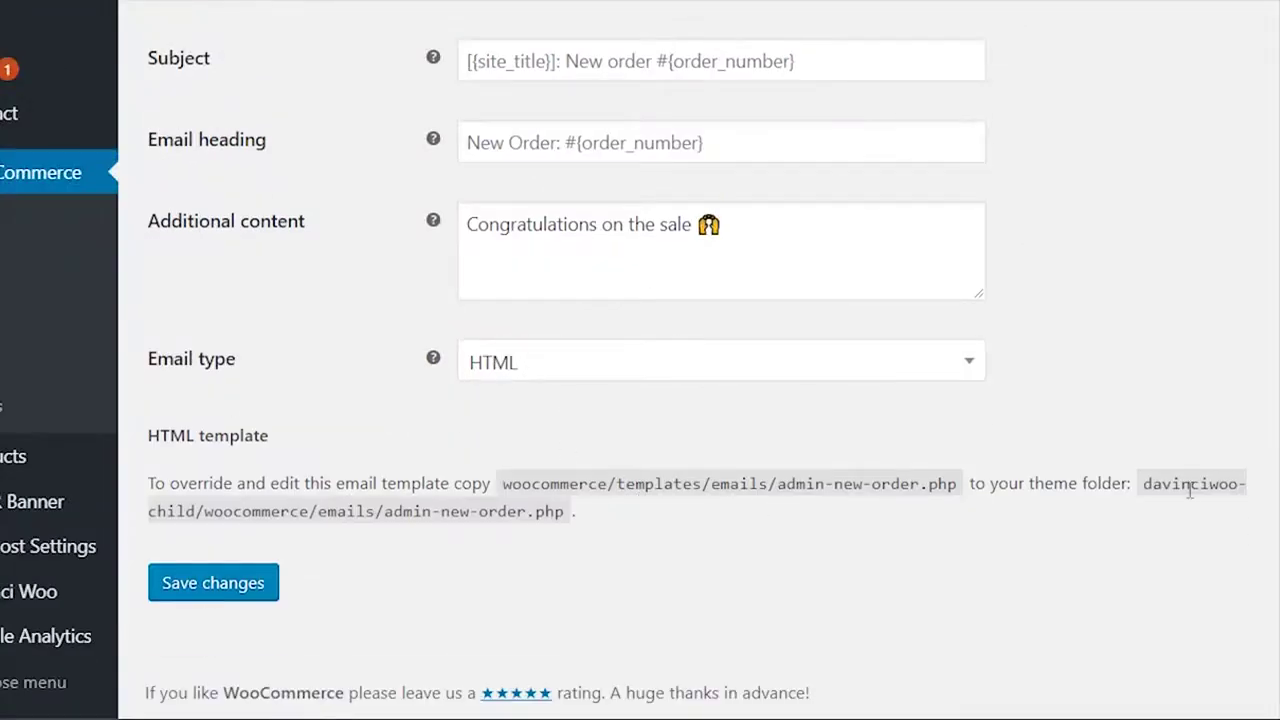
click(251, 594)
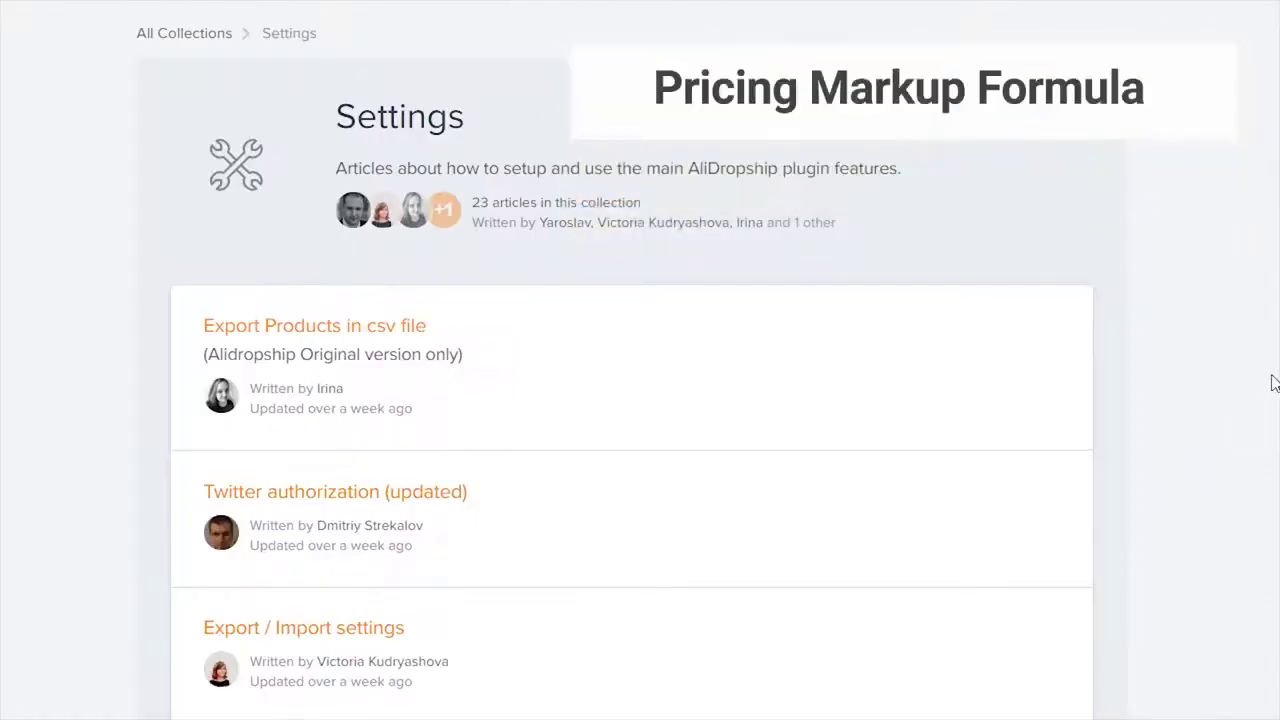
Step: Read the Pricing markup formula help article, then return to the AliDropship Woo menu
scroll(1271, 380, down, 10)
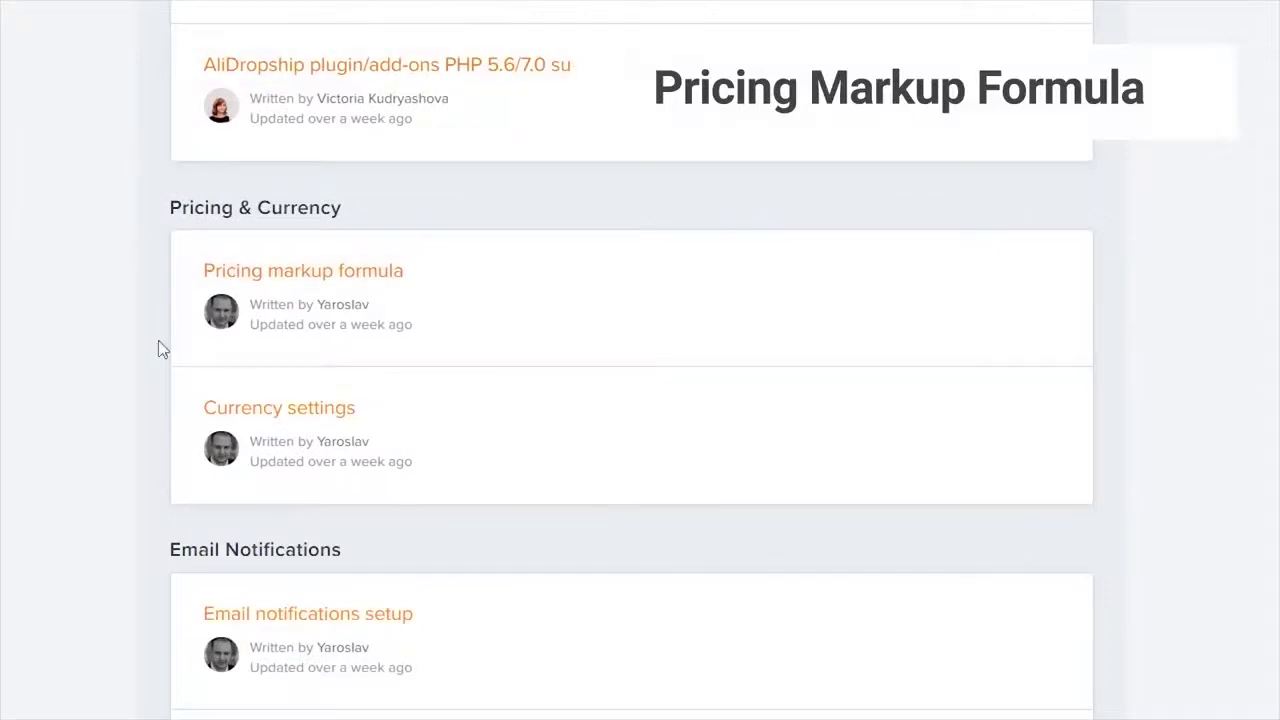
click(342, 281)
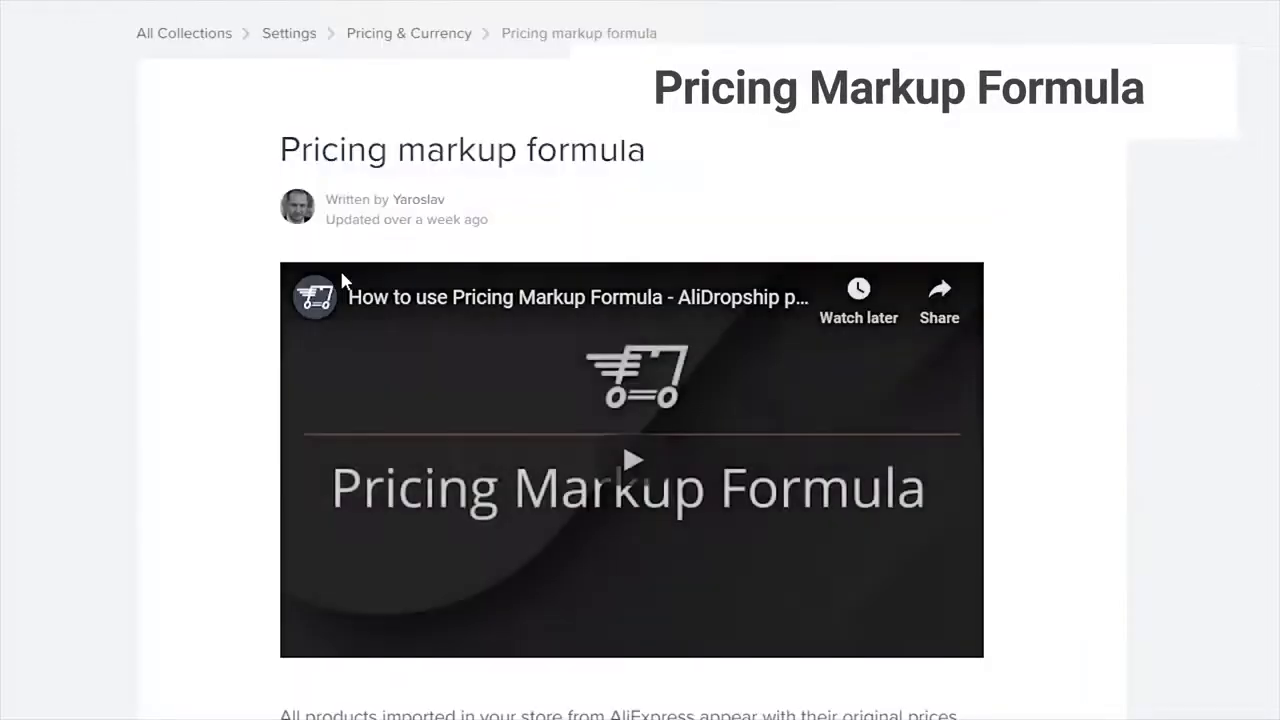
scroll(1236, 194, down, 1)
scroll(1236, 194, down, 6)
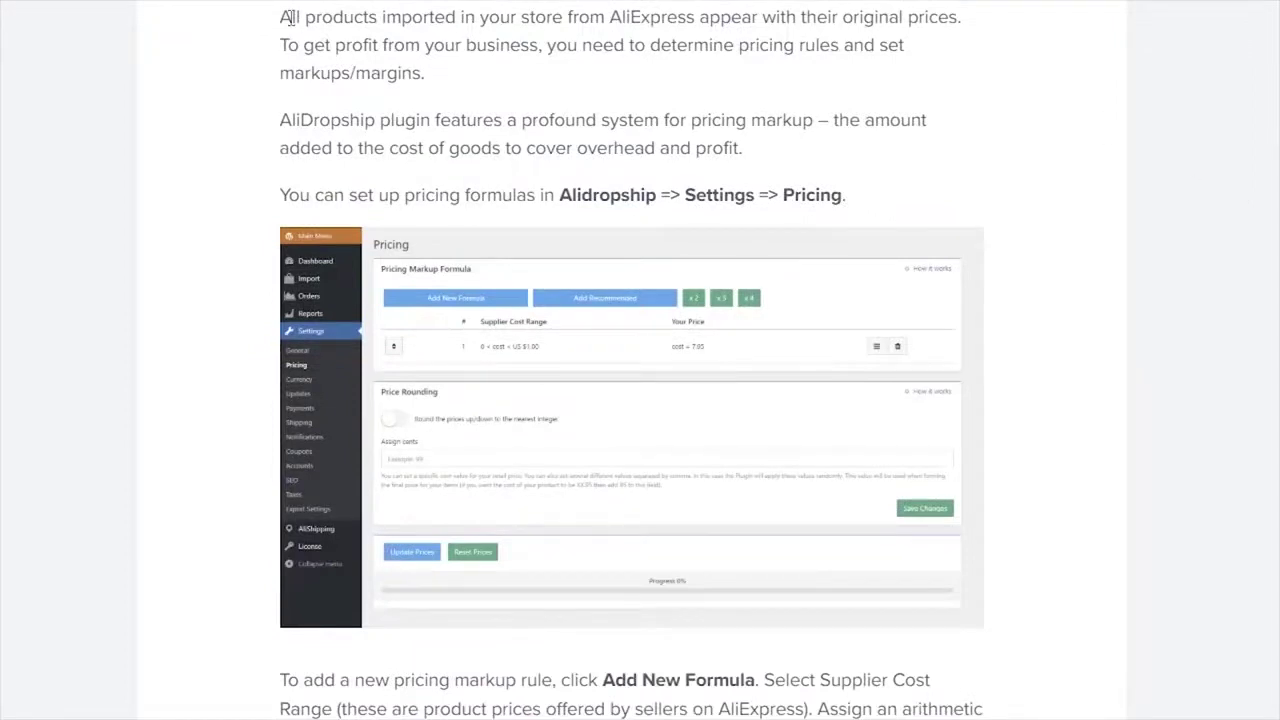
drag(286, 16, 466, 80)
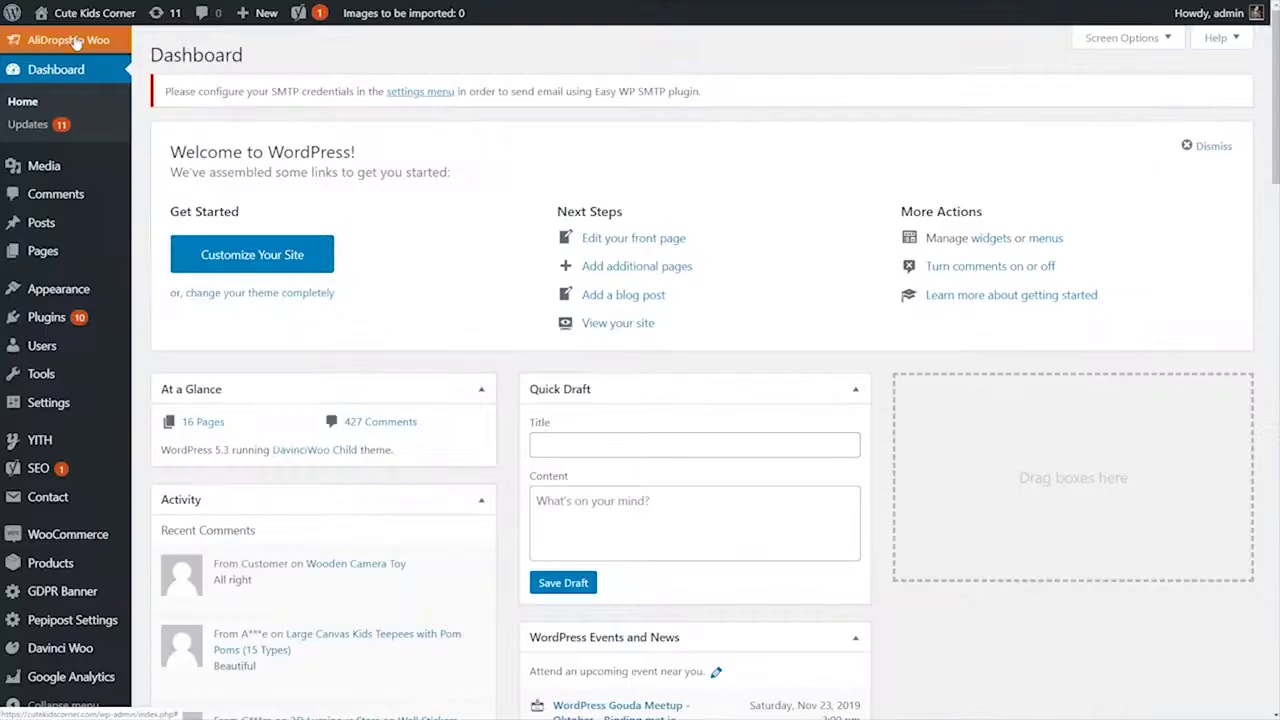
click(76, 40)
Step: In AliDropship Pricing, add a markup formula for the Activity & Gear category and save it
mouse_move(77, 128)
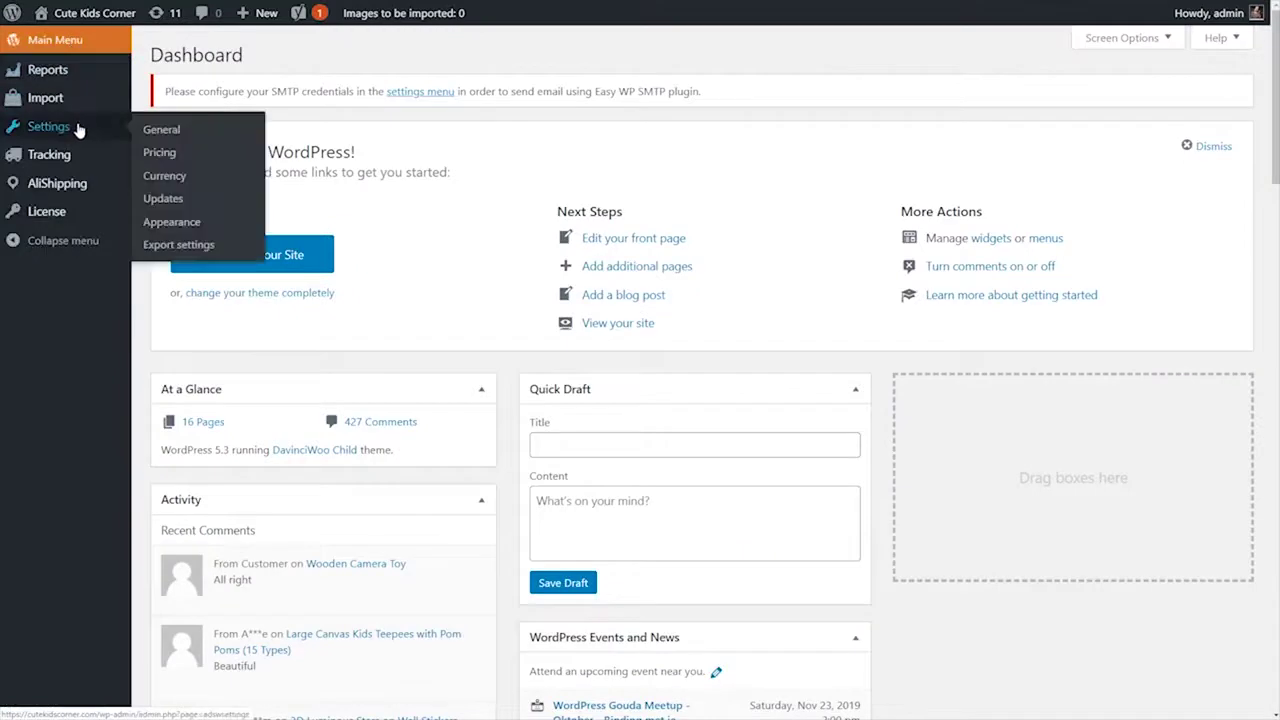
click(159, 155)
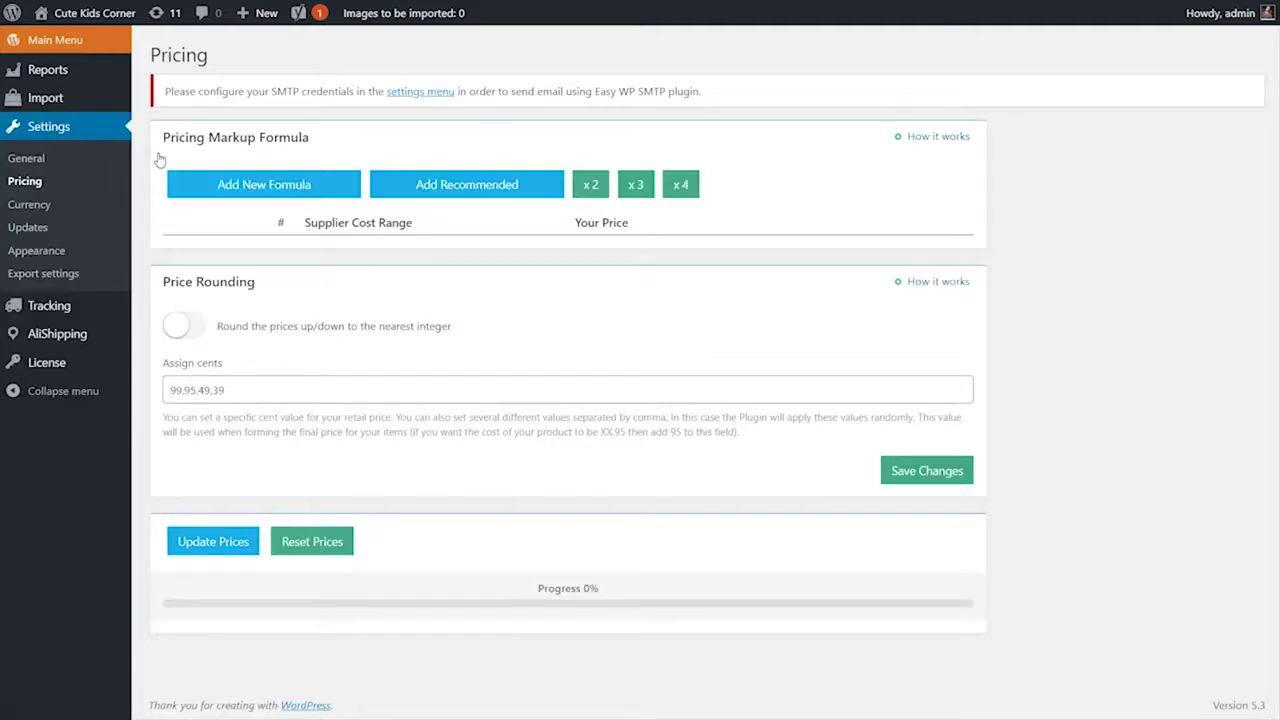
click(590, 184)
click(314, 337)
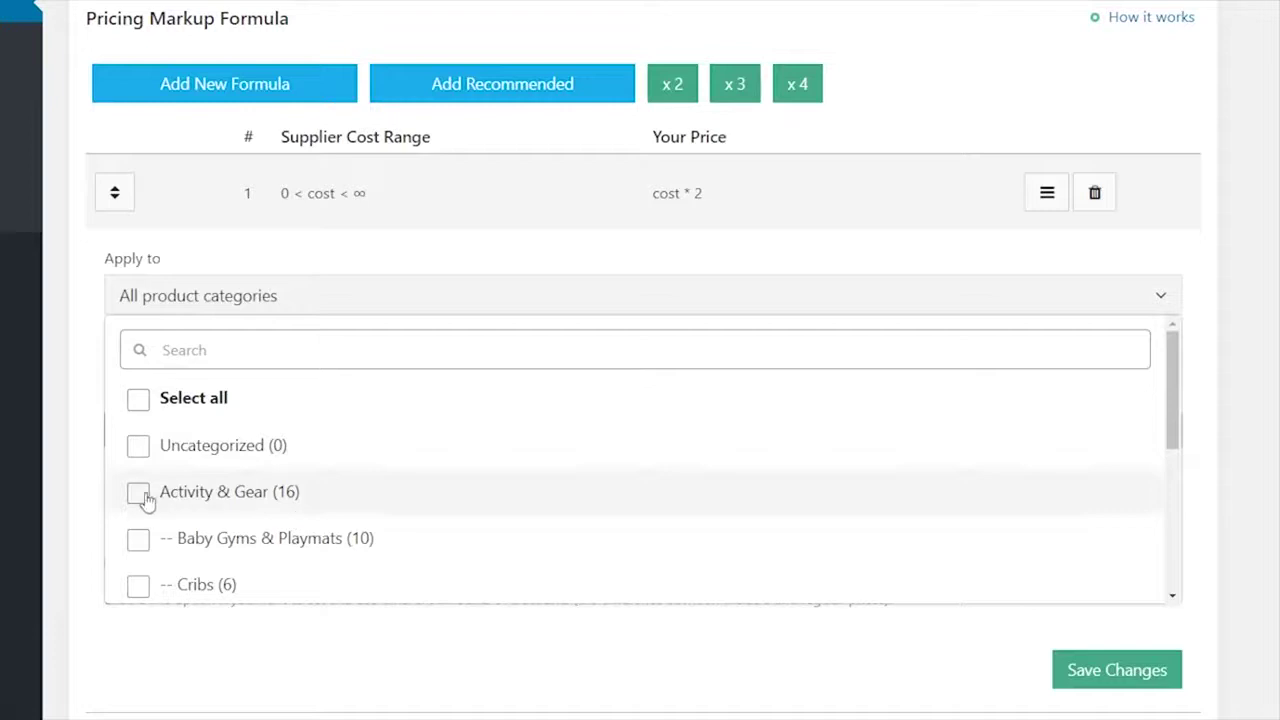
click(142, 496)
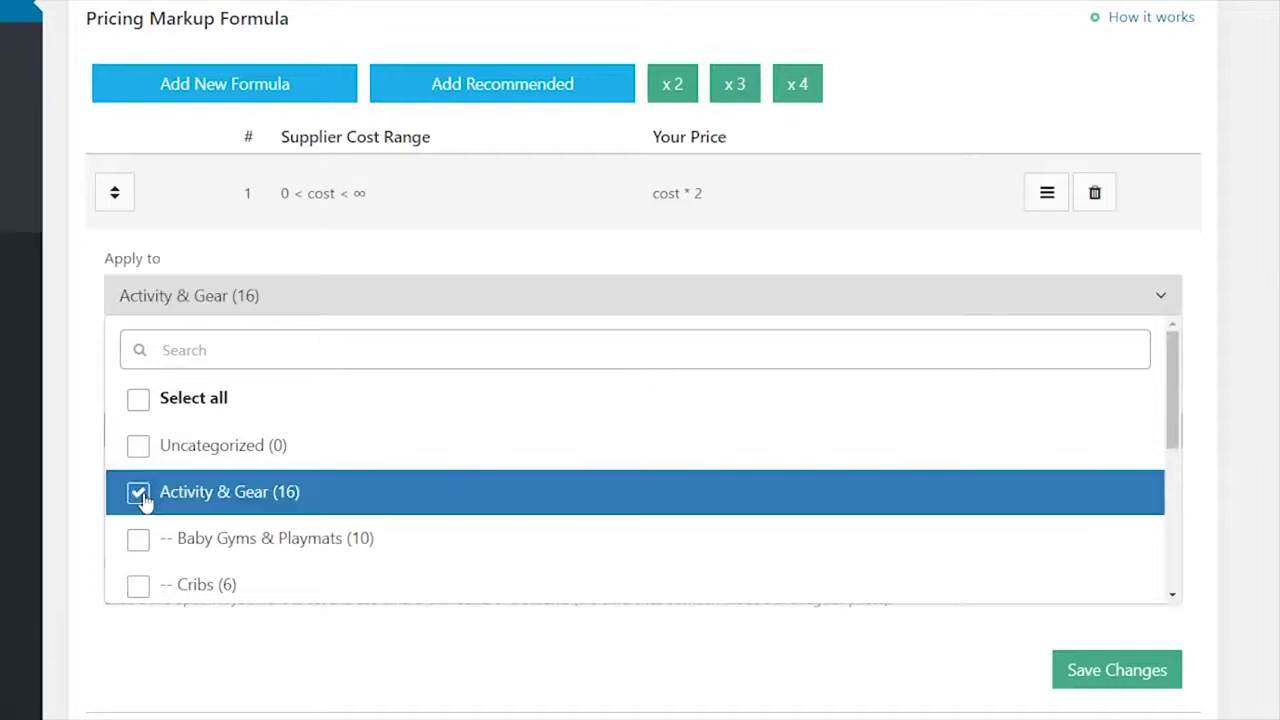
click(1117, 670)
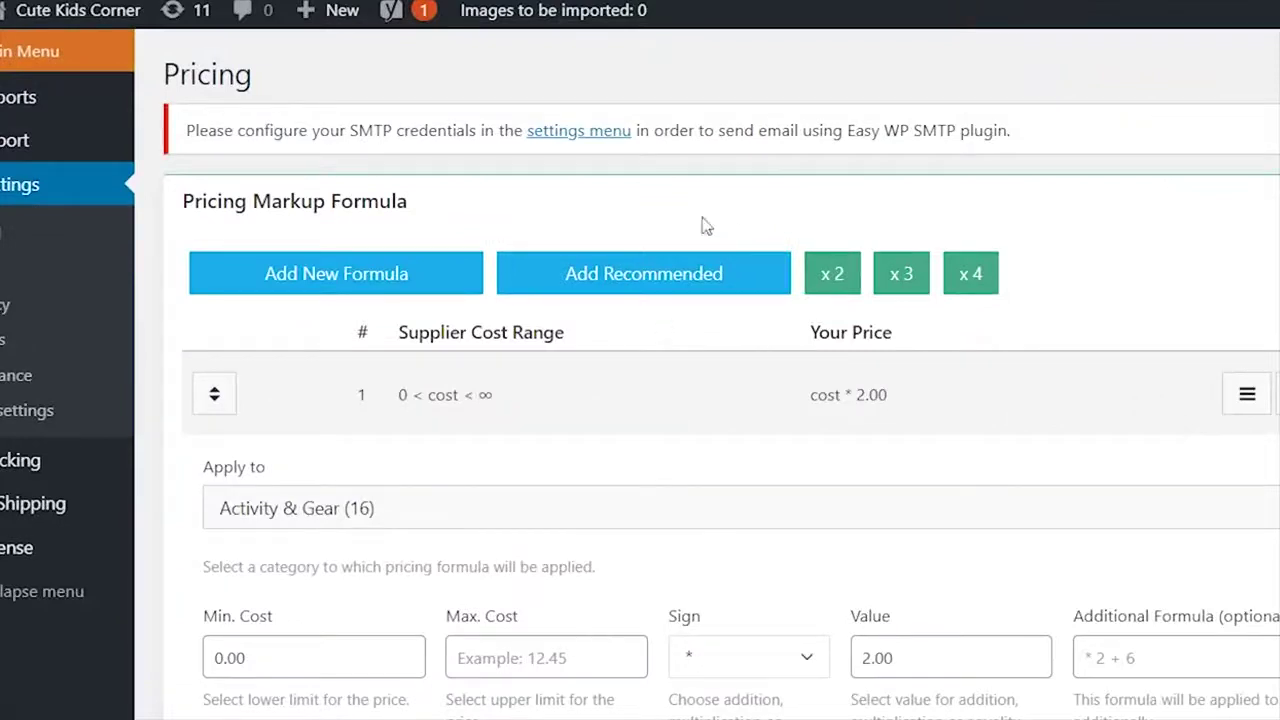
Step: Add the recommended seven-tier formulas, enable nearest-integer price rounding, and save
click(648, 281)
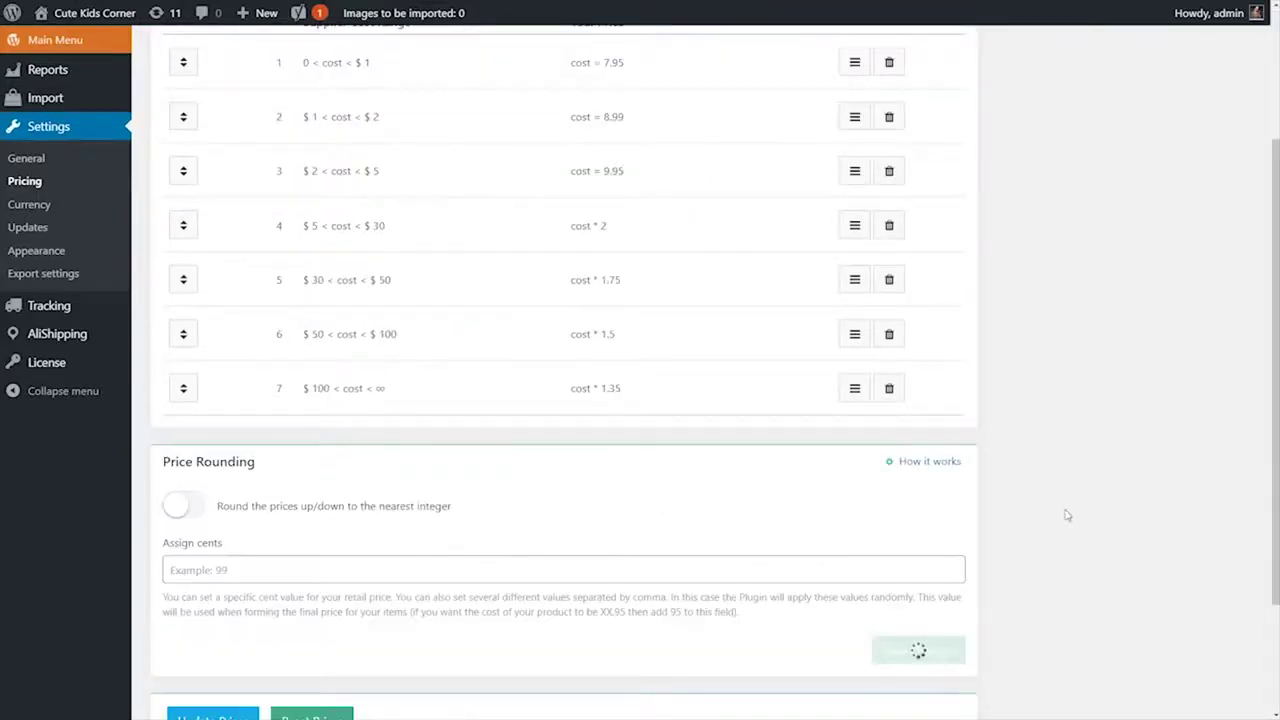
scroll(1072, 481, down, 2)
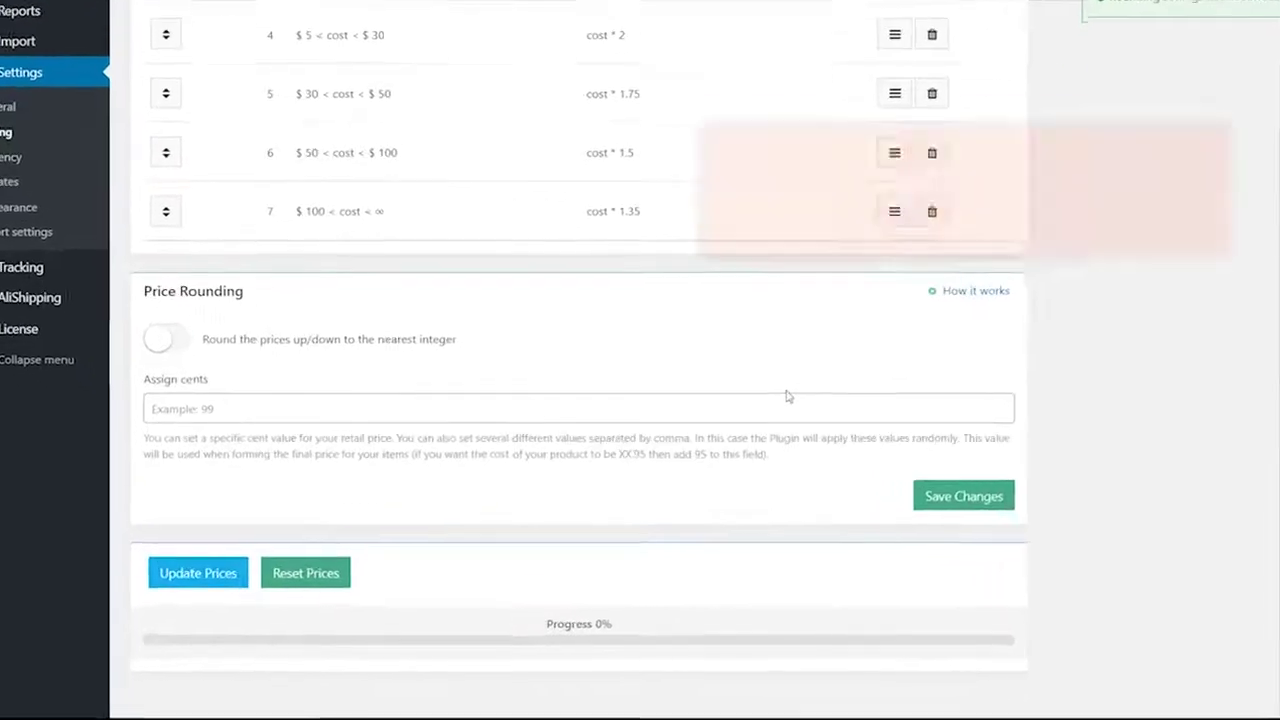
click(133, 293)
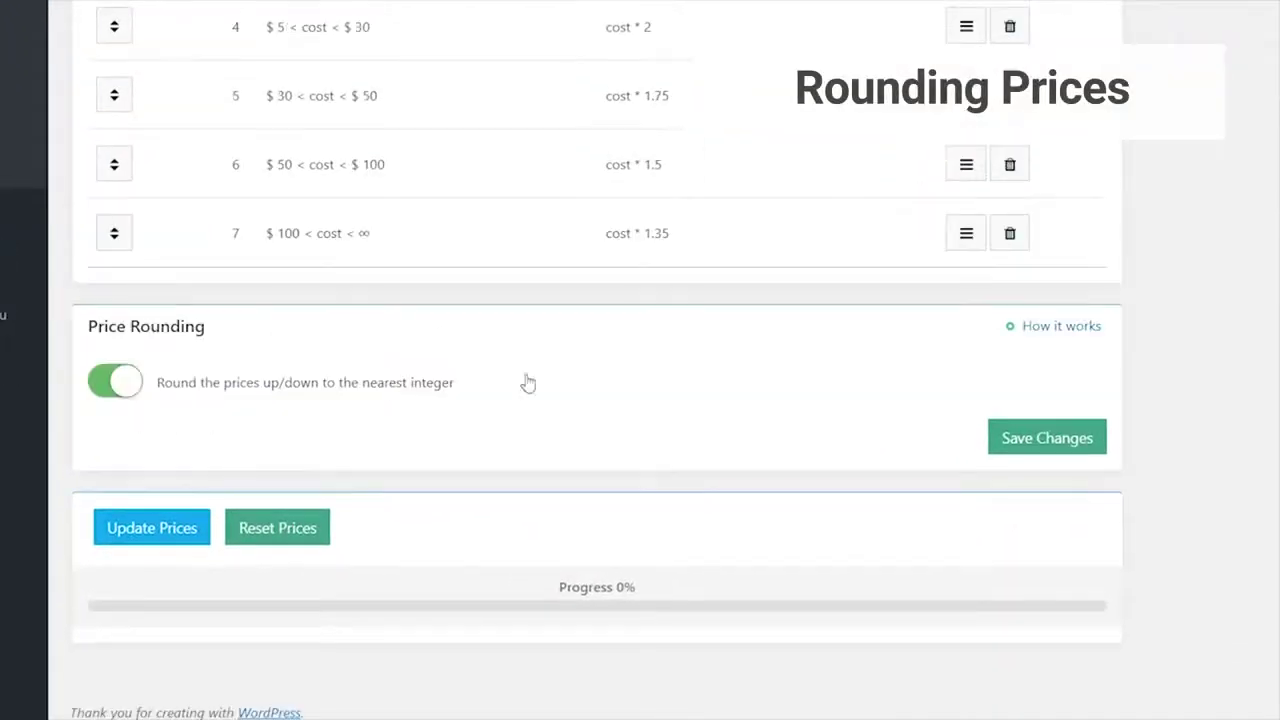
click(1034, 444)
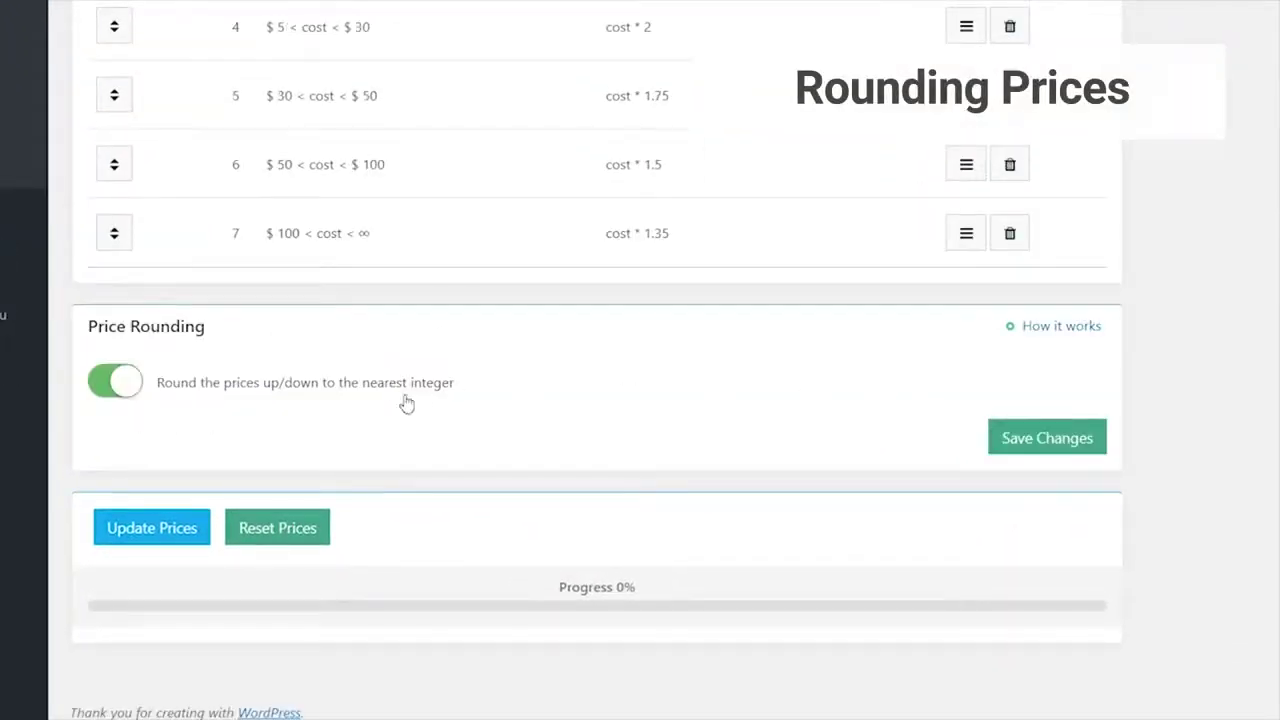
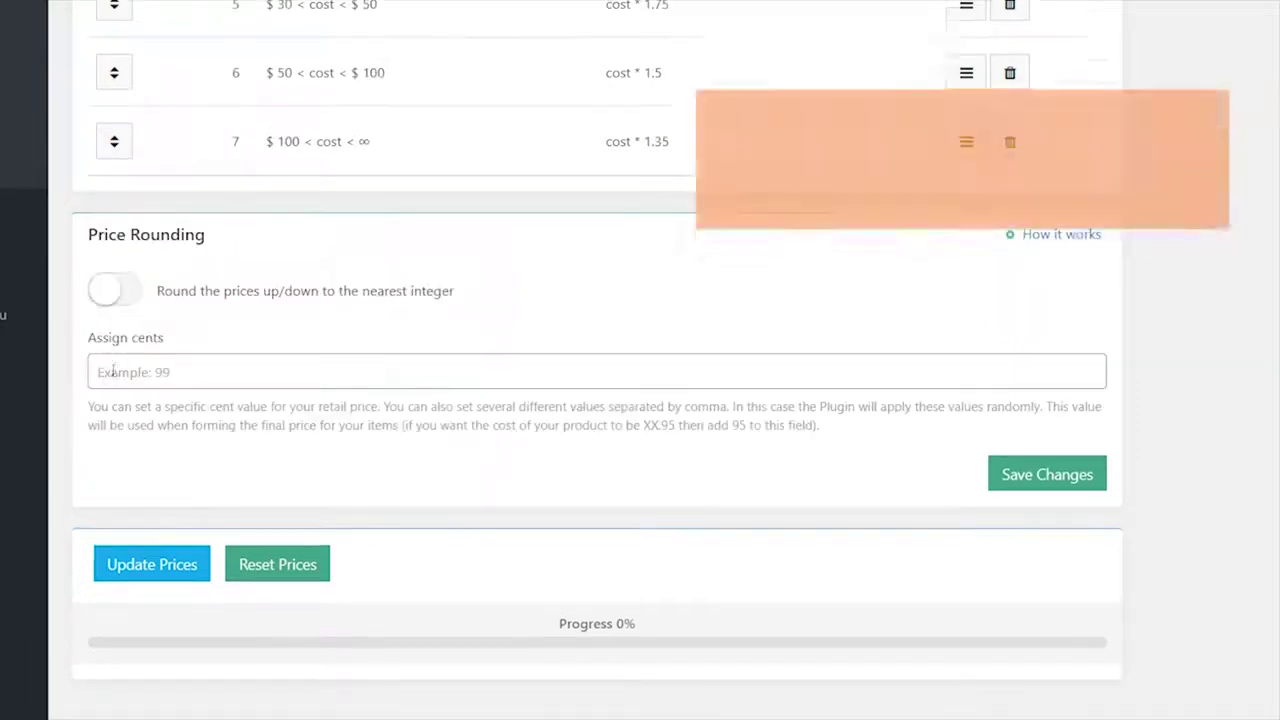
Step: Turn off price rounding, assign cents 99, 95, 49, 39, save, and update existing product prices
click(110, 383)
scroll(110, 383, down, 1)
click(180, 375)
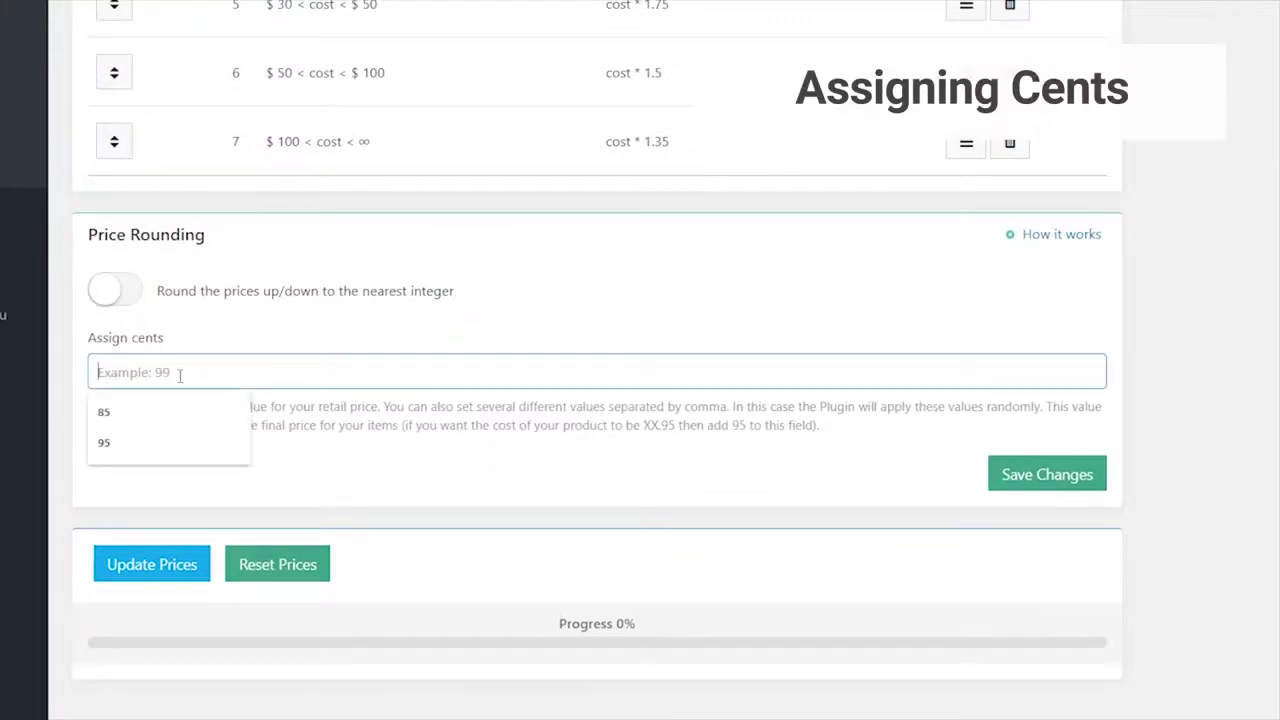
text(99)
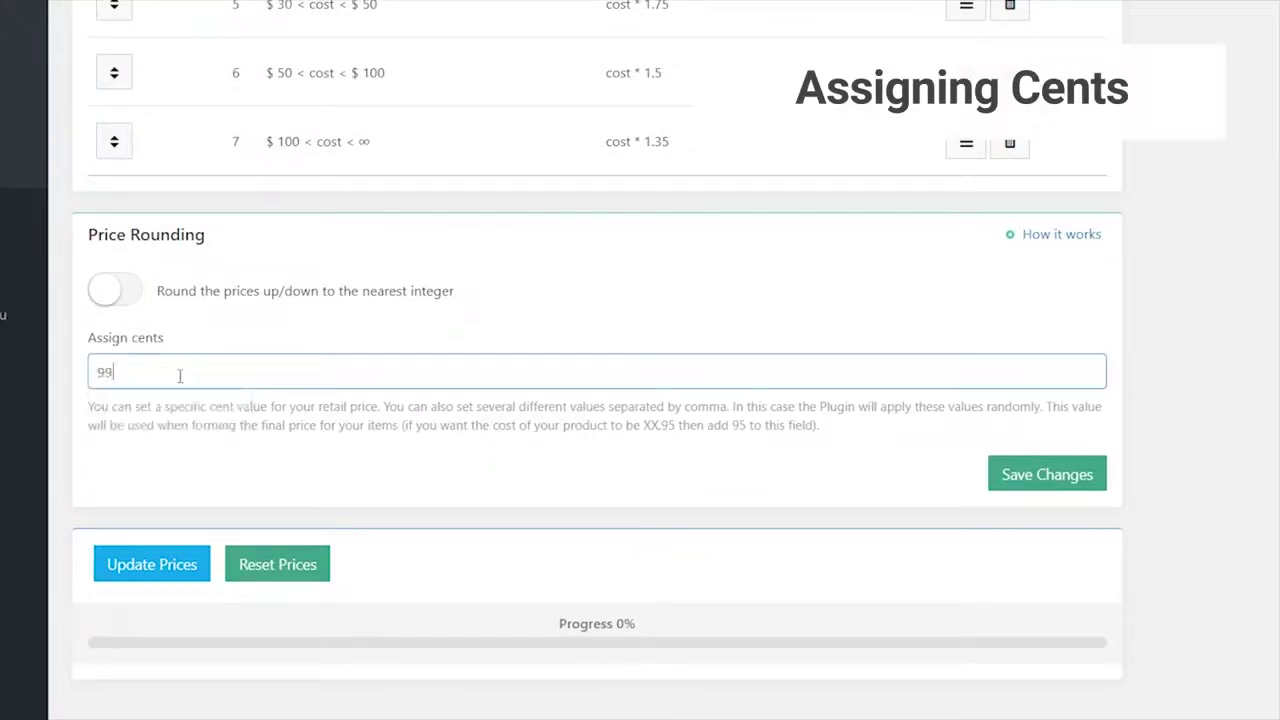
text(,)
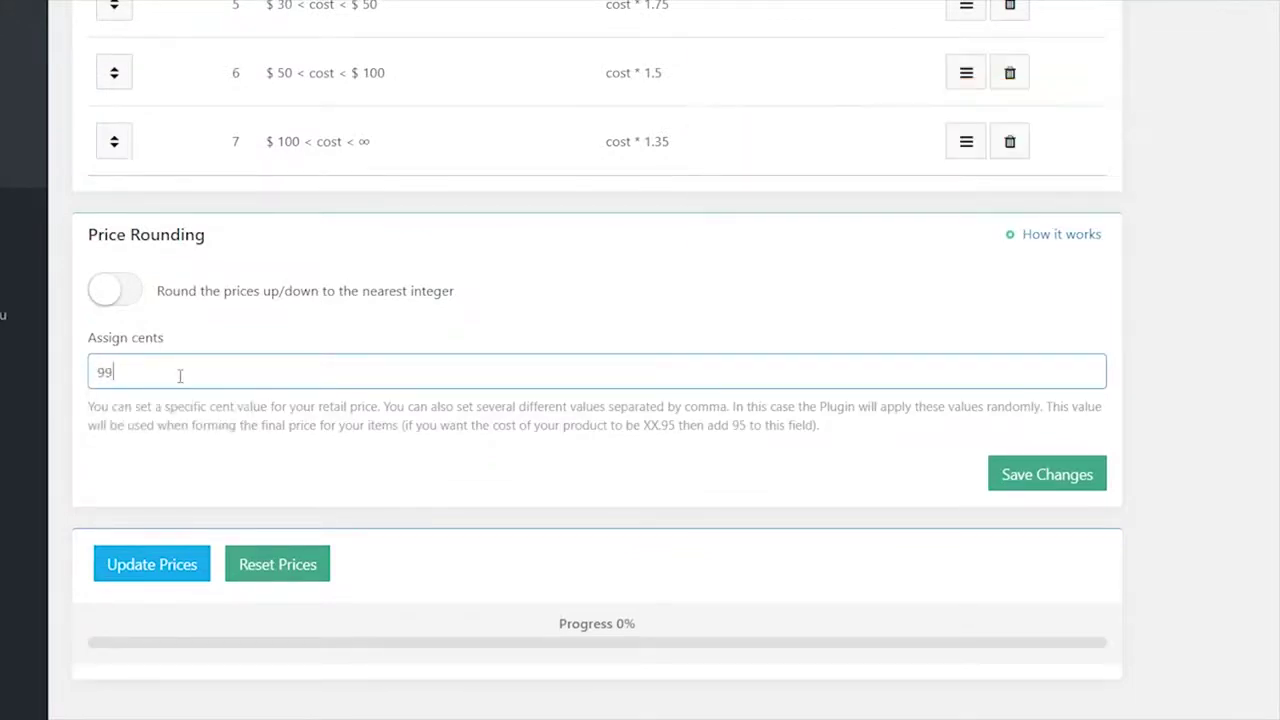
text( 95,49,39)
click(1019, 475)
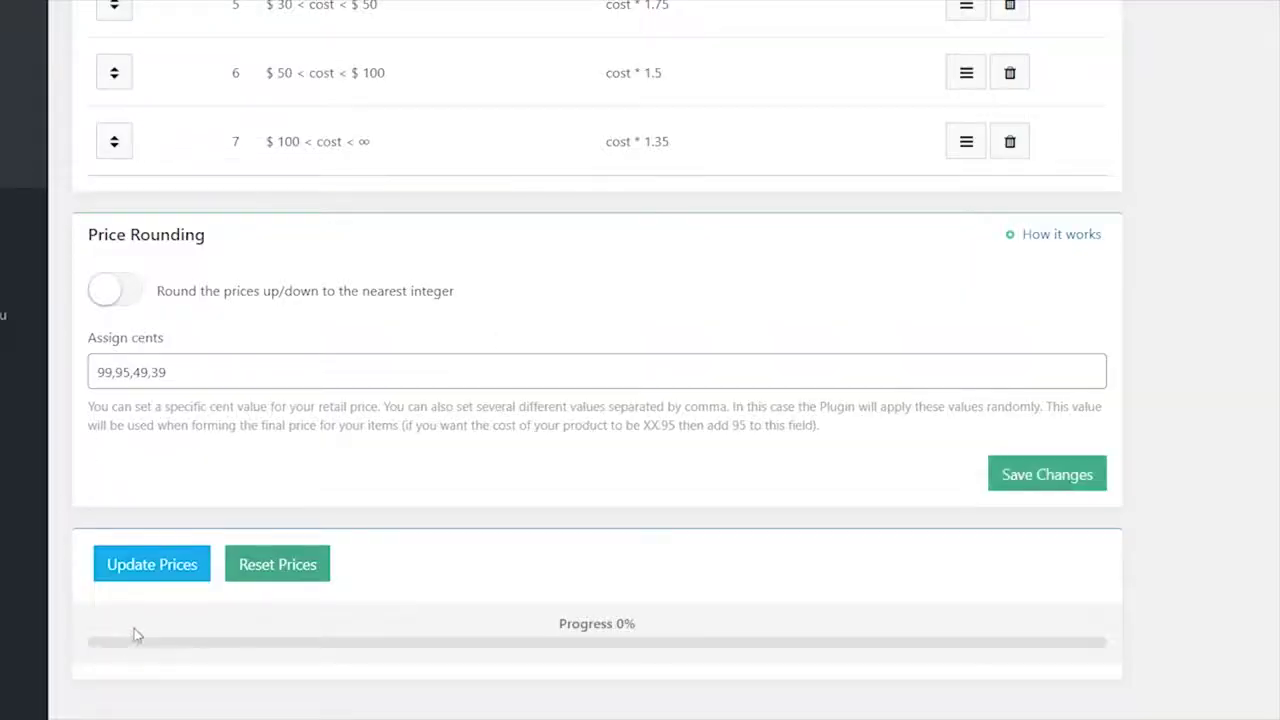
click(180, 570)
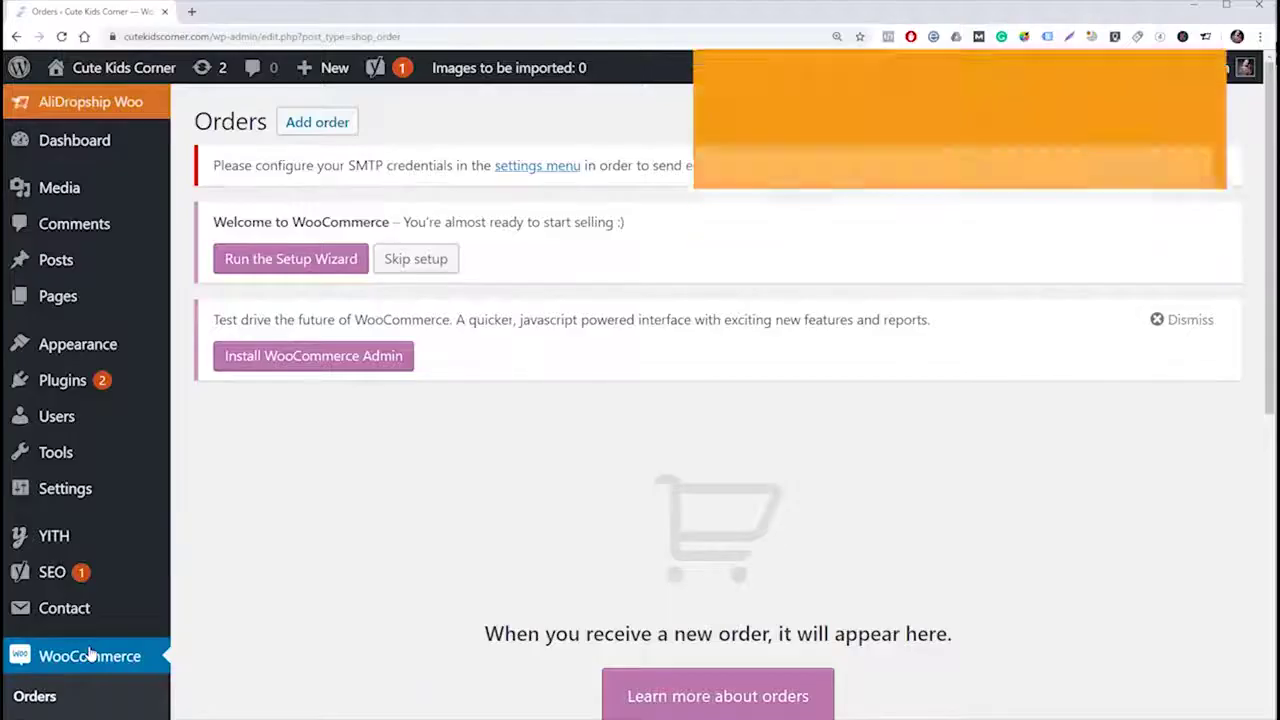
Step: Tick Enable tax rates and calculations in WooCommerce General settings and save
scroll(87, 654, down, 2)
click(64, 578)
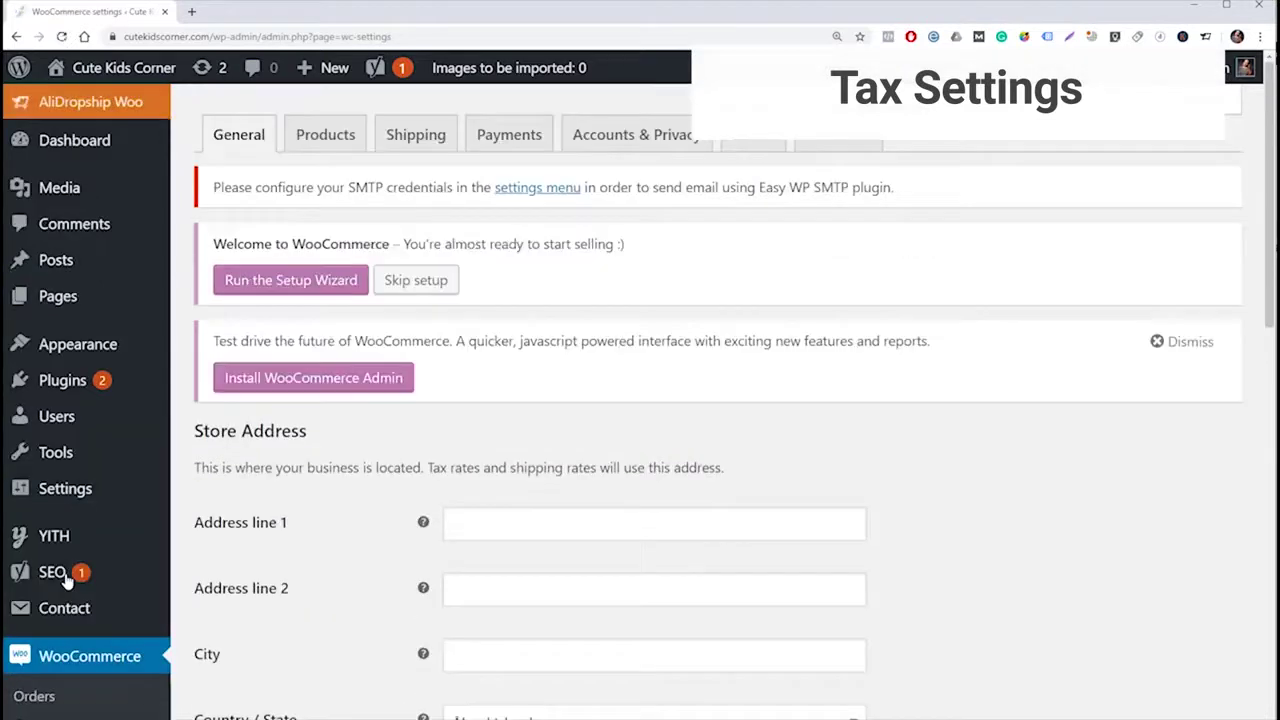
scroll(316, 552, down, 3)
scroll(320, 552, down, 5)
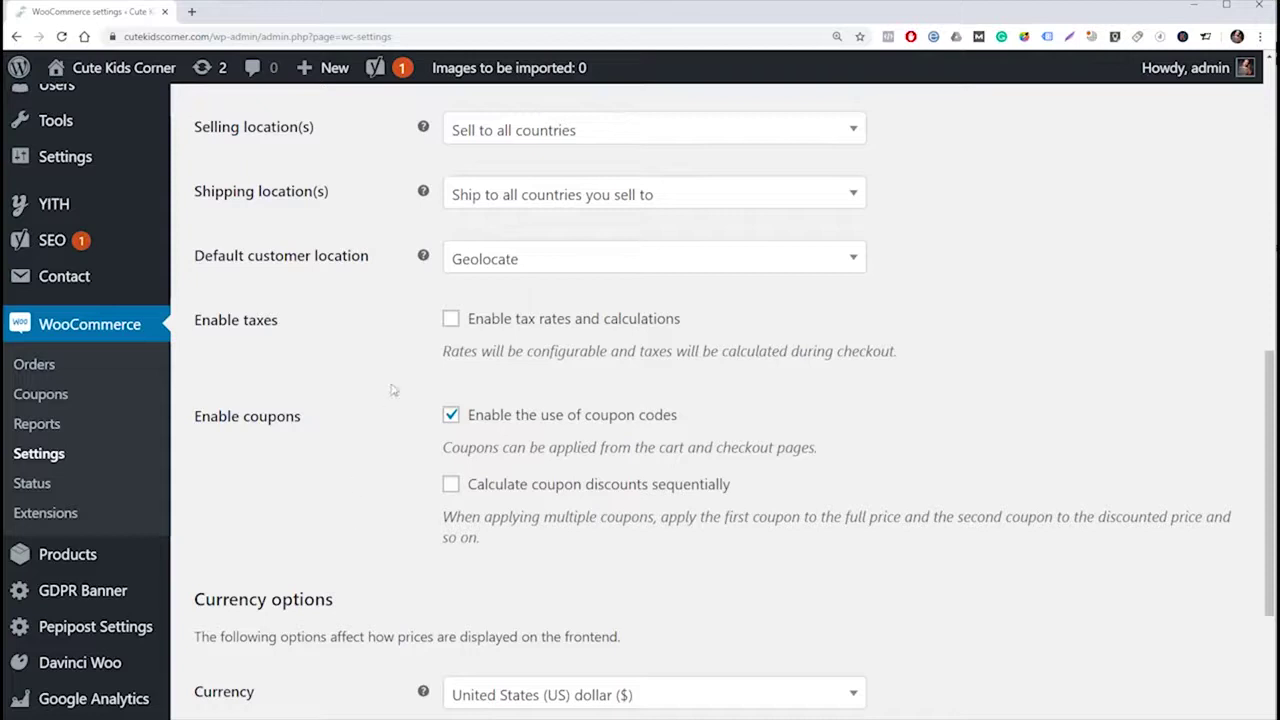
click(451, 322)
scroll(374, 436, down, 4)
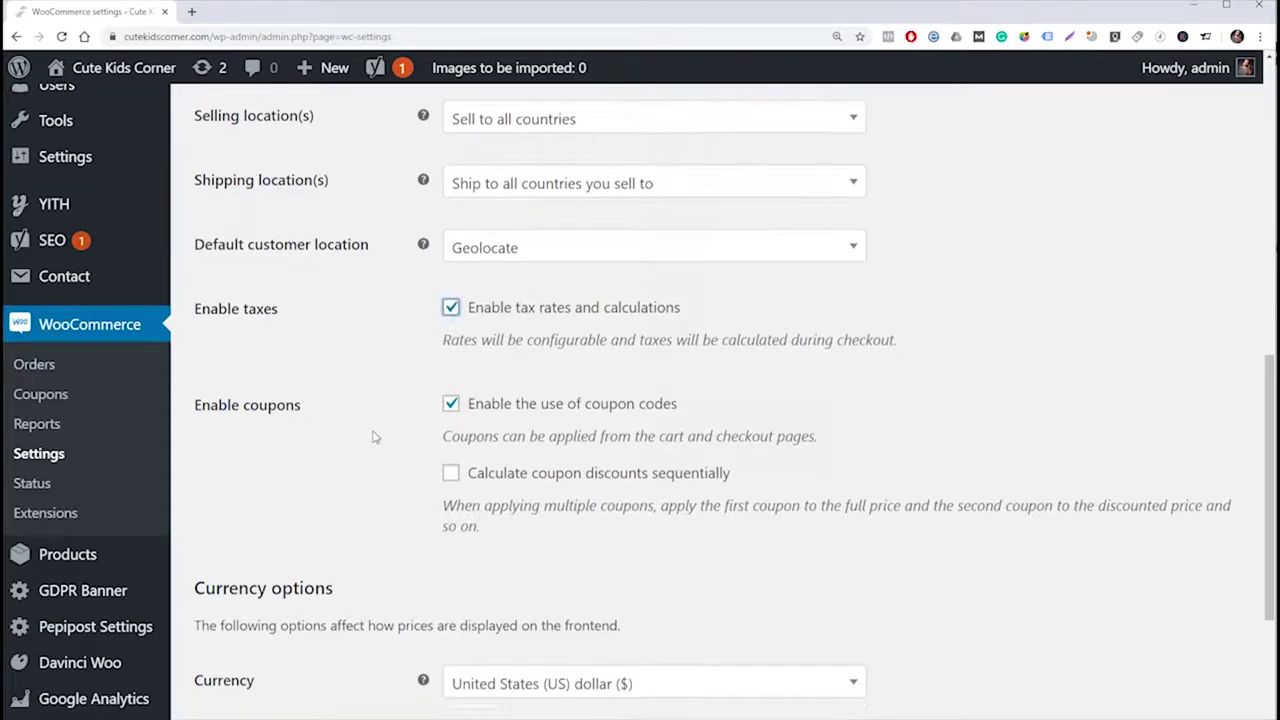
click(258, 652)
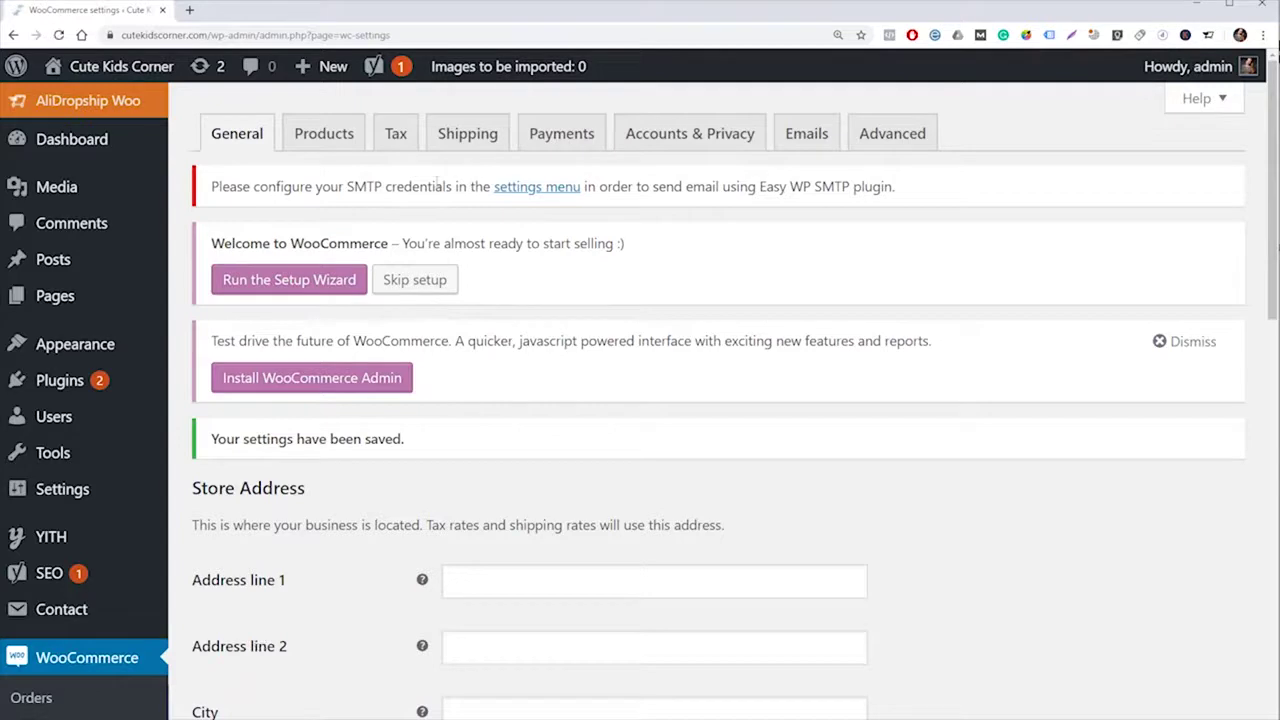
click(395, 133)
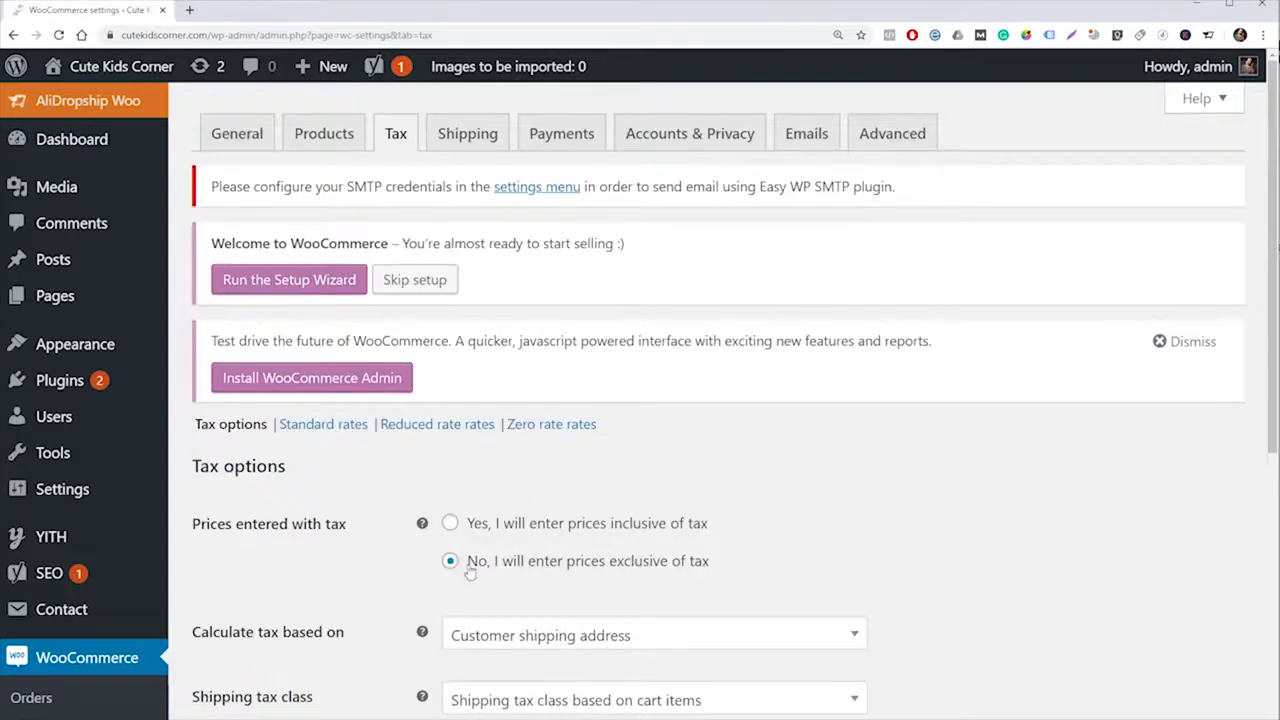
Step: Keep tax totals displayed as Itemized, save the tax options, and go to Shipping zones
scroll(545, 577, down, 2)
scroll(545, 577, down, 2)
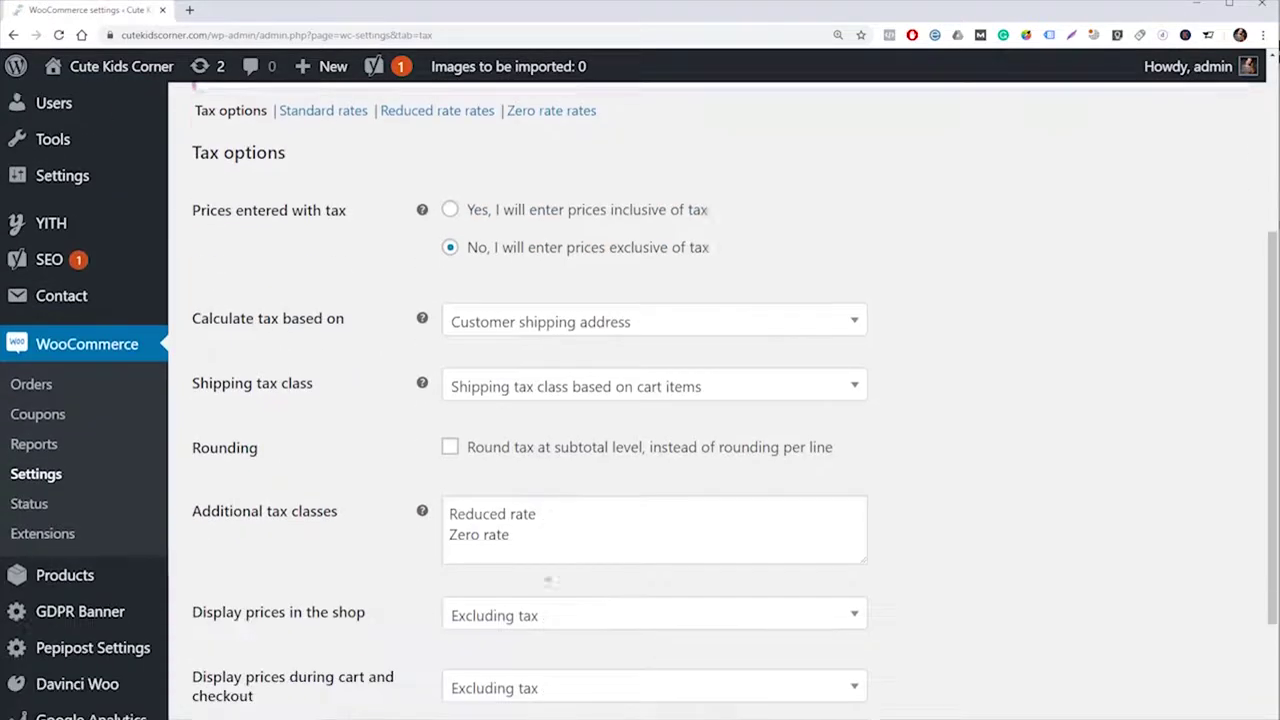
scroll(516, 546, down, 1)
click(510, 590)
click(512, 593)
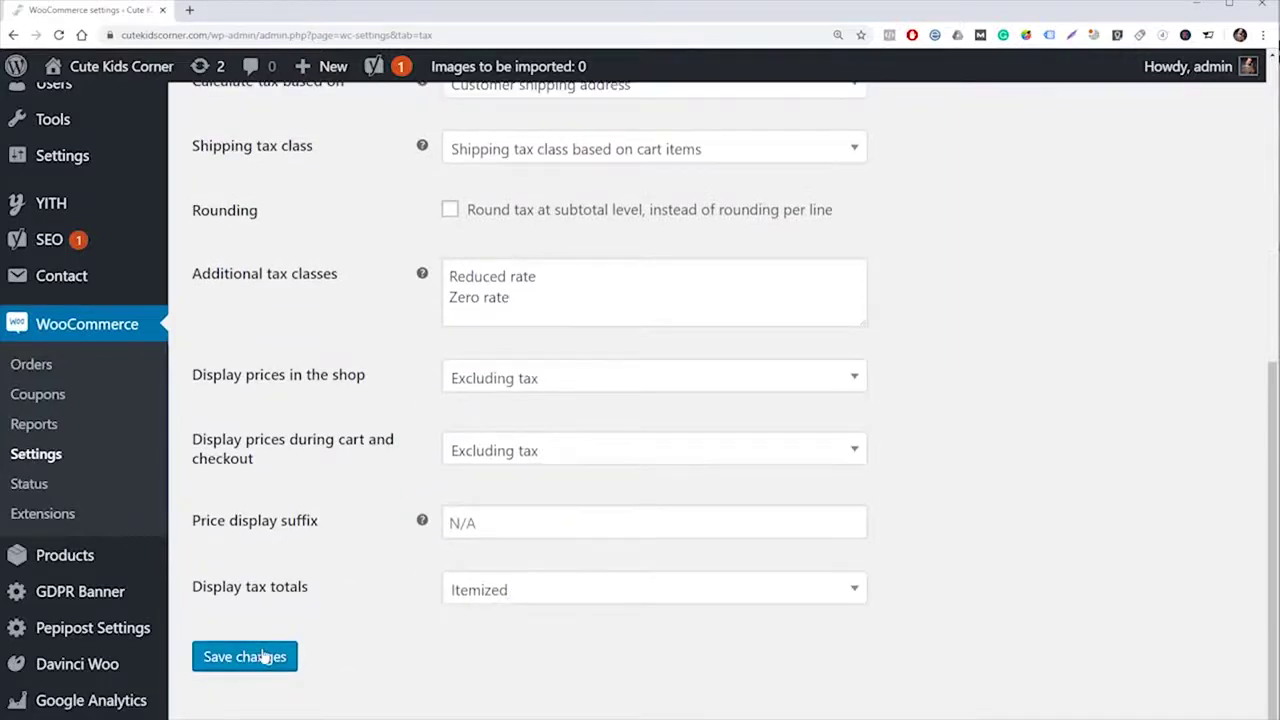
scroll(346, 508, up, 3)
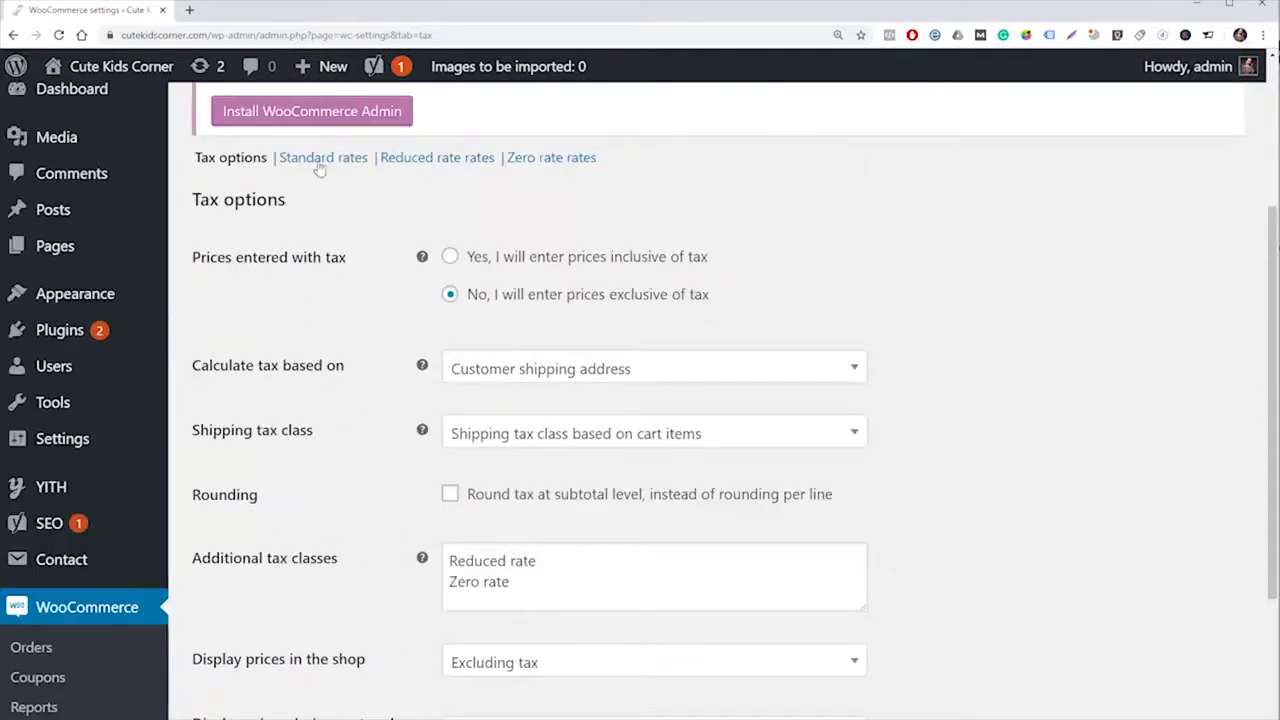
scroll(543, 180, down, 3)
click(258, 660)
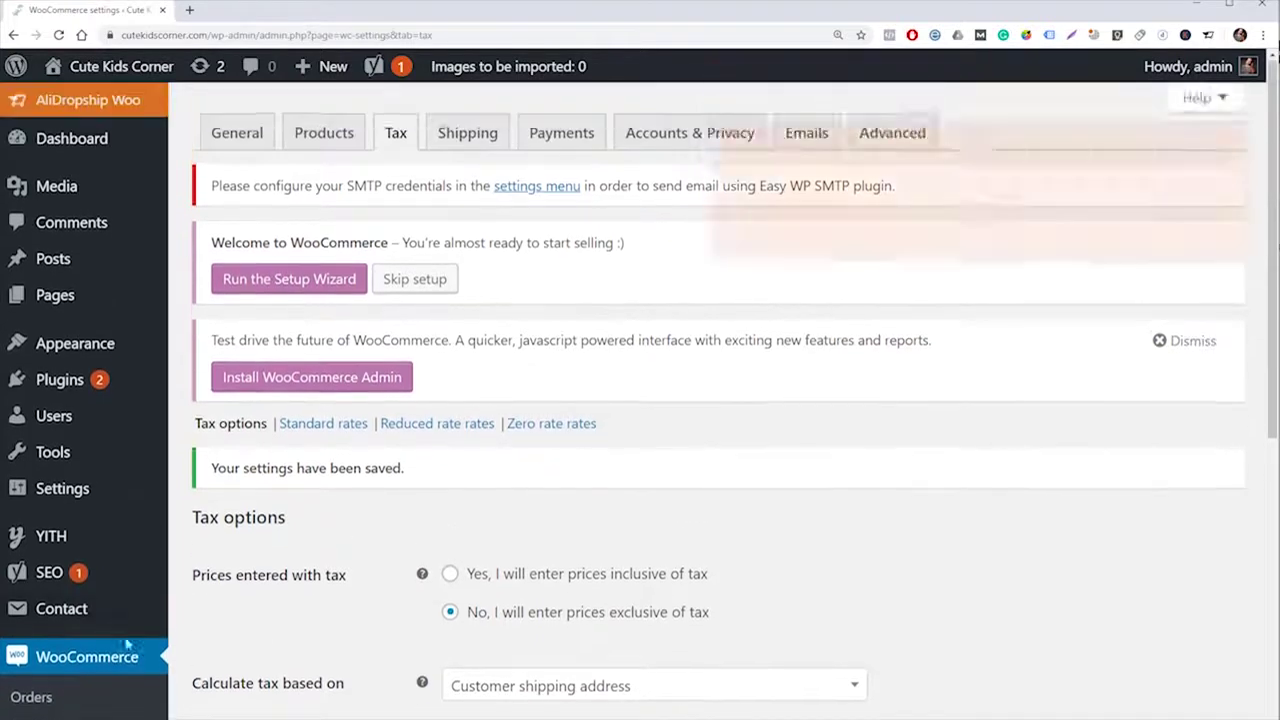
click(482, 142)
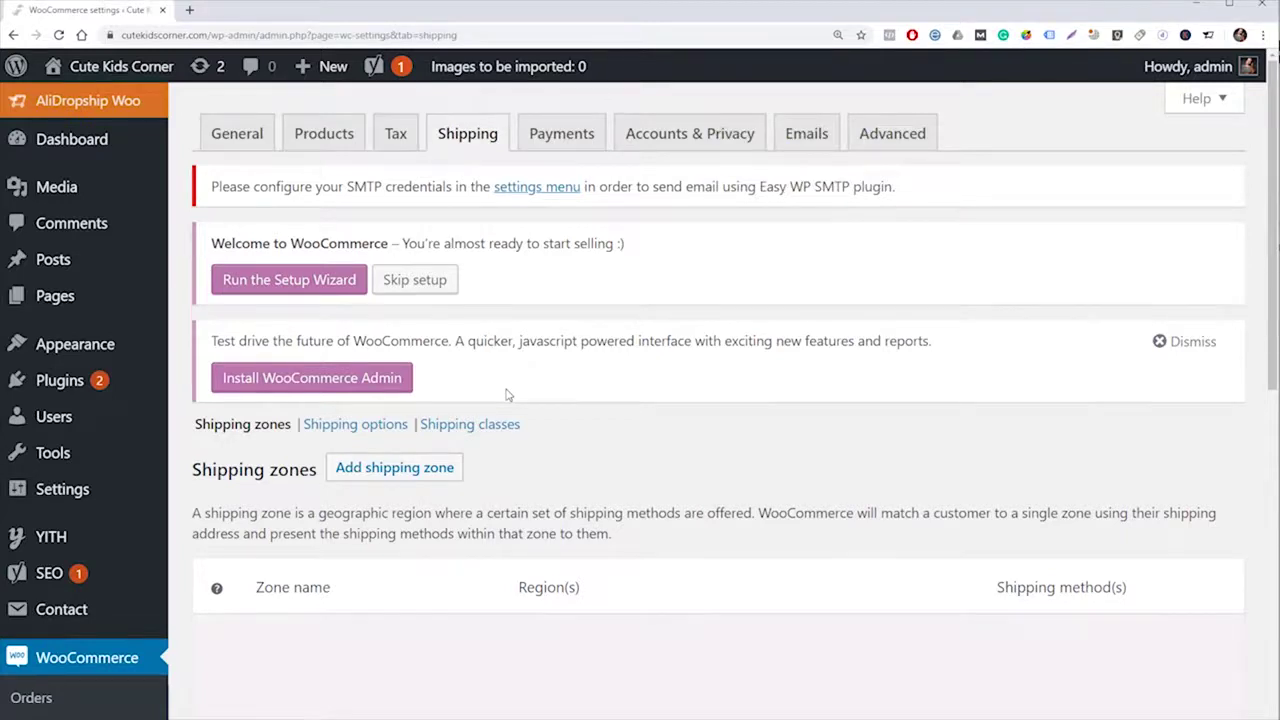
scroll(507, 395, down, 1)
Step: Add a shipping zone named 'FREE SHIPPING' with the Free shipping method
click(445, 399)
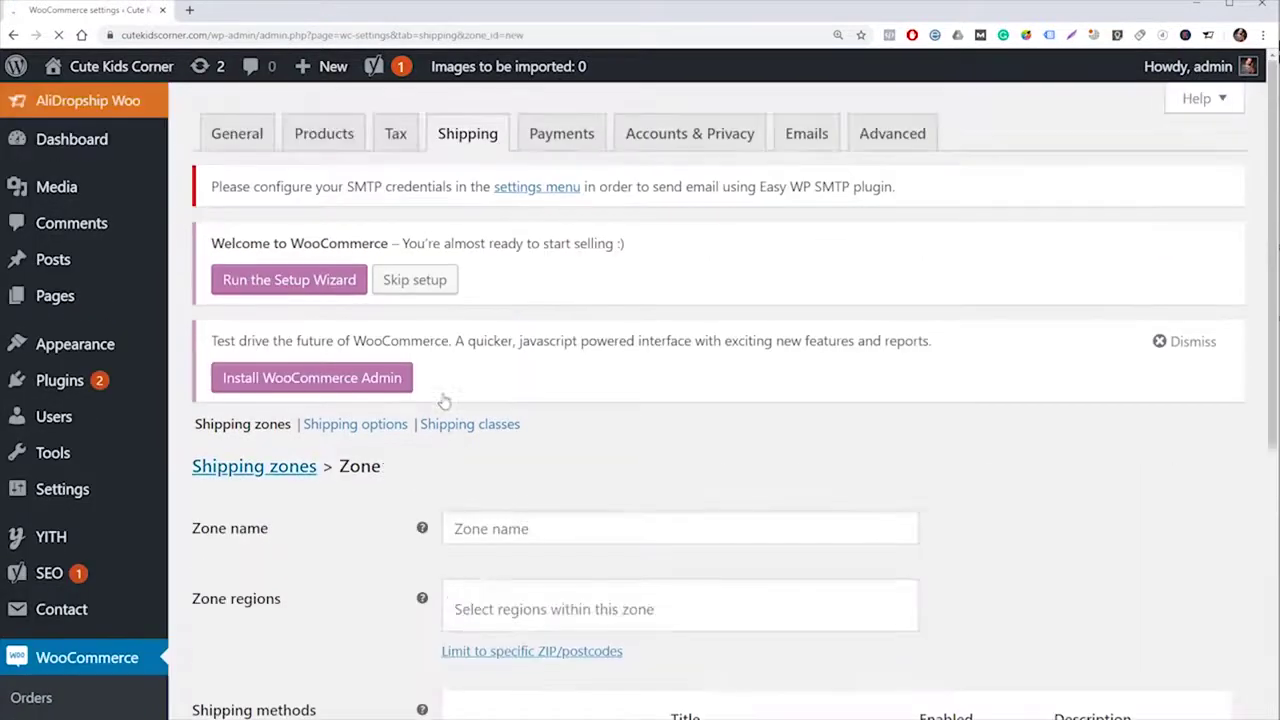
click(530, 529)
text(FREE SHIPPING)
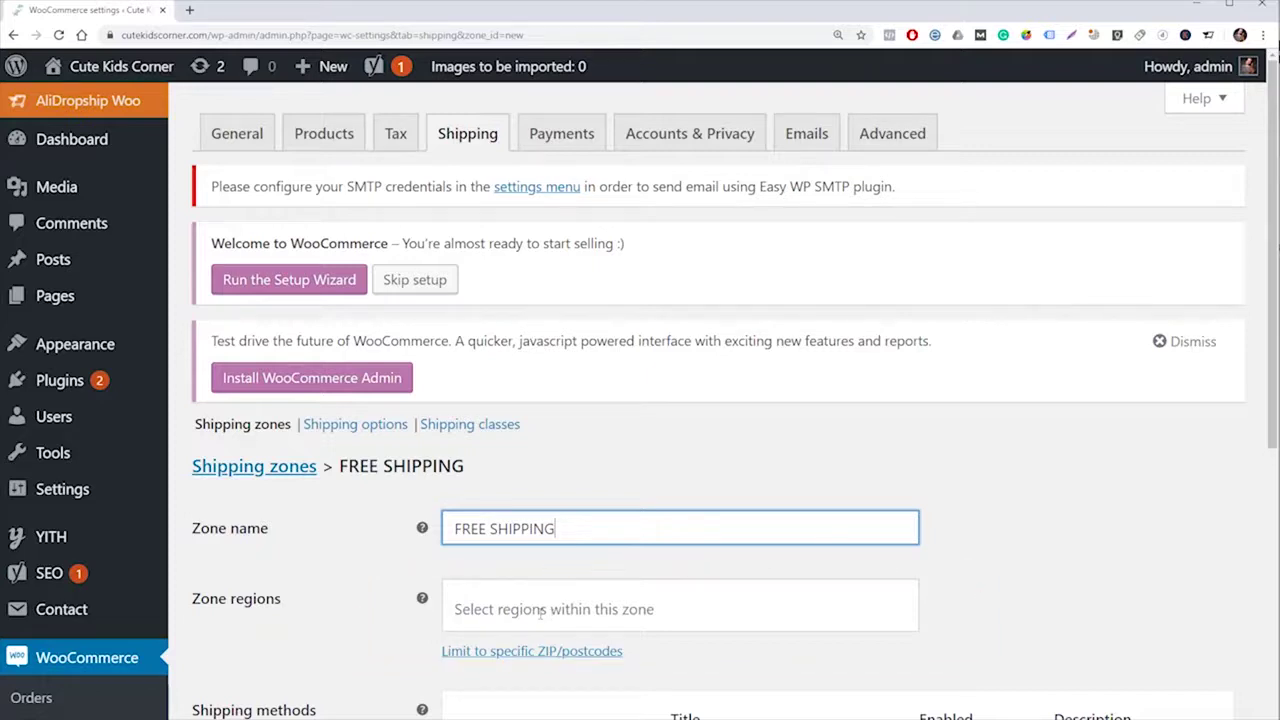
scroll(370, 622, down, 6)
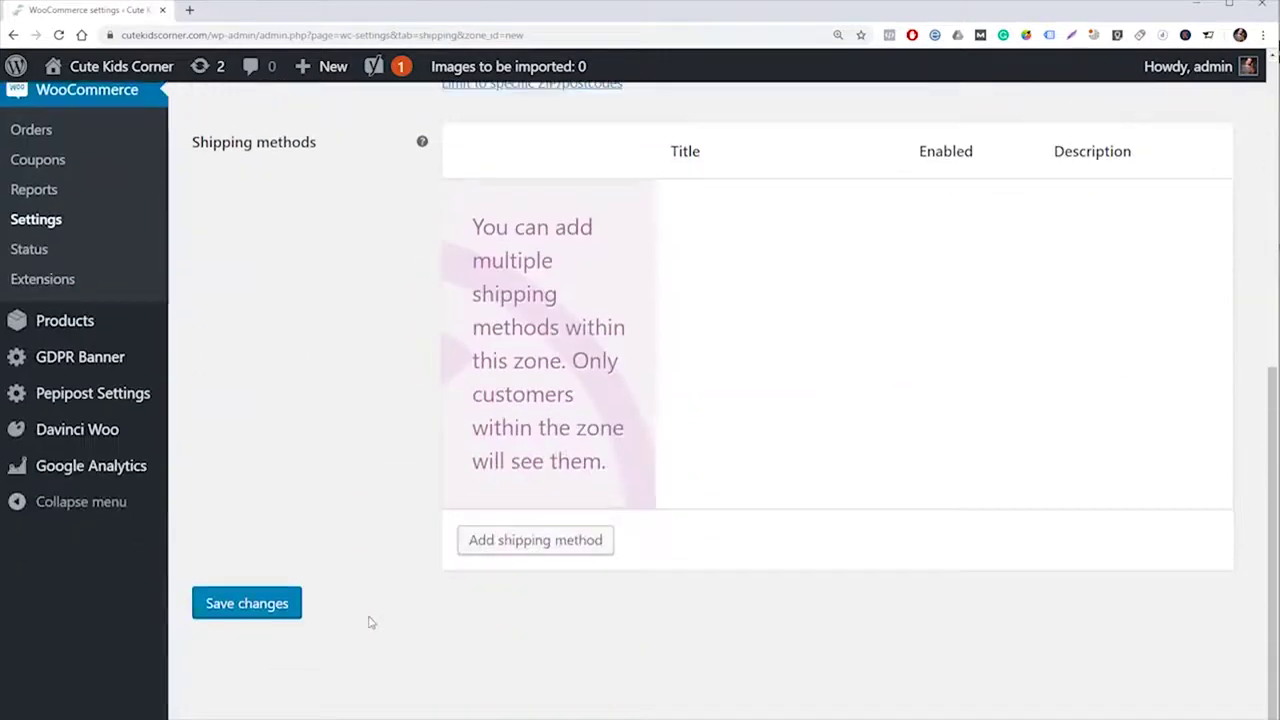
click(502, 554)
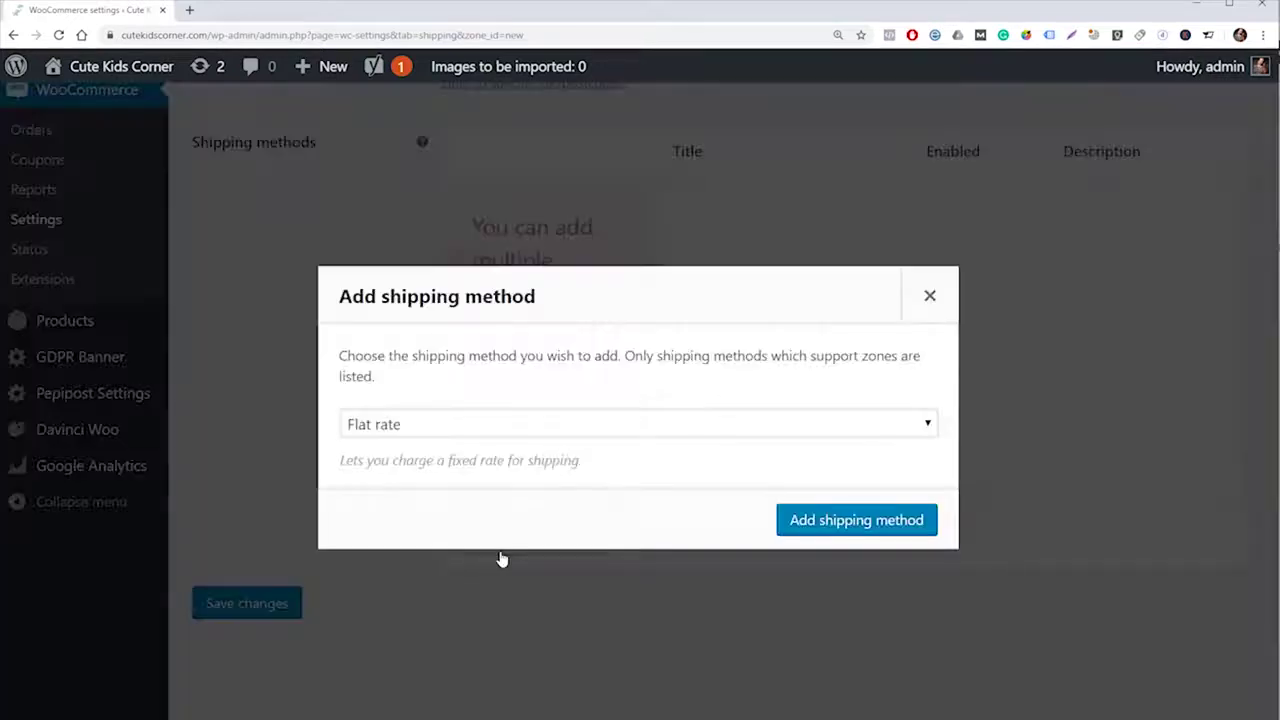
click(502, 432)
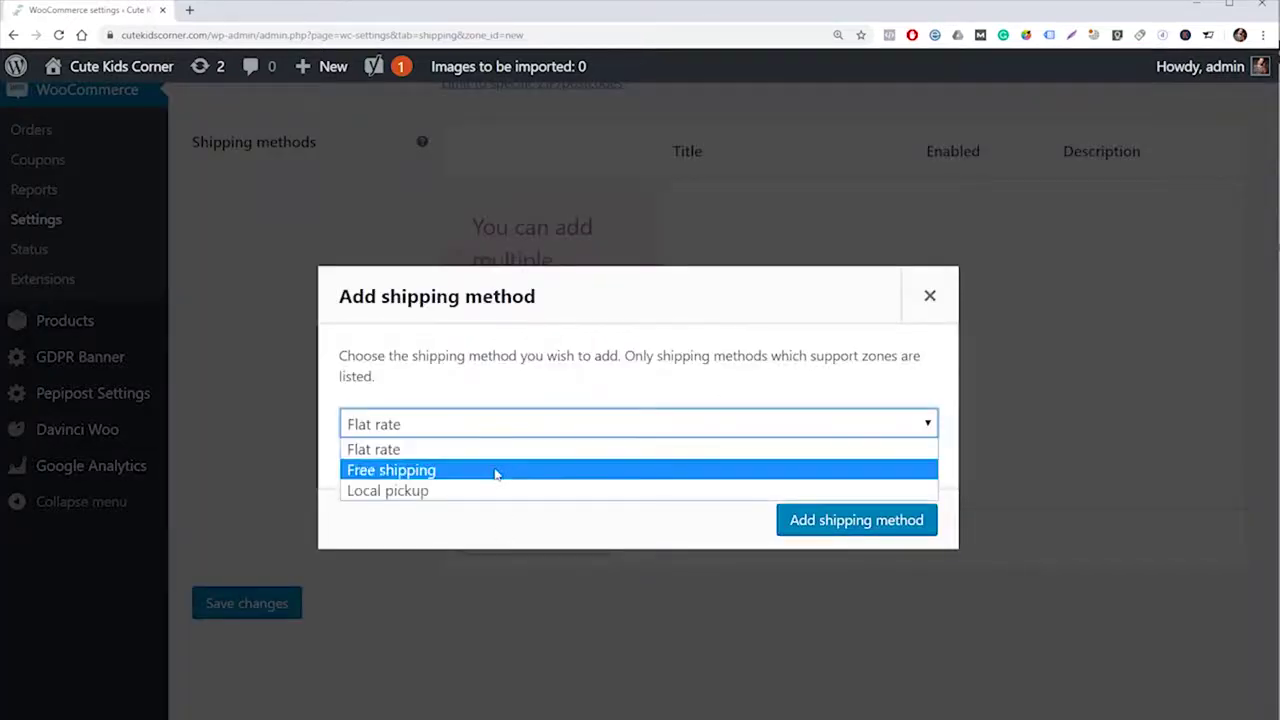
click(497, 470)
click(851, 522)
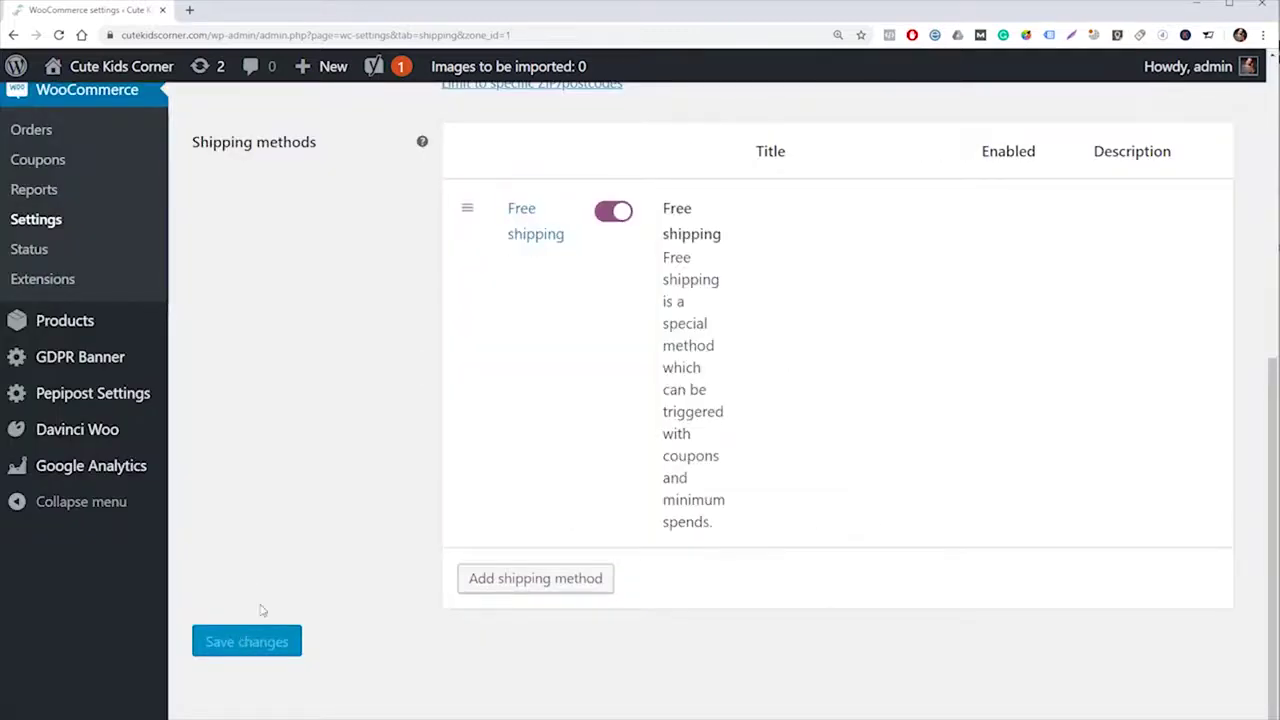
scroll(313, 516, up, 1)
scroll(313, 516, up, 5)
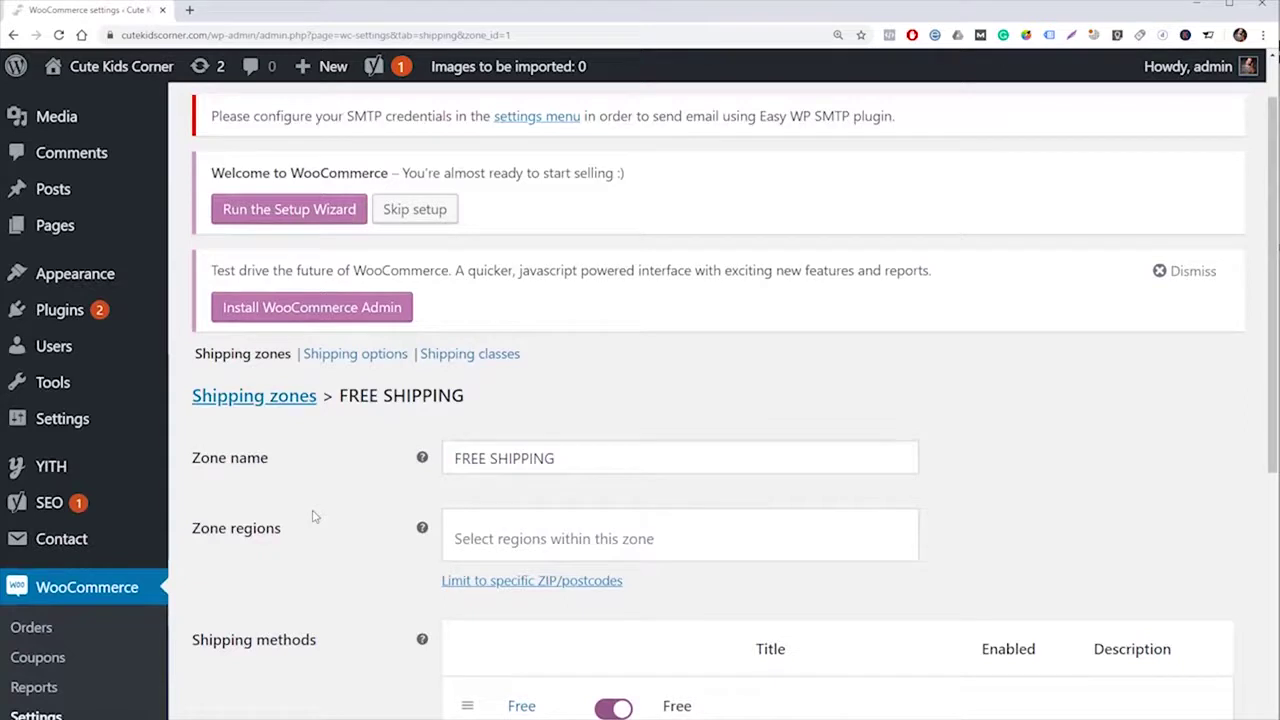
scroll(313, 516, up, 1)
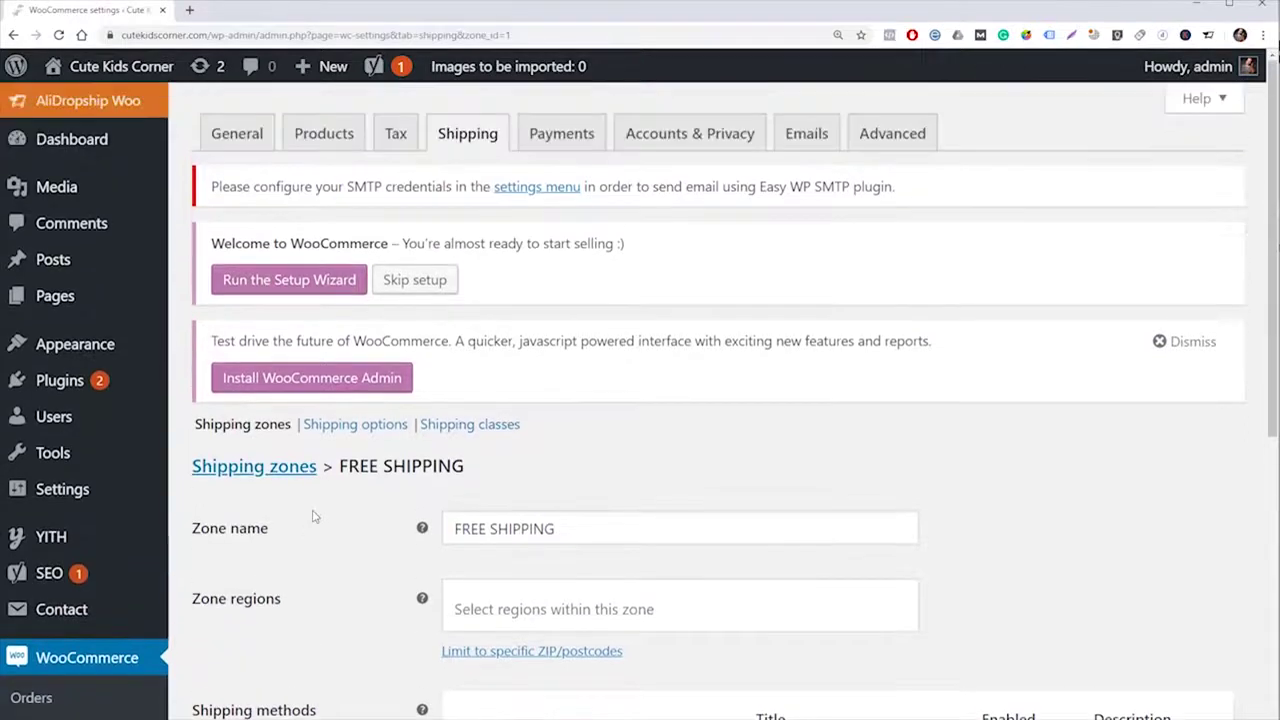
Step: In AliDropship General settings, enable Override customer's phone number and save
click(115, 100)
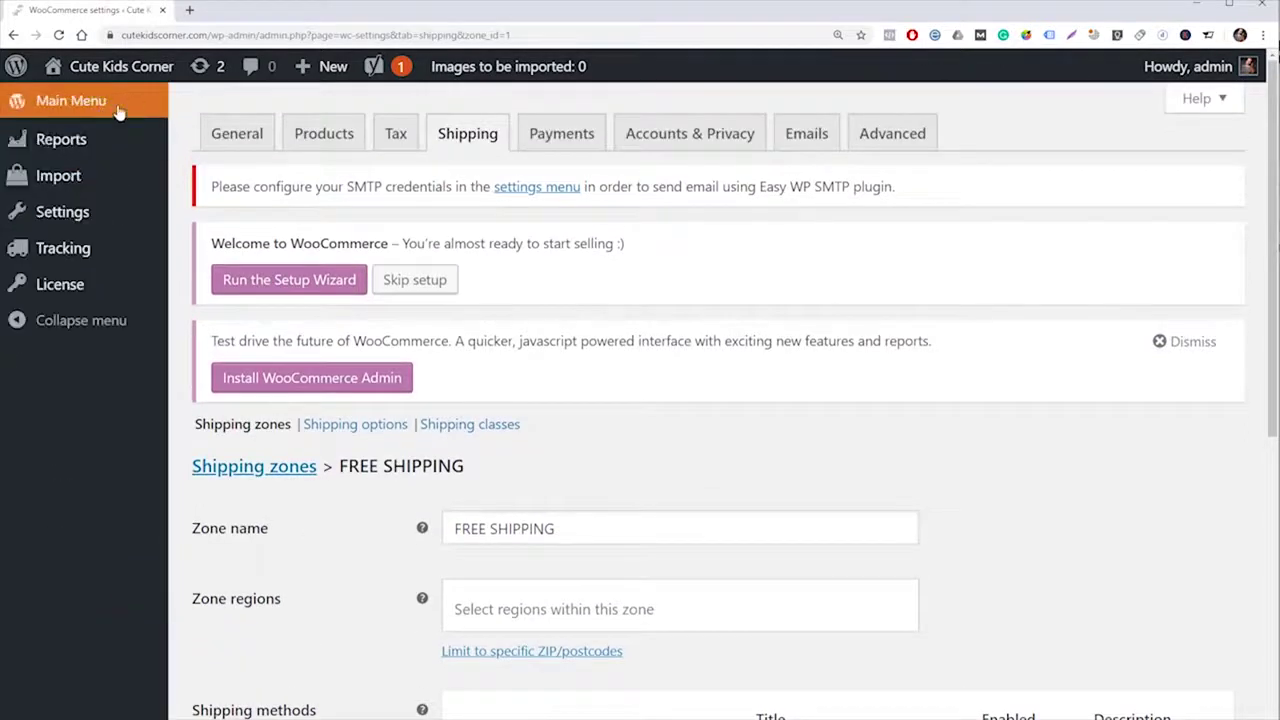
mouse_move(83, 205)
click(190, 214)
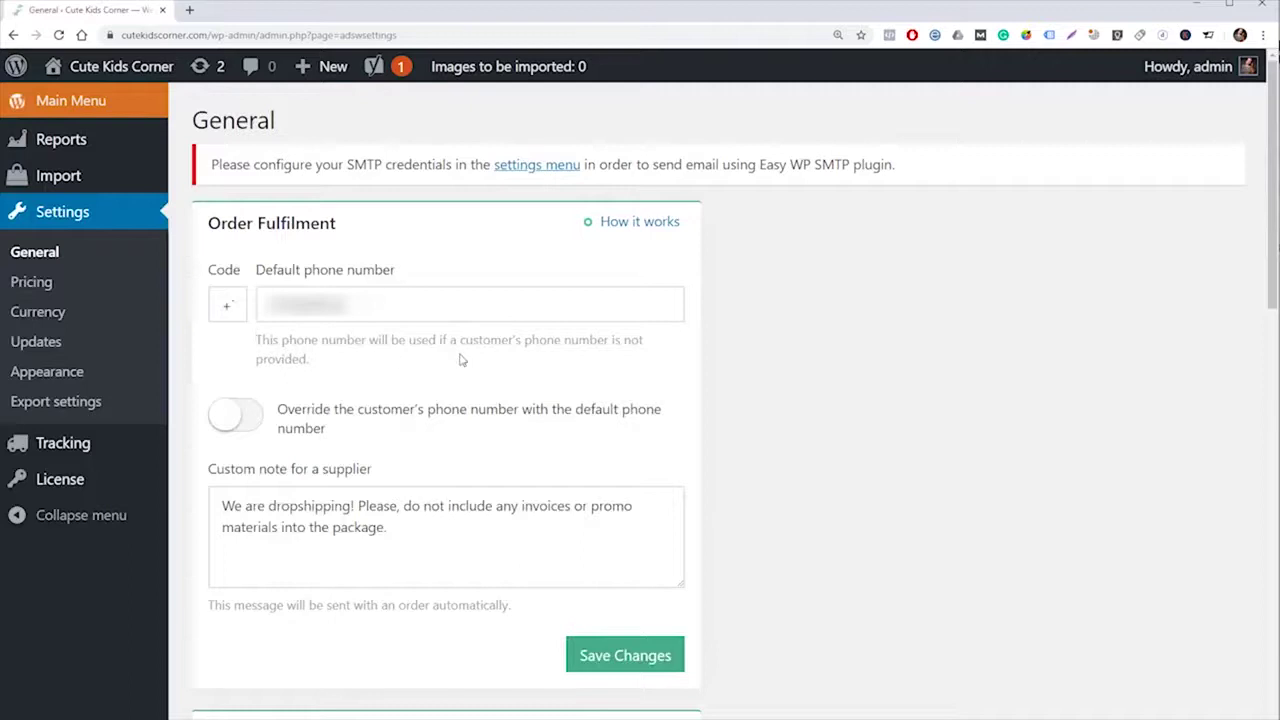
click(236, 415)
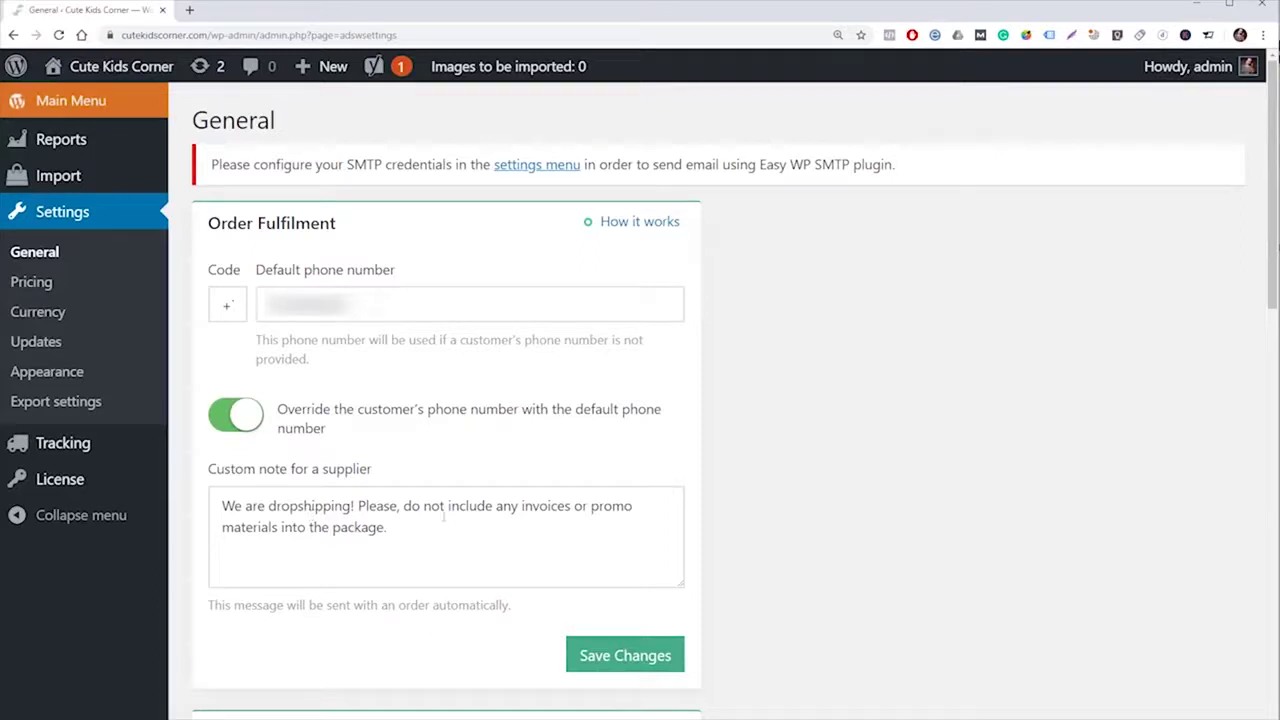
click(603, 665)
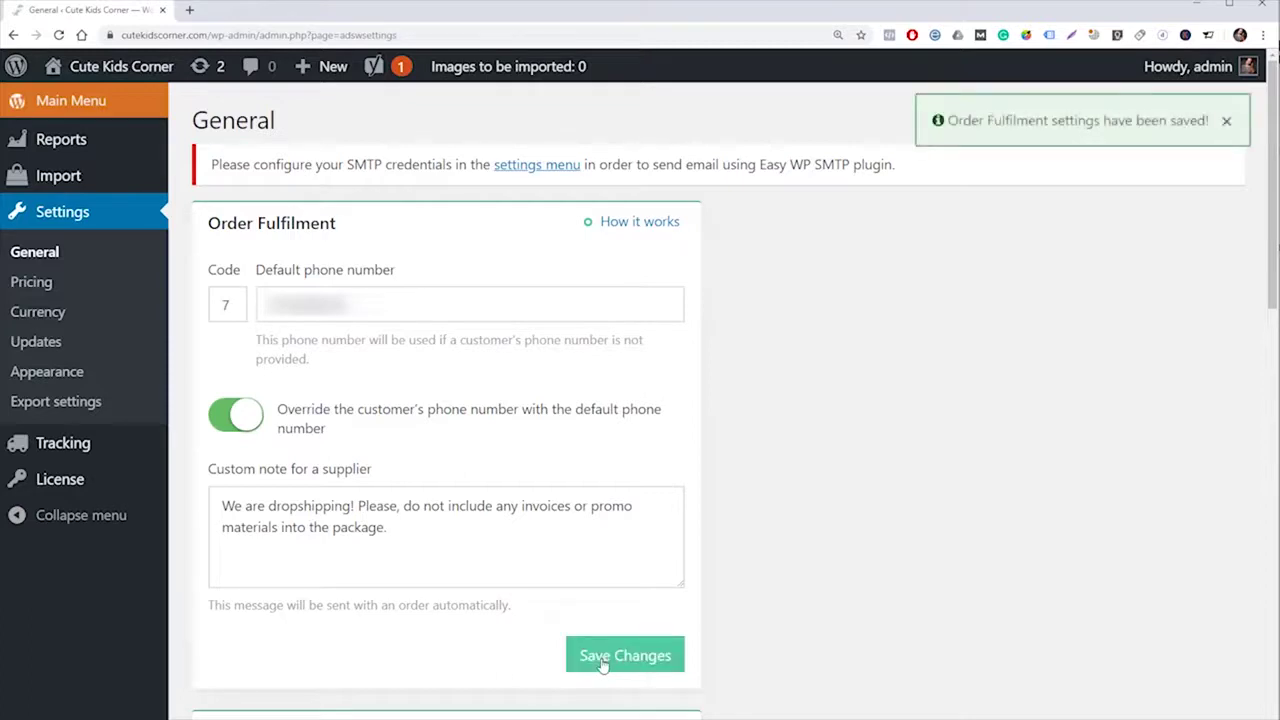
click(58, 343)
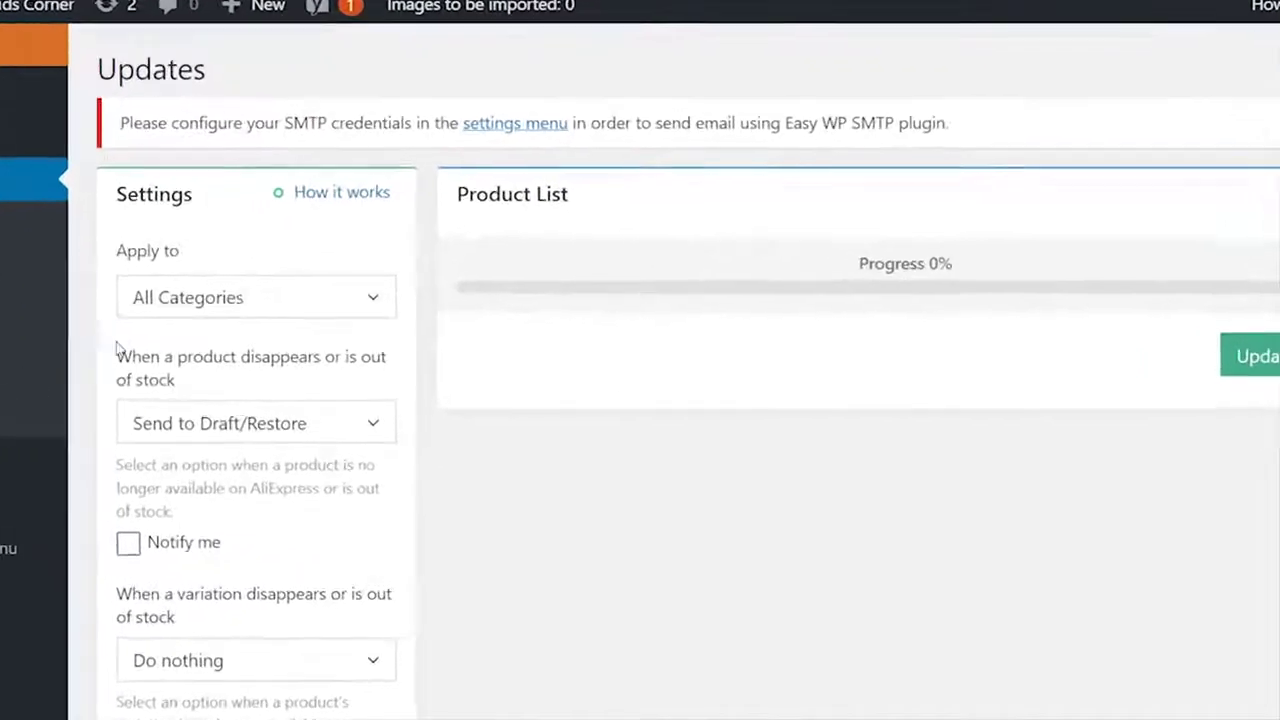
Step: Set unavailable products and variations to zero quantity, enable once-daily auto update, and save
click(258, 434)
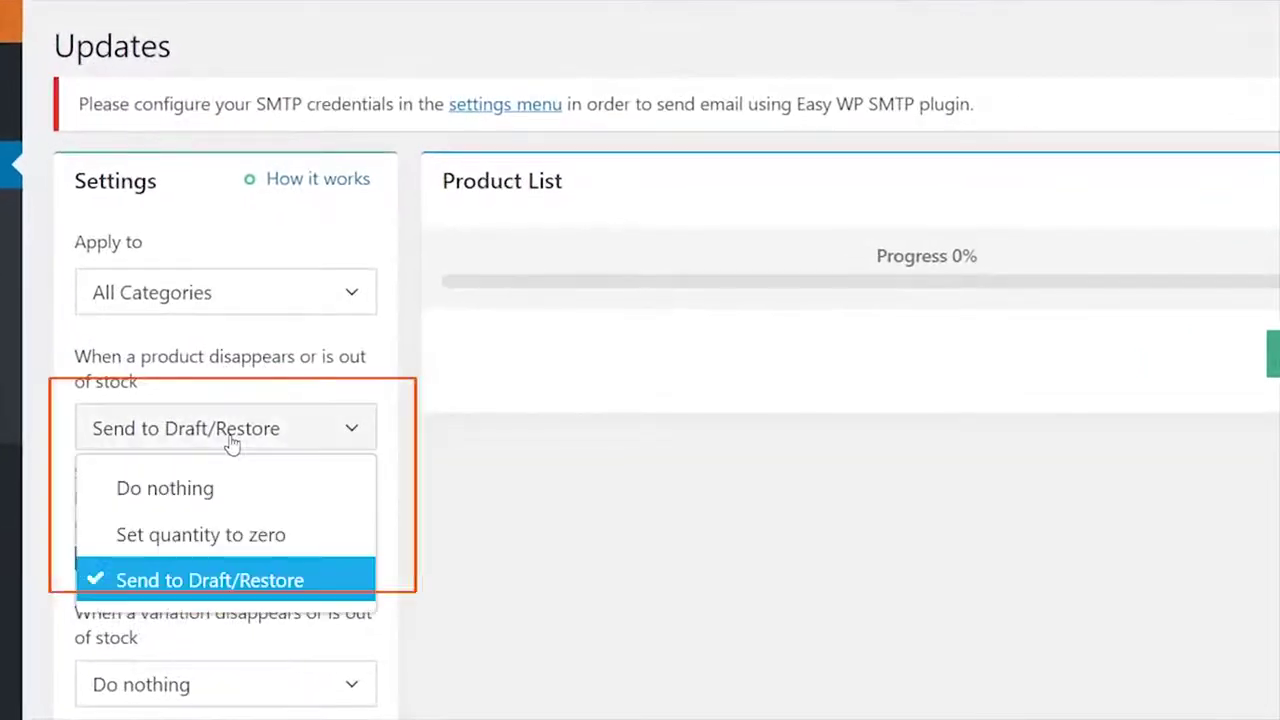
click(231, 534)
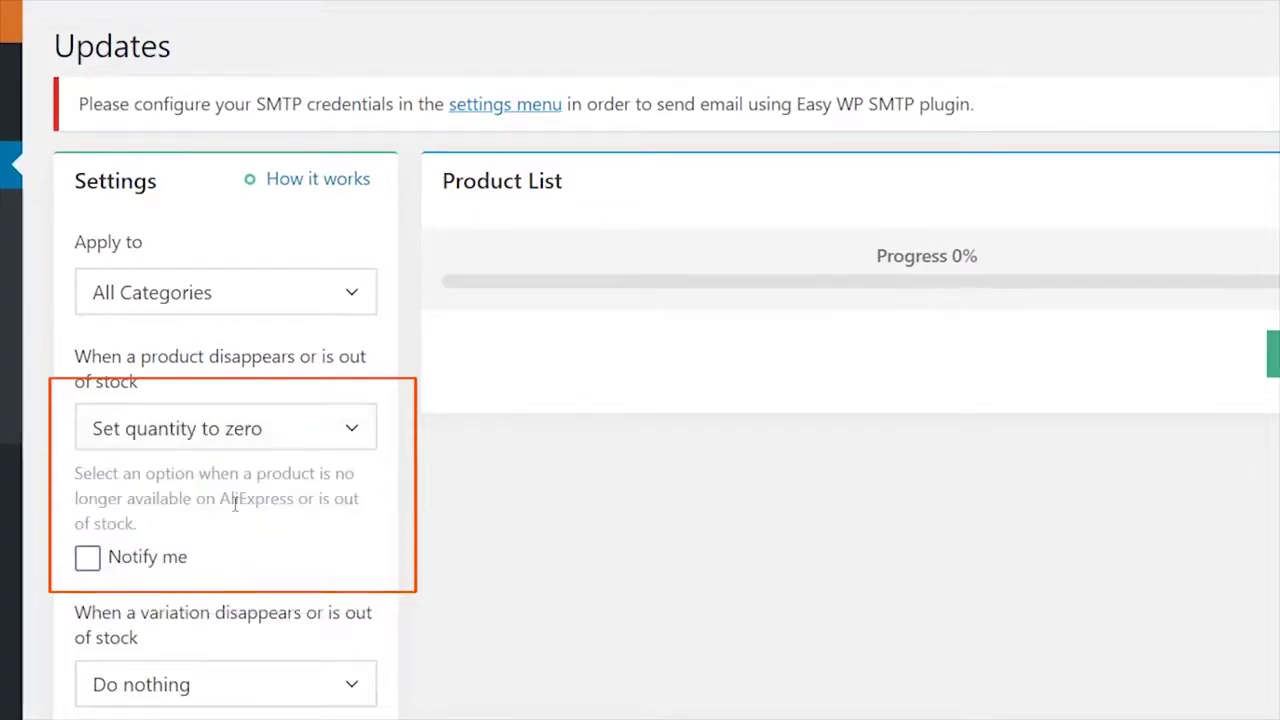
scroll(238, 505, down, 2)
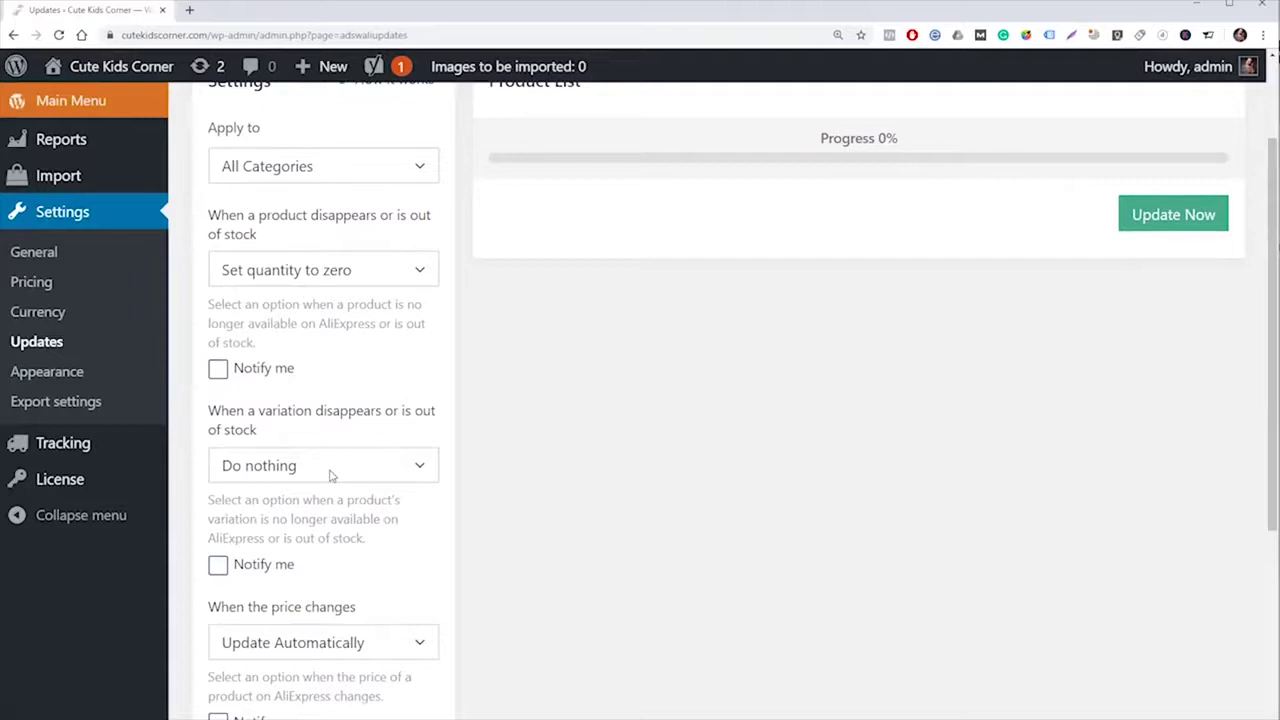
click(332, 476)
click(333, 543)
scroll(337, 510, down, 3)
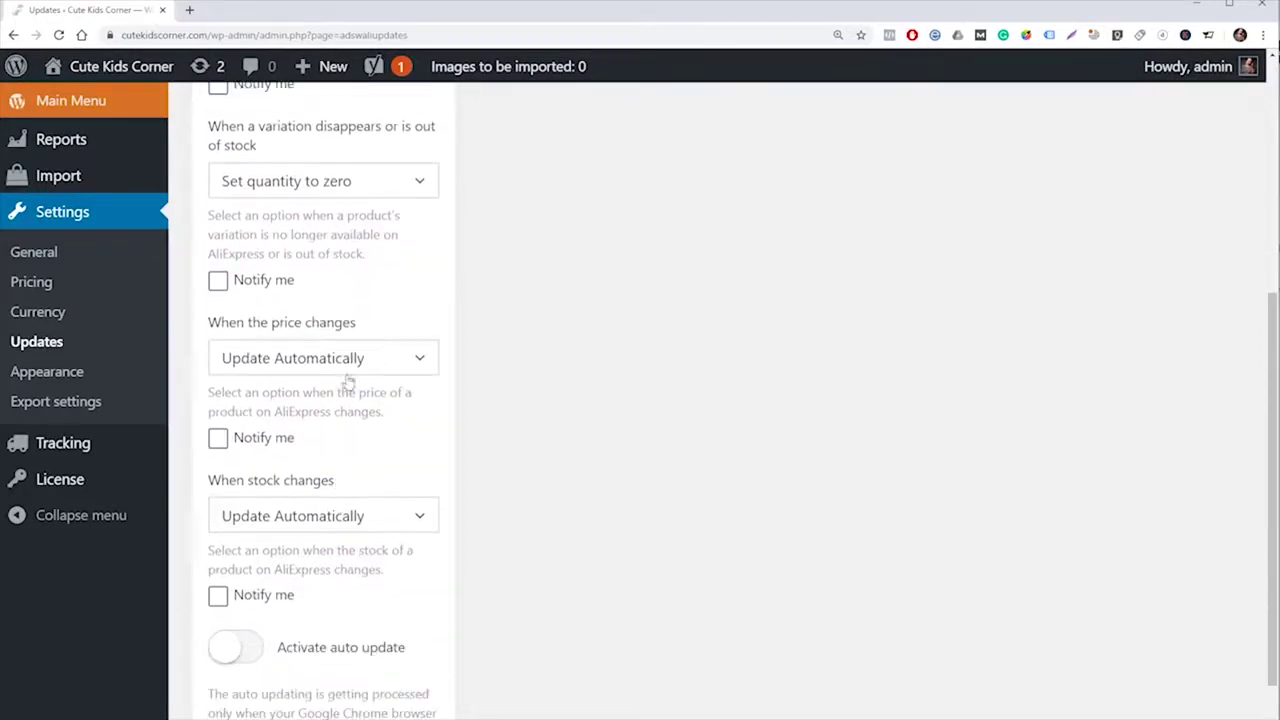
click(343, 525)
click(275, 588)
click(285, 576)
scroll(300, 570, down, 1)
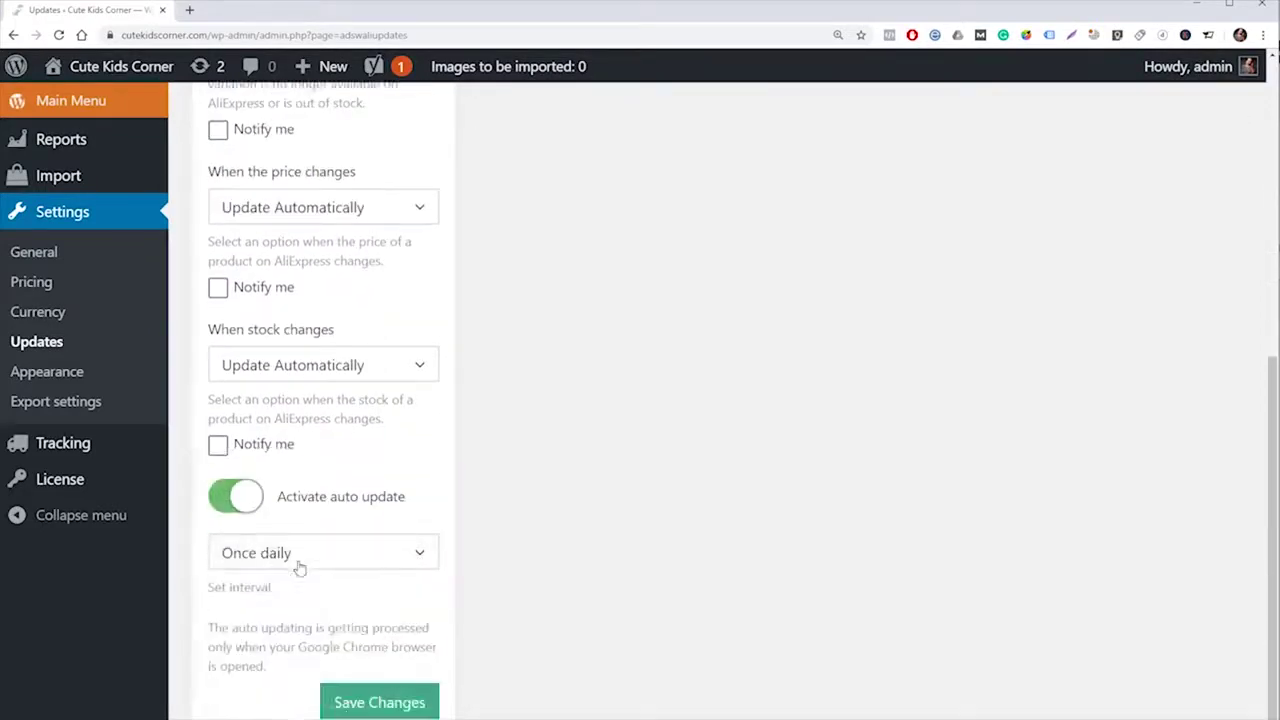
click(348, 648)
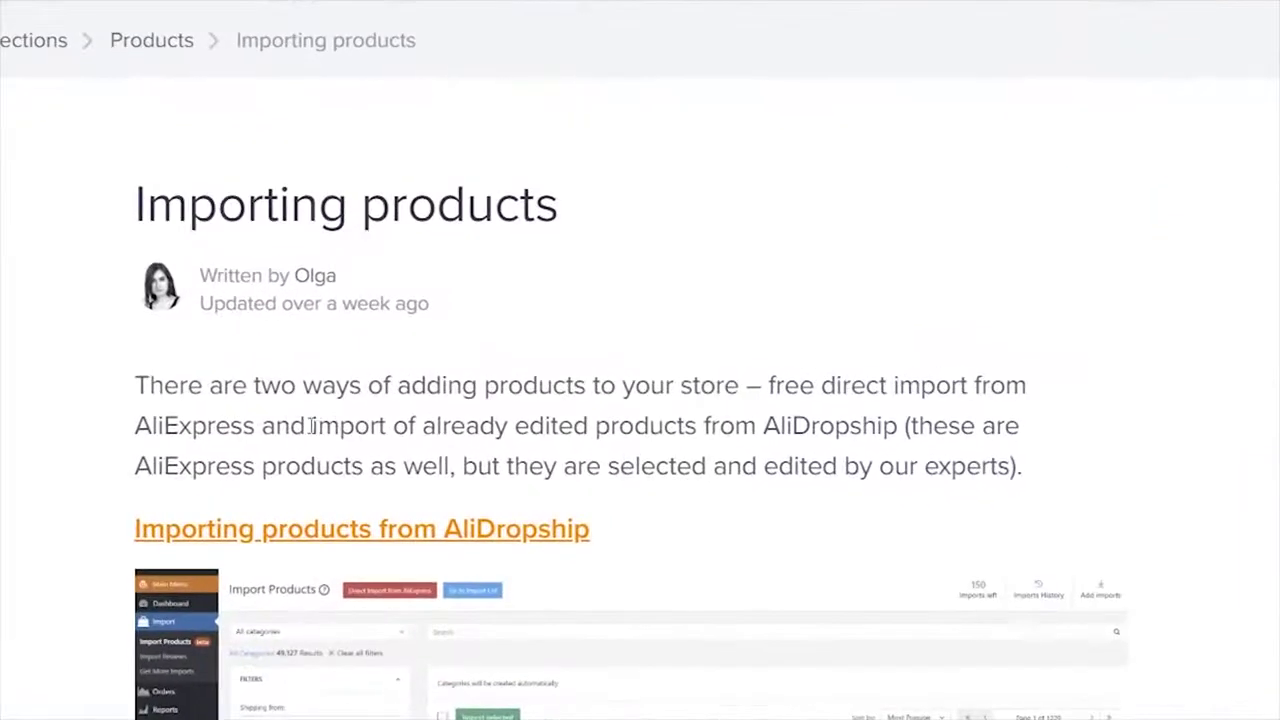
Step: Read the Importing products article, highlighting the lines on pre-edited, expert-selected products
drag(311, 425, 905, 425)
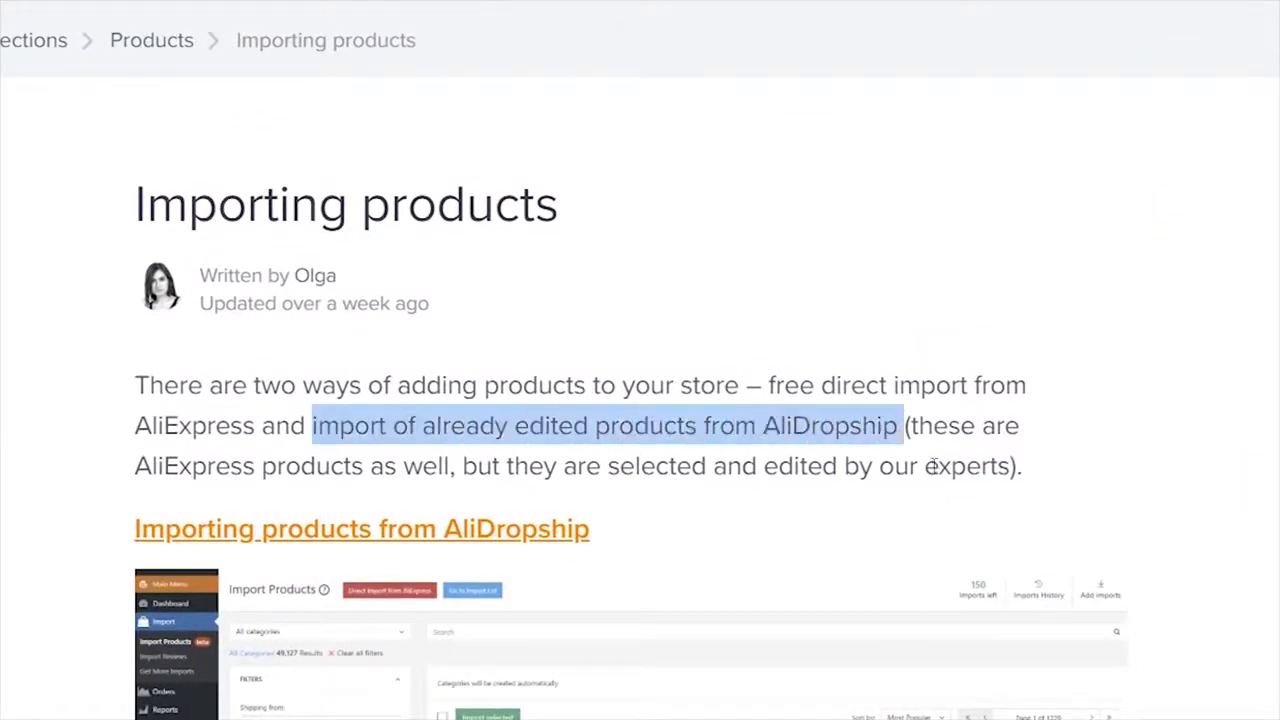
click(547, 497)
drag(464, 466, 995, 460)
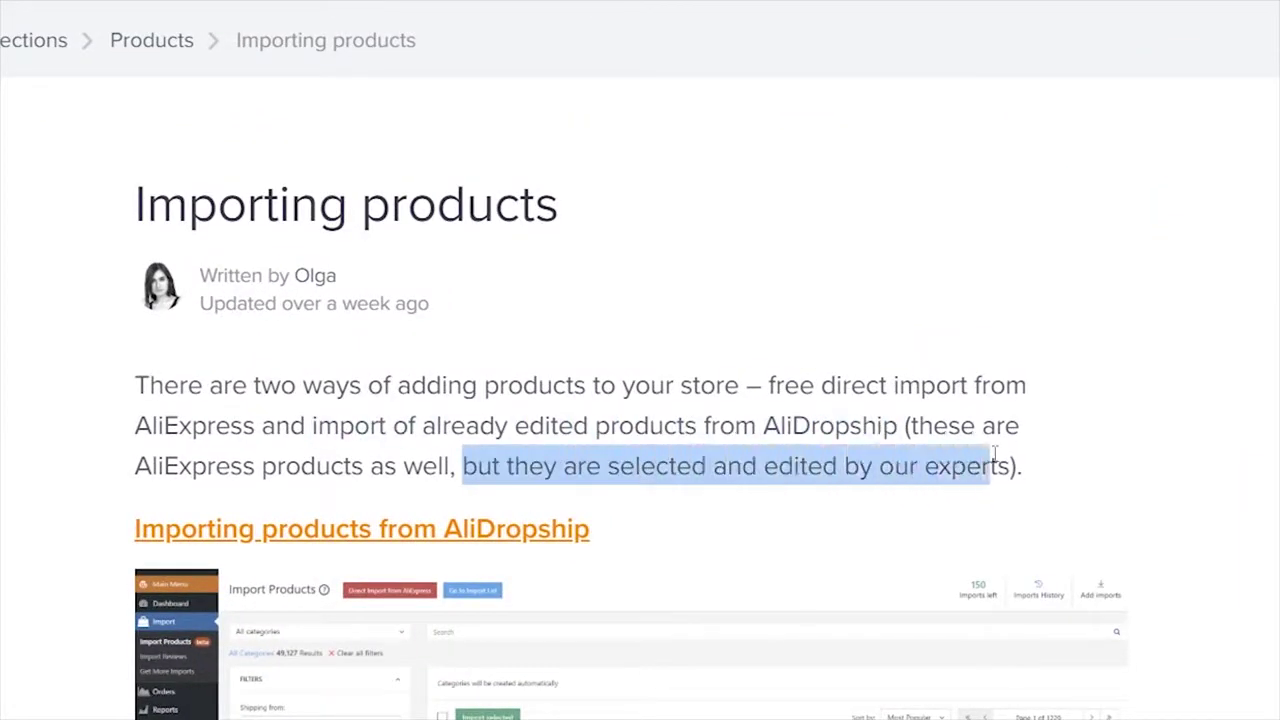
click(1106, 456)
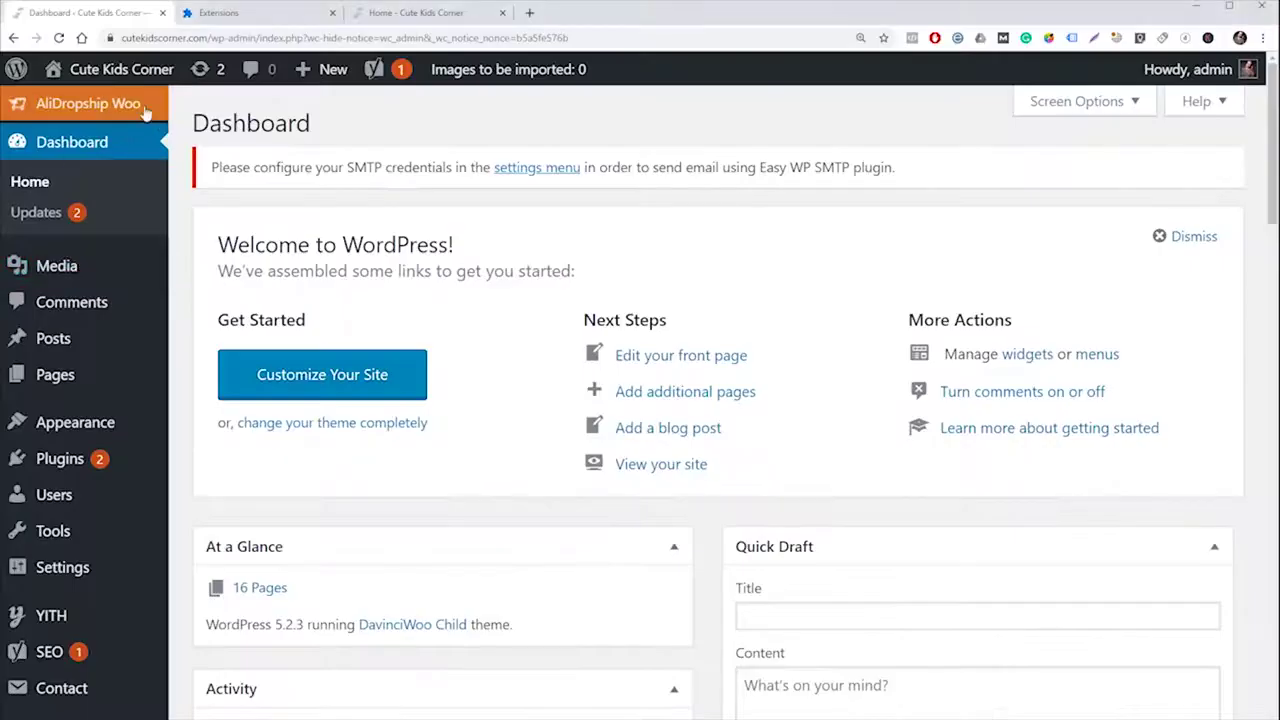
click(145, 108)
Step: On Import Products, tick Publish products and Create categories from product database, keeping full structure
mouse_move(85, 177)
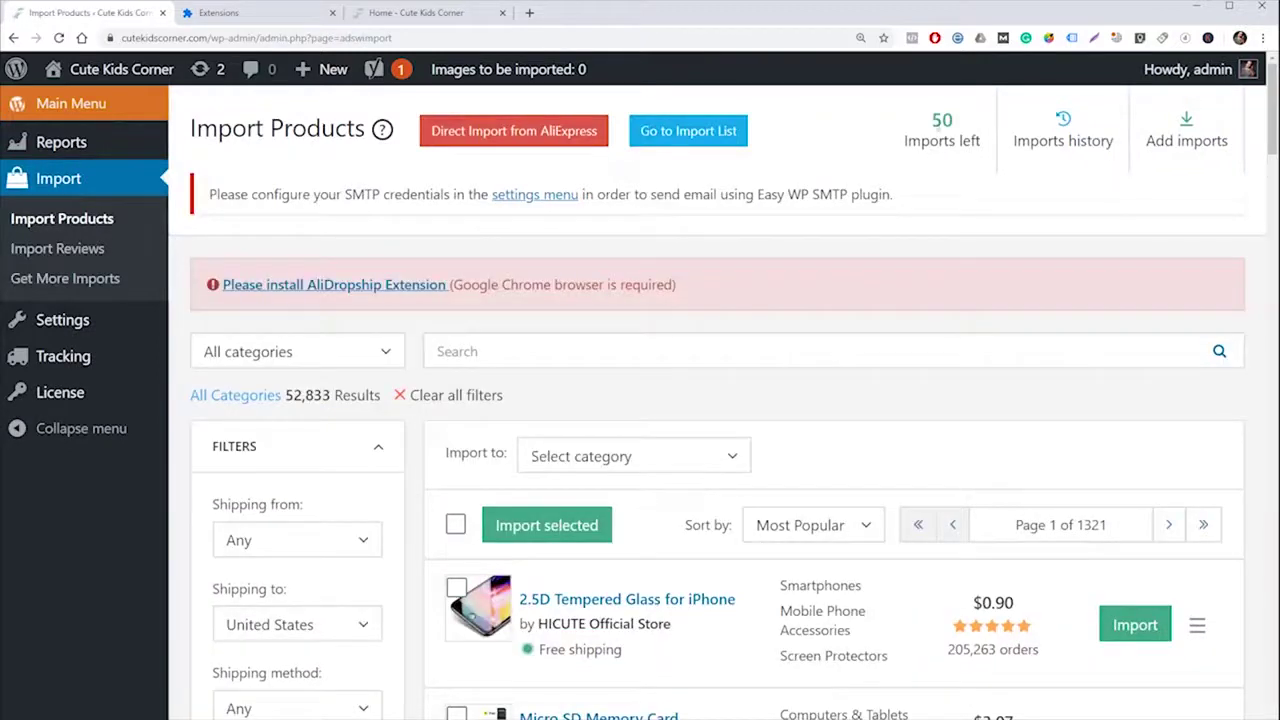
scroll(808, 283, down, 2)
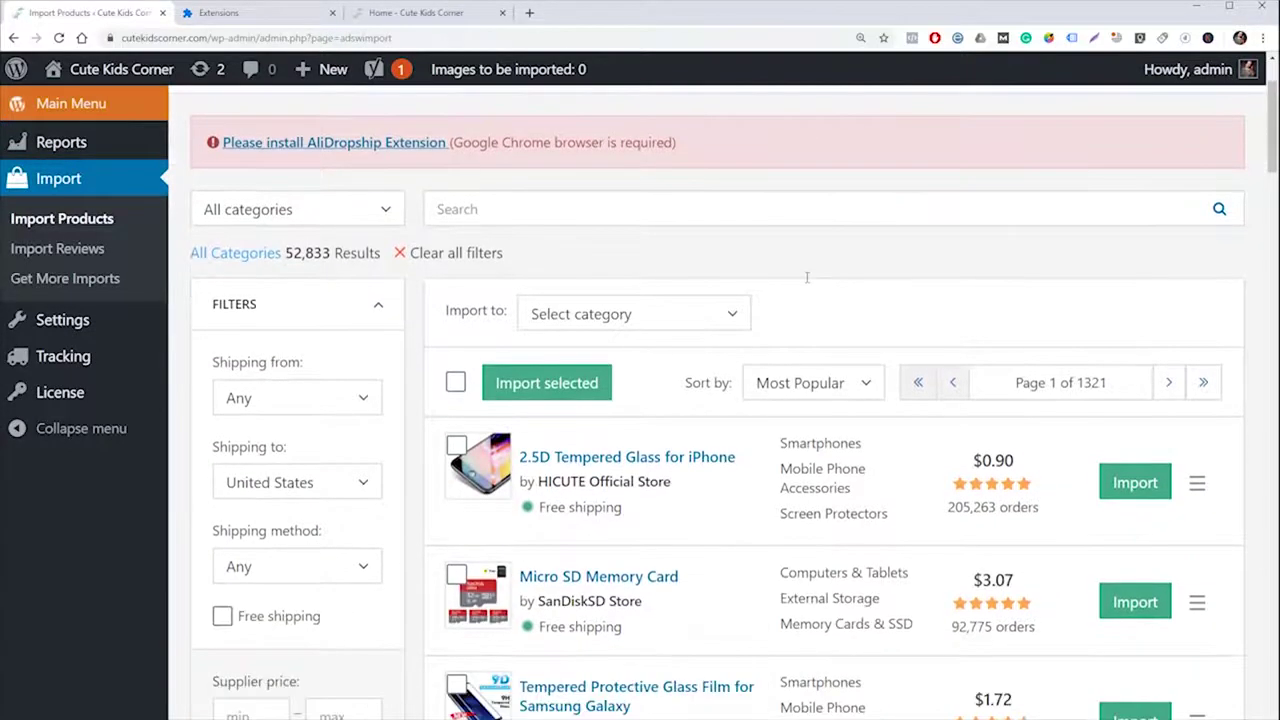
scroll(808, 283, down, 1)
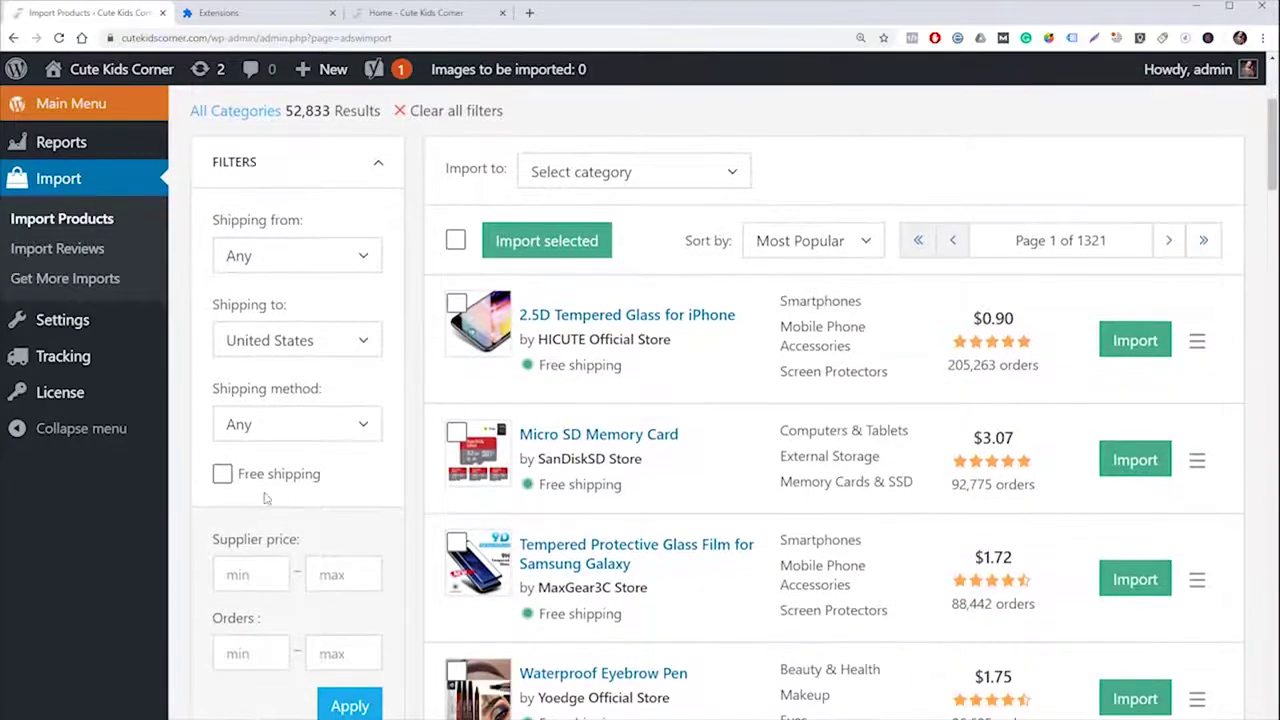
scroll(295, 482, down, 5)
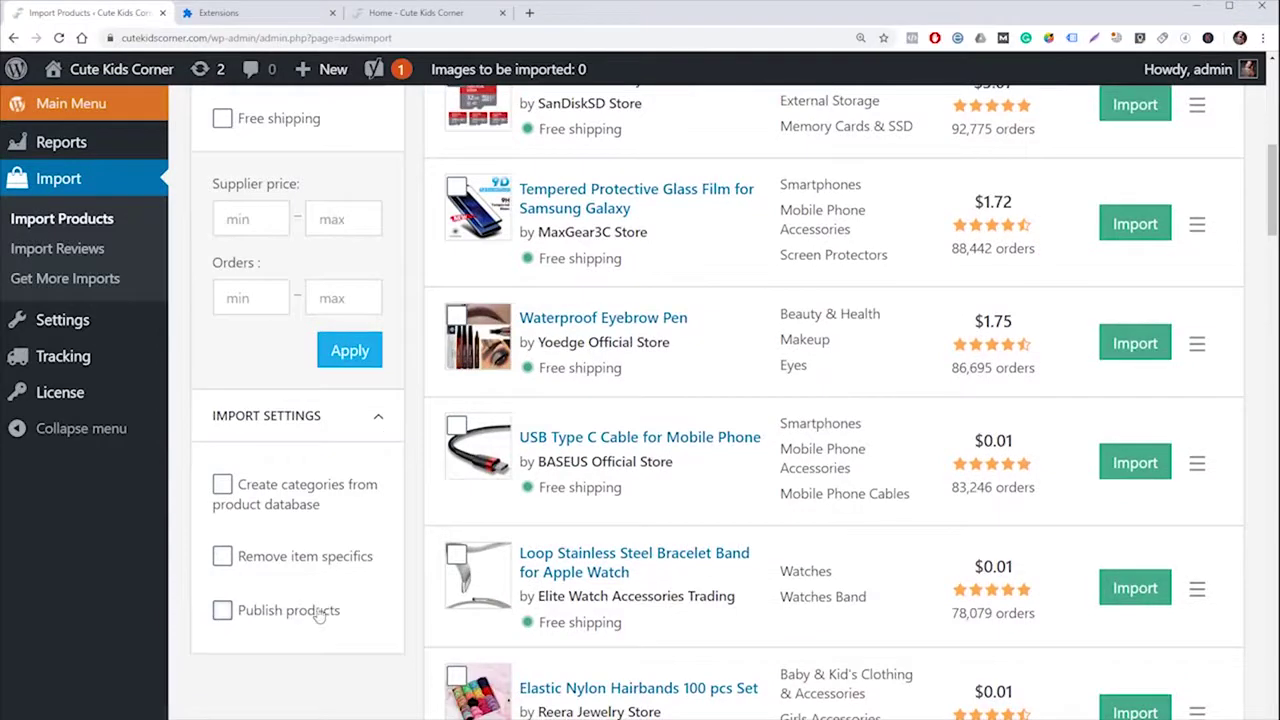
click(335, 492)
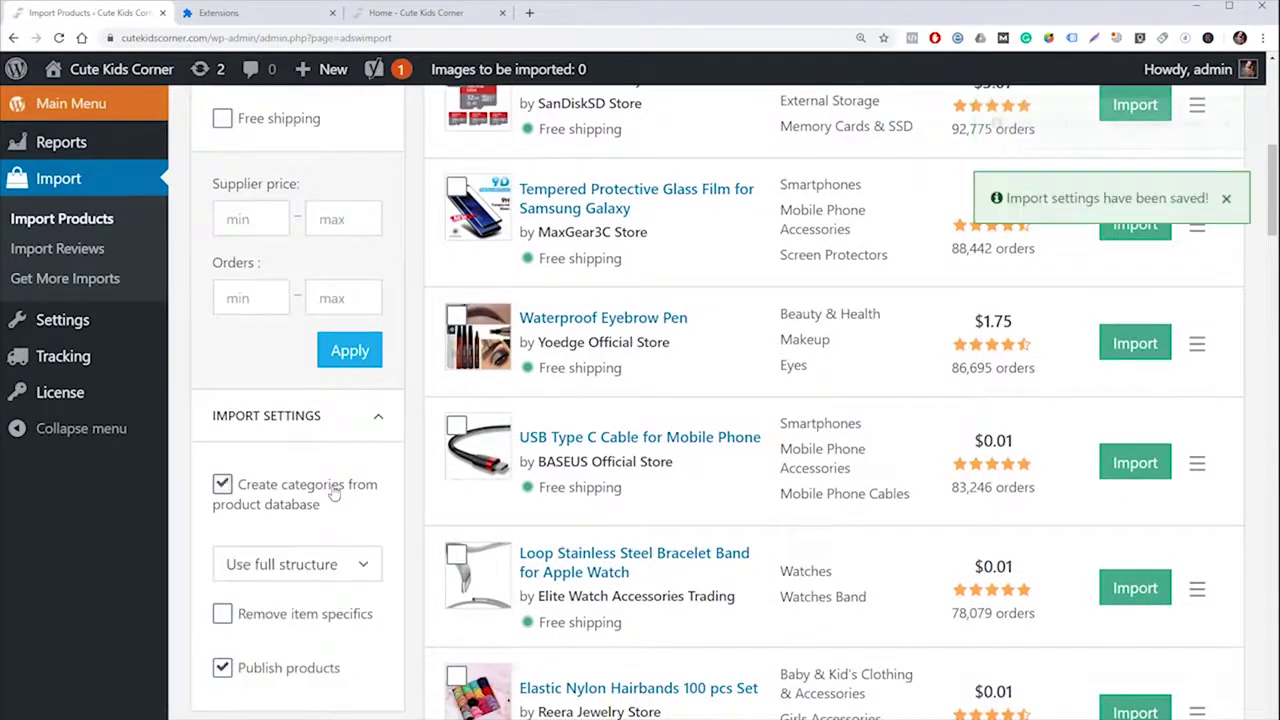
click(325, 566)
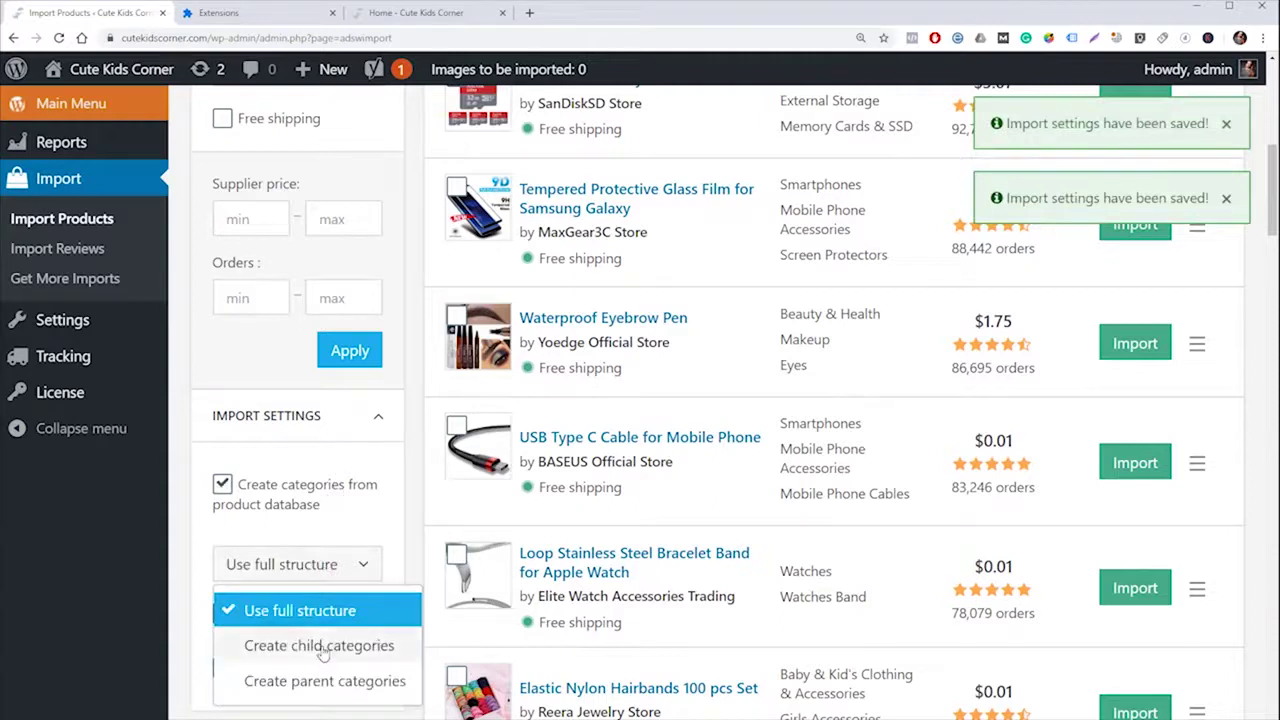
click(318, 612)
scroll(352, 538, up, 3)
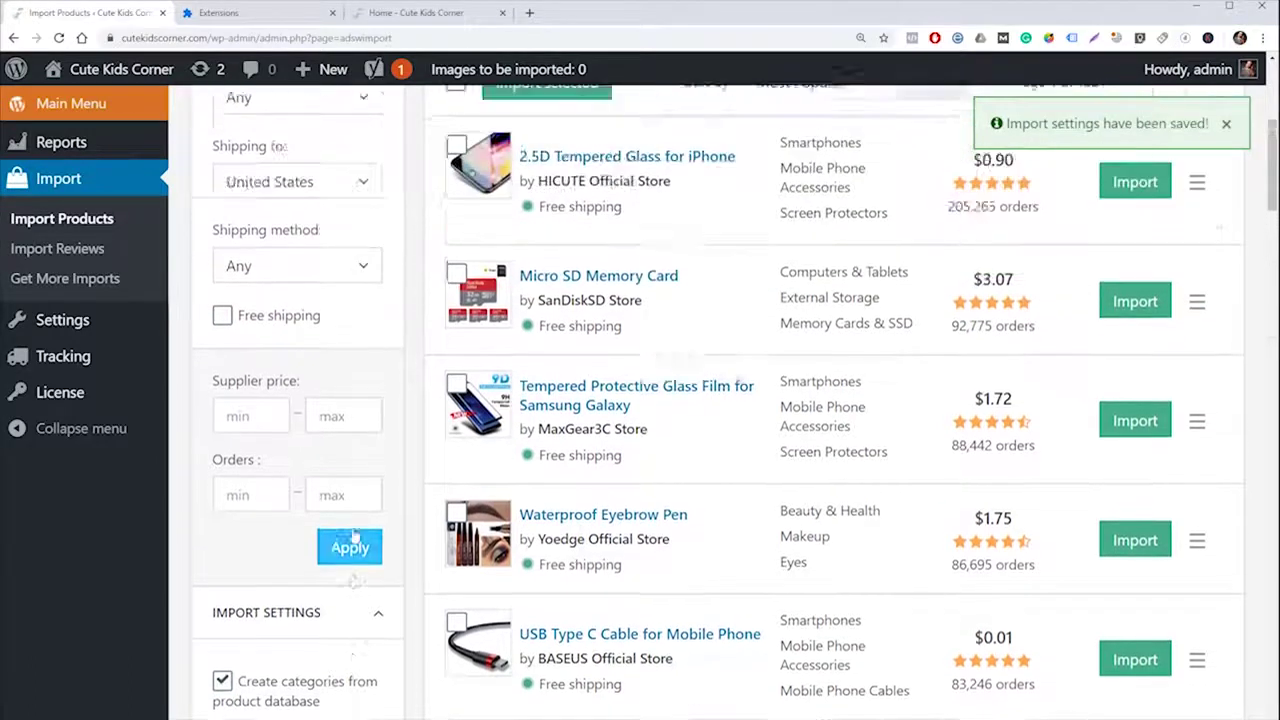
scroll(352, 538, up, 5)
click(692, 352)
Step: Search the product database for 'playmat' and import the matching products
text(playma)
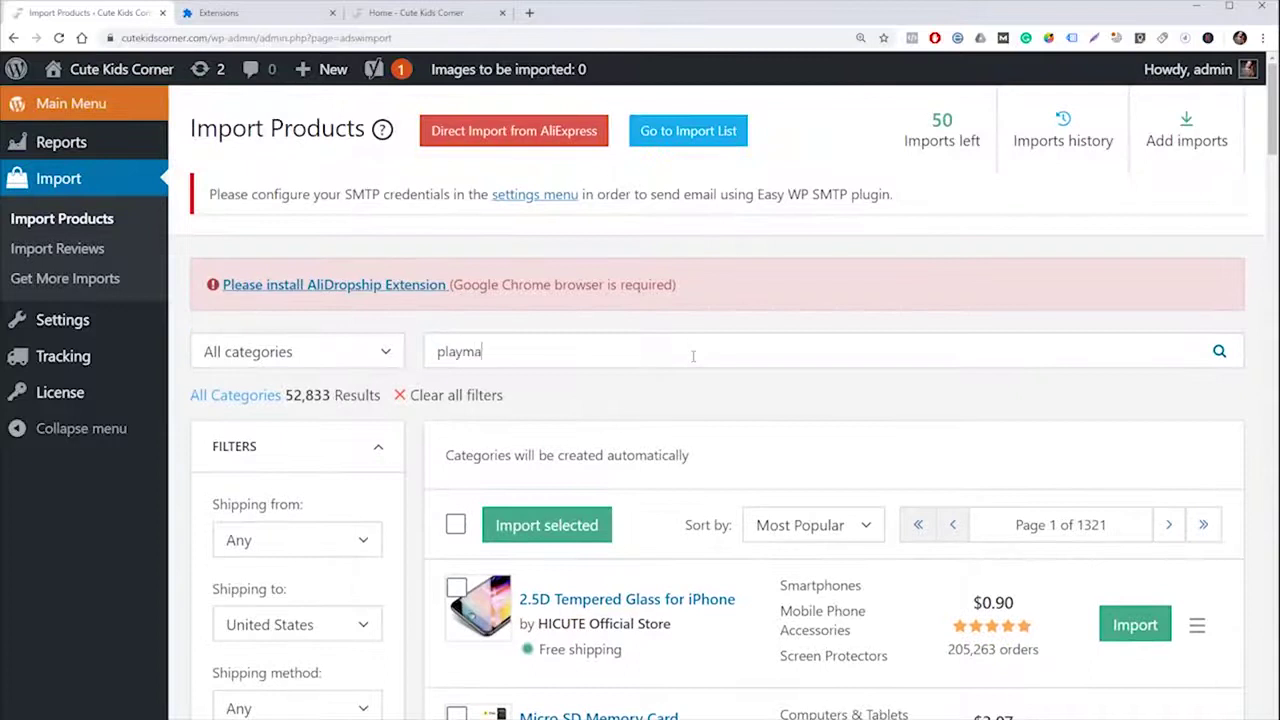
text(t)
key(Return)
scroll(694, 400, down, 2)
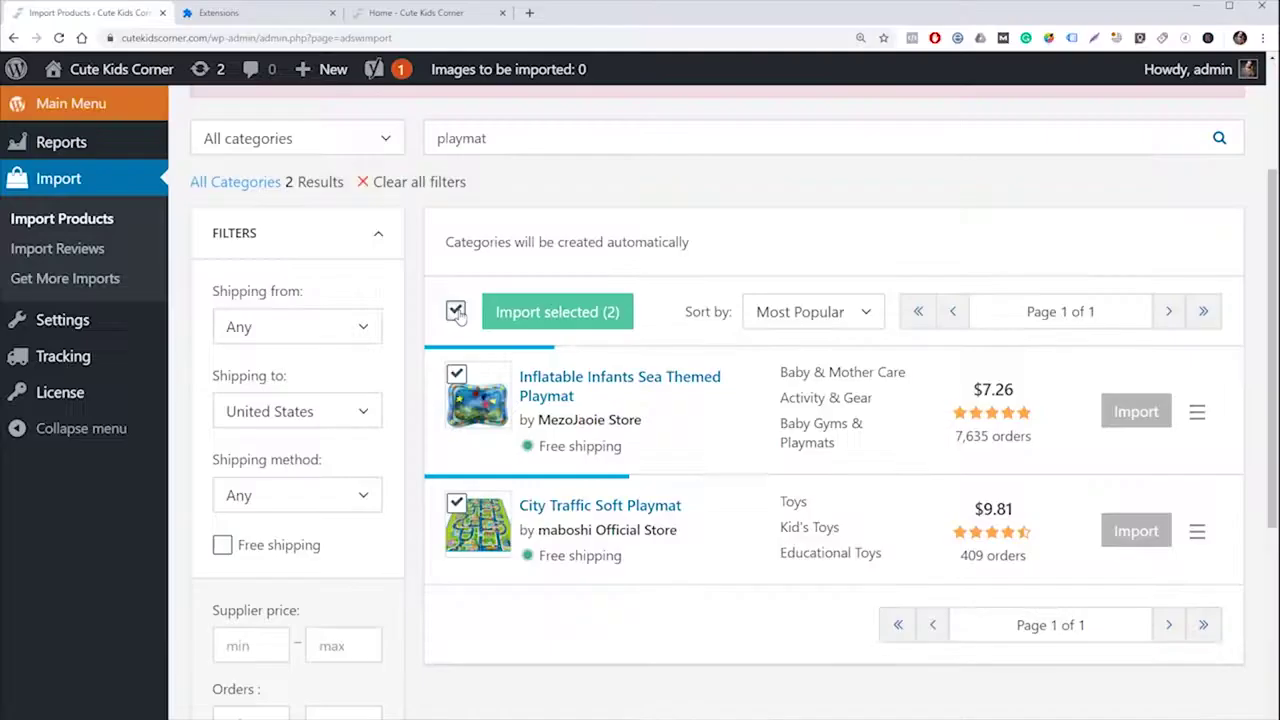
scroll(460, 316, up, 1)
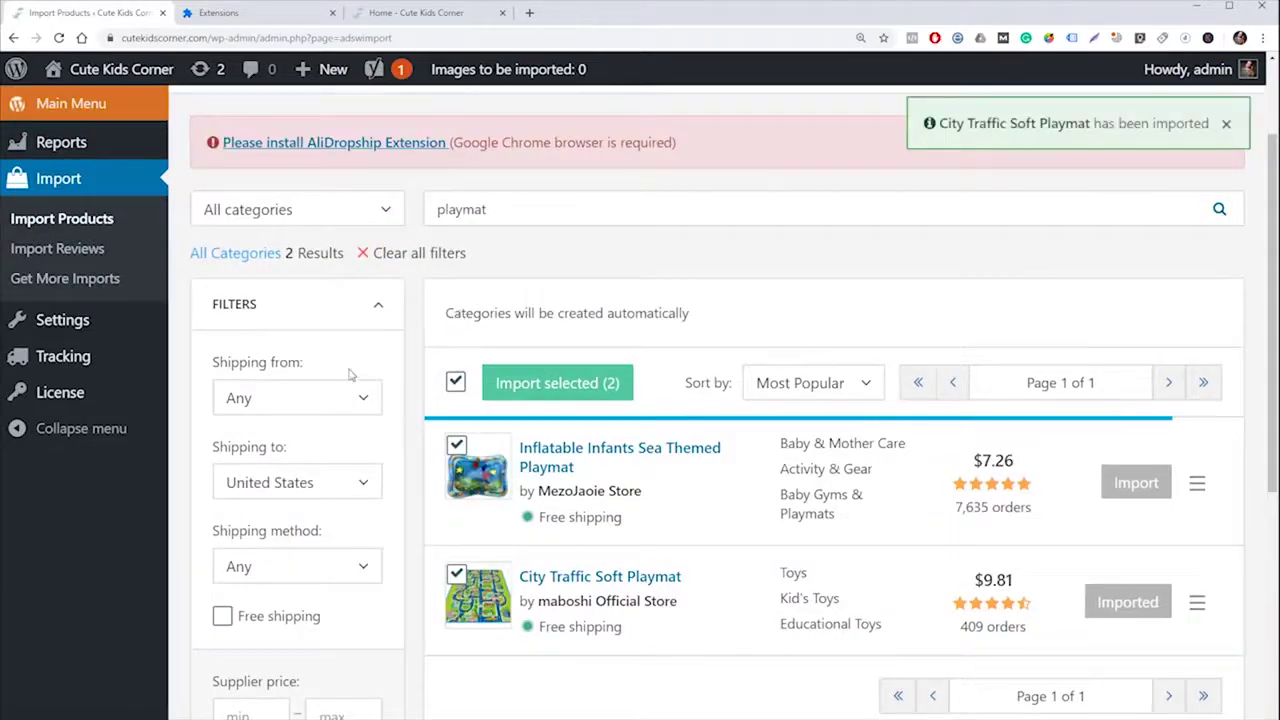
scroll(343, 157, down, 1)
Step: Filter to Baby & Mother Care > Baby Gyms & Playmats and select six playmat products
click(530, 138)
scroll(510, 540, down, 3)
click(512, 566)
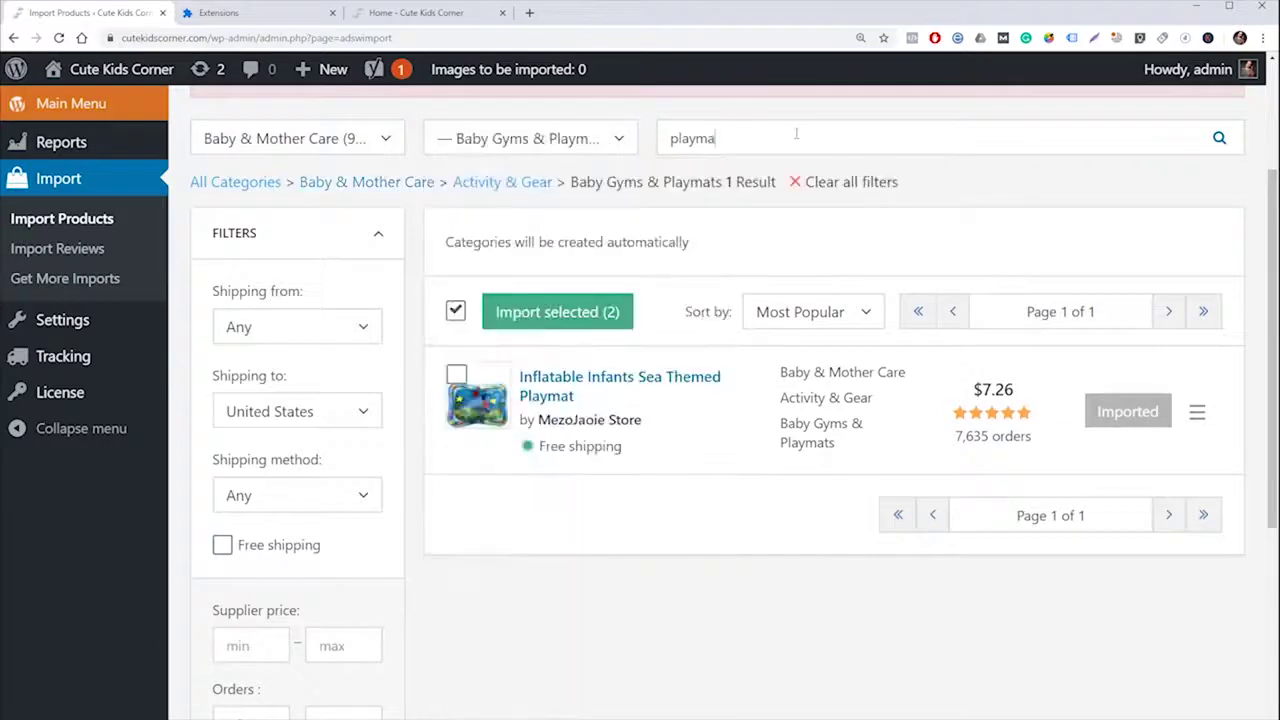
scroll(1053, 215, down, 5)
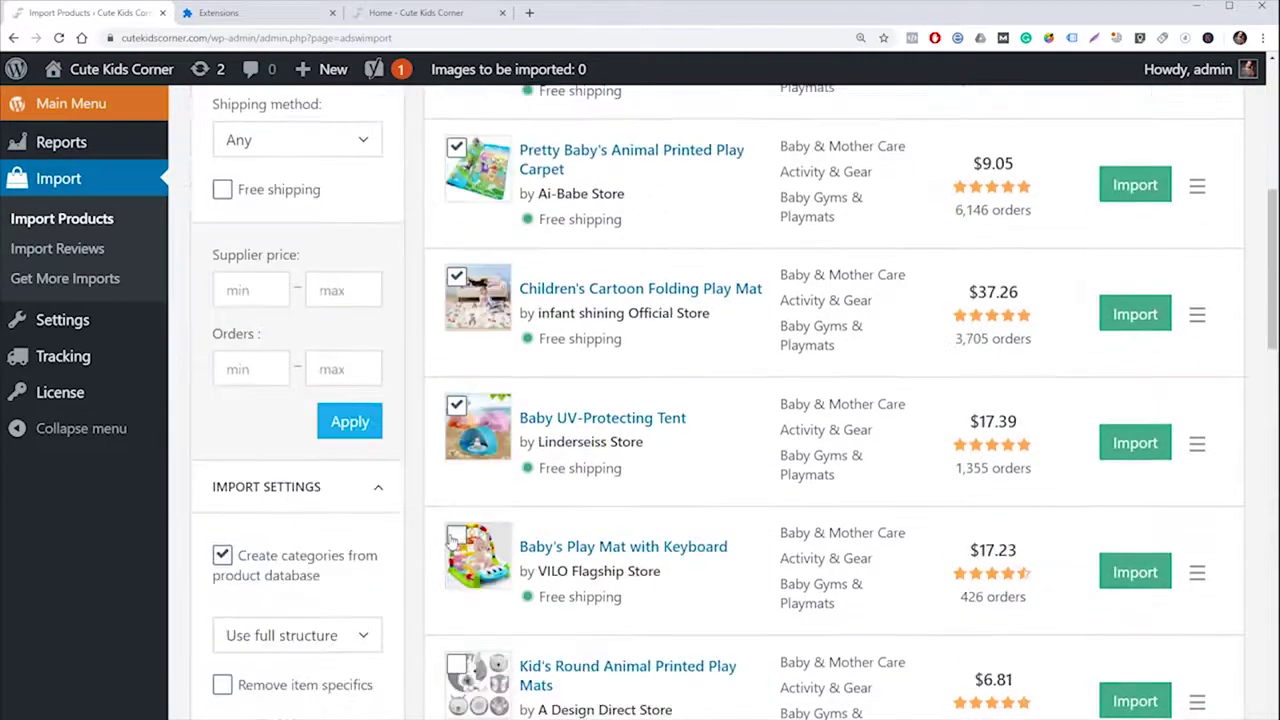
scroll(452, 578, down, 10)
click(452, 578)
click(452, 578)
click(452, 578)
click(452, 578)
click(452, 578)
click(452, 578)
click(452, 578)
scroll(452, 578, down, 3)
click(452, 578)
click(452, 578)
scroll(452, 578, down, 3)
click(452, 578)
click(452, 578)
click(452, 578)
click(416, 12)
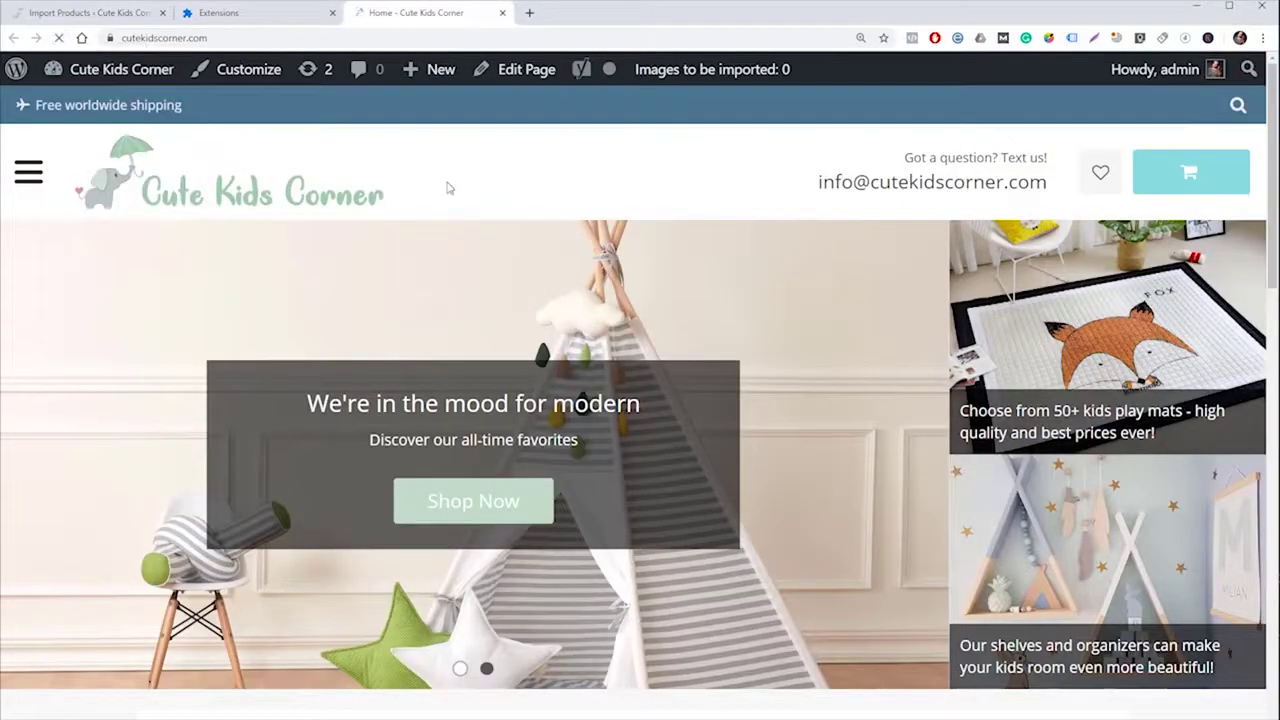
Step: Find the new playmats in the storefront's Top Selling and On Sale sections, then start Direct Import
scroll(456, 236, down, 10)
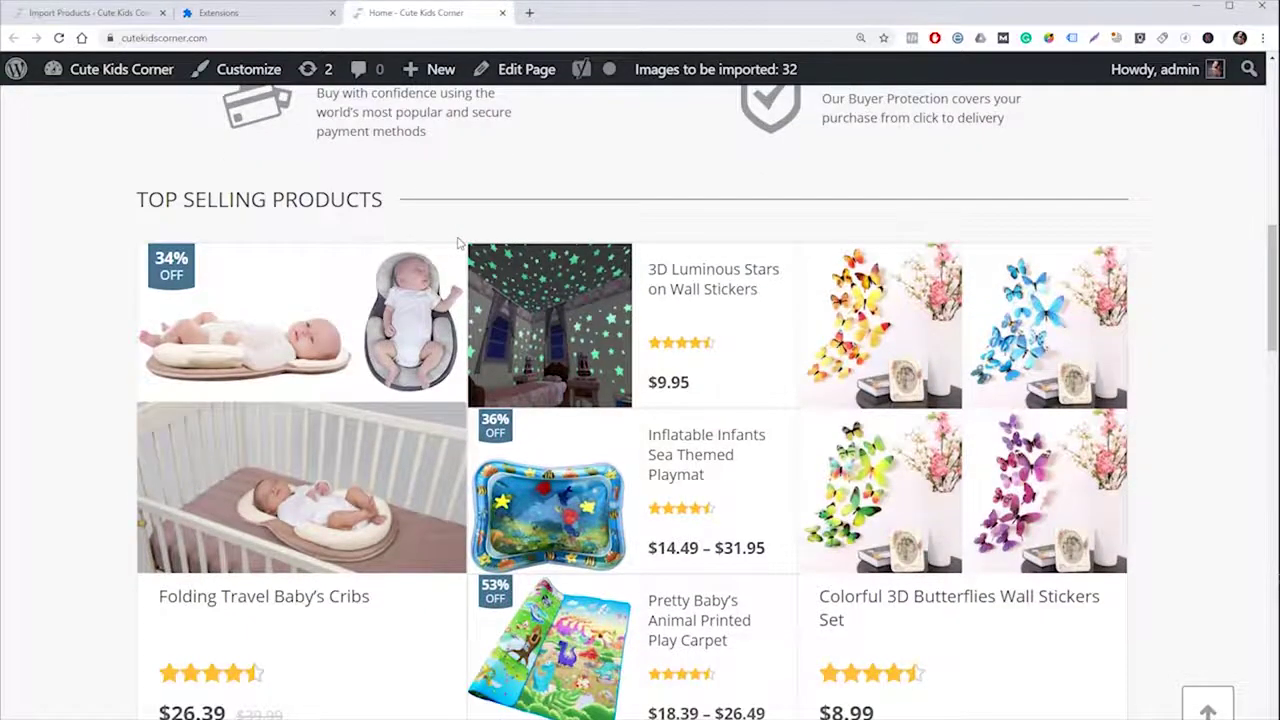
scroll(456, 241, down, 1)
scroll(686, 566, down, 5)
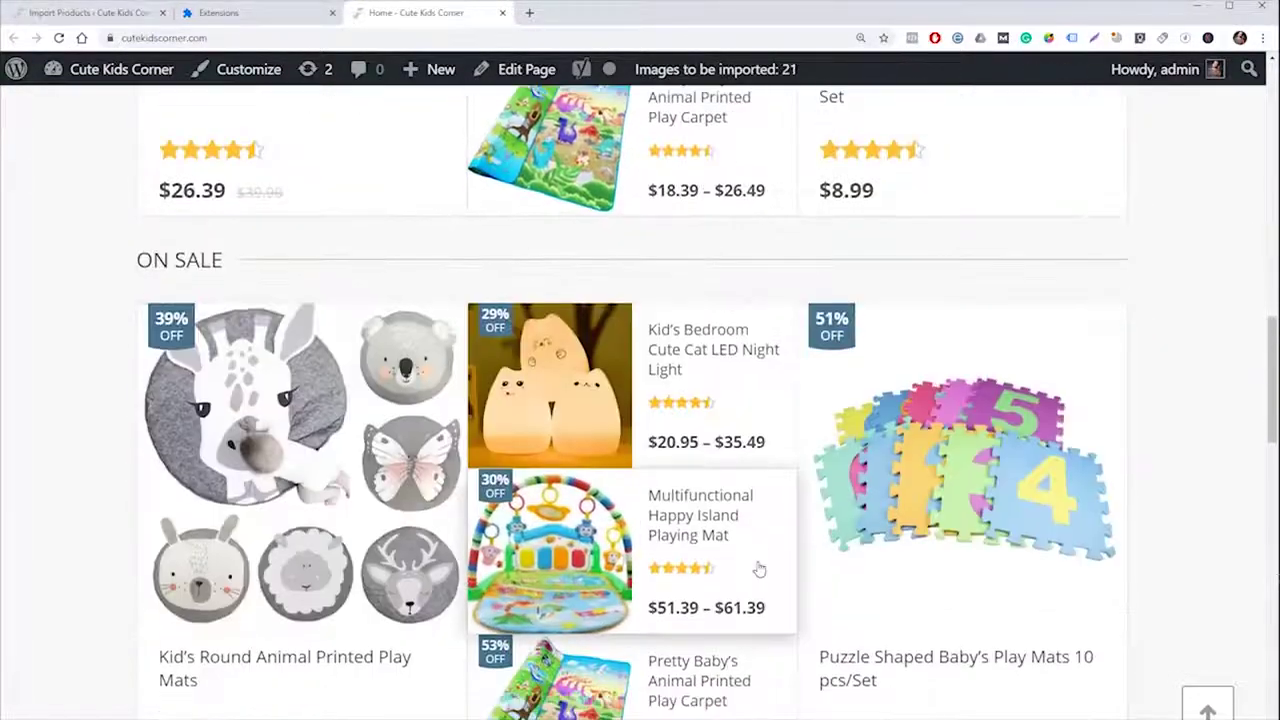
scroll(759, 569, down, 2)
scroll(646, 491, down, 1)
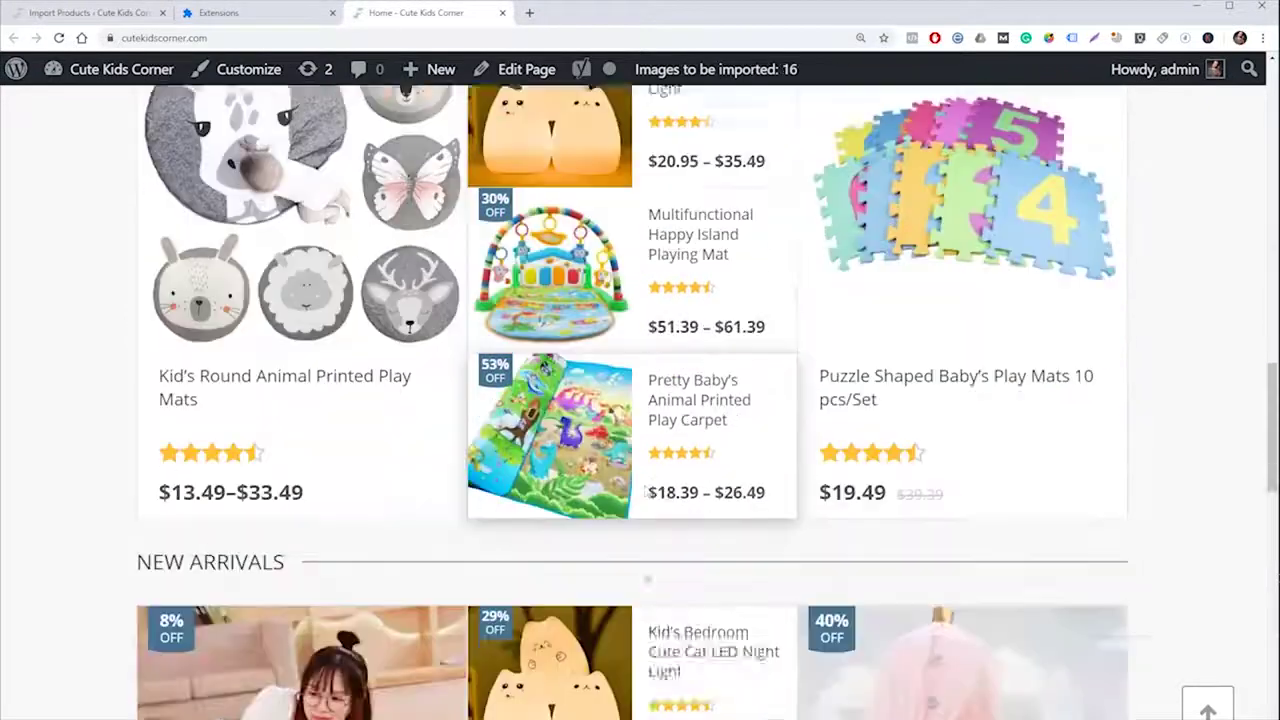
scroll(647, 492, down, 5)
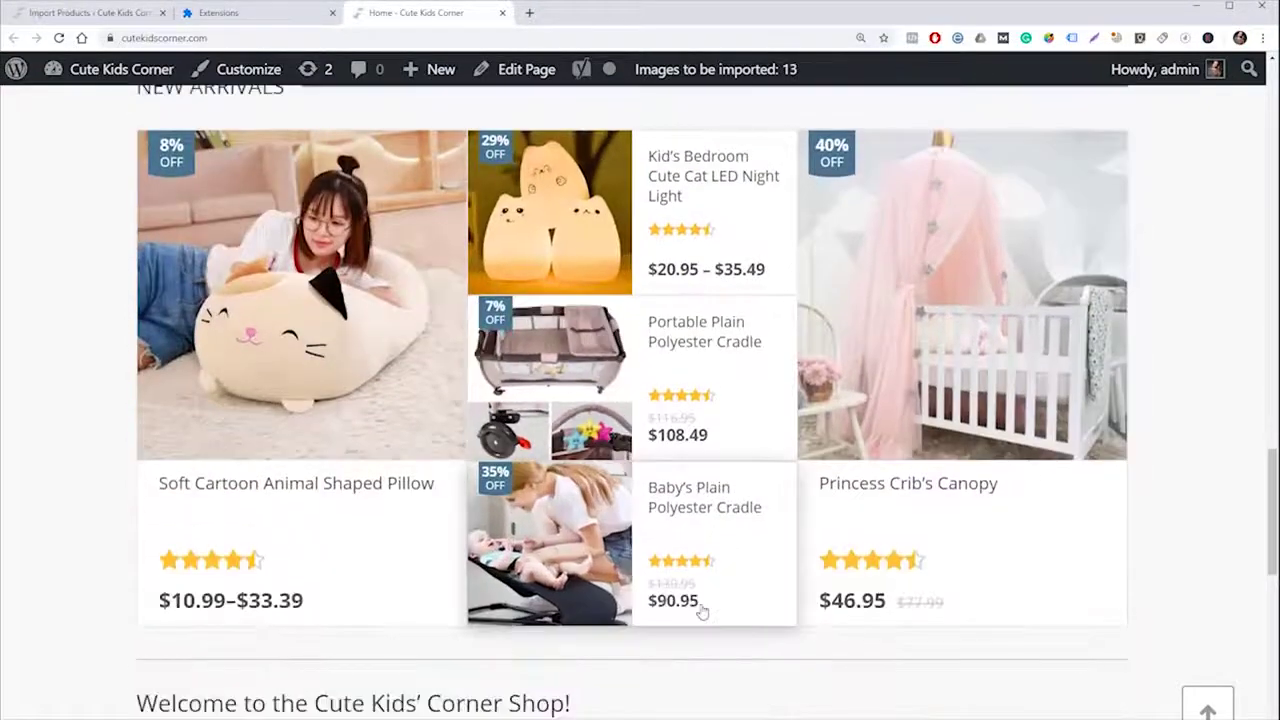
scroll(703, 612, down, 3)
scroll(700, 606, up, 15)
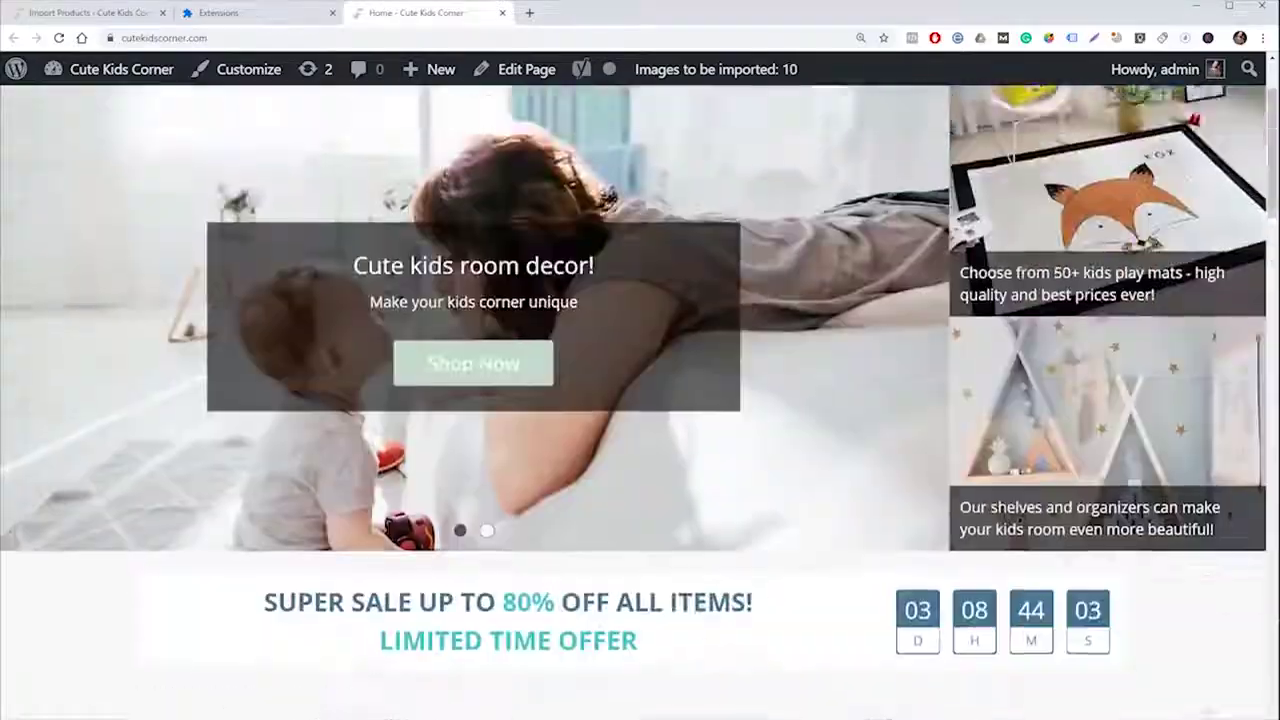
scroll(640, 360, up, 2)
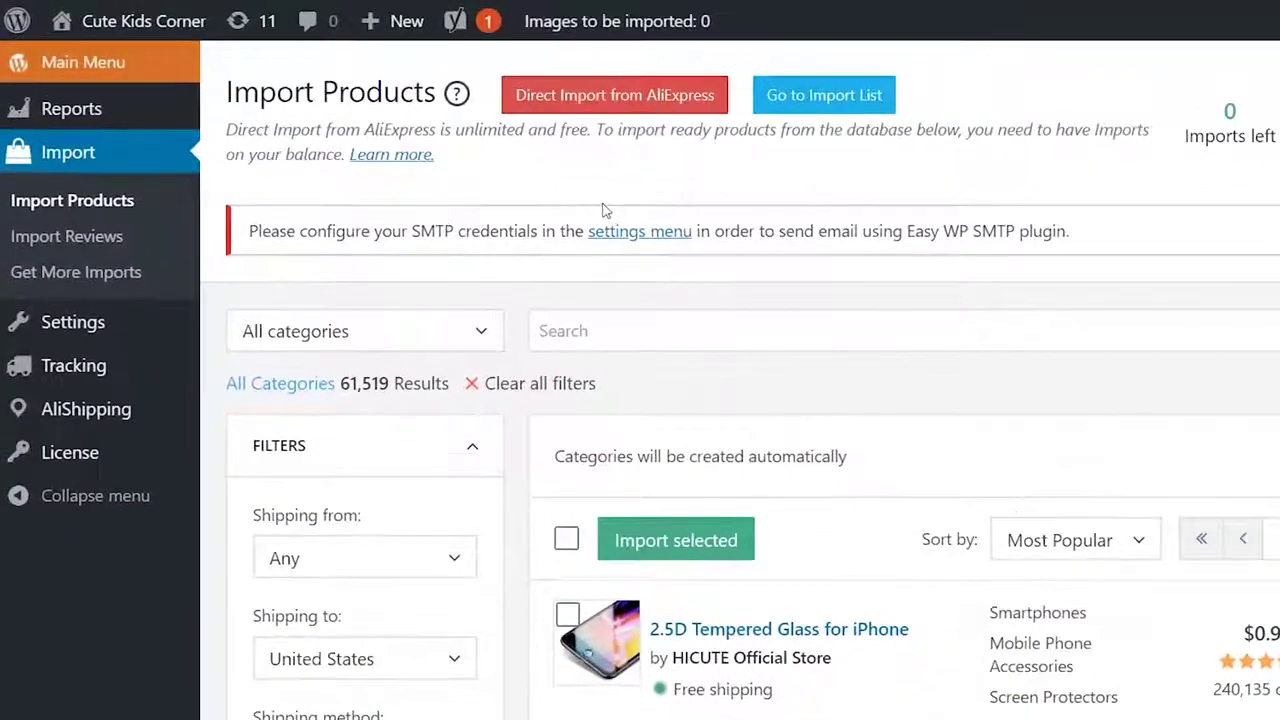
click(575, 82)
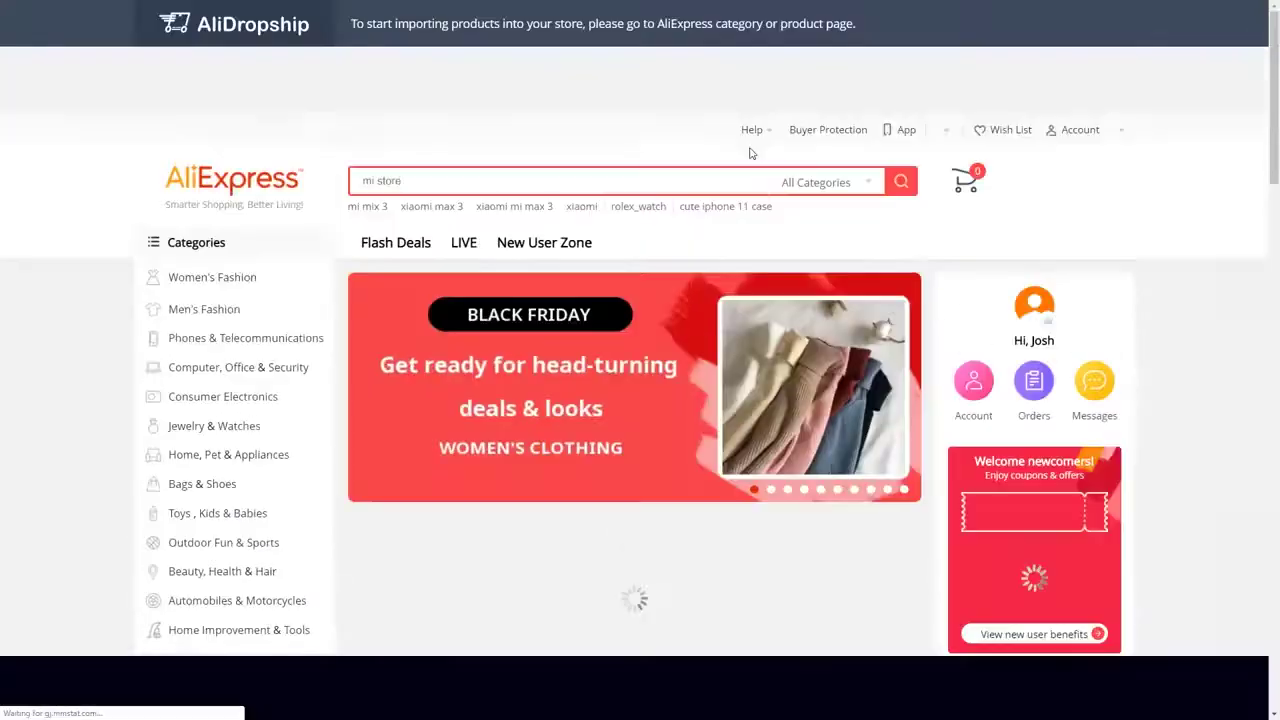
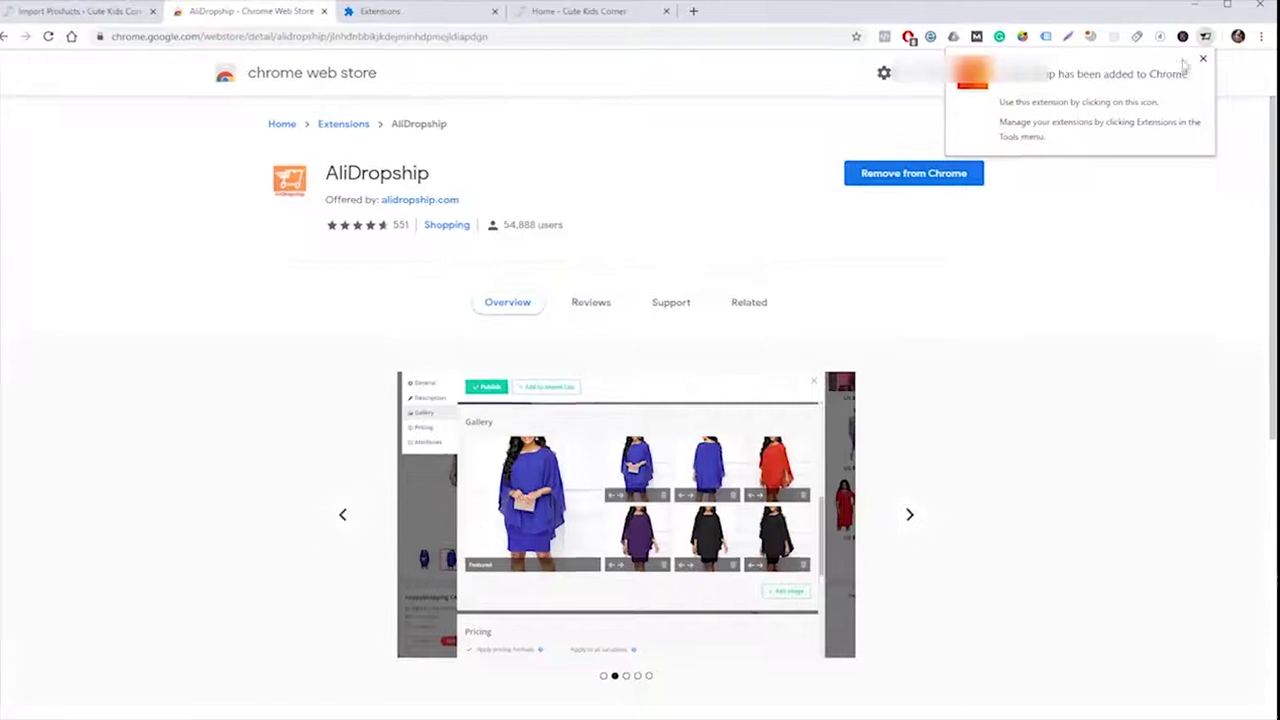
Step: Enter cutekidscorner.com as the store address in the AliDropship extension popup and add it
click(1206, 35)
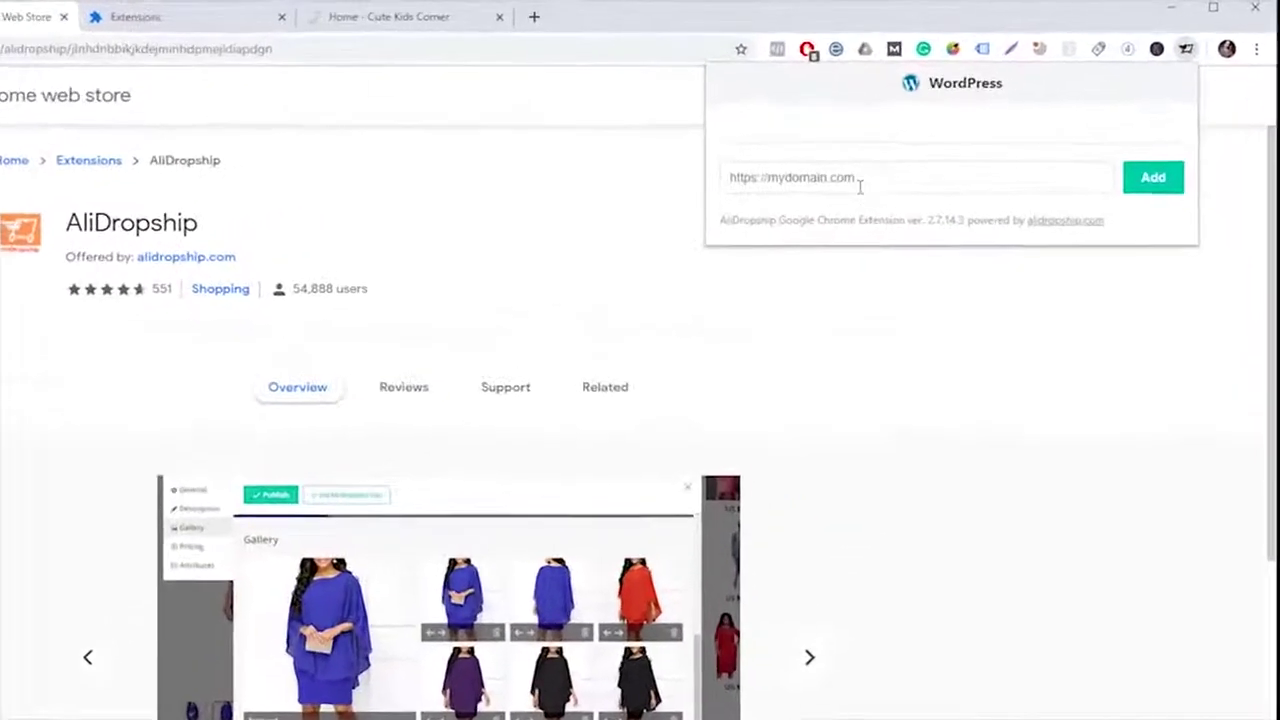
click(885, 170)
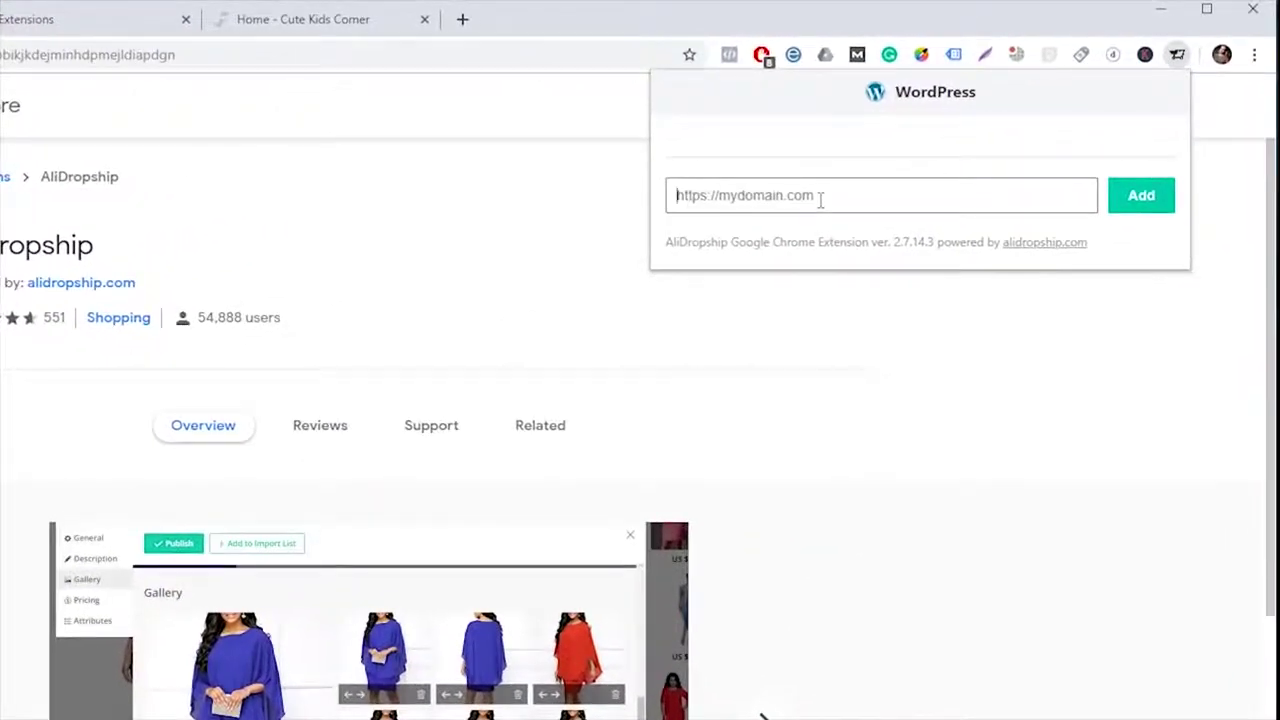
text(cutekidscorn)
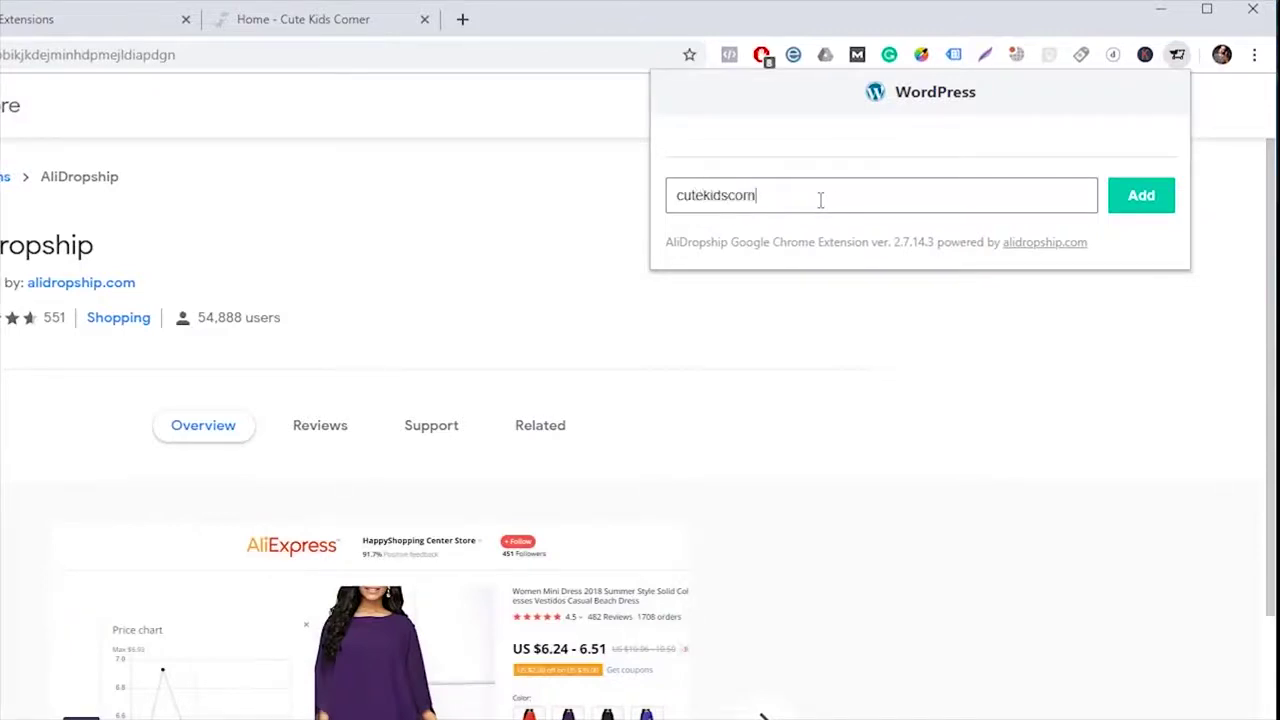
text(er.com)
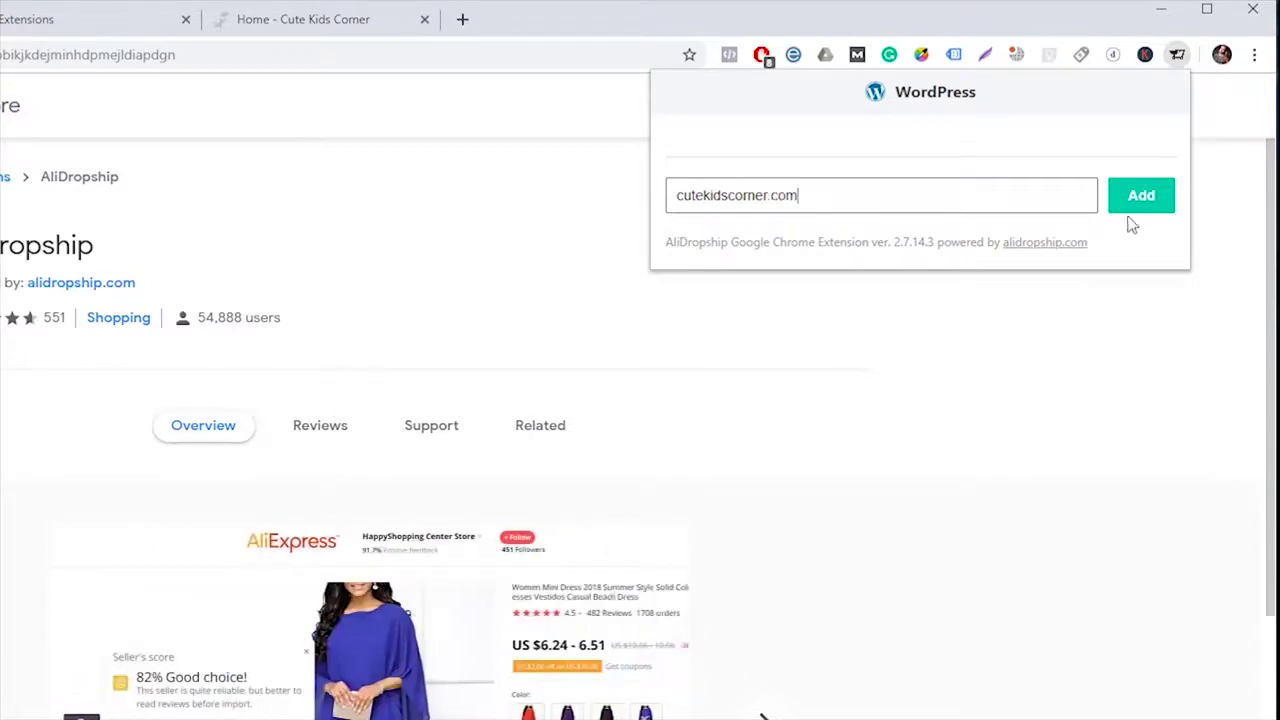
click(1132, 208)
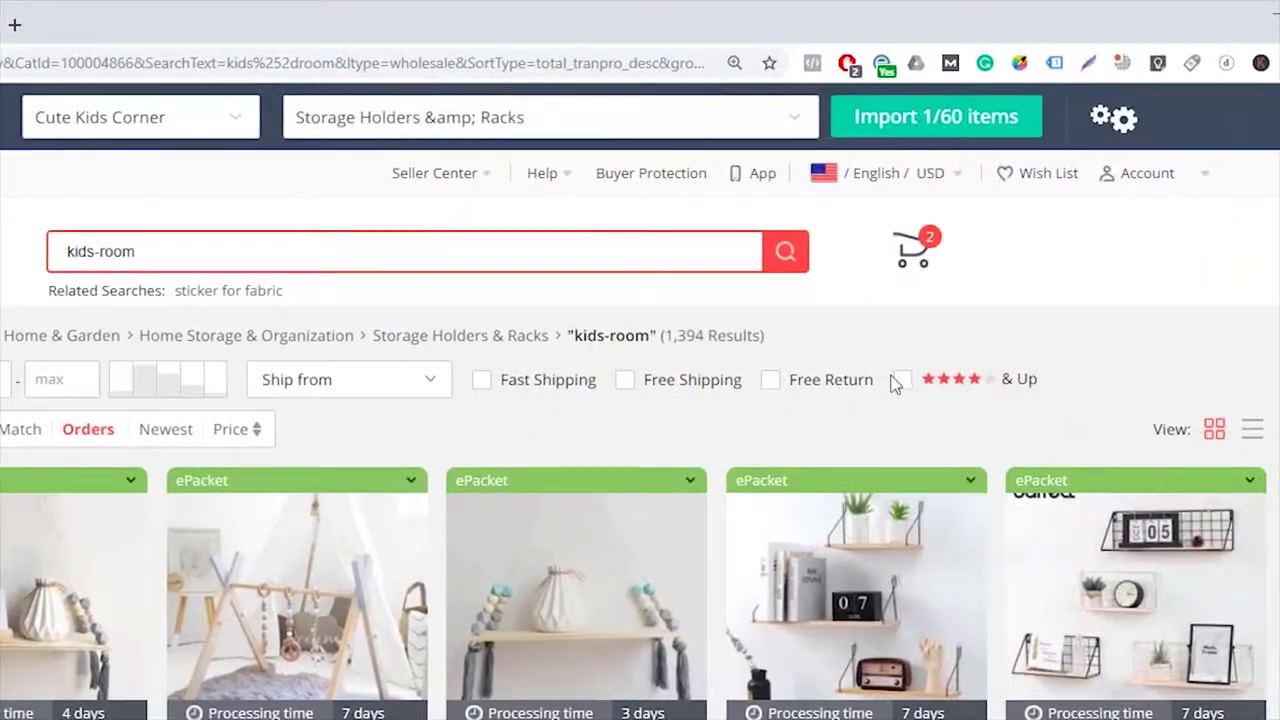
Step: Filter kids-room results to 4 stars & up and set the import category to Storage Holders & Racks
click(900, 382)
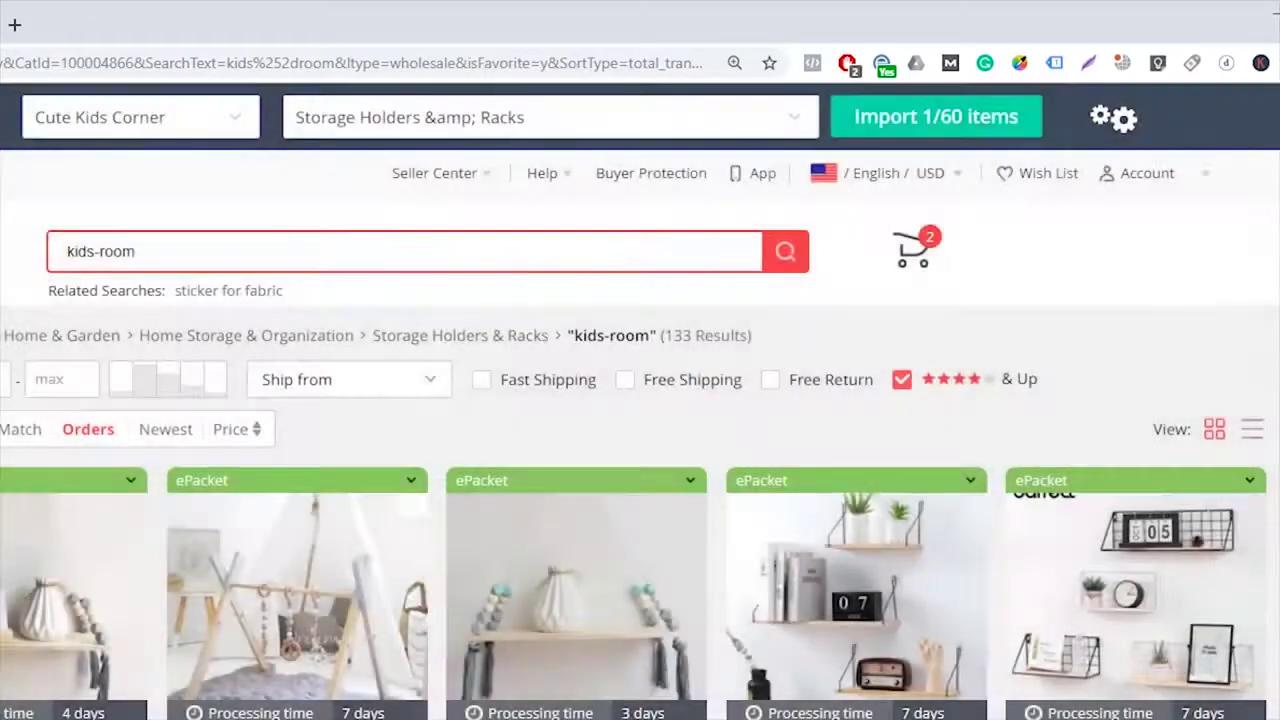
click(390, 122)
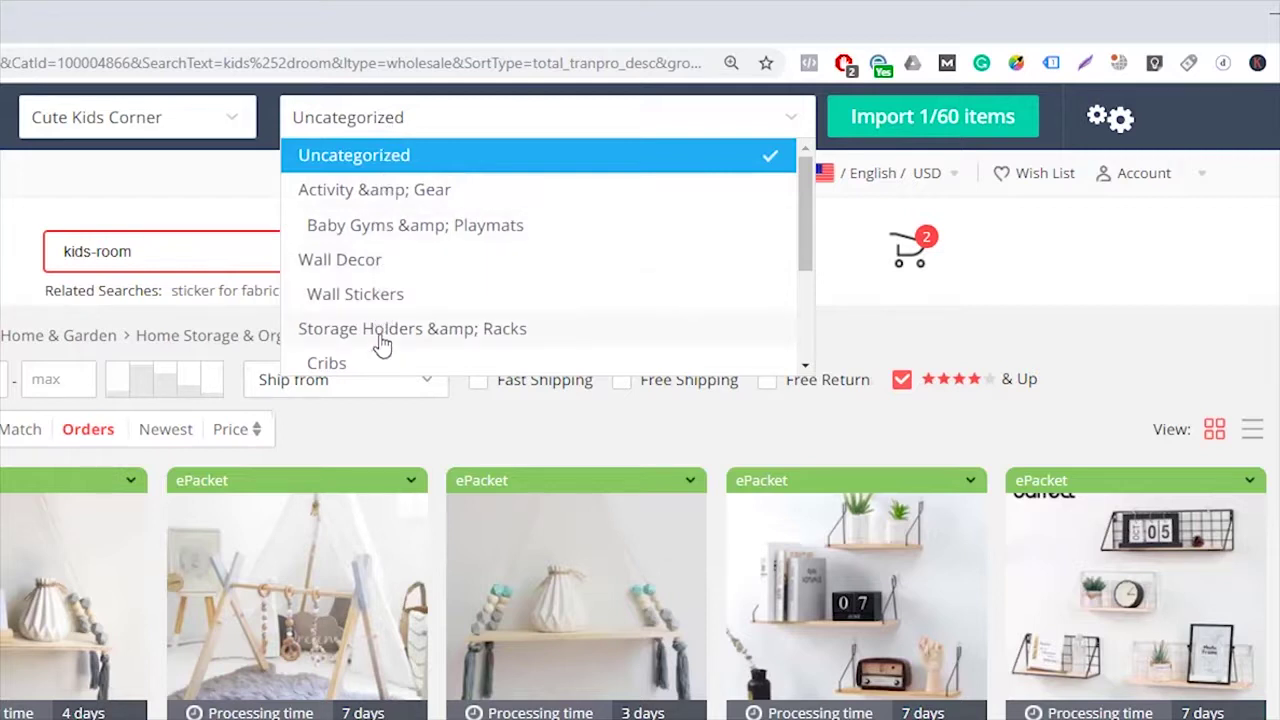
click(380, 343)
Step: Open the top beaded shelf product in a new tab and browse its customer photos
right_click(14, 647)
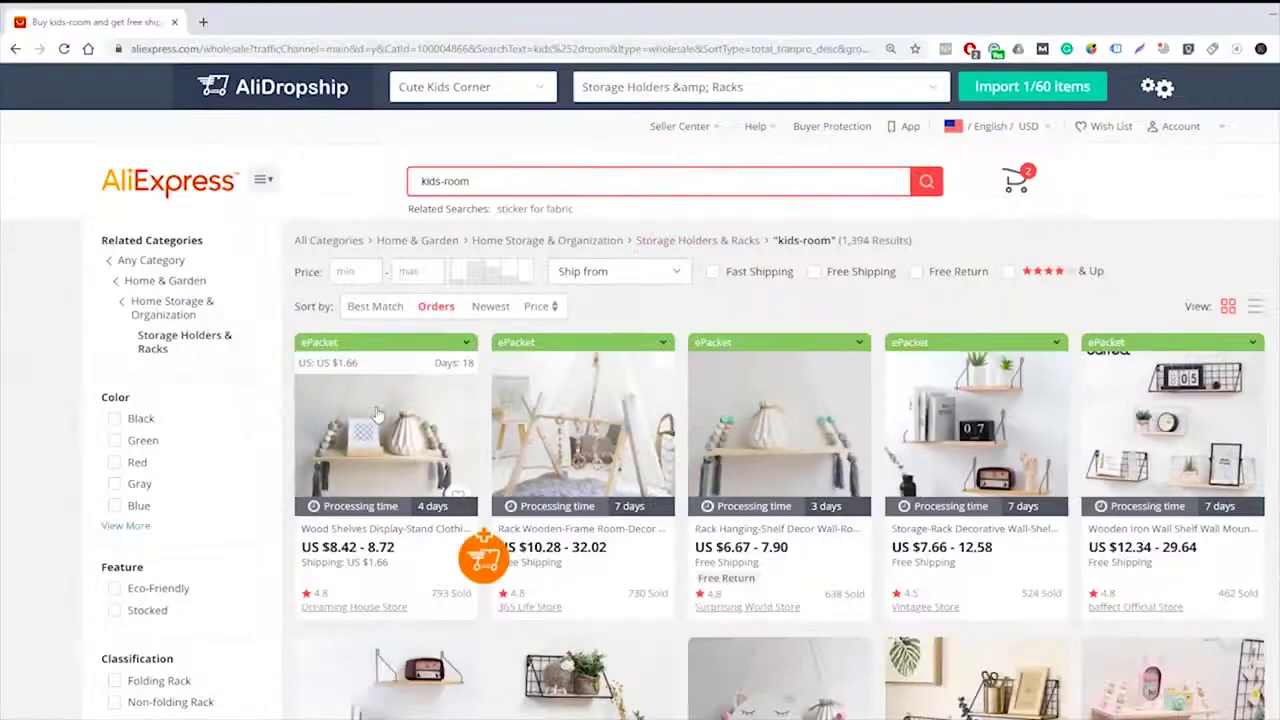
click(418, 464)
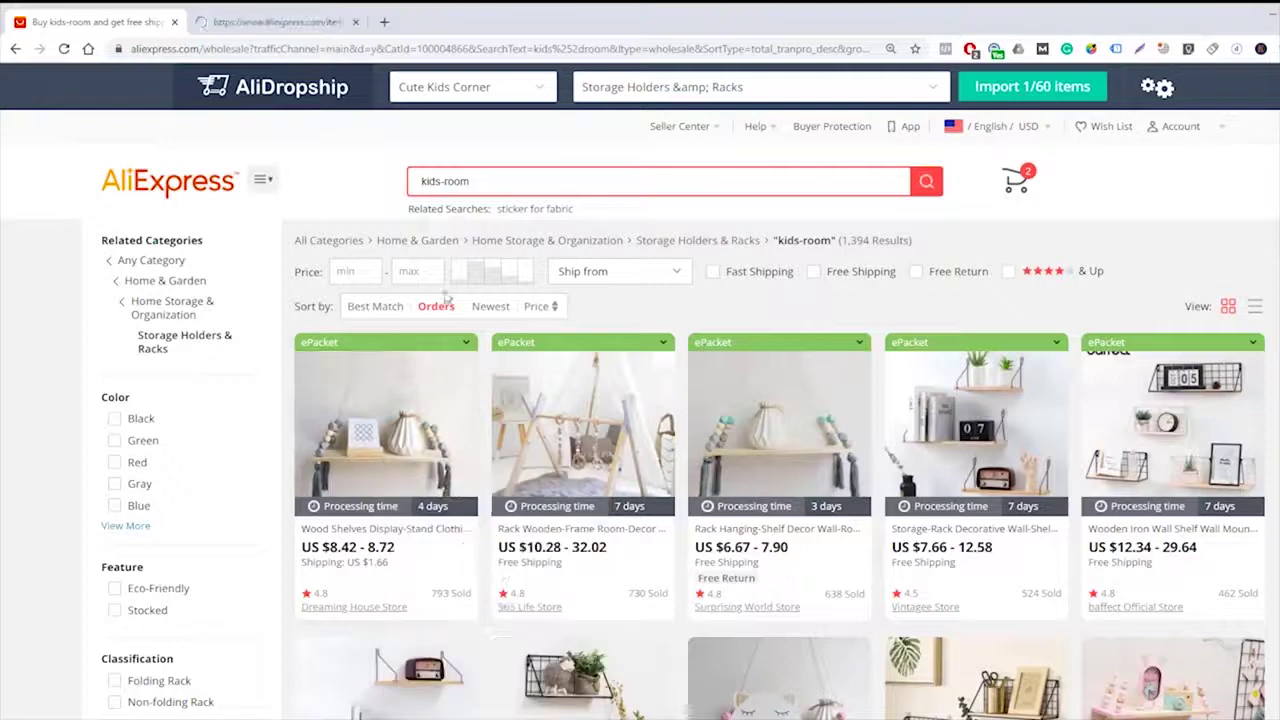
click(265, 21)
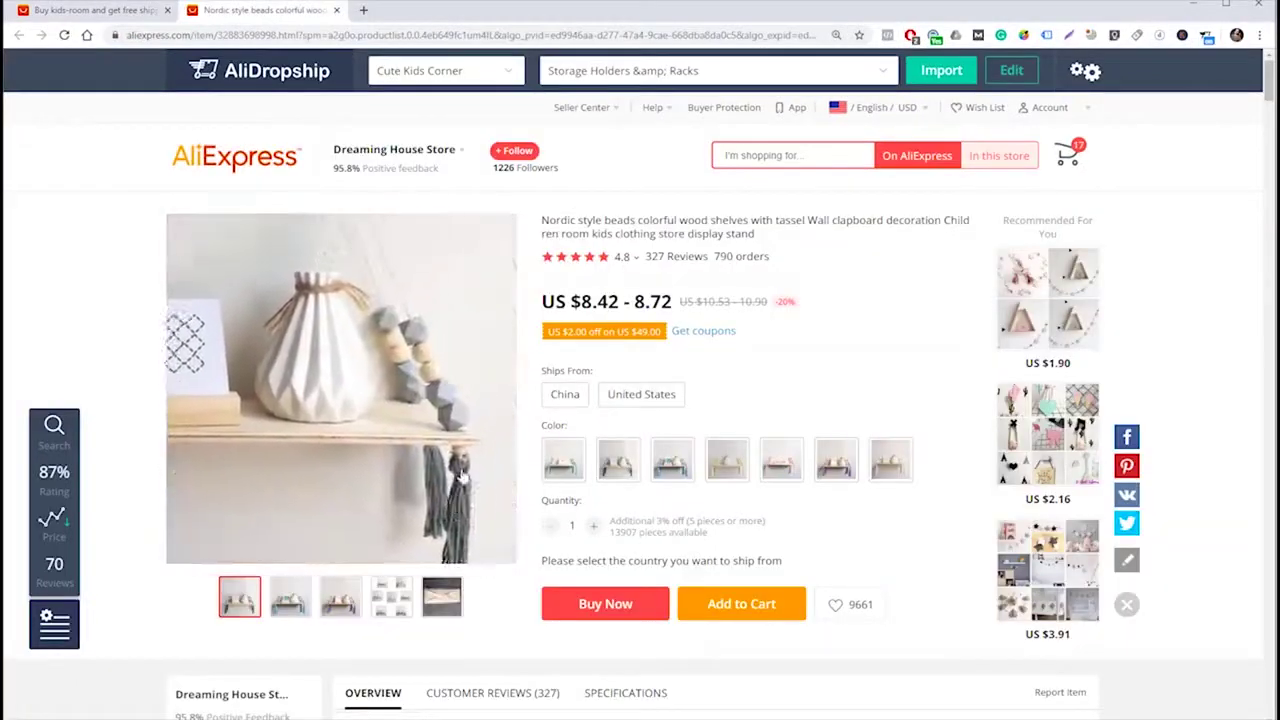
mouse_move(710, 269)
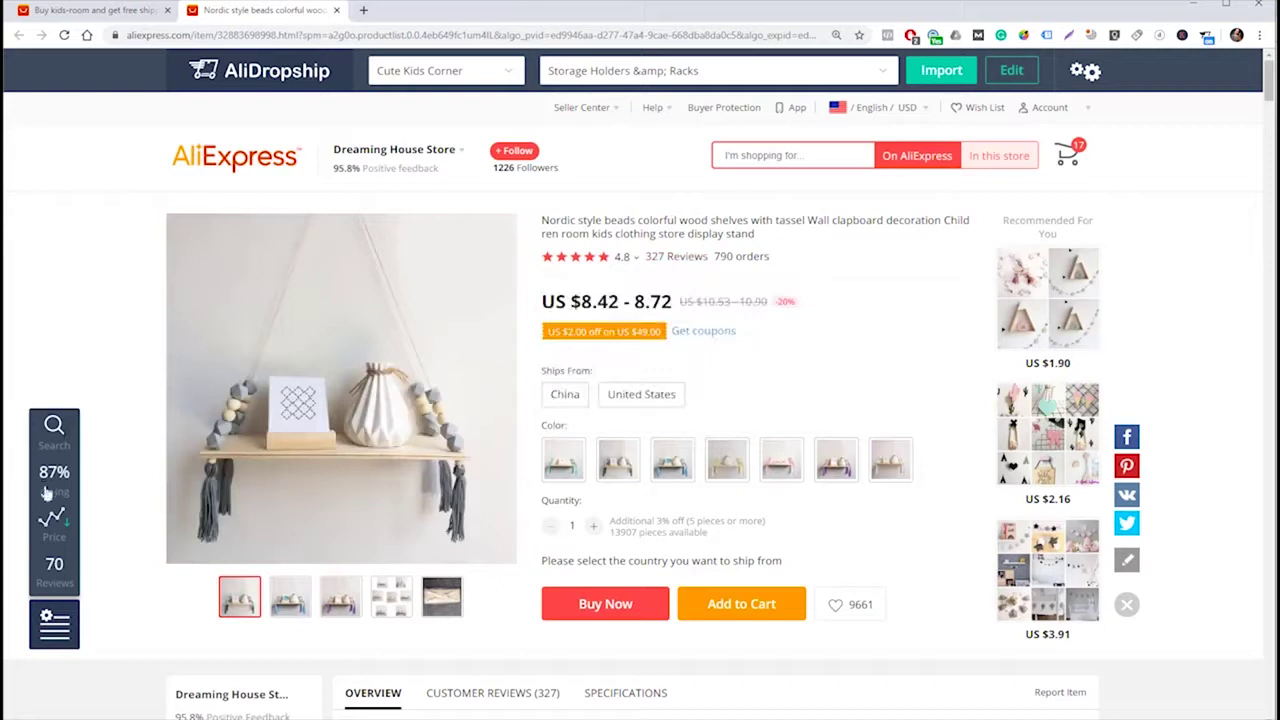
mouse_move(55, 568)
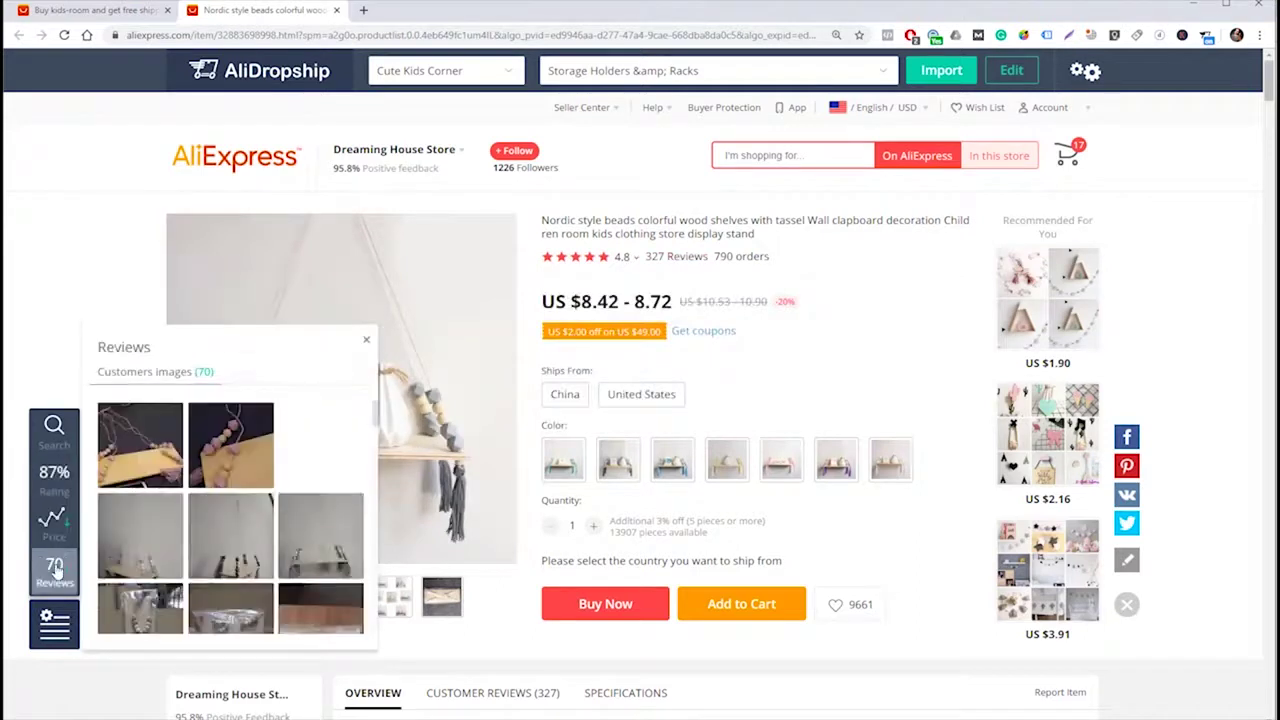
click(152, 437)
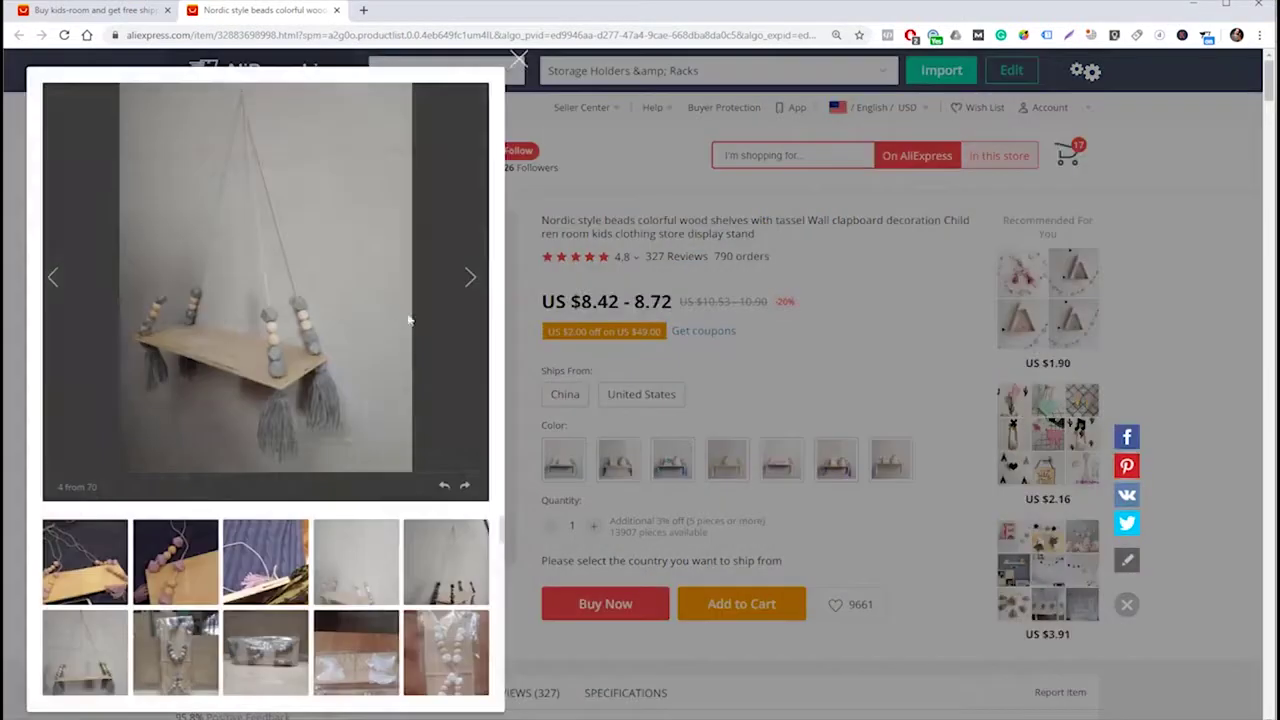
click(466, 281)
click(466, 281)
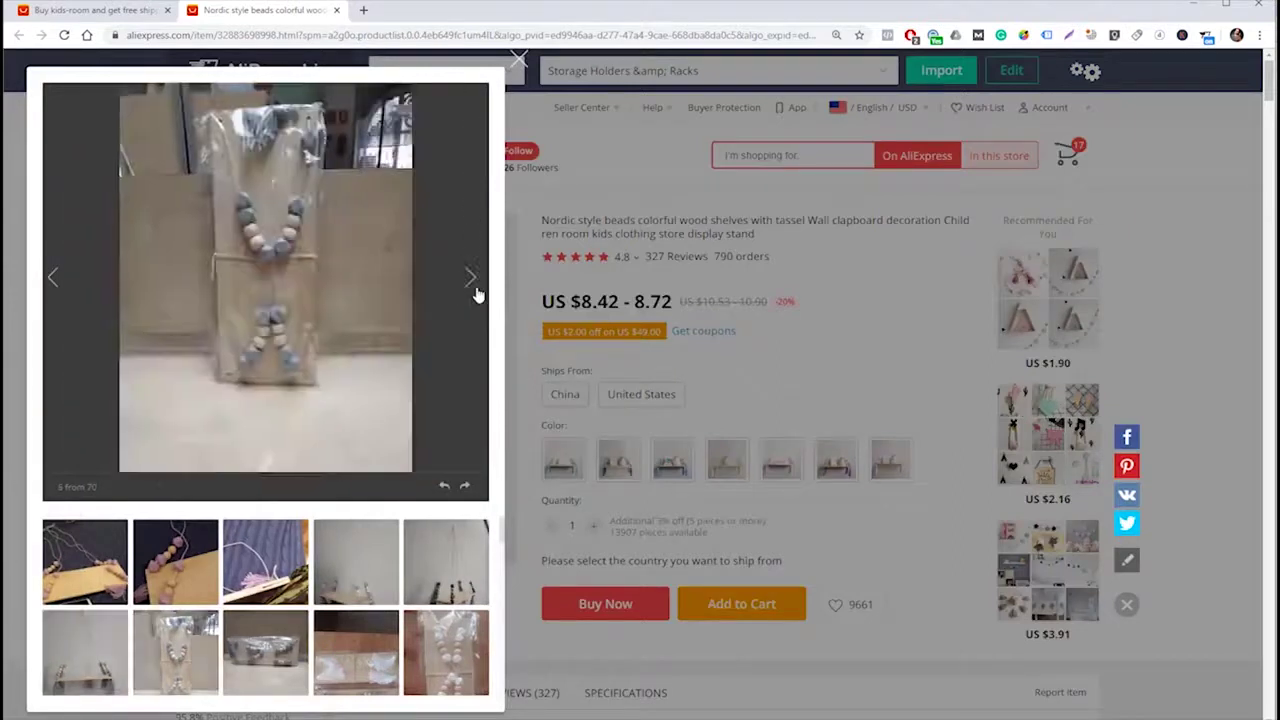
click(516, 60)
Step: Check the shelf's customer reviews, then import it into the Import List
scroll(515, 450, down, 2)
click(505, 552)
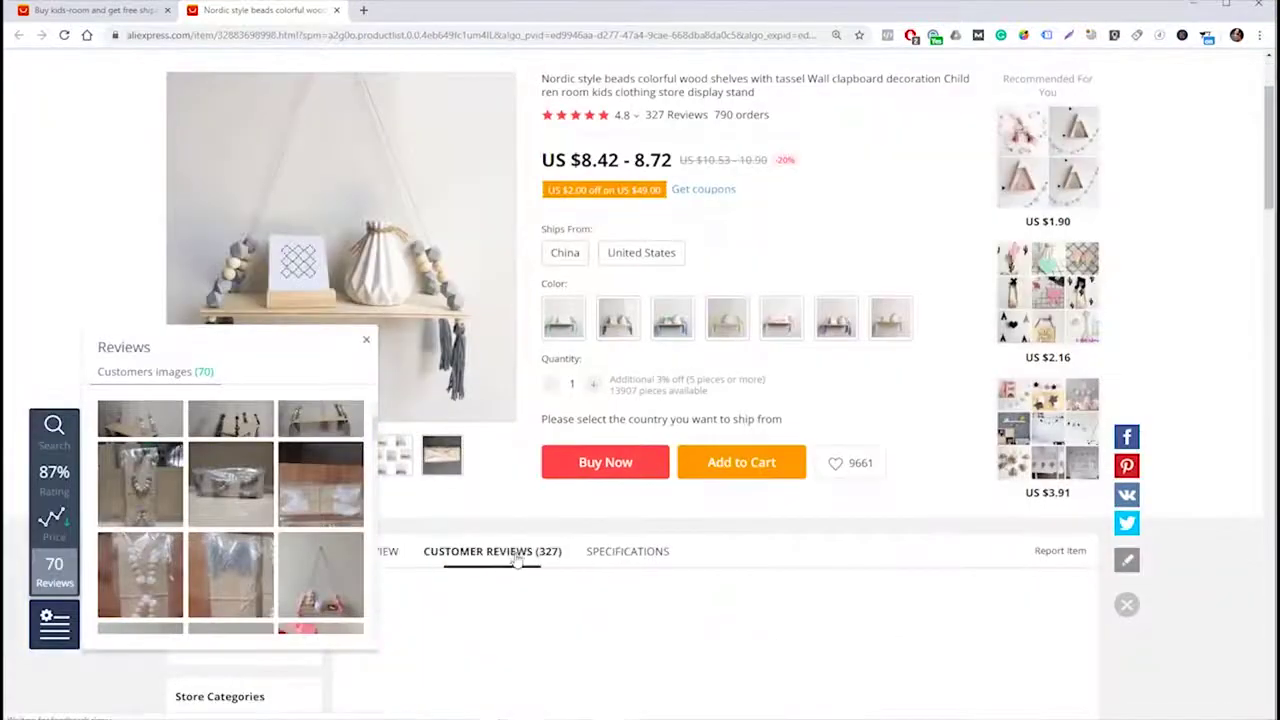
click(366, 342)
scroll(600, 500, up, 2)
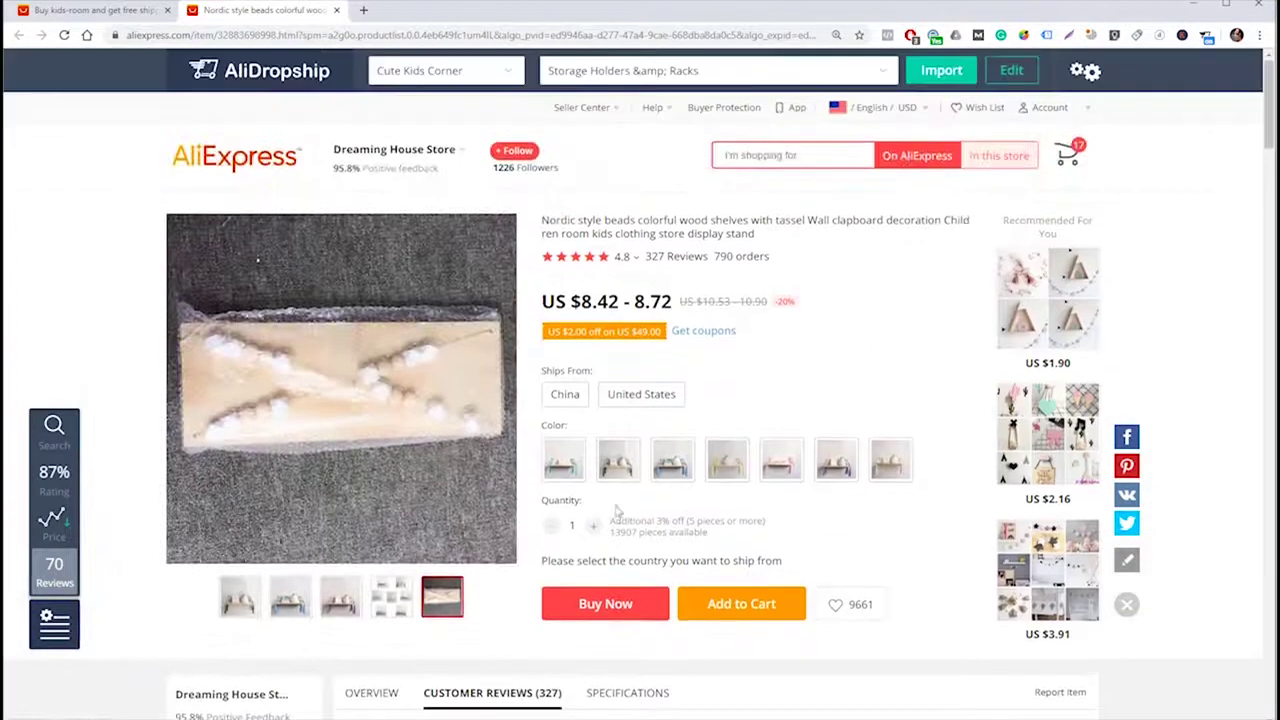
click(925, 80)
Step: Open several more kids-room products, including the Bows shelf, in new tabs
click(95, 10)
right_click(531, 396)
click(575, 403)
scroll(1005, 575, down, 2)
middle_click(1100, 470)
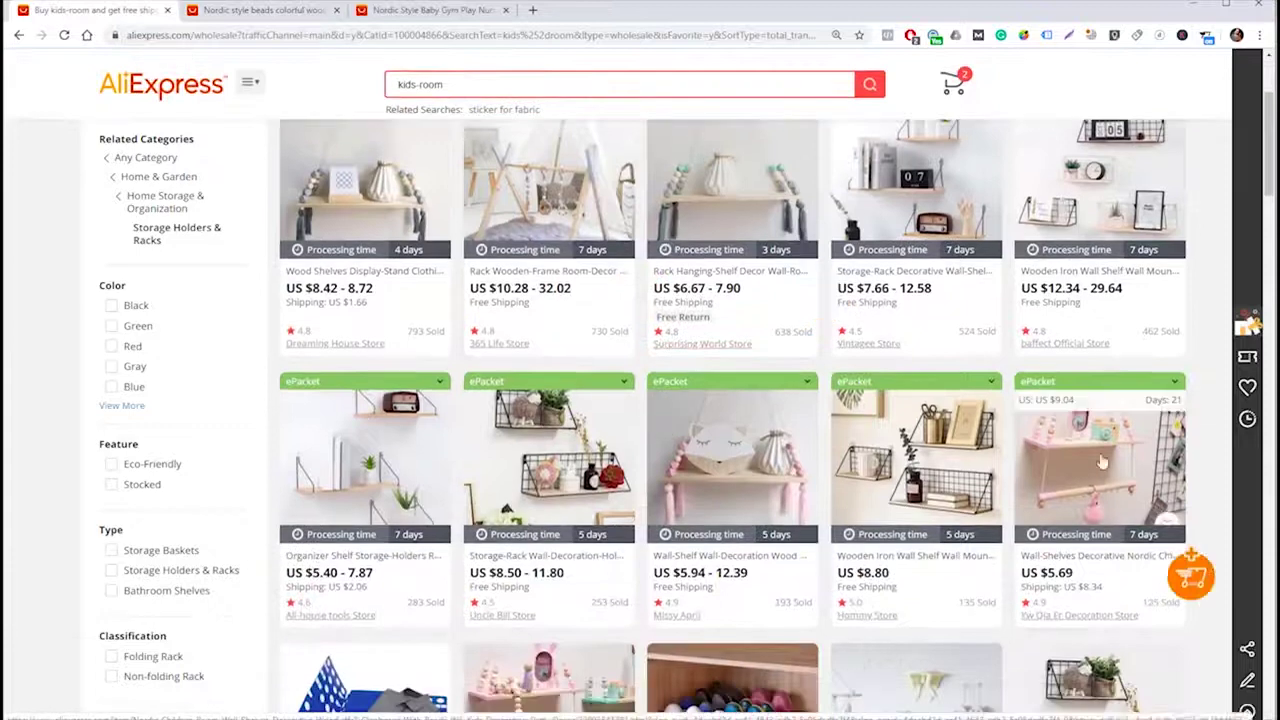
scroll(934, 429, down, 3)
right_click(934, 429)
click(985, 449)
scroll(455, 350, down, 2)
scroll(395, 347, down, 5)
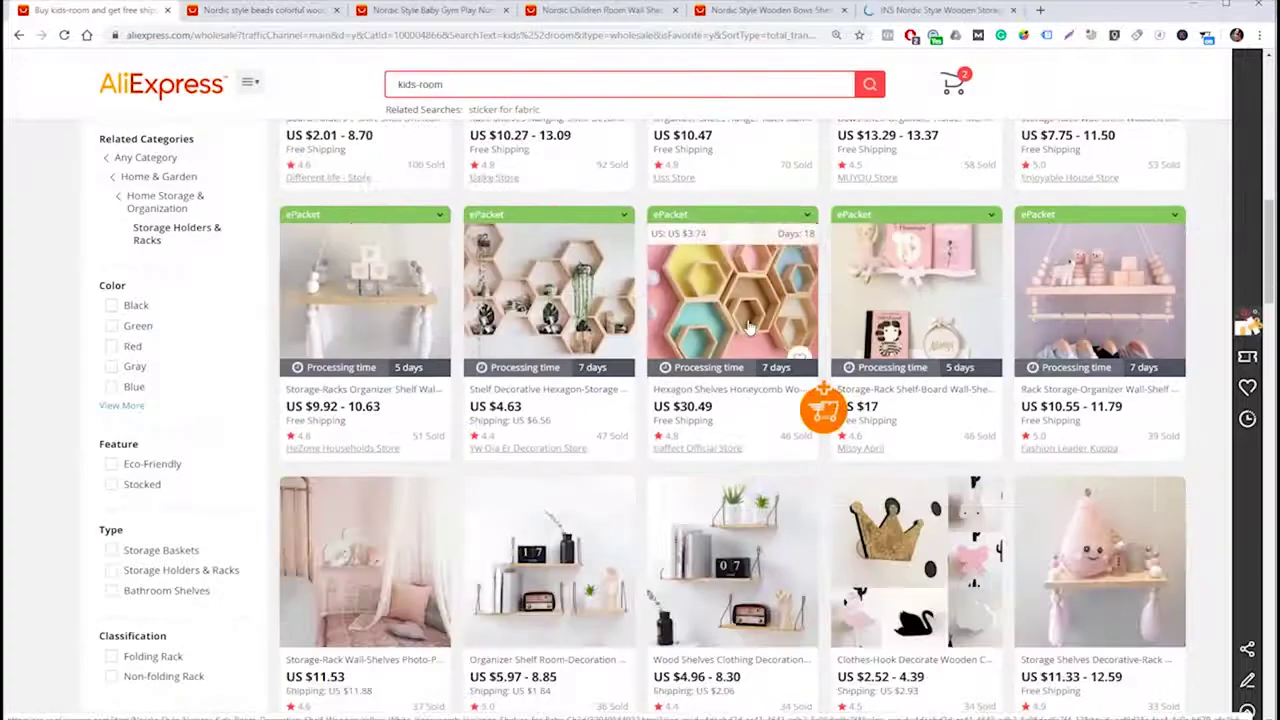
middle_click(735, 330)
middle_click(1100, 420)
Step: Open a few more shelf products in tabs, then switch to the baby gym product page
right_click(386, 523)
click(445, 263)
scroll(450, 450, down, 3)
middle_click(829, 440)
scroll(450, 400, down, 3)
right_click(414, 186)
click(460, 196)
scroll(484, 500, down, 5)
key(ctrl+Tab)
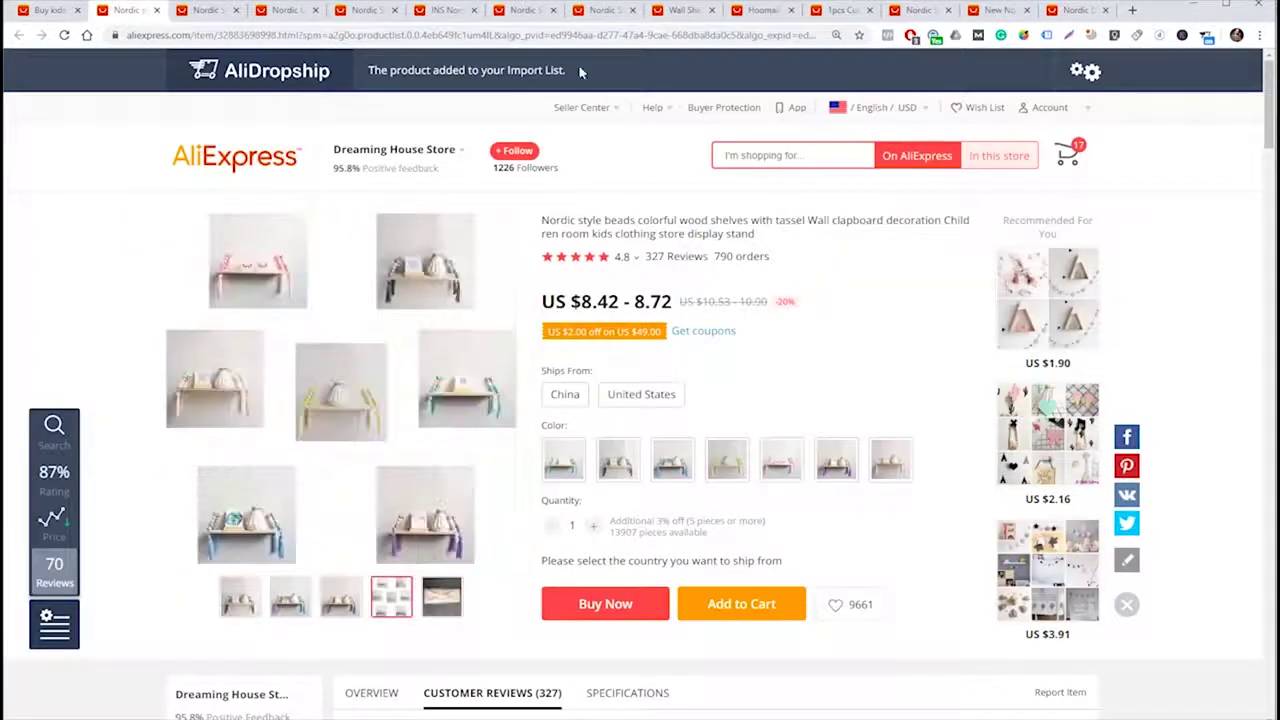
click(196, 11)
scroll(640, 400, down, 1)
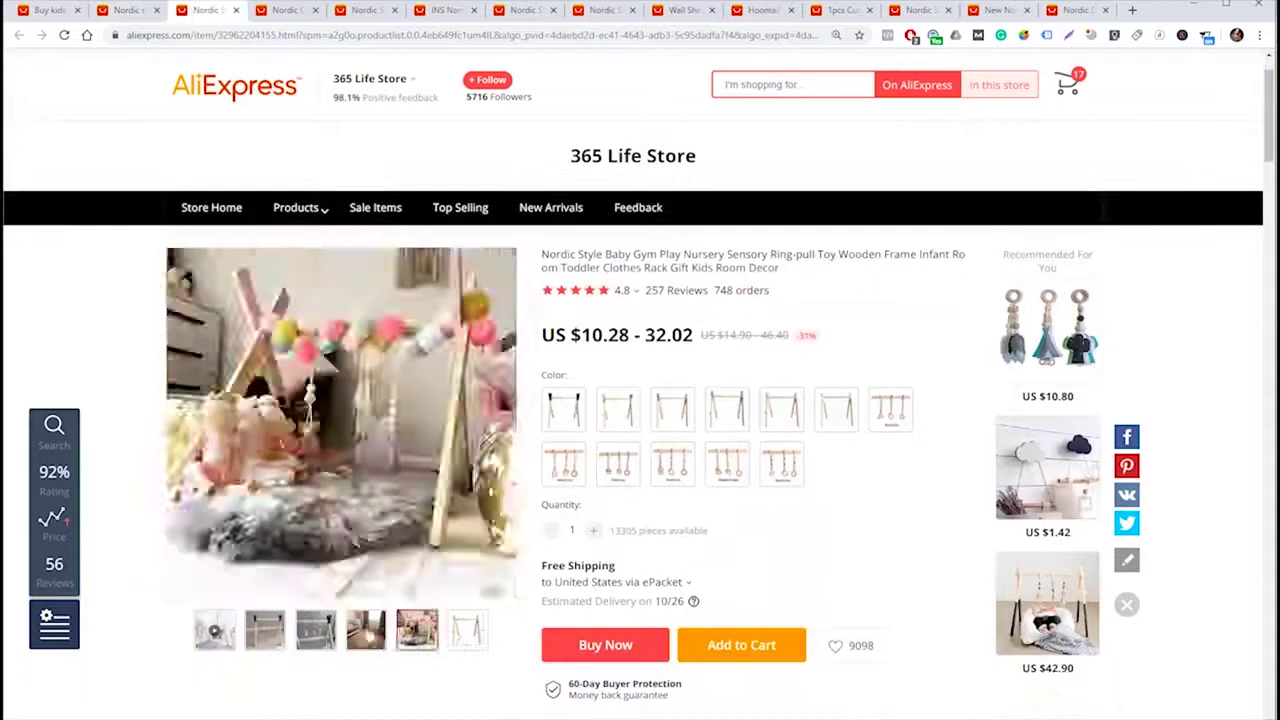
Step: Browse the baby gym's customer photos, then trim its import title to end at 'Wooden Frame'
click(54, 565)
scroll(248, 527, down, 1)
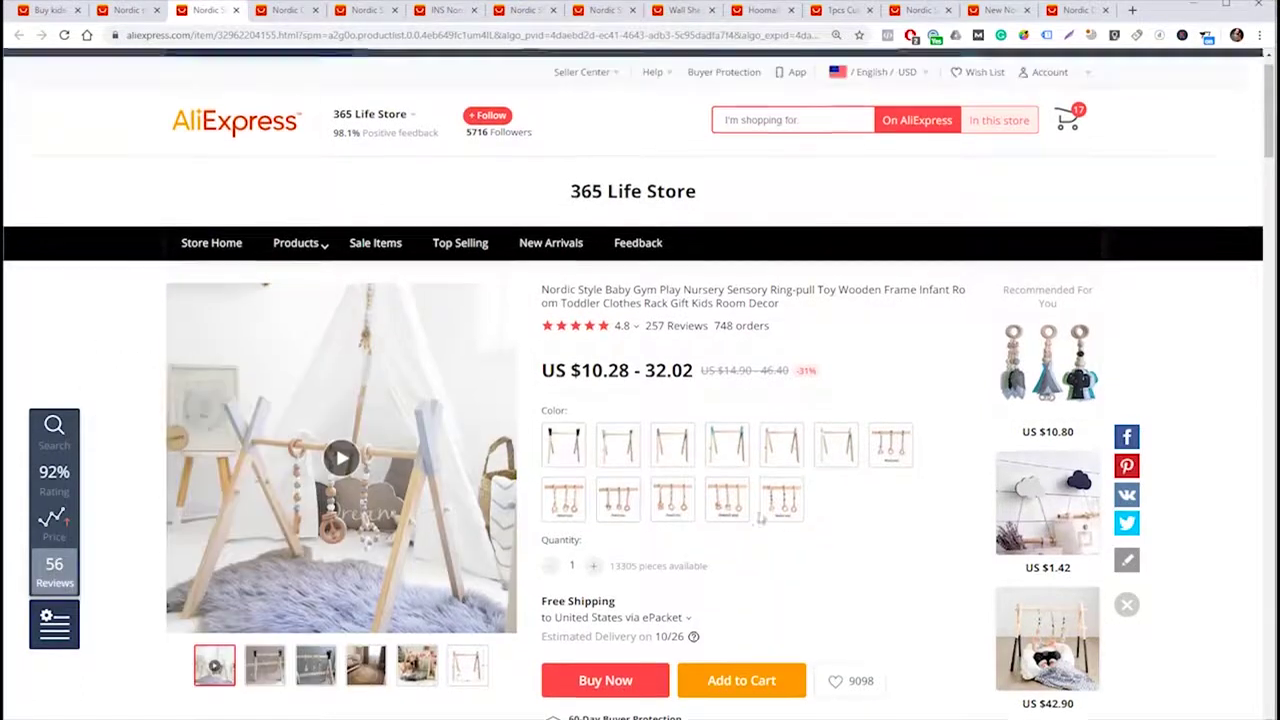
scroll(913, 180, up, 1)
click(997, 80)
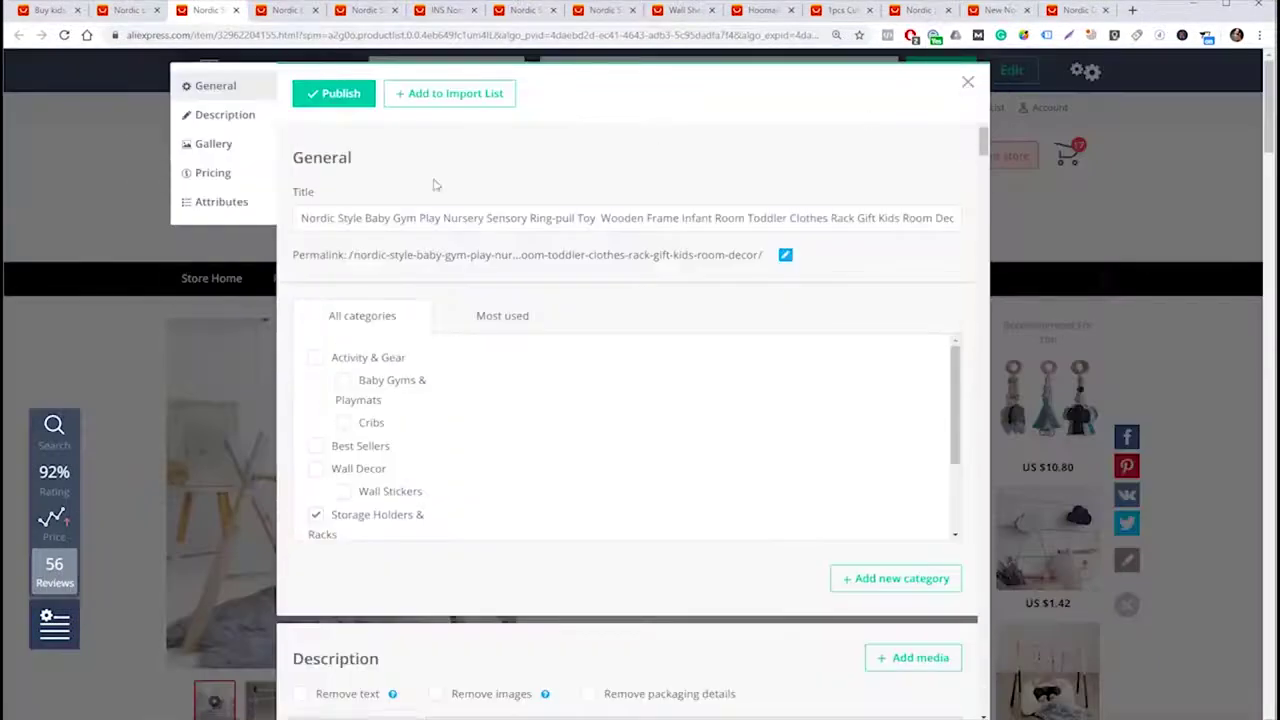
drag(393, 219, 597, 237)
key(BackSpace)
key(BackSpace)
key(BackSpace)
key(BackSpace)
key(BackSpace)
key(BackSpace)
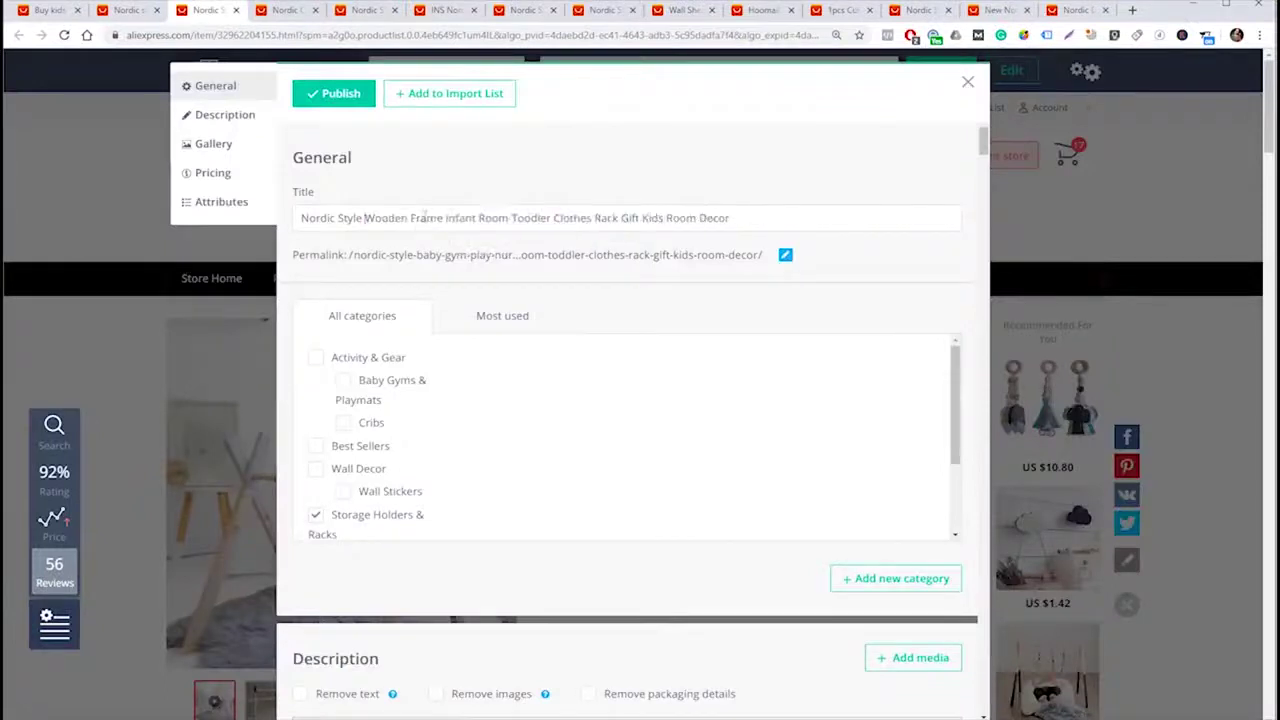
drag(446, 219, 625, 253)
Step: Shorten the product permalink to nordic-style-wooden-frame
key(BackSpace)
click(785, 254)
click(801, 254)
click(785, 254)
key(ctrl+a)
key(BackSpace)
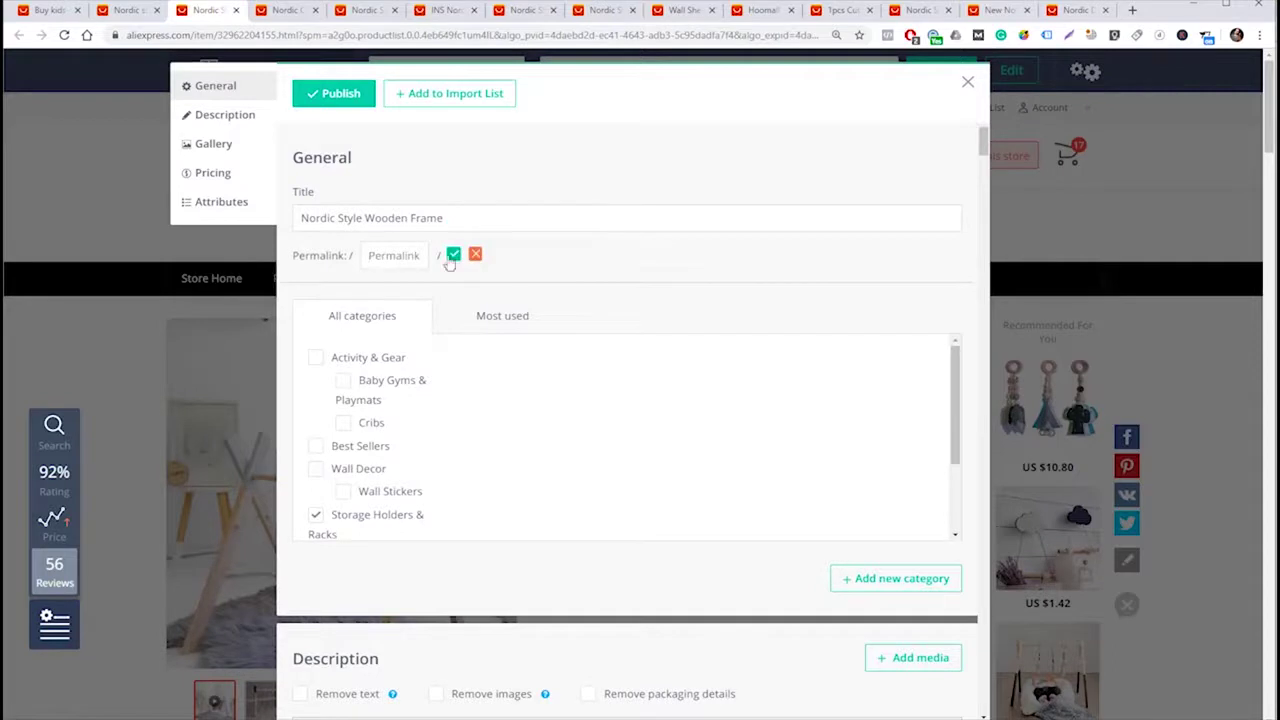
click(456, 255)
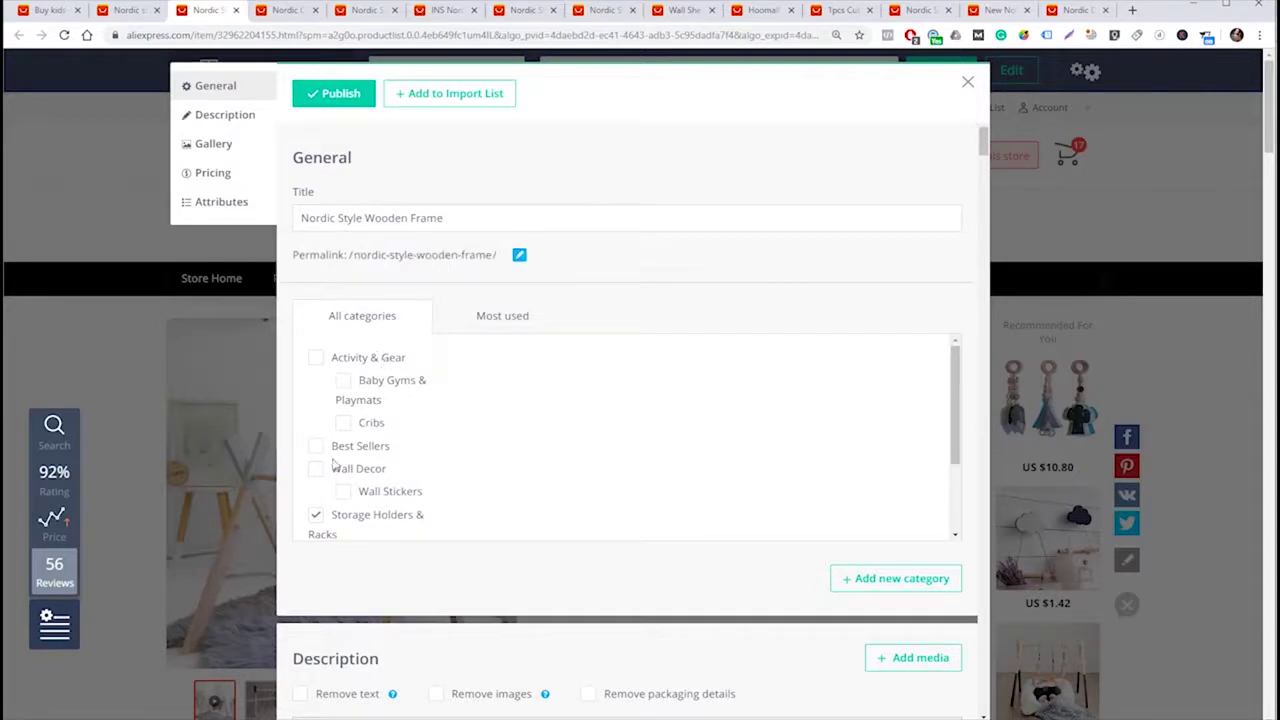
Step: File the baby gym product under the Uncategorized category
scroll(316, 518, down, 3)
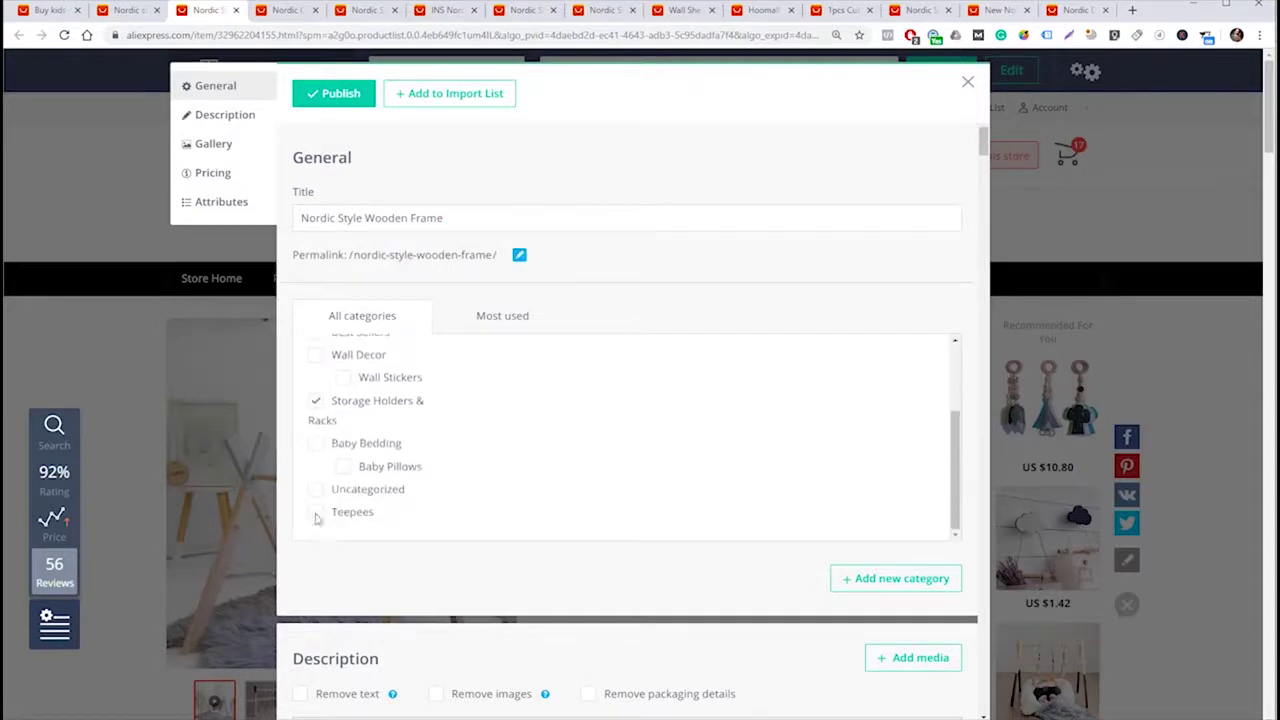
click(319, 492)
scroll(634, 495, down, 5)
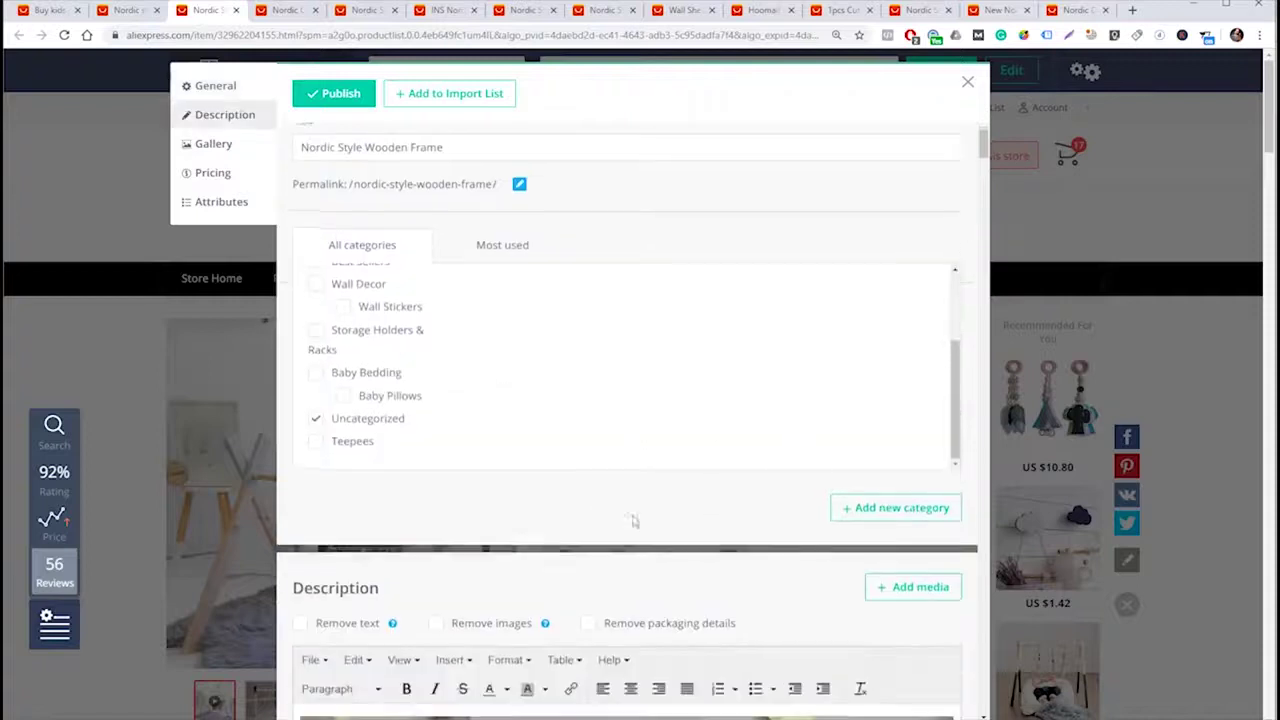
scroll(633, 522, down, 5)
scroll(640, 480, up, 4)
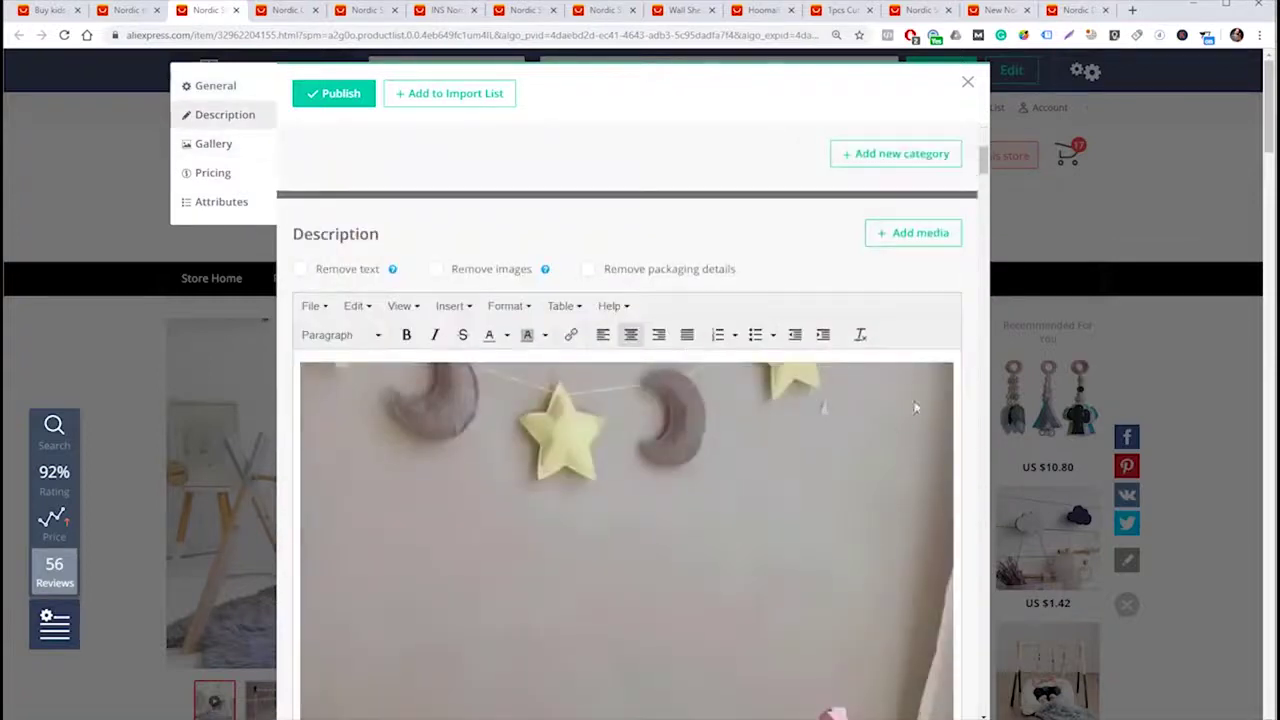
Step: Tick Remove images and delete the feature line and paragraphs after Item Packaging from the description
click(438, 269)
drag(314, 459, 300, 440)
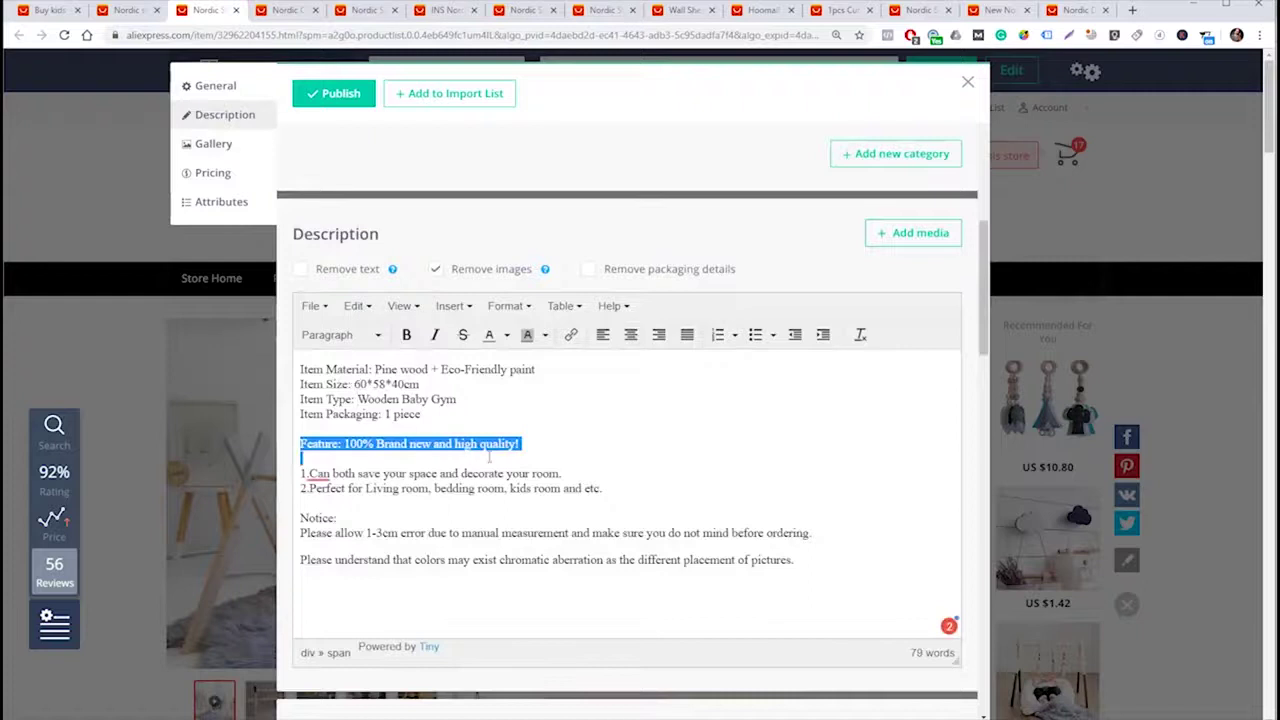
key(BackSpace)
click(327, 492)
drag(603, 458, 848, 529)
key(BackSpace)
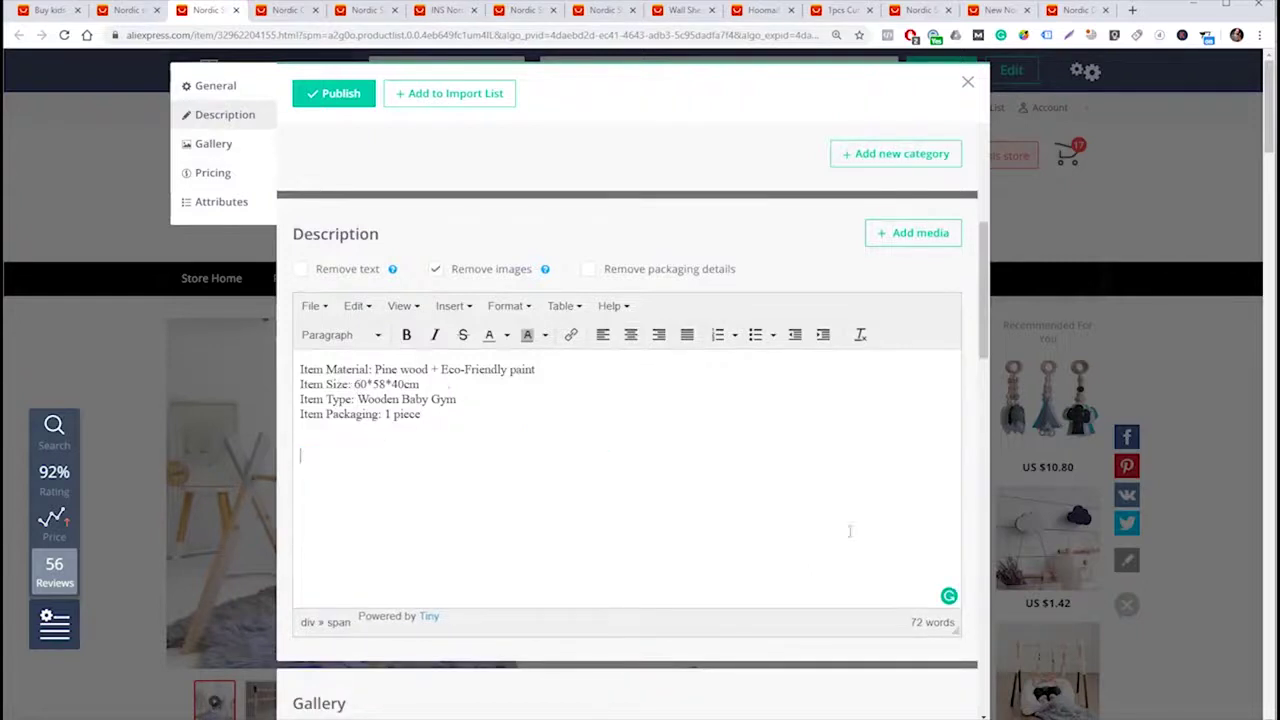
Step: Tick the Type row in Item Specifics and publish the product
scroll(405, 455, up, 1)
scroll(430, 500, down, 6)
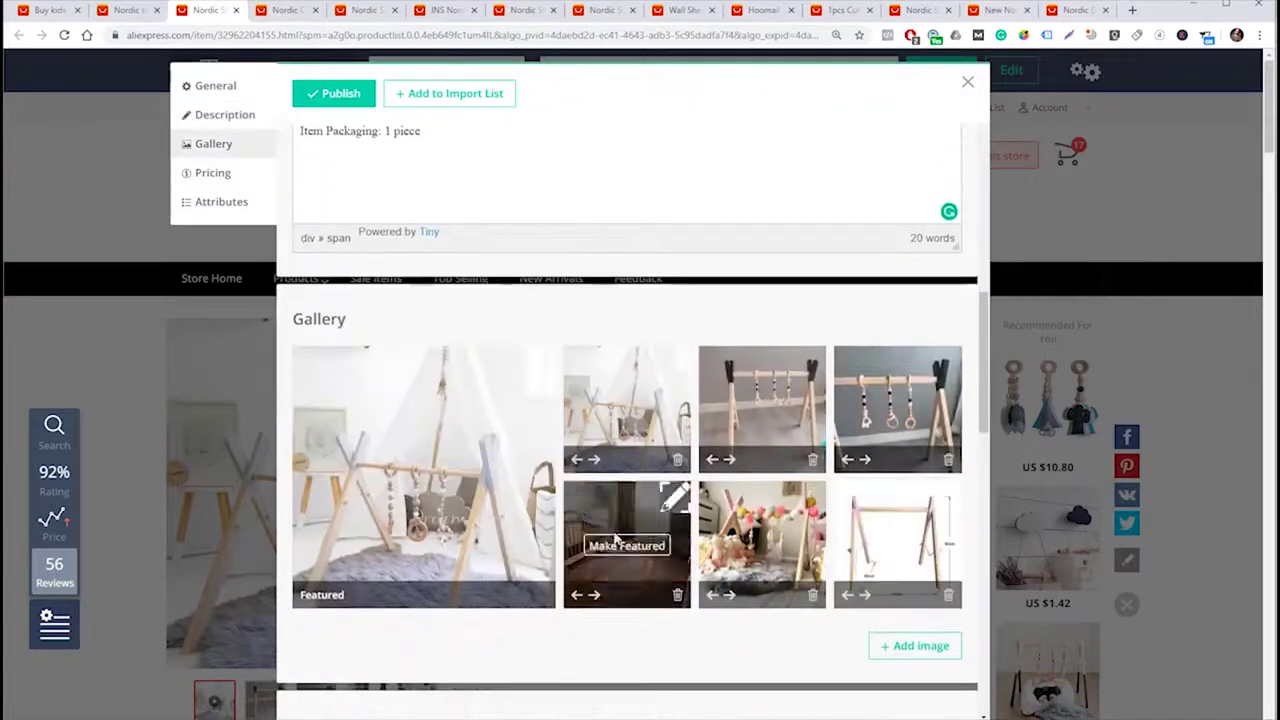
scroll(484, 450, down, 1)
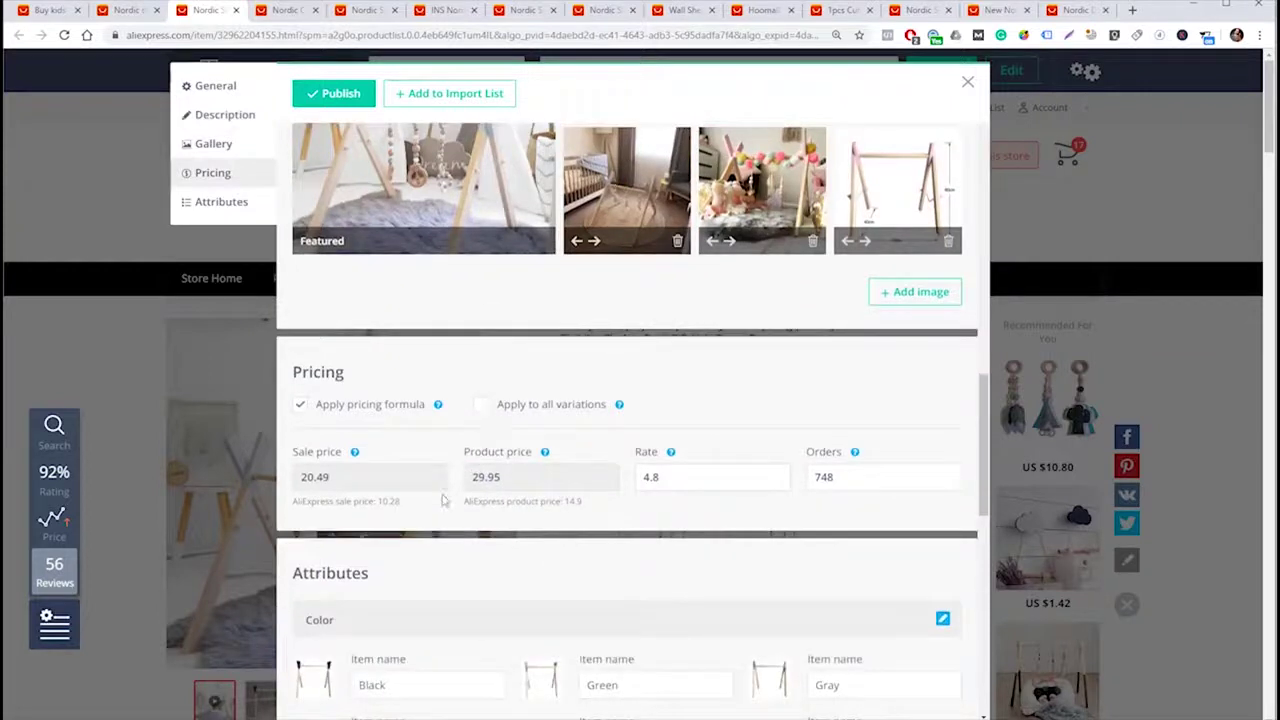
scroll(773, 428, down, 4)
scroll(480, 577, down, 2)
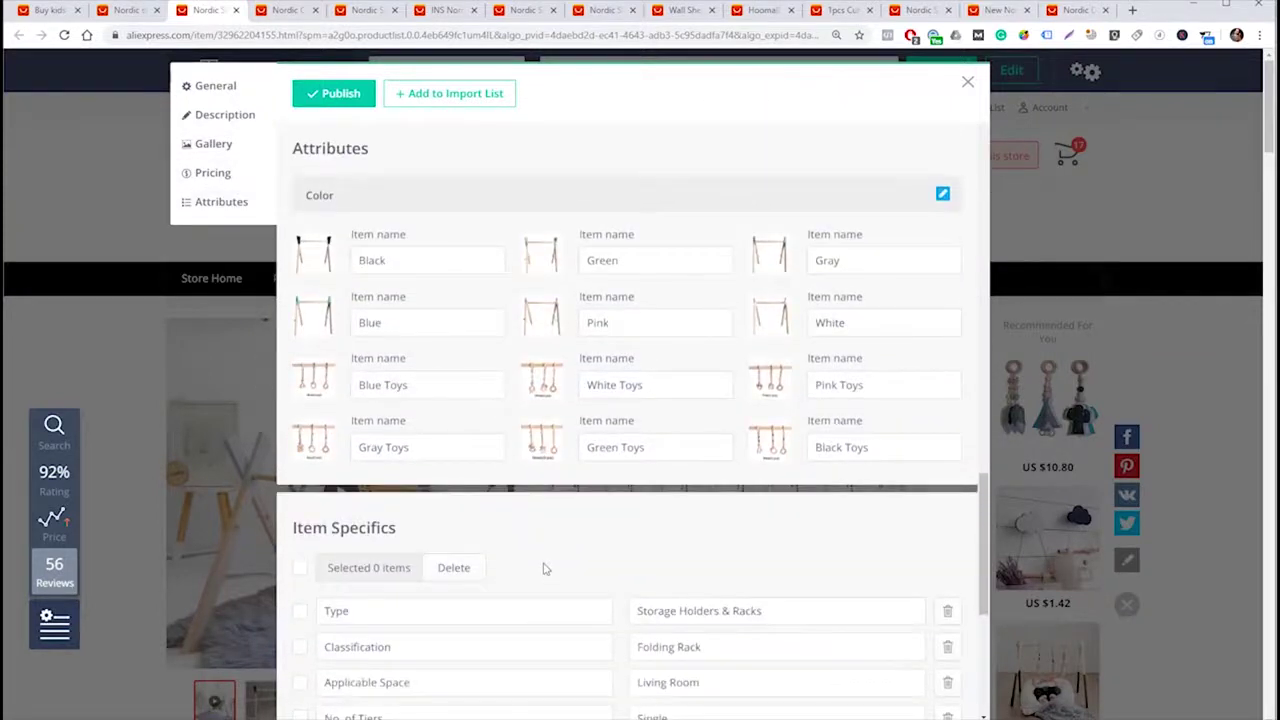
scroll(545, 568, down, 4)
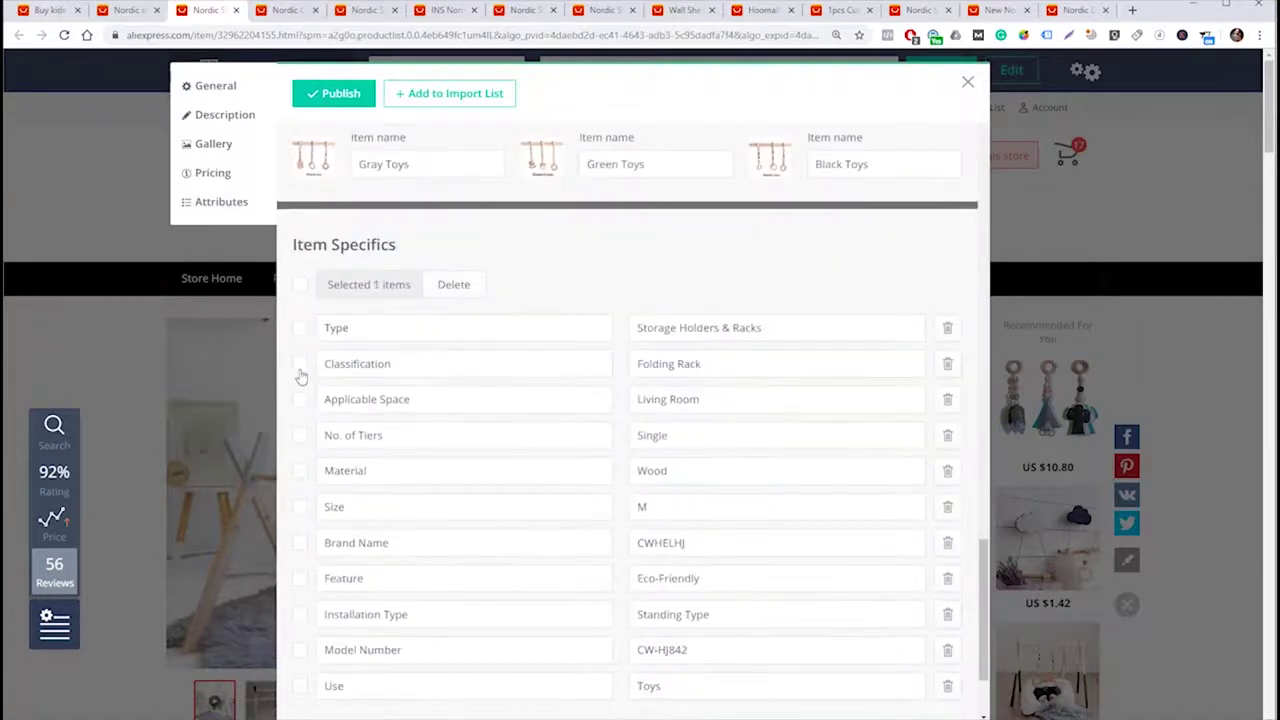
click(301, 330)
scroll(316, 505, down, 1)
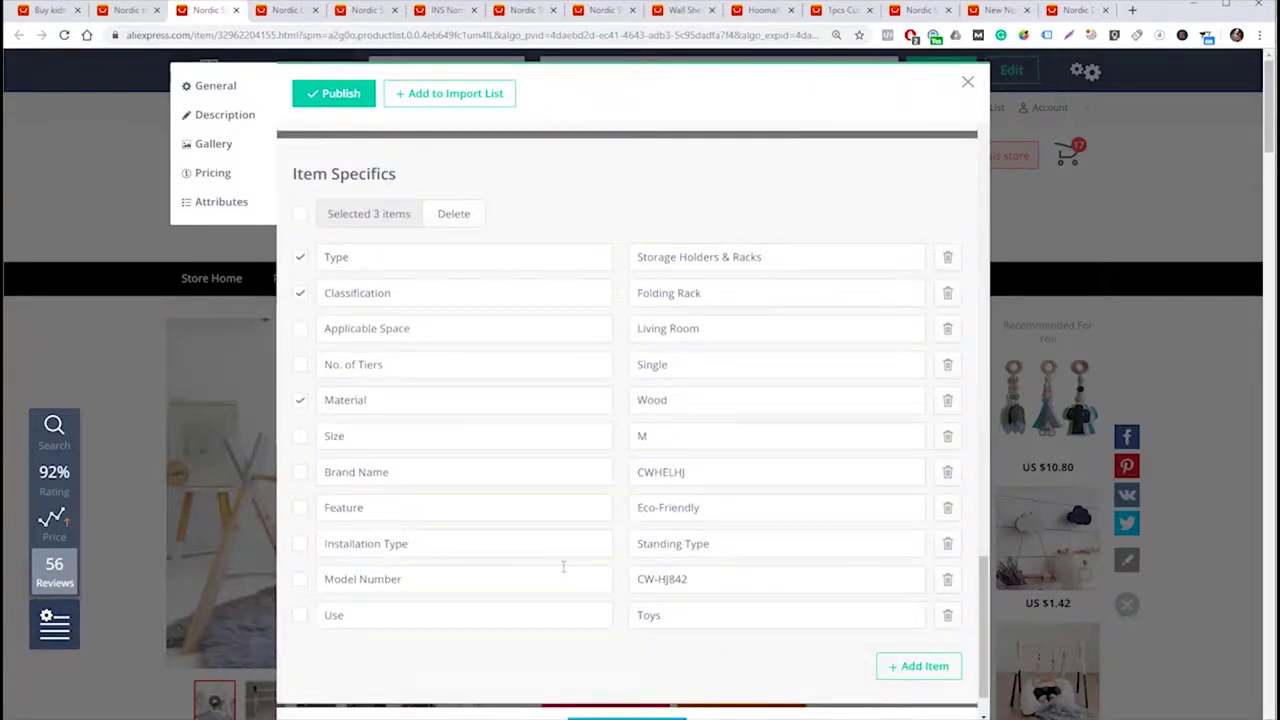
scroll(563, 567, down, 1)
scroll(481, 545, down, 1)
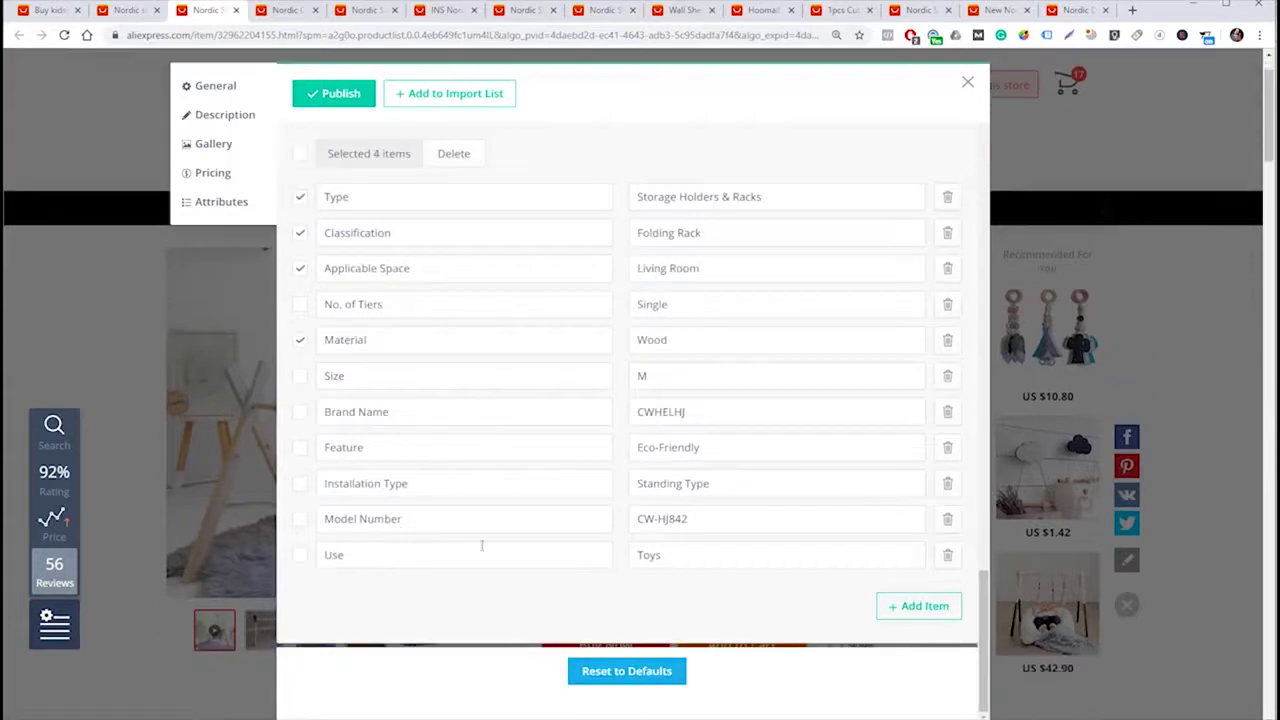
scroll(700, 634, up, 10)
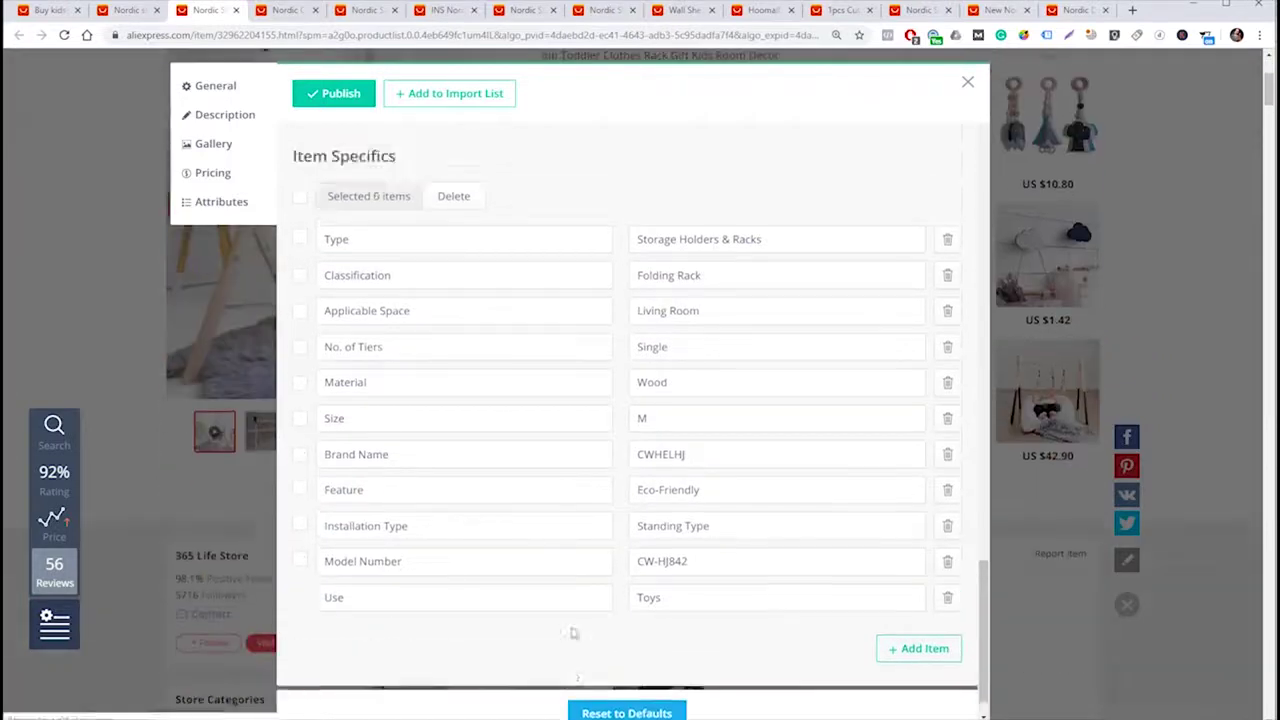
click(337, 93)
scroll(138, 148, down, 2)
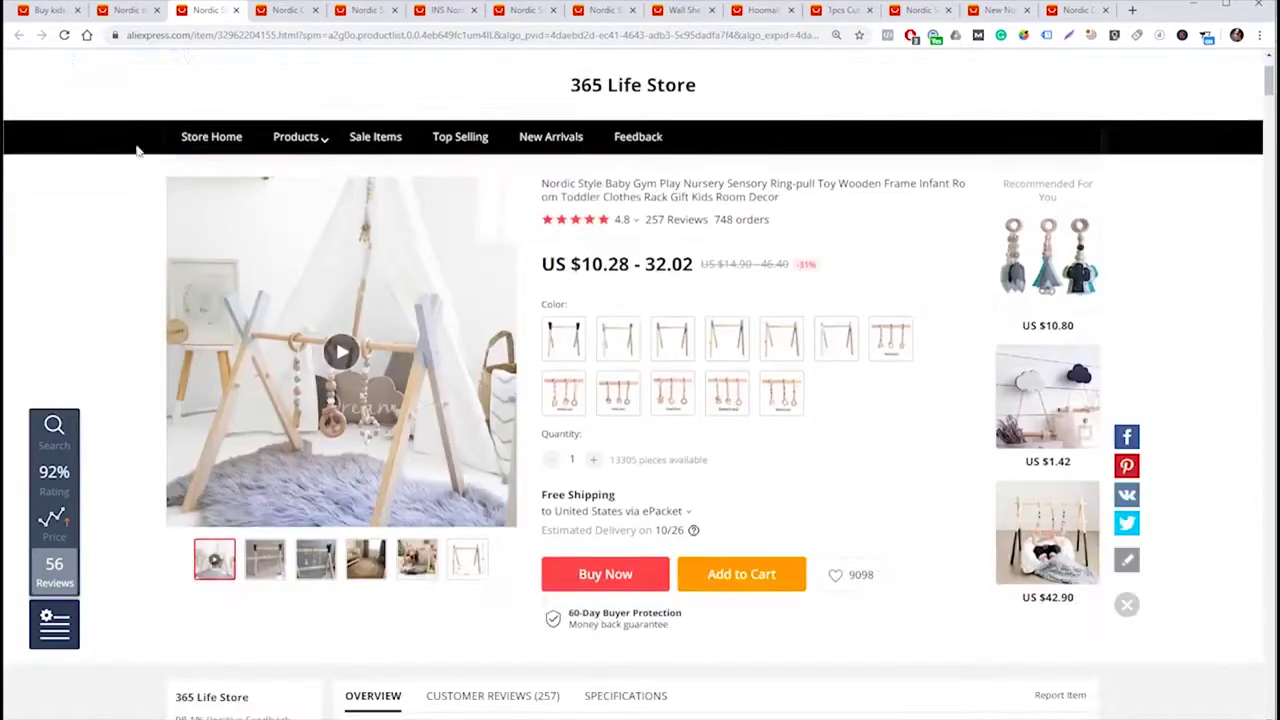
Step: Go through the next shelf product tabs, enlarging customer photos in each reviews panel
click(287, 10)
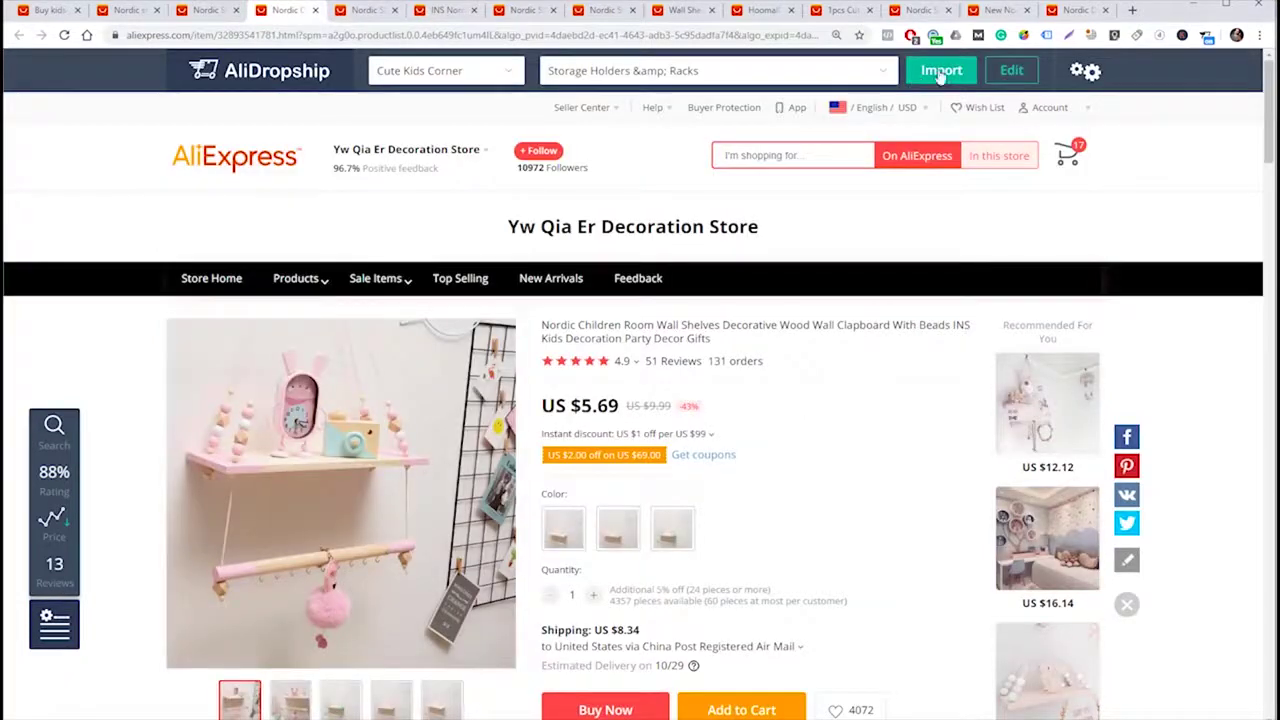
key(ctrl+Tab)
key(ctrl+Tab)
click(55, 568)
click(140, 430)
key(ctrl+Tab)
click(55, 568)
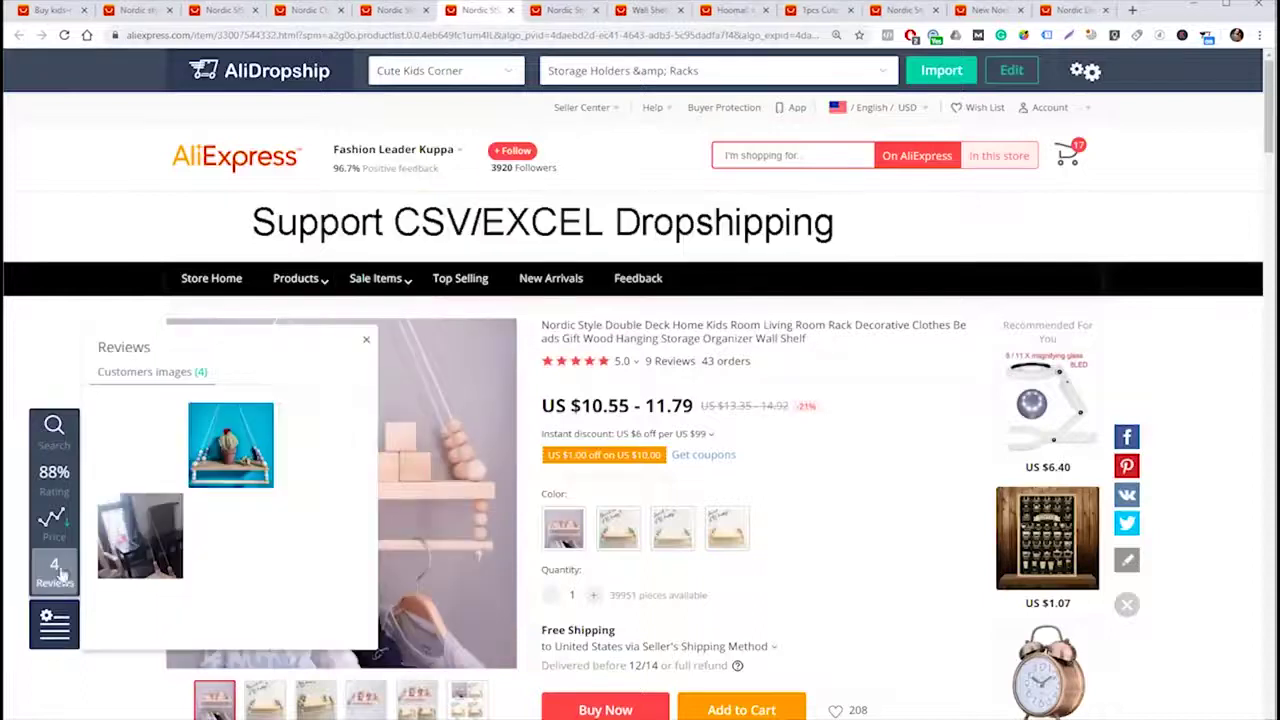
click(140, 446)
click(470, 280)
Step: Close the finished tab, then check another shelf's customer photos and reviews section and reload it
key(ctrl+w)
click(55, 568)
click(140, 446)
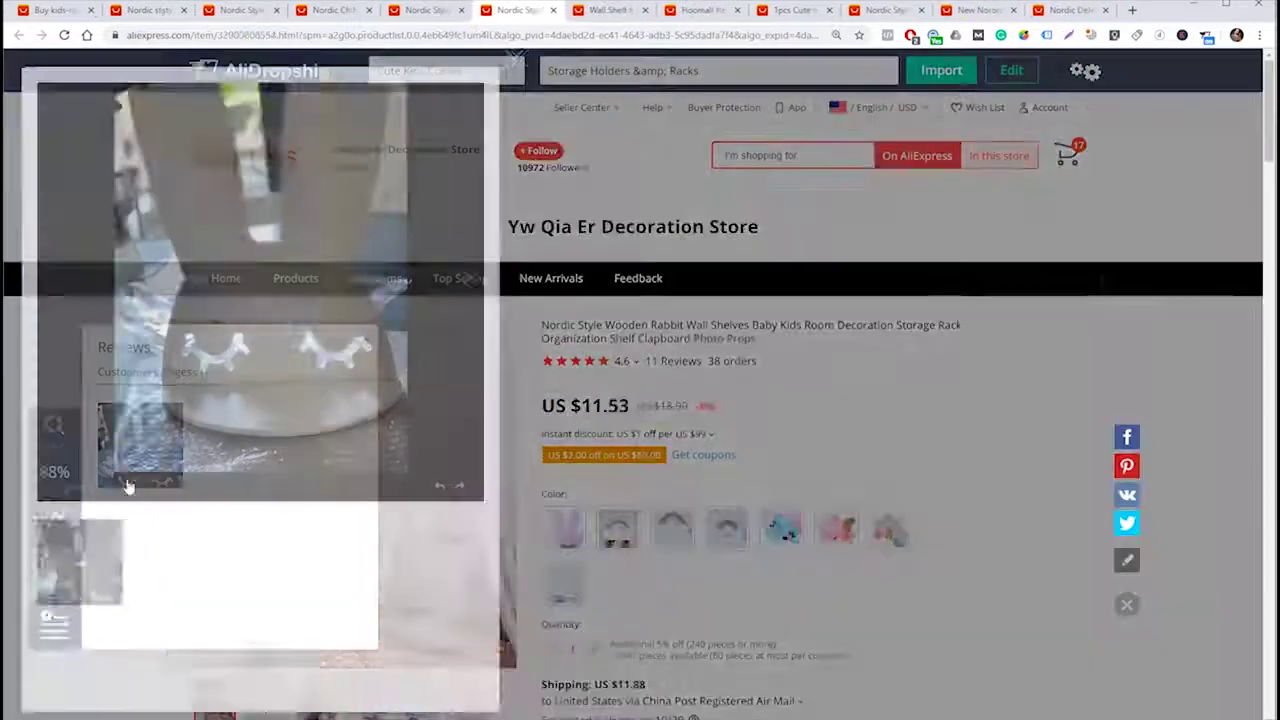
click(450, 178)
scroll(886, 457, down, 1)
scroll(663, 363, up, 1)
click(673, 361)
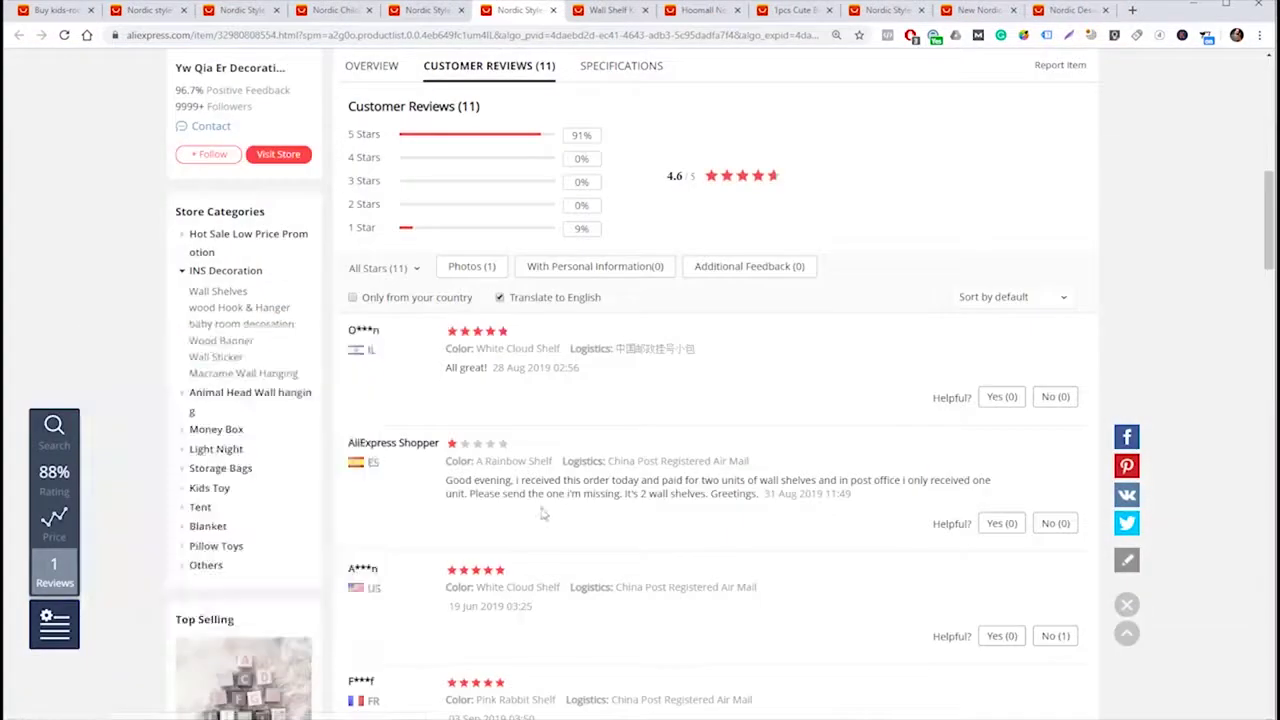
scroll(603, 522, down, 3)
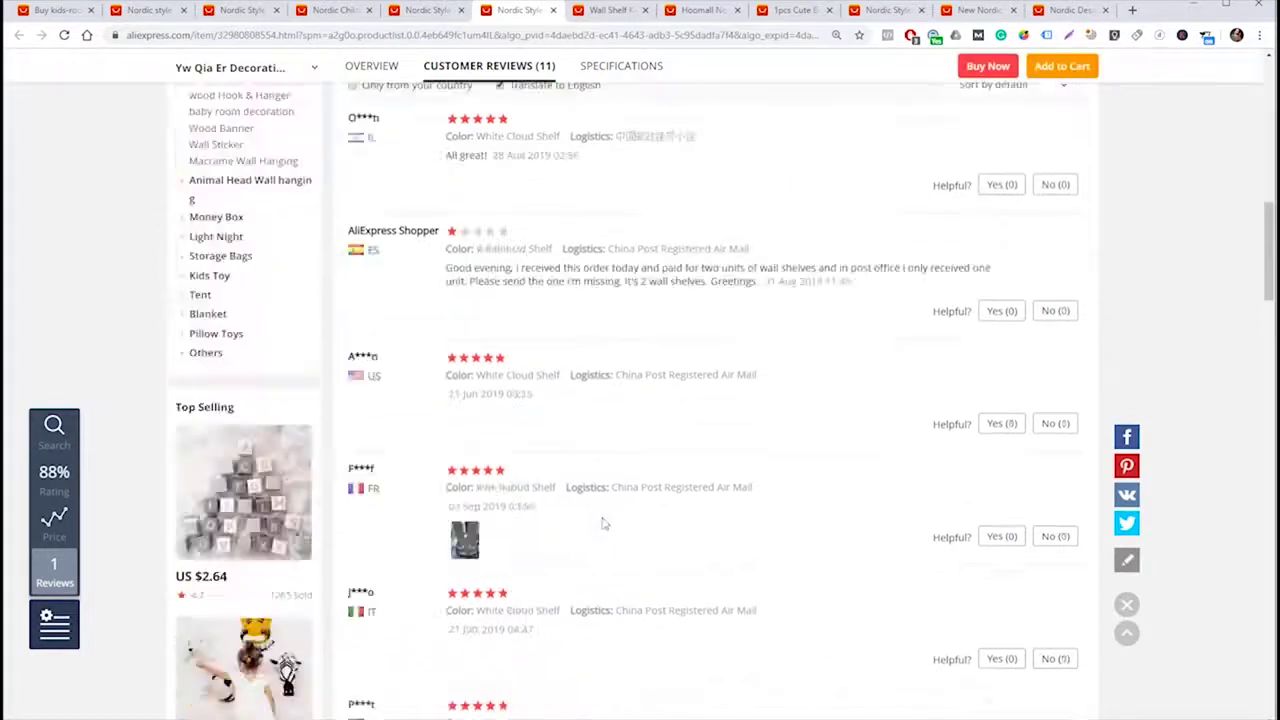
key(F5)
Step: Close the remaining product tabs and return to the Cute Kids Corner admin tab
key(ctrl+w)
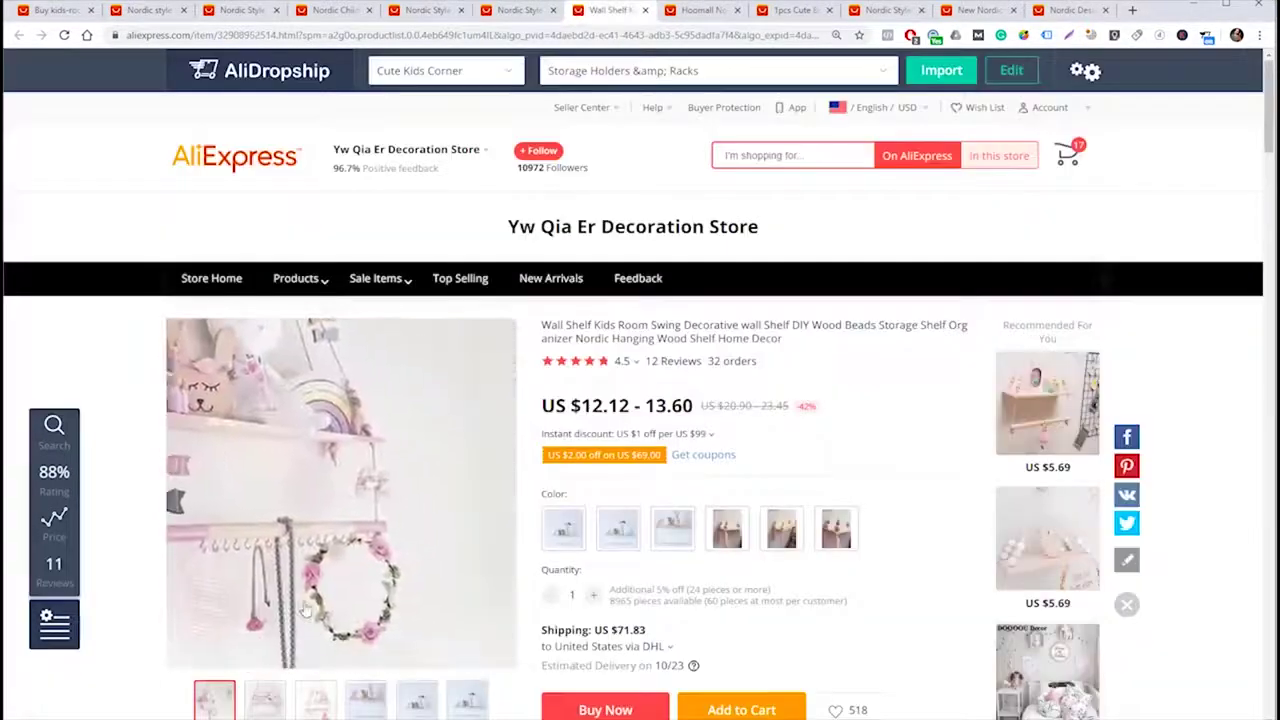
key(ctrl+w)
key(ctrl+w)
key(ctrl+w)
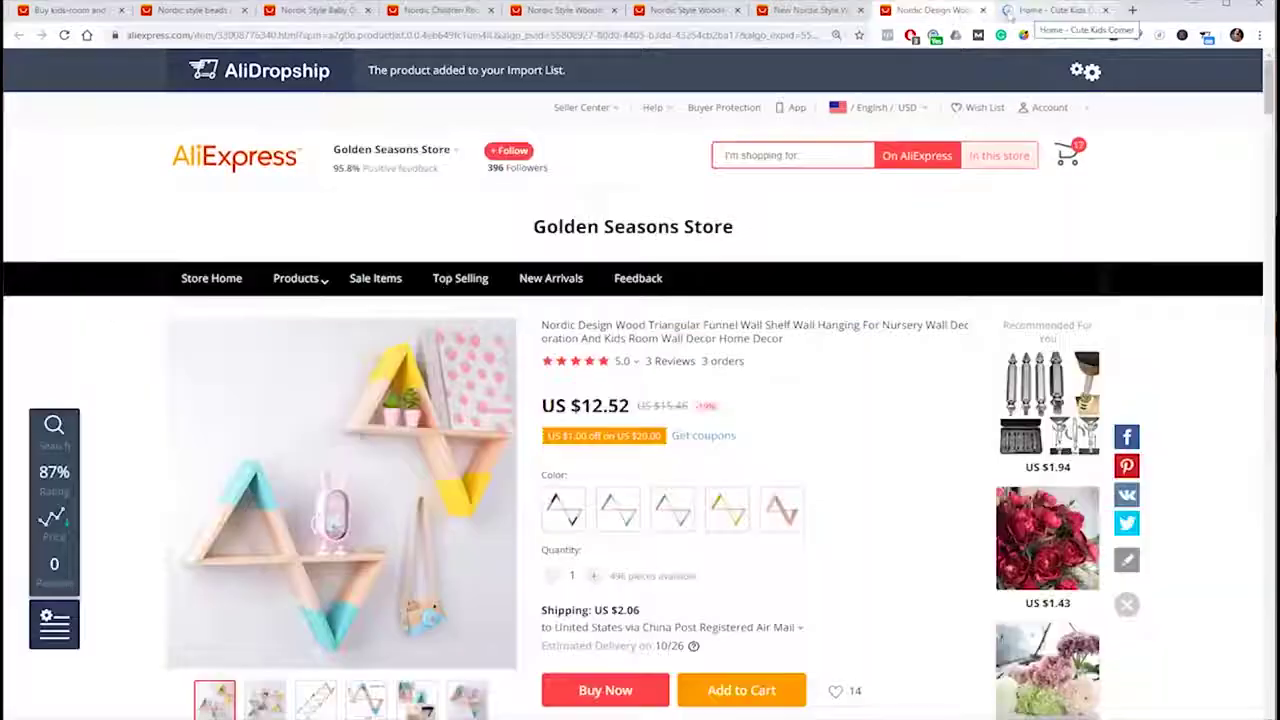
click(1055, 10)
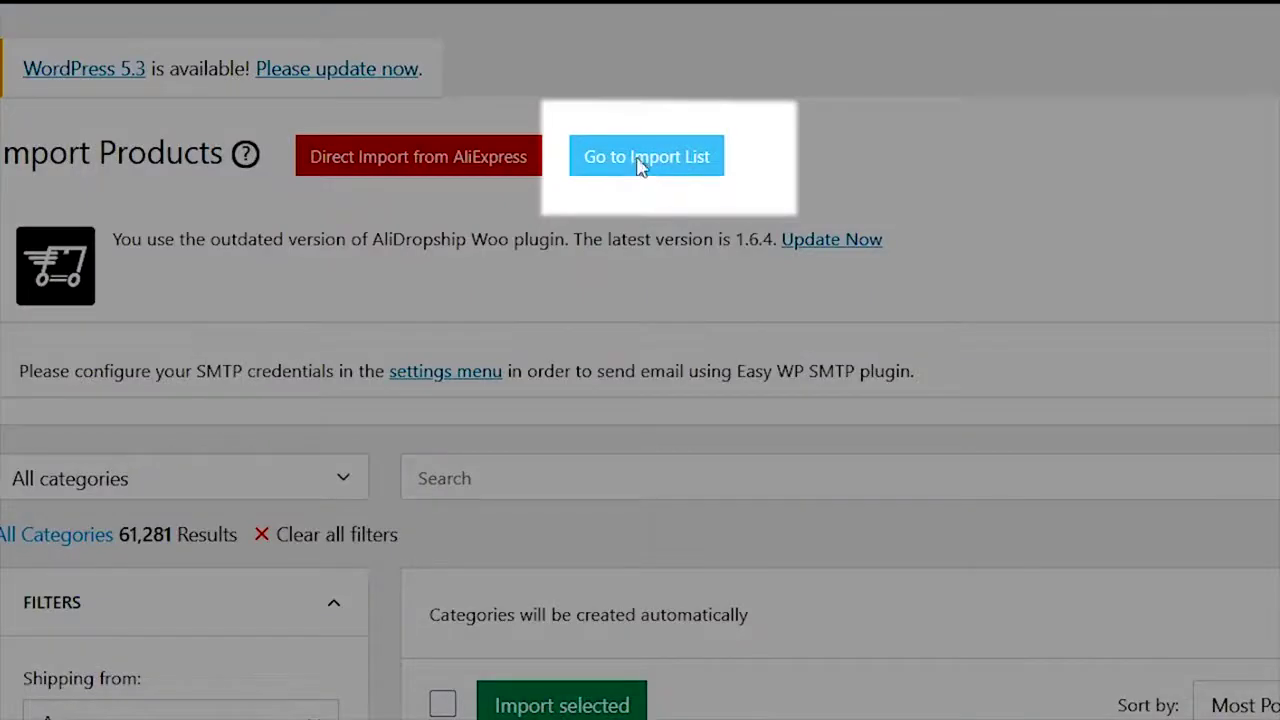
Step: Go to the Import List, then open the Nordic Style Wooden Frame product page
click(642, 162)
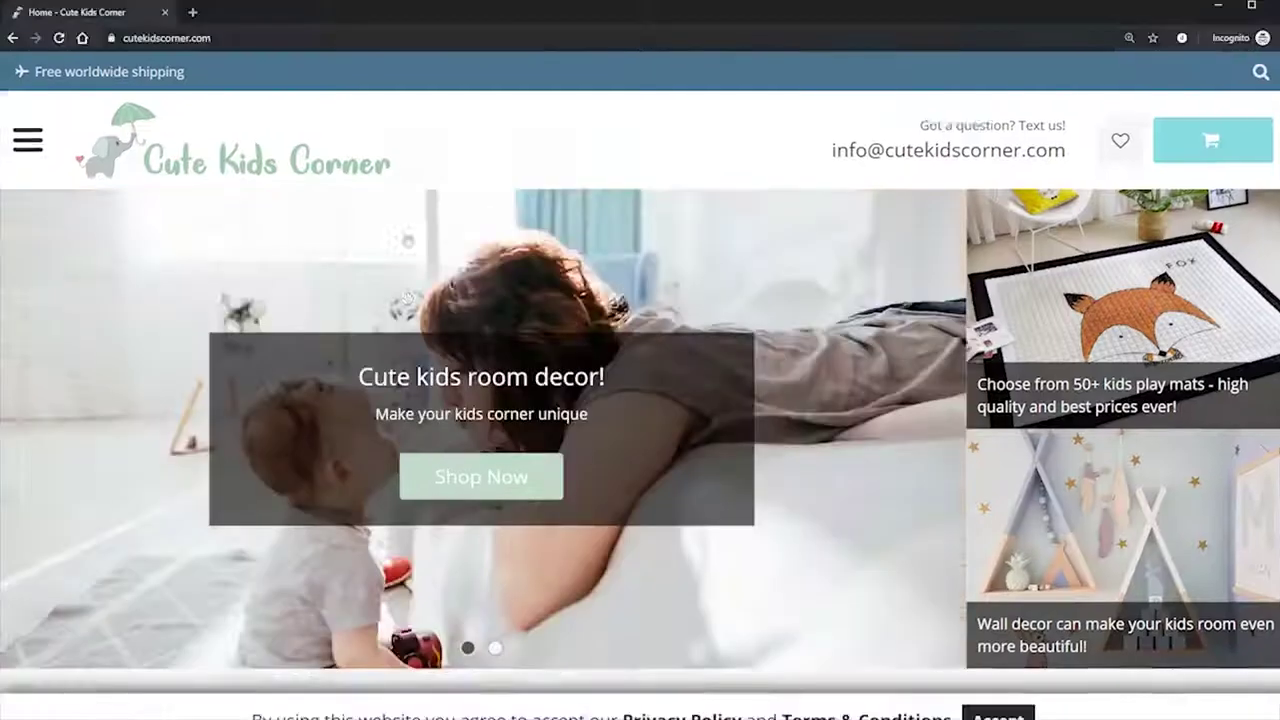
scroll(640, 380, down, 10)
scroll(375, 300, down, 3)
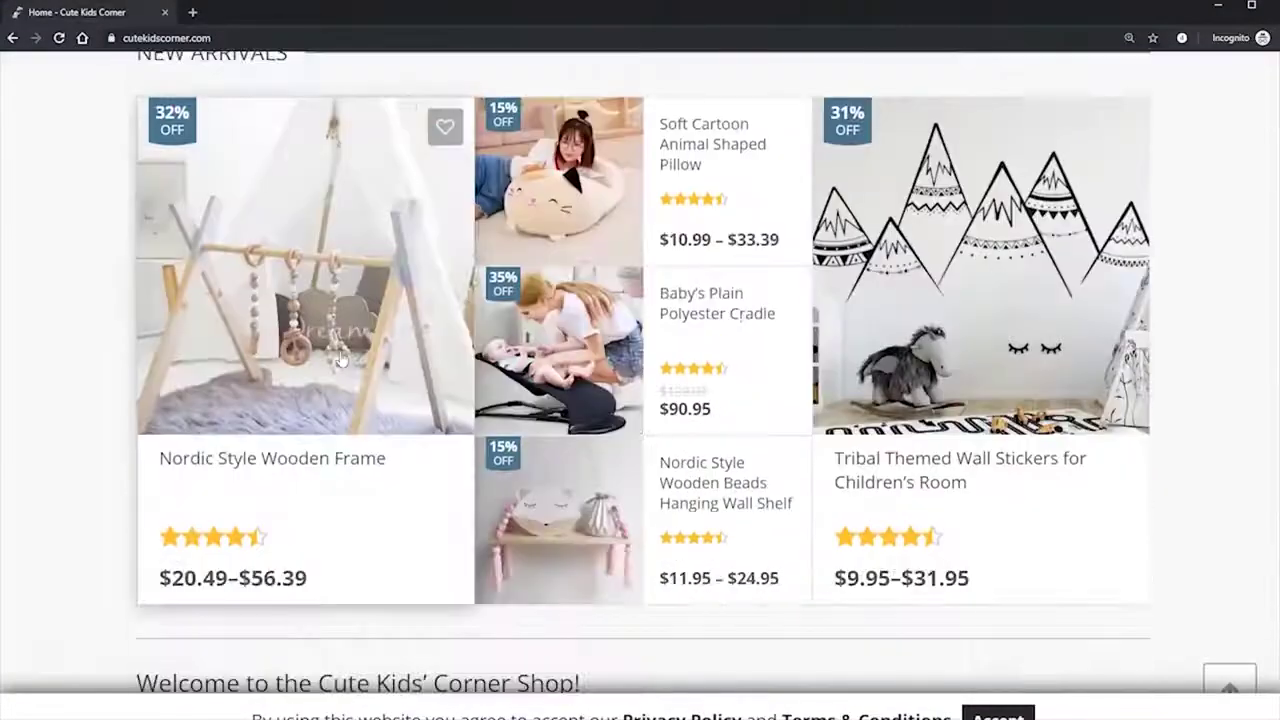
click(340, 358)
Step: Show the crib photo and preview the Black, Gray and Green colour variants
scroll(345, 355, down, 2)
scroll(350, 352, down, 2)
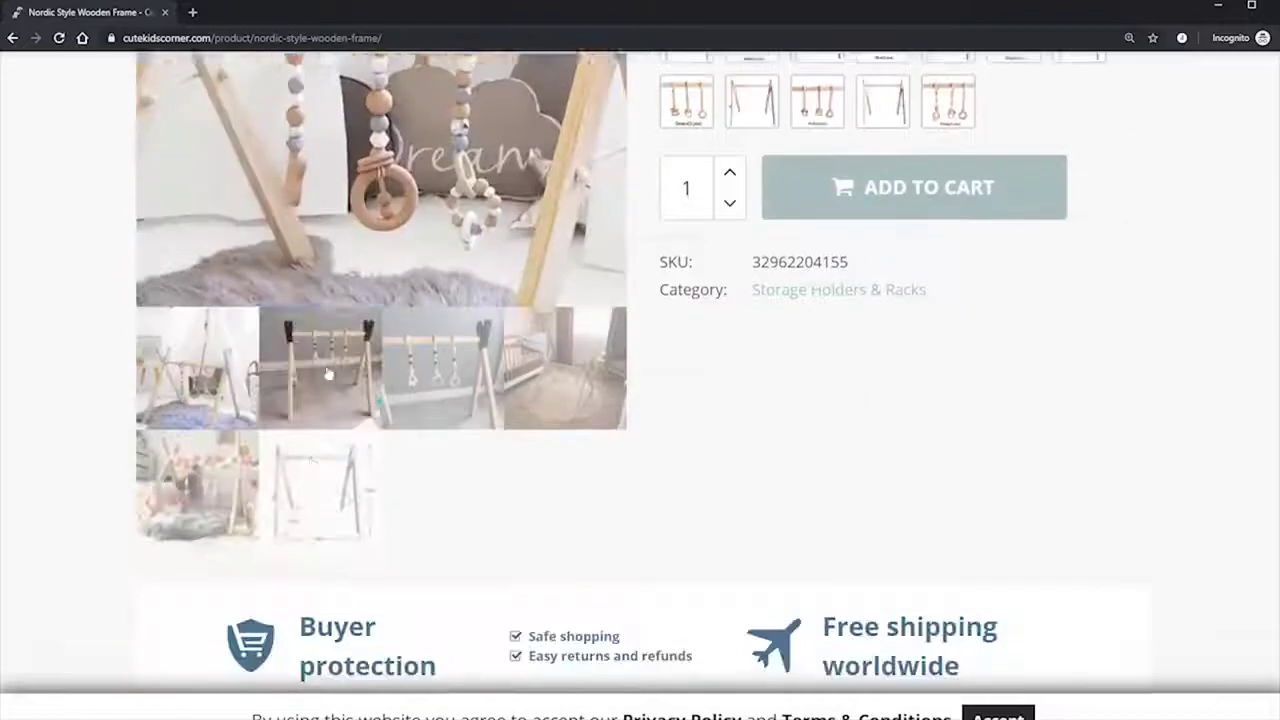
scroll(570, 598, up, 2)
click(570, 598)
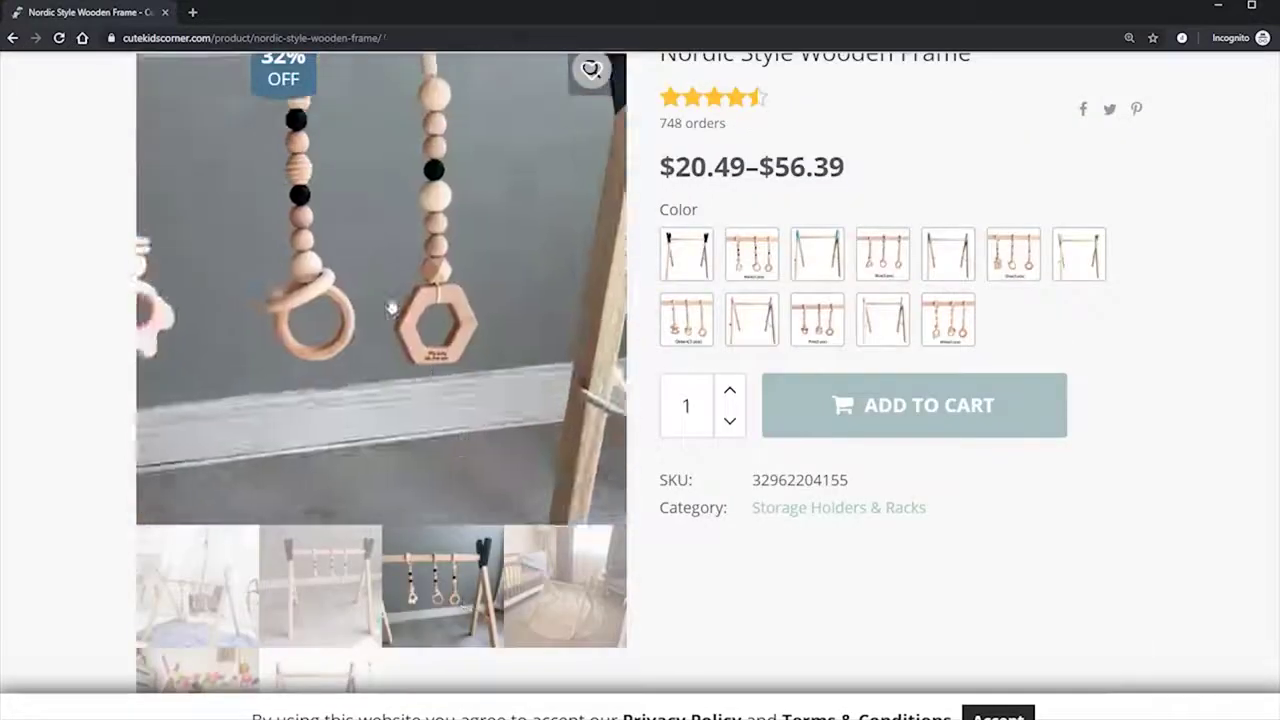
click(751, 253)
click(883, 253)
click(686, 320)
scroll(697, 318, up, 2)
scroll(697, 325, down, 5)
Step: View the Item specifics and Shipping information, then scroll down to the empty reviews section
click(380, 322)
scroll(380, 325, down, 1)
click(522, 190)
scroll(457, 323, down, 5)
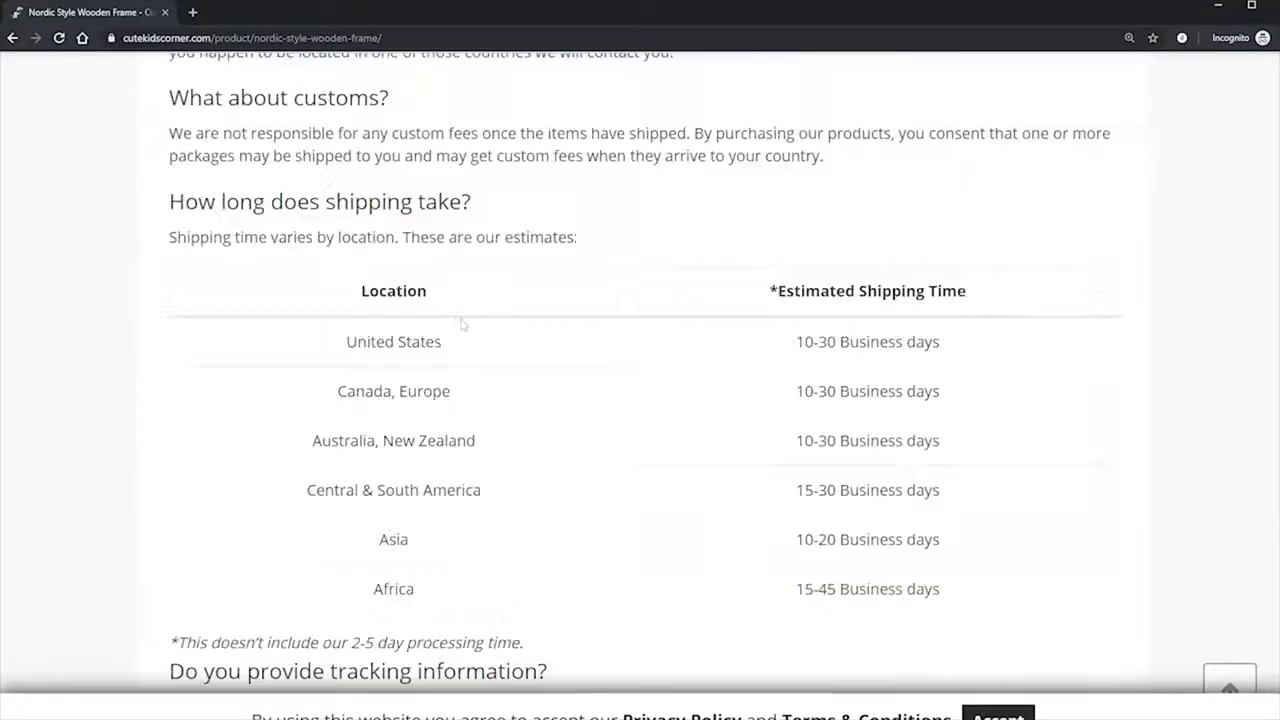
scroll(460, 323, up, 5)
scroll(464, 324, down, 10)
scroll(464, 324, down, 7)
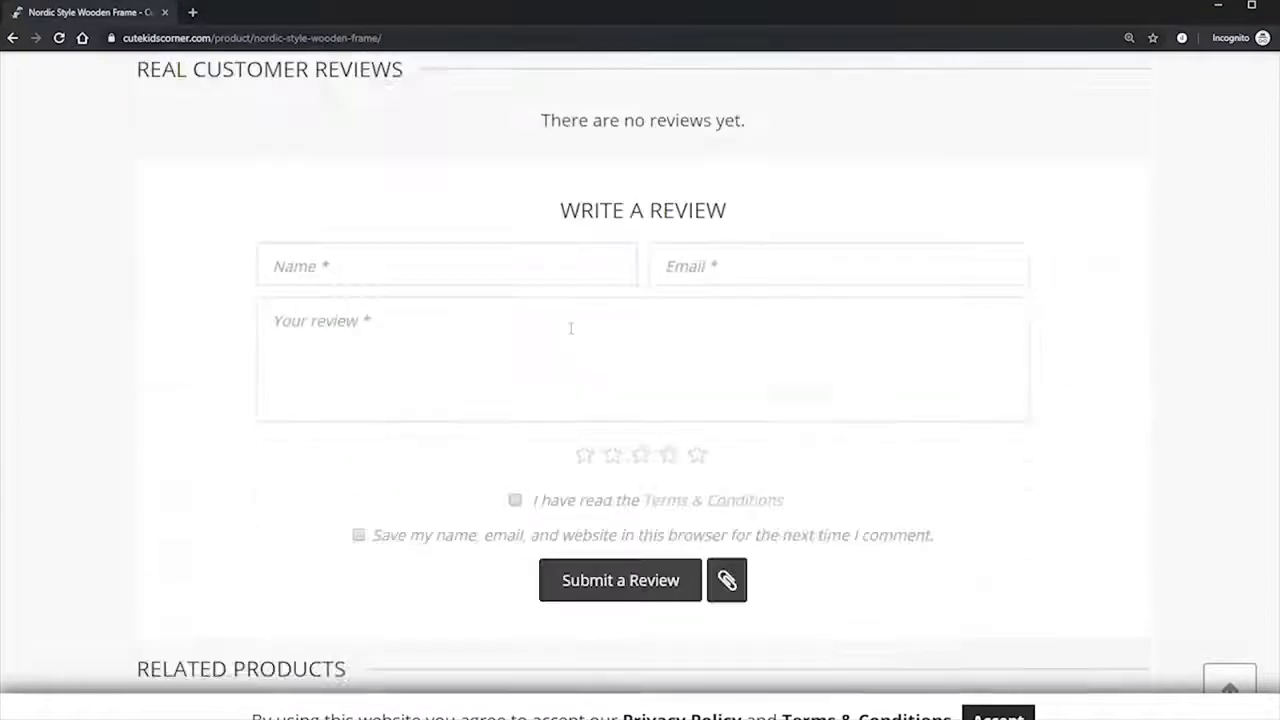
scroll(571, 329, up, 2)
click(560, 296)
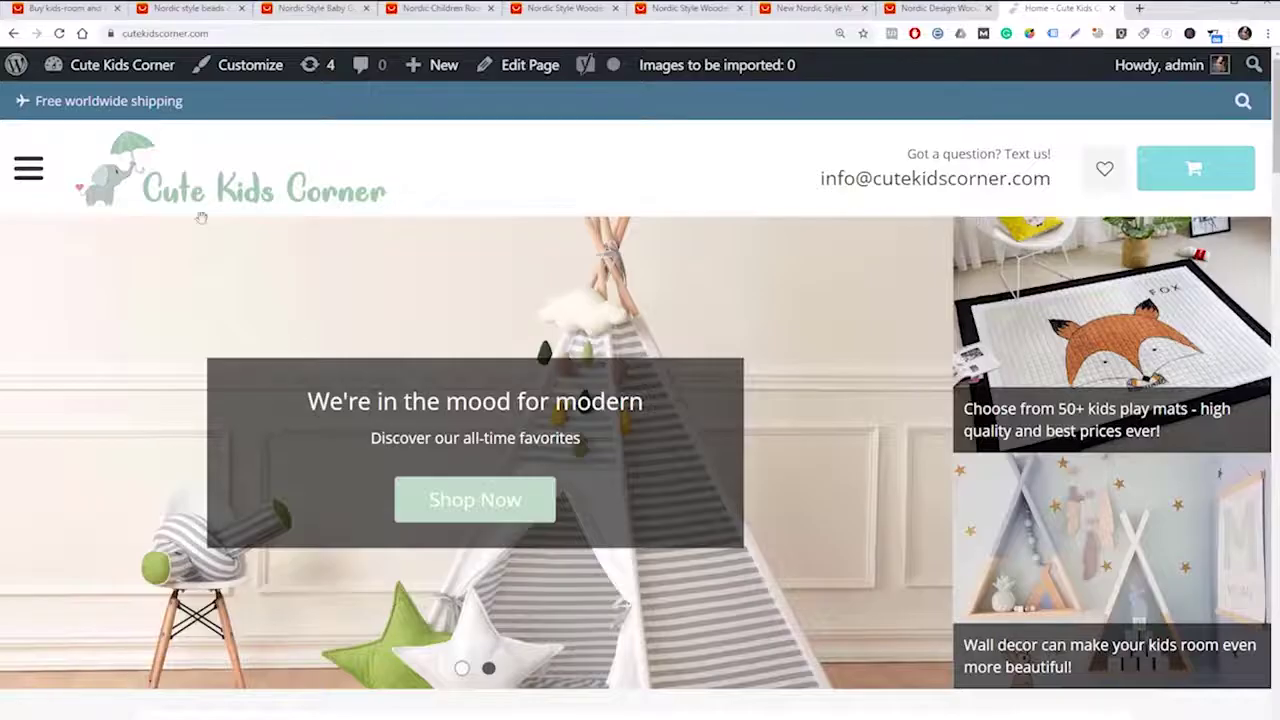
Step: Go to the Cute Kids Corner admin Dashboard via the admin bar
mouse_move(52, 70)
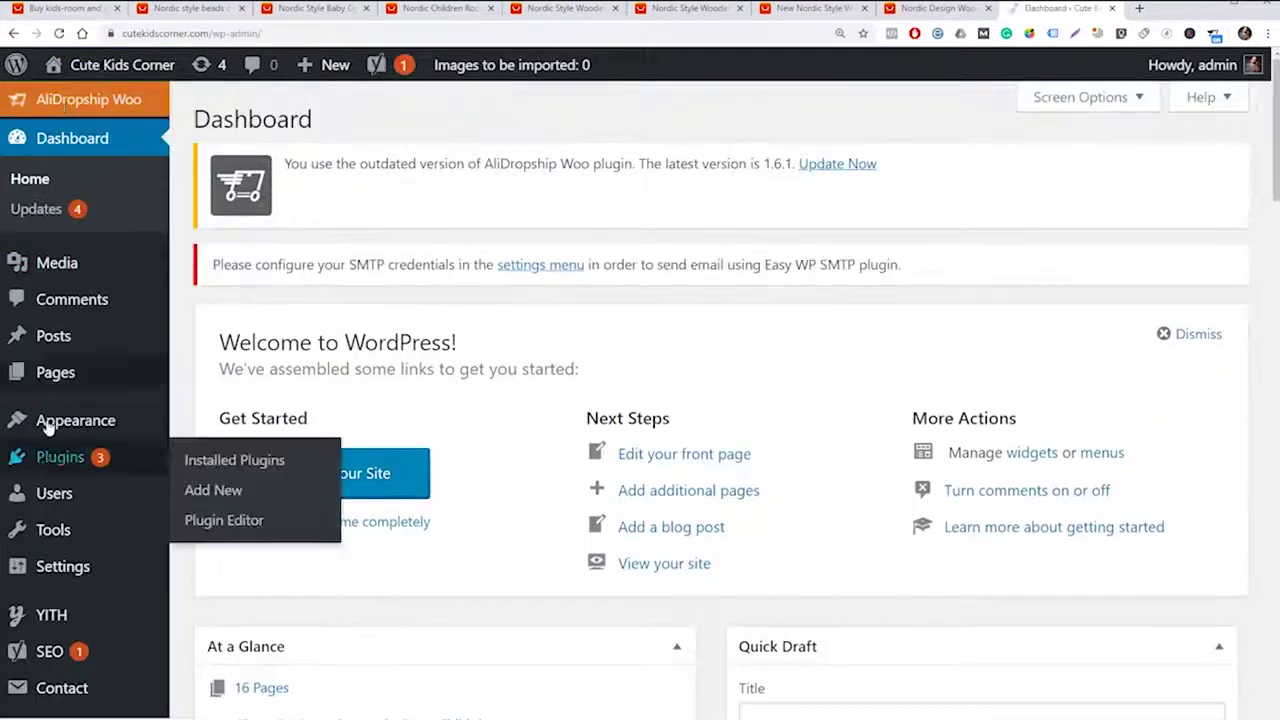
Step: In AliDropship's review import settings, keep reviews from all countries and translate them into English
click(106, 104)
mouse_move(83, 174)
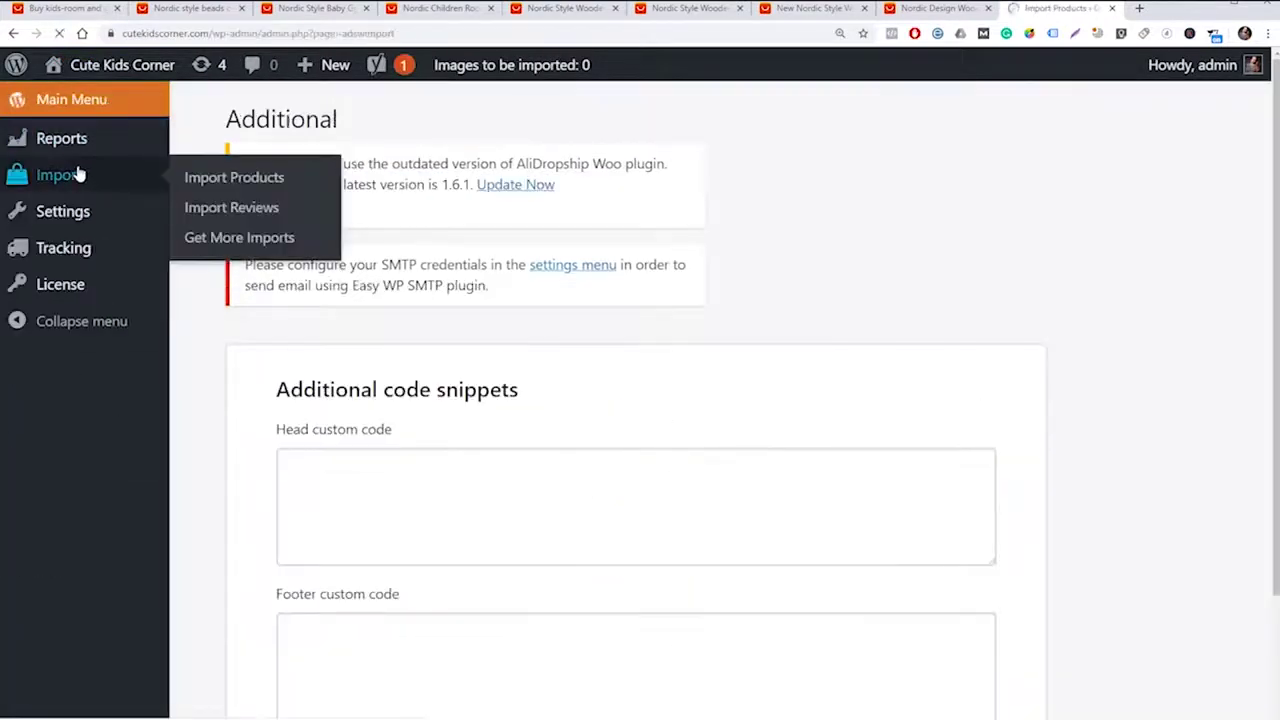
click(68, 255)
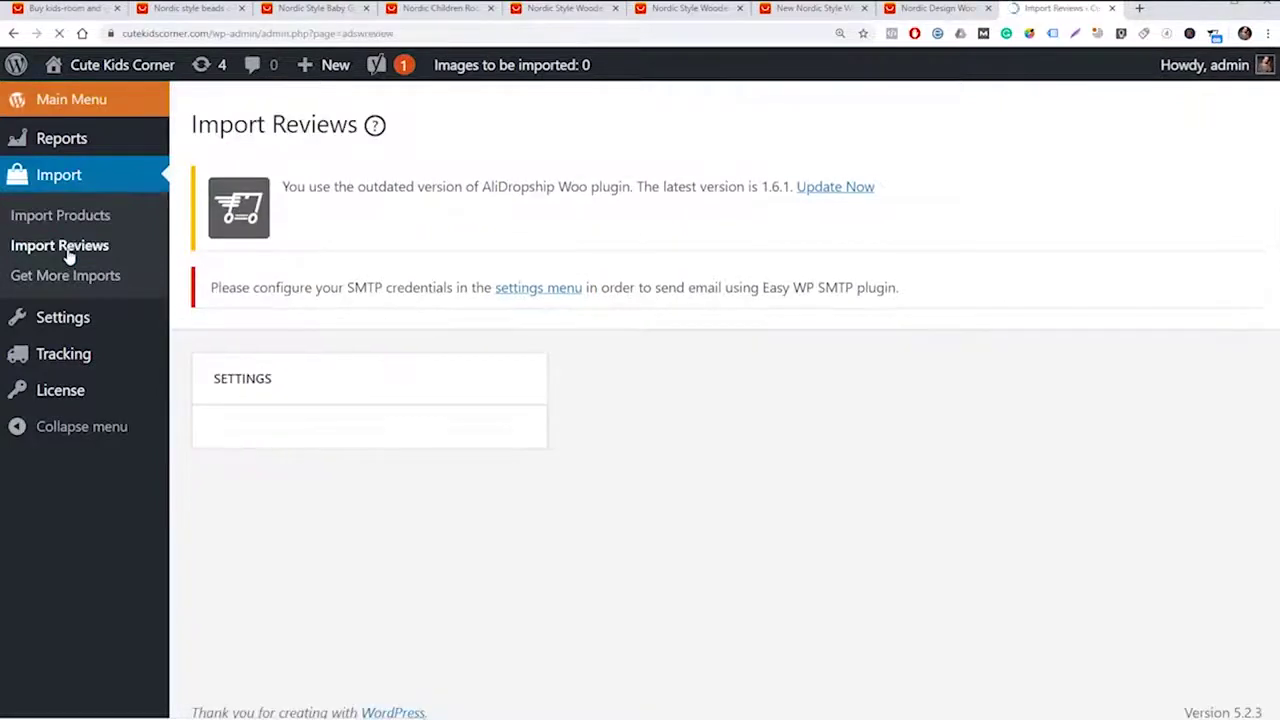
scroll(333, 533, down, 2)
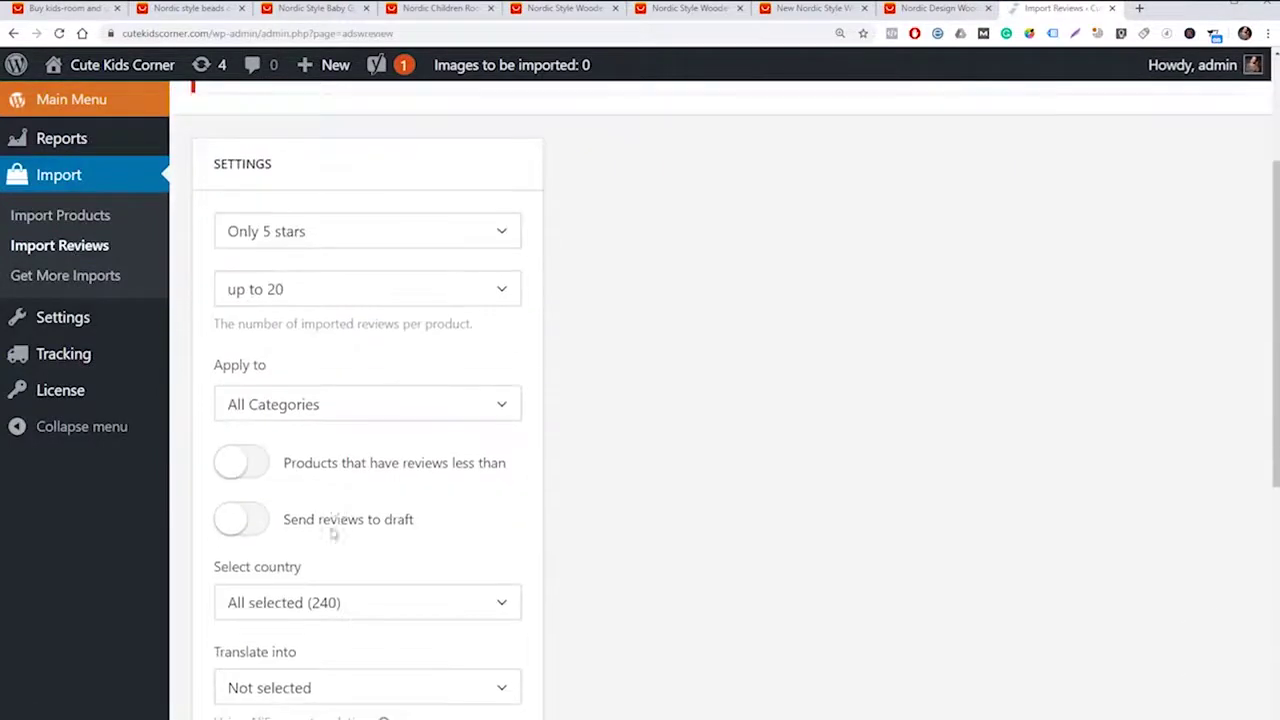
scroll(298, 492, down, 1)
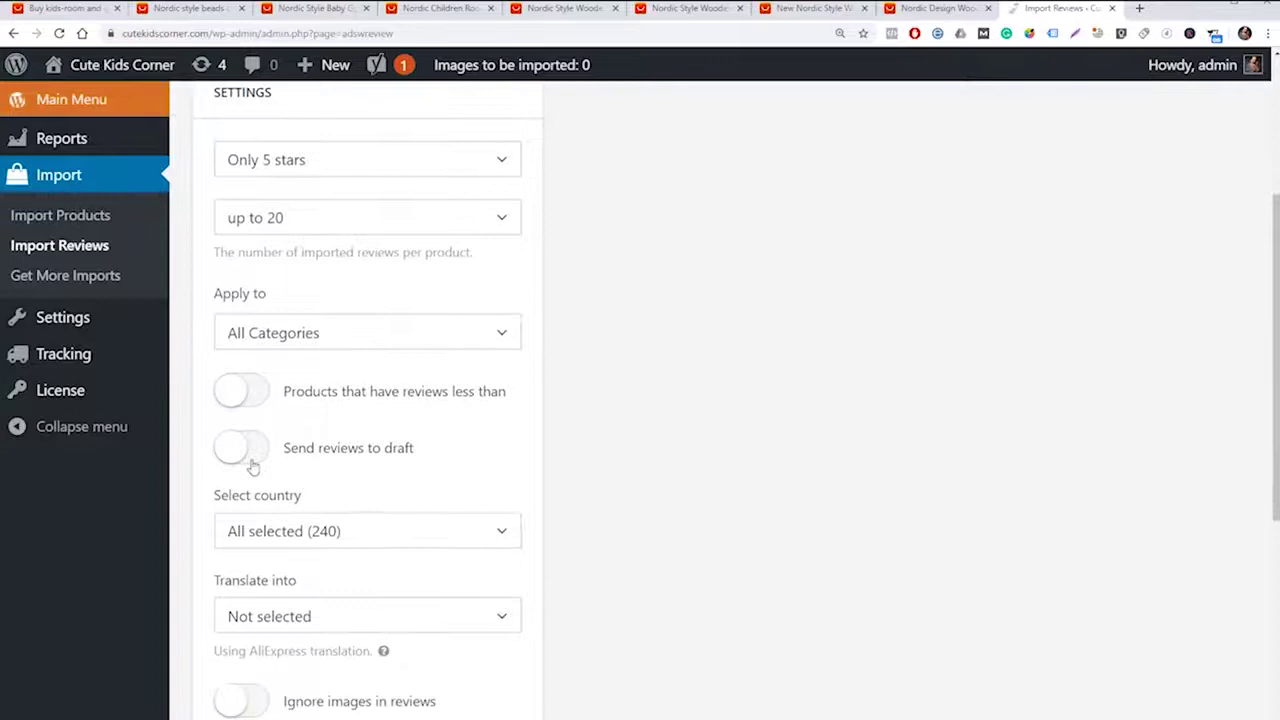
scroll(330, 497, down, 1)
click(331, 474)
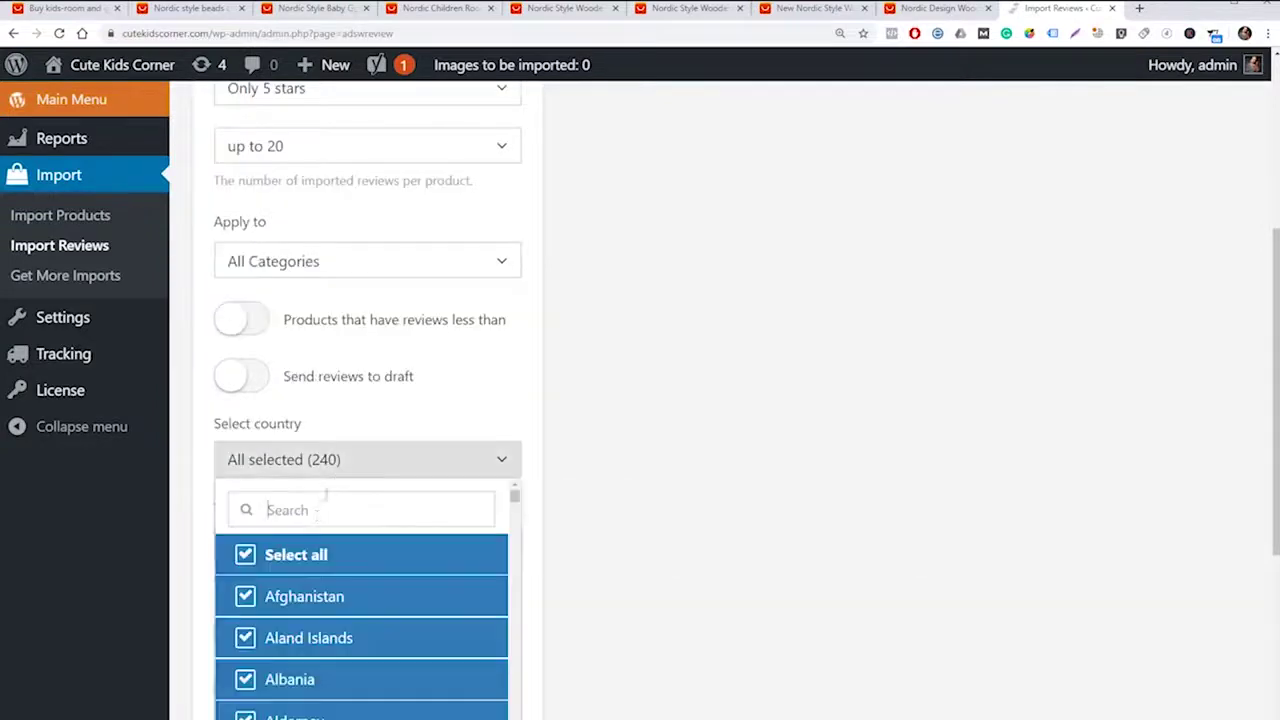
click(331, 459)
click(330, 544)
click(329, 145)
Step: Import only reviews with images and store review images on the server
scroll(352, 547, down, 1)
click(352, 615)
scroll(351, 609, down, 3)
click(350, 457)
scroll(337, 489, up, 2)
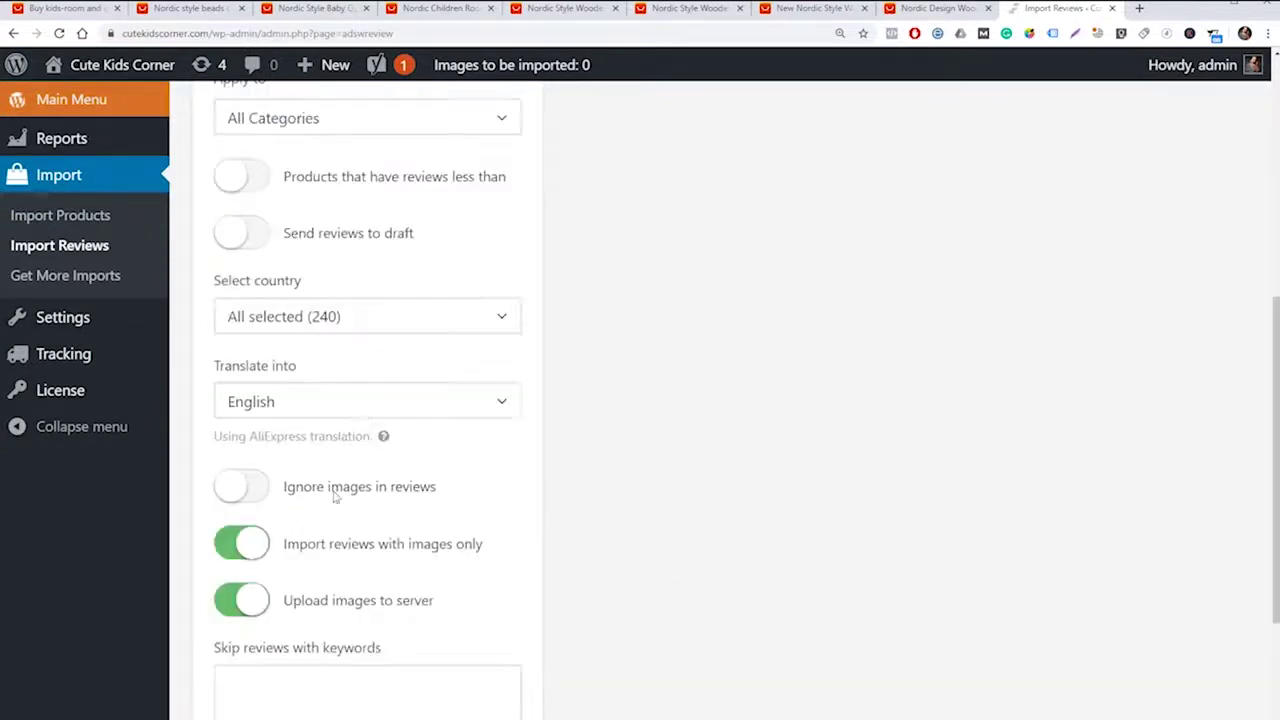
scroll(330, 520, down, 2)
scroll(397, 417, up, 3)
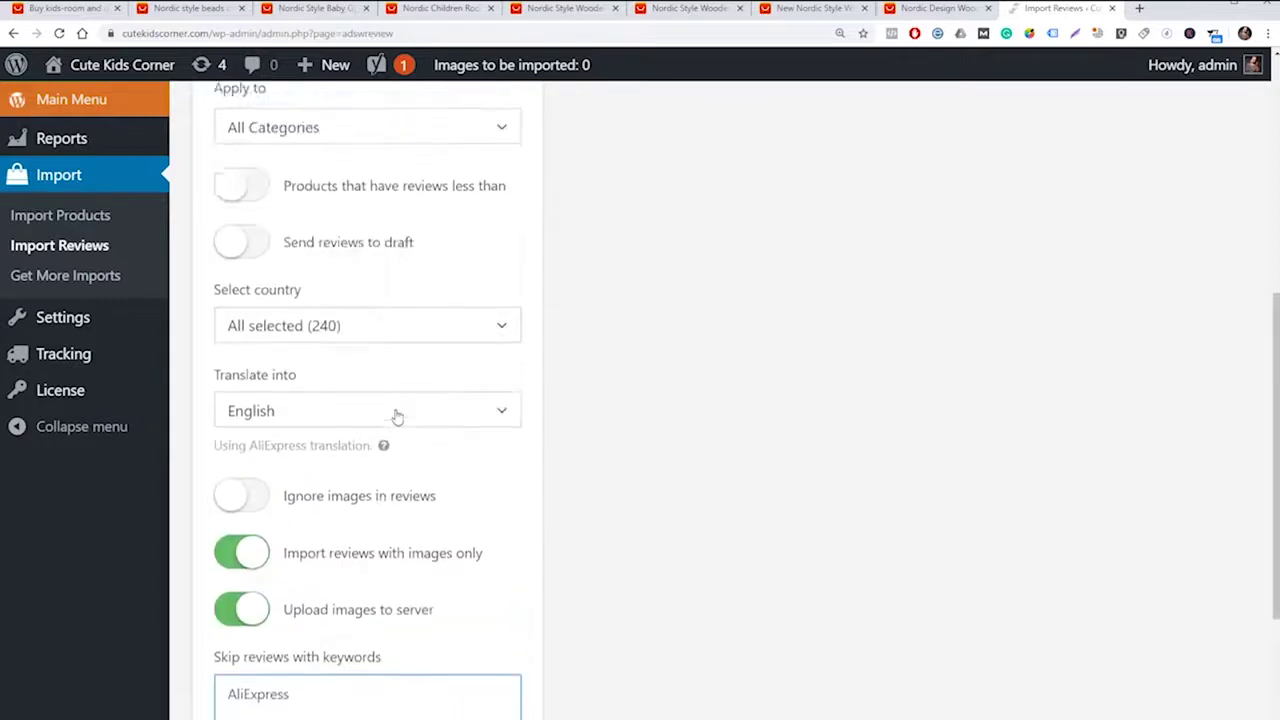
scroll(394, 249, down, 3)
Step: Limit review countries to Australia and start the review import
click(367, 173)
click(268, 325)
scroll(265, 350, down, 8)
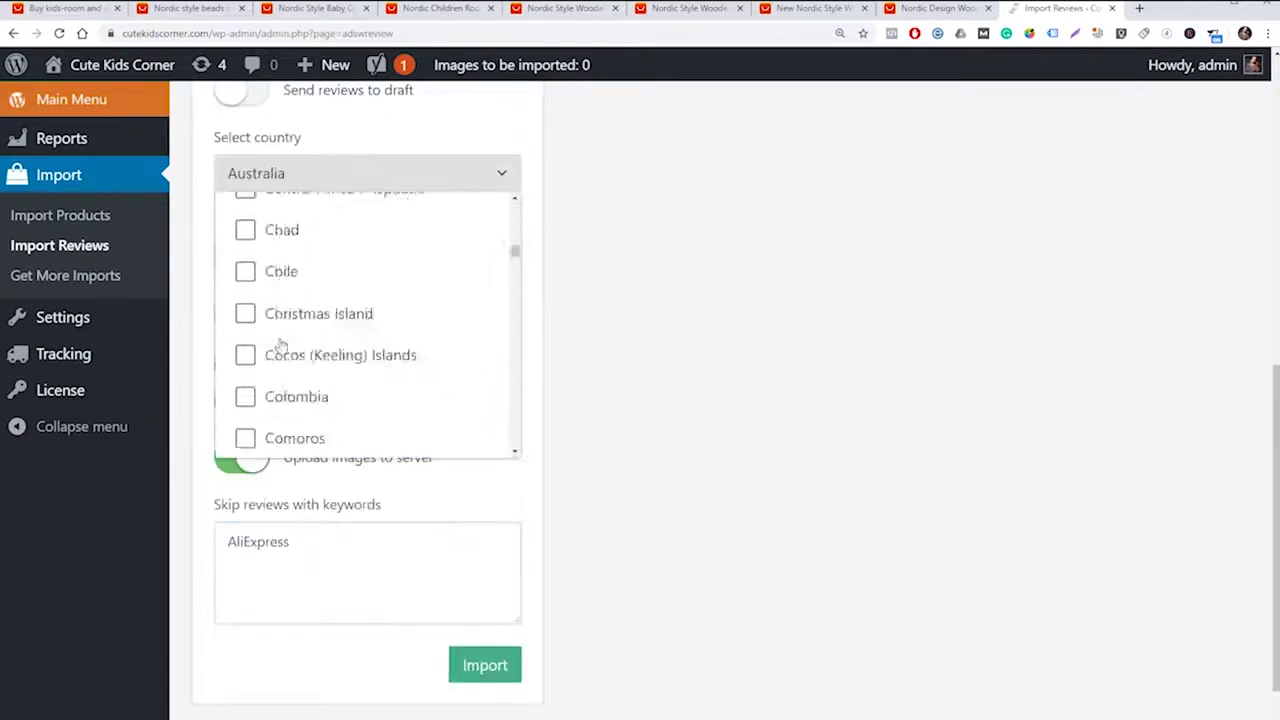
click(485, 664)
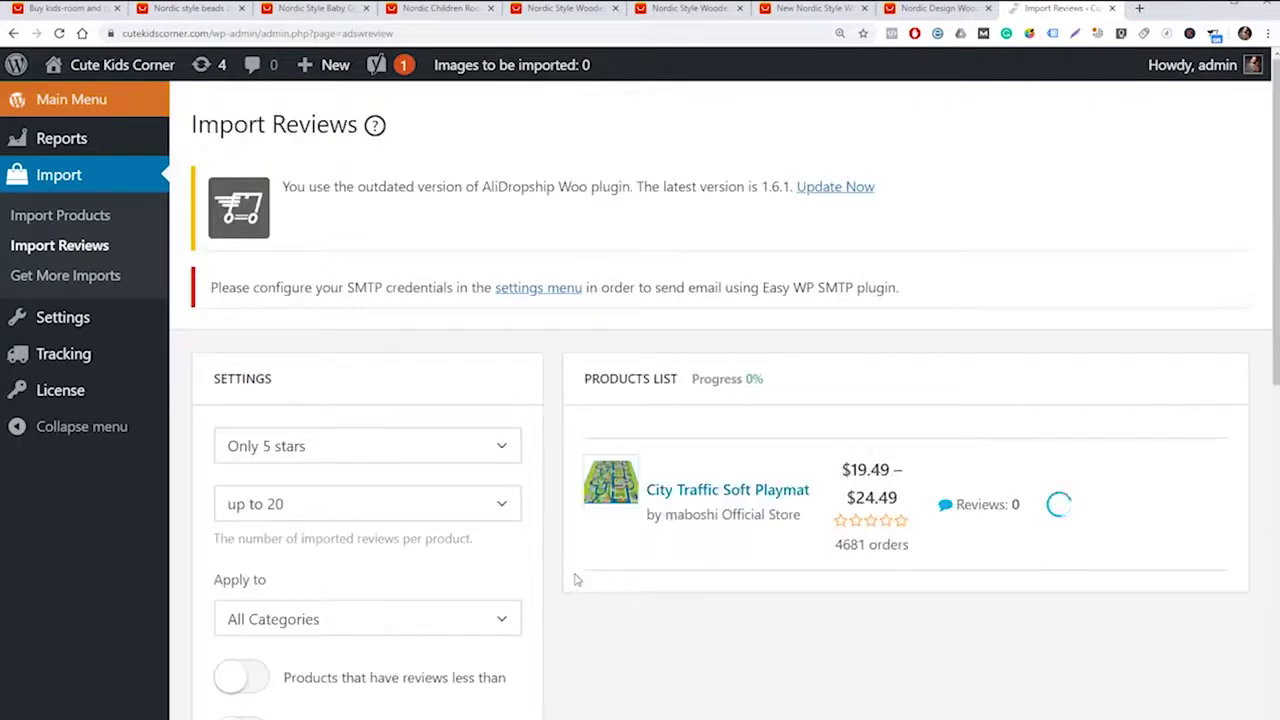
Step: Open the Nordic Style Wooden Frame product's edit page and scroll to its reviews
scroll(893, 530, down, 2)
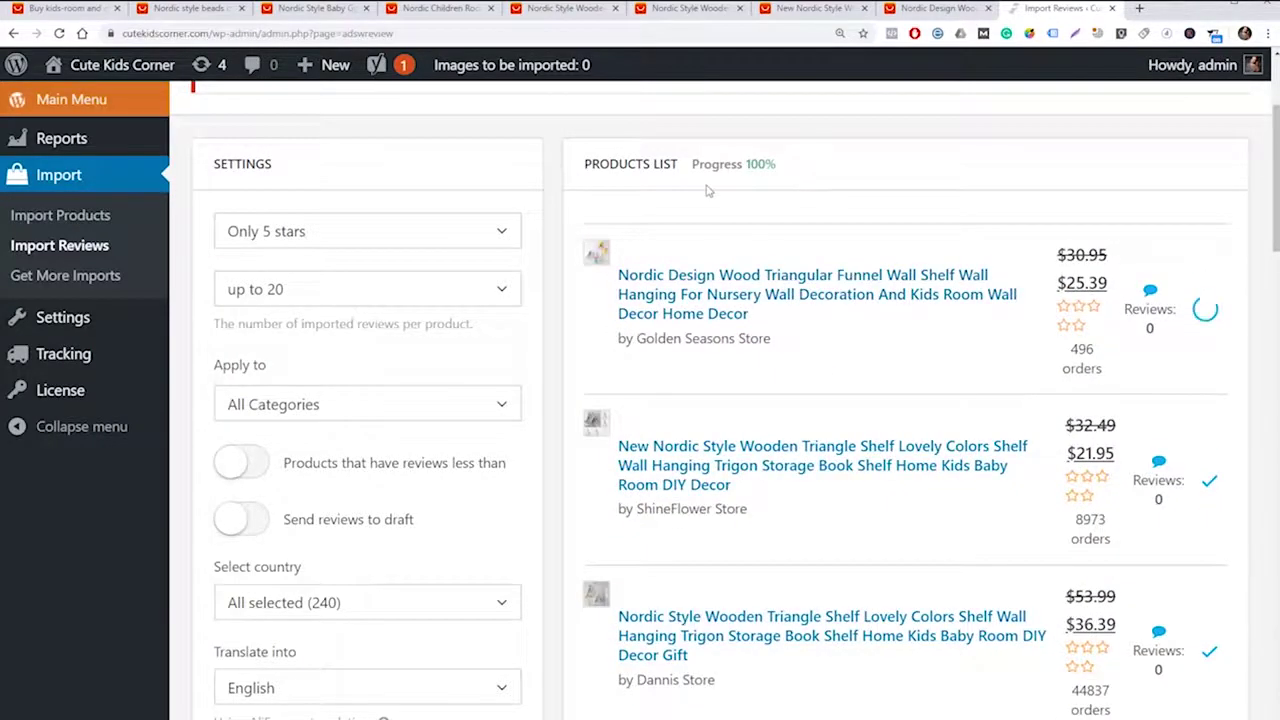
scroll(707, 193, down, 9)
ctrl+click(742, 470)
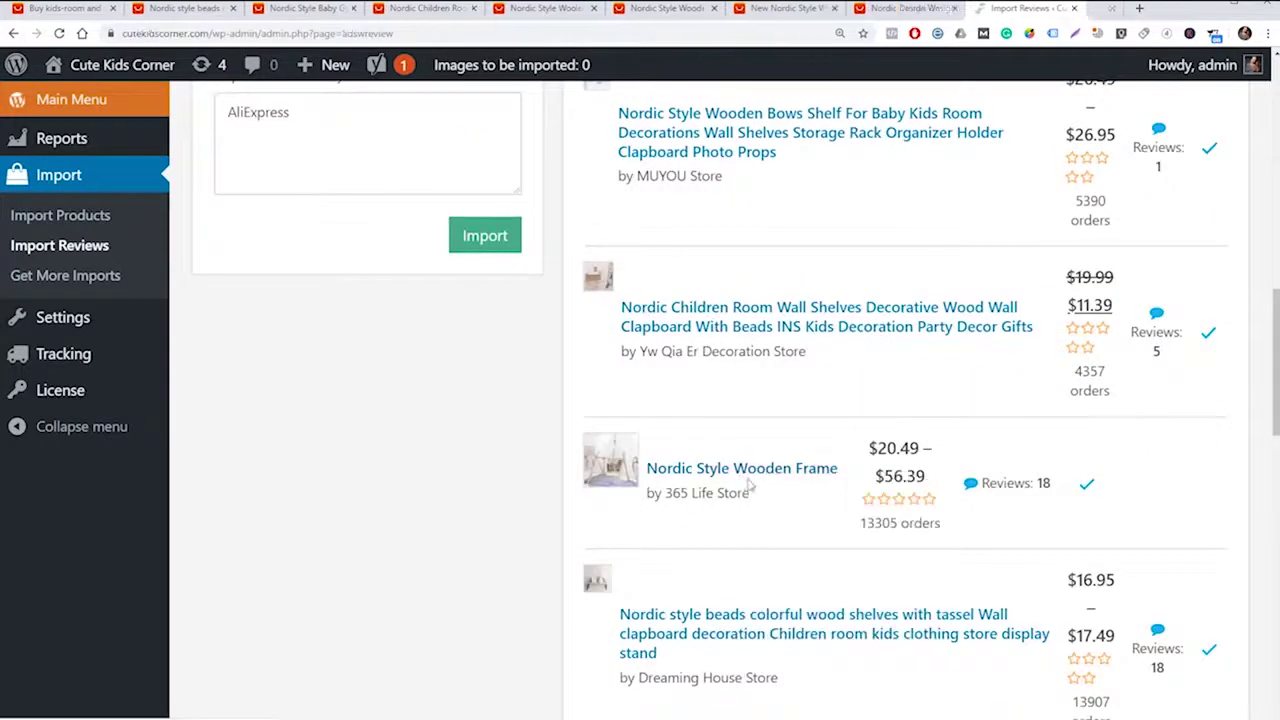
click(1043, 12)
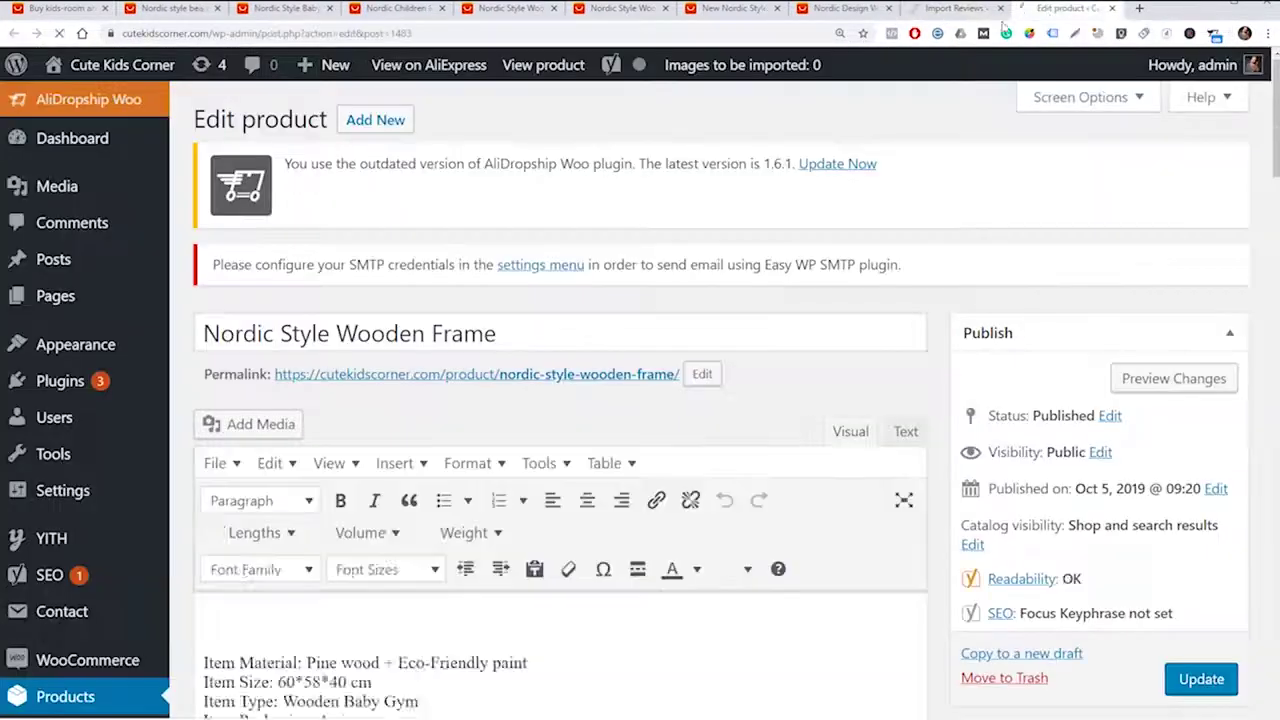
scroll(563, 331, down, 20)
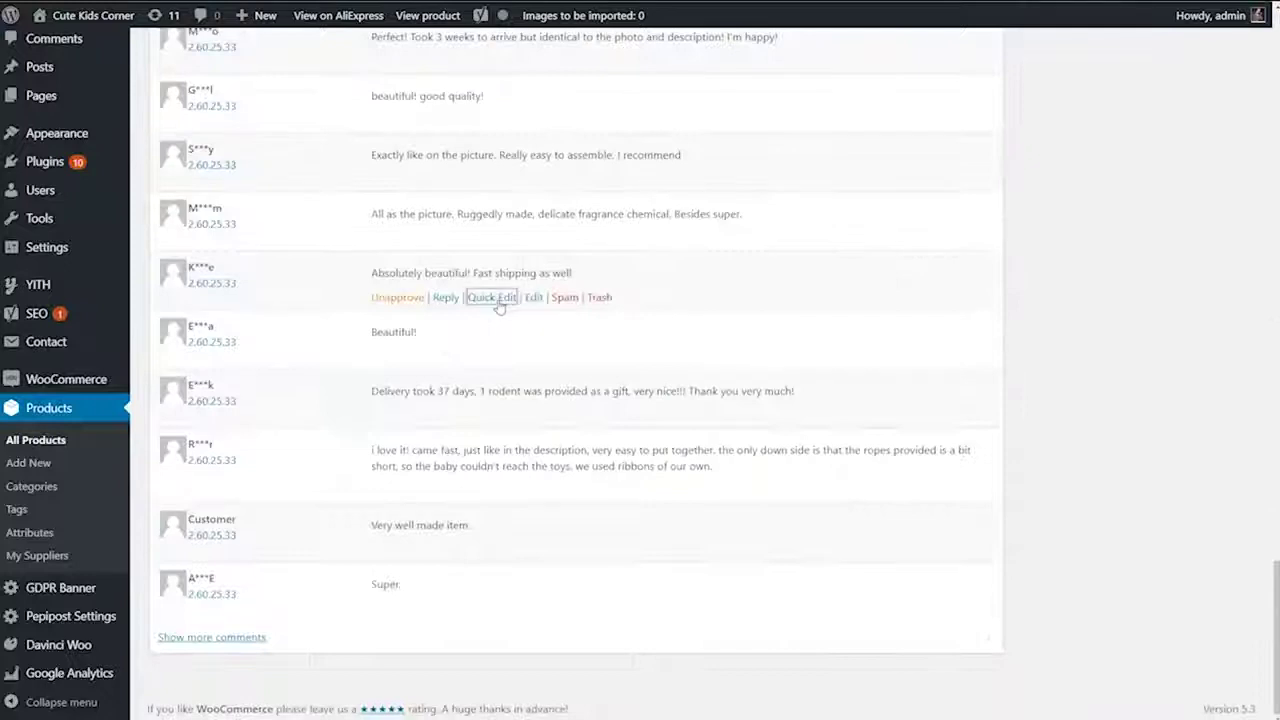
Step: Correct the fast-shipping and 37-day delivery reviews, replacing 'rodent' with 'item', and save
click(492, 297)
text(!)
click(214, 460)
click(533, 416)
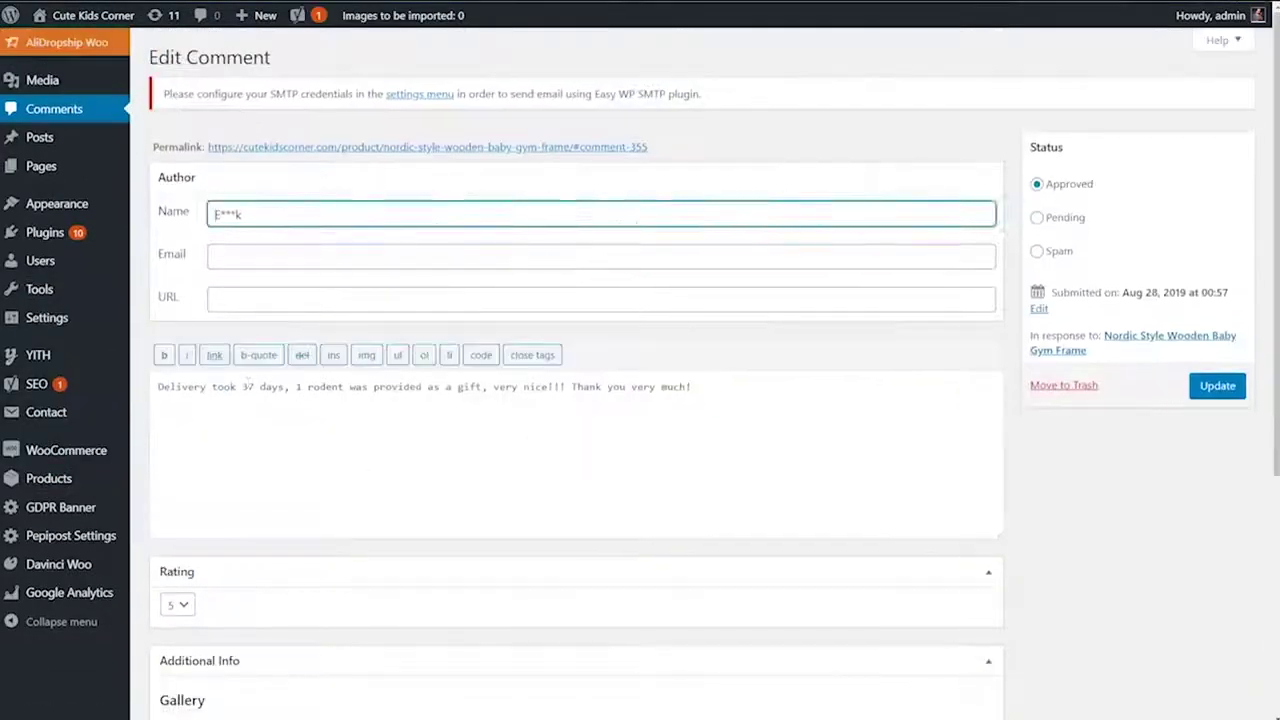
click(557, 386)
key(BackSpace)
key(BackSpace)
text(item)
click(1217, 385)
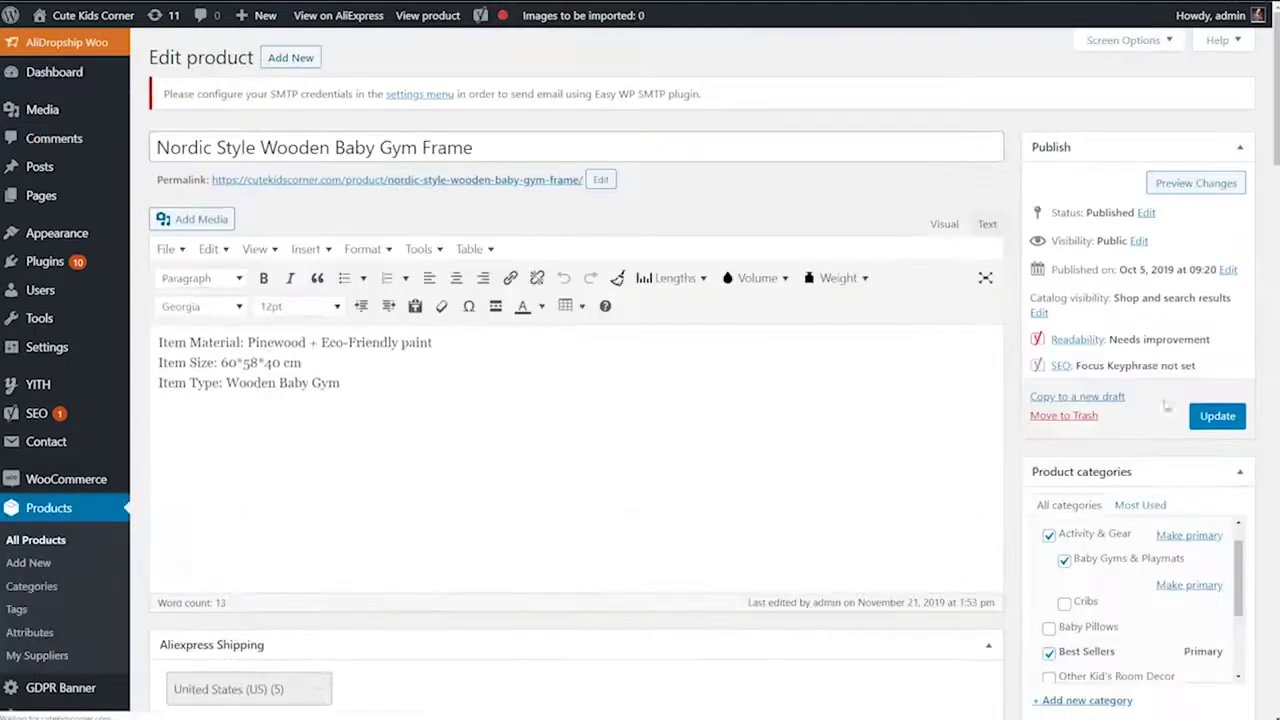
Step: View the corrected reviews on the product's public page
click(400, 180)
scroll(513, 393, down, 10)
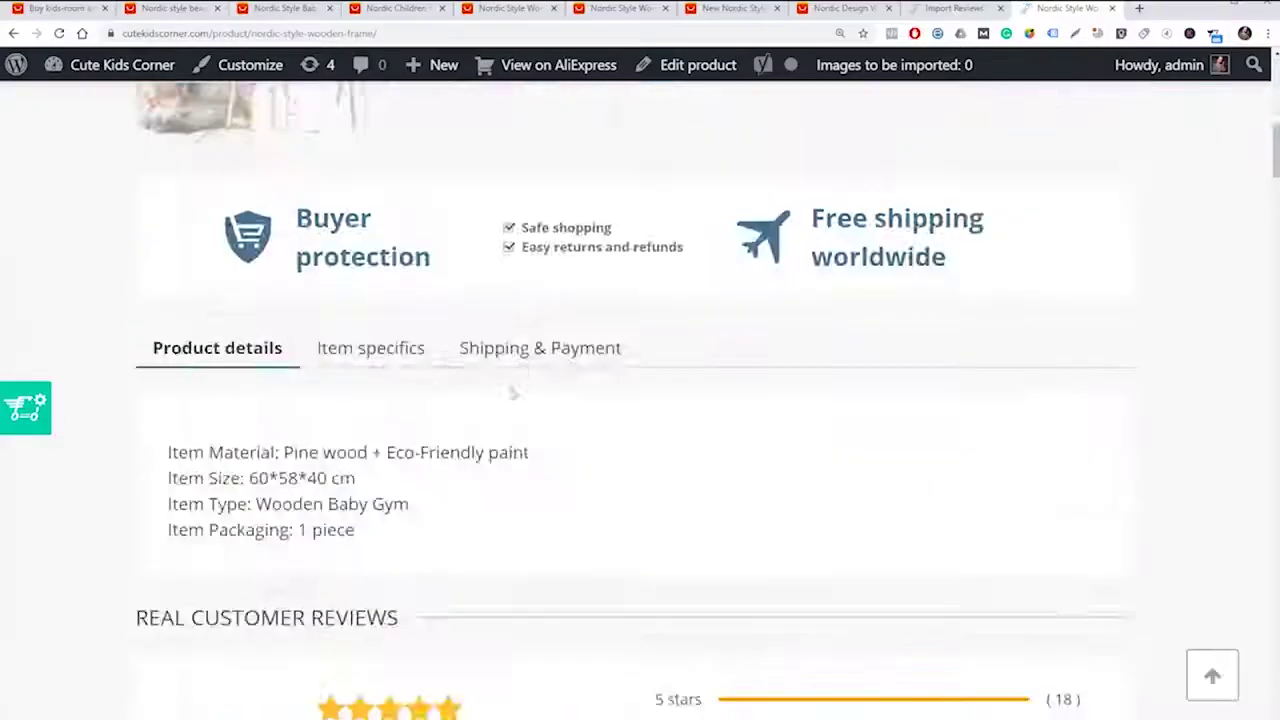
scroll(357, 486, down, 10)
scroll(357, 486, down, 5)
scroll(347, 471, down, 15)
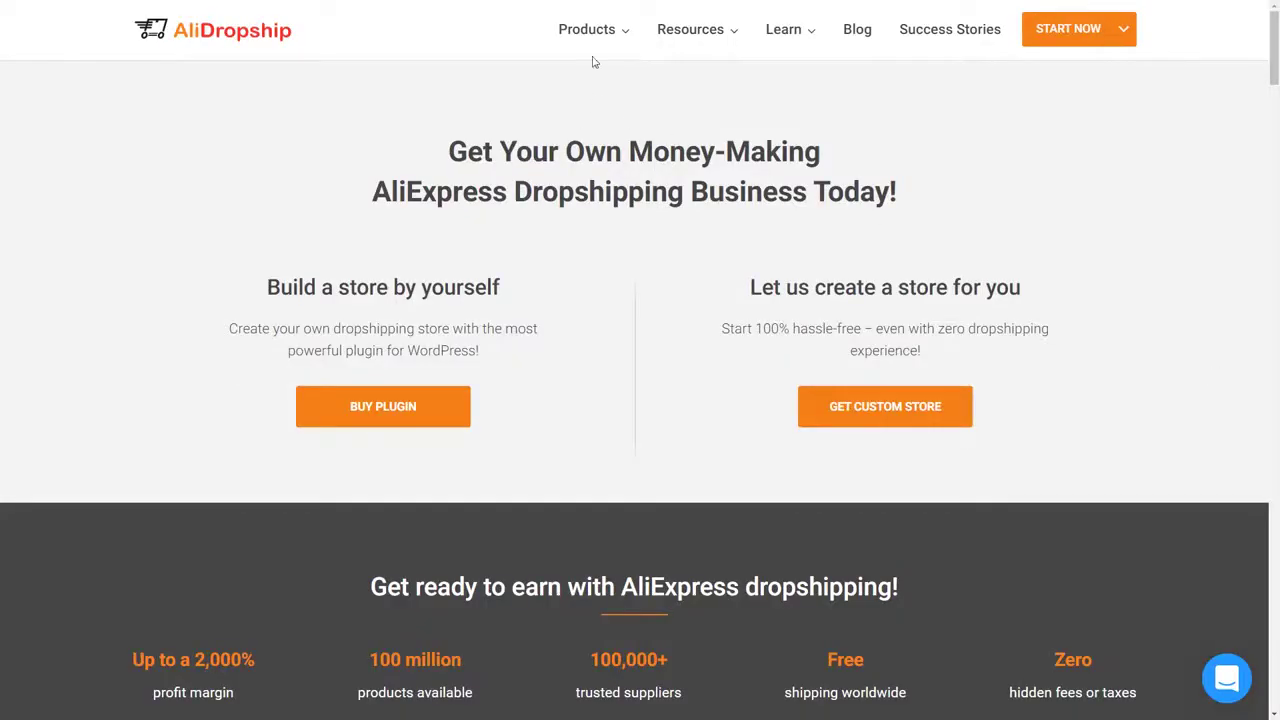
Step: Browse the AliDropship add-ons catalogue down to the AliShipping add-on
mouse_move(590, 35)
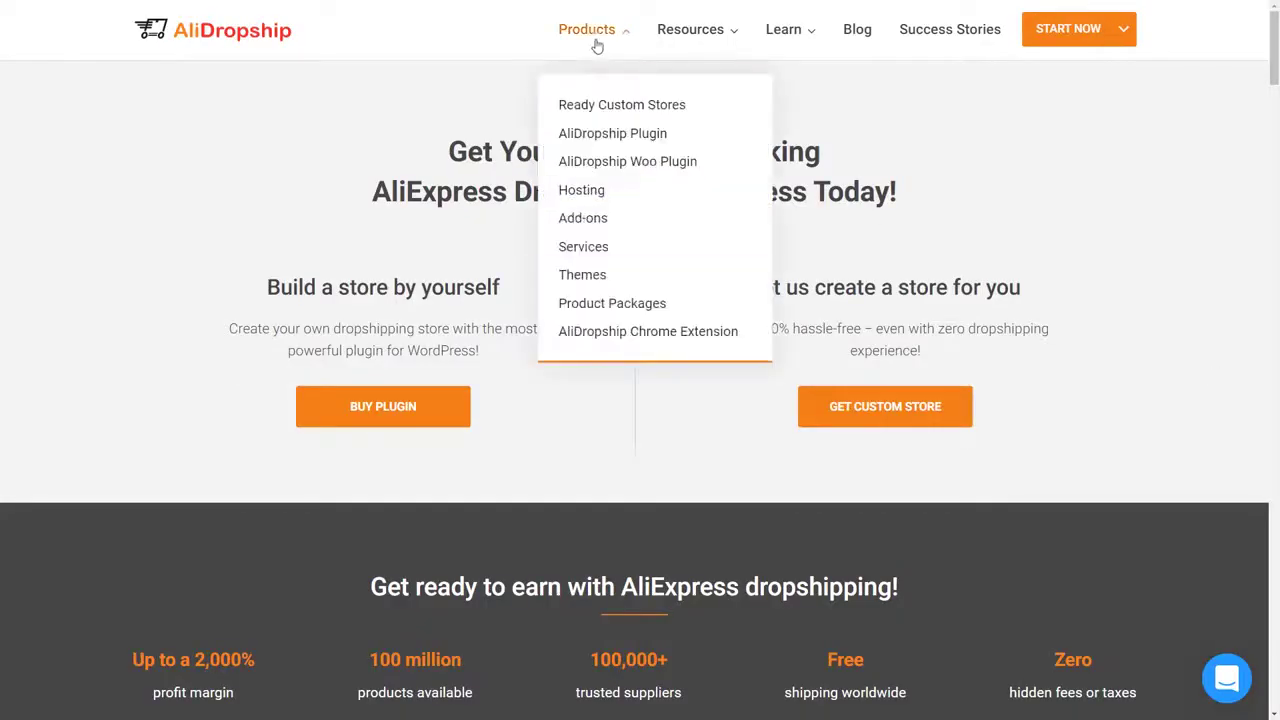
click(593, 217)
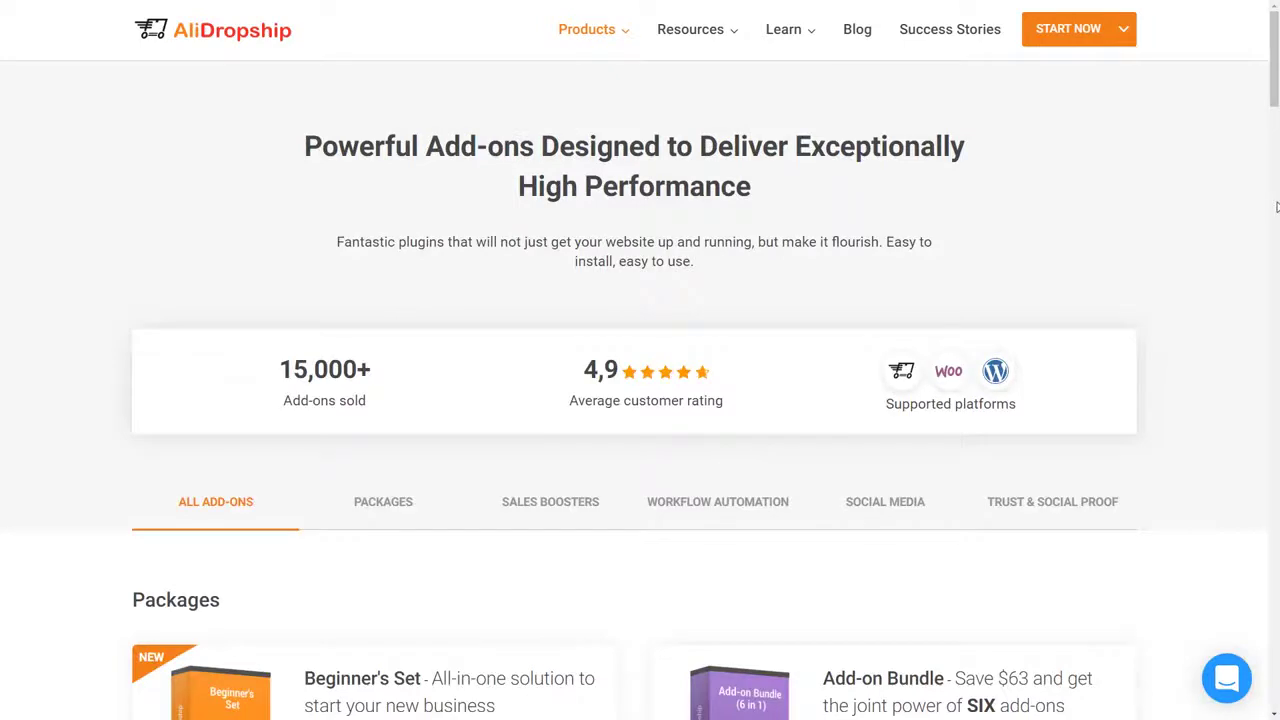
scroll(1276, 207, down, 4)
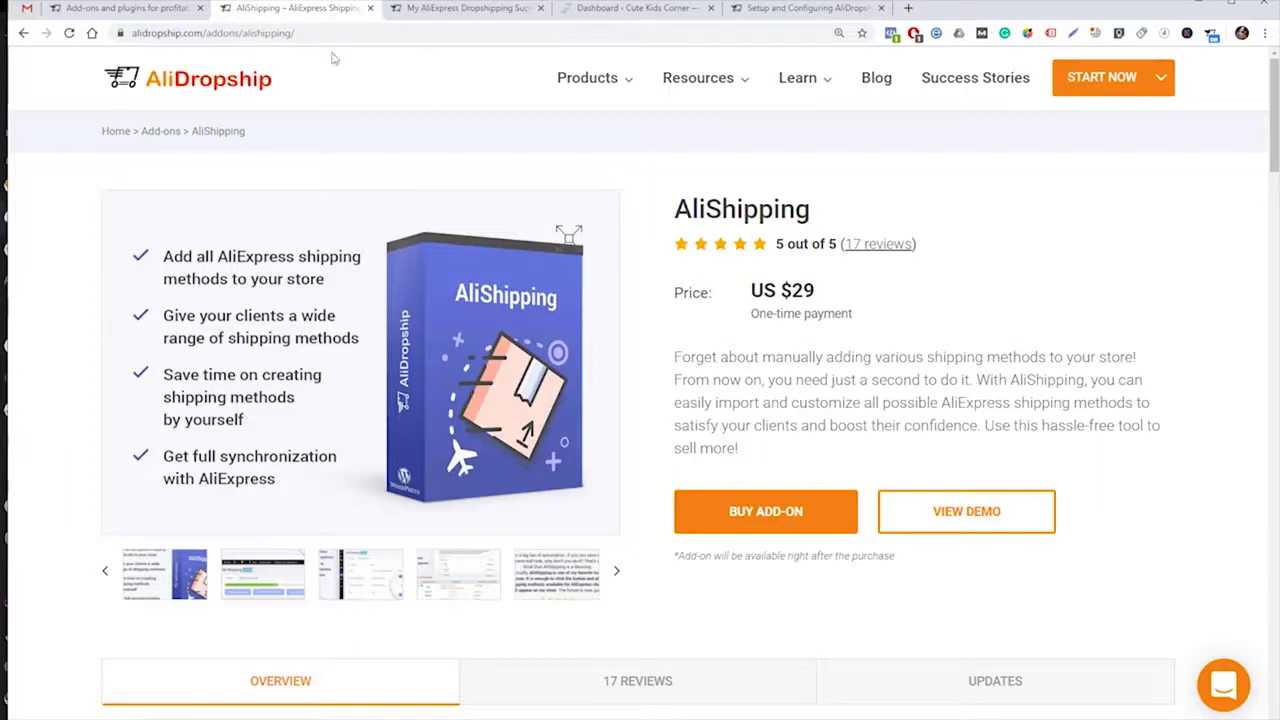
scroll(780, 317, down, 12)
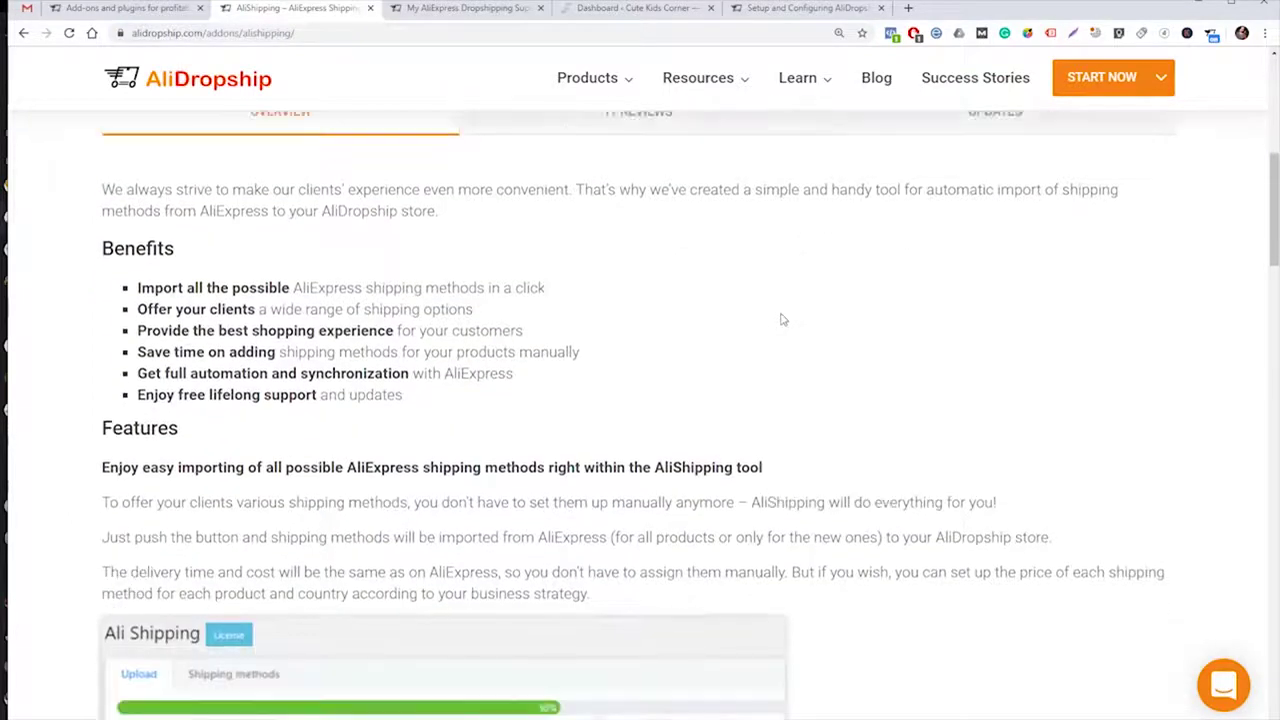
scroll(783, 315, down, 5)
scroll(783, 315, up, 20)
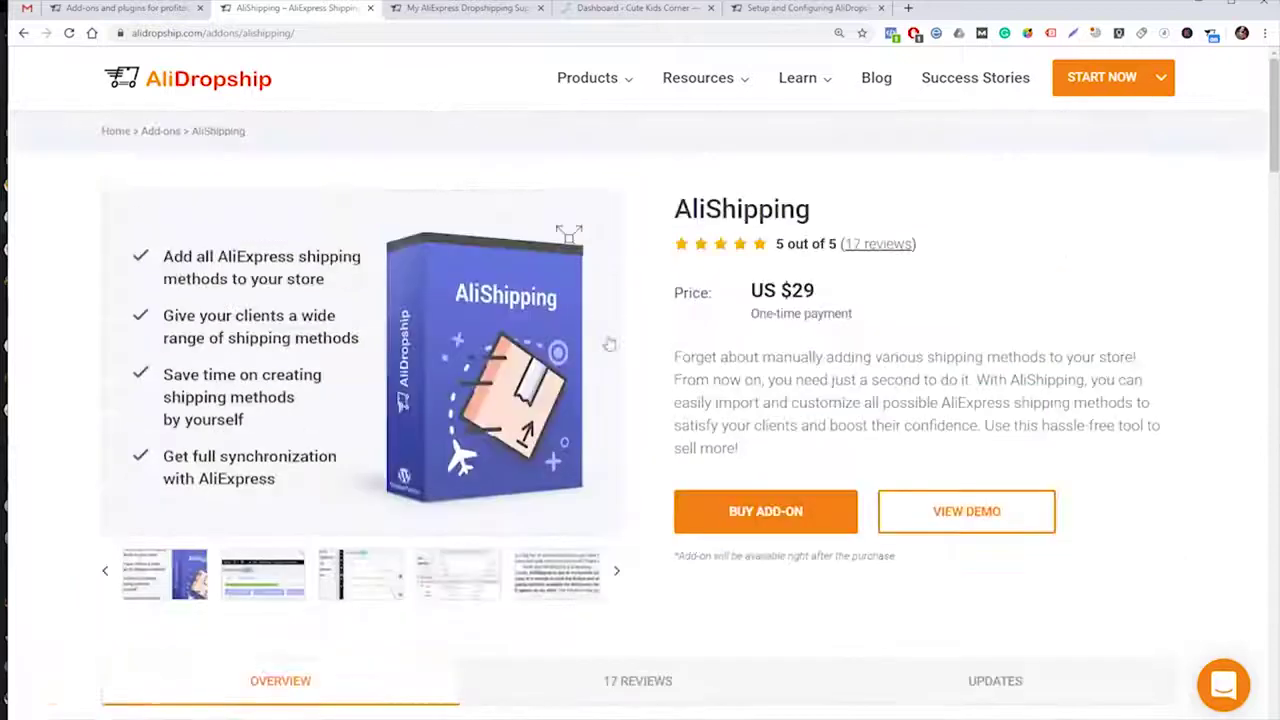
Step: Flip through the AliShipping preview images and buy the add-on for US $29
click(345, 585)
click(365, 583)
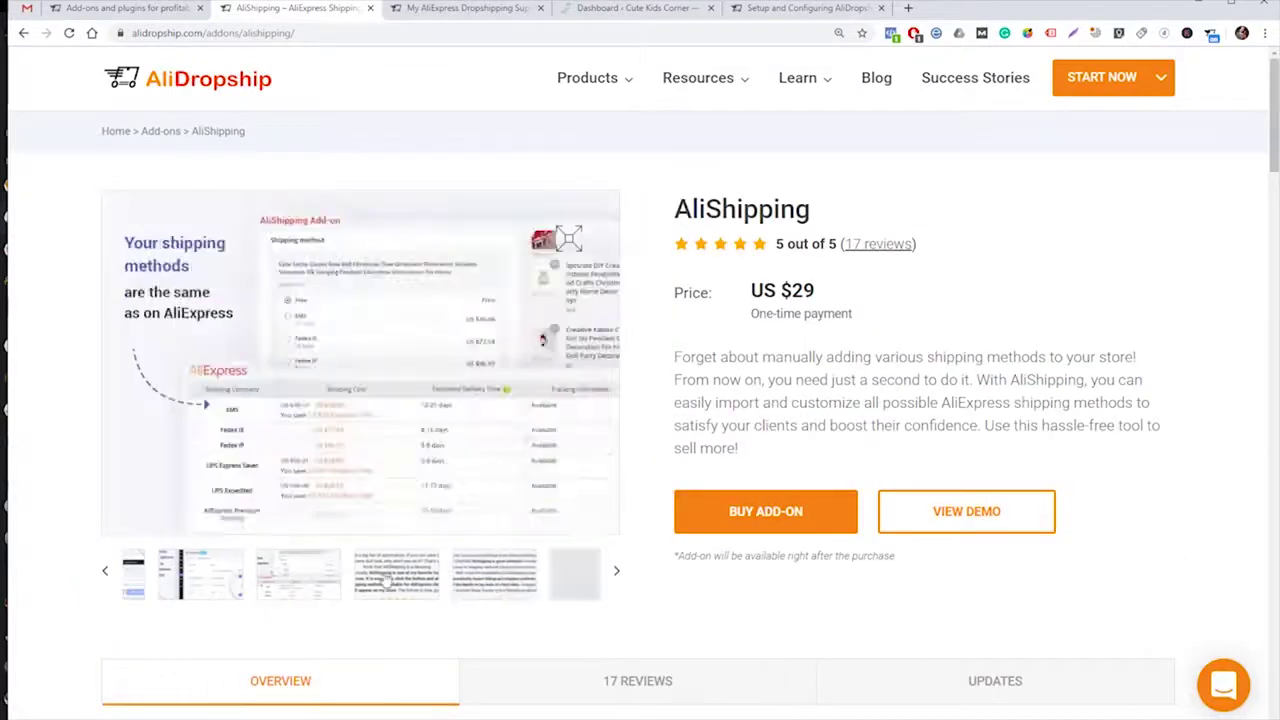
click(386, 581)
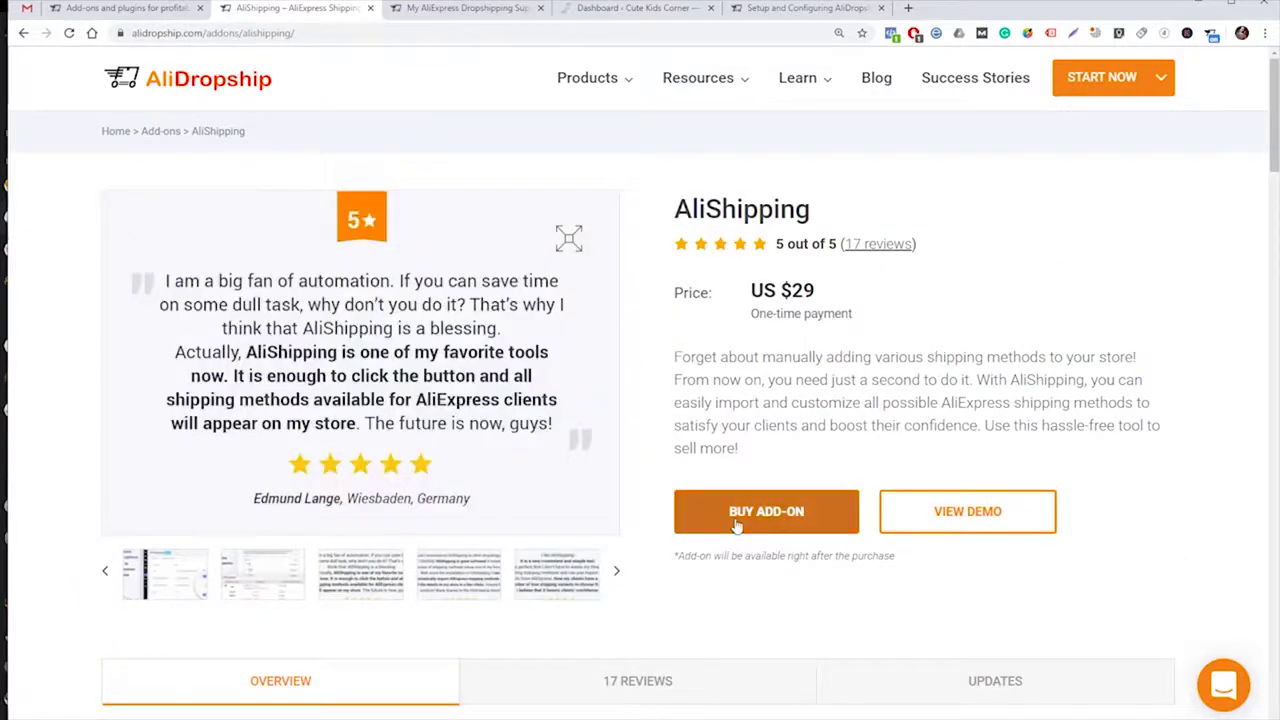
click(765, 511)
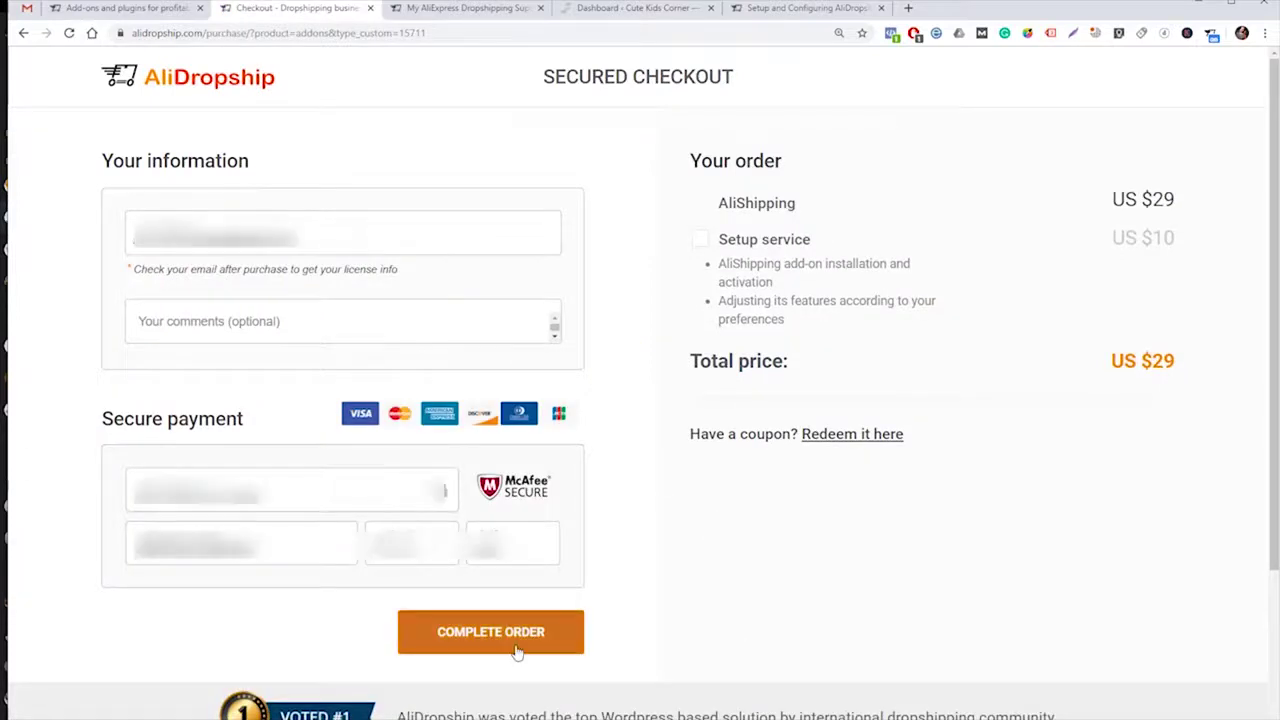
Step: Place the AliShipping order and copy its license key from the confirmation email
click(517, 652)
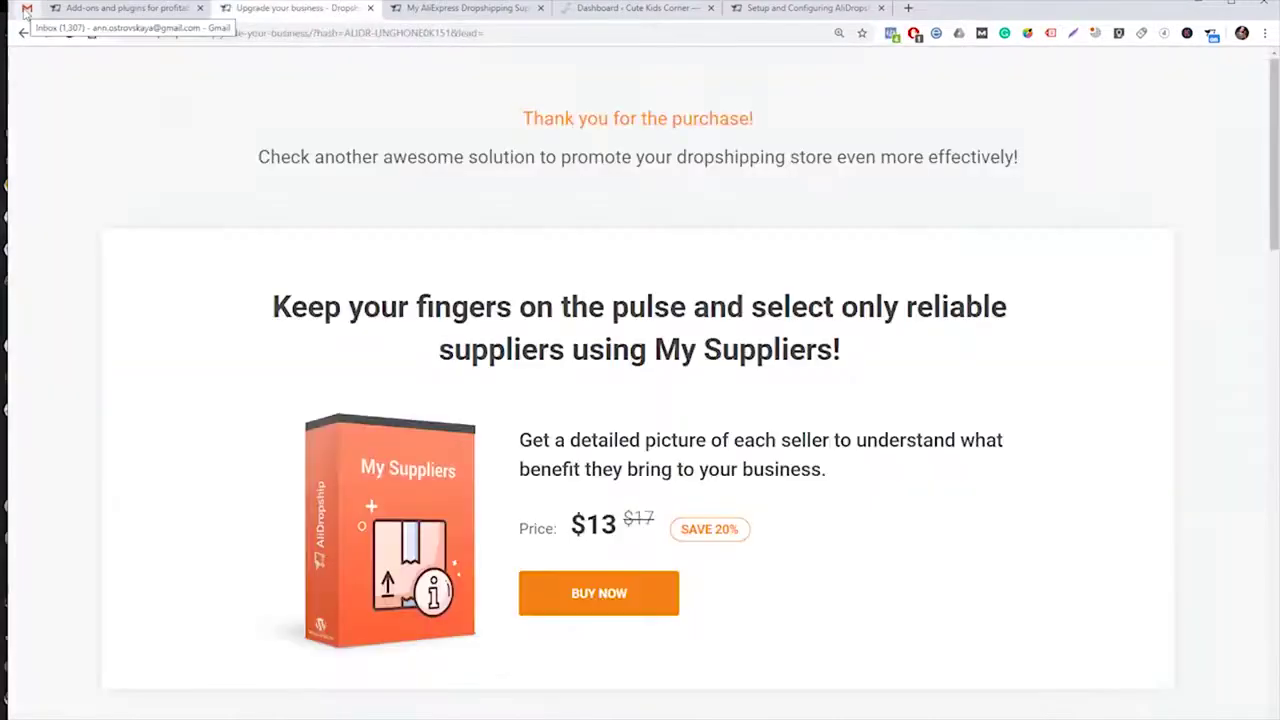
click(27, 8)
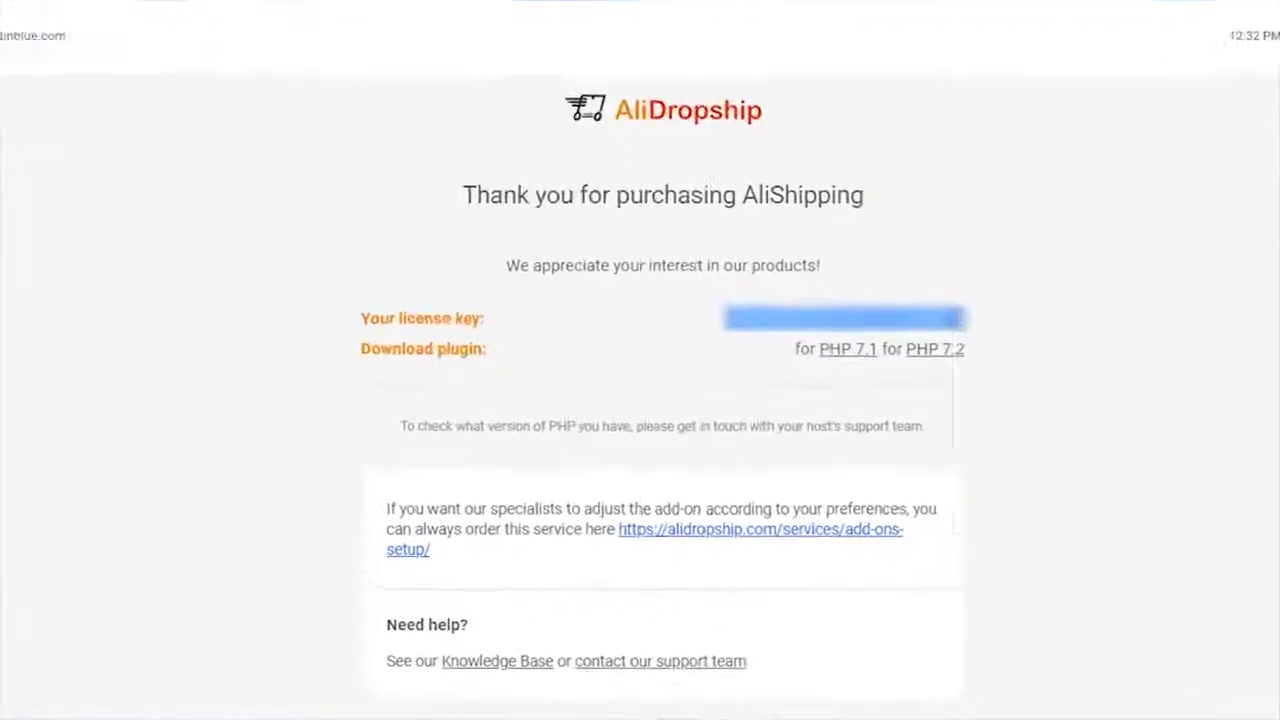
right_click(960, 318)
click(1000, 266)
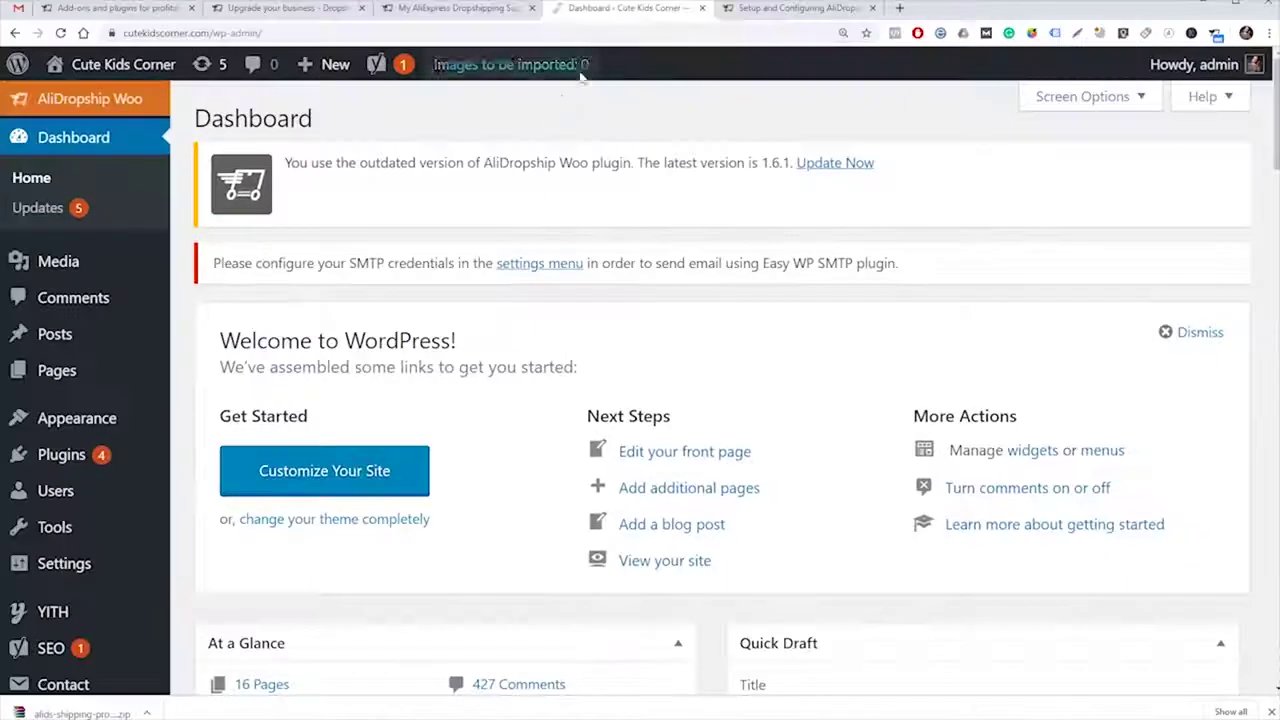
Step: Upload alids-shipping-products_ion72.zip as a new plugin, install it and activate it
mouse_move(64, 460)
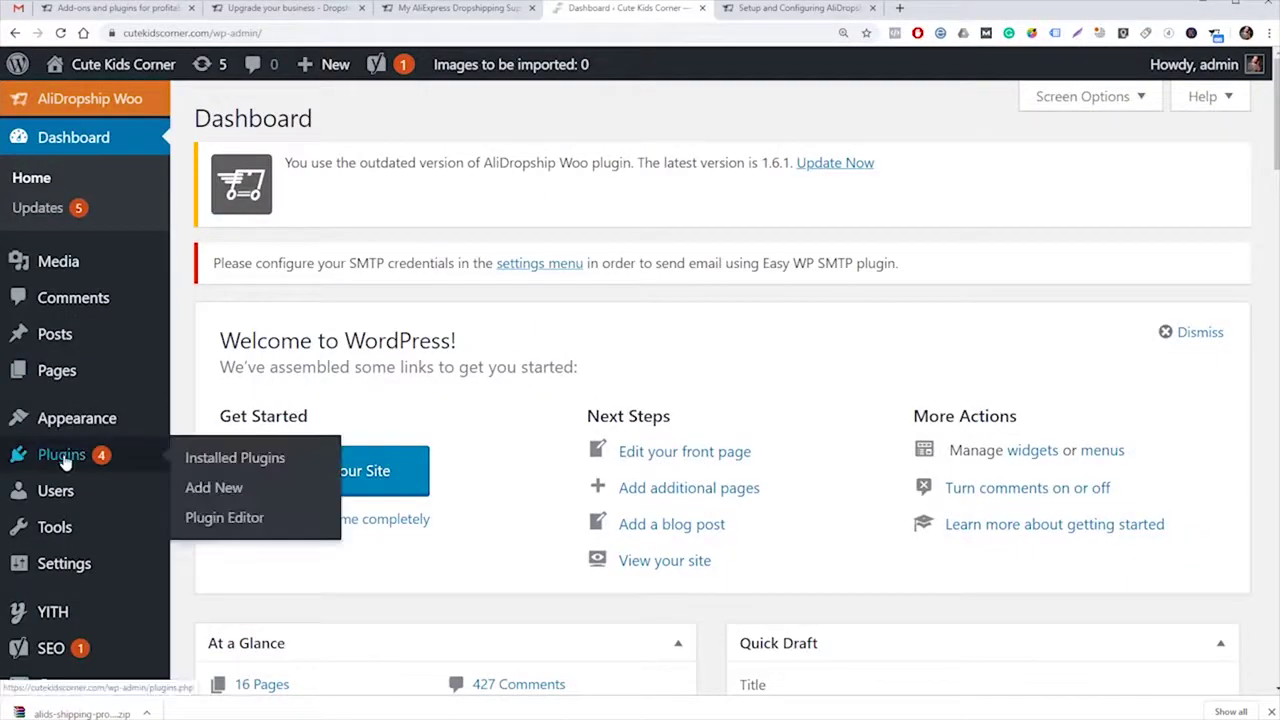
click(192, 490)
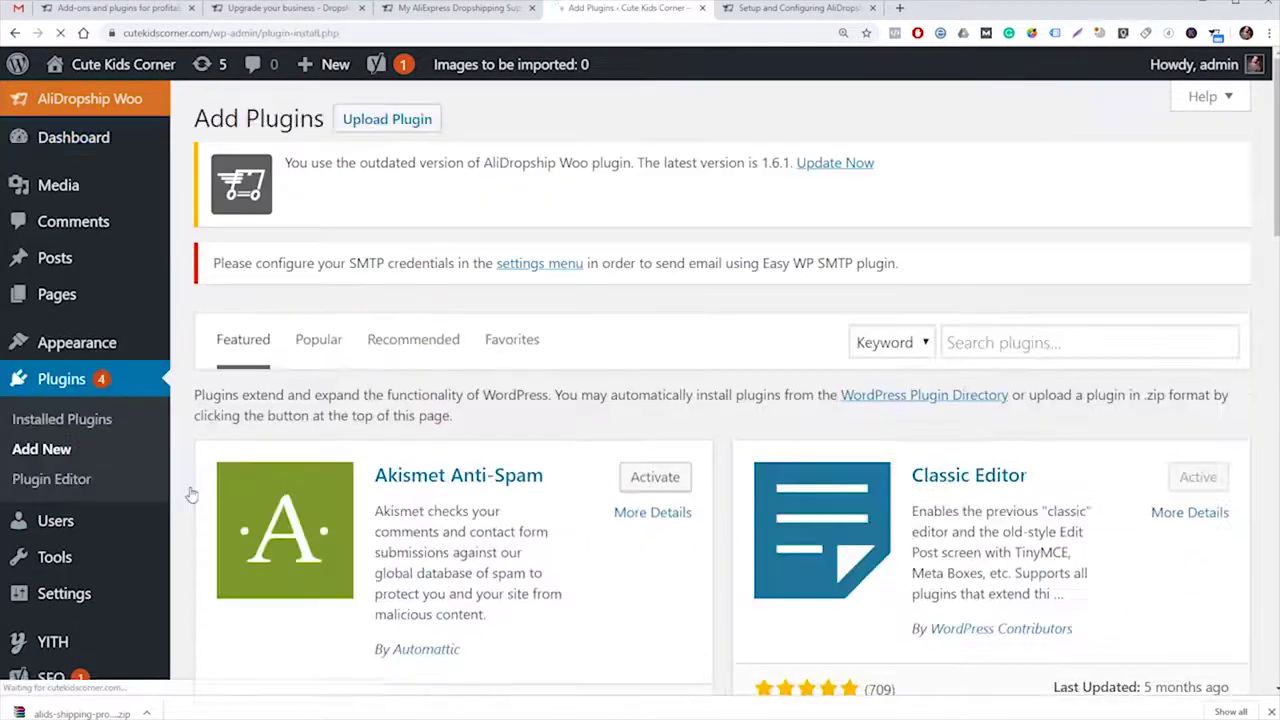
click(380, 131)
drag(80, 713, 680, 473)
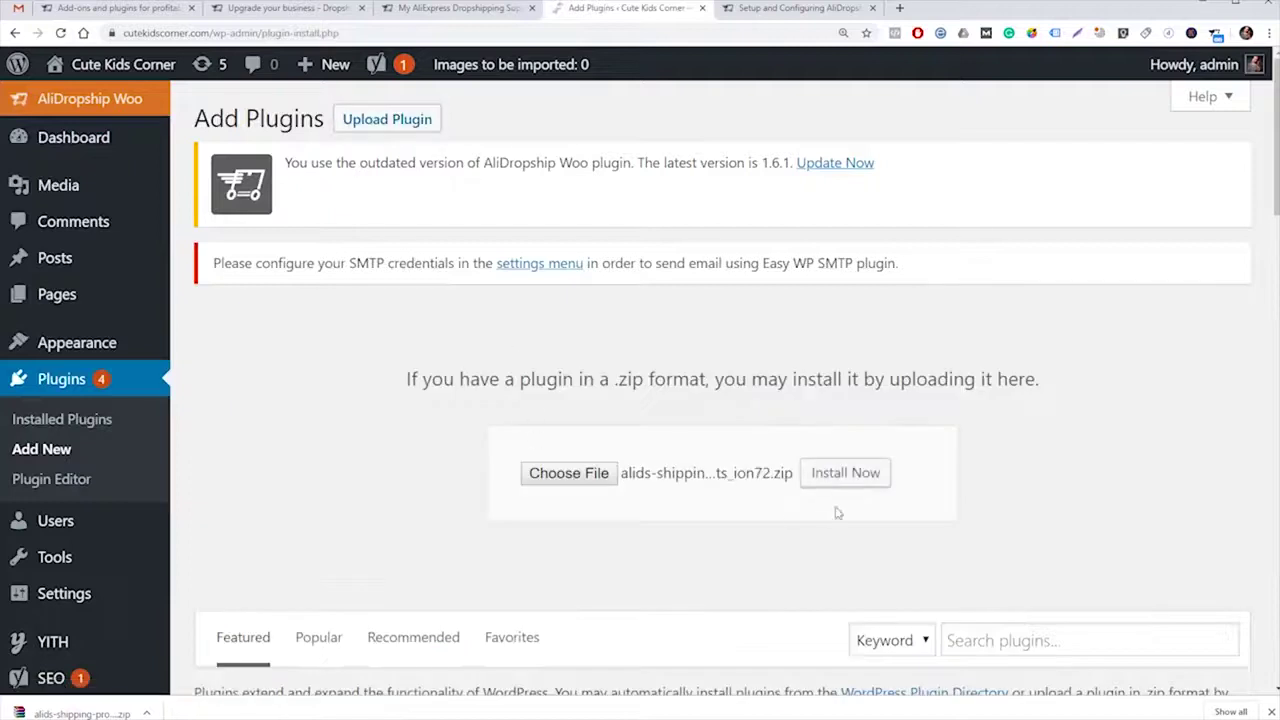
click(839, 480)
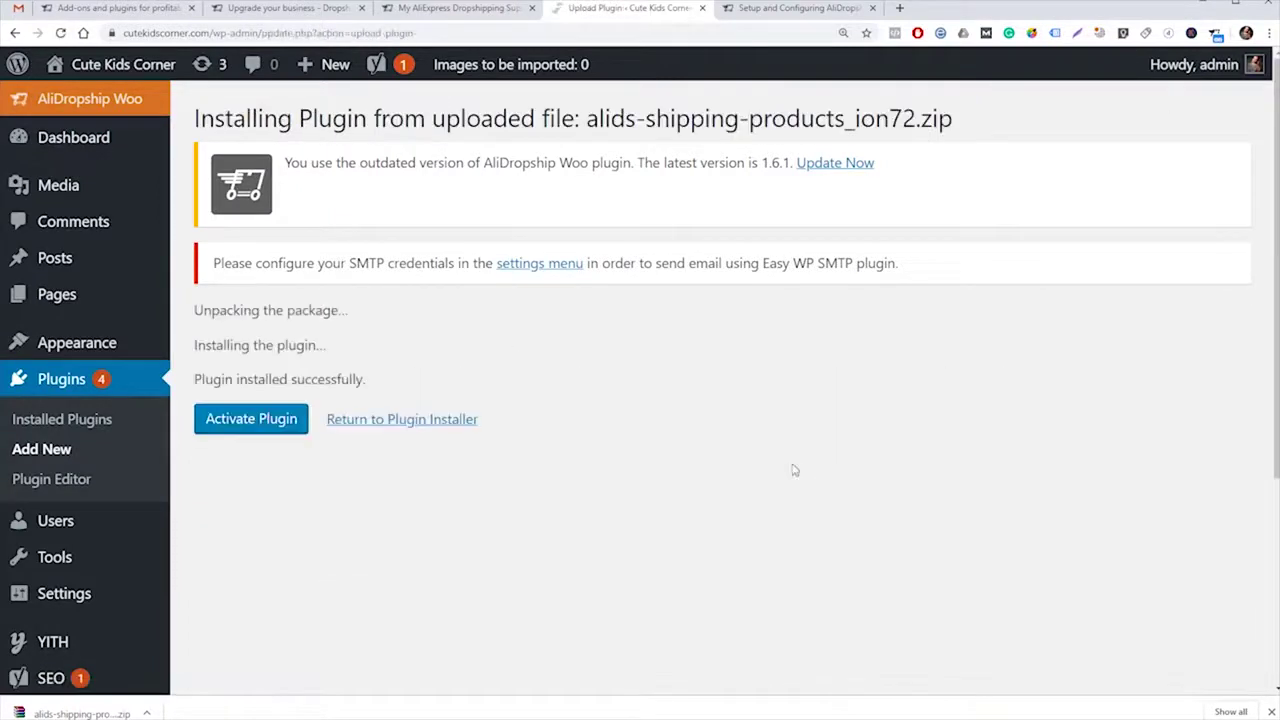
click(264, 421)
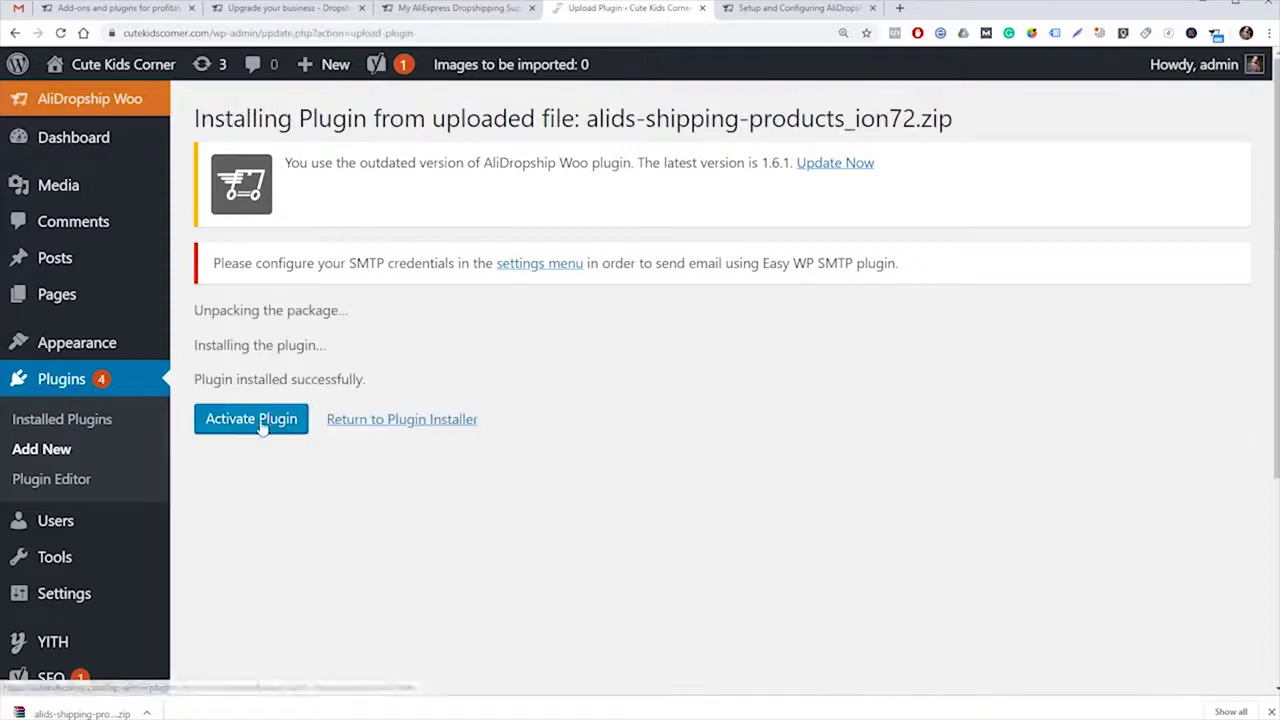
scroll(113, 107, down, 10)
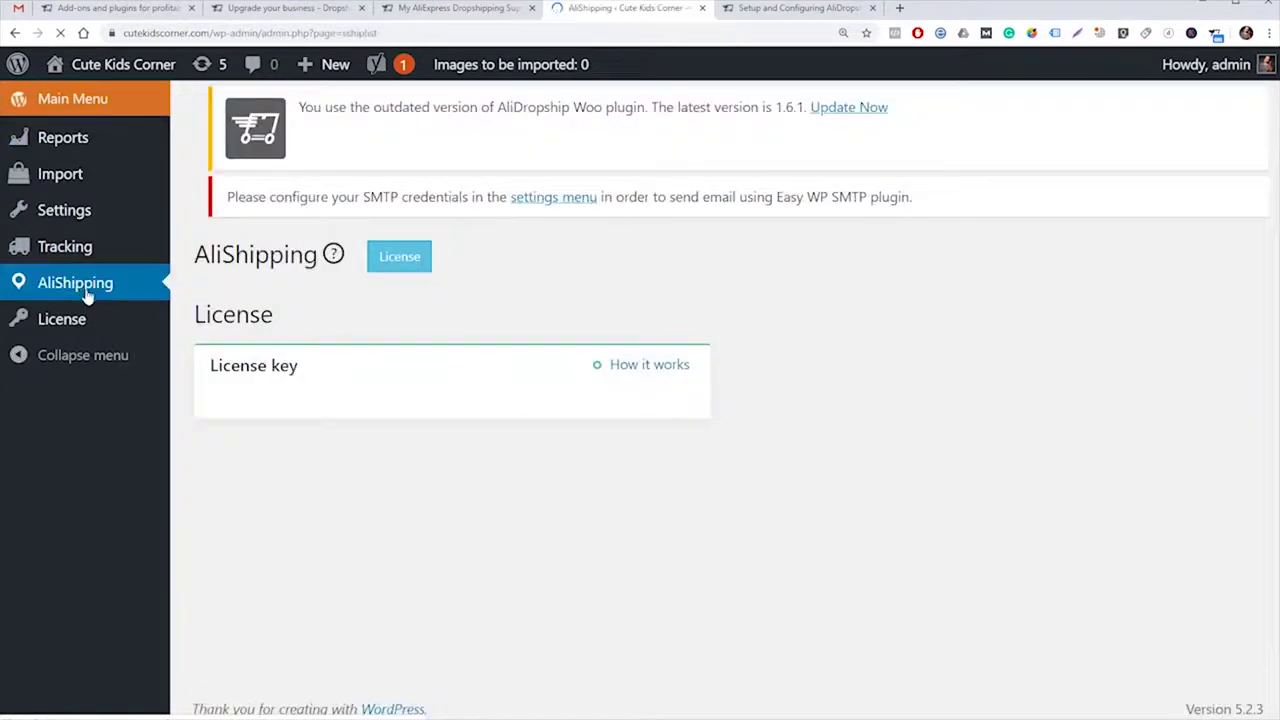
Step: Activate the AliShipping license with the pasted key and add its shipping methods to all products
click(300, 463)
key(ctrl+v)
click(646, 534)
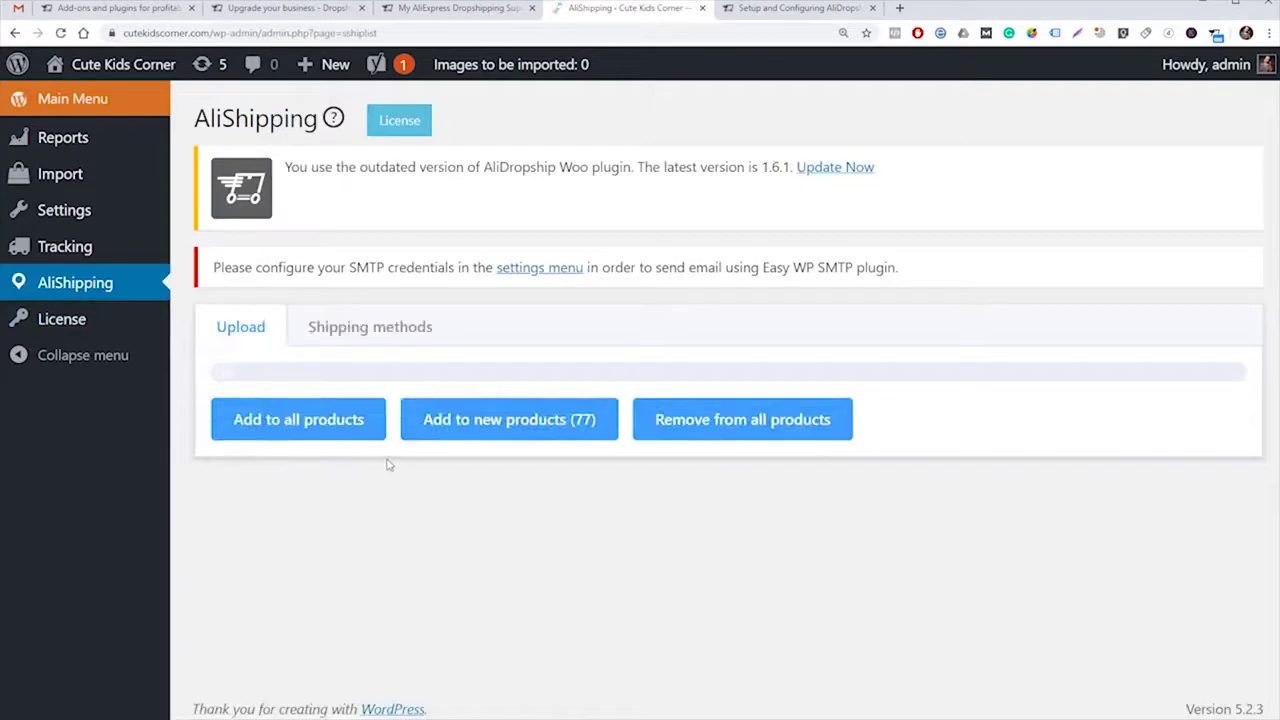
click(361, 424)
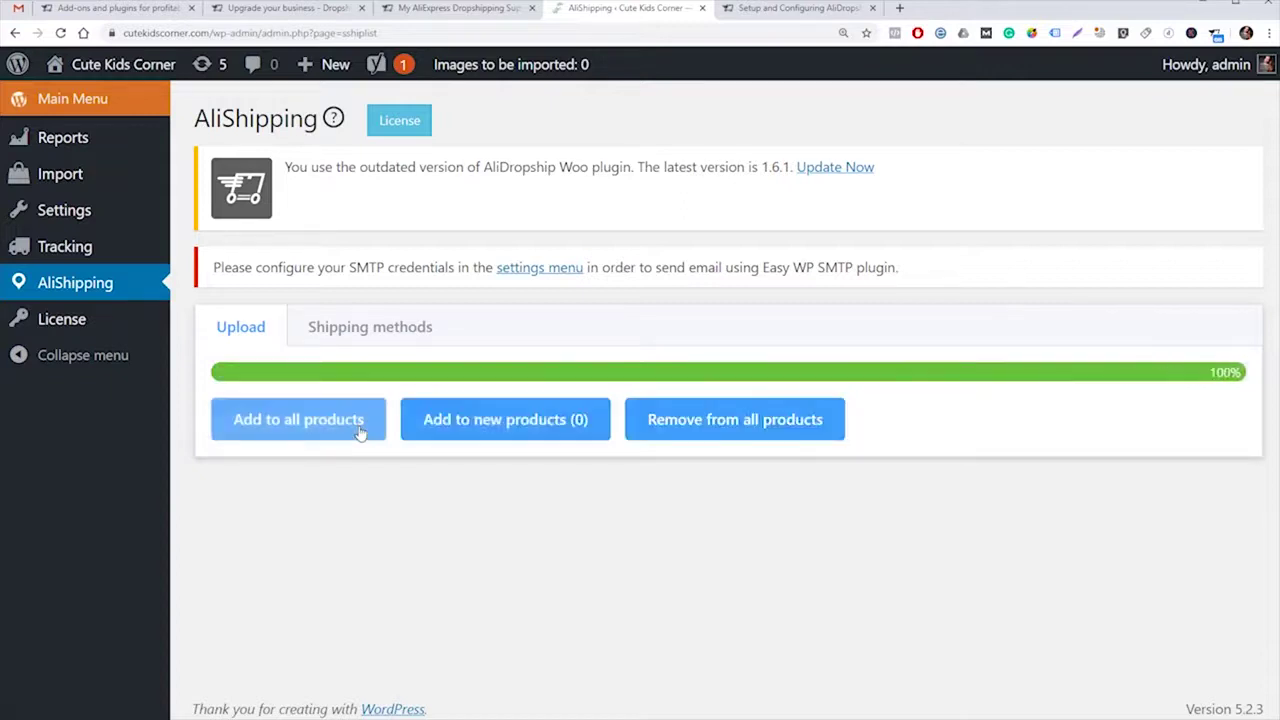
Step: Shorten the first shipping method names to Standard Shipping, Premium Shipping and Air Mail
click(373, 333)
scroll(660, 430, down, 1)
drag(655, 432, 563, 431)
key(BackSpace)
click(1005, 430)
drag(652, 500, 566, 500)
key(BackSpace)
key(Return)
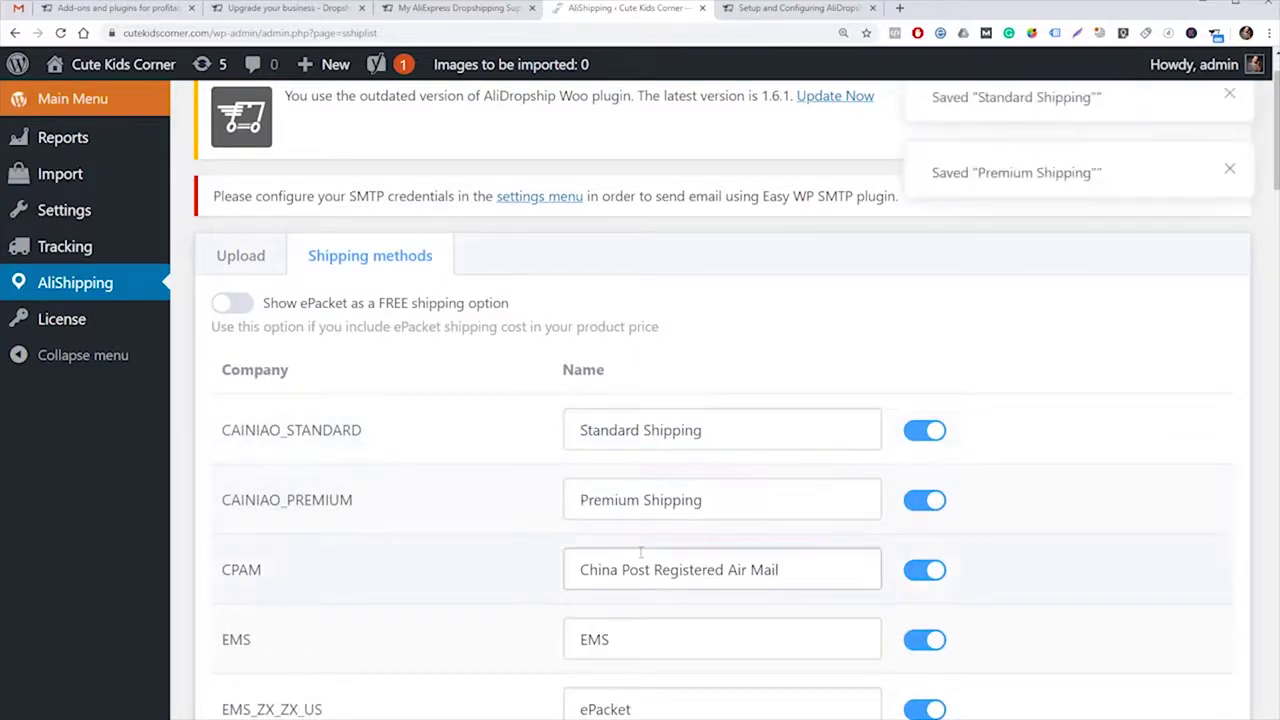
drag(727, 570, 566, 570)
key(BackSpace)
key(Return)
scroll(650, 560, down, 4)
Step: Rename methods to Direct and Free Shipping, and strip the Cainiao and China Post prefixes
key(BackSpace)
drag(653, 489, 566, 480)
double_click(594, 560)
text(Free Shipping)
scroll(700, 450, down, 3)
key(BackSpace)
click(1014, 486)
drag(652, 603, 566, 603)
key(BackSpace)
key(Return)
drag(653, 535, 566, 535)
key(BackSpace)
scroll(700, 450, down, 3)
Step: Strip the Cainiao, Yanwen, Hongkong and other carrier prefixes from the remaining method names
drag(628, 320, 566, 320)
key(BackSpace)
drag(628, 457, 566, 457)
key(BackSpace)
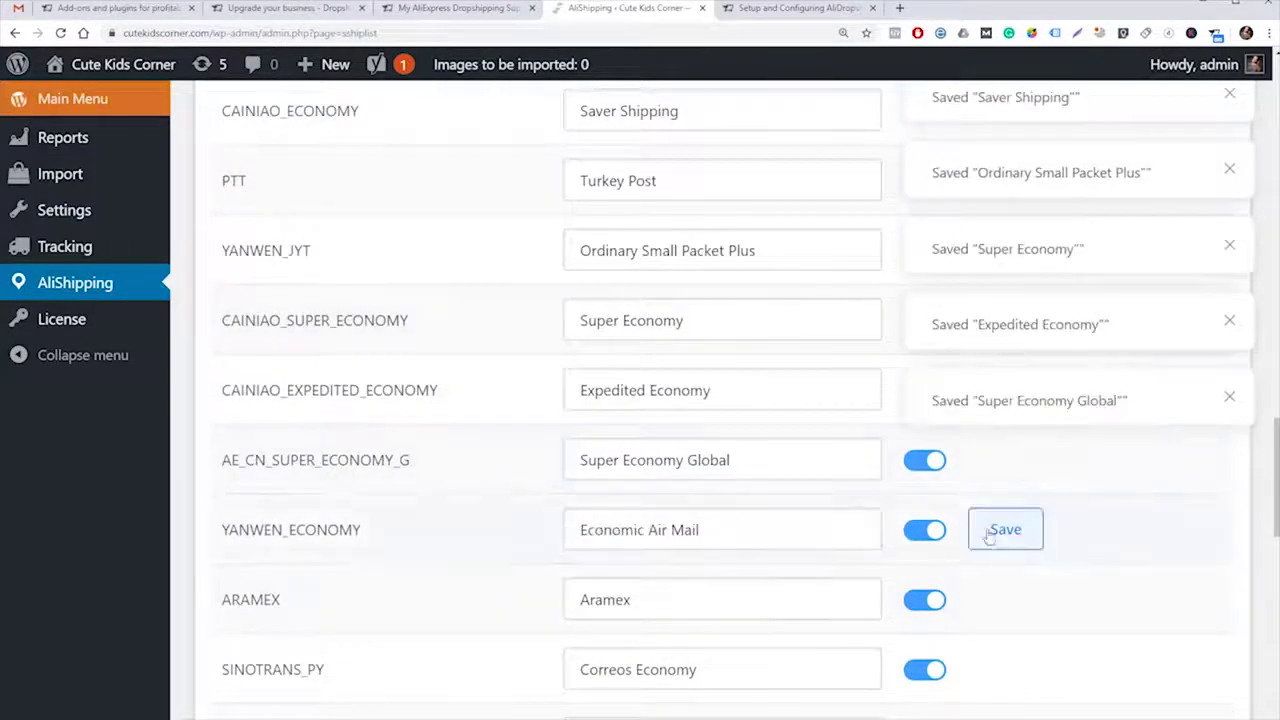
scroll(700, 450, down, 2)
drag(628, 663, 566, 663)
key(BackSpace)
scroll(700, 450, down, 3)
key(BackSpace)
drag(622, 511, 566, 510)
scroll(700, 450, down, 4)
key(BackSpace)
scroll(960, 425, up, 15)
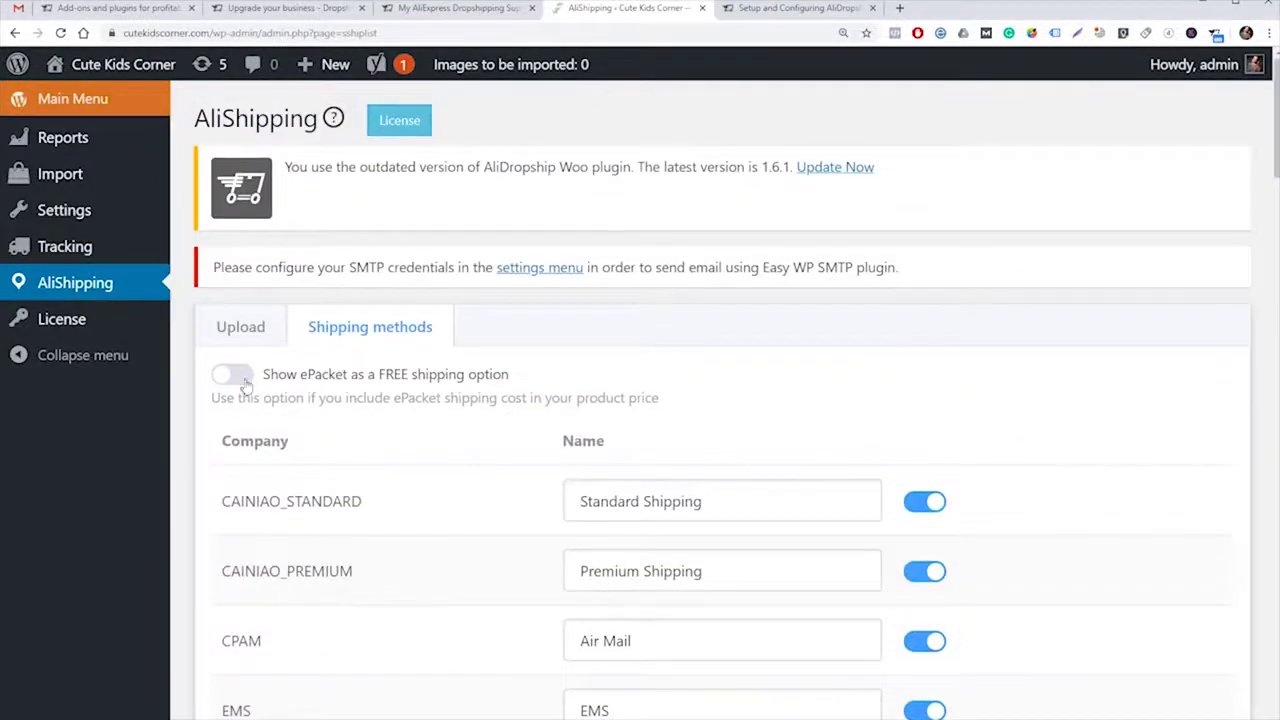
Step: Offer ePacket as free shipping and disable the Sellers Shipping Method
click(238, 377)
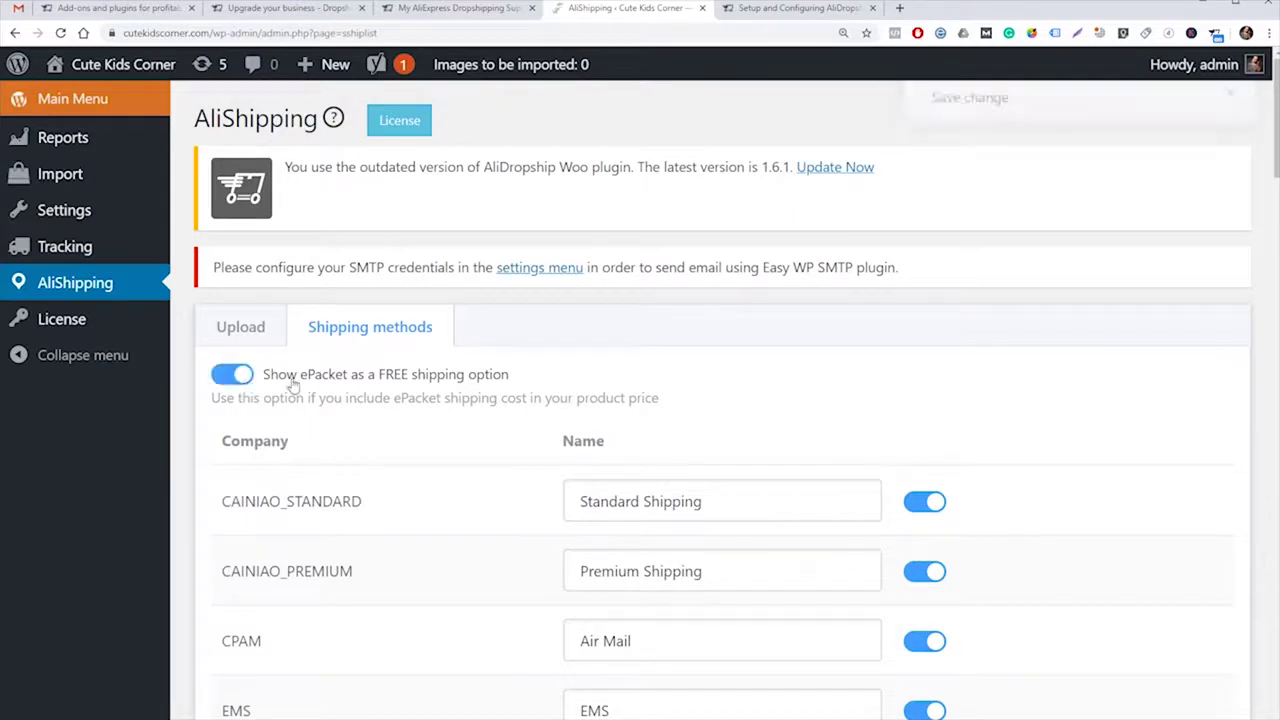
scroll(820, 490, down, 5)
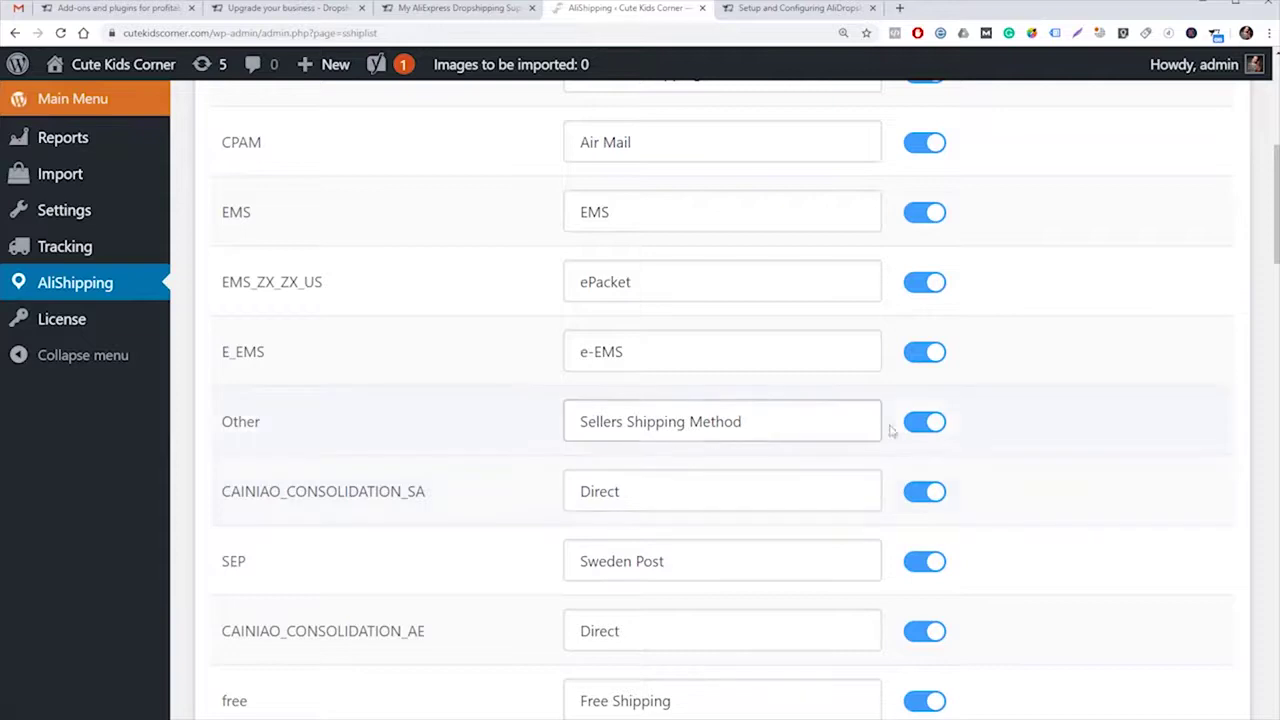
click(922, 422)
click(991, 428)
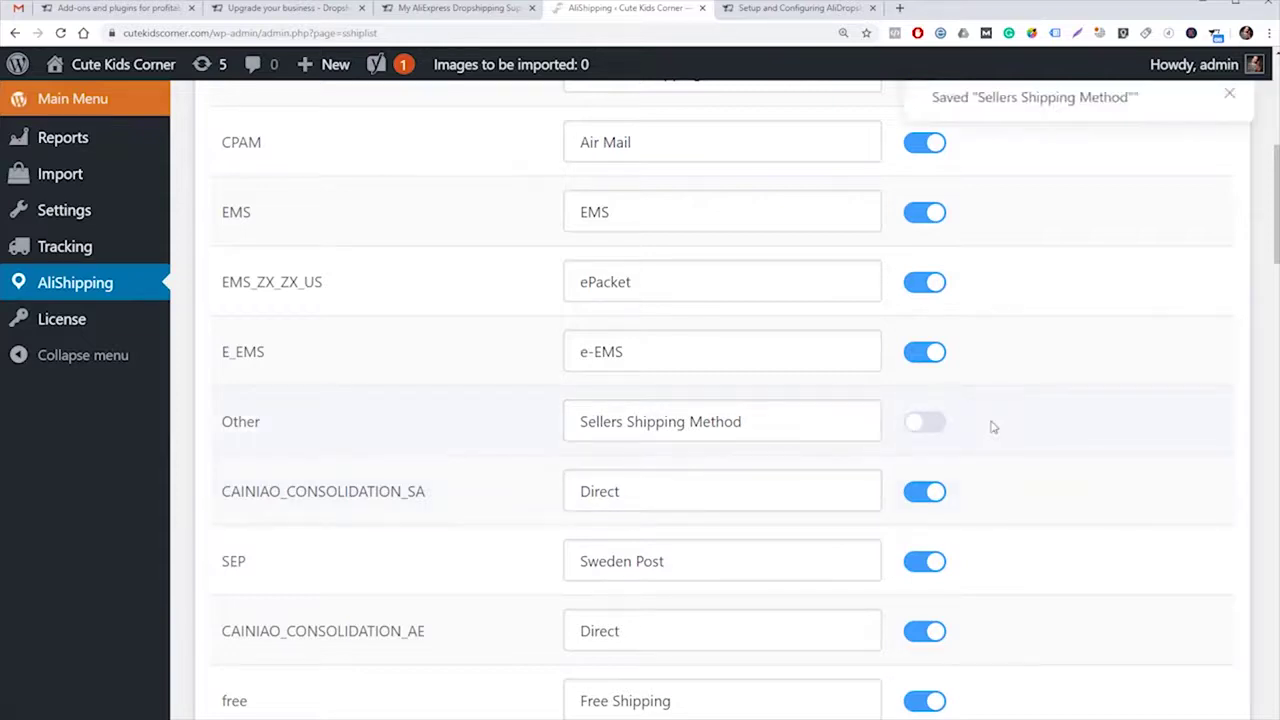
Step: Open the store's homepage in a new tab
scroll(991, 428, up, 5)
mouse_move(123, 64)
middle_click(57, 94)
click(790, 8)
scroll(620, 245, down, 4)
Step: Add the black Wooden Camera Toy to the cart
scroll(620, 245, down, 4)
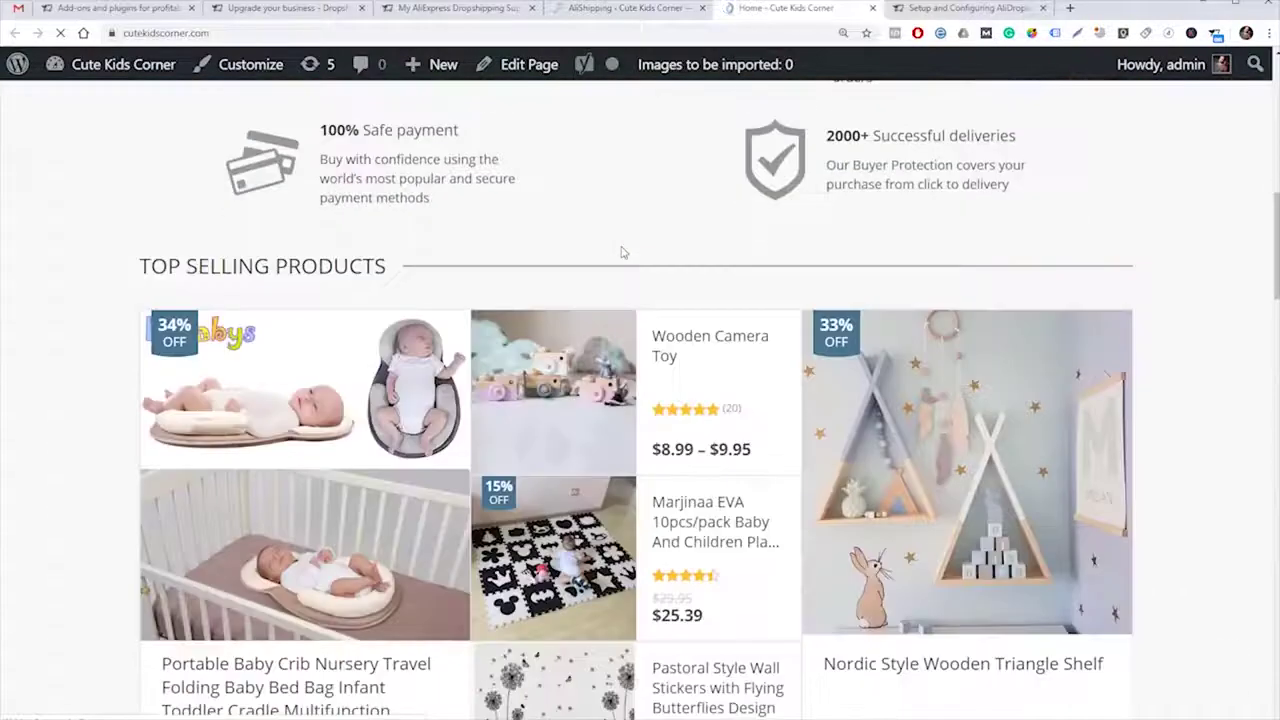
click(595, 335)
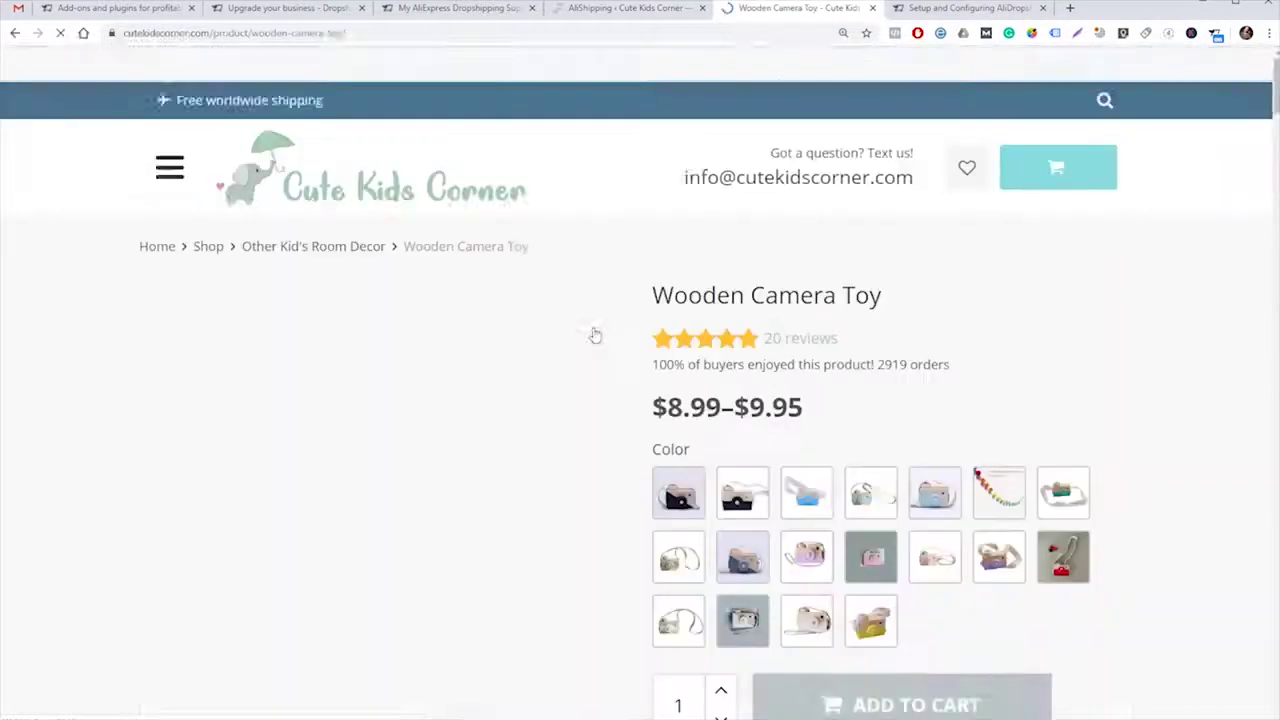
click(790, 560)
click(762, 508)
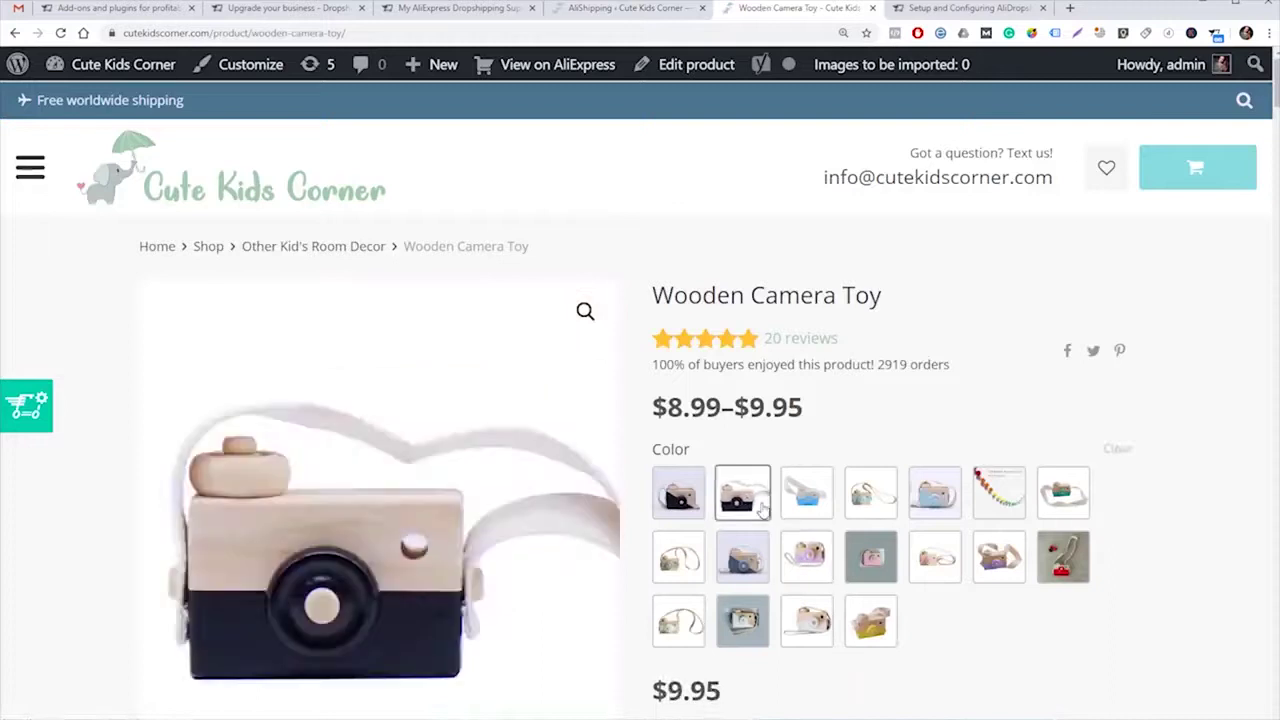
scroll(768, 510, down, 3)
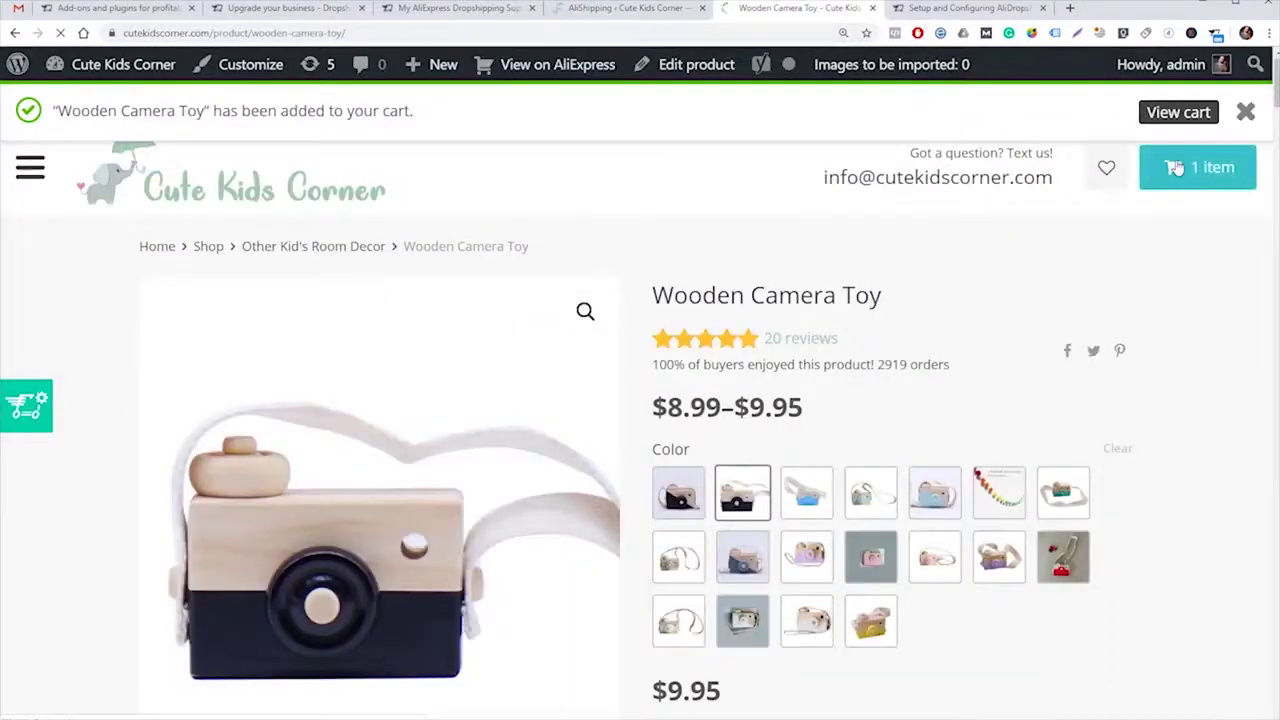
click(1176, 168)
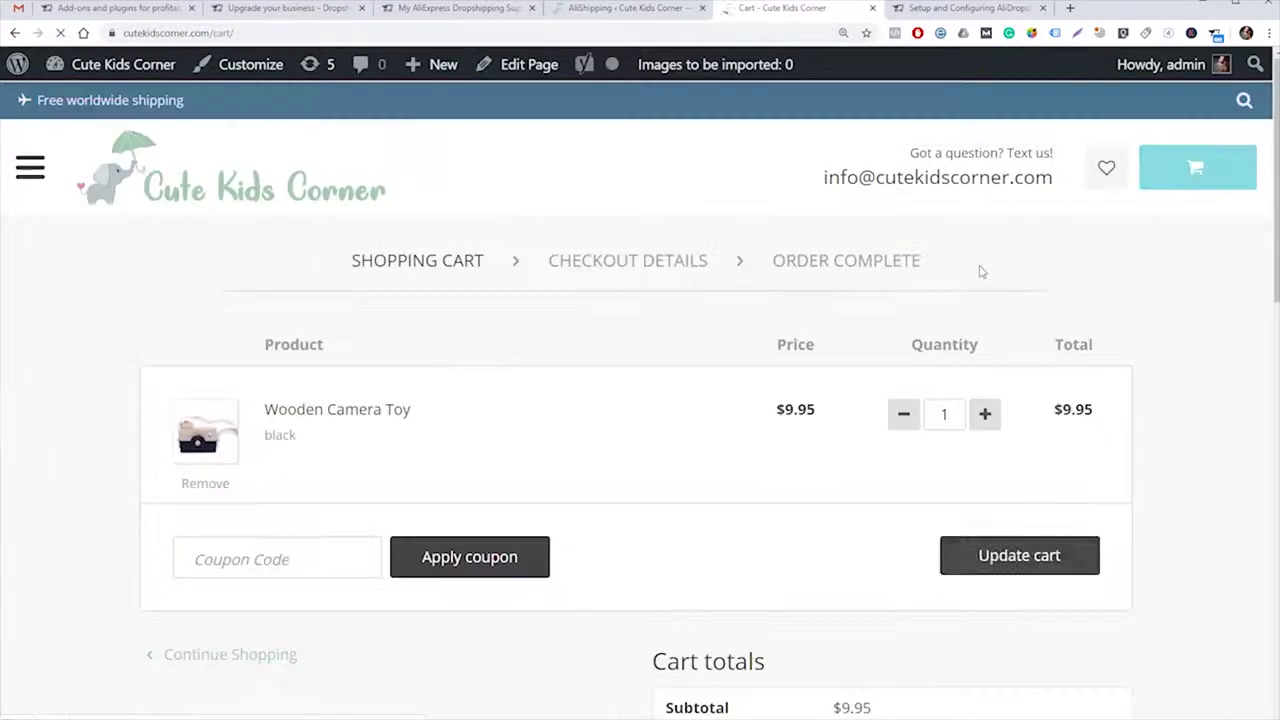
Step: Complete the US $17 My Suppliers purchase and select its license key in the order email
scroll(757, 497, down, 4)
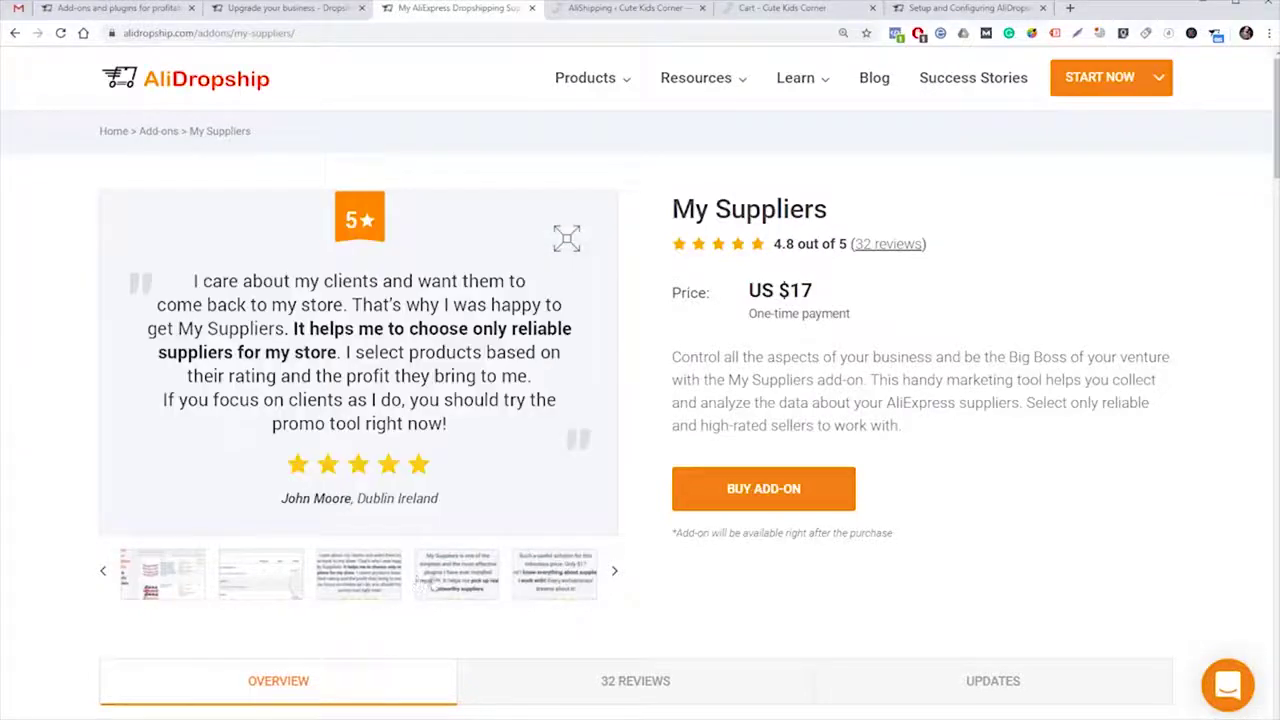
click(538, 641)
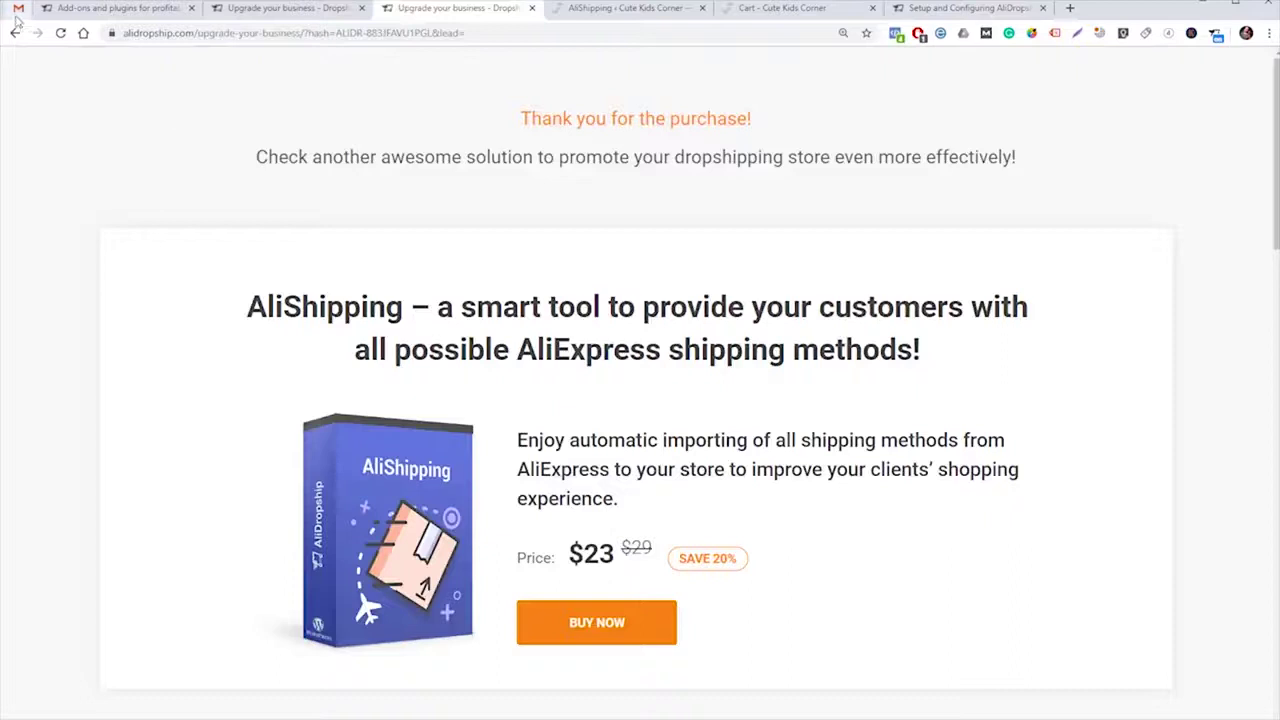
click(17, 10)
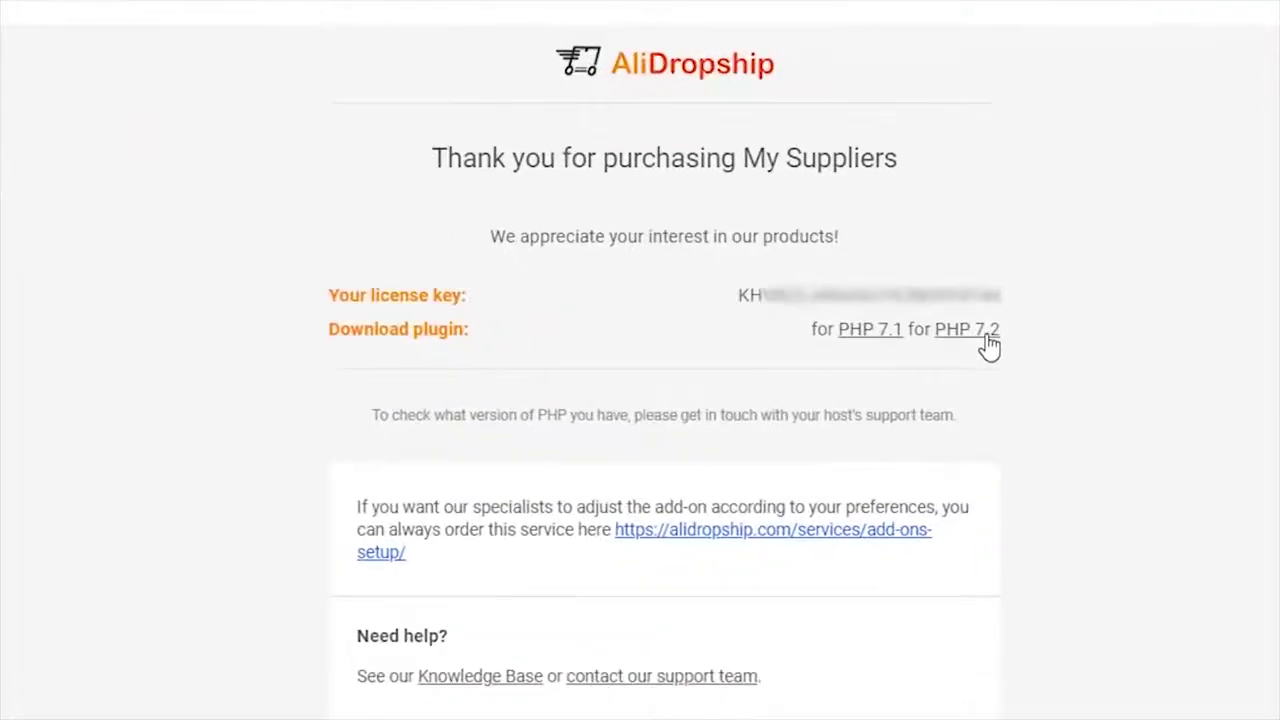
double_click(960, 295)
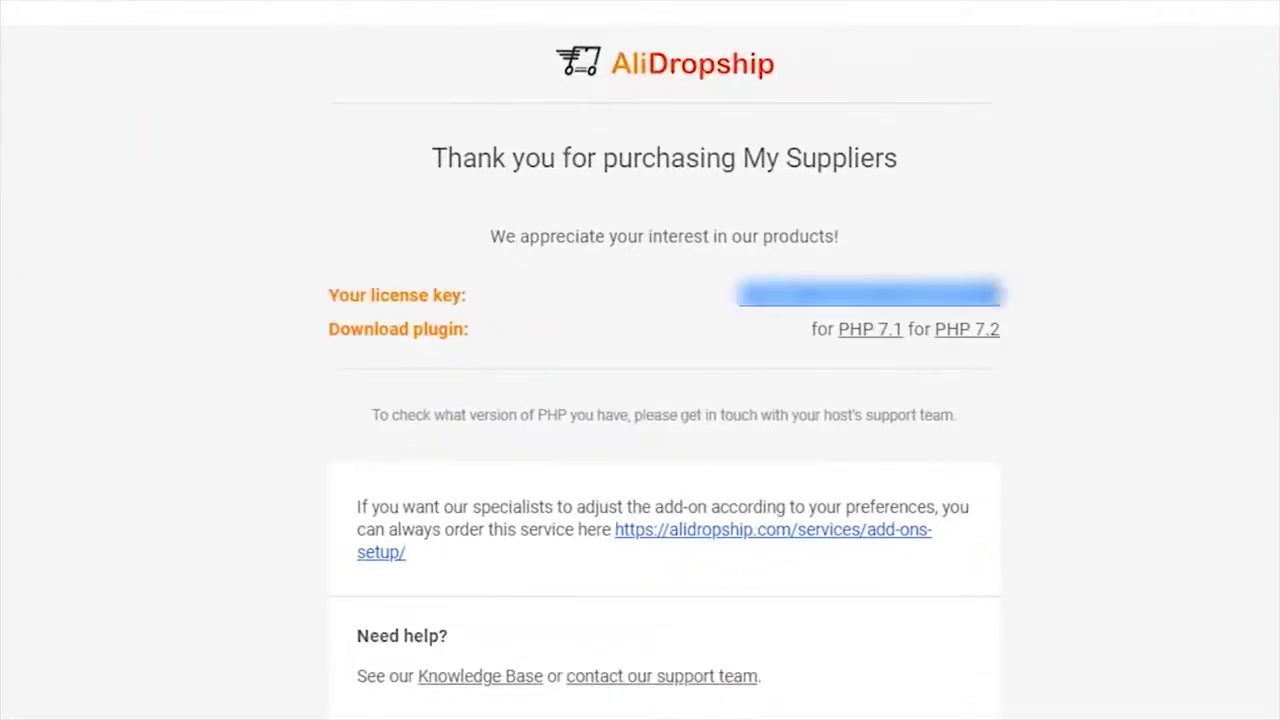
Step: Upload alids-my-suppliers_ion72.zip as a new plugin, install it and activate it
click(628, 8)
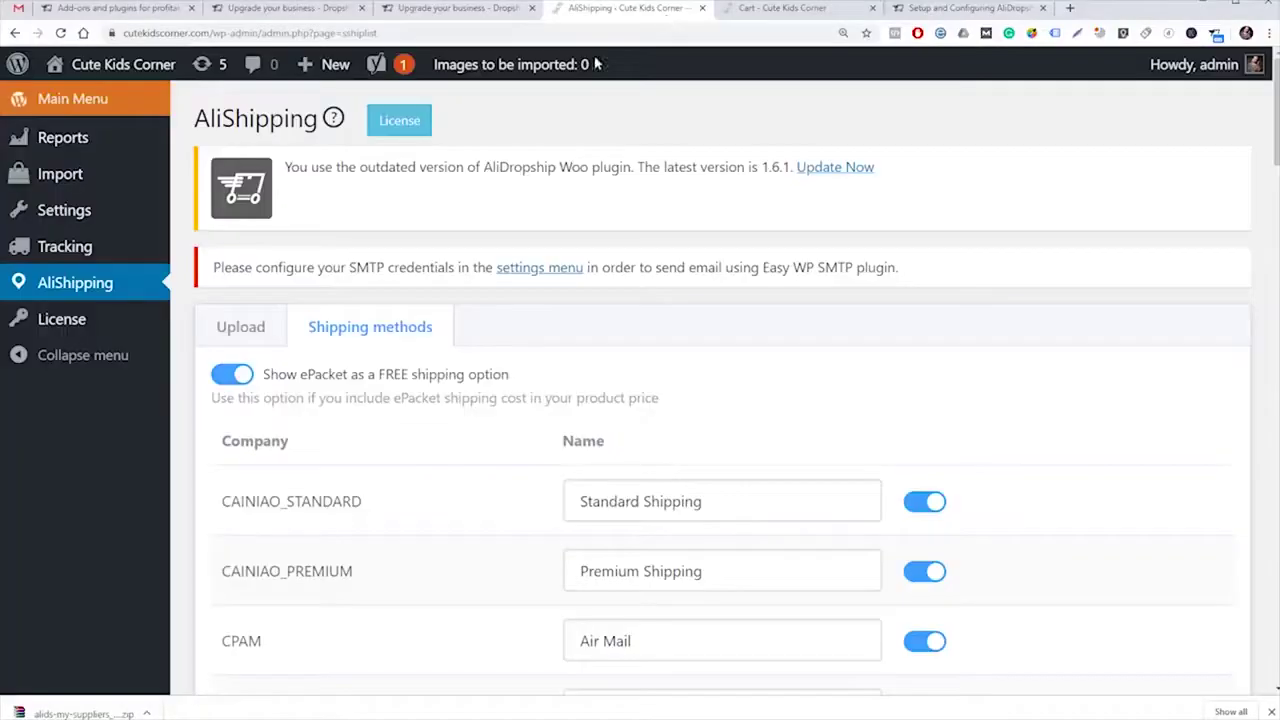
click(50, 98)
mouse_move(61, 379)
click(200, 414)
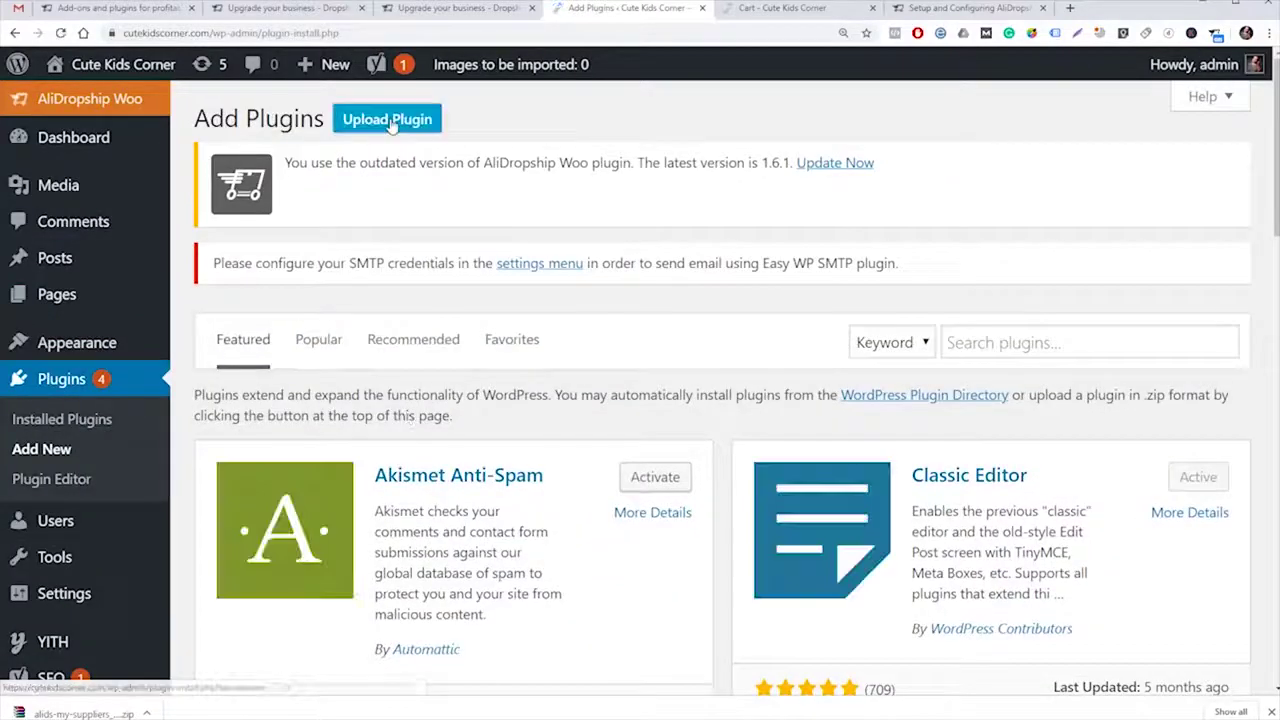
click(387, 119)
click(568, 473)
click(845, 473)
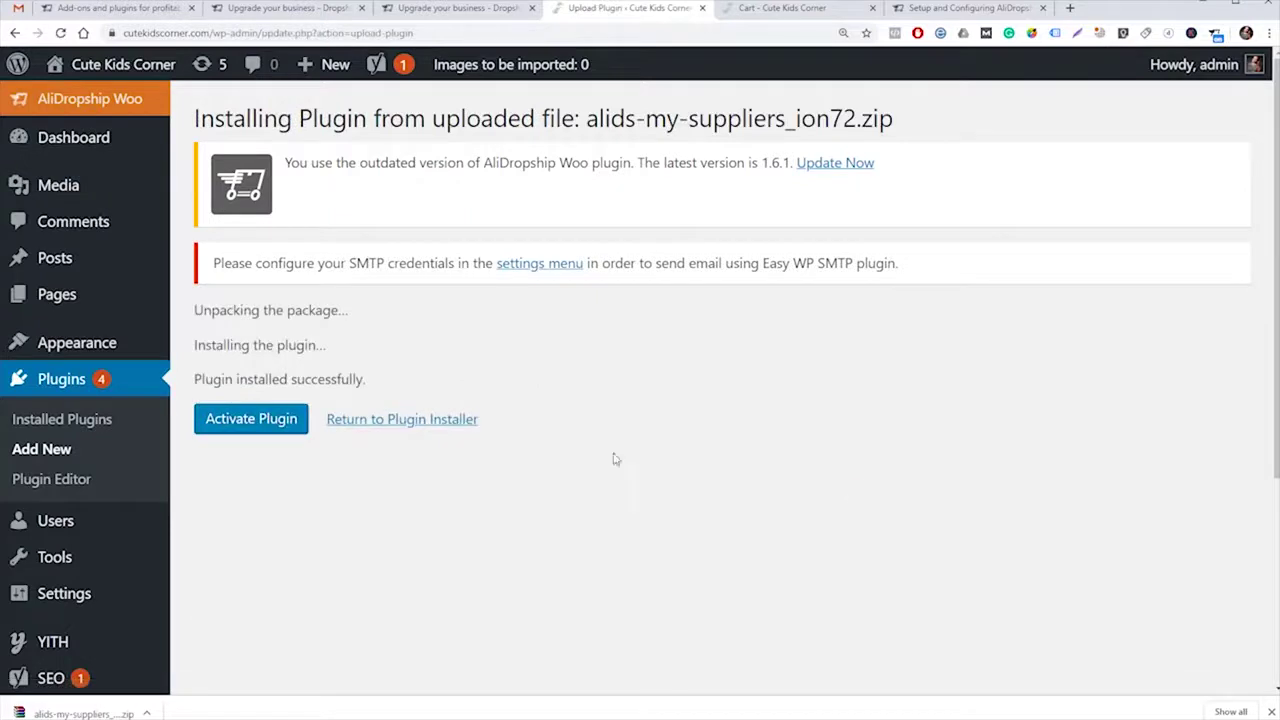
click(285, 424)
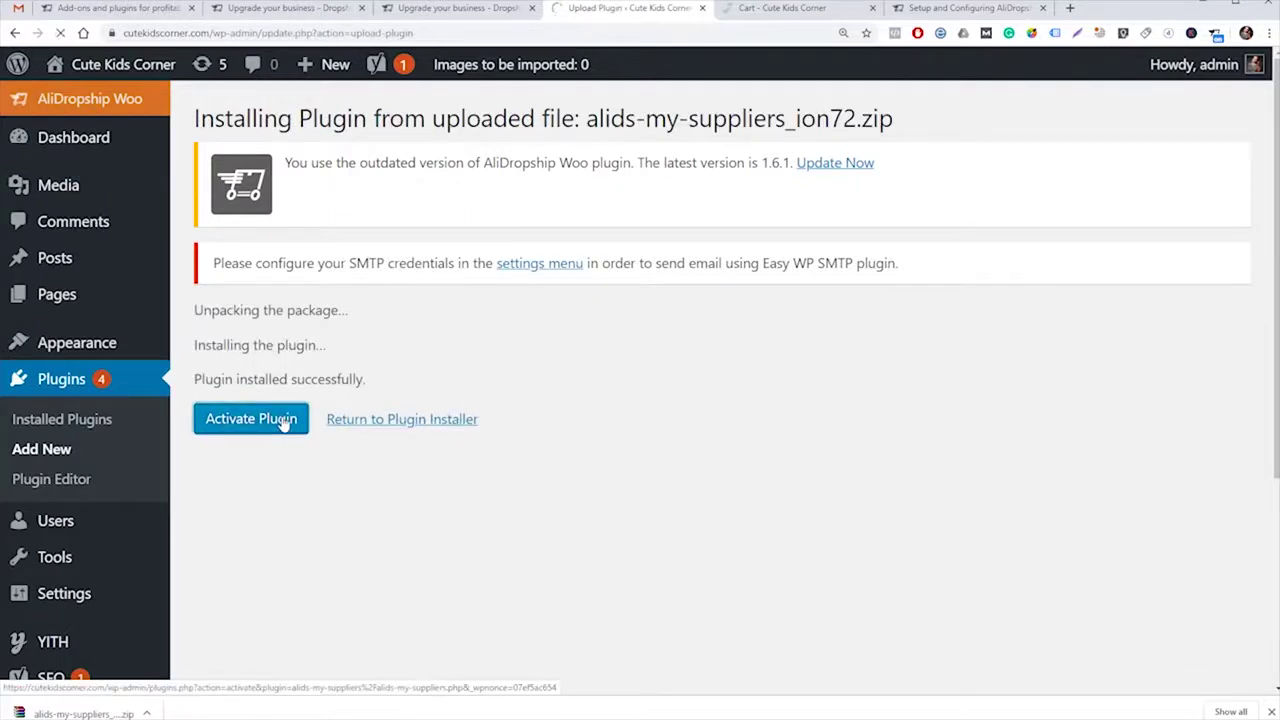
Step: Paste the license key on the My Suppliers page and activate it
scroll(100, 600, down, 3)
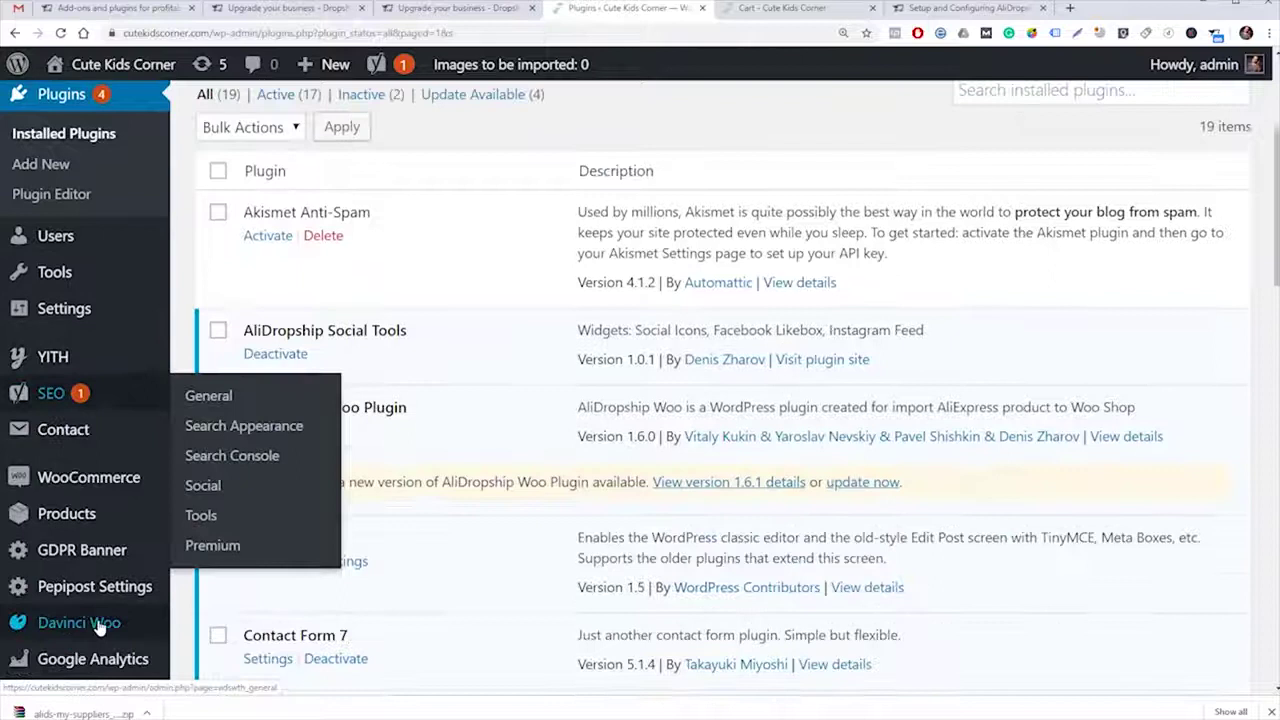
click(203, 632)
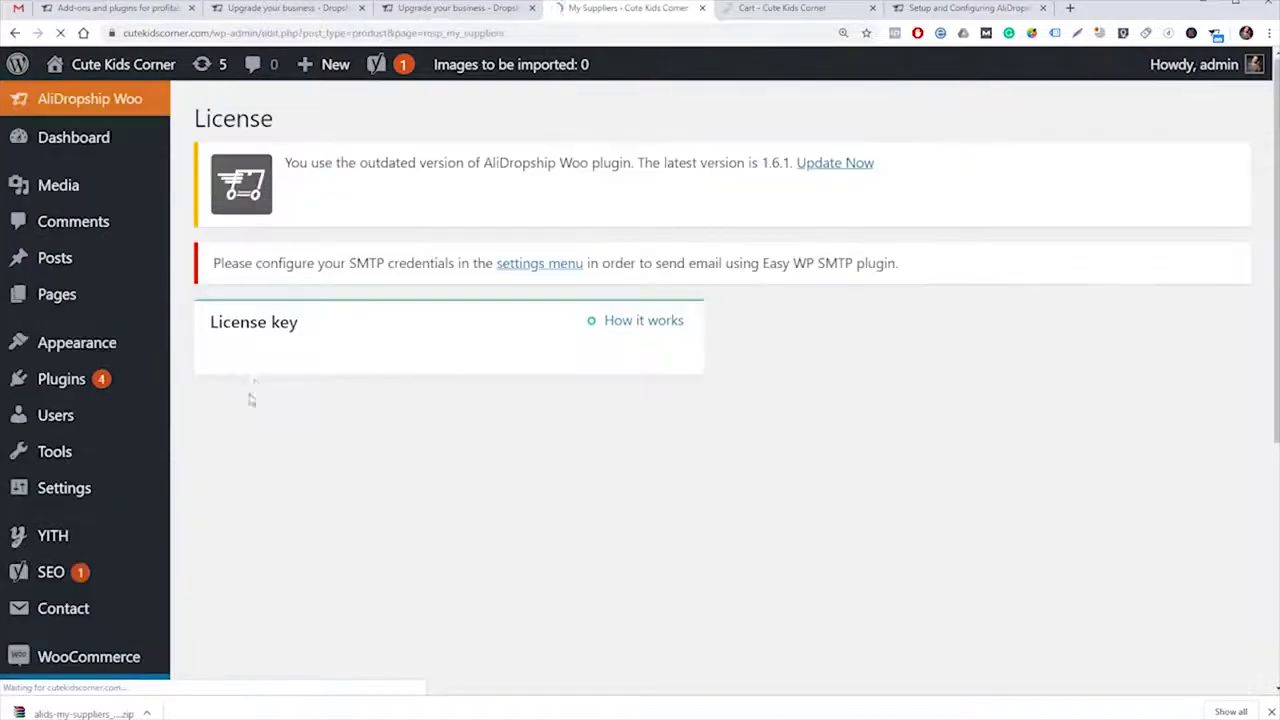
right_click(258, 400)
click(320, 510)
click(617, 463)
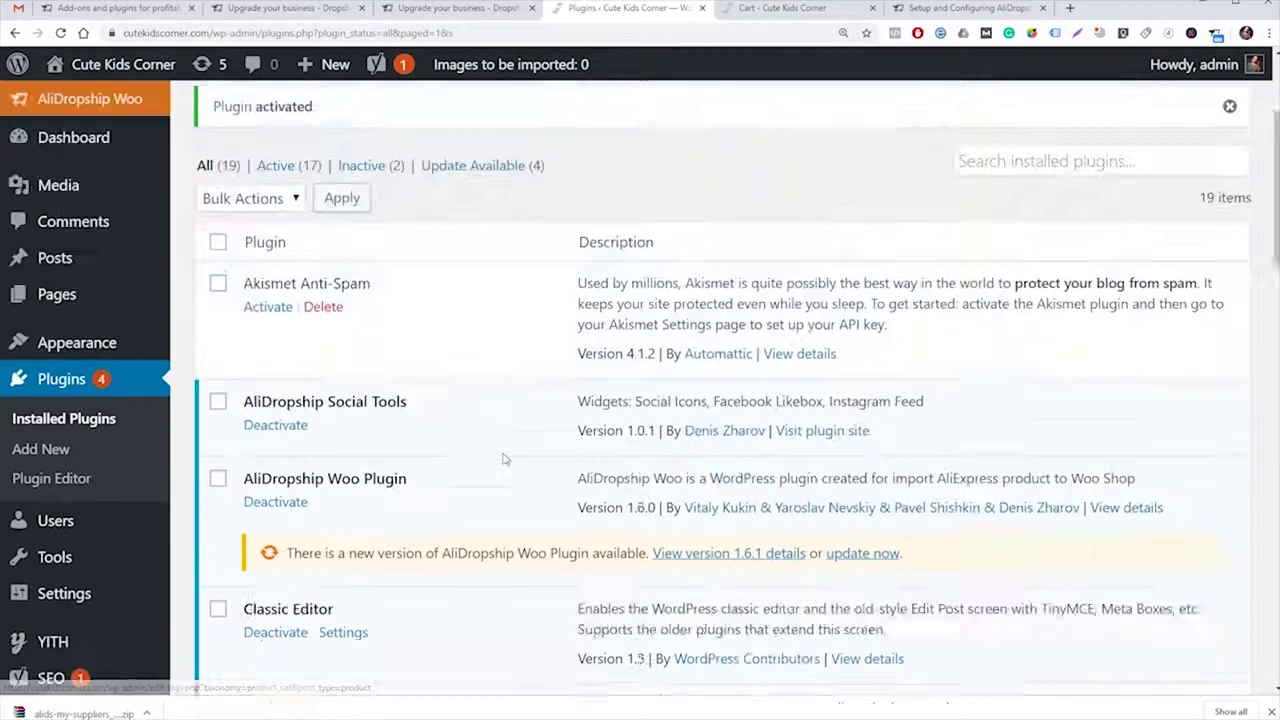
scroll(505, 458, up, 2)
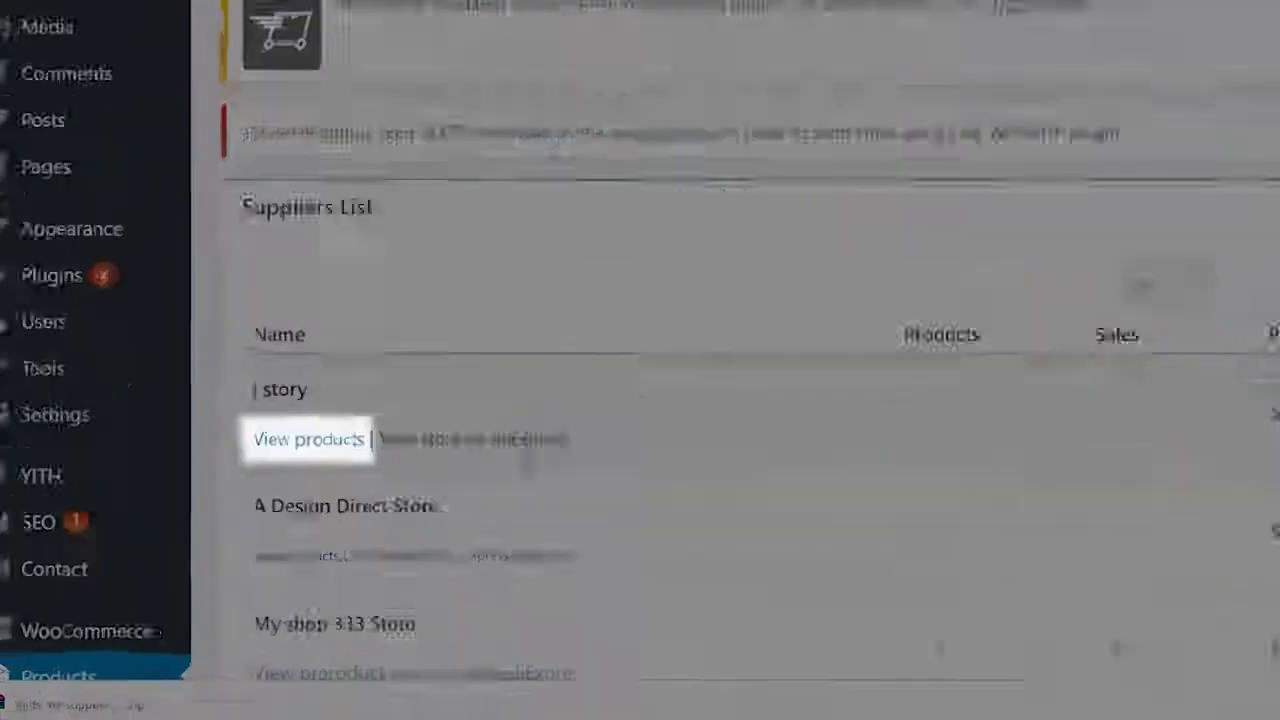
Step: Open i story's products in a new tab and review the supplier-filtered product list
right_click(299, 512)
click(387, 418)
click(763, 17)
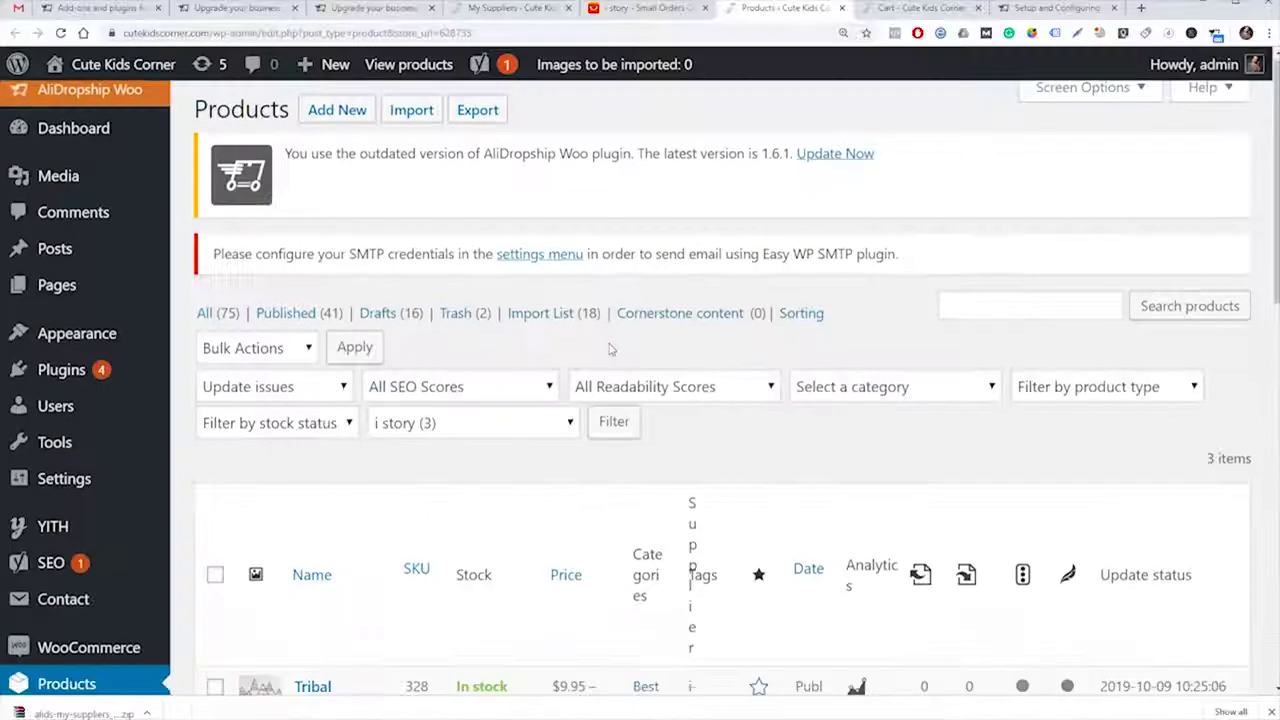
scroll(610, 347, down, 6)
scroll(610, 347, up, 6)
scroll(610, 347, down, 6)
click(510, 8)
Step: Open i story's AliExpress store in a new tab and look it over
right_click(553, 415)
click(580, 420)
click(675, 14)
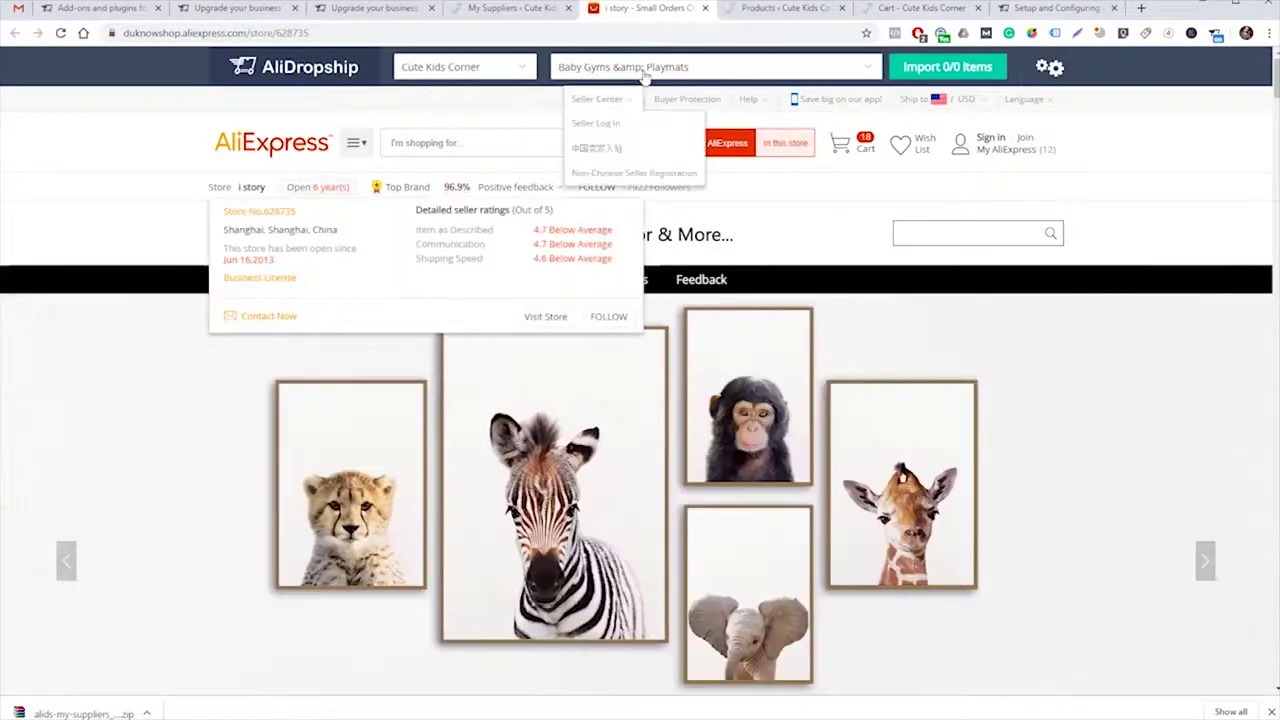
click(510, 8)
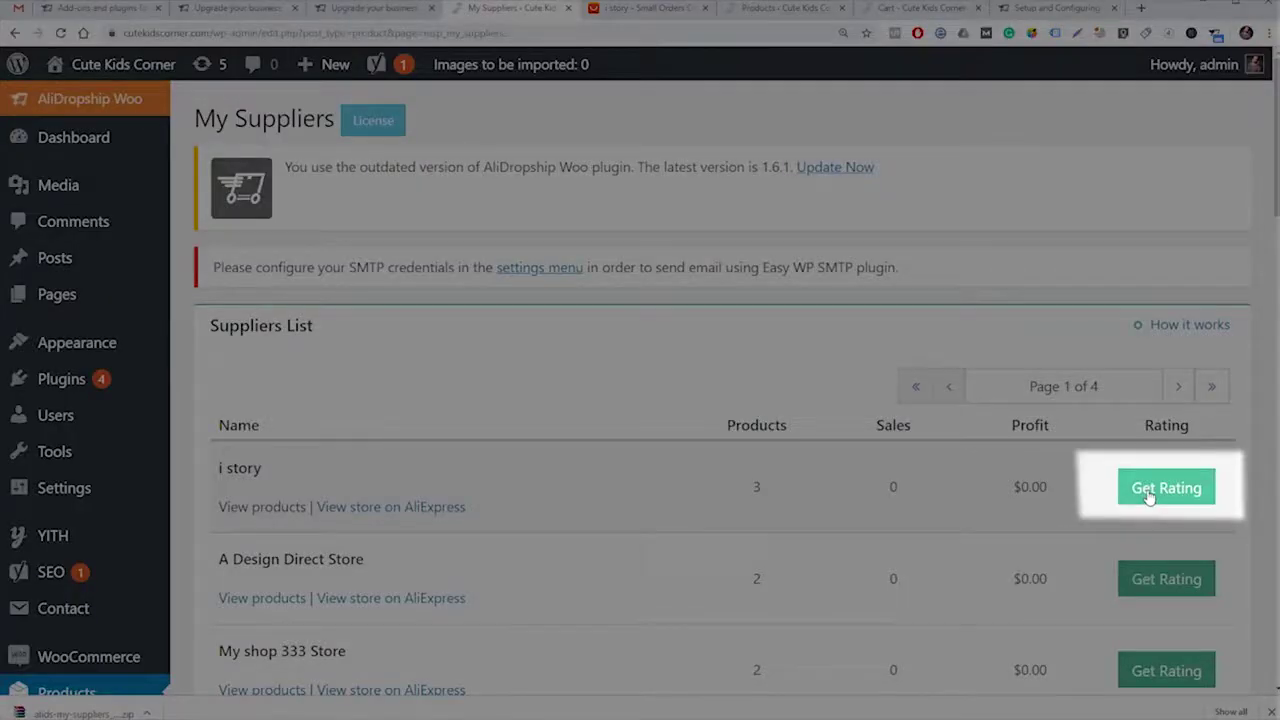
Step: Fetch AliExpress ratings for i story (96.9%) and all other suppliers (about 98%)
click(1149, 492)
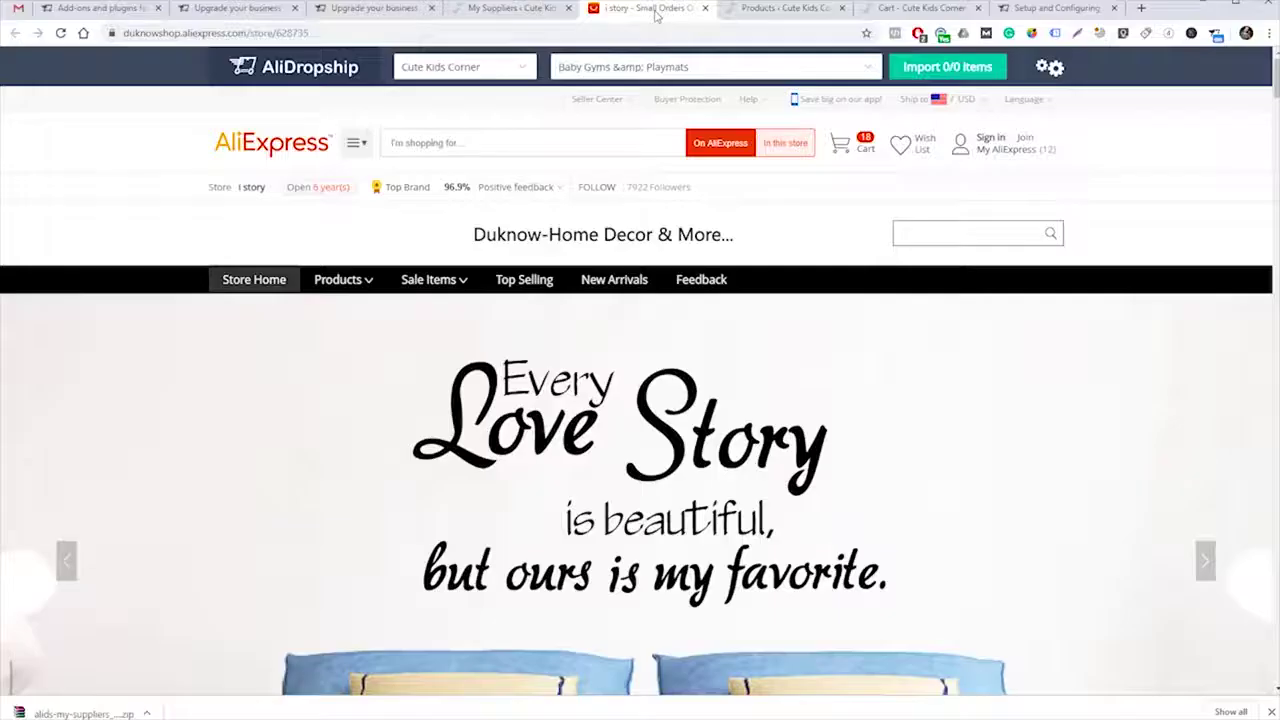
mouse_move(466, 187)
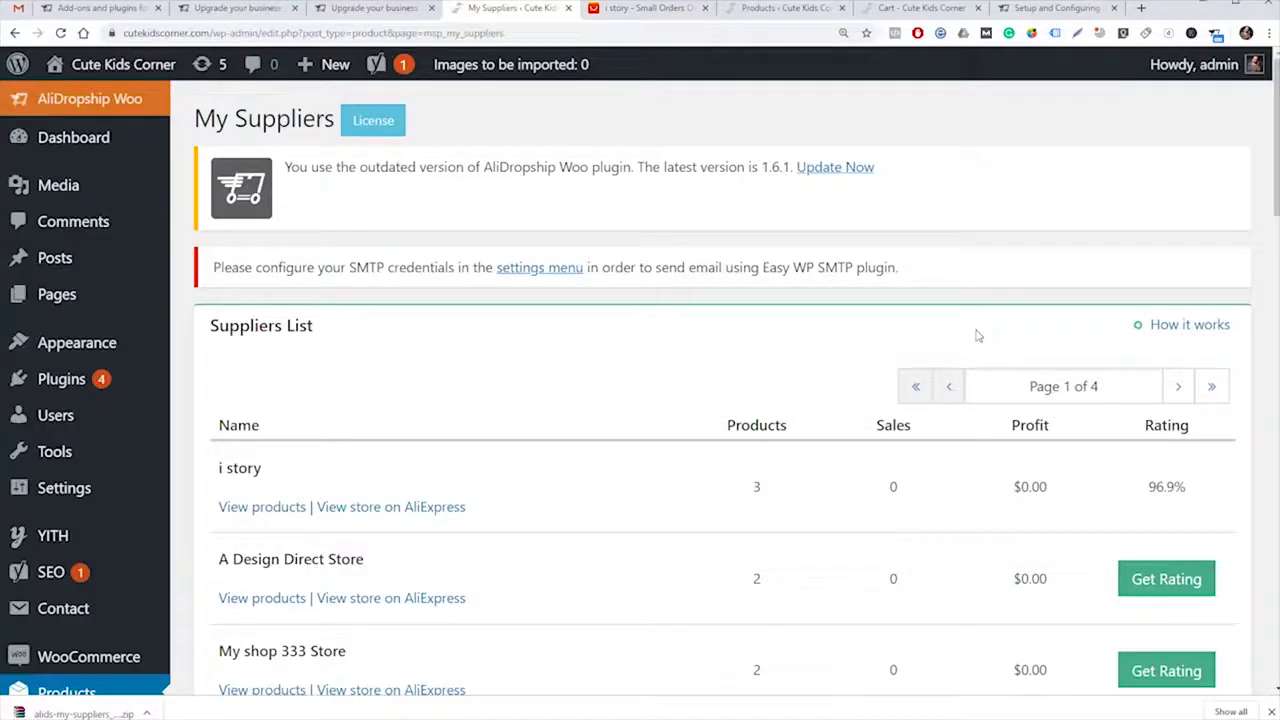
scroll(978, 336, down, 10)
click(1045, 570)
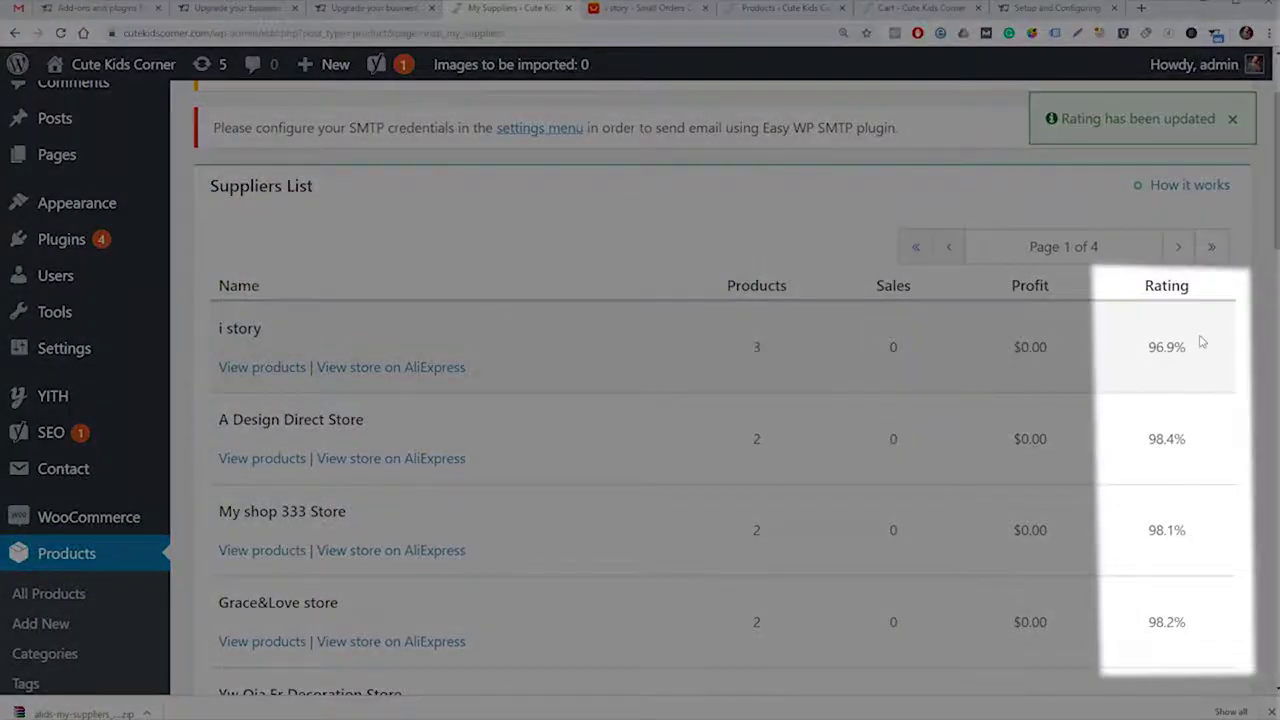
click(1052, 9)
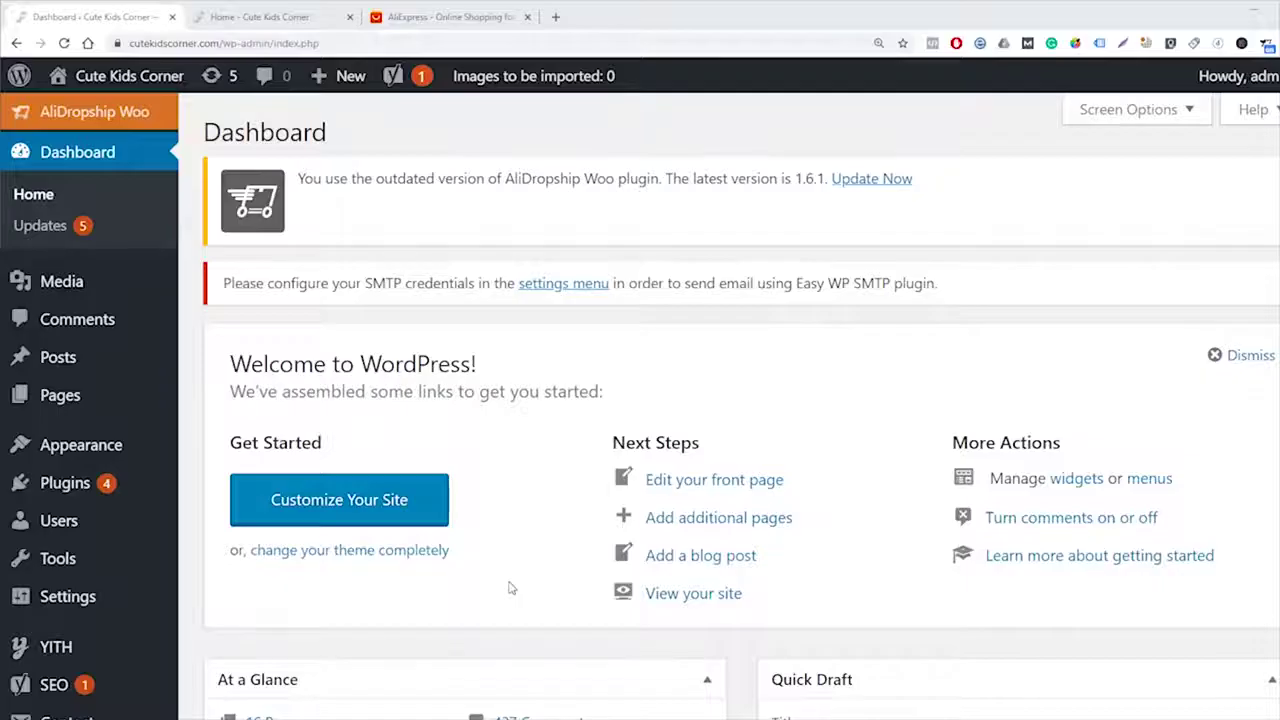
Step: Save WooCommerce payments with Cash on delivery enabled and PayPal off, then view the storefront checkout
scroll(172, 530, down, 3)
mouse_move(140, 553)
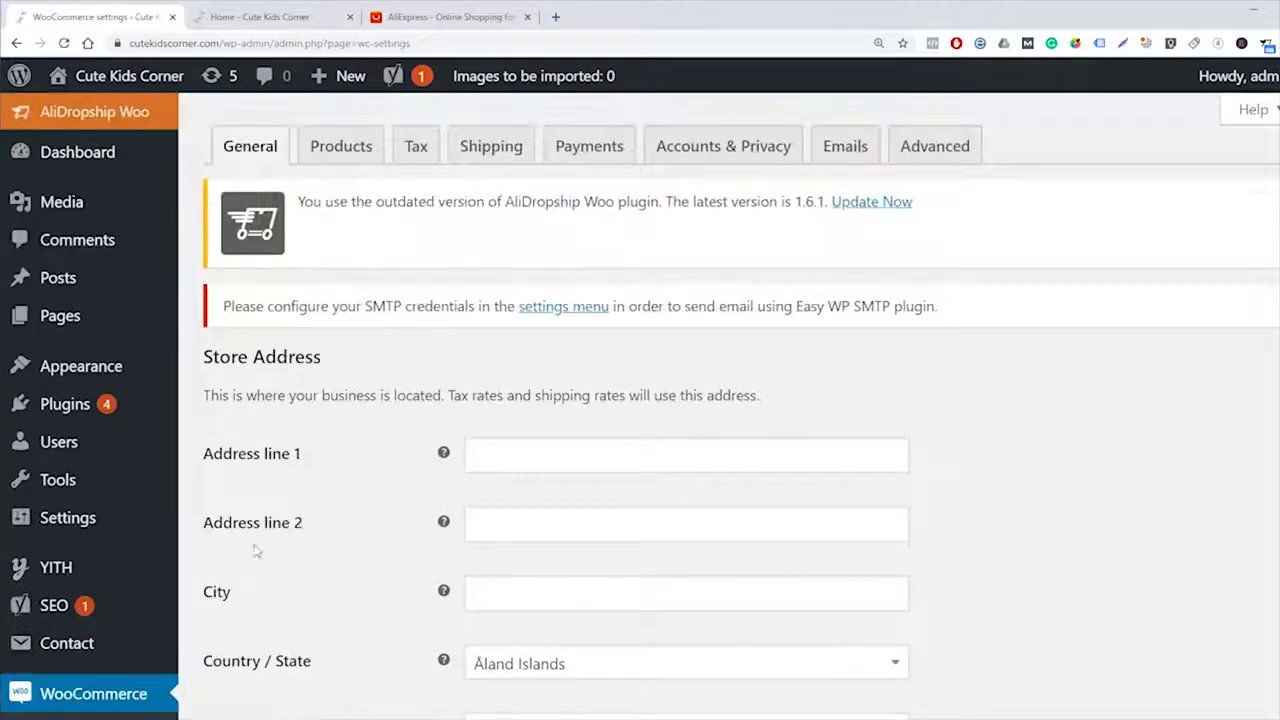
click(555, 160)
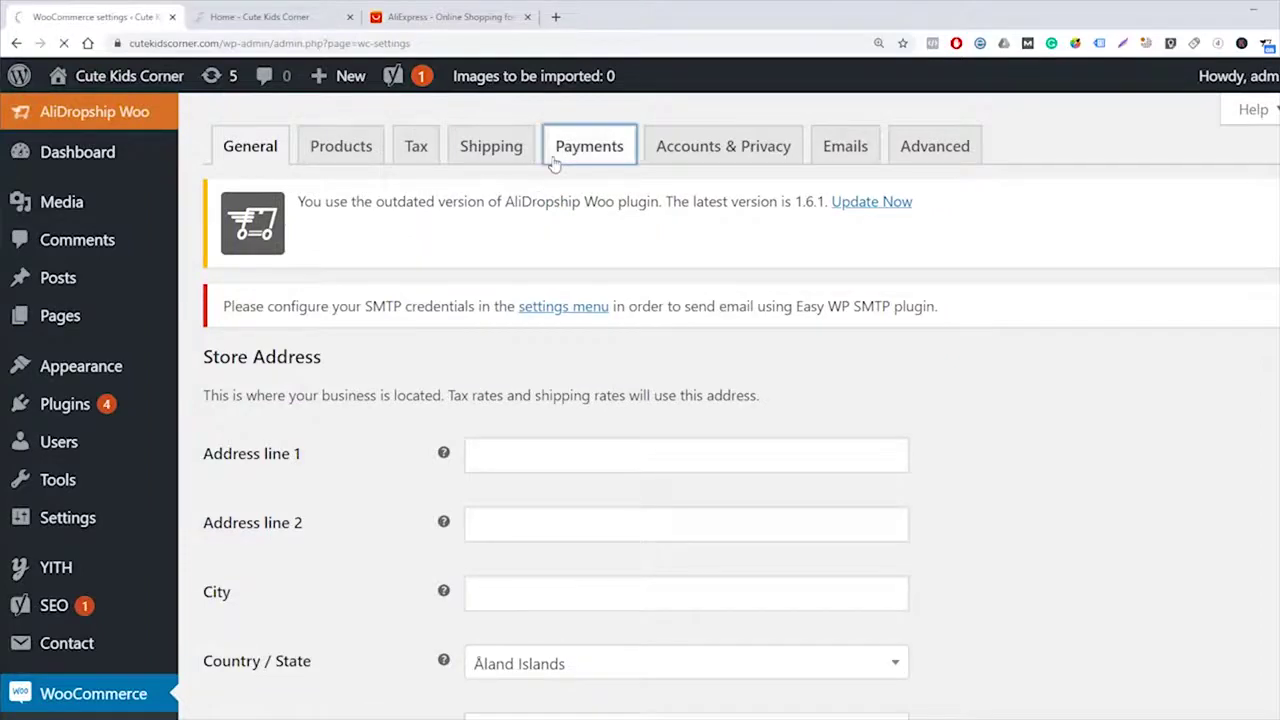
scroll(528, 561, down, 3)
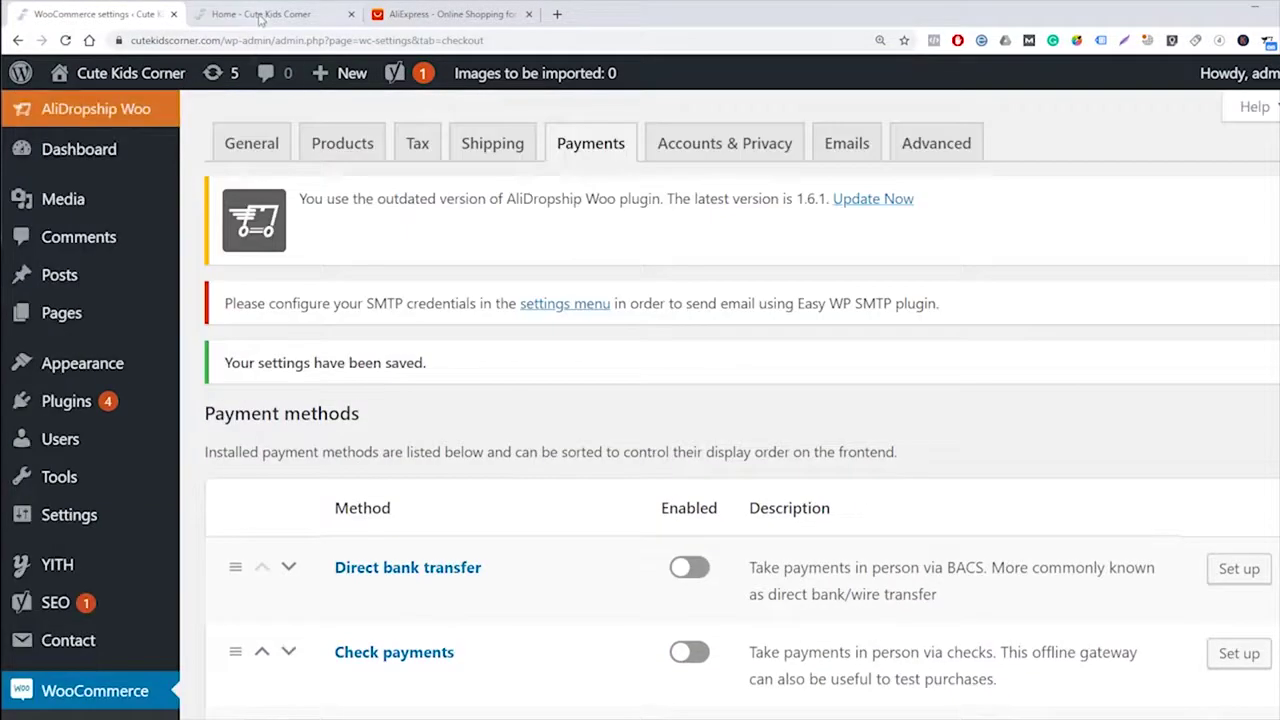
click(258, 14)
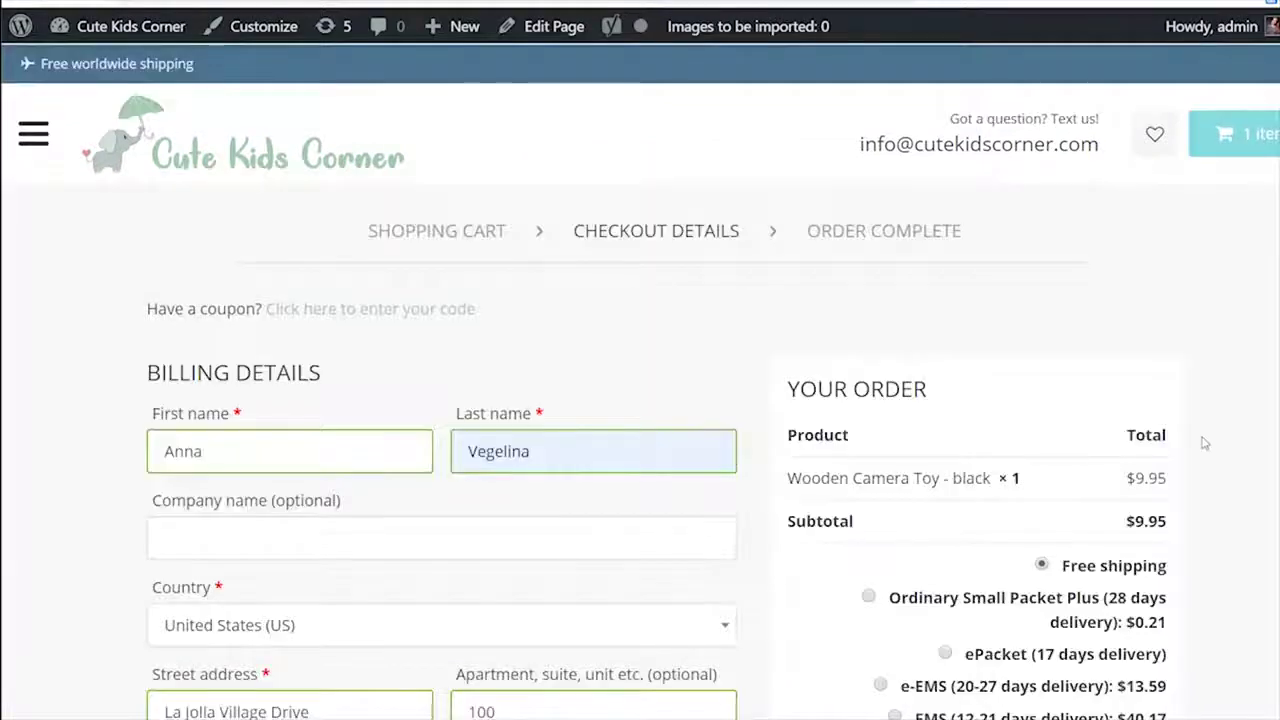
Step: Place the $9.95 cash-on-delivery Wooden Camera Toy order and review the Order Complete page
scroll(1203, 441, down, 7)
click(980, 543)
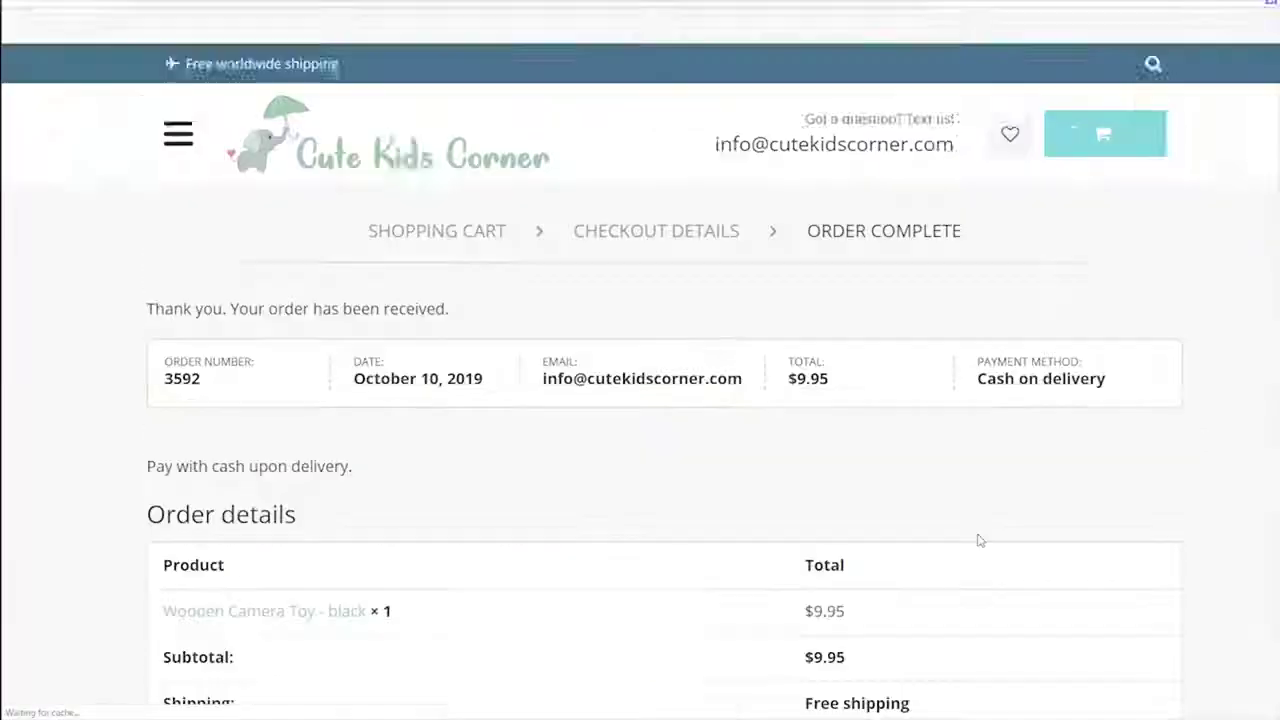
scroll(982, 500, down, 7)
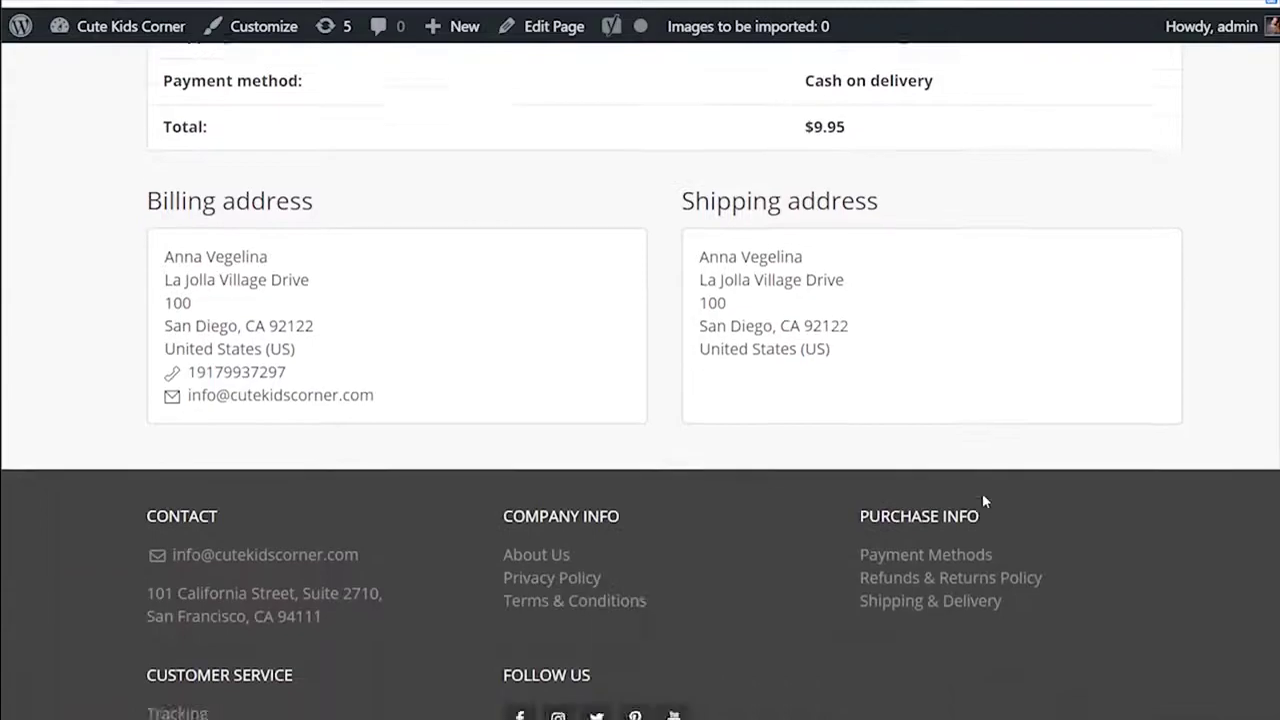
scroll(983, 500, up, 7)
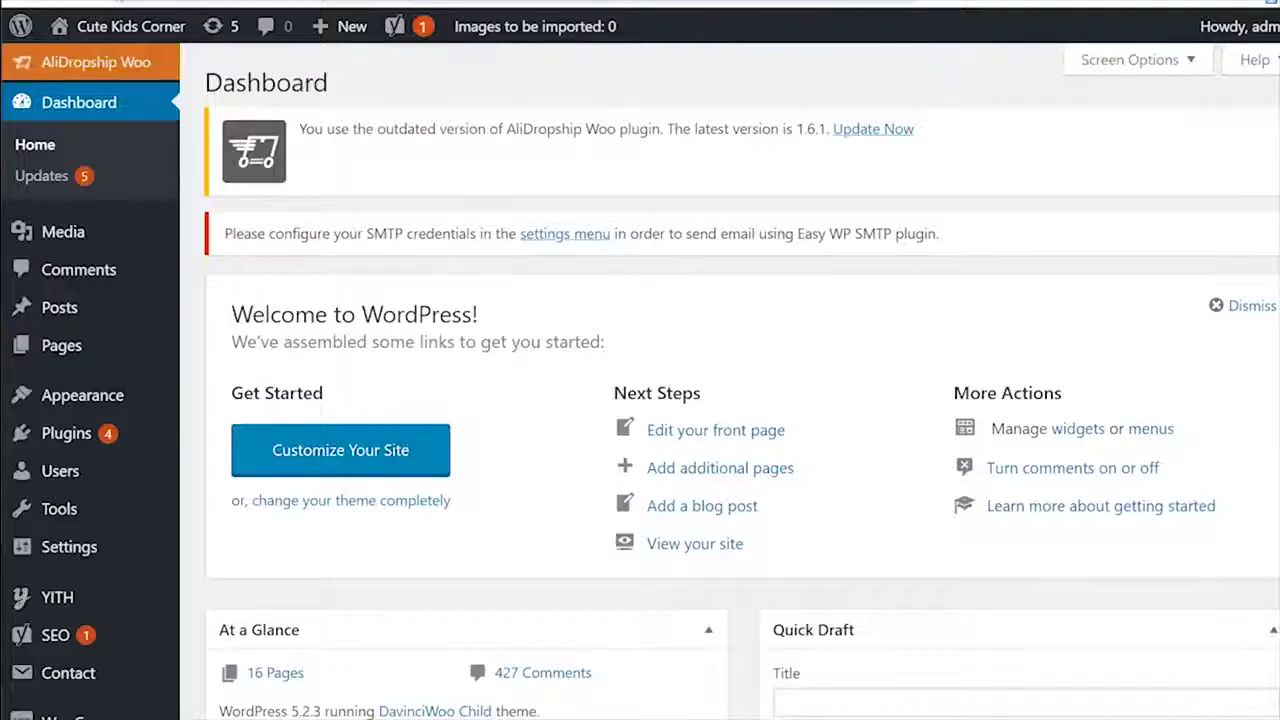
scroll(134, 363, down, 4)
Step: Open the new processing order from WooCommerce Orders and fulfill it automatically via the supplier
mouse_move(128, 473)
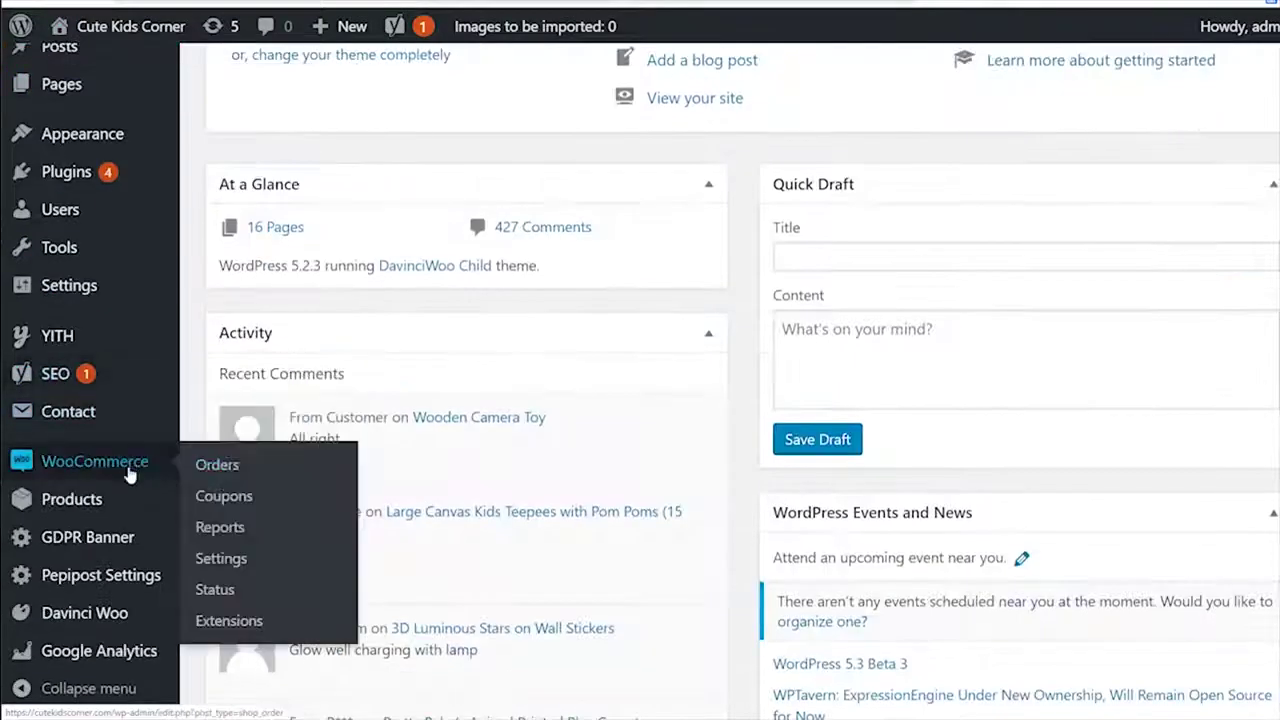
click(229, 472)
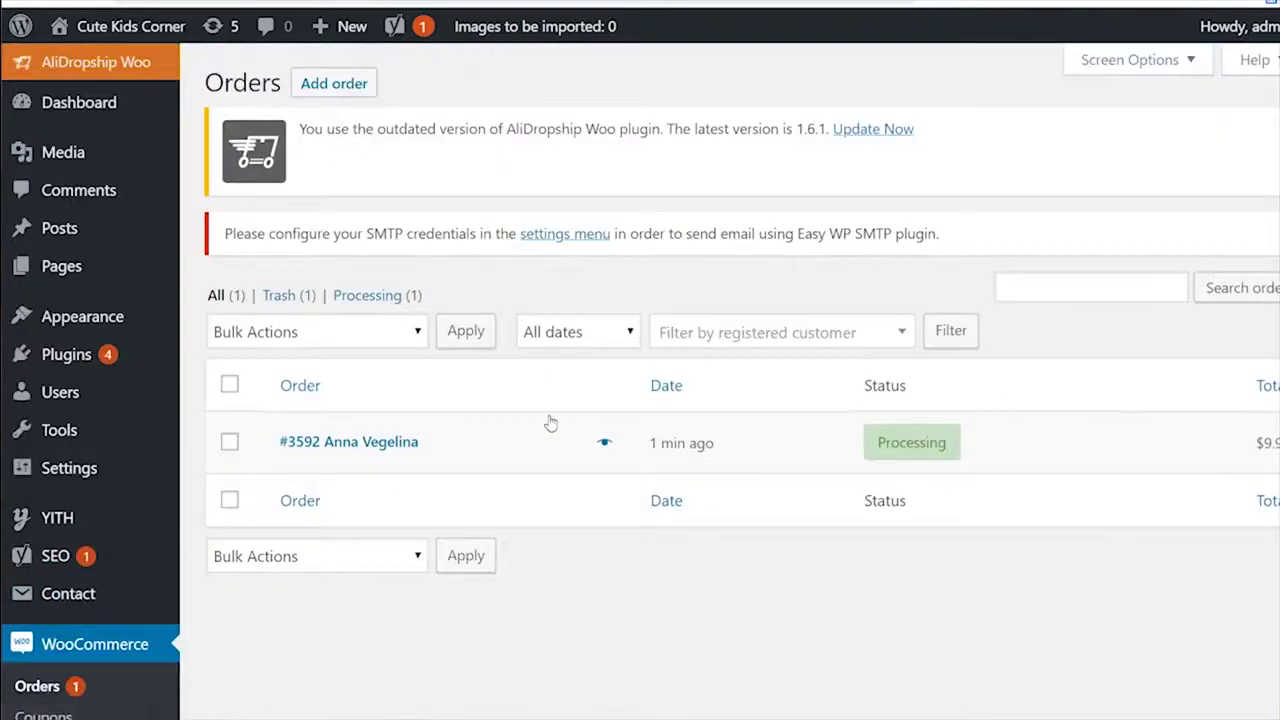
click(386, 447)
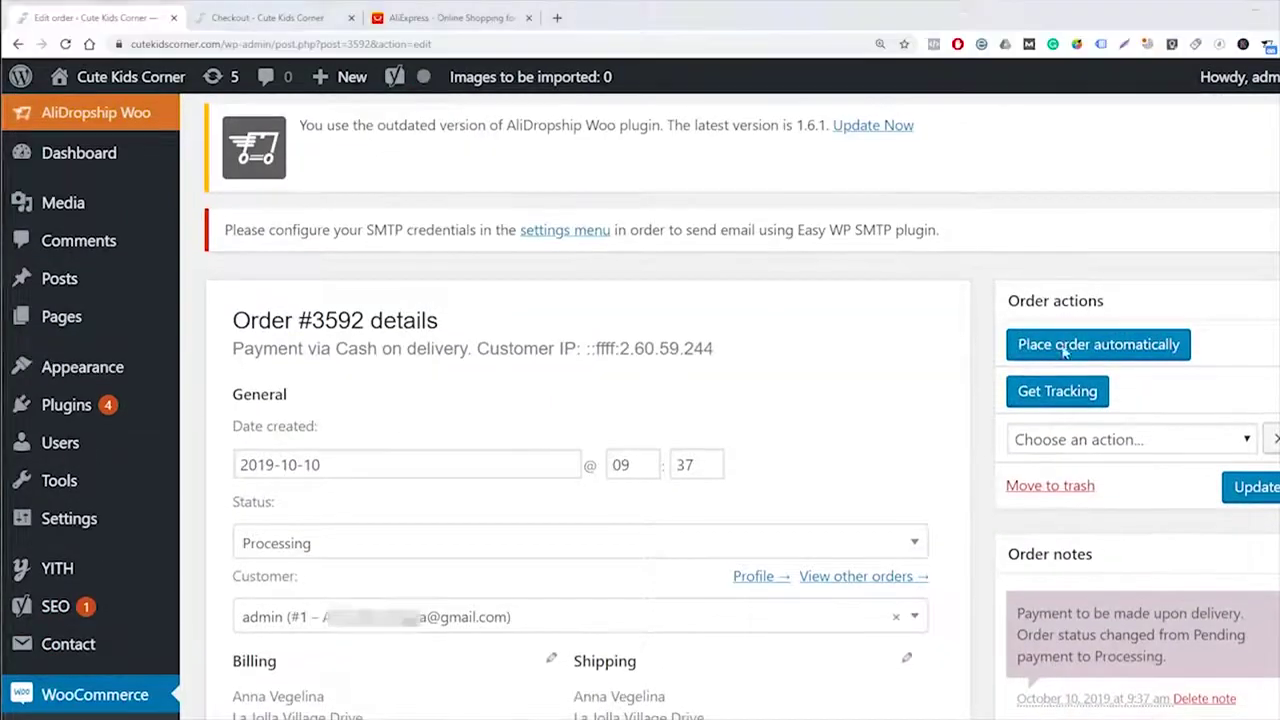
click(1075, 345)
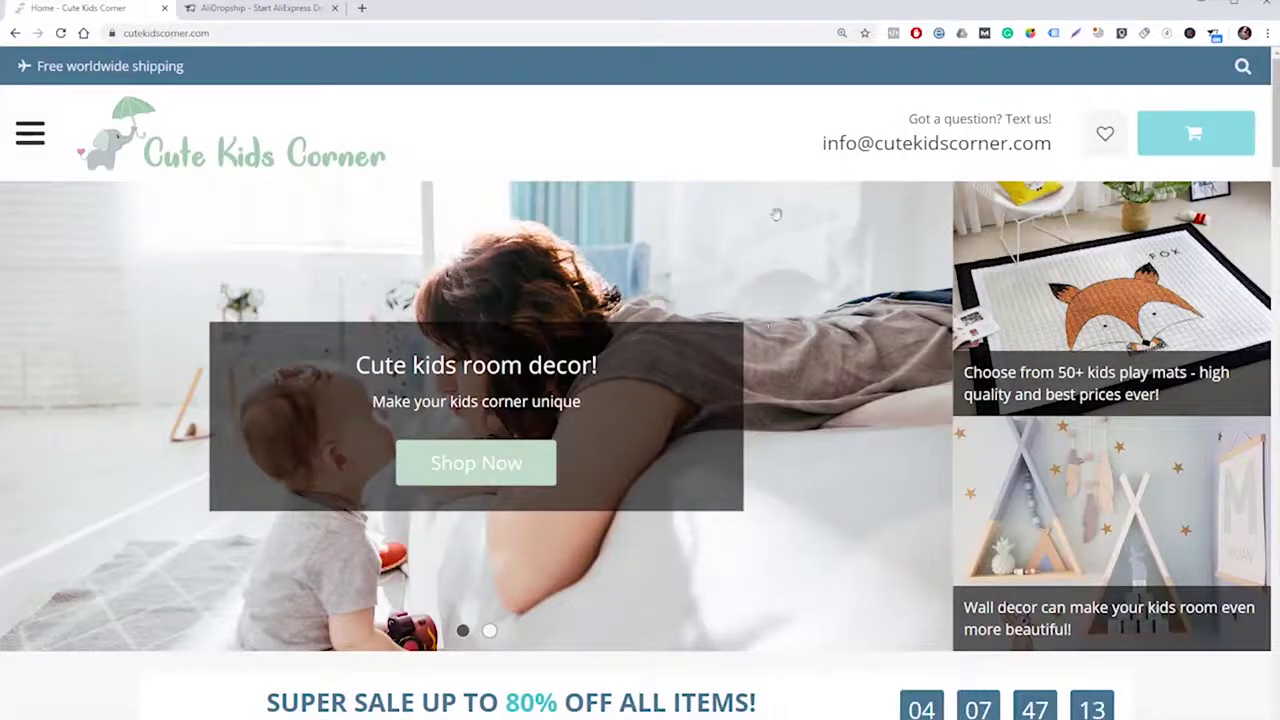
Step: Browse the Cute Kids Corner homepage and use the category menu to reach Storage Holders & Racks
scroll(815, 349, down, 10)
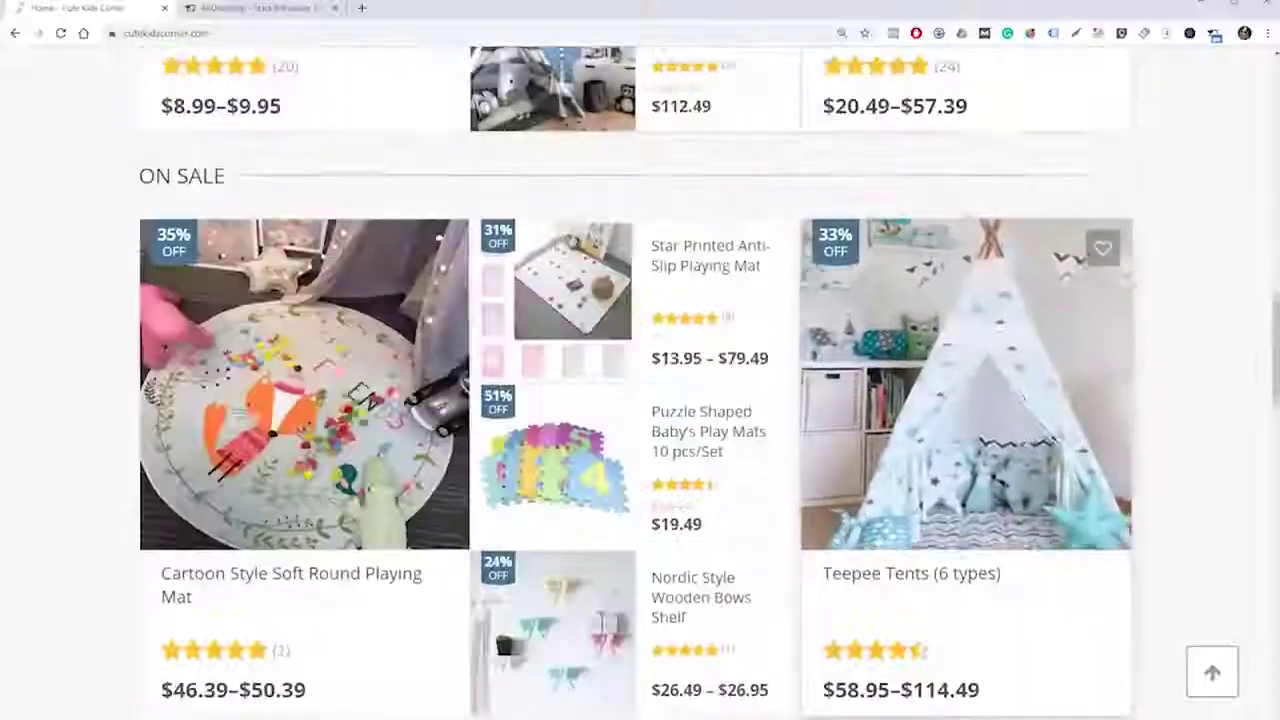
scroll(640, 400, down, 10)
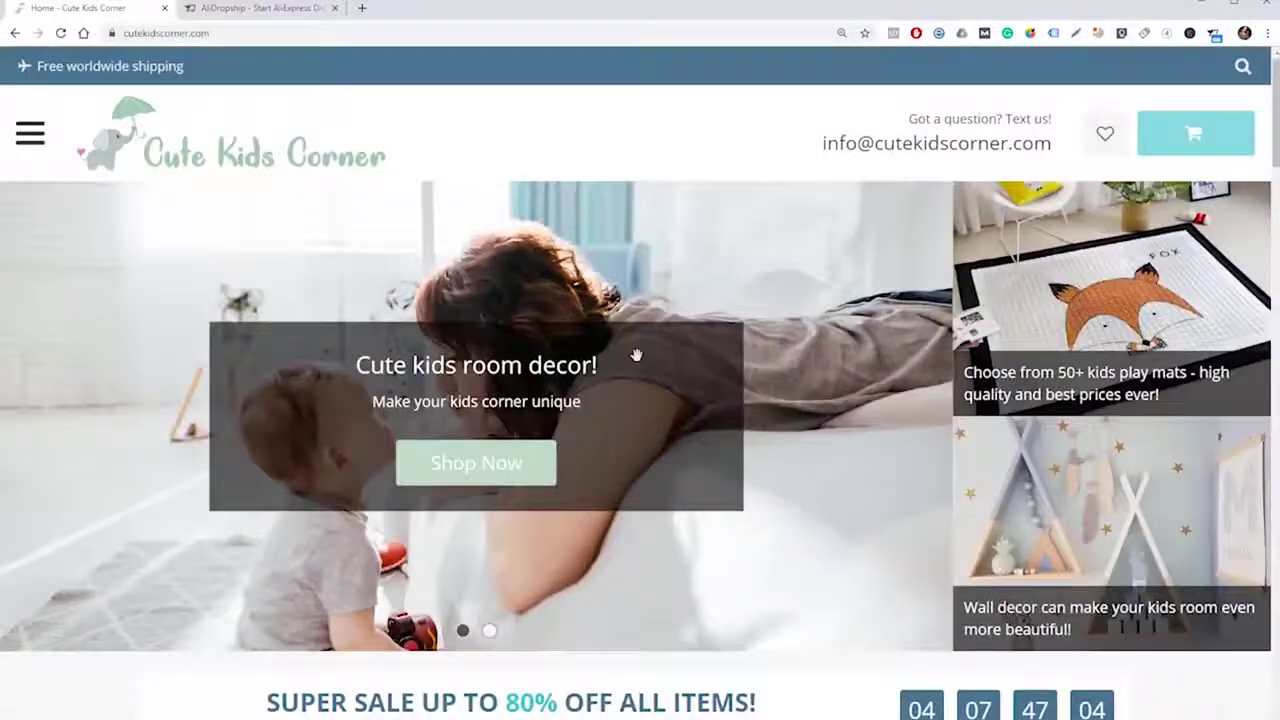
click(29, 131)
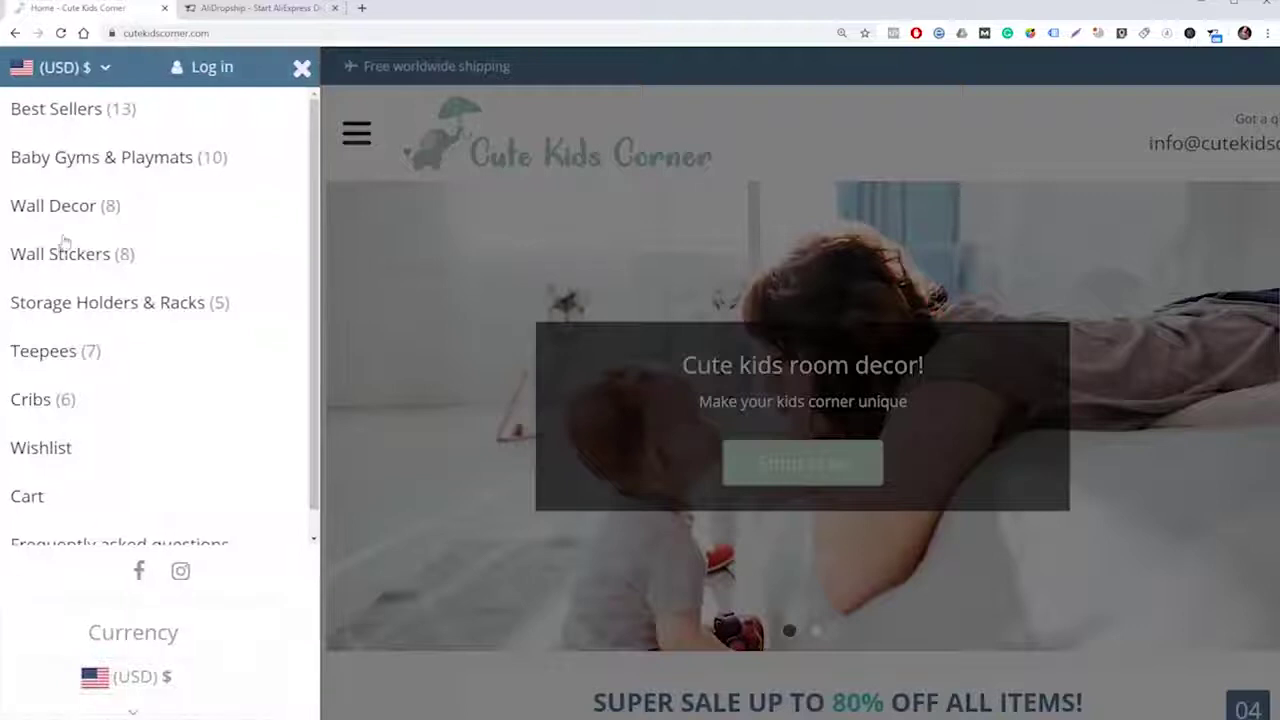
scroll(549, 300, down, 5)
scroll(549, 300, up, 5)
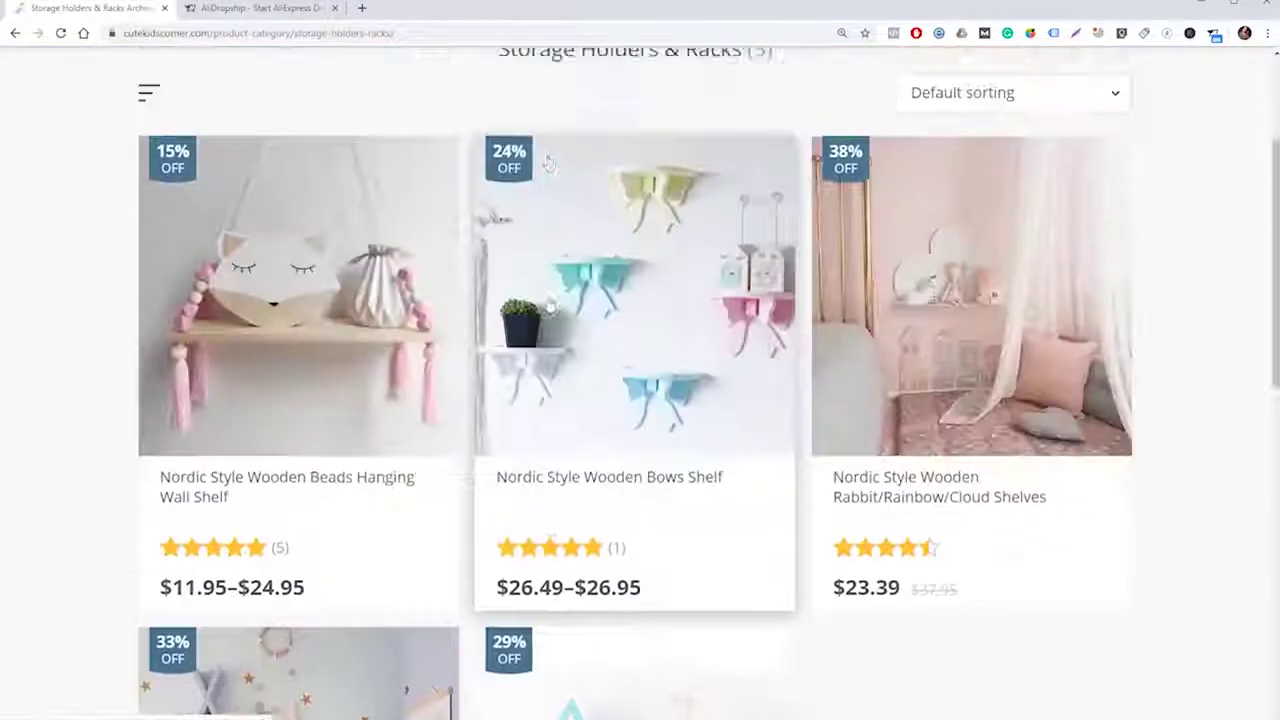